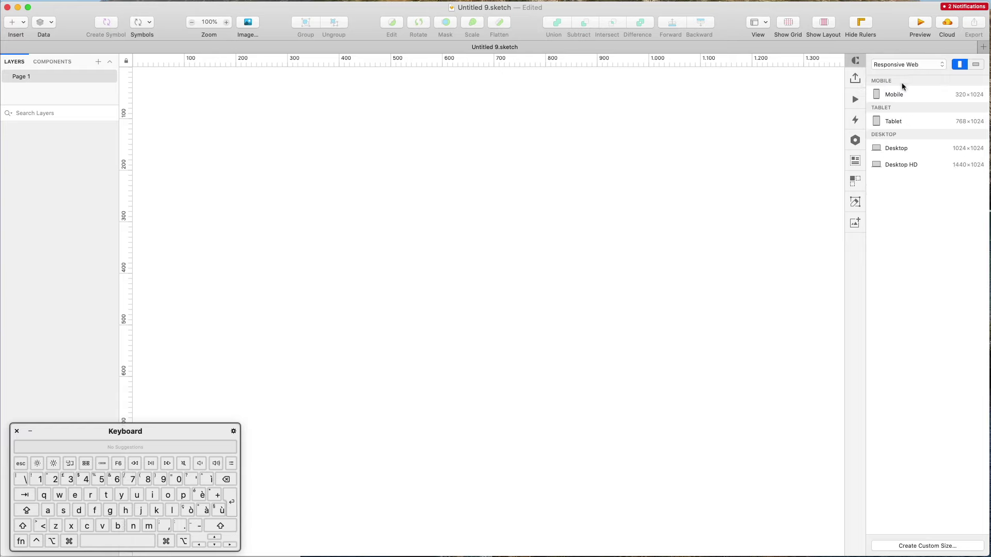
# Step: Add a Desktop HD artboard, extend its height to about 1616, and move it to about X 67, Y -76
pyautogui.click(906, 168)
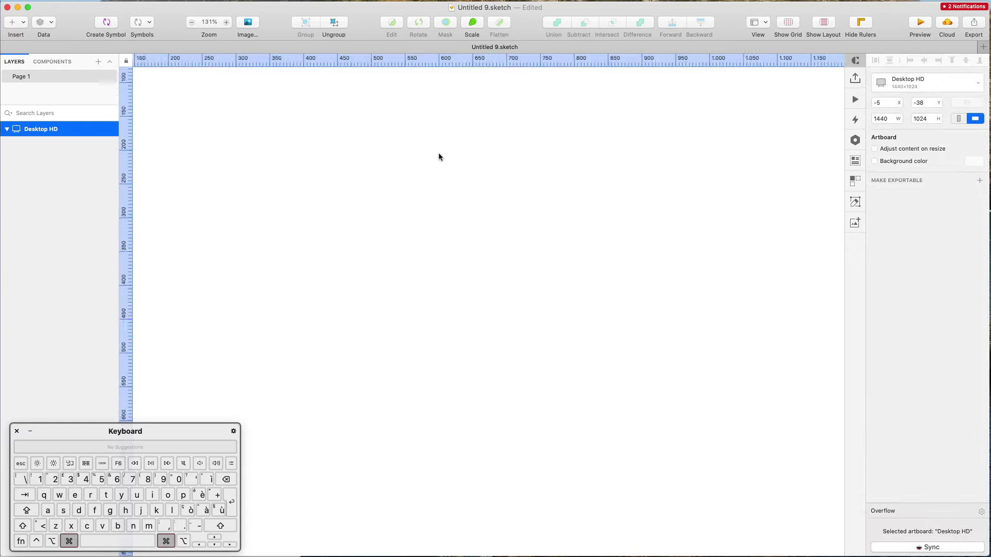
pyautogui.press('super+1')
pyautogui.press('super+2')
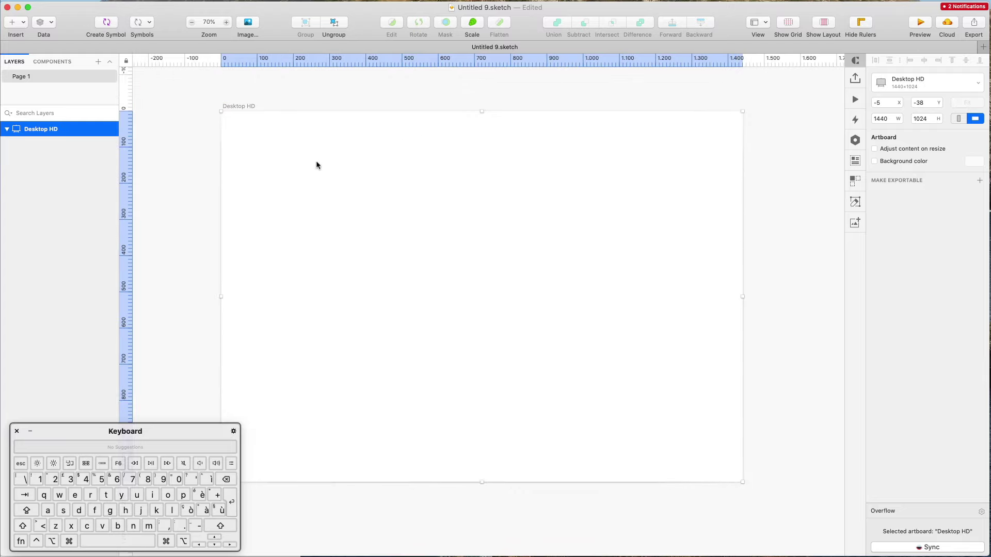
pyautogui.scroll(3, 289, 175)
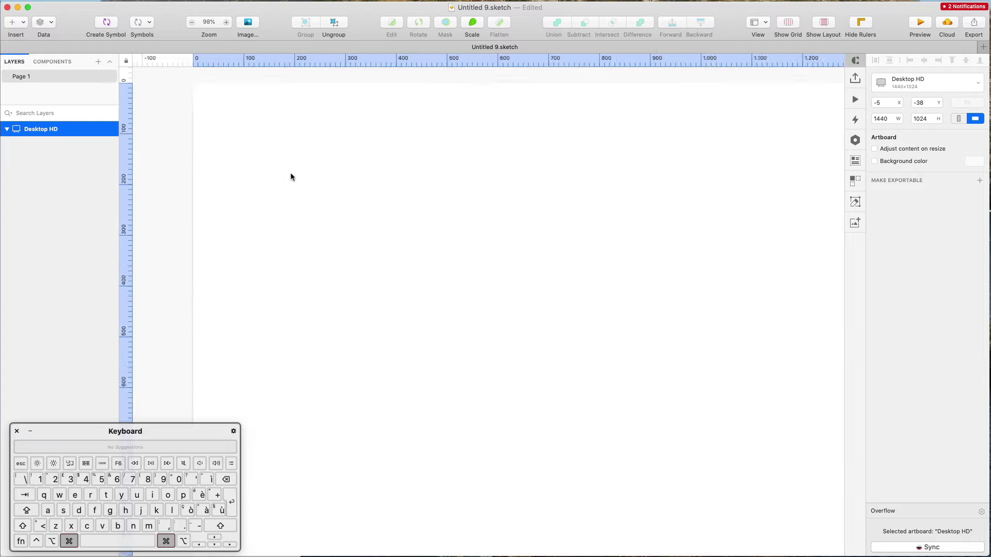
pyautogui.scroll(-5, 387, 268)
pyautogui.moveTo(420, 379); pyautogui.dragTo(409, 524)
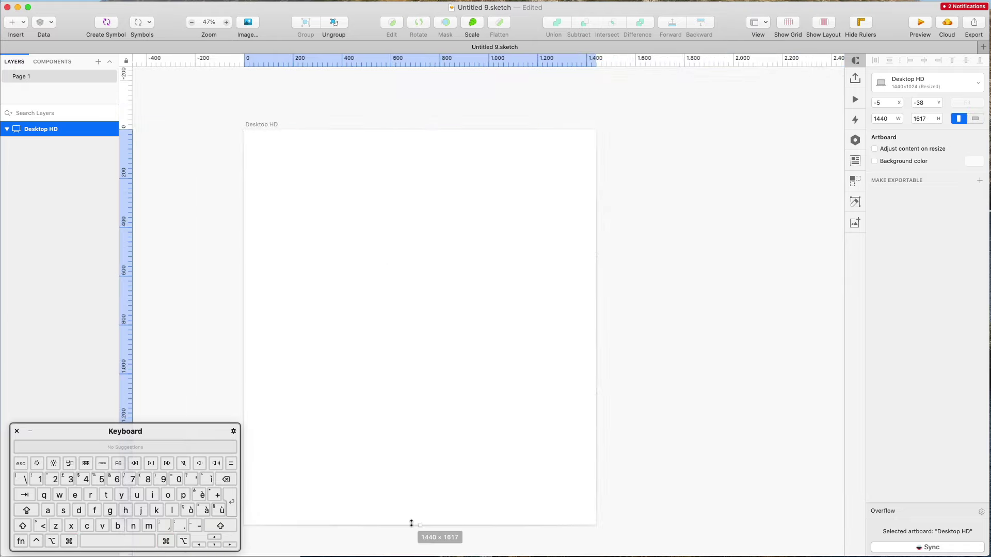
pyautogui.moveTo(402, 217); pyautogui.dragTo(420, 207)
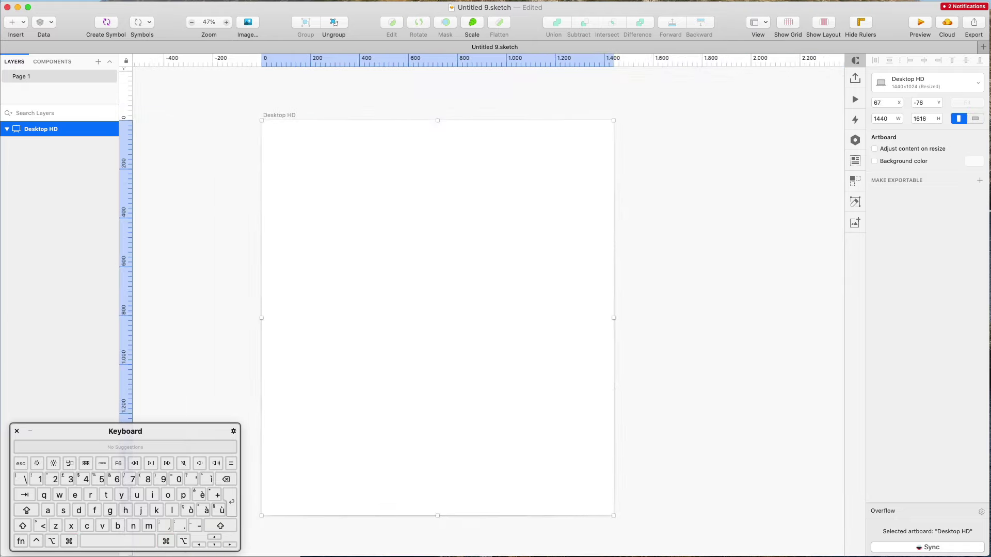
# Step: Switch to the browser with the Unsplash sea photos and move and enlarge its window
pyautogui.press('super+Tab')
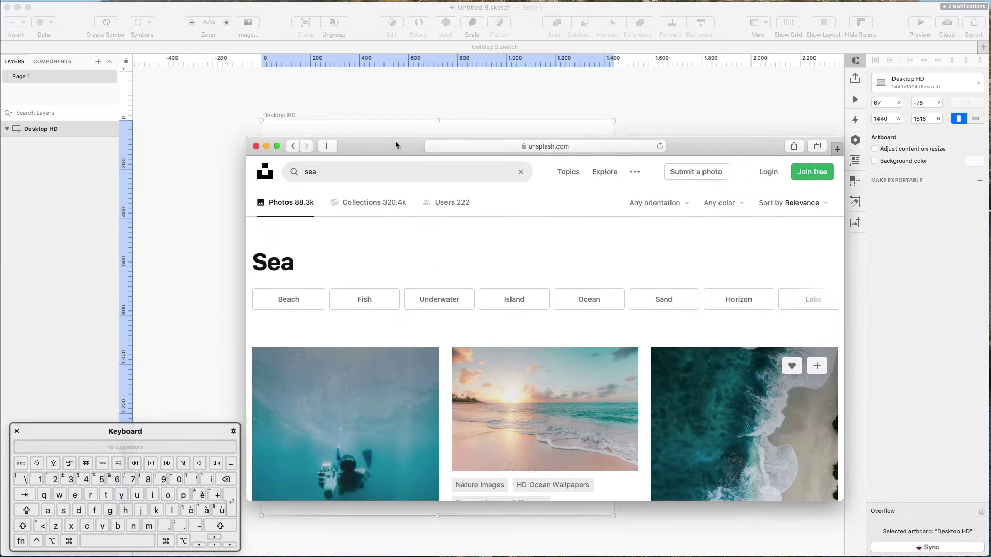
pyautogui.moveTo(395, 145); pyautogui.dragTo(368, 115)
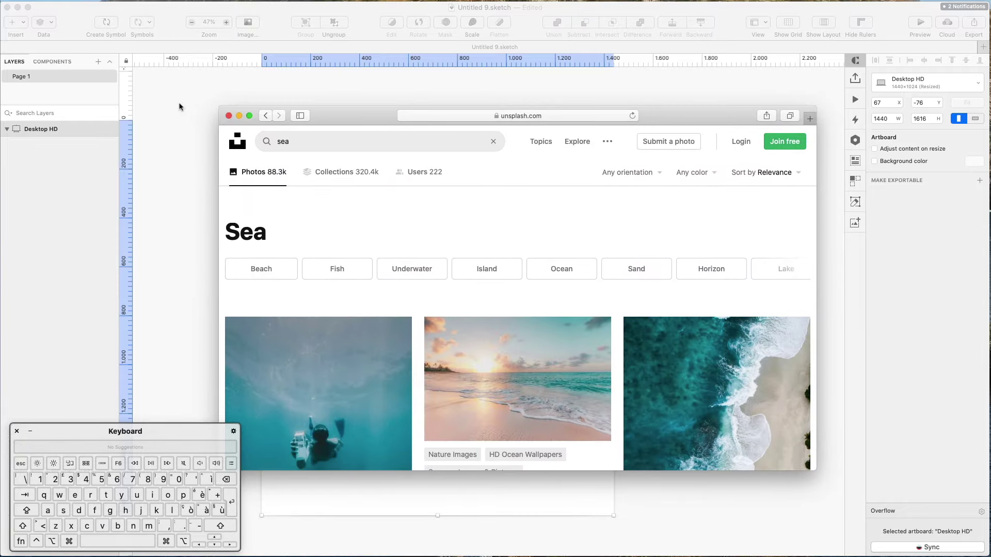
pyautogui.moveTo(219, 109); pyautogui.dragTo(141, 45)
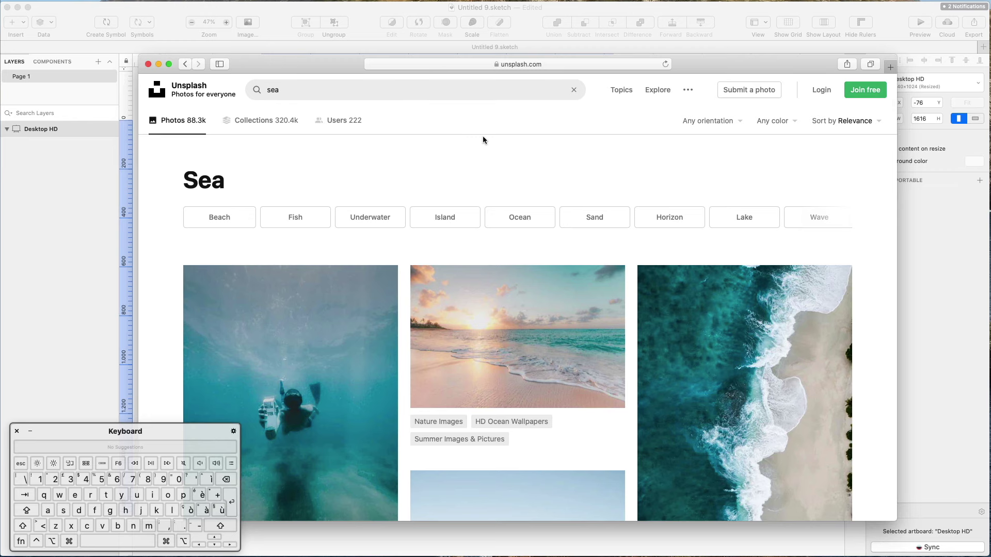
# Step: Browse the sea photos, open the one with a small sailboat on dark water, and copy the image
pyautogui.scroll(-1, 459, 222)
pyautogui.scroll(-10, 405, 300)
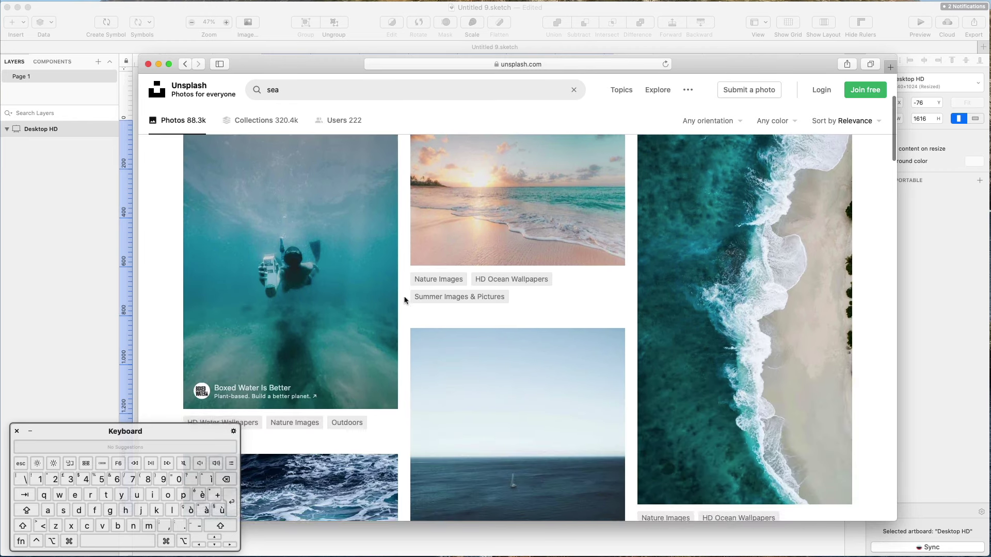
pyautogui.scroll(-20, 404, 301)
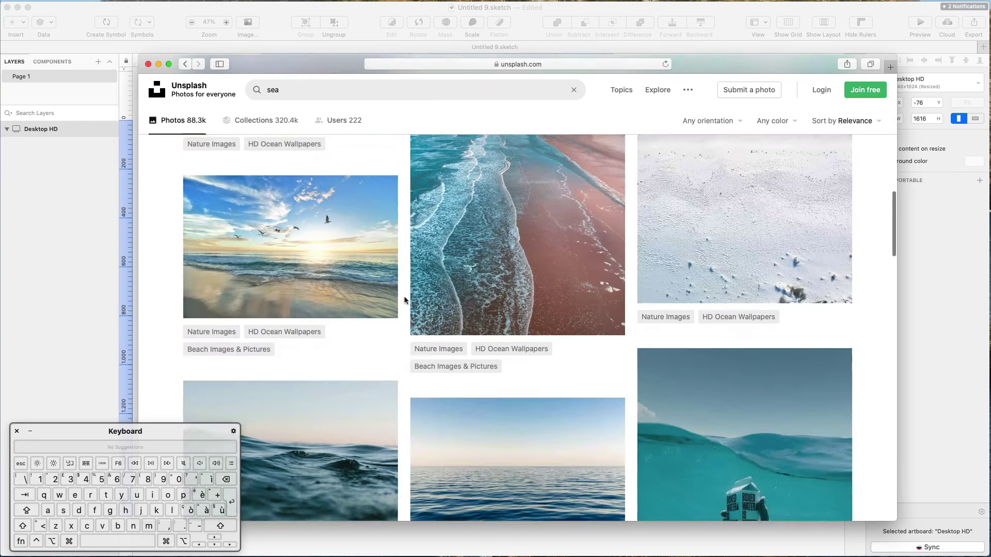
pyautogui.scroll(-12, 405, 300)
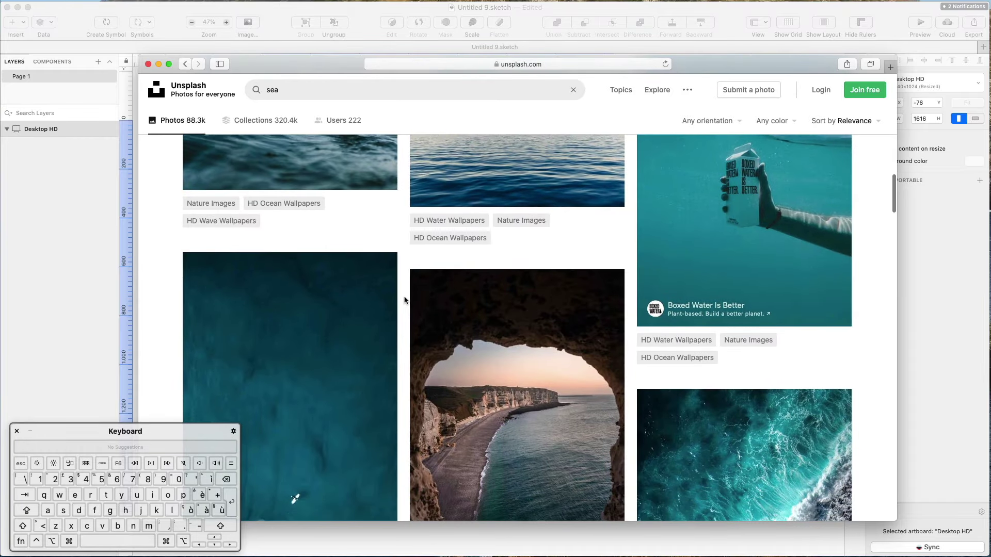
pyautogui.scroll(-20, 404, 299)
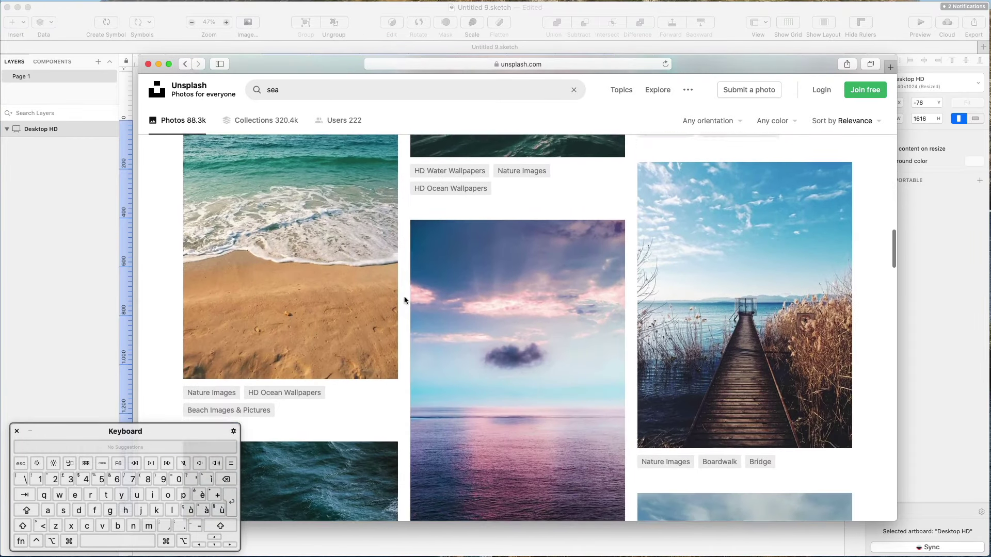
pyautogui.scroll(-2, 404, 300)
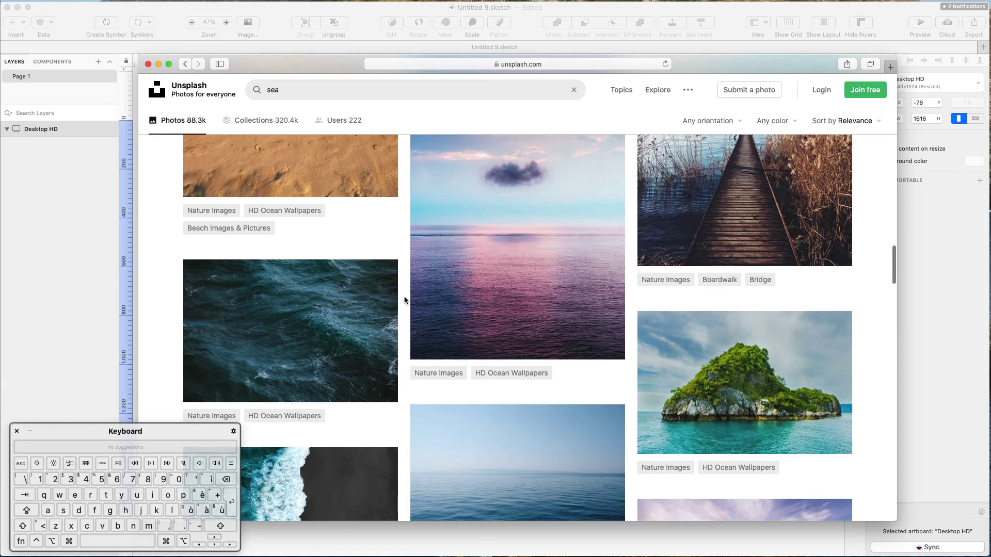
pyautogui.scroll(-6, 405, 299)
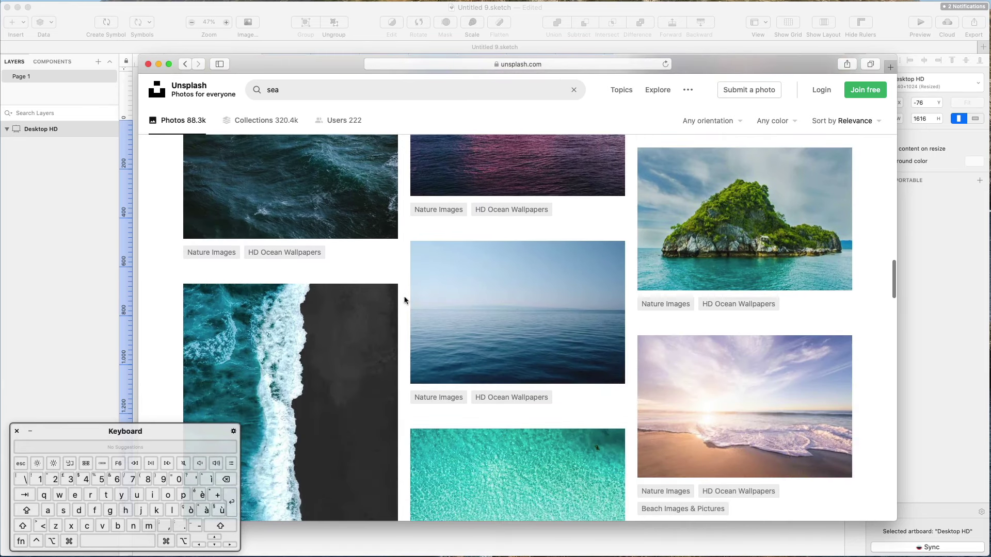
pyautogui.scroll(20, 434, 286)
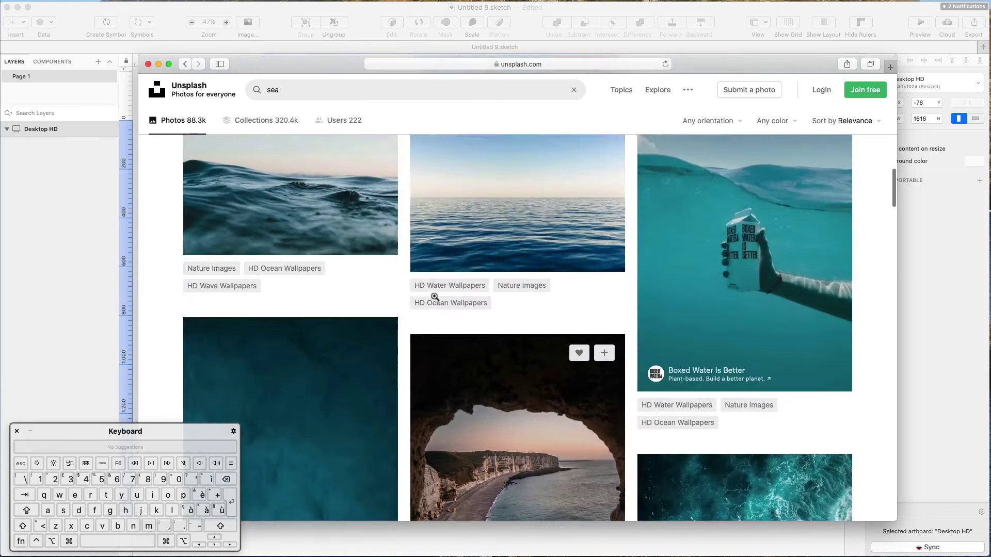
pyautogui.scroll(15, 435, 297)
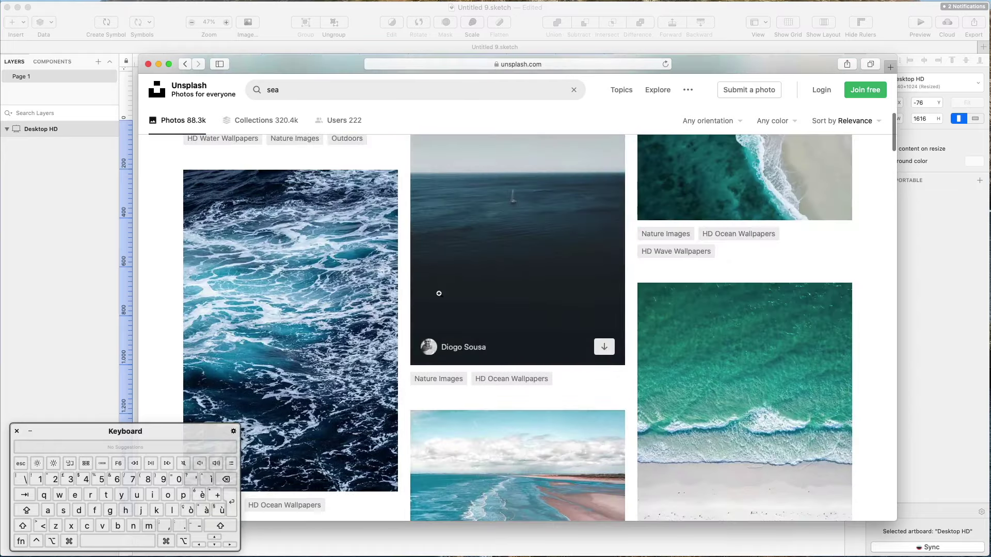
pyautogui.click(481, 229)
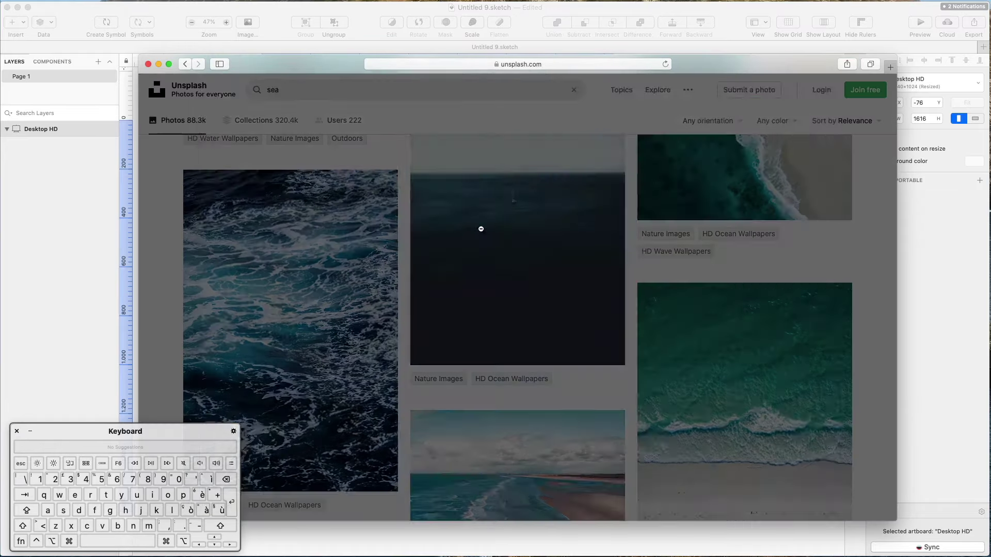
pyautogui.rightClick(560, 290)
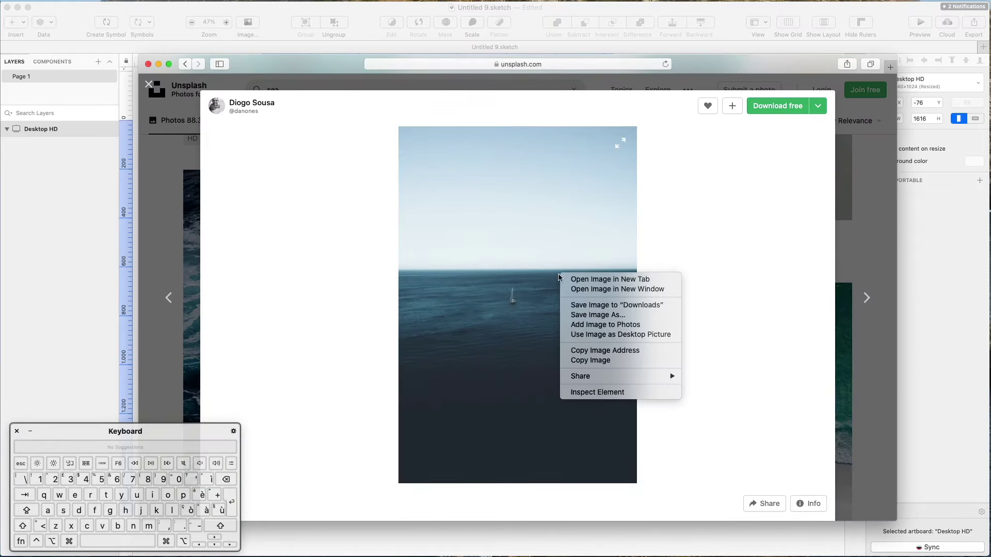
pyautogui.click(590, 360)
# Step: Return to Sketch and paste the copied sea photo into the Desktop HD artboard
pyautogui.click(72, 211)
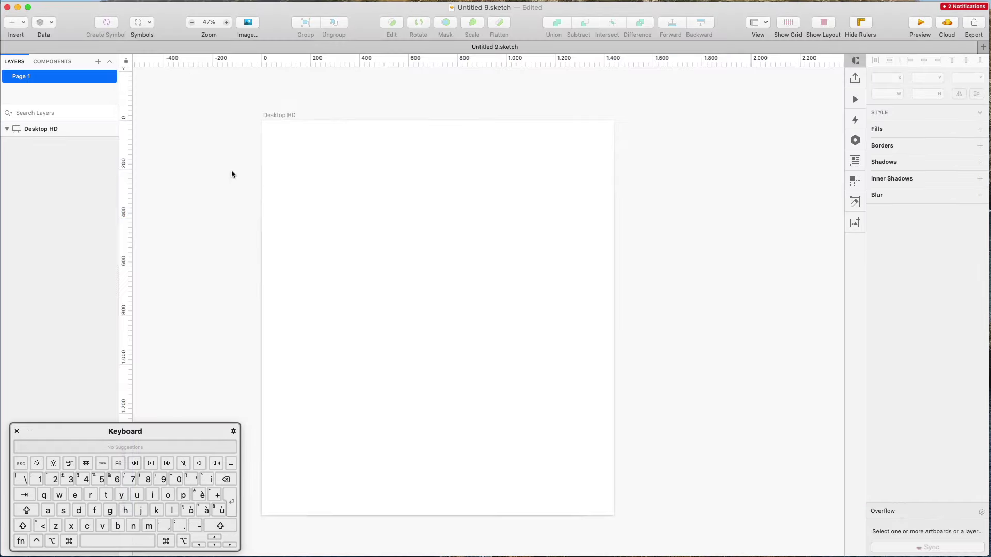
pyautogui.click(270, 115)
pyautogui.press('super+v')
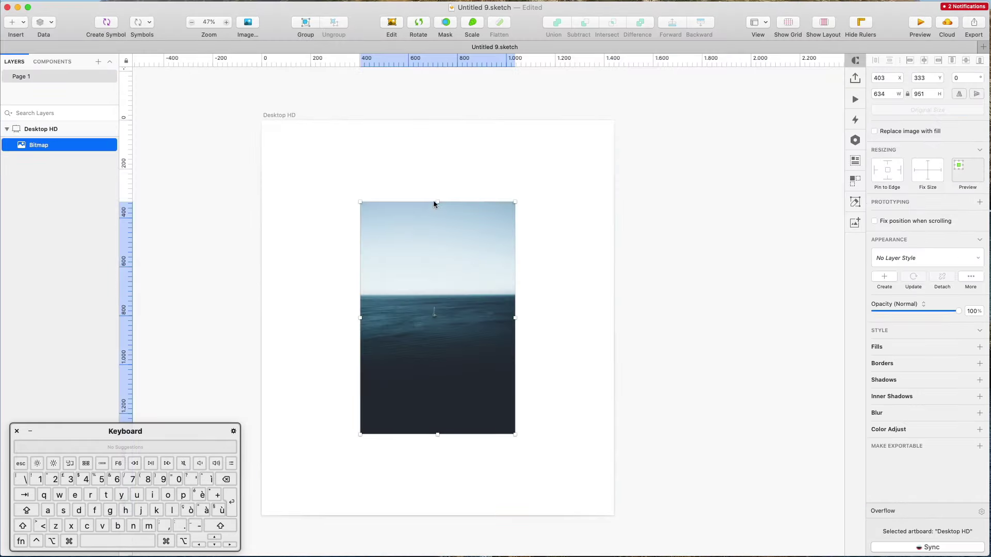
# Step: Enlarge the pasted photo to about 1447 × 2171 and position it to cover the full width of the artboard
pyautogui.moveTo(436, 202); pyautogui.dragTo(419, 100)
pyautogui.moveTo(487, 259); pyautogui.dragTo(522, 277)
pyautogui.scroll(-5, 480, 318)
pyautogui.hscroll(-3, 480, 318)
pyautogui.scroll(3, 518, 277)
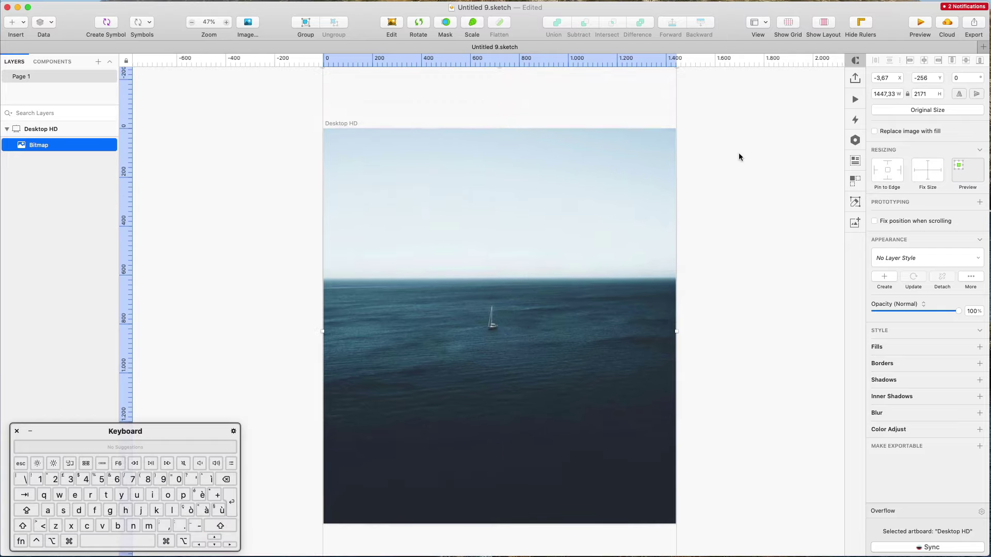
pyautogui.click(738, 157)
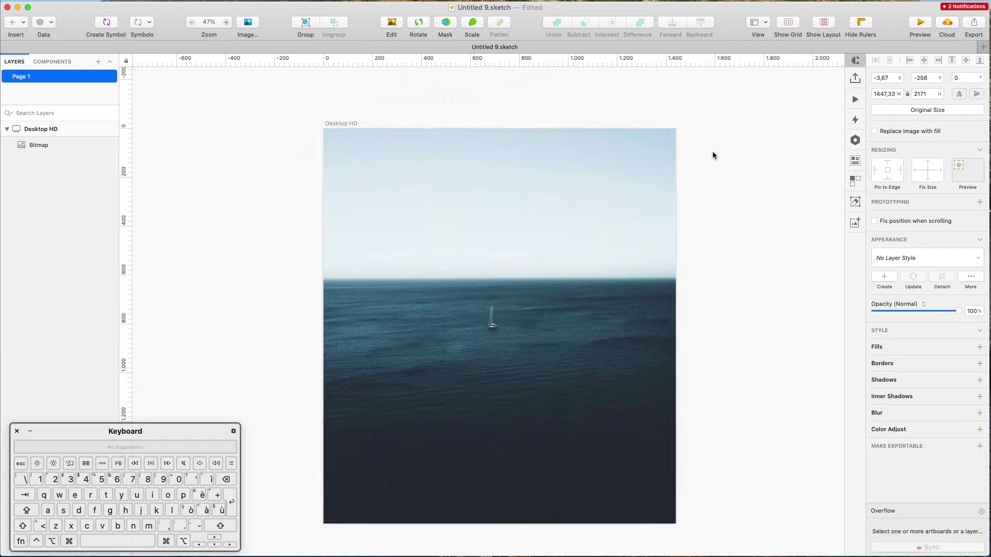
# Step: Add a text layer with the placeholder "Type something" over the sky near the artboard's upper left corner
pyautogui.press('t')
pyautogui.click(435, 179)
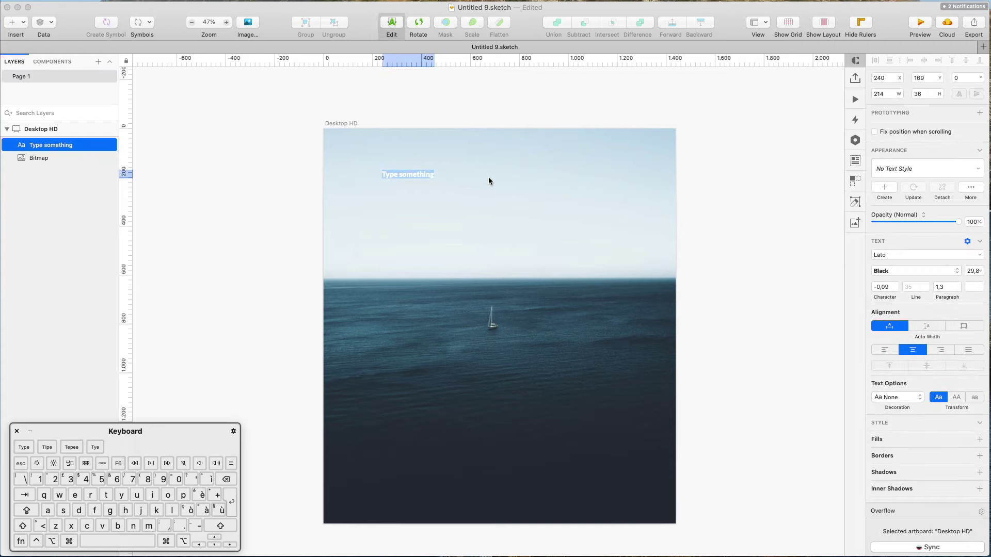
pyautogui.press('shift')
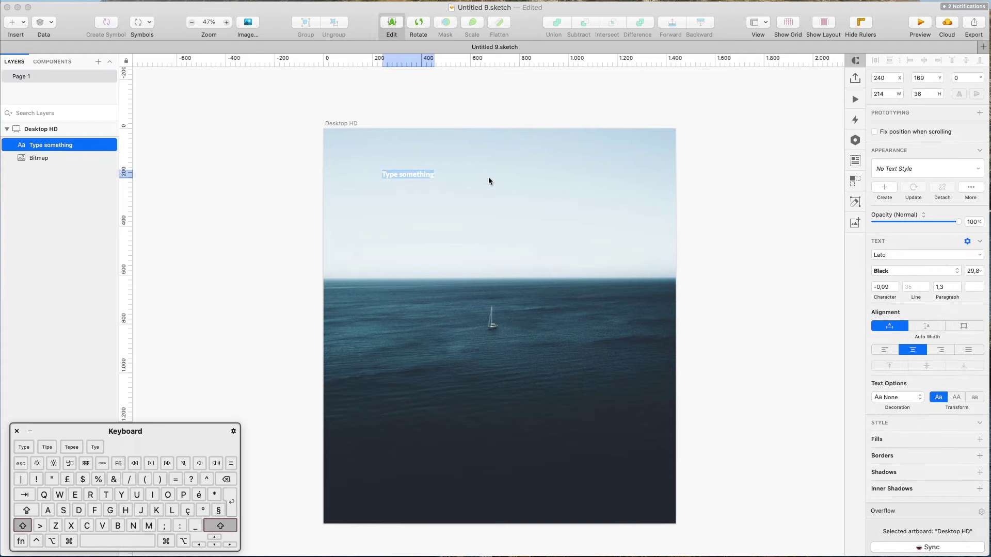
pyautogui.click(475, 159)
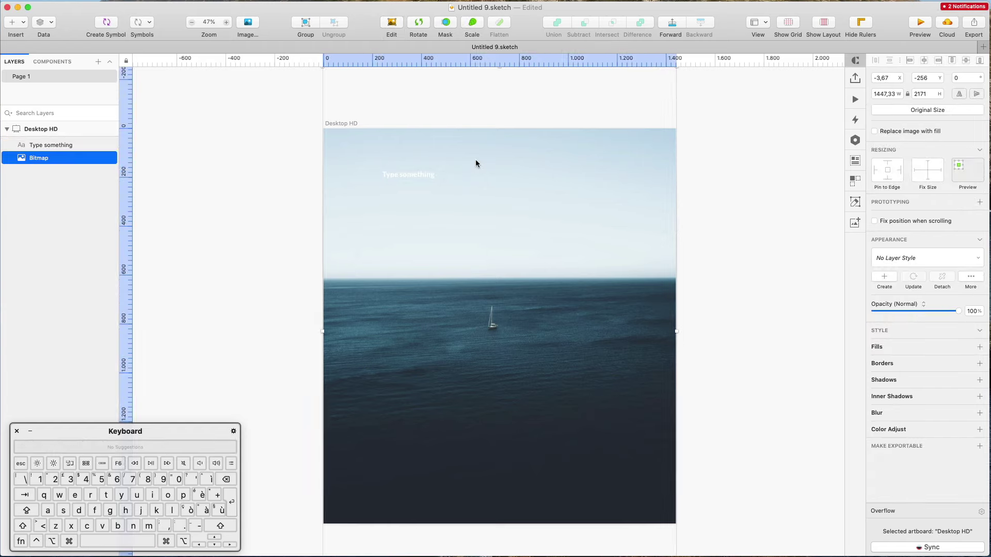
# Step: Lengthen the Desktop HD artboard by extending its bottom edge further down
pyautogui.scroll(-2, 475, 159)
pyautogui.scroll(5, 475, 159)
pyautogui.scroll(-3, 509, 173)
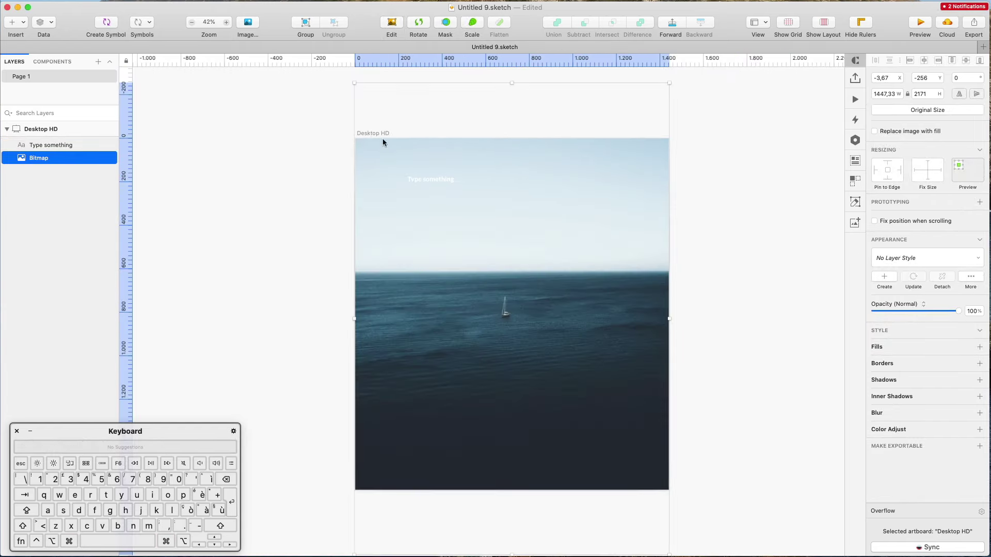
pyautogui.click(361, 134)
pyautogui.scroll(-5, 491, 426)
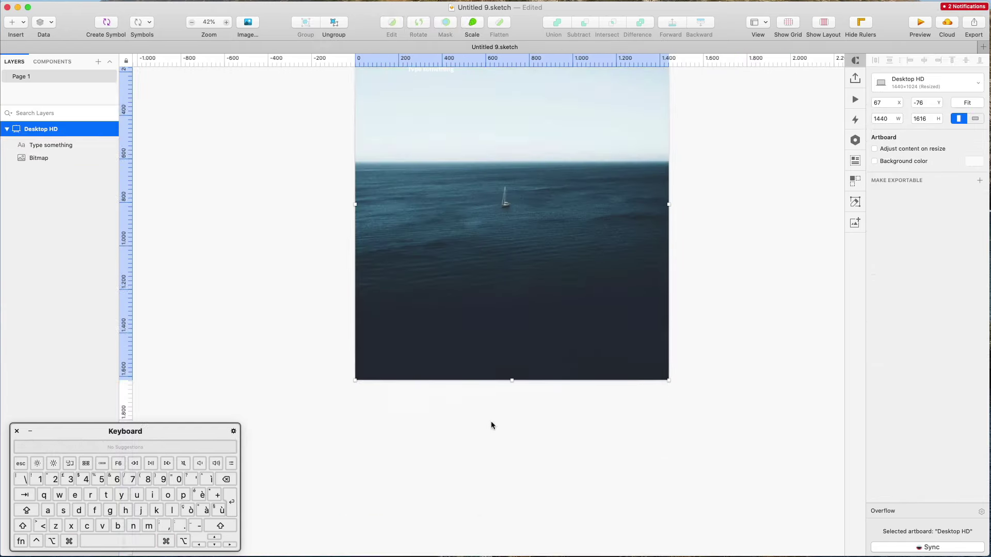
pyautogui.moveTo(514, 379); pyautogui.dragTo(509, 447)
pyautogui.scroll(4, 568, 361)
pyautogui.press('Escape')
# Step: Lock the Bitmap background photo layer
pyautogui.scroll(3, 490, 221)
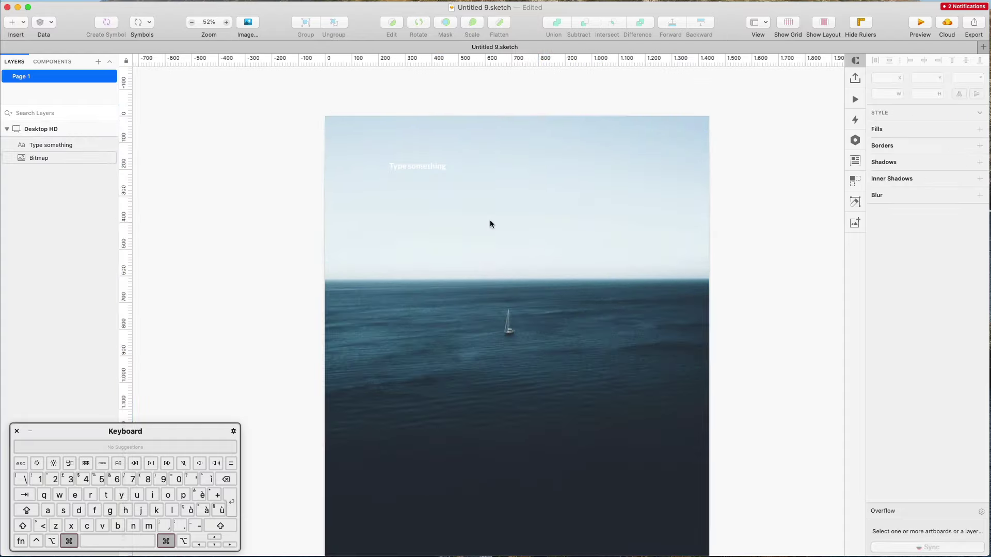
pyautogui.rightClick(491, 212)
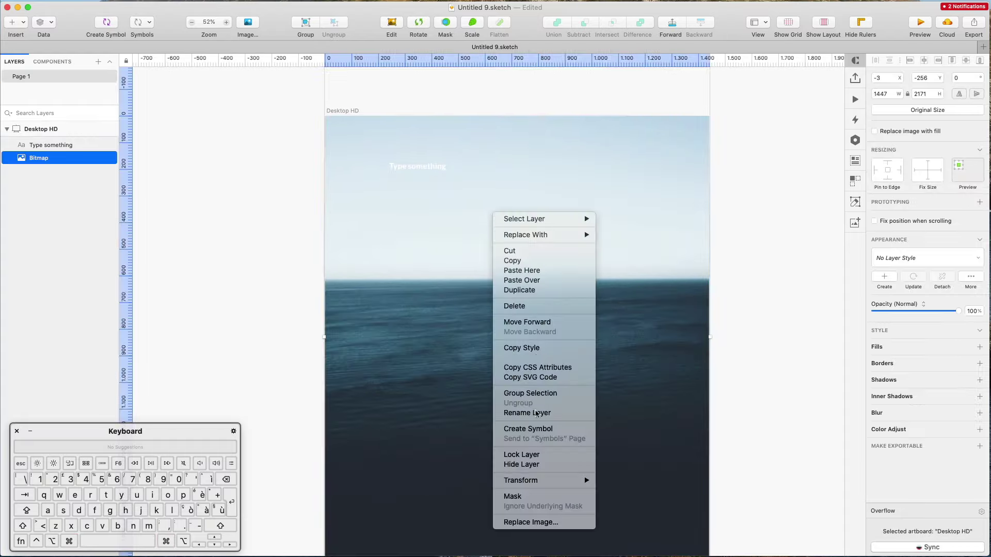
pyautogui.click(531, 456)
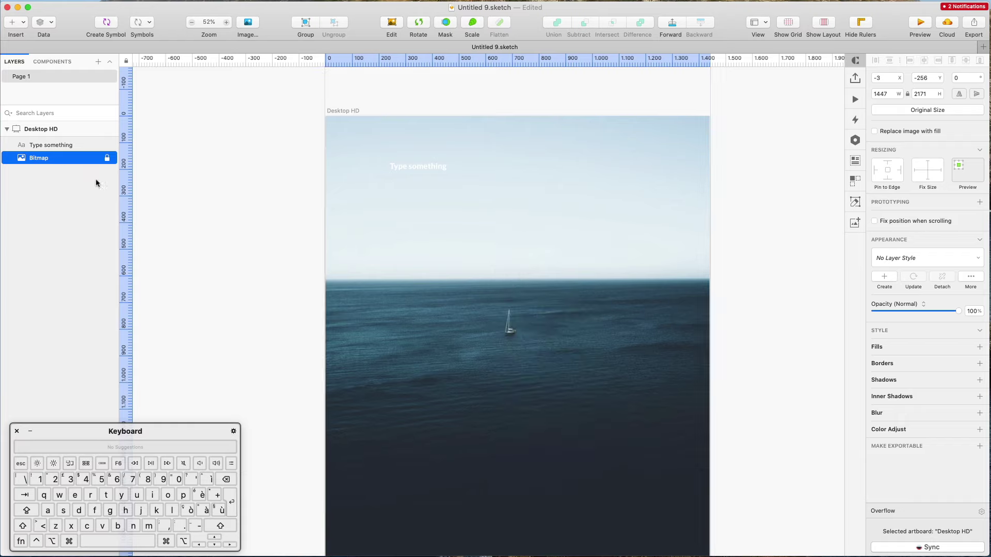
# Step: Change the "Type something" text color to 26303A by sampling the dark water in the photo
pyautogui.scroll(-1, 371, 239)
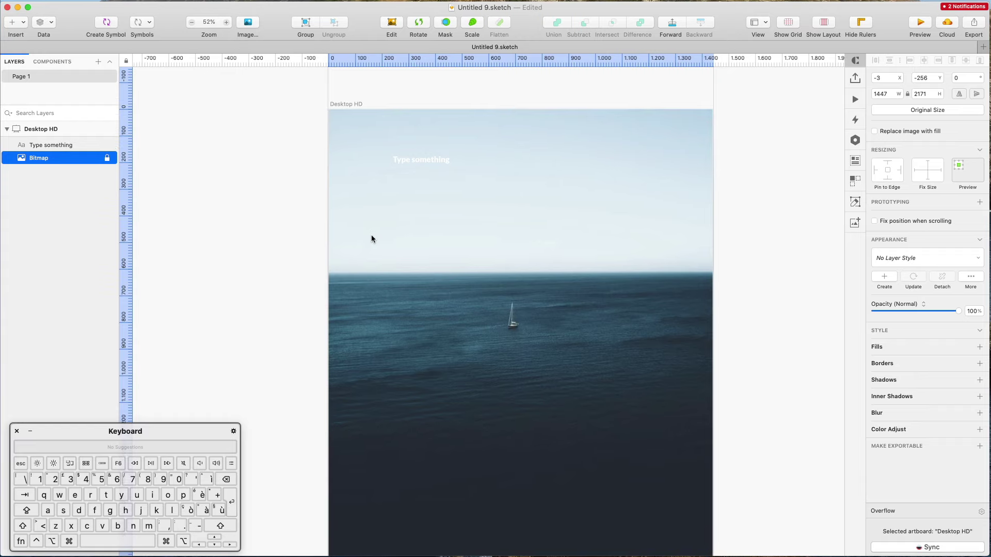
pyautogui.hscroll(1, 384, 221)
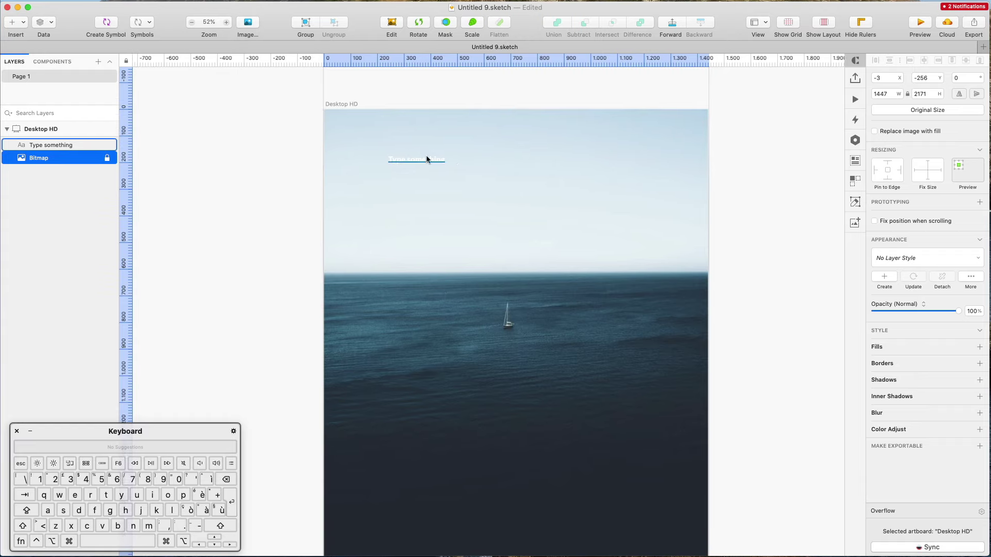
pyautogui.click(427, 161)
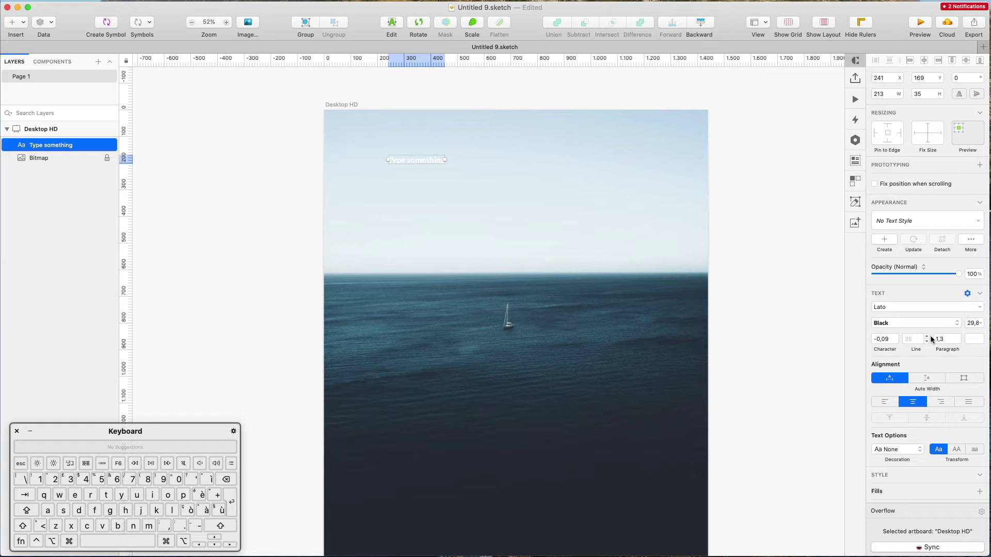
pyautogui.click(973, 341)
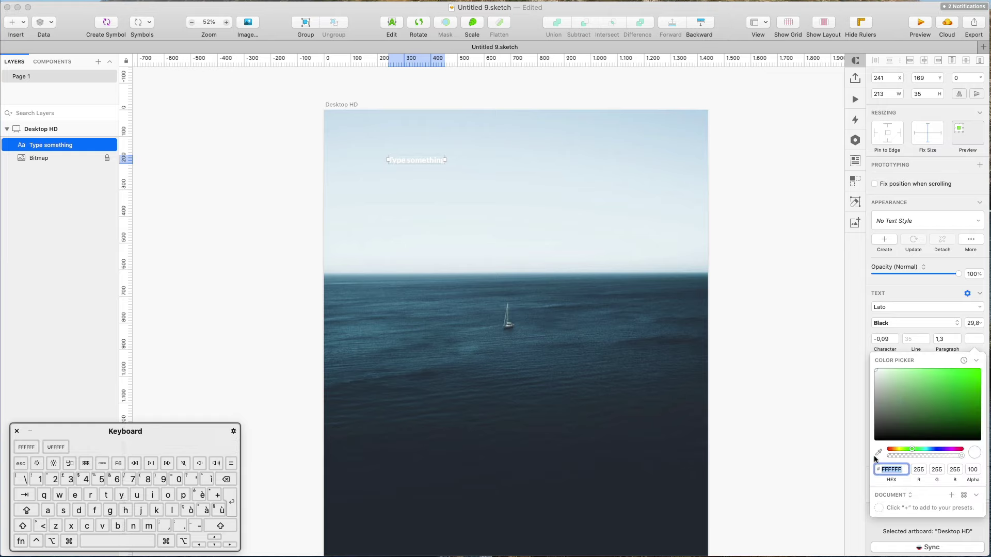
pyautogui.click(879, 454)
pyautogui.click(454, 444)
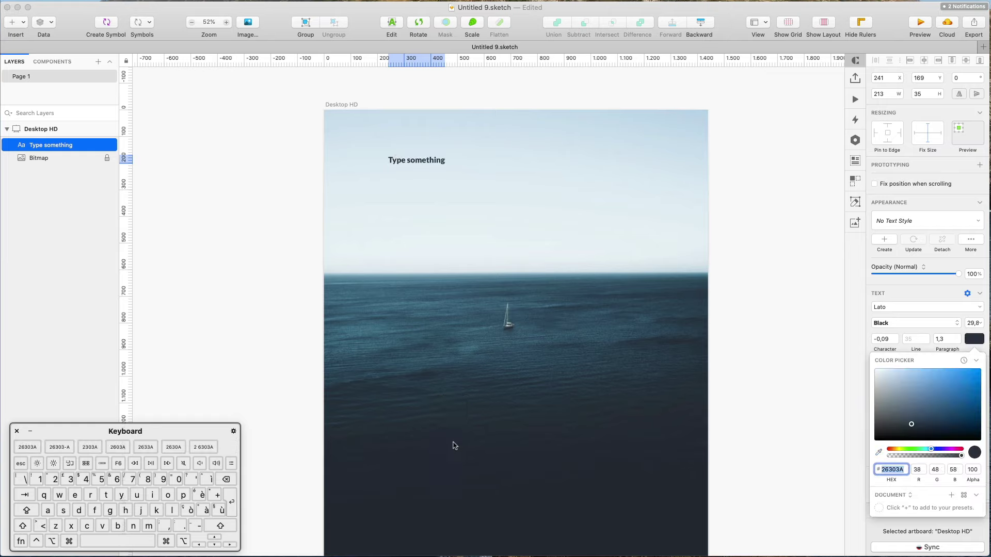
# Step: Darken the "Type something" text color to a slightly deeper shade of the sampled navy
pyautogui.moveTo(911, 427); pyautogui.dragTo(913, 431)
pyautogui.click(749, 264)
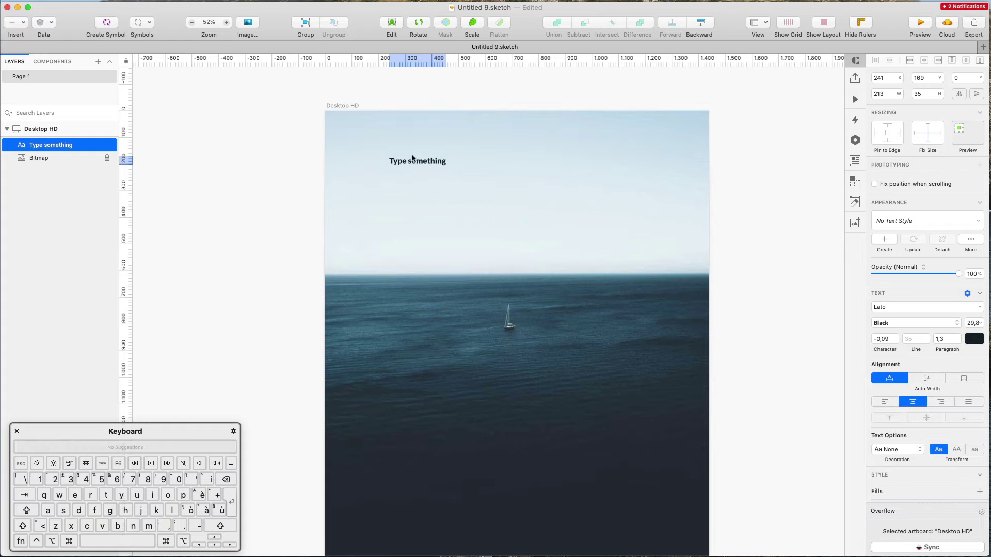
# Step: Center the "Type something" text horizontally on the artboard and lower it to Y 181
pyautogui.click(924, 60)
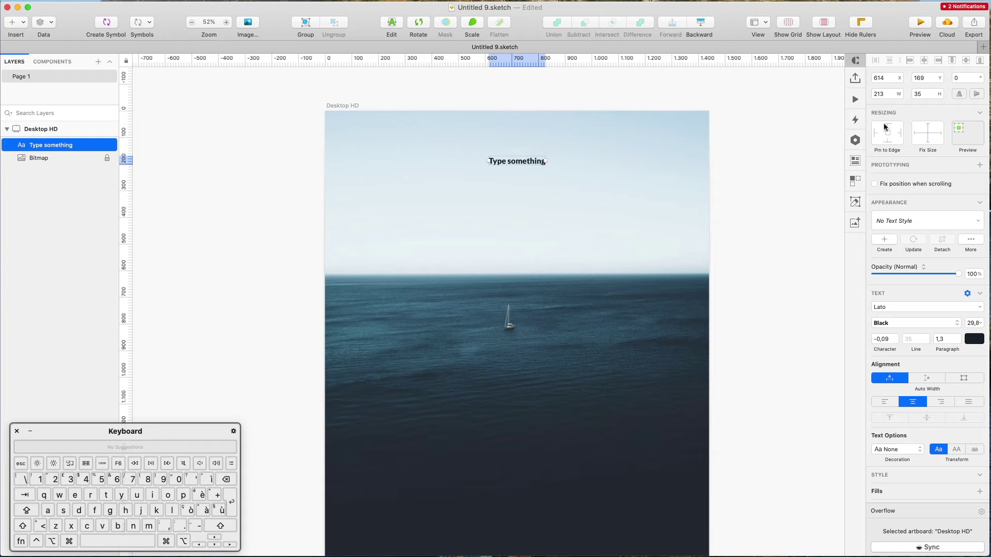
pyautogui.moveTo(521, 165); pyautogui.dragTo(522, 169)
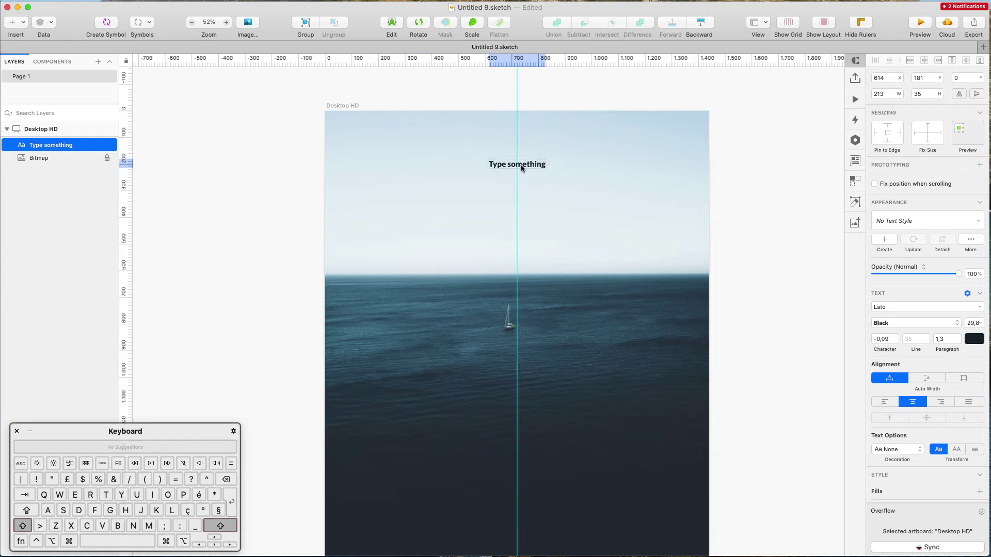
pyautogui.keyDown('super'); pyautogui.scroll(5, 524, 143); pyautogui.keyUp('super')
pyautogui.keyDown('super'); pyautogui.scroll(-4, 524, 143); pyautogui.keyUp('super')
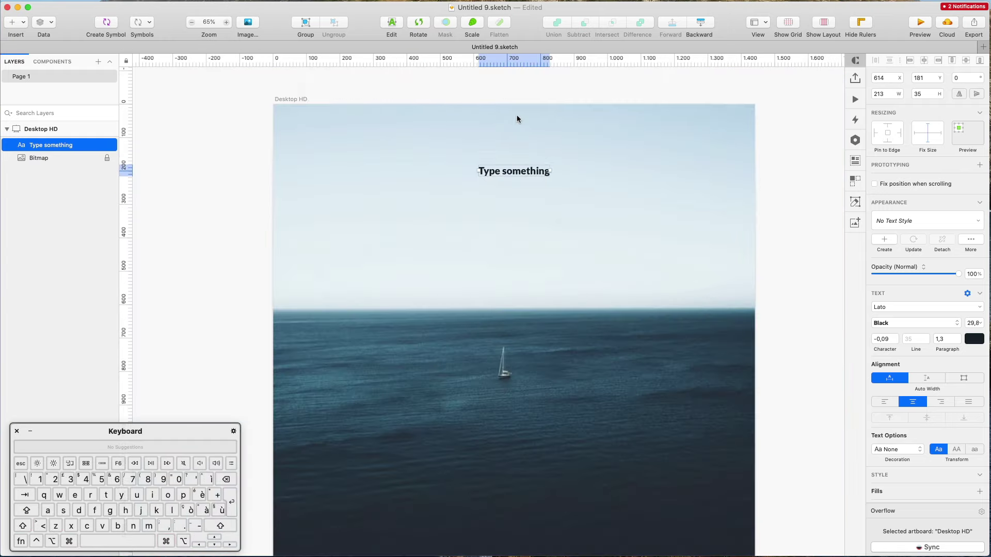
# Step: Replace the placeholder text with a generated headline from the Advertising category
pyautogui.click(855, 161)
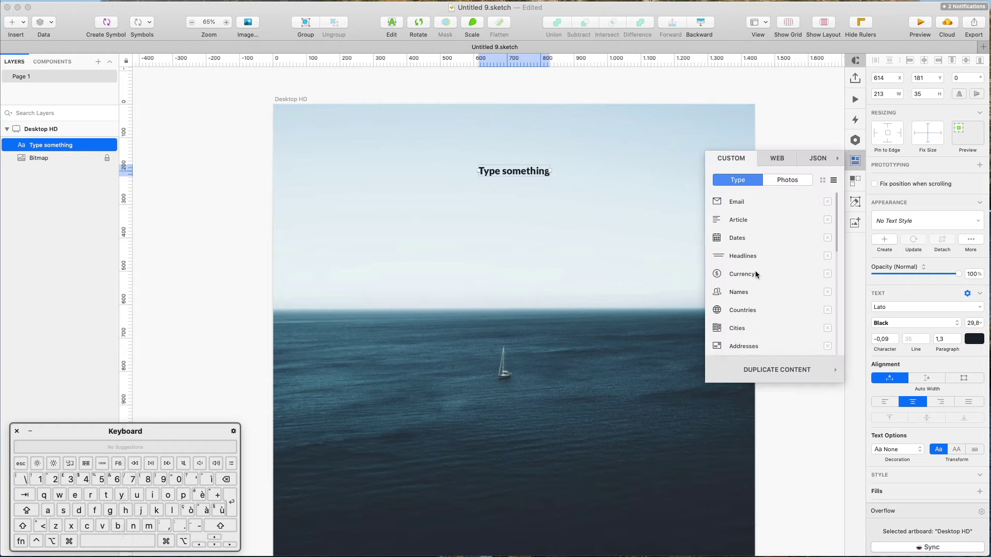
pyautogui.moveTo(741, 258)
pyautogui.click(740, 280)
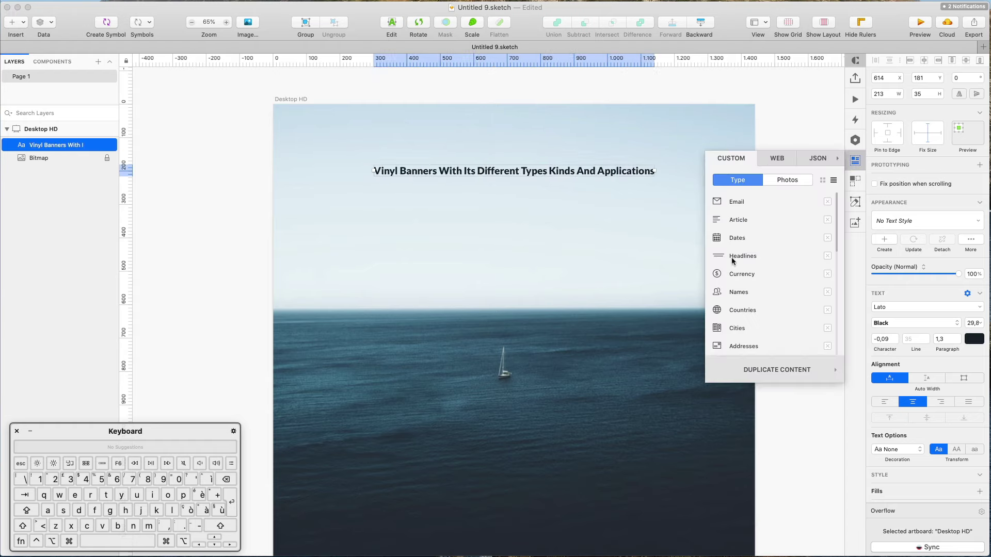
# Step: Lower the headline to Y 196, centered on the artboard, and replace its words "Vinyl Banners" with "The Sea"
pyautogui.moveTo(560, 183); pyautogui.dragTo(562, 188)
pyautogui.doubleClick(438, 176)
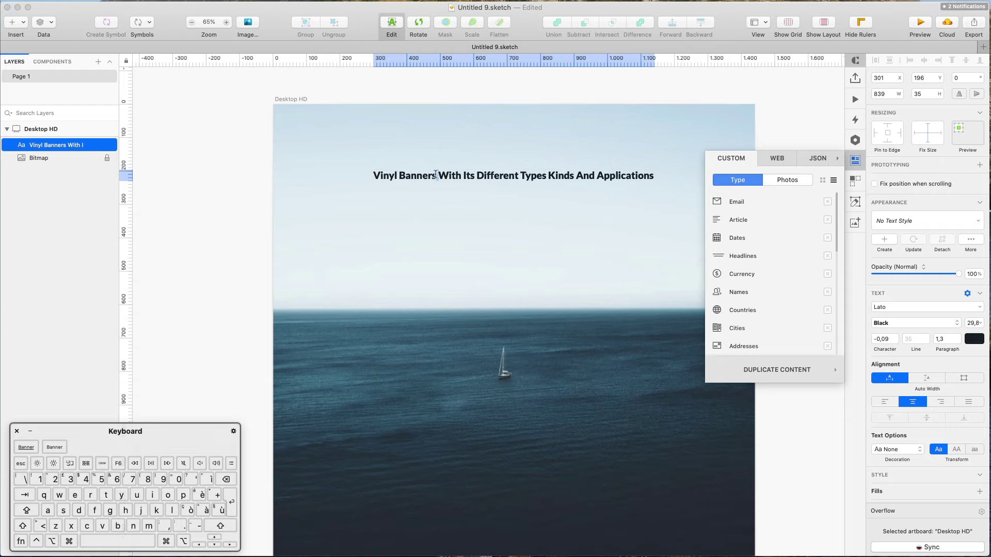
pyautogui.moveTo(438, 175); pyautogui.dragTo(312, 167)
pyautogui.write('The Sea')
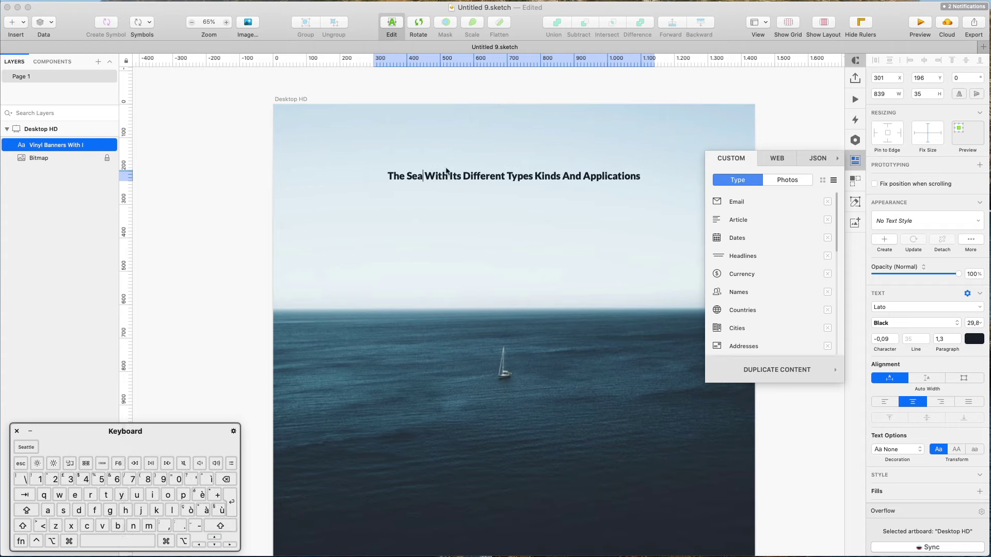
pyautogui.click(565, 213)
pyautogui.scroll(1, 566, 206)
pyautogui.scroll(1, 564, 206)
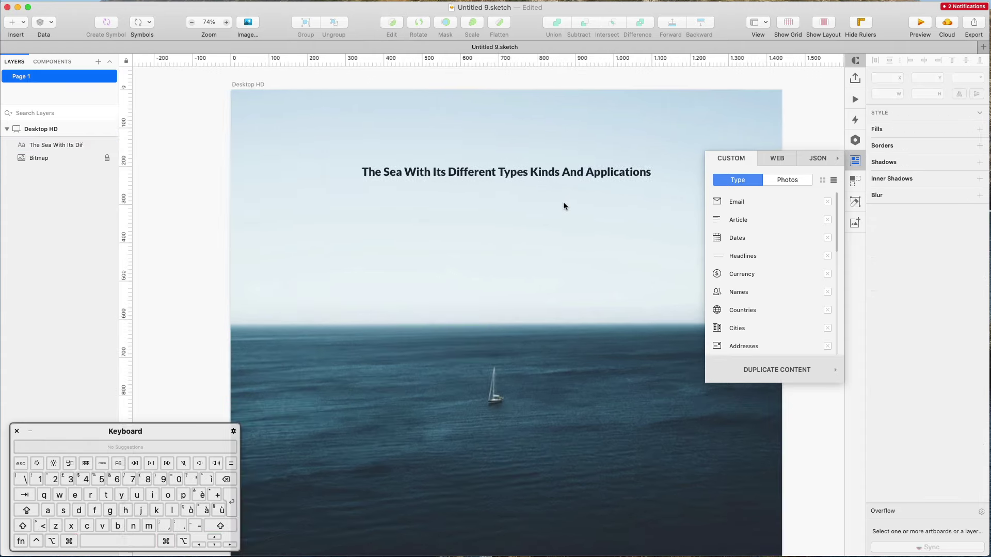
# Step: Duplicate the headline directly below the original with a 22 px gap, keeping both centered
pyautogui.click(855, 161)
pyautogui.moveTo(516, 177); pyautogui.dragTo(513, 198)
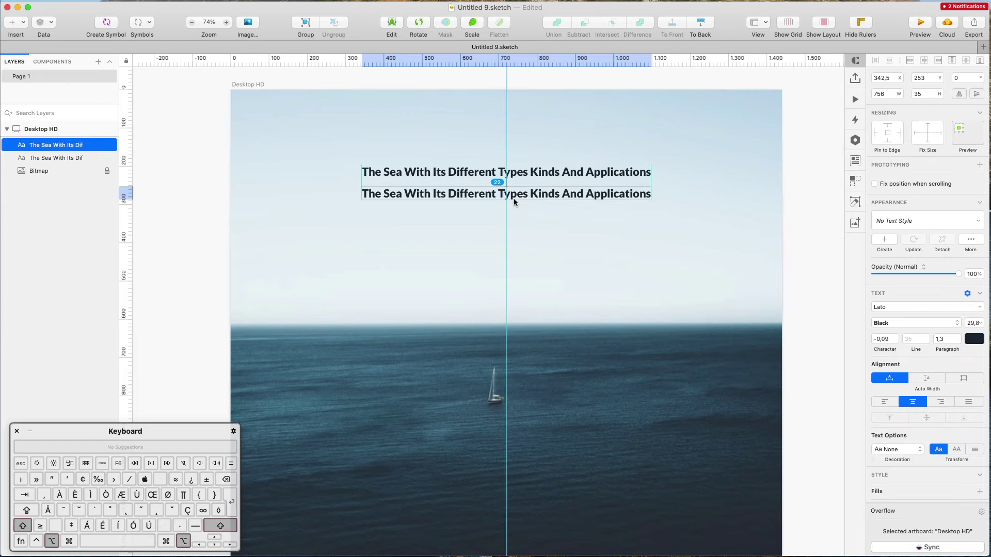
# Step: Fill the duplicated text line with a generated headline from the Travel category
pyautogui.click(853, 185)
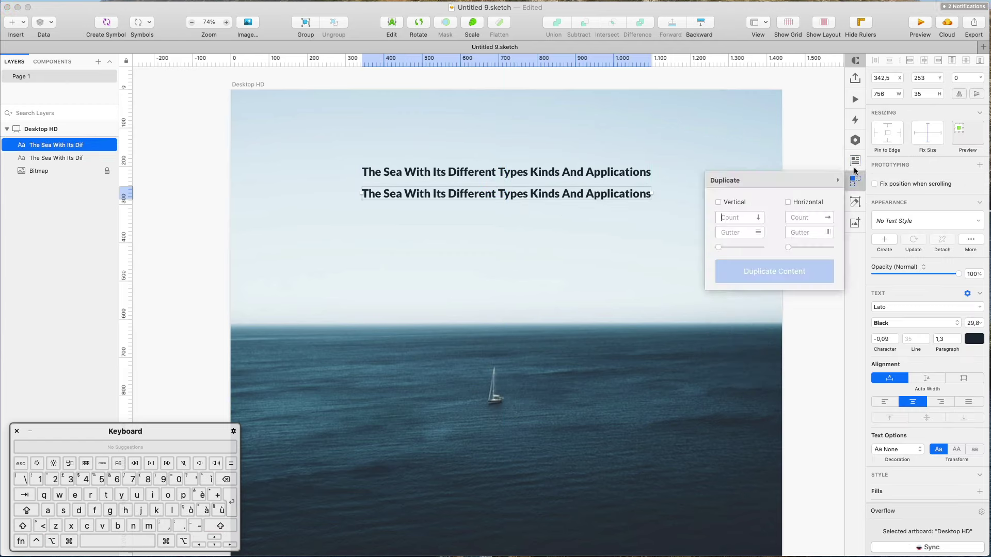
pyautogui.click(855, 161)
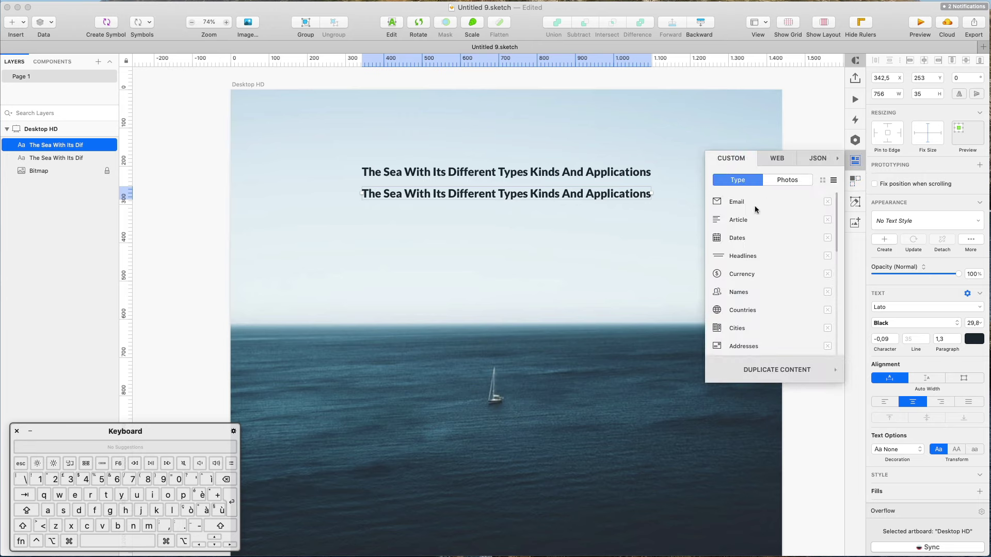
pyautogui.click(746, 258)
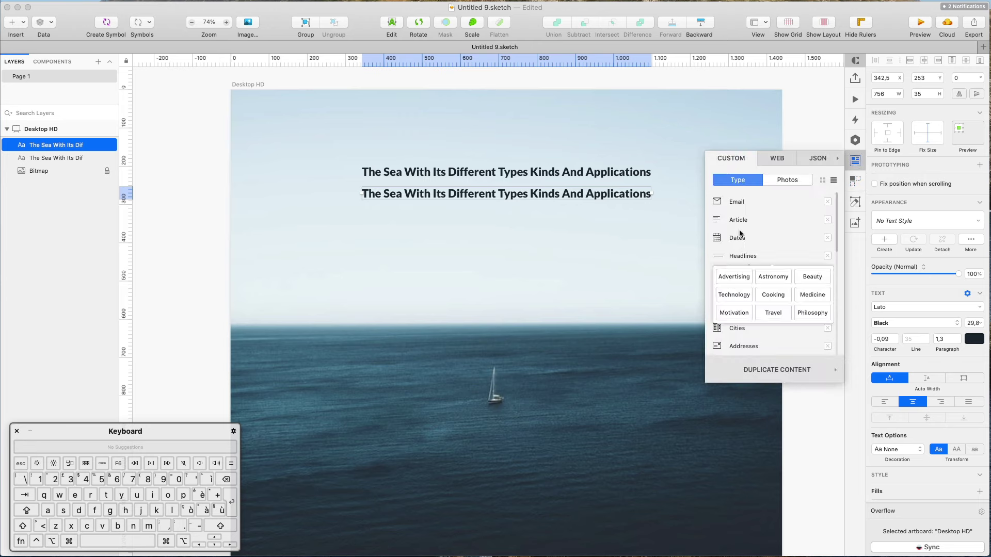
pyautogui.click(778, 315)
pyautogui.click(561, 207)
# Step: Reduce the lower text line's font size to 18,8 and select the main headline above it
pyautogui.click(542, 196)
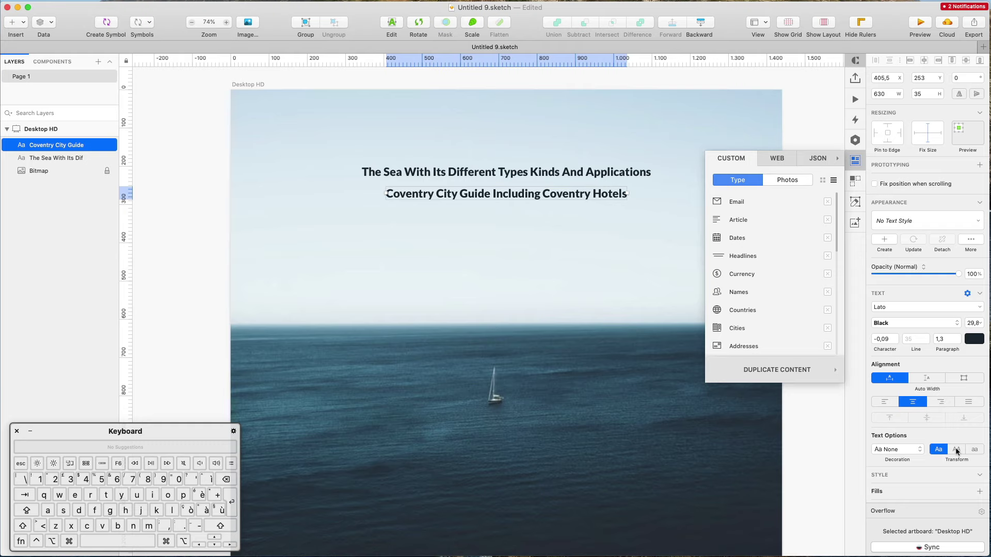
pyautogui.click(972, 324)
pyautogui.hotkey('shift', 'Down')
pyautogui.press('Down')
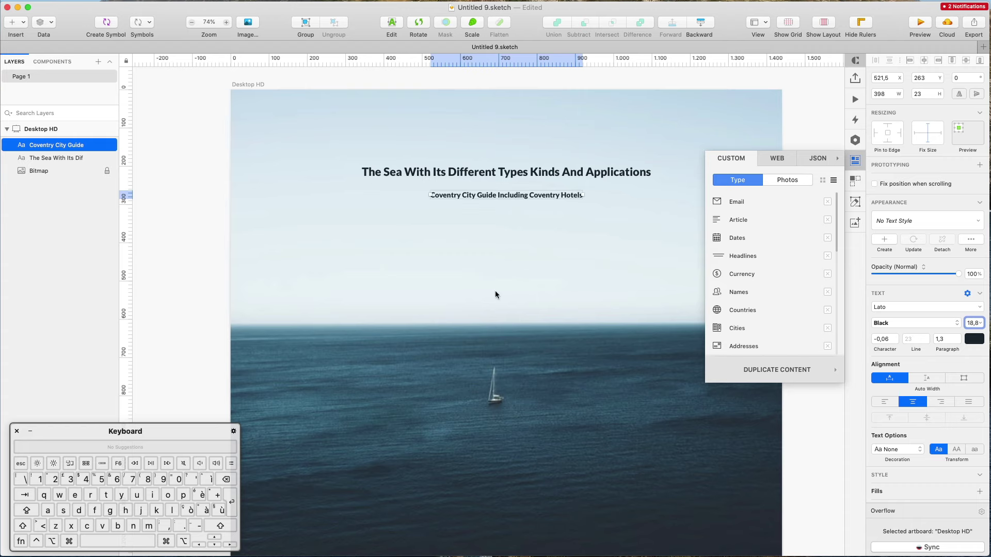
pyautogui.click(505, 150)
pyautogui.click(488, 171)
pyautogui.scroll(3, 487, 170)
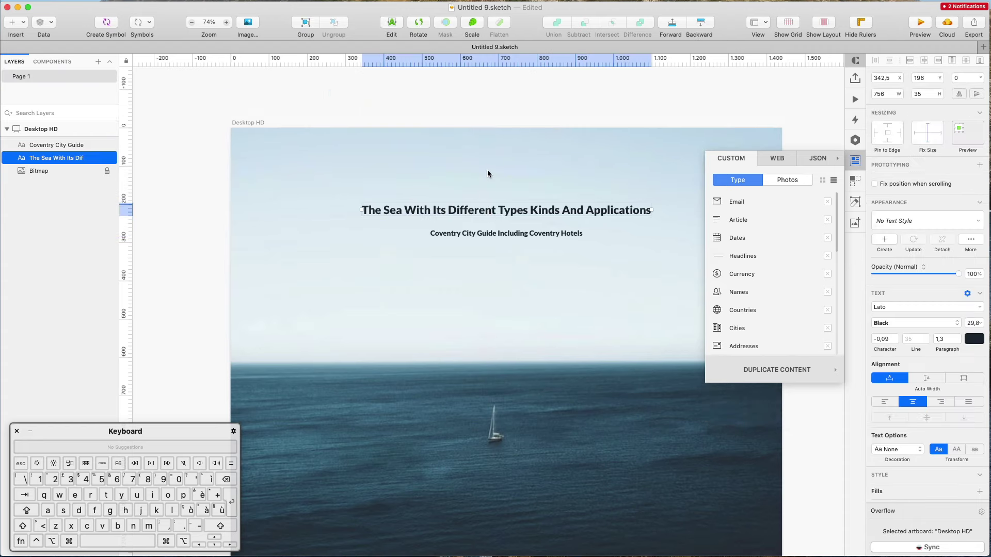
pyautogui.scroll(2, 497, 173)
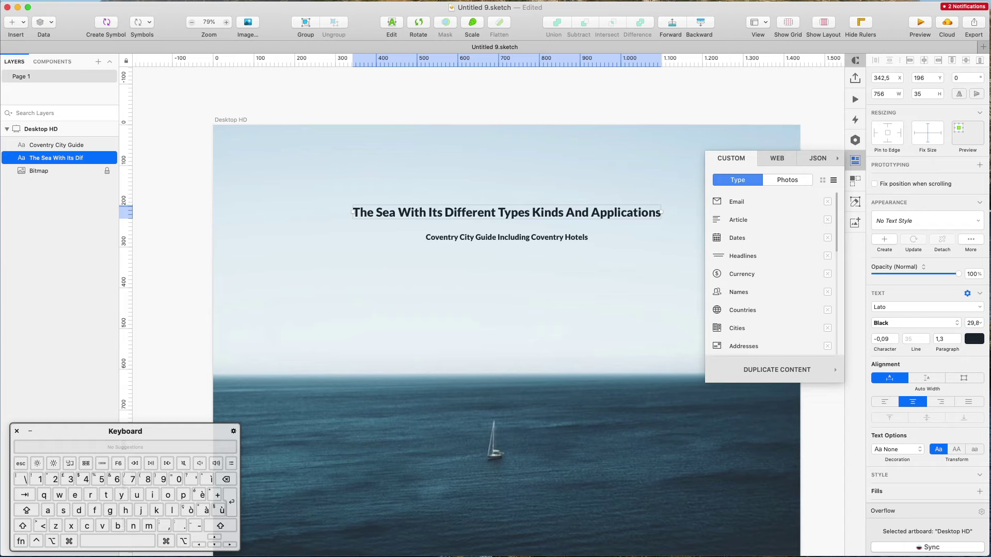
# Step: Switch to Safari, search for "google fonts", open the Serif fonts listing and enlarge the browser window
pyautogui.press('super+Tab')
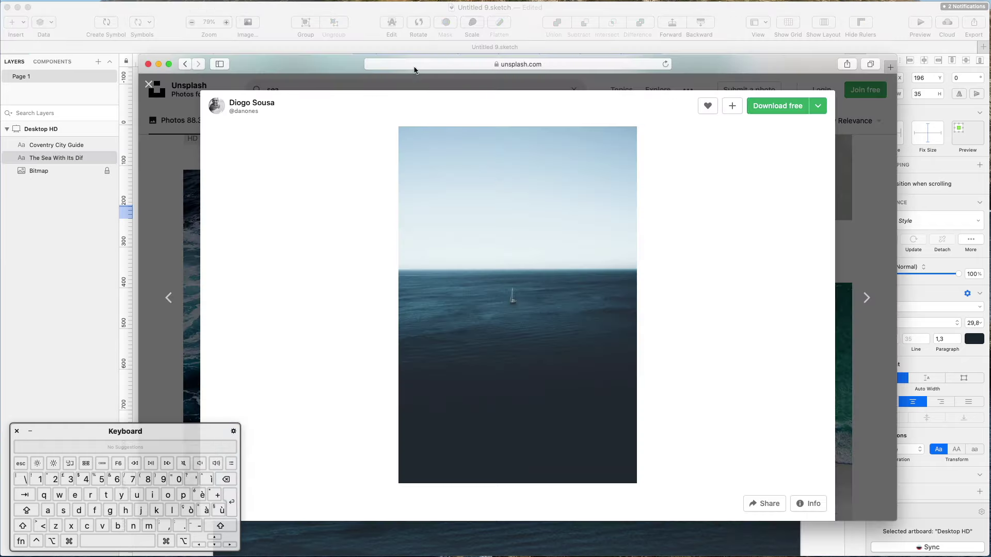
pyautogui.click(476, 66)
pyautogui.write('google fonts')
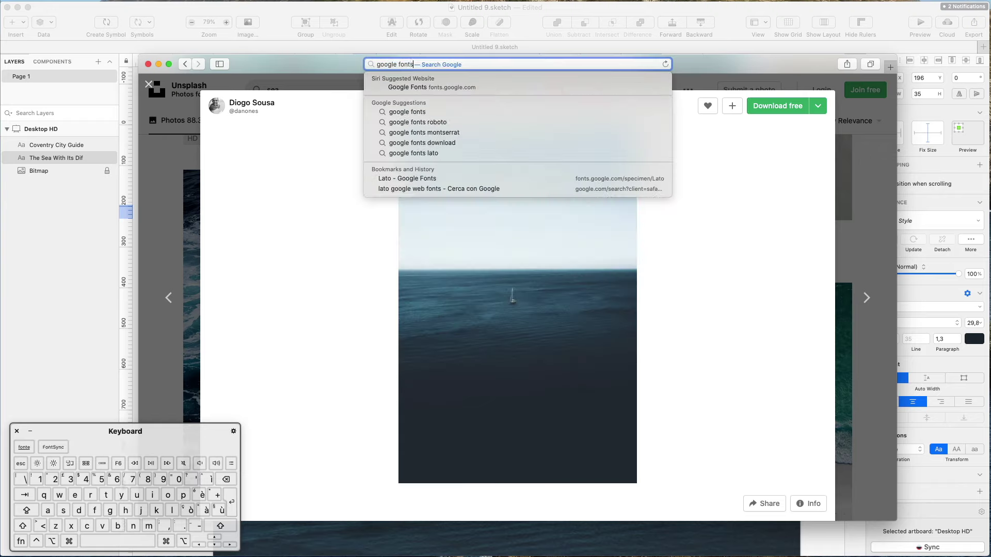
pyautogui.press('Return')
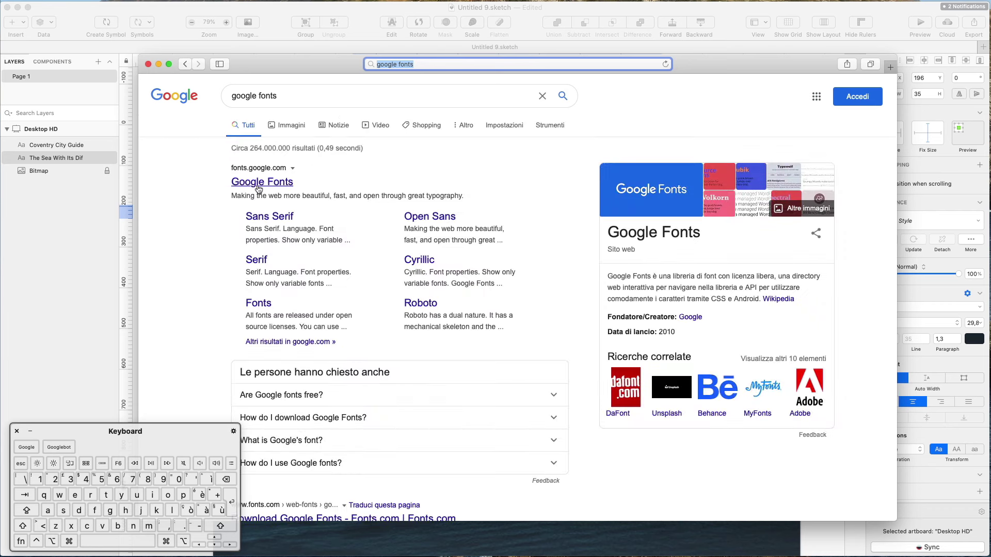
pyautogui.click(268, 261)
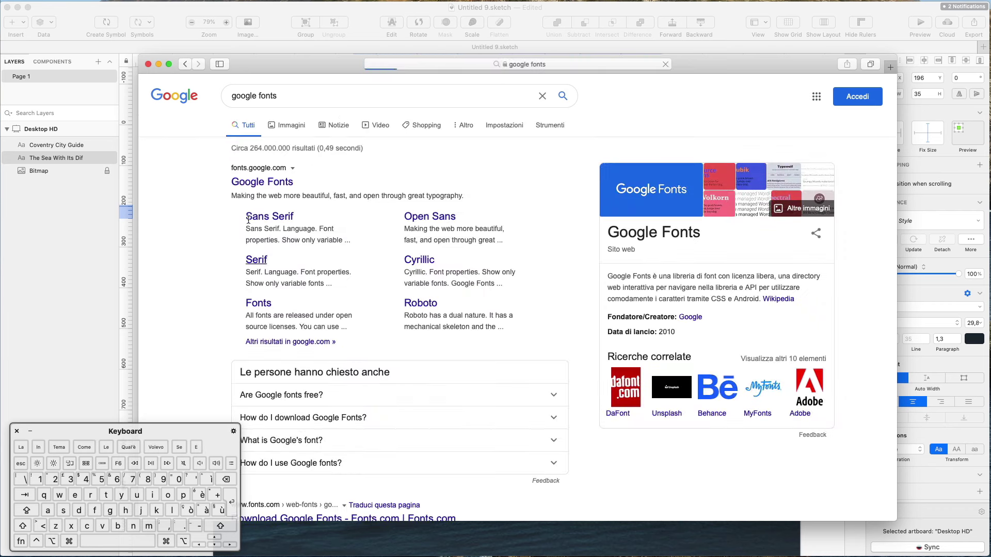
pyautogui.moveTo(247, 76); pyautogui.dragTo(233, 93)
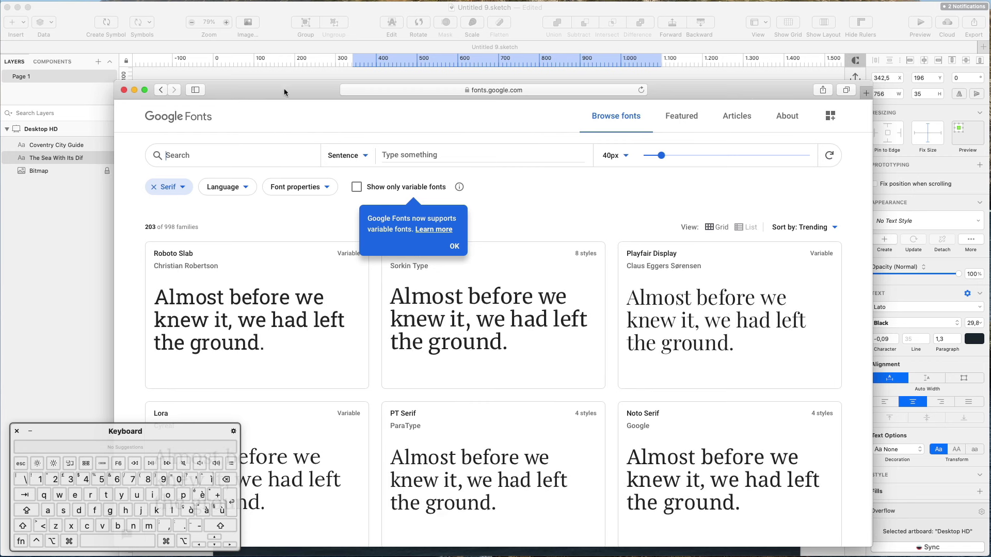
pyautogui.moveTo(872, 82); pyautogui.dragTo(946, 26)
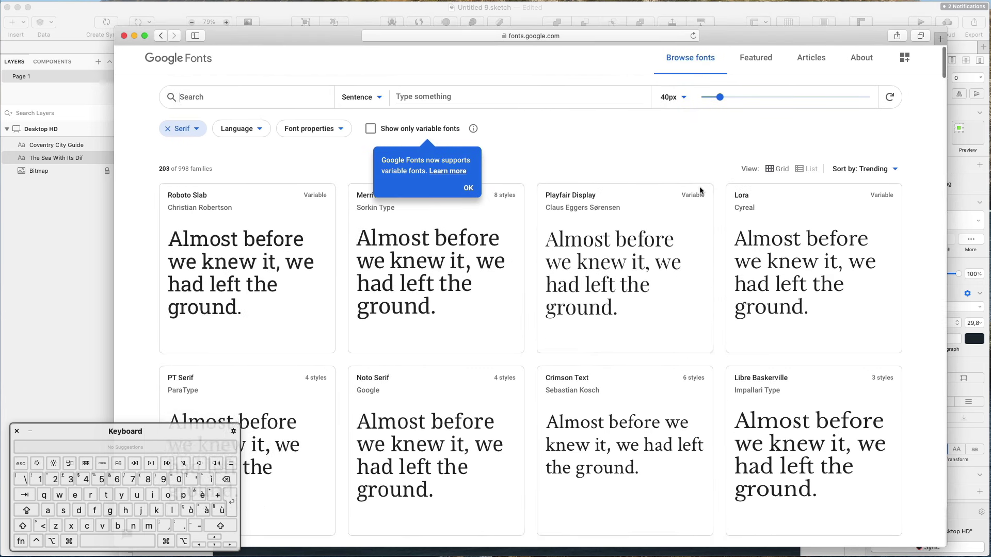
# Step: Choose Merriweather from the serif fonts and download its family, allowing downloads from fonts.google.com
pyautogui.scroll(-2, 665, 222)
pyautogui.scroll(-3, 682, 184)
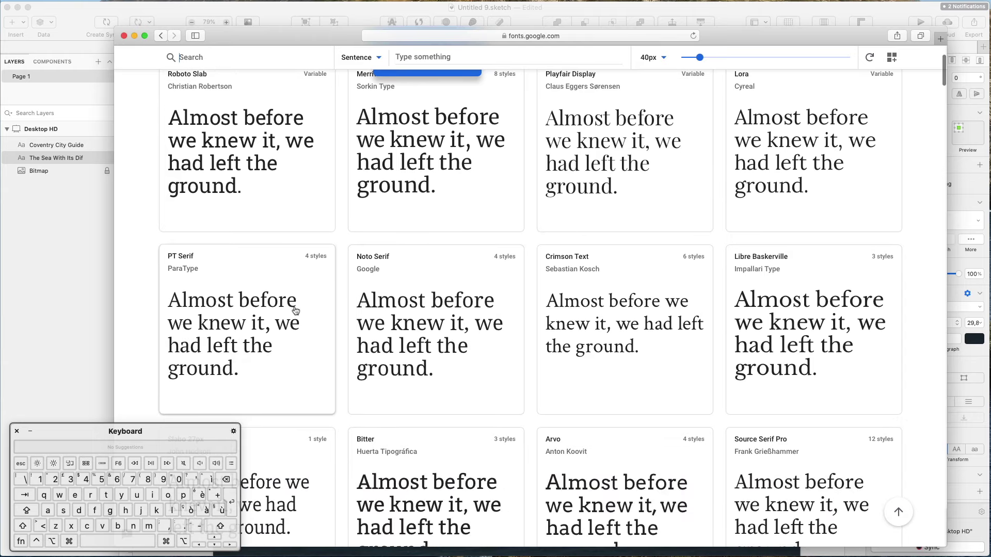
pyautogui.scroll(-5, 295, 310)
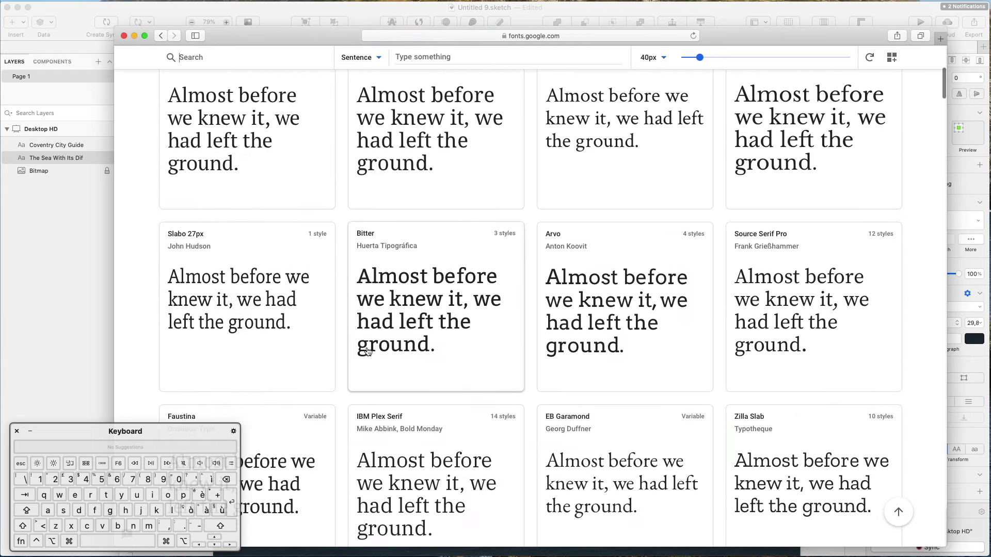
pyautogui.scroll(8, 367, 351)
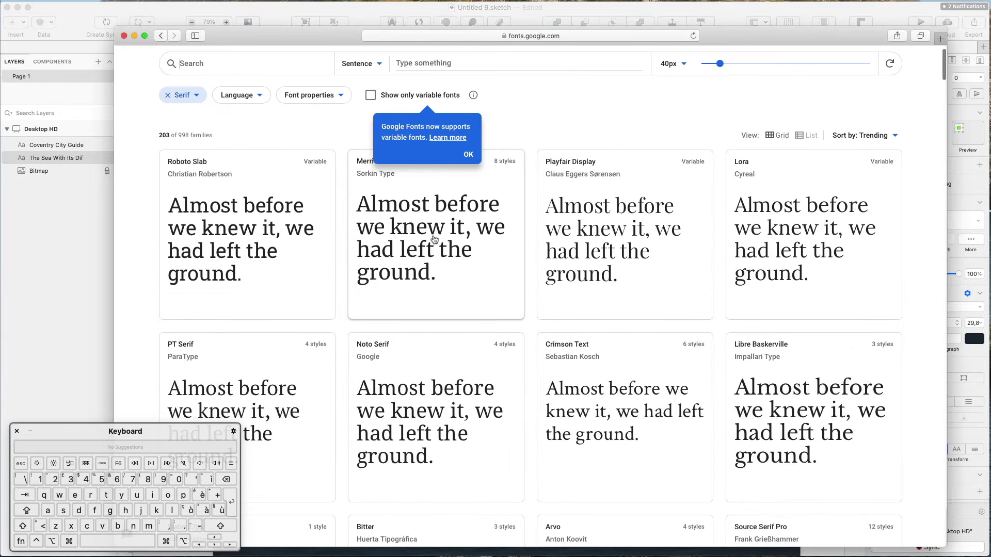
pyautogui.click(434, 239)
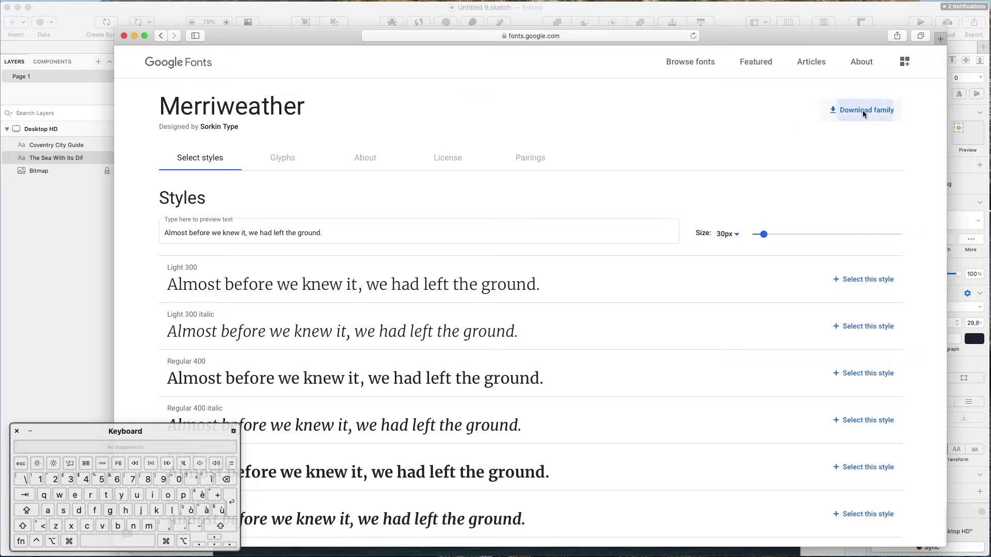
pyautogui.click(863, 111)
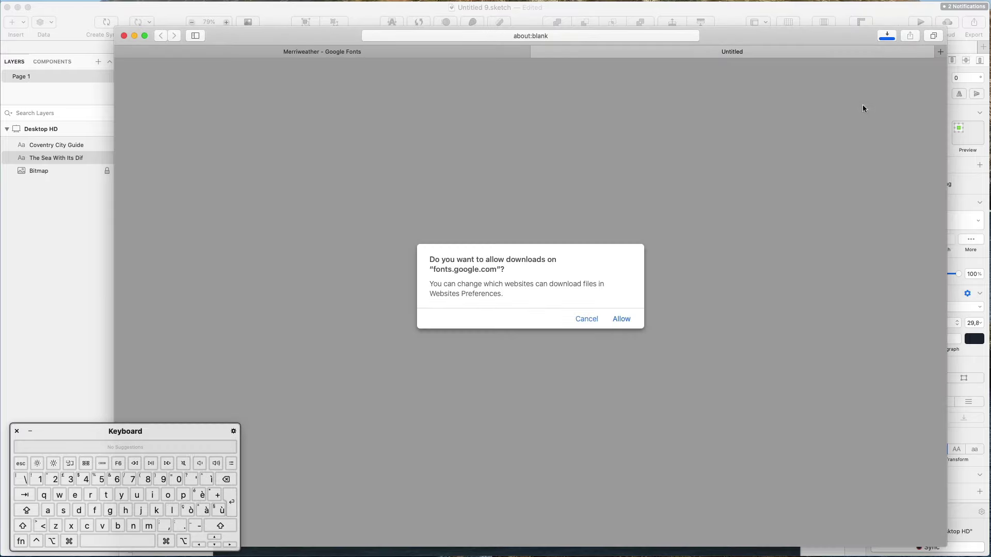
pyautogui.click(620, 320)
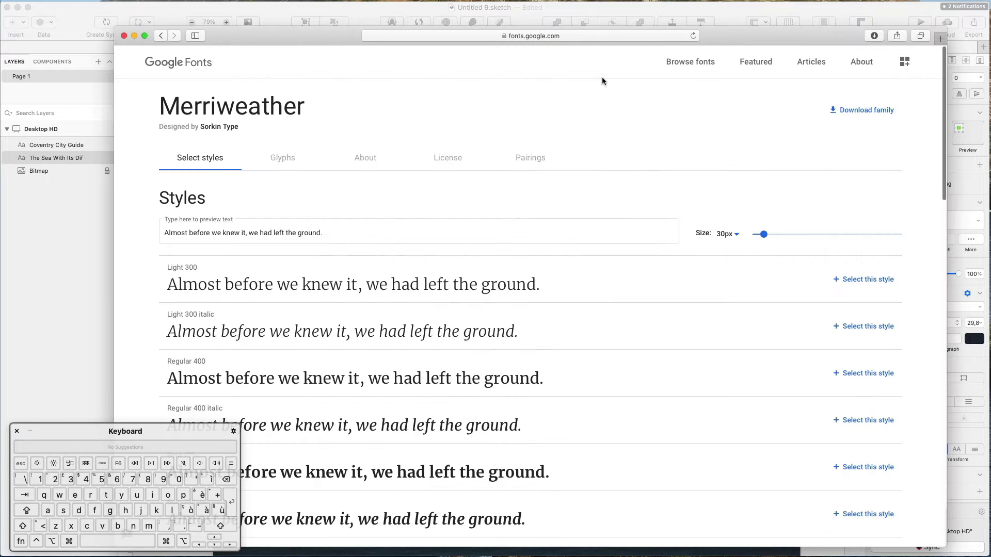
# Step: Return to the Serif fonts listing and browse its font samples for other typefaces suited to the headline
pyautogui.click(161, 36)
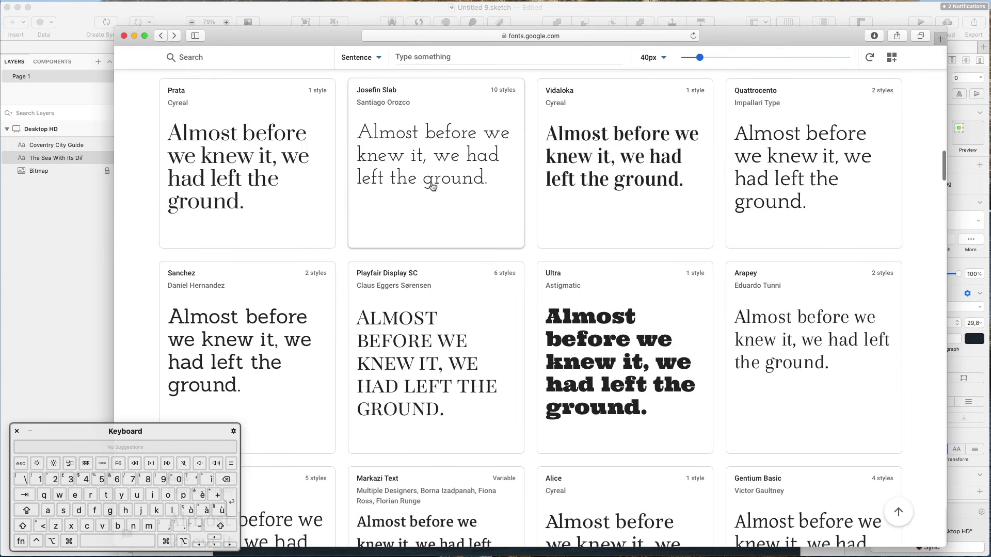
pyautogui.scroll(3, 376, 103)
pyautogui.scroll(5, 309, 121)
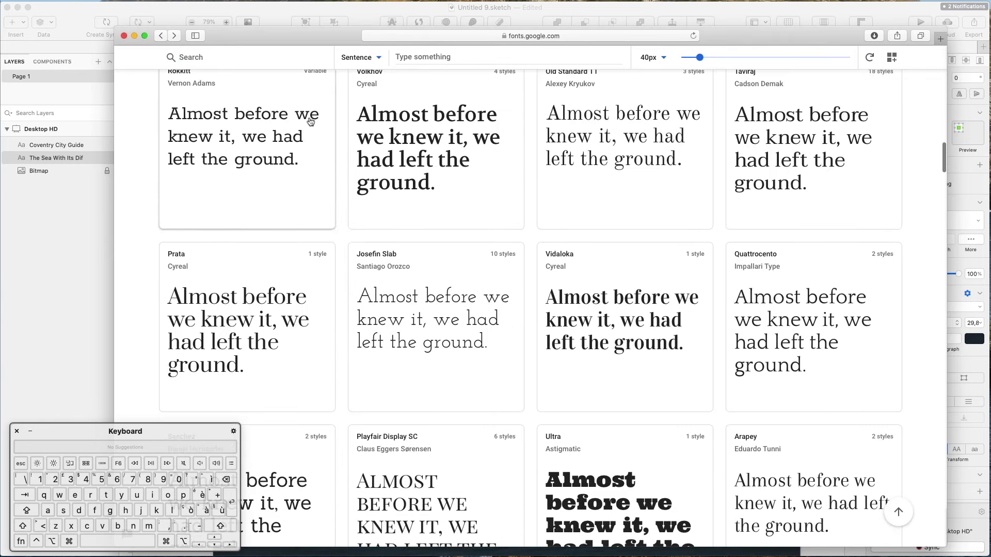
pyautogui.scroll(5, 323, 118)
pyautogui.scroll(-10, 330, 134)
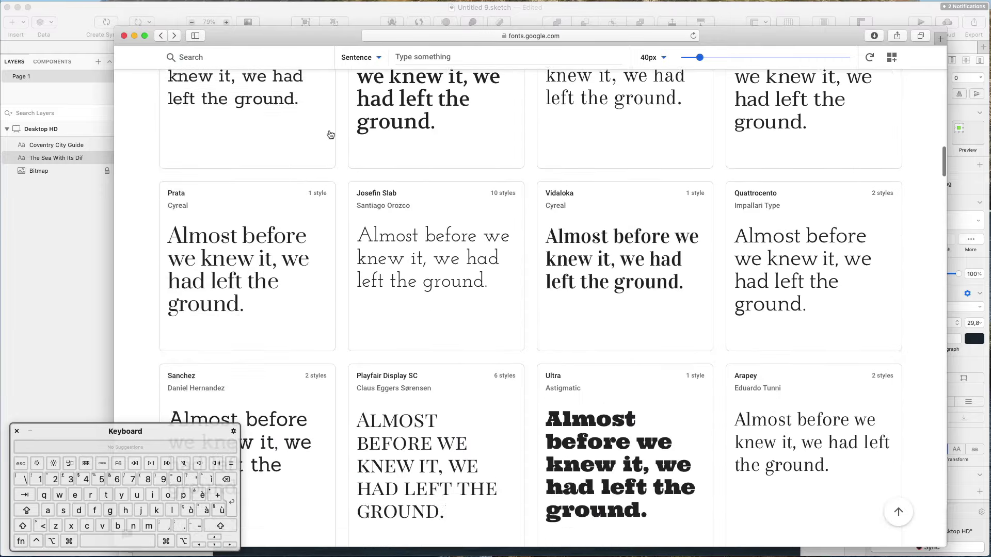
pyautogui.scroll(-8, 330, 134)
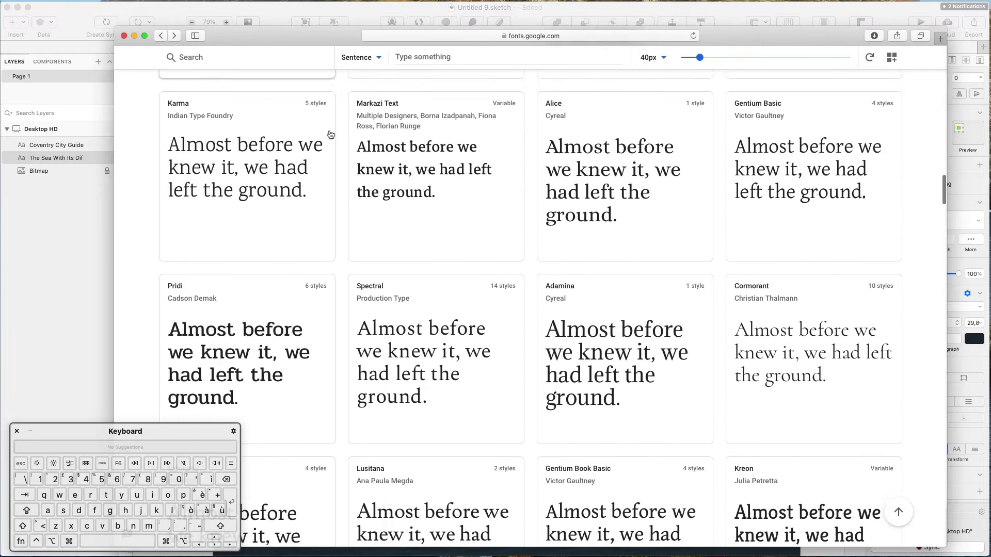
pyautogui.scroll(-3, 331, 135)
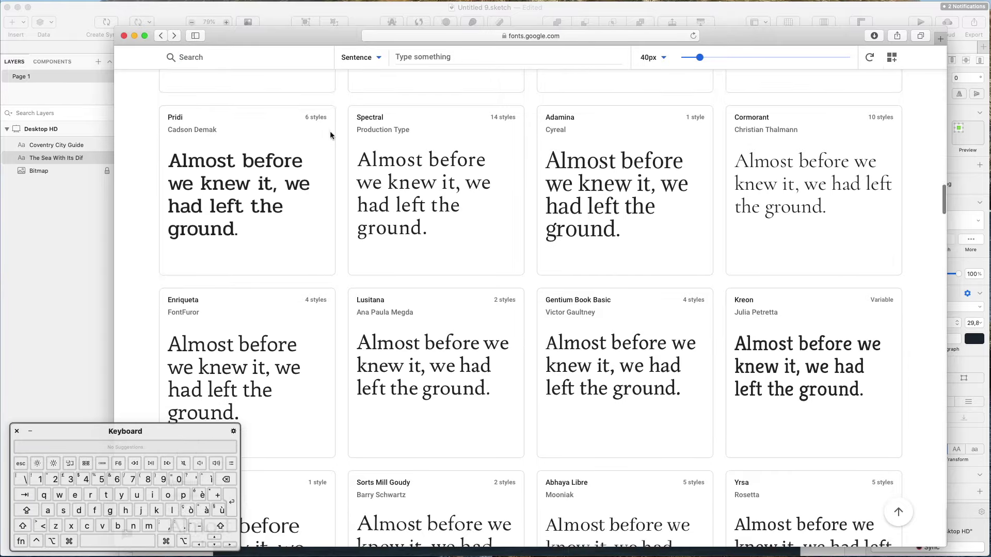
pyautogui.scroll(-3, 331, 135)
pyautogui.scroll(-5, 331, 136)
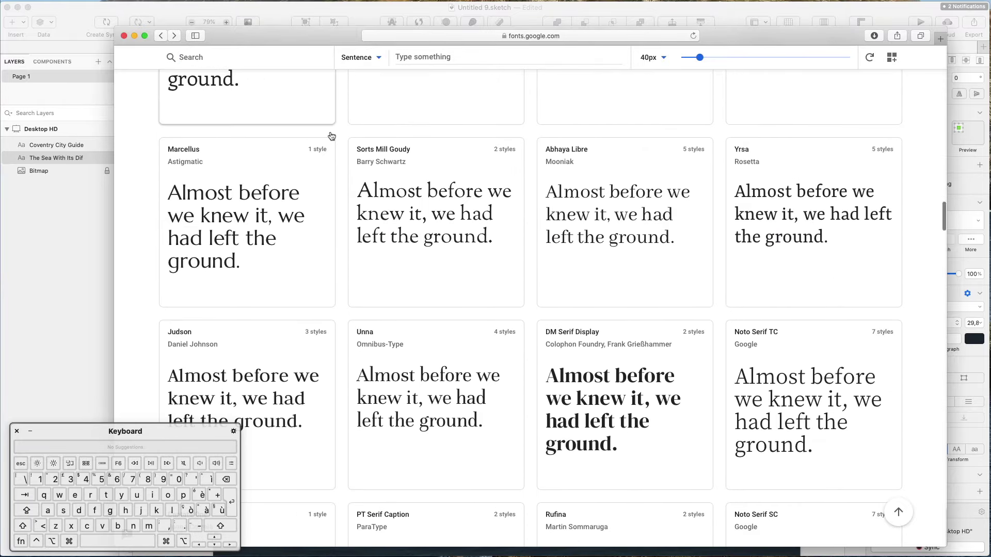
pyautogui.scroll(-15, 331, 136)
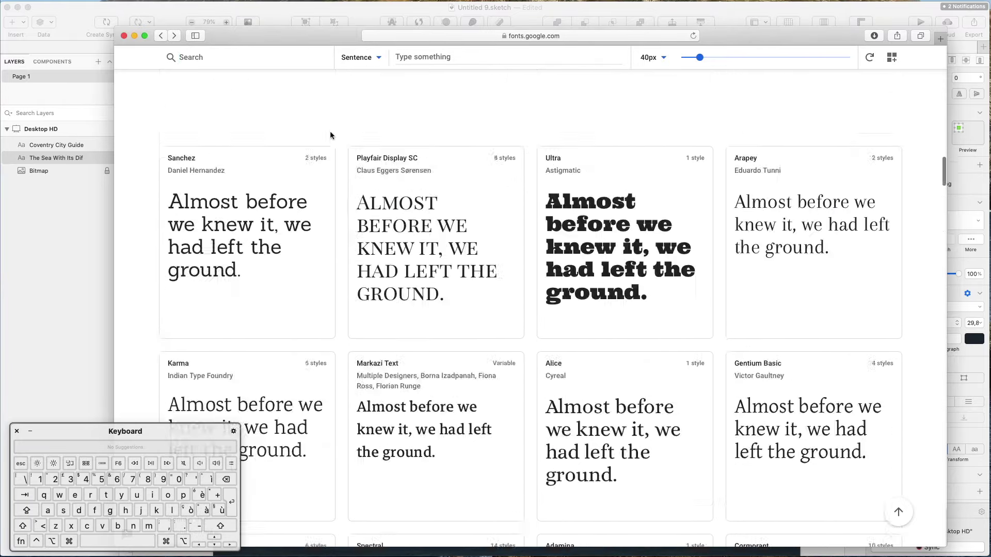
pyautogui.scroll(20, 331, 135)
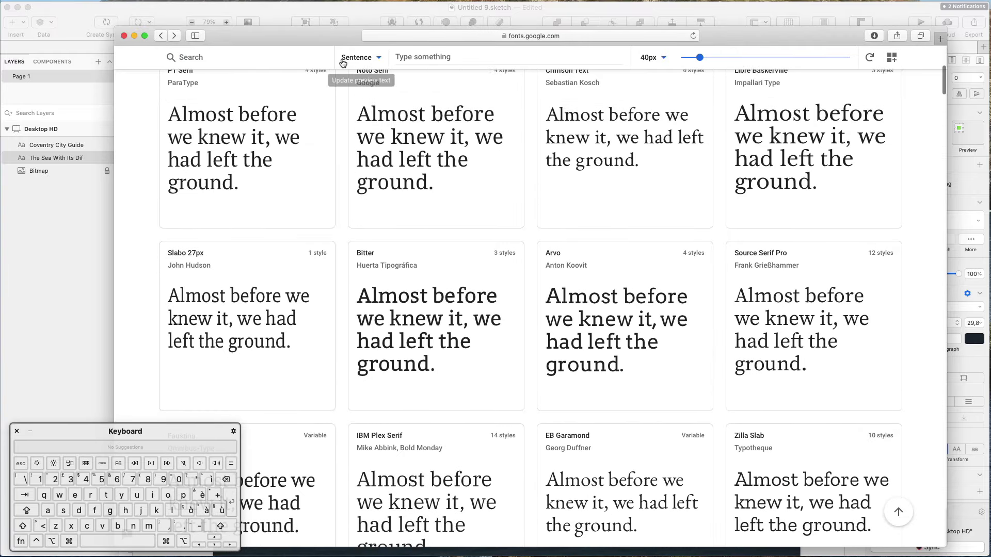
pyautogui.scroll(3, 358, 113)
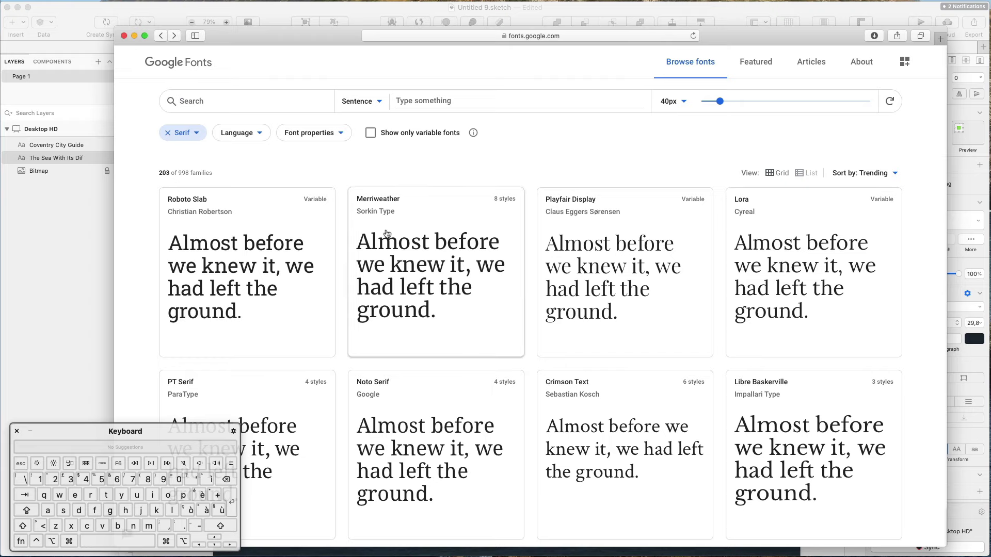
pyautogui.scroll(-2, 737, 207)
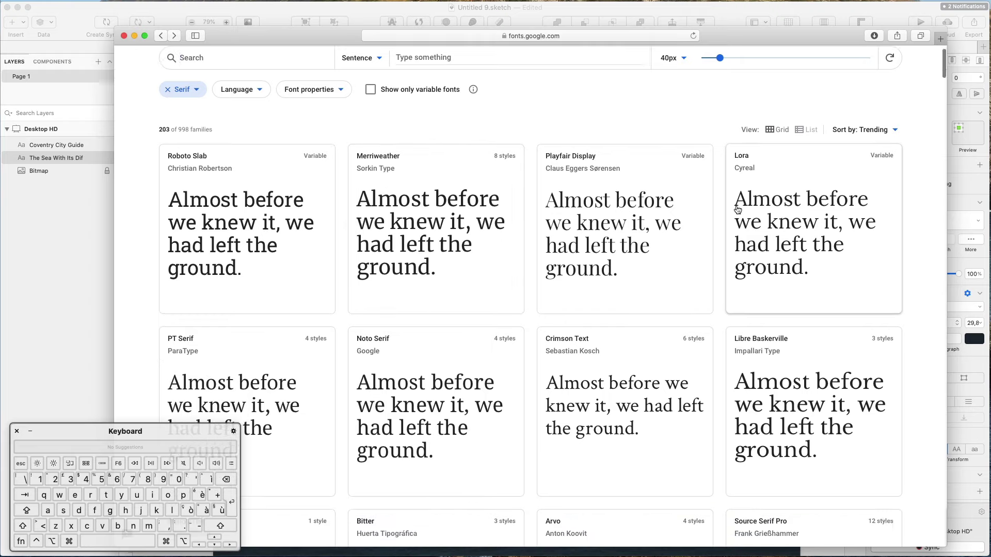
pyautogui.scroll(-5, 737, 208)
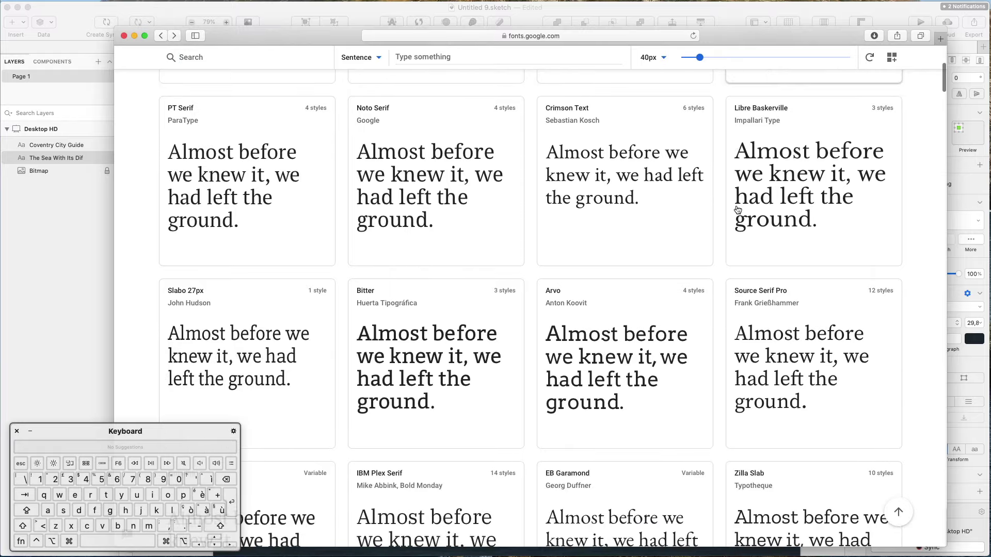
pyautogui.scroll(2, 737, 209)
pyautogui.scroll(-3, 737, 209)
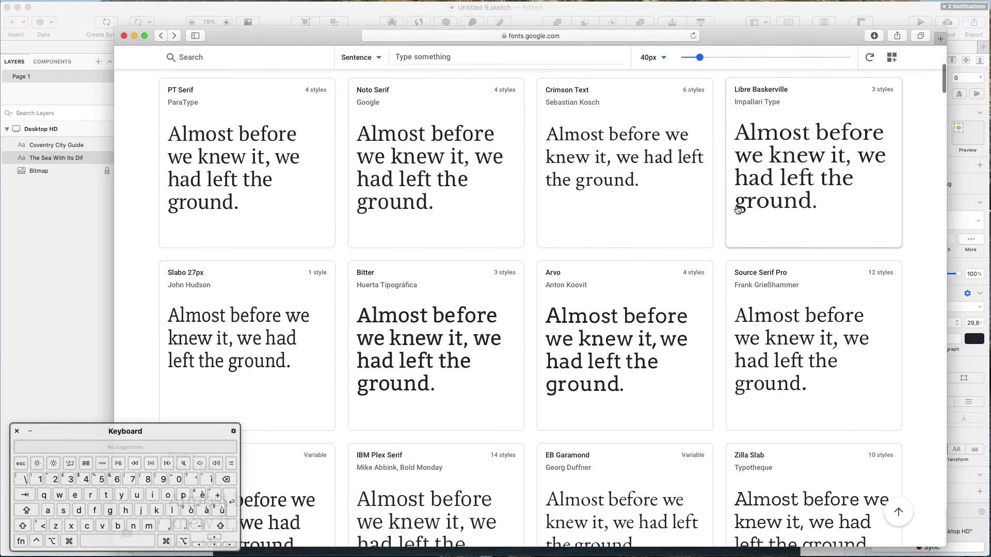
pyautogui.scroll(6, 405, 134)
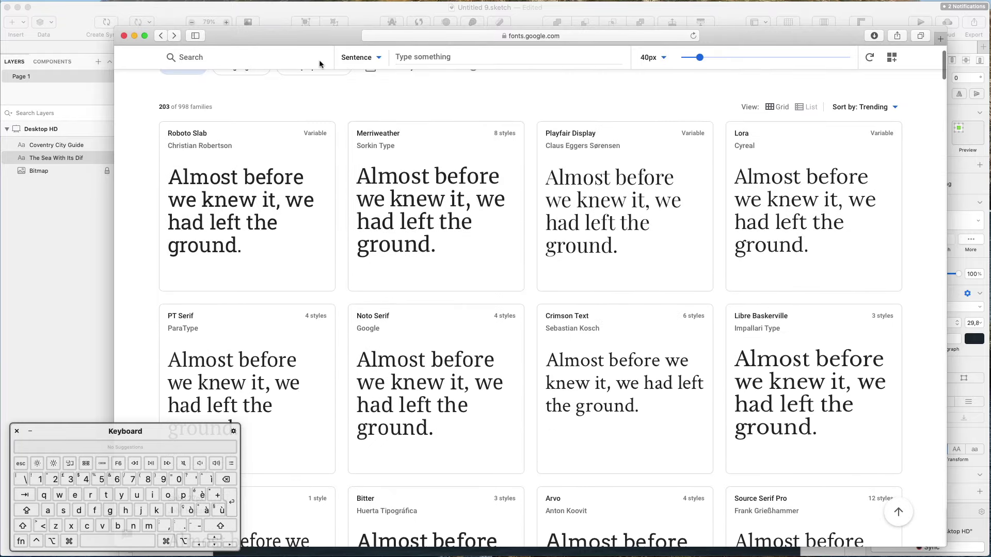
# Step: Switch back to Sketch and set the main headline's typeface to Merriweather
pyautogui.click(109, 219)
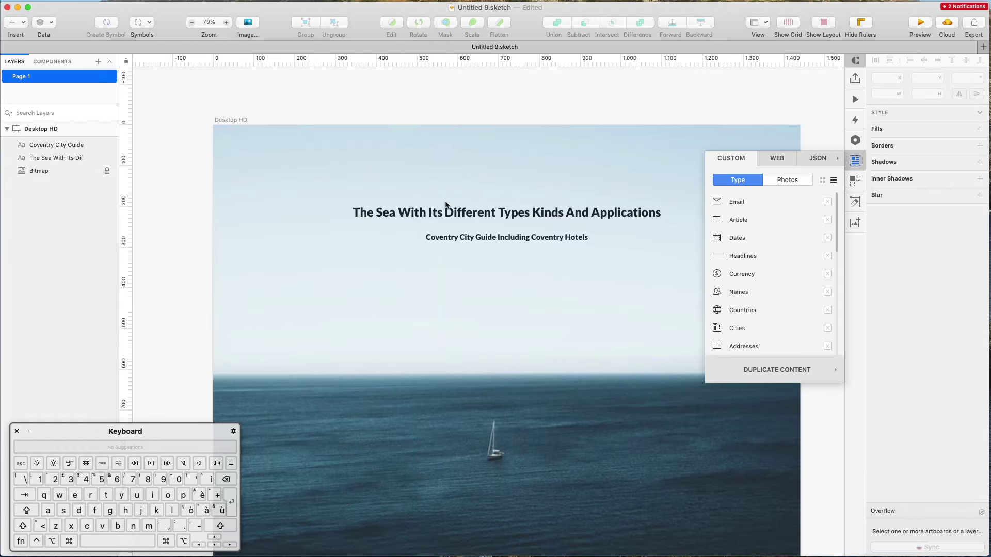
pyautogui.click(465, 217)
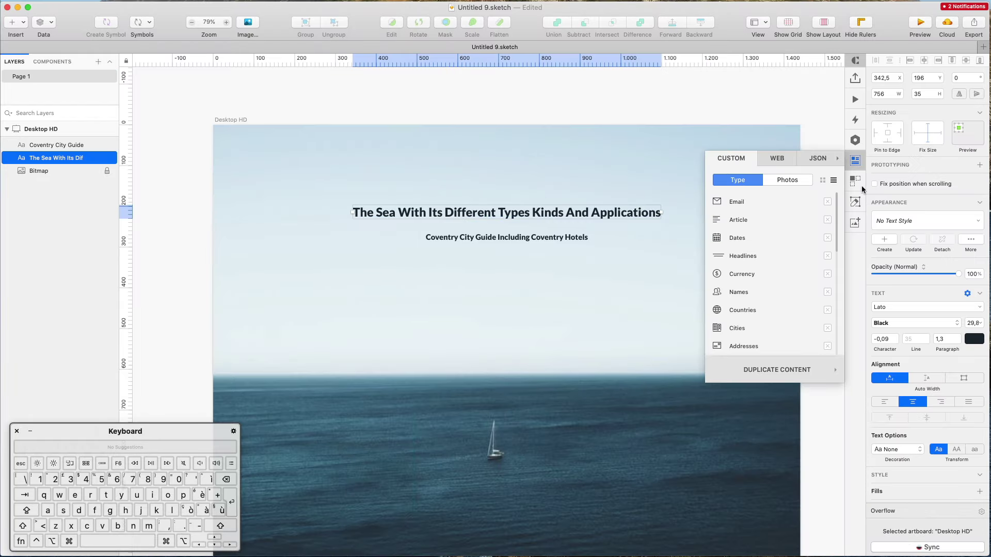
pyautogui.click(924, 312)
pyautogui.write('merri')
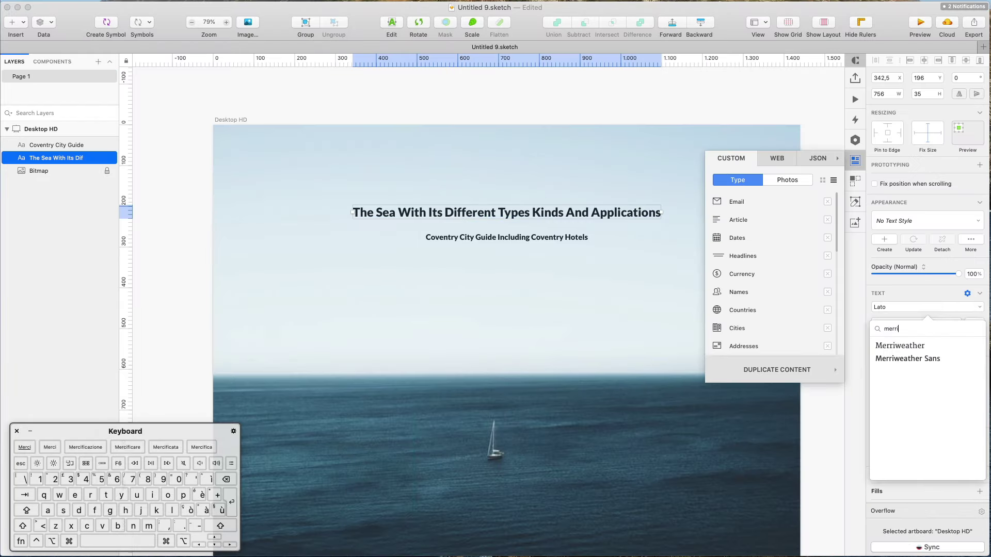
pyautogui.press('Down')
pyautogui.press('Return')
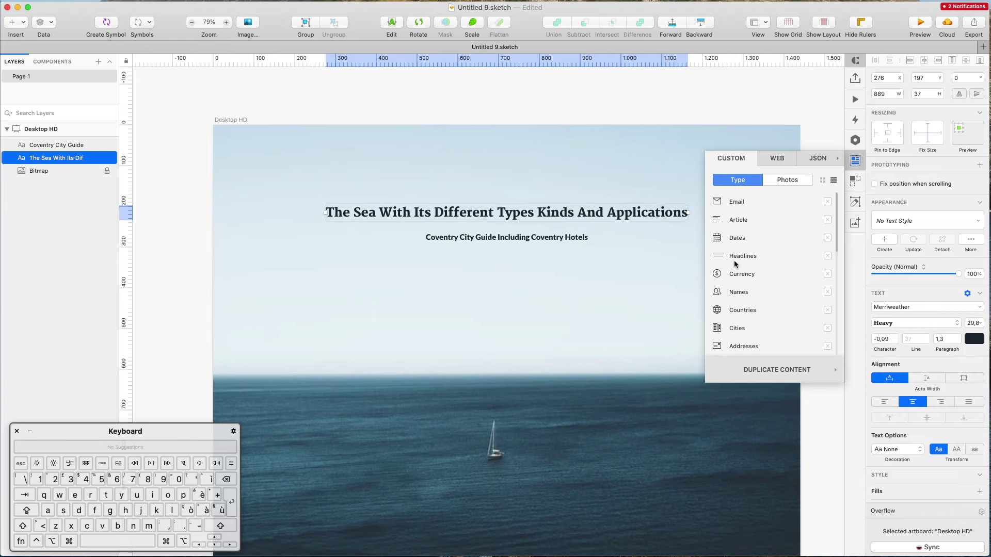
# Step: Set the headline's weight to Regular and its font size to 39,8, and close the generated-content popup covering it
pyautogui.click(898, 323)
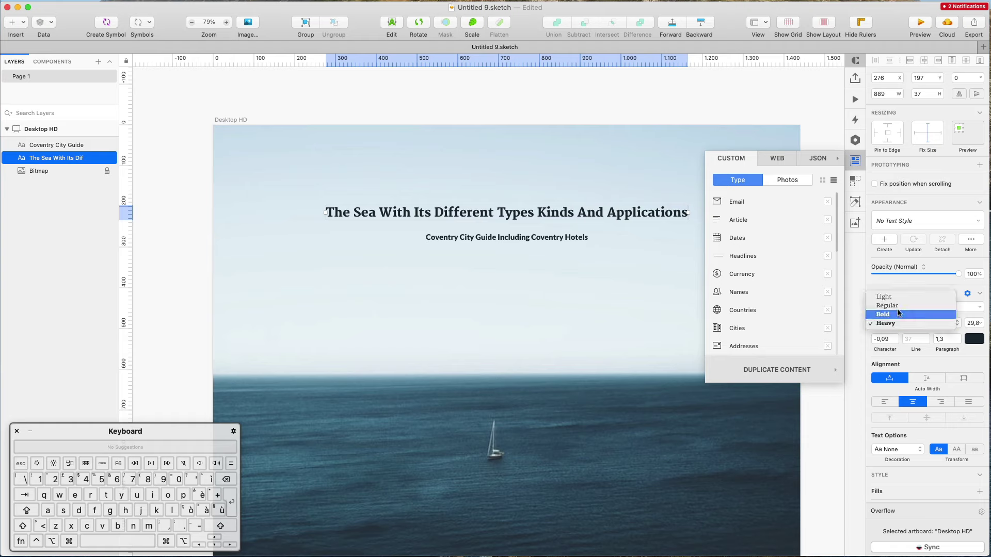
pyautogui.click(898, 307)
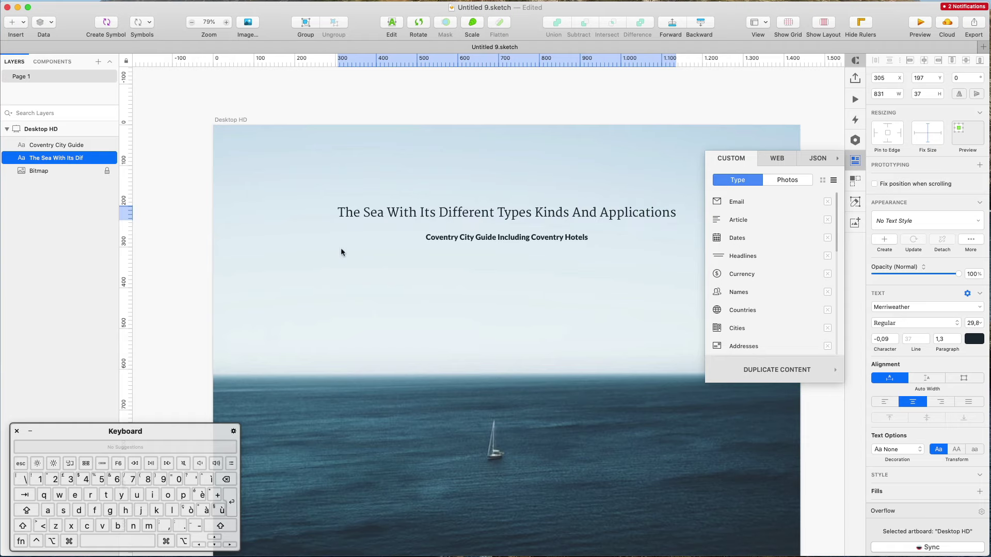
pyautogui.click(968, 324)
pyautogui.hotkey('shift', 'Up')
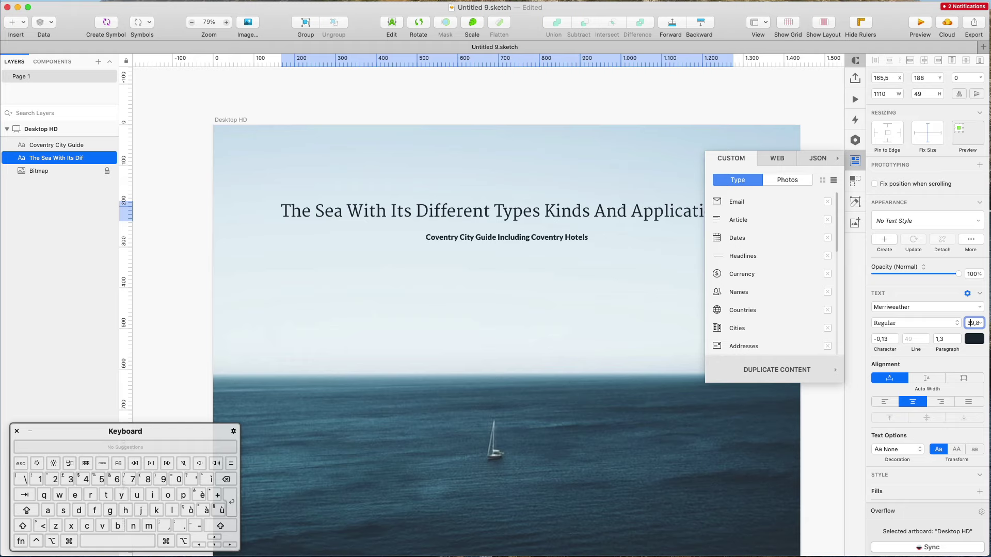
pyautogui.click(855, 163)
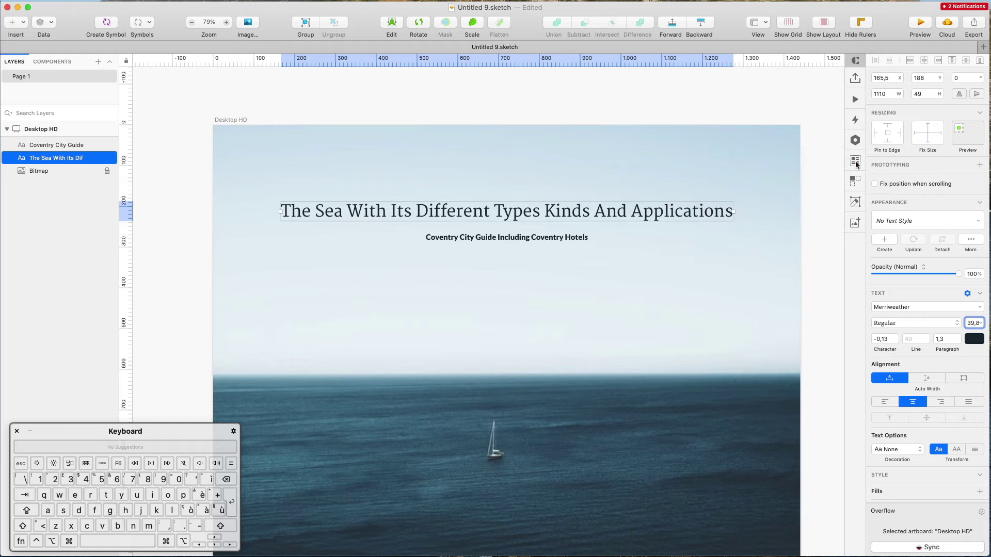
# Step: Set the lower text line's weight to Regular and move it straight down to a Y position of about 278
pyautogui.click(566, 238)
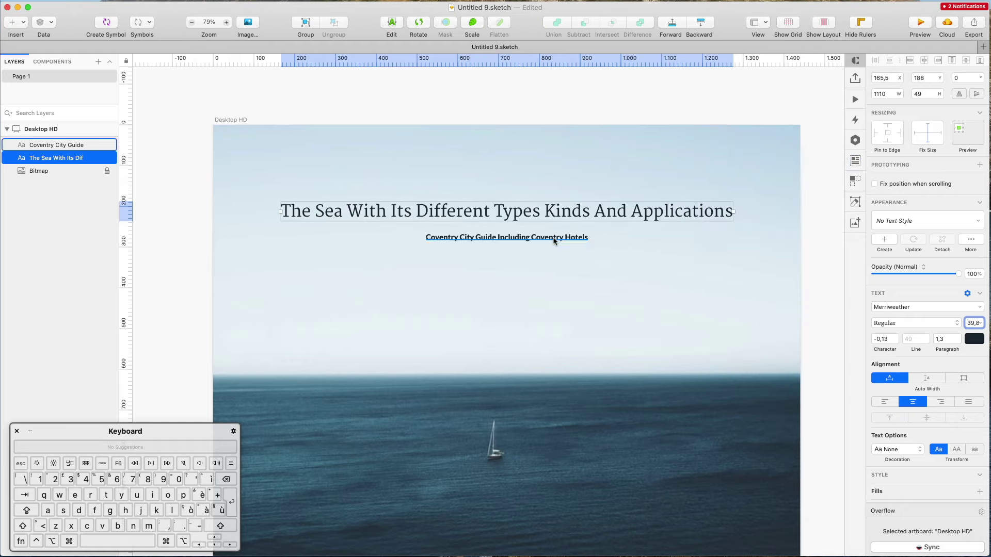
pyautogui.click(924, 323)
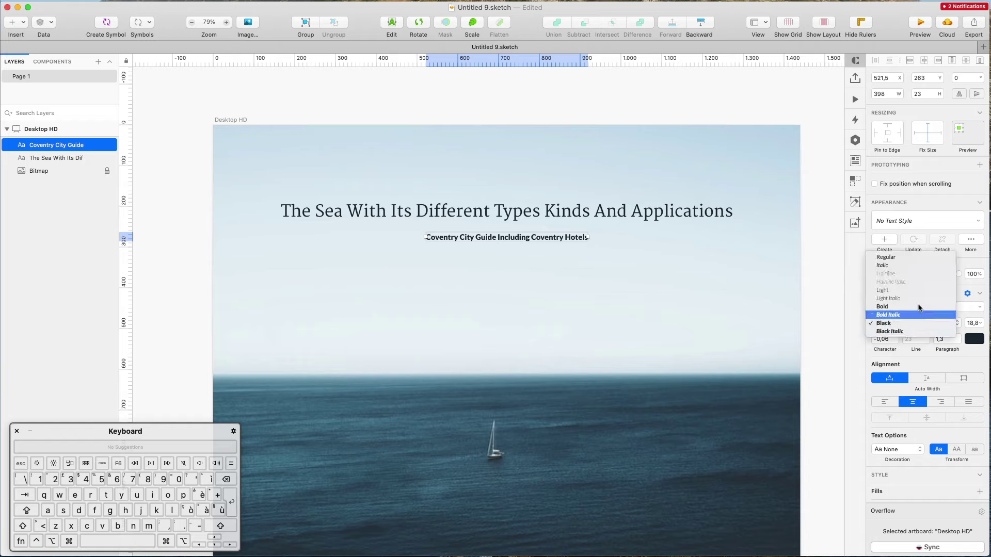
pyautogui.click(911, 256)
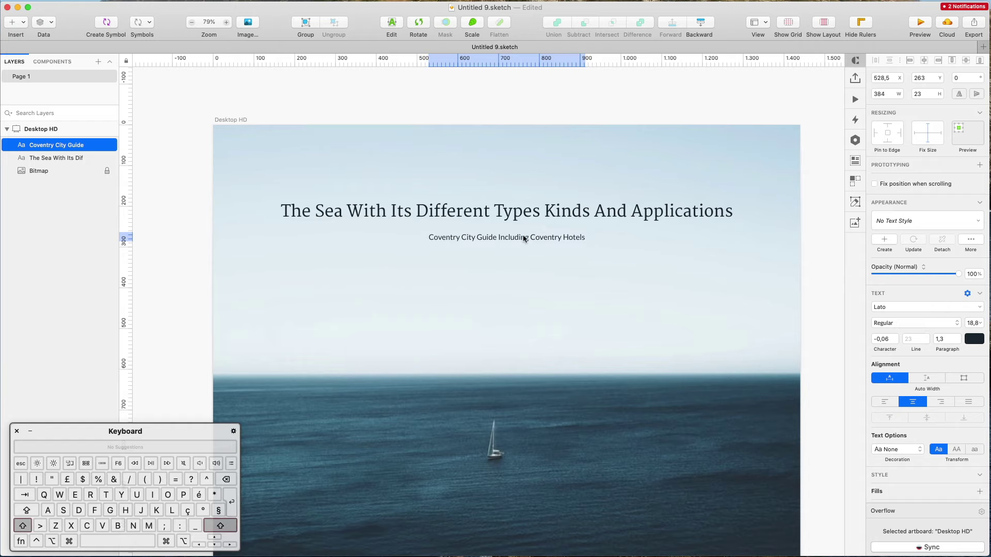
pyautogui.moveTo(525, 239); pyautogui.dragTo(524, 245)
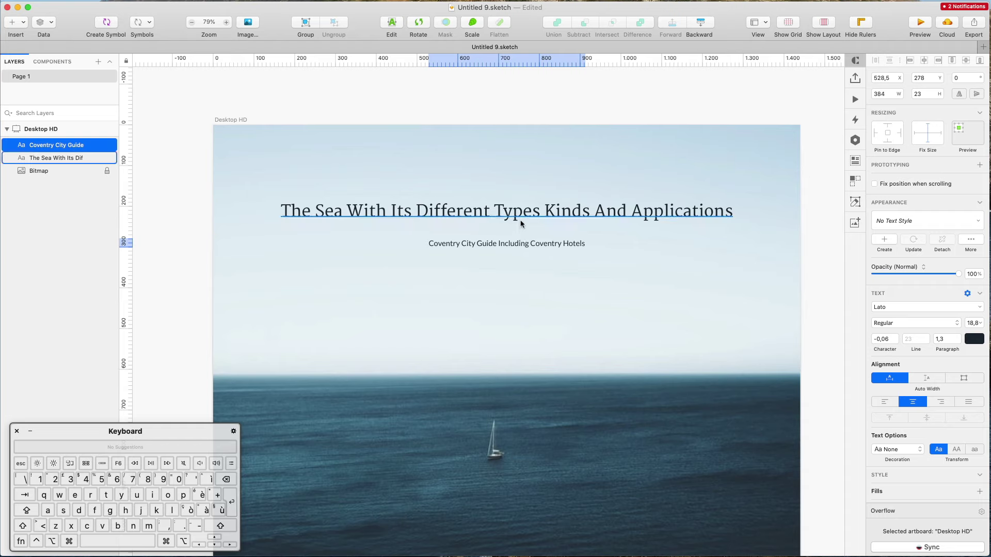
pyautogui.click(522, 216)
pyautogui.doubleClick(523, 219)
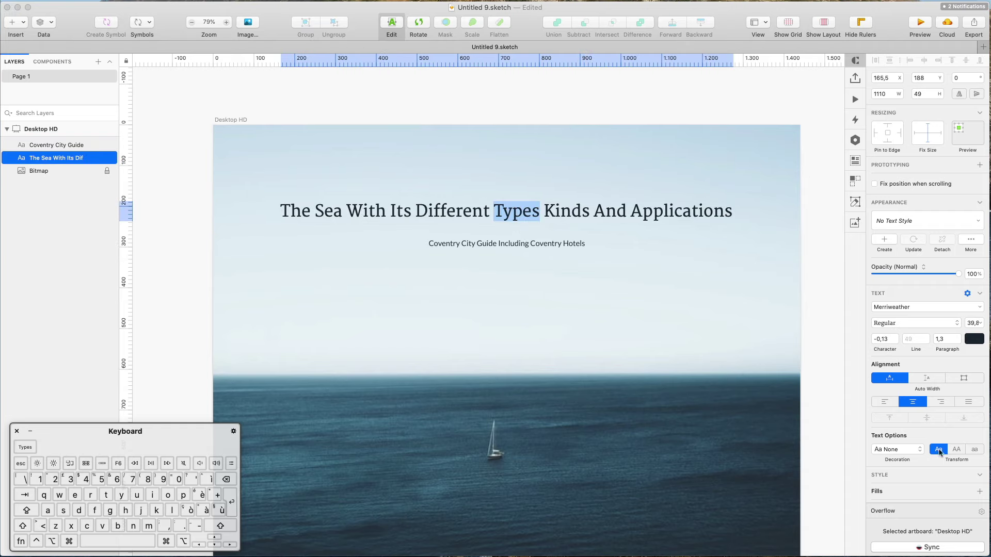
pyautogui.click(557, 297)
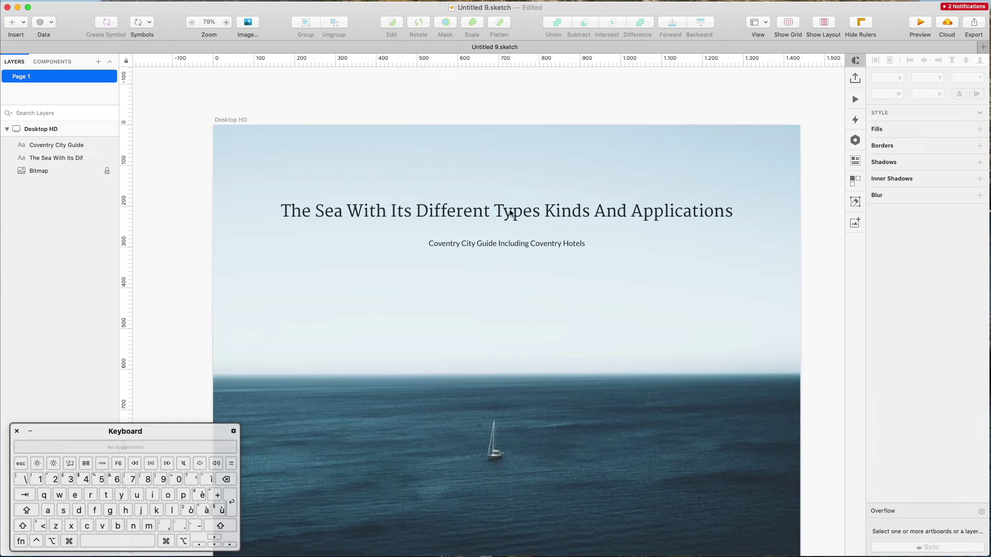
pyautogui.click(523, 209)
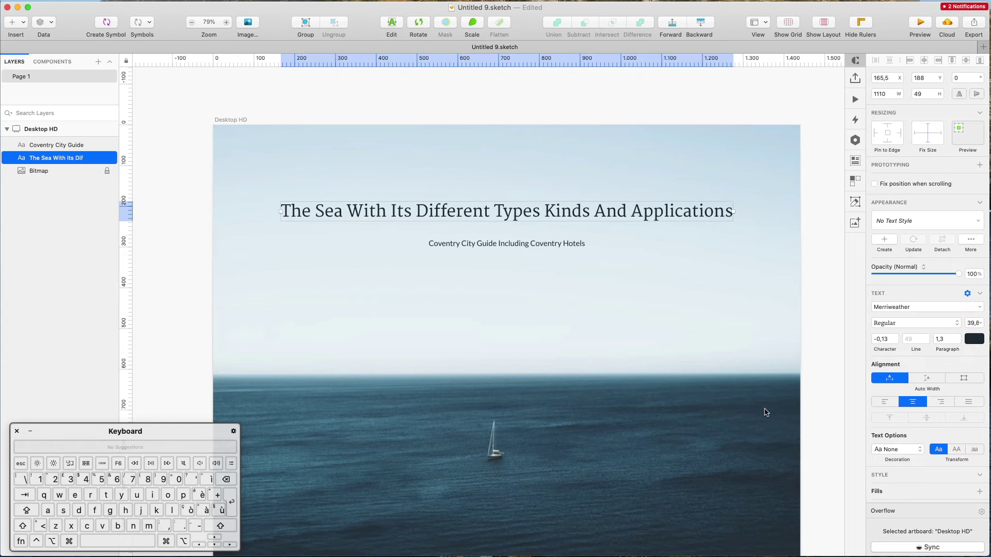
pyautogui.click(967, 449)
pyautogui.click(938, 450)
pyautogui.click(897, 449)
pyautogui.click(895, 450)
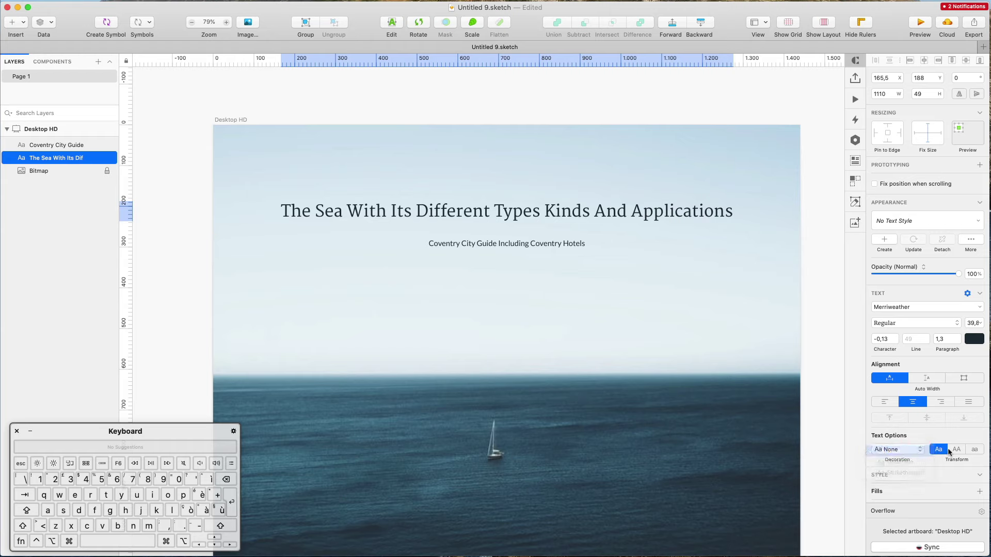
# Step: Change the initial letters of "With", "Its" and "Different" in the main headline to lowercase
pyautogui.doubleClick(371, 207)
pyautogui.click(347, 208)
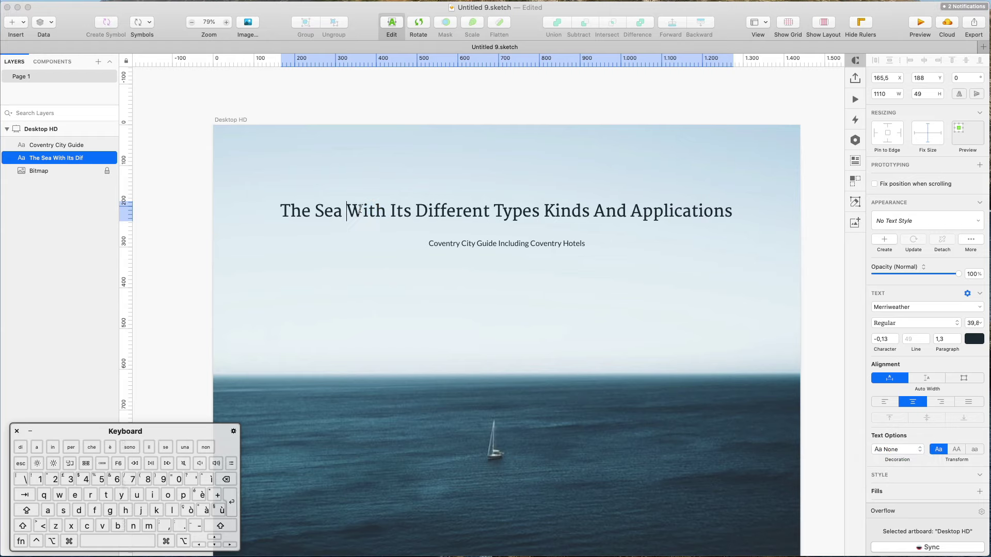
pyautogui.hotkey('shift', 'Right')
pyautogui.write('w')
pyautogui.click(392, 210)
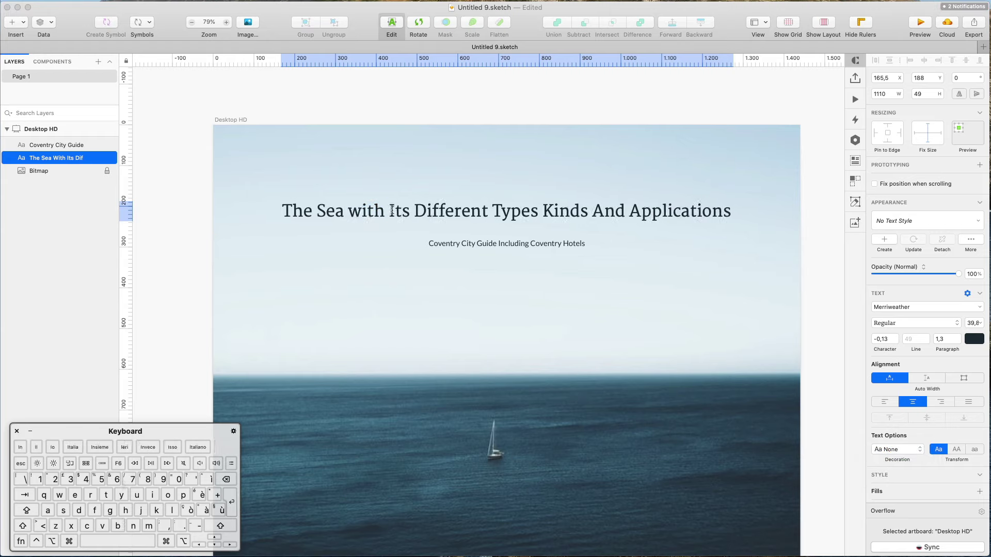
pyautogui.hotkey('shift', 'Right')
pyautogui.write('i')
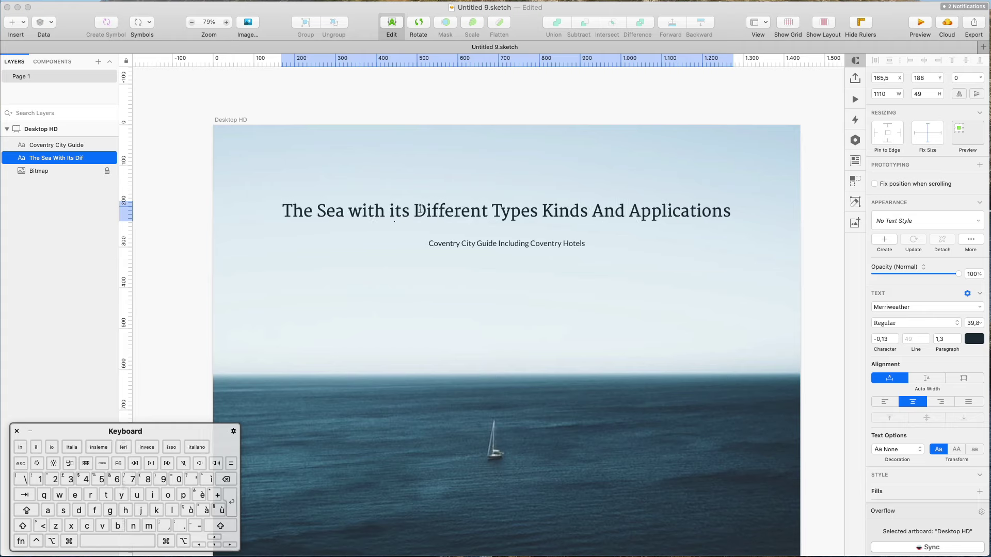
pyautogui.click(414, 210)
pyautogui.hotkey('shift', 'Right')
pyautogui.write('d')
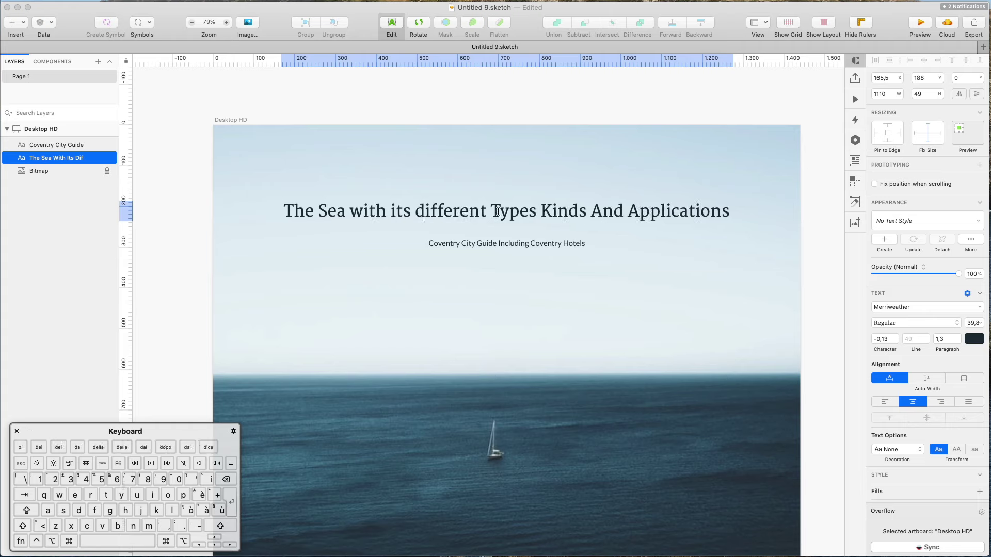
# Step: Change the initial letters of "Types", "Kinds", "And" and "Applications" in the headline to lowercase and finish editing the text
pyautogui.click(491, 210)
pyautogui.hotkey('shift', 'Right')
pyautogui.write('t')
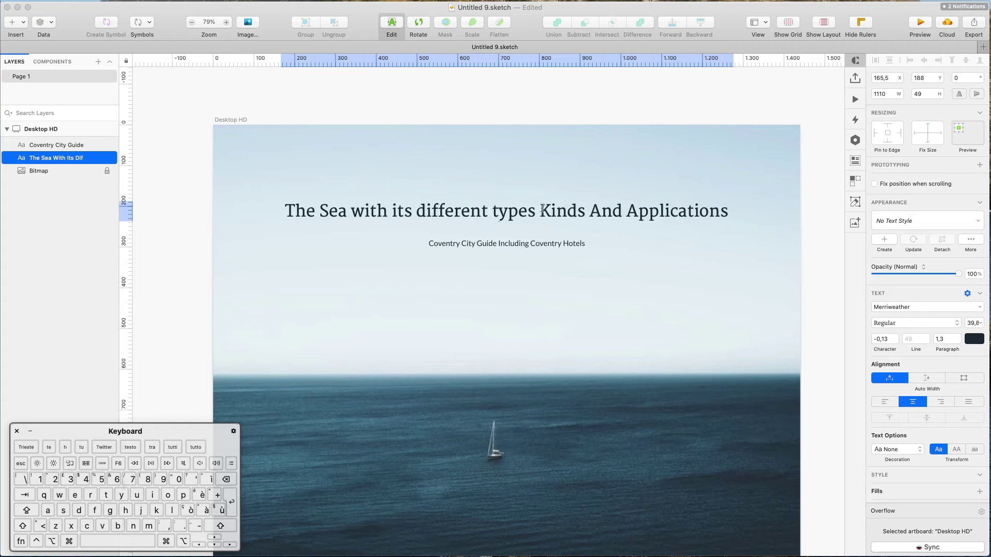
pyautogui.click(543, 207)
pyautogui.hotkey('shift', 'Right')
pyautogui.write('k')
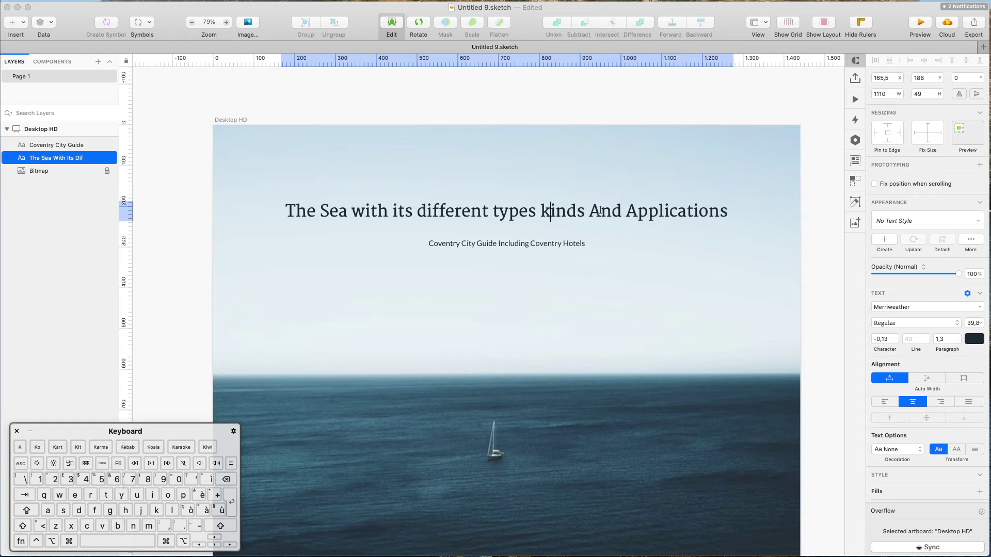
pyautogui.click(590, 211)
pyautogui.hotkey('shift', 'Right')
pyautogui.write('a')
pyautogui.click(626, 211)
pyautogui.hotkey('shift', 'Right')
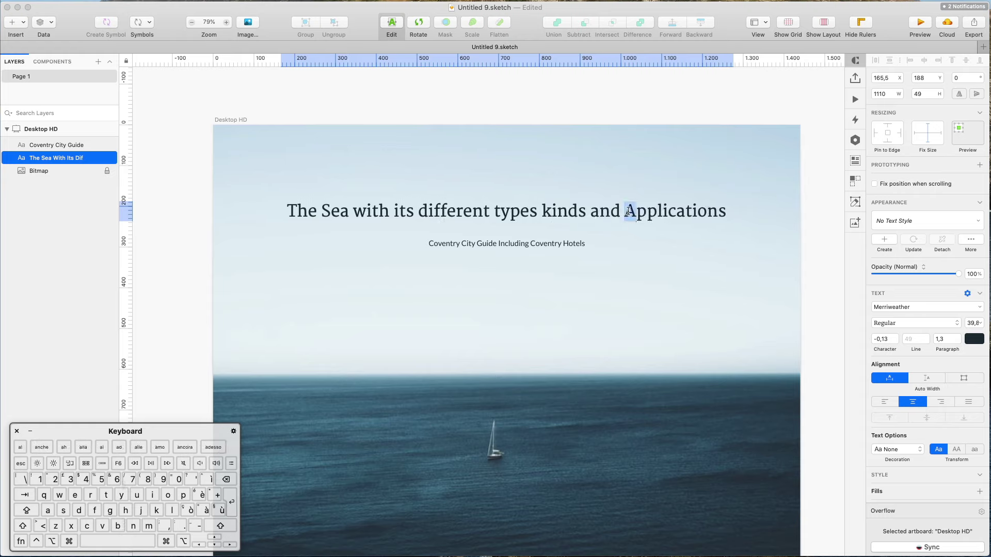
pyautogui.write('a')
pyautogui.click(334, 223)
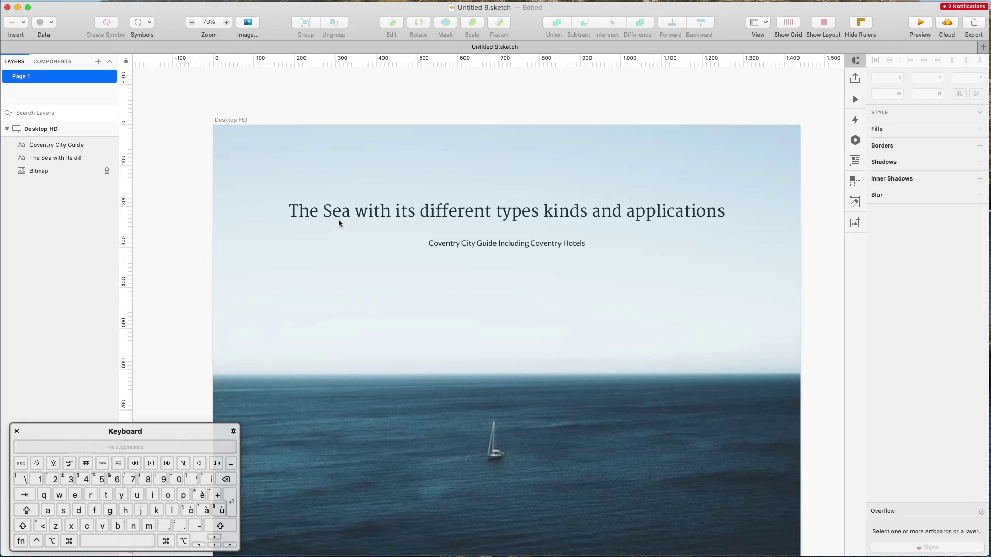
# Step: Narrow the headline's text box symmetrically to about 685 wide so it wraps onto two lines, and move it up to about Y 148
pyautogui.click(345, 219)
pyautogui.moveTo(724, 212); pyautogui.dragTo(645, 215)
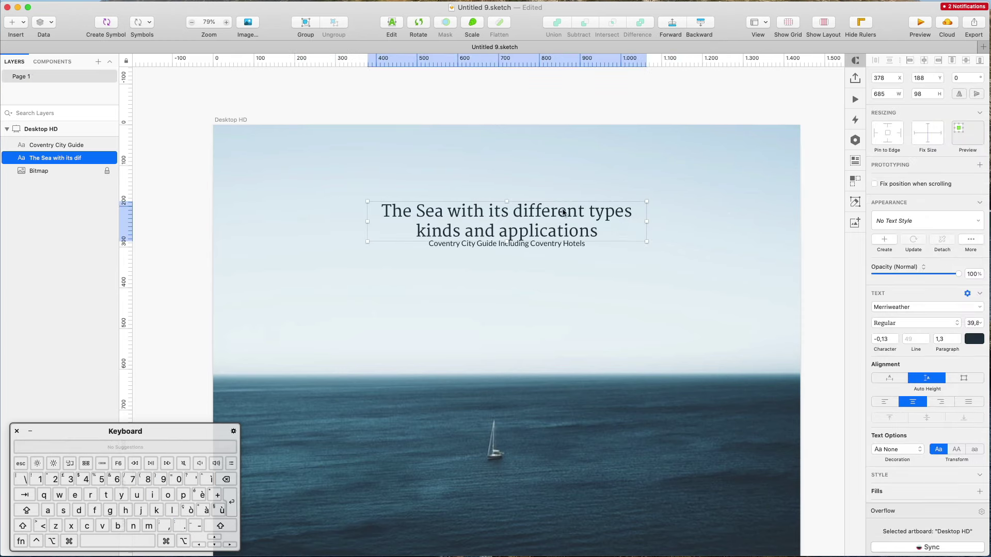
pyautogui.moveTo(564, 213); pyautogui.dragTo(564, 194)
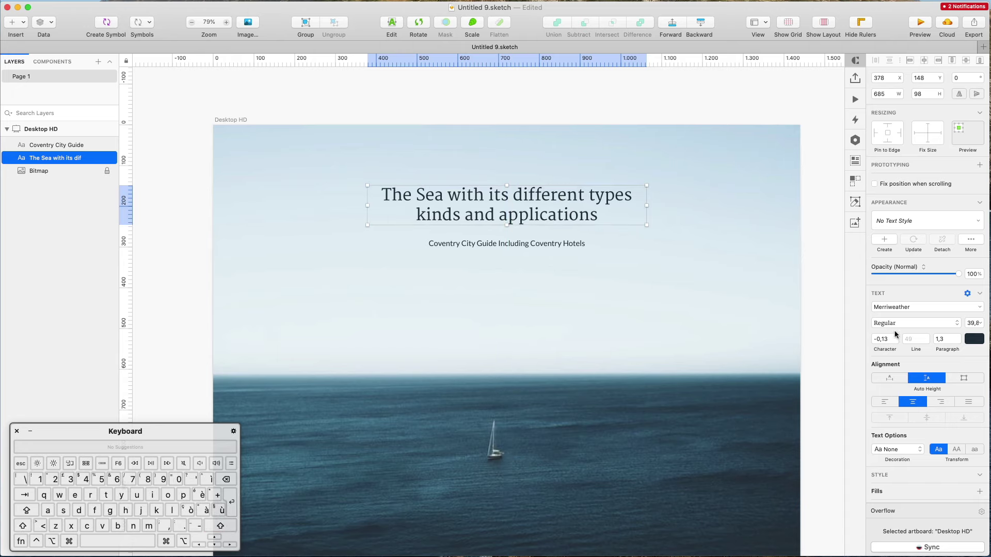
# Step: Set the headline's line height to 62
pyautogui.click(916, 339)
pyautogui.hotkey('shift', 'Up')
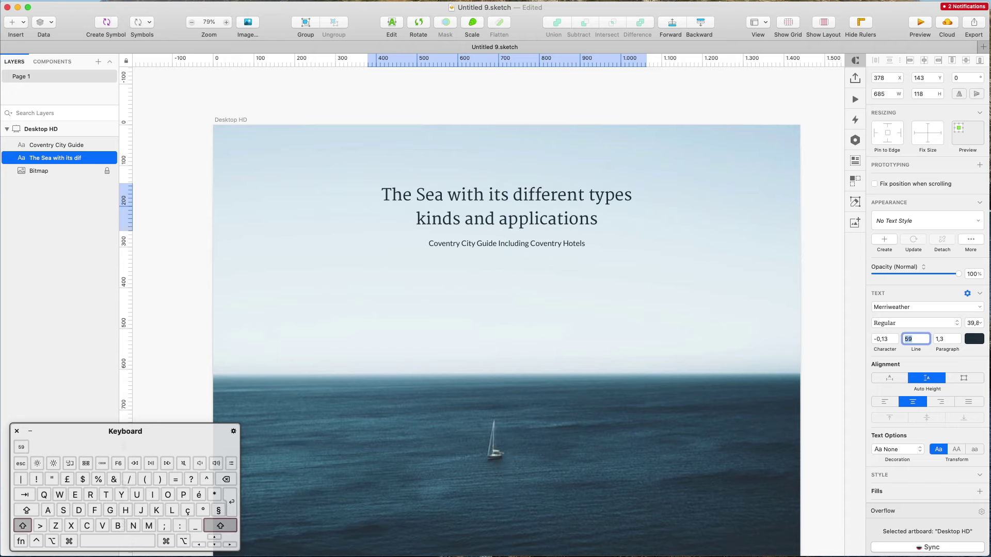
pyautogui.press('Up')
pyautogui.press('Up')
pyautogui.press('Up')
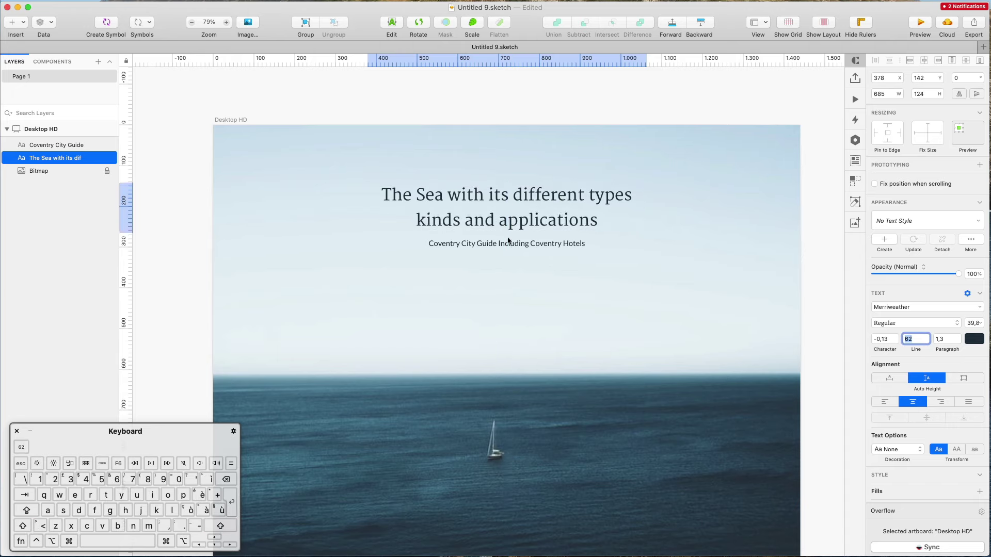
# Step: Move the subtitle down to about Y 301 and change its words "City" and "Guide" to lowercase
pyautogui.moveTo(508, 240); pyautogui.dragTo(513, 252)
pyautogui.doubleClick(510, 252)
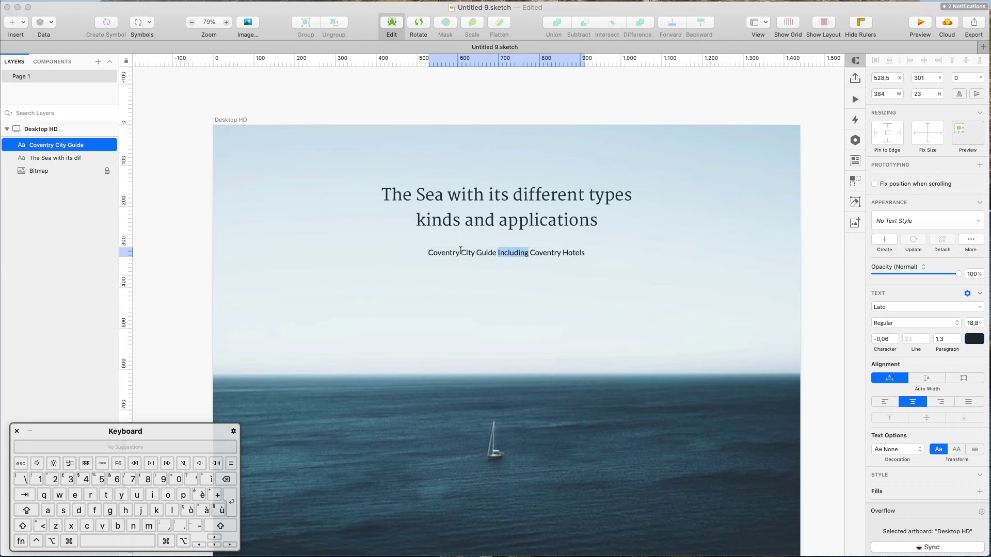
pyautogui.doubleClick(464, 252)
pyautogui.press('BackSpace')
pyautogui.write('city')
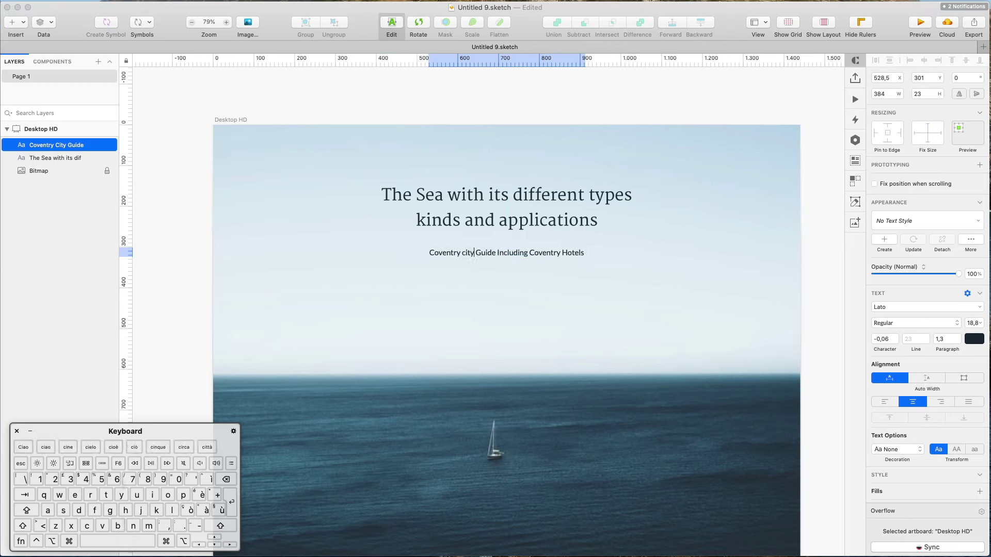
pyautogui.press('Right')
pyautogui.hotkey('shift', 'Right')
pyautogui.write('g')
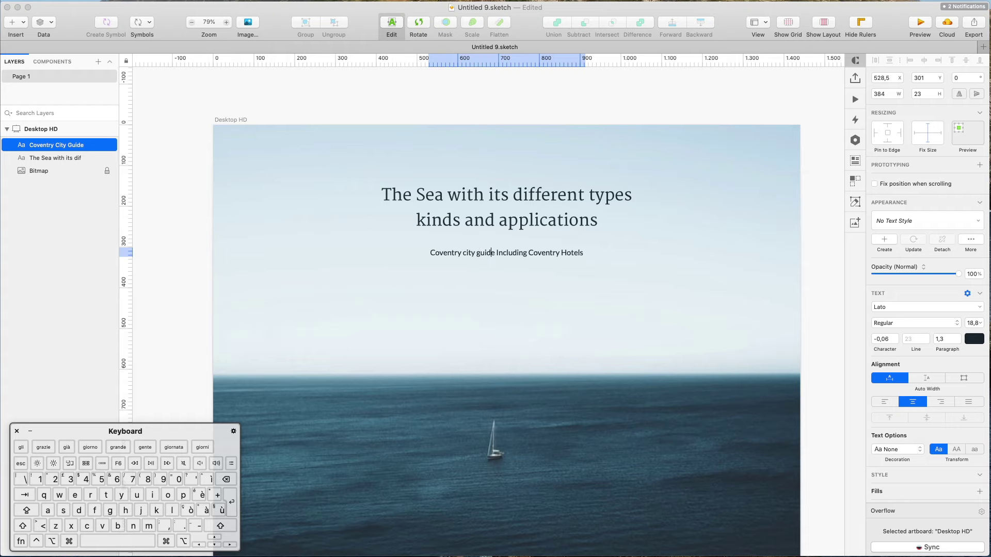
# Step: Change the initial letters of "Including" and the second "Coventry" in the subtitle to lowercase
pyautogui.press('Right')
pyautogui.hotkey('shift', 'Right')
pyautogui.write('i')
pyautogui.press('Right')
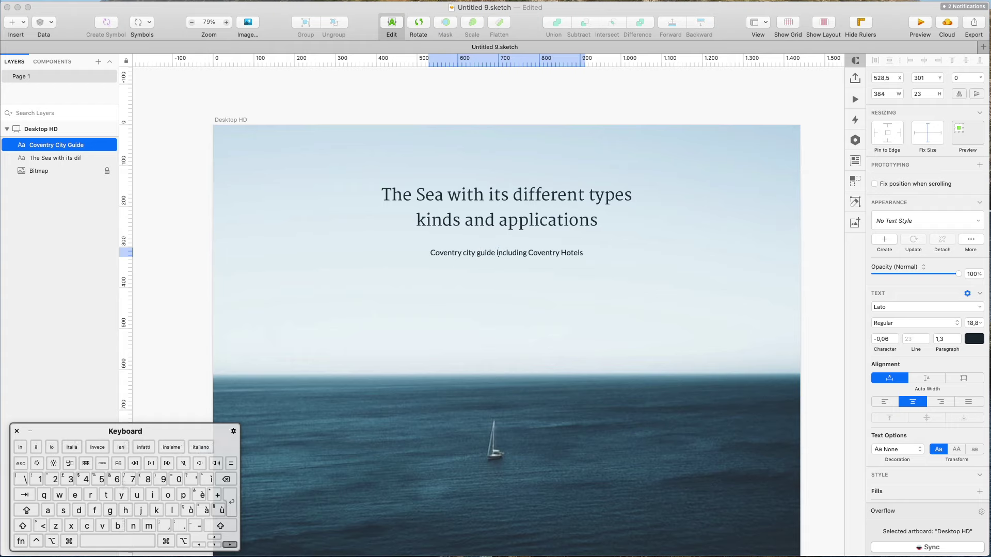
pyautogui.press('Right')
pyautogui.hotkey('shift', 'Right')
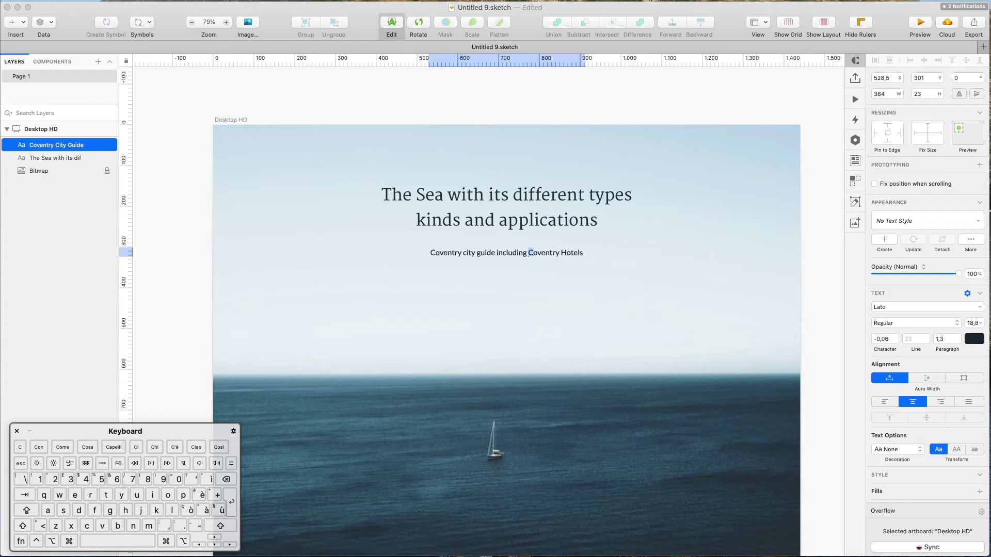
pyautogui.write('c')
# Step: Change "Hotels" at the end of the subtitle to lowercase, leaving the line without a final period
pyautogui.press('Right')
pyautogui.press('Right')
pyautogui.press('Right')
pyautogui.press('Right')
pyautogui.press('Right')
pyautogui.press('Right')
pyautogui.press('Right')
pyautogui.press('Right')
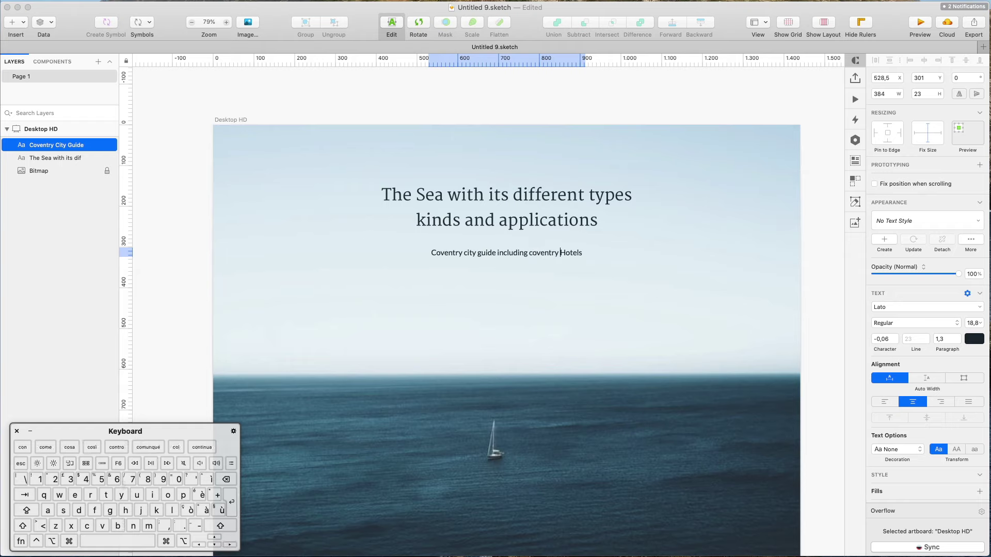
pyautogui.hotkey('shift', 'Right')
pyautogui.write('h')
pyautogui.press('Right')
pyautogui.press('Right')
pyautogui.press('Right')
pyautogui.press('Right')
pyautogui.press('Right')
pyautogui.write('.')
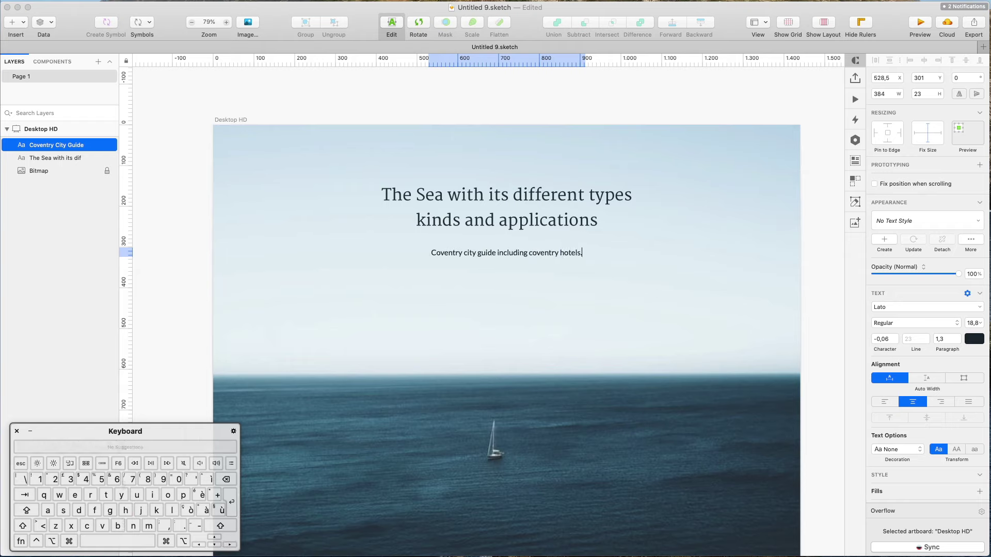
pyautogui.press('BackSpace')
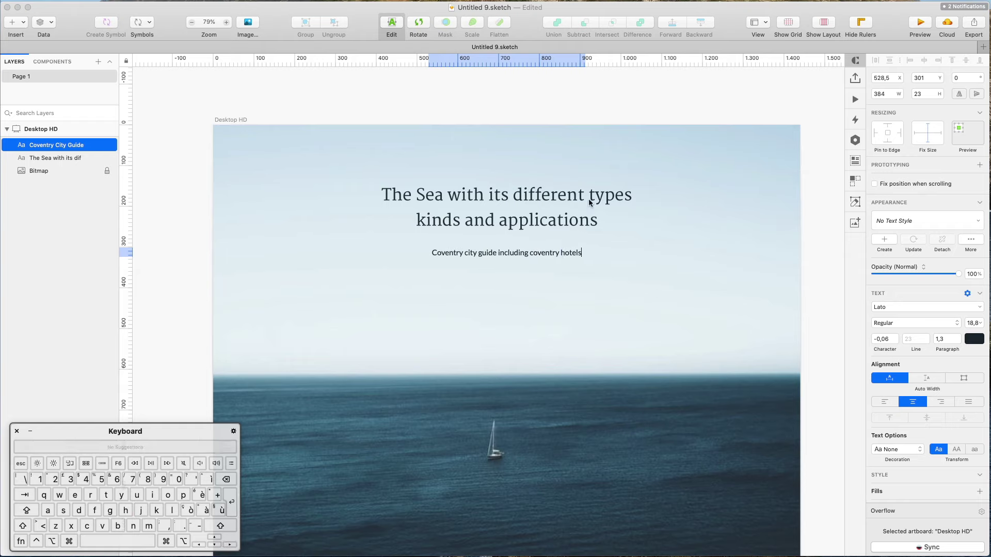
# Step: Finish editing the subtitle and move the headline straight up to about Y 131
pyautogui.click(591, 202)
pyautogui.click(701, 243)
pyautogui.moveTo(511, 199); pyautogui.dragTo(512, 194)
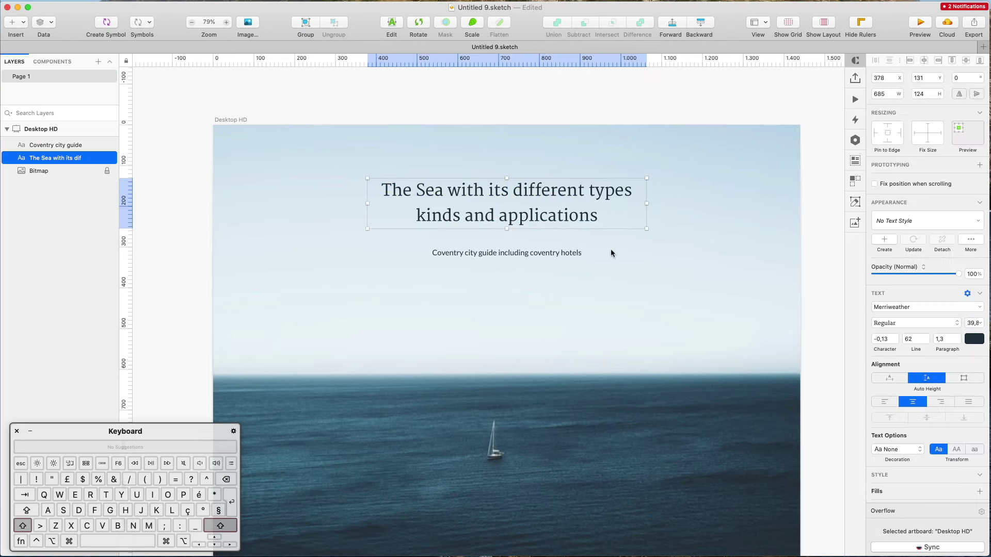
# Step: Select the headline and subtitle together and move both down so the subtitle sits about 322 below the artboard's upper edge
pyautogui.click(479, 241)
pyautogui.click(488, 209)
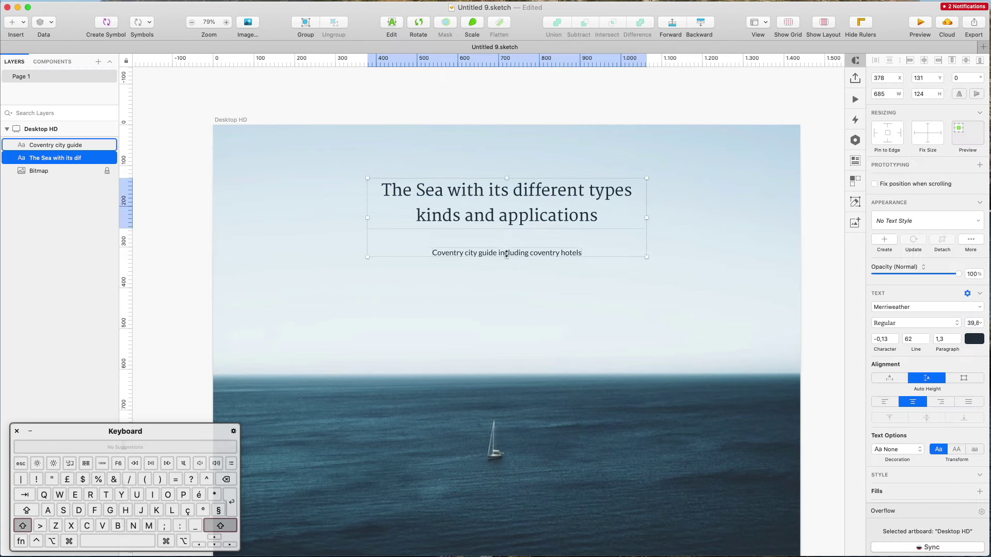
pyautogui.keyDown('shift'); pyautogui.click(506, 261); pyautogui.keyUp('shift')
pyautogui.click(504, 260)
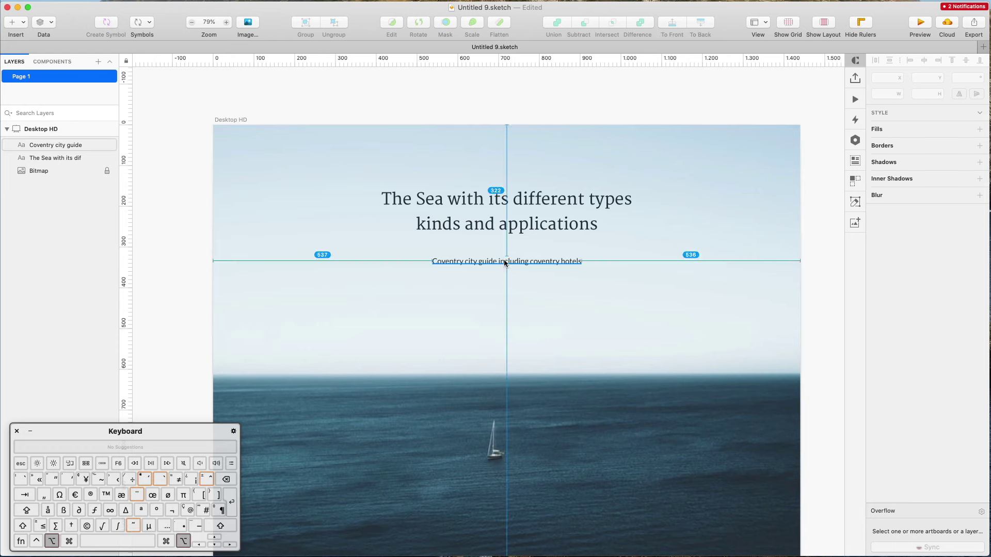
# Step: Duplicate the subtitle straight up above the headline to Y 48 and replace the copy's text with HOME
pyautogui.moveTo(504, 259); pyautogui.dragTo(518, 149)
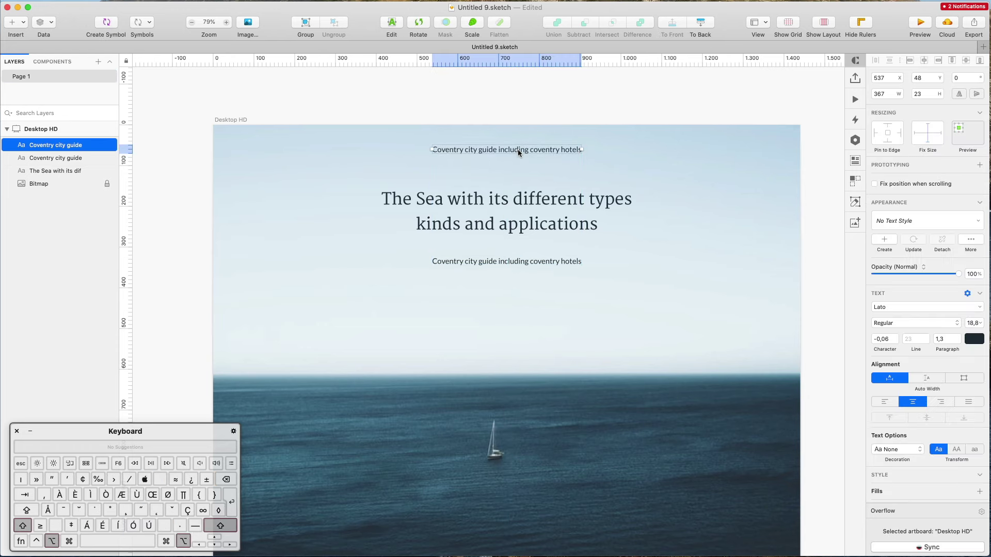
pyautogui.press('Return')
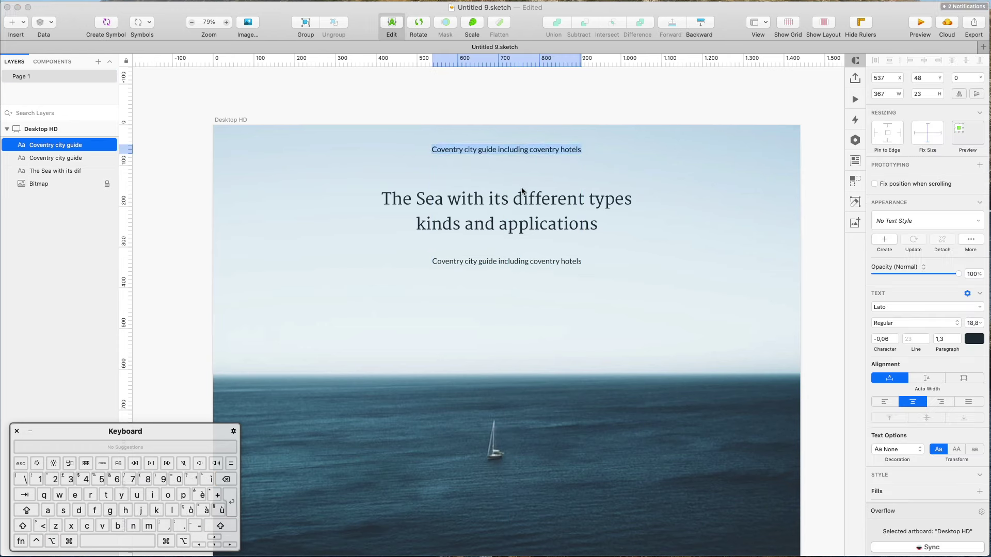
pyautogui.write('HOME')
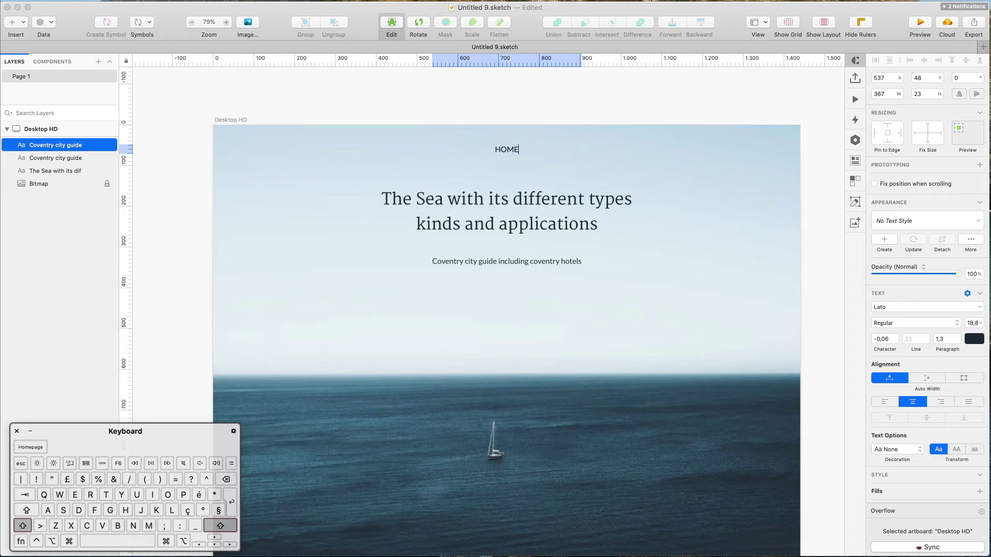
pyautogui.scroll(3, 531, 192)
pyautogui.scroll(2, 532, 191)
pyautogui.scroll(-5, 540, 249)
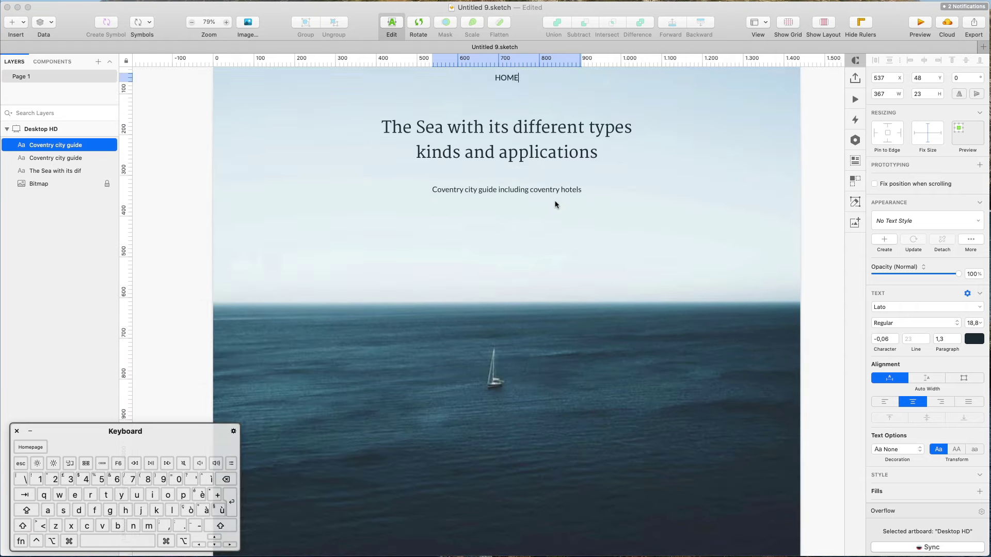
pyautogui.scroll(2, 555, 203)
pyautogui.press('Escape')
pyautogui.press('Escape')
pyautogui.moveTo(499, 199); pyautogui.dragTo(555, 197)
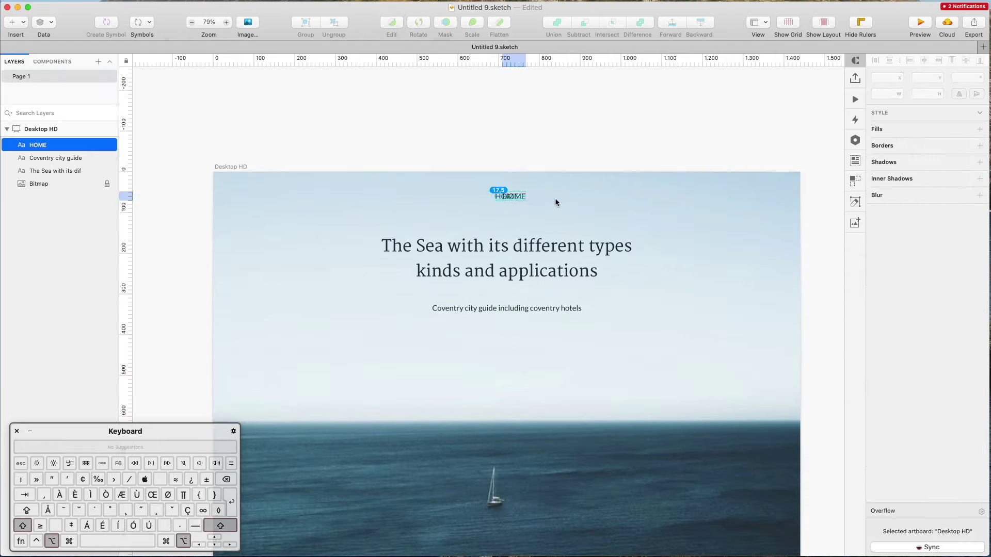
pyautogui.scroll(3, 555, 197)
pyautogui.press('BackSpace')
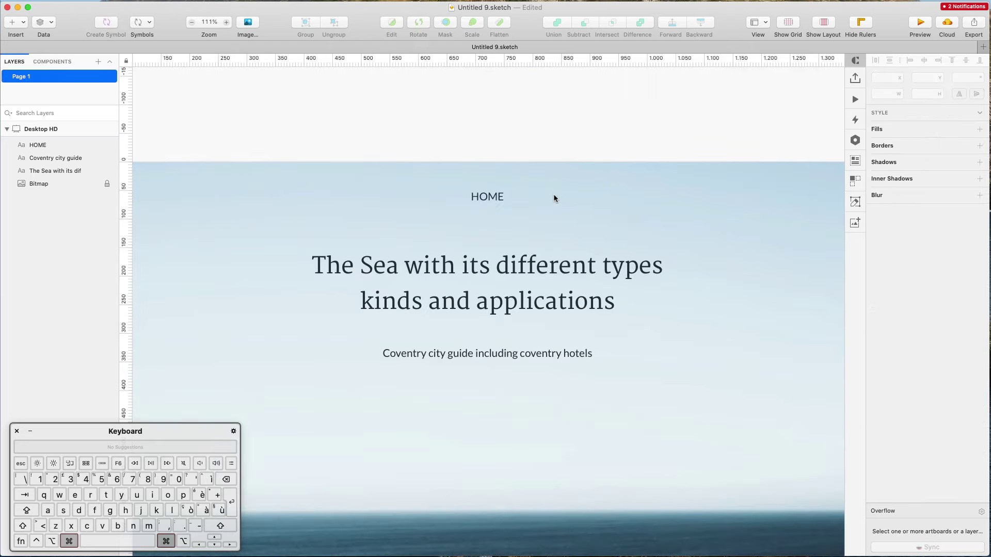
# Step: Duplicate the HOME label horizontally to X 808, Y 48, and repeat the duplication at equal spacing to make a row of five labels
pyautogui.scroll(-4, 553, 198)
pyautogui.click(507, 194)
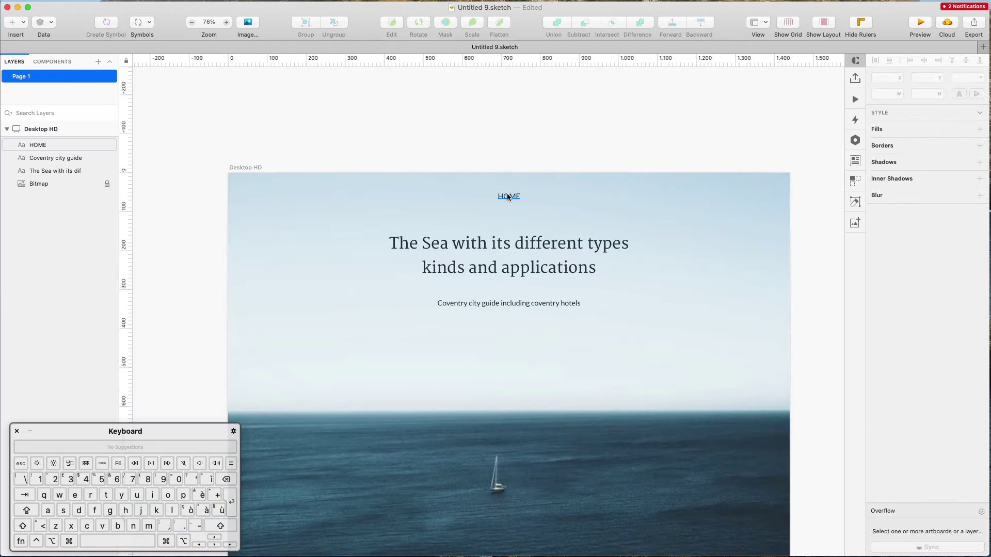
pyautogui.moveTo(514, 198); pyautogui.dragTo(559, 200)
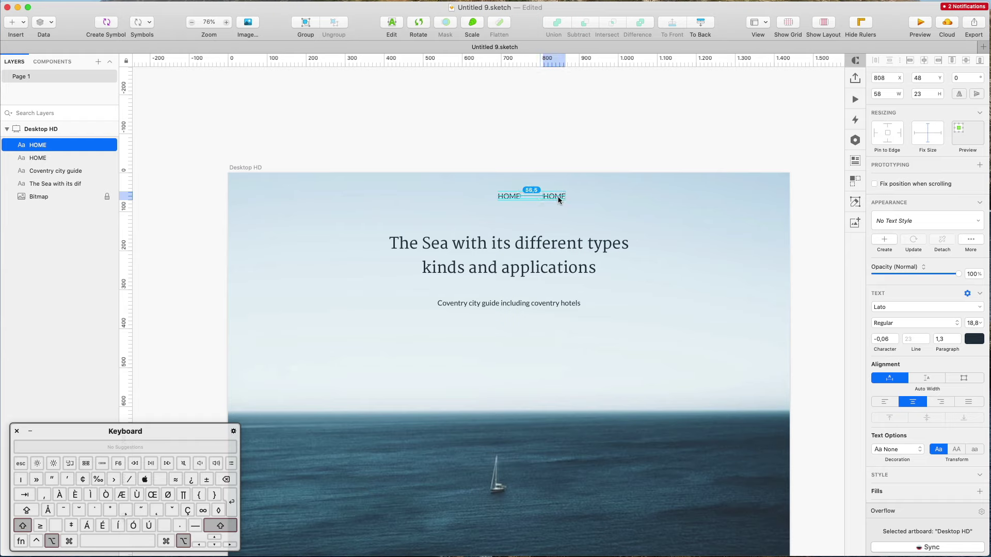
pyautogui.press('super+d')
pyautogui.press('super+d')
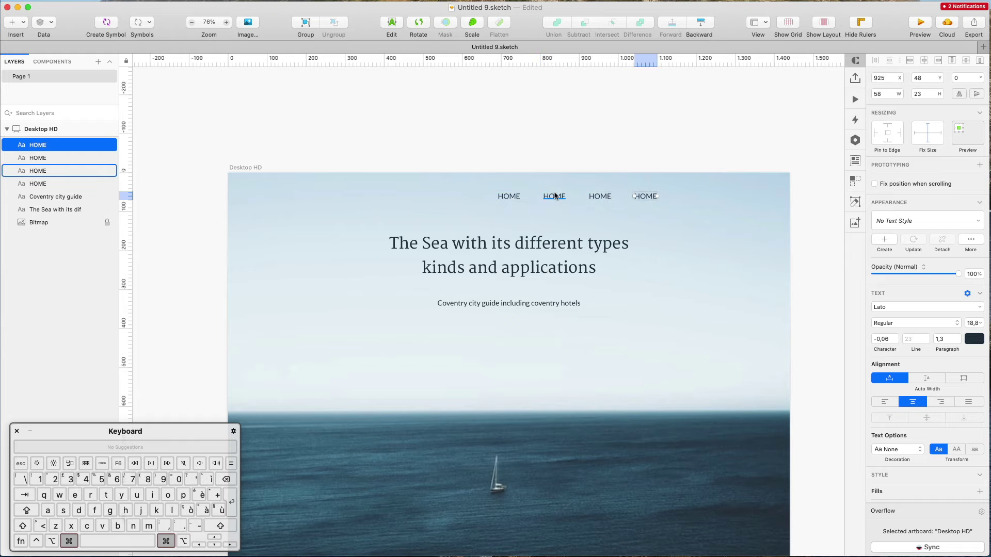
pyautogui.press('super+d')
# Step: Replace the text of the second HOME label in the navigation row with EXPLORE
pyautogui.click(550, 200)
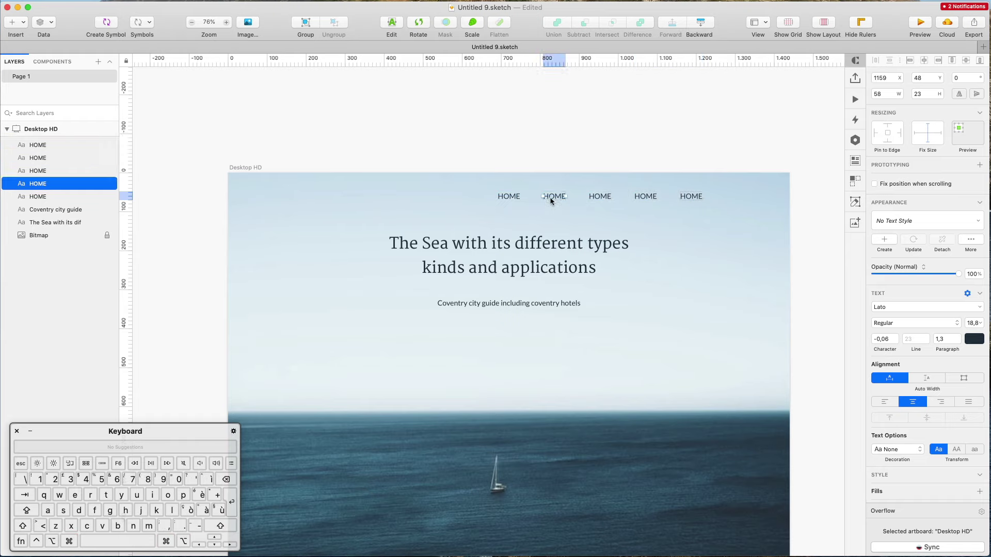
pyautogui.doubleClick(550, 199)
pyautogui.write('EXPLORE')
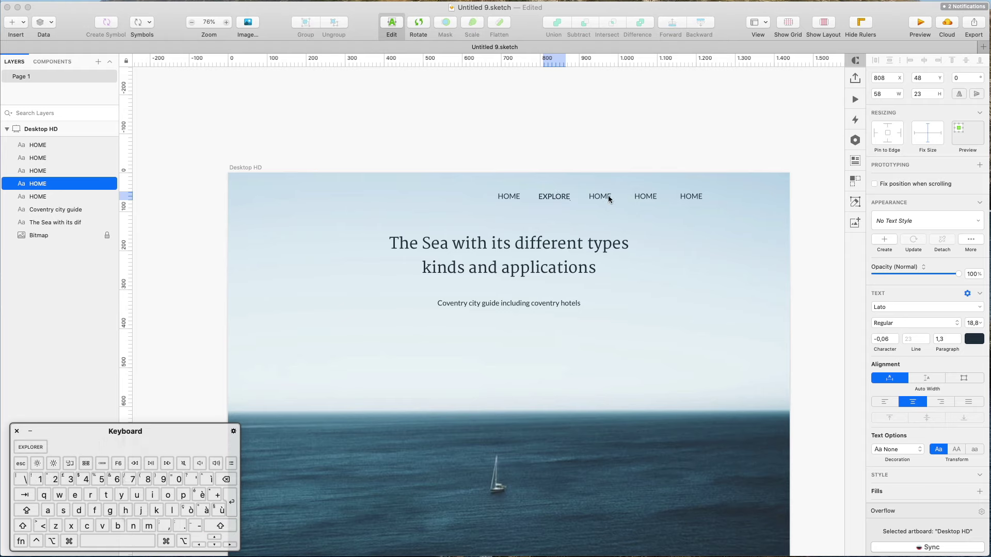
pyautogui.press('Escape')
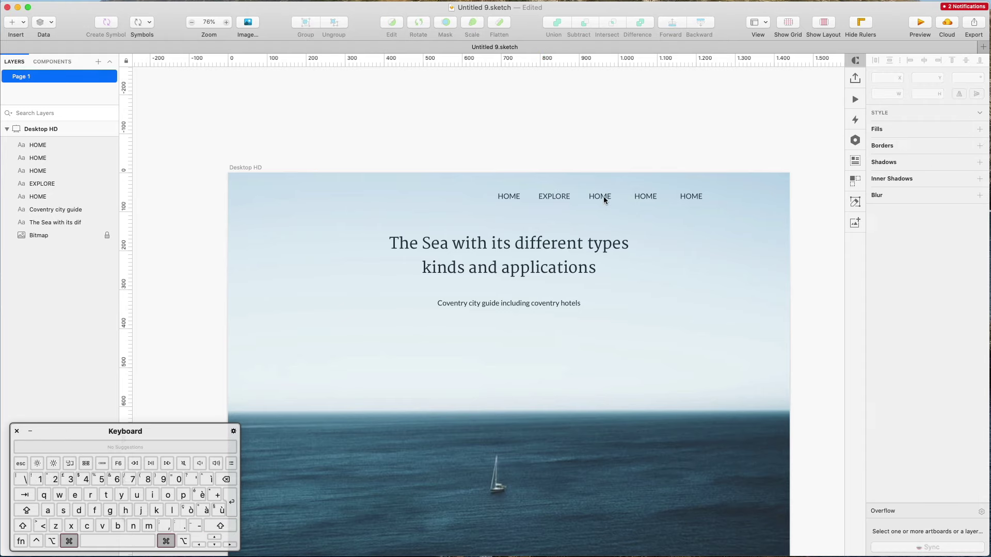
# Step: Replace the texts of the third and fourth labels in the navigation row with ABOUT and SERVICES
pyautogui.press('Return')
pyautogui.press('capslock')
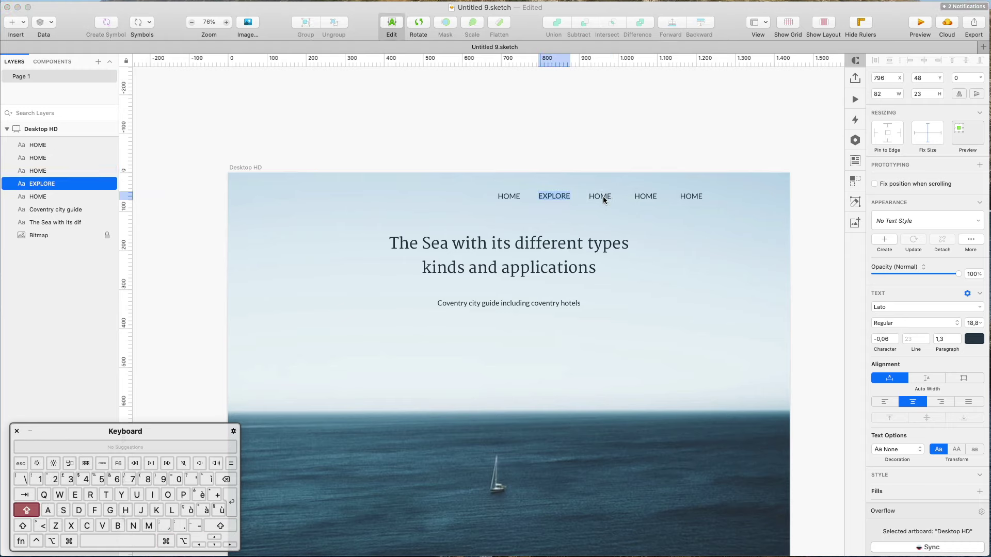
pyautogui.click(603, 196)
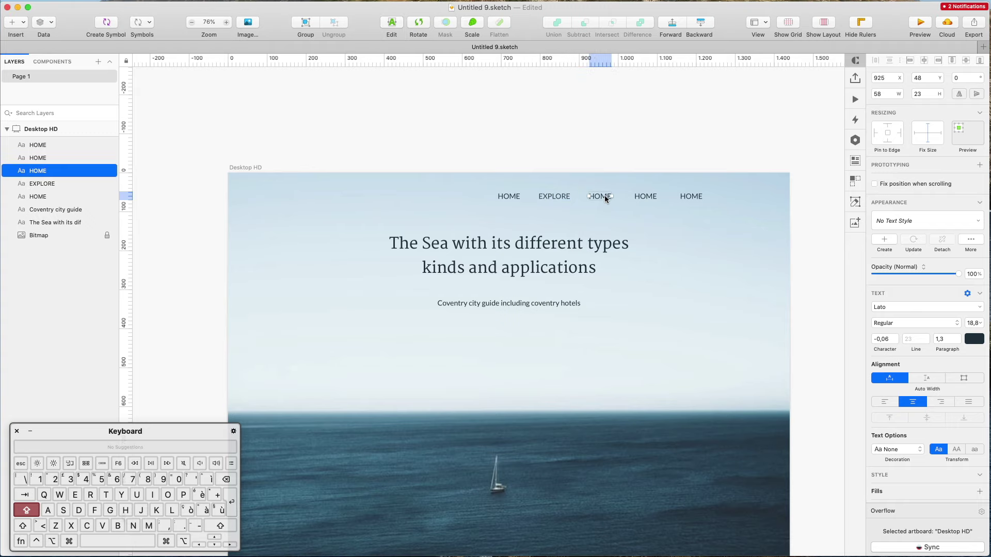
pyautogui.press('Return')
pyautogui.write('ABOUT')
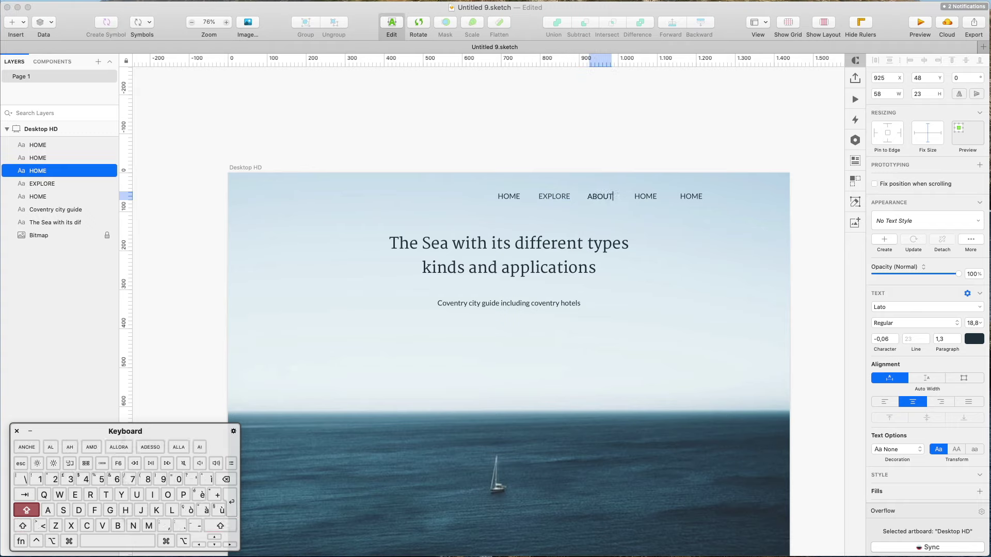
pyautogui.click(650, 198)
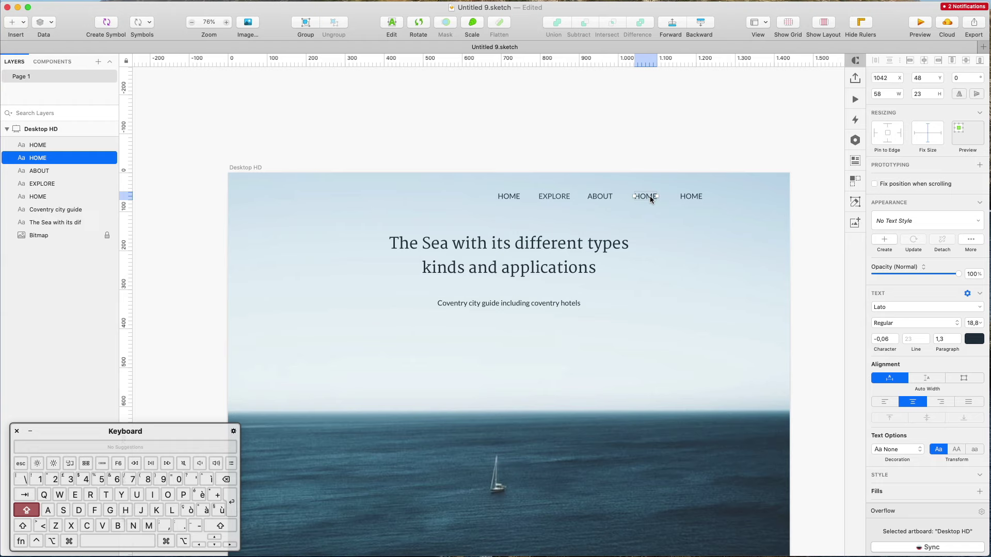
pyautogui.press('Return')
pyautogui.write('SERVICES')
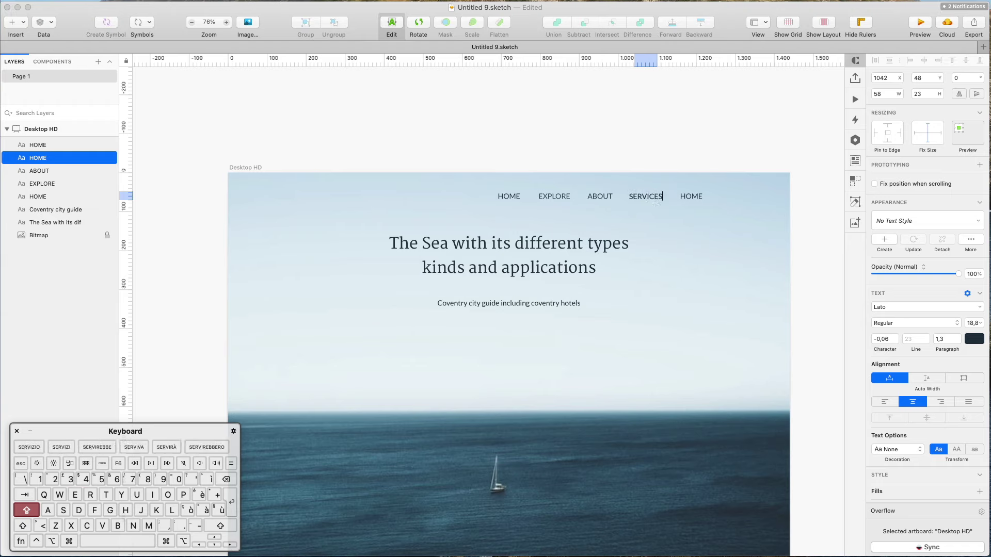
# Step: Replace the fifth navigation label's text with CONTACT US and move it further away from SERVICES along the same row
pyautogui.click(689, 195)
pyautogui.click(687, 197)
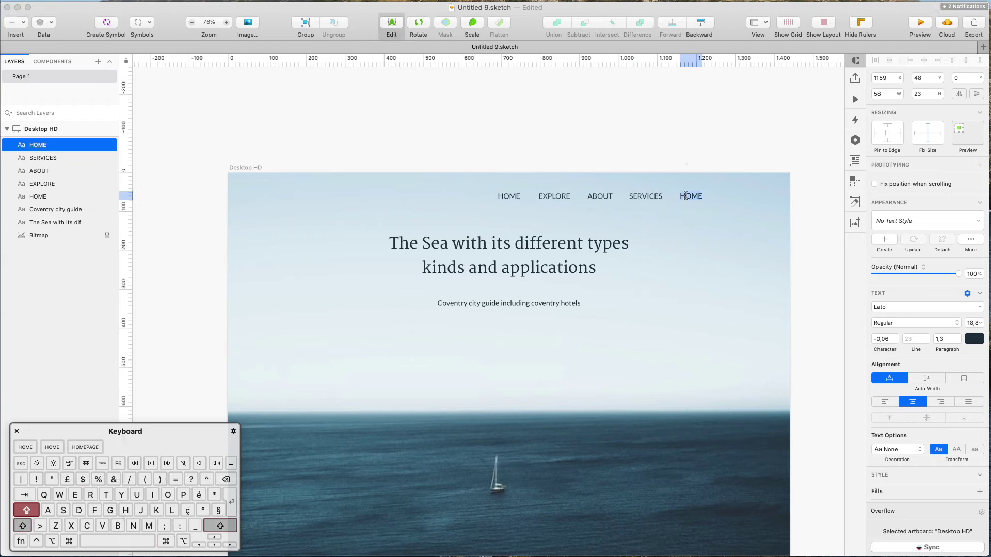
pyautogui.write('CONTACT')
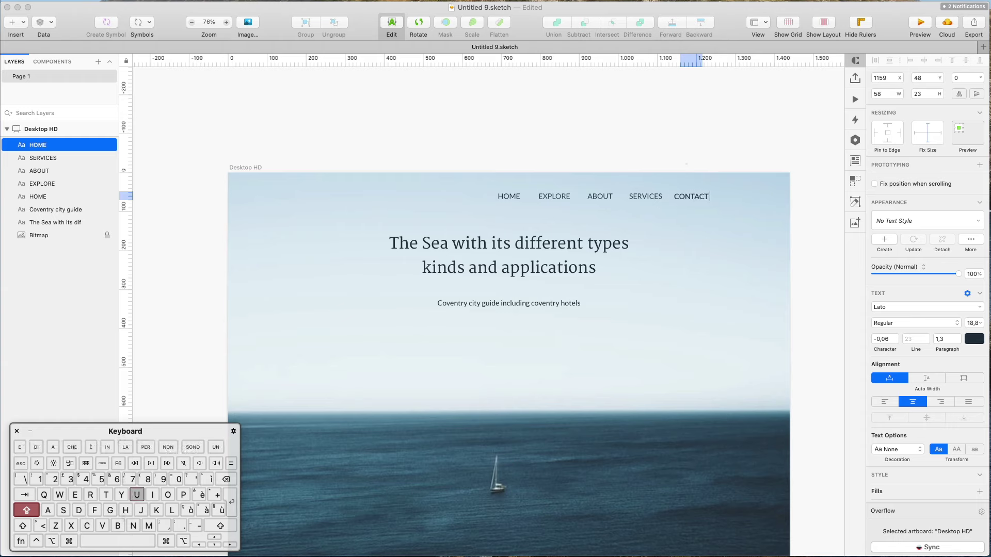
pyautogui.write(' US')
pyautogui.click(703, 159)
pyautogui.moveTo(692, 197); pyautogui.dragTo(722, 200)
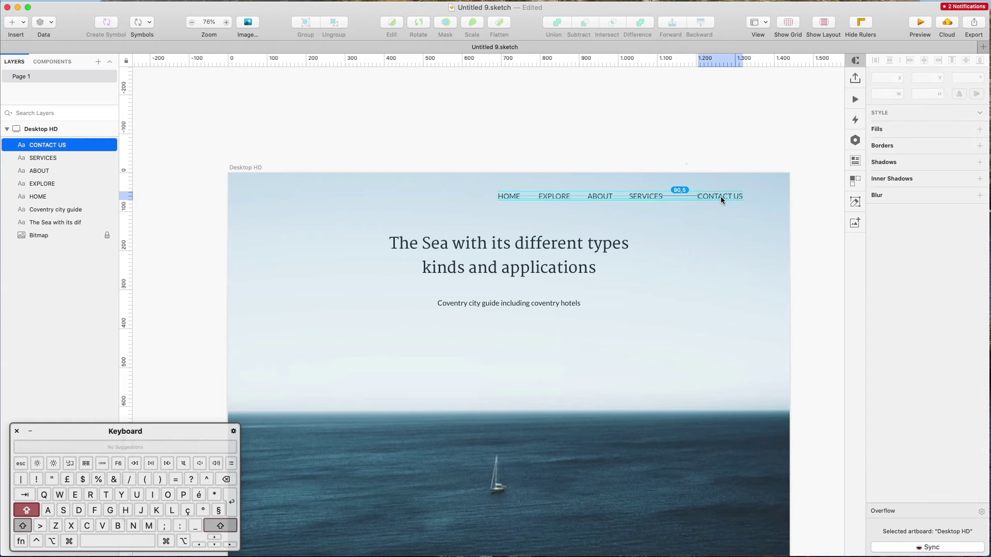
# Step: Select all five navigation labels and reduce their font size to 16,8
pyautogui.moveTo(498, 187); pyautogui.dragTo(724, 215)
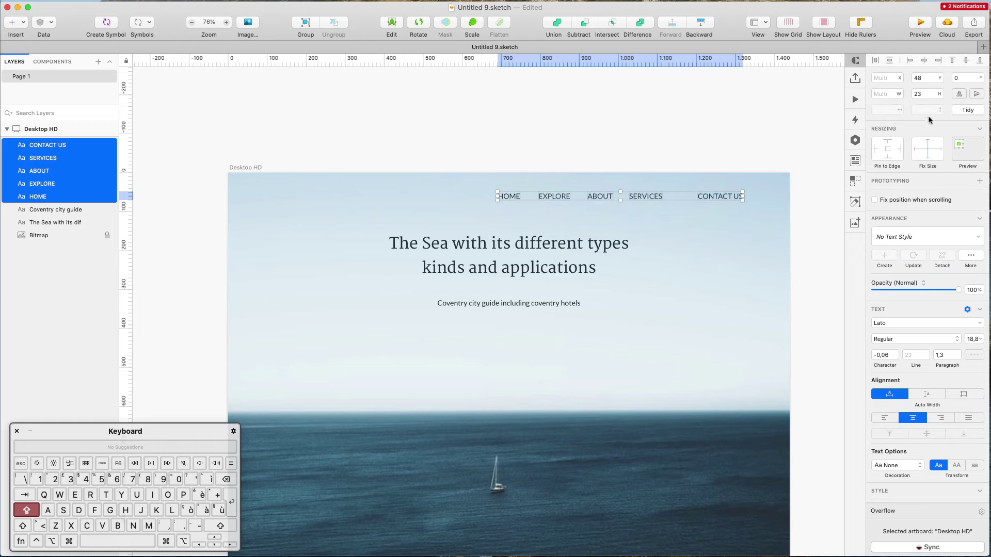
pyautogui.click(970, 339)
pyautogui.press('Down')
pyautogui.press('Down')
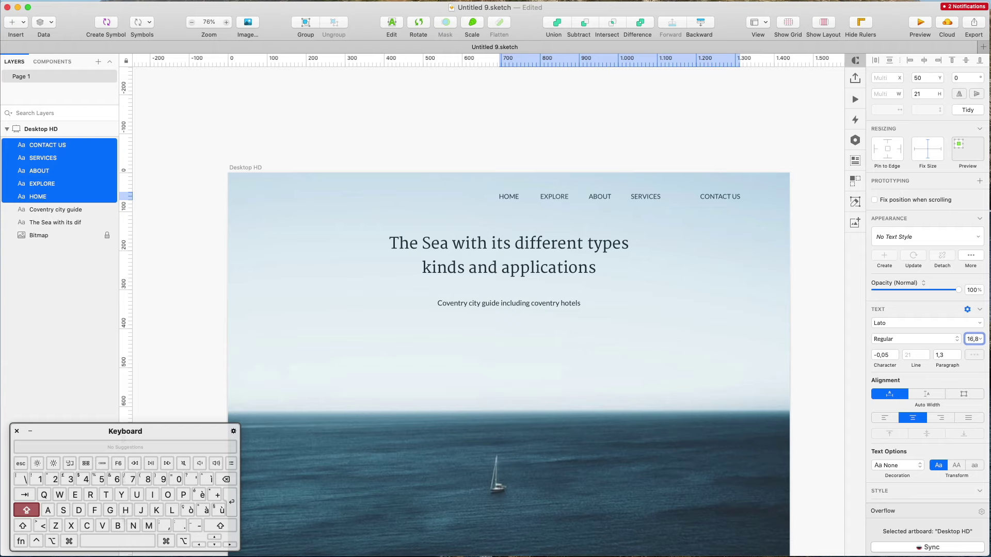
# Step: Make the selected navigation labels bold and distribute them horizontally, choosing the uneven distribution on full pixels
pyautogui.click(893, 339)
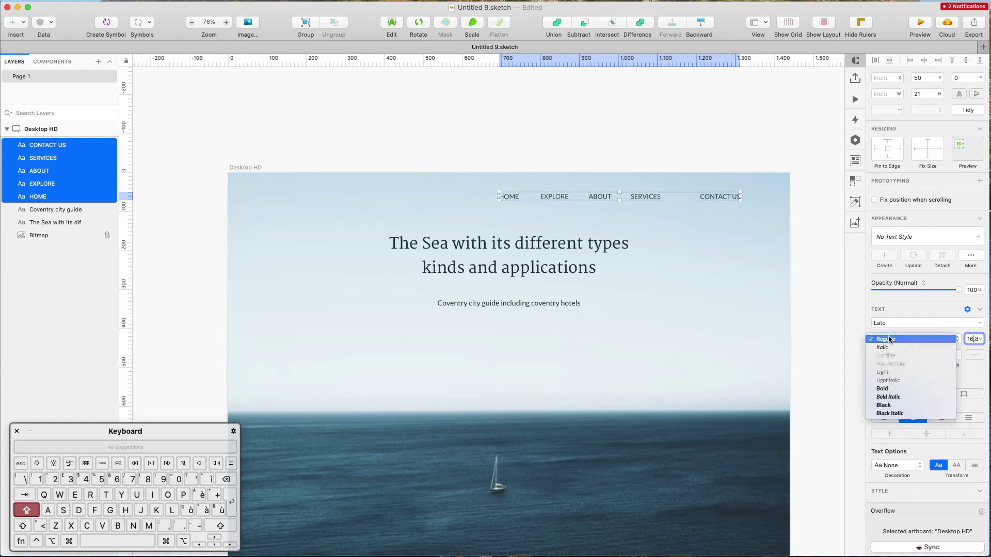
pyautogui.click(894, 390)
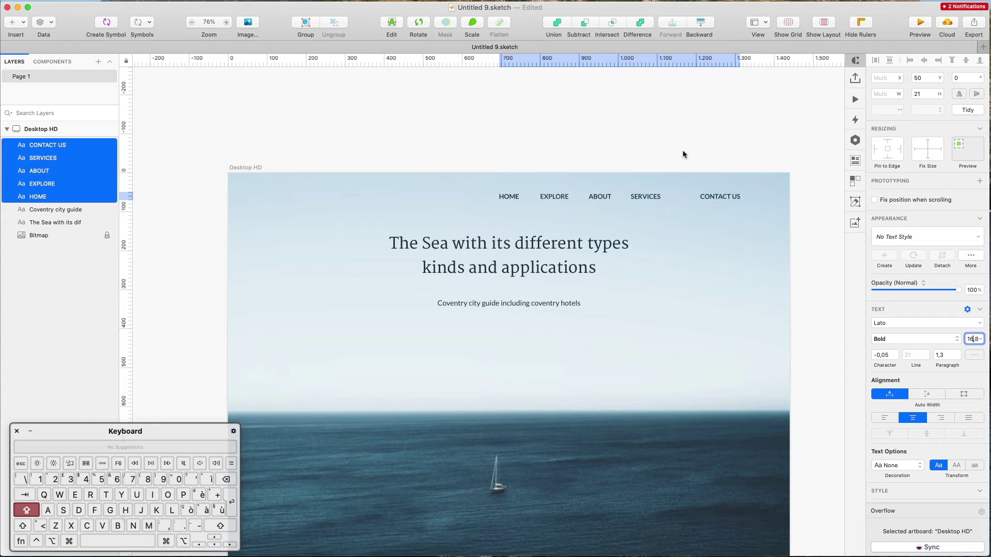
pyautogui.click(872, 63)
pyautogui.click(588, 105)
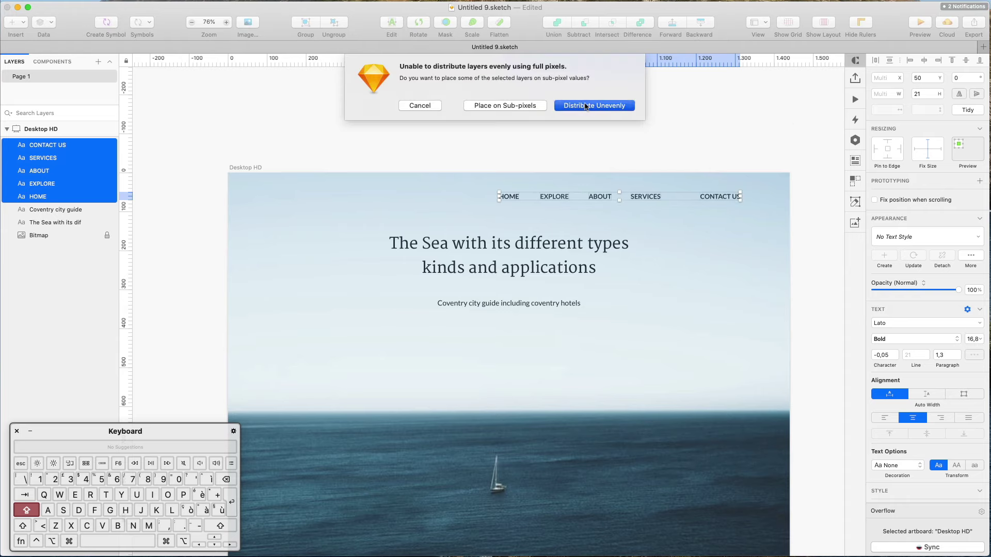
# Step: Set the navigation labels' font size to 14 and move the whole row closer to the artboard's right edge
pyautogui.hotkey('shift', 'Right')
pyautogui.hotkey('shift', 'Right')
pyautogui.hotkey('shift', 'Right')
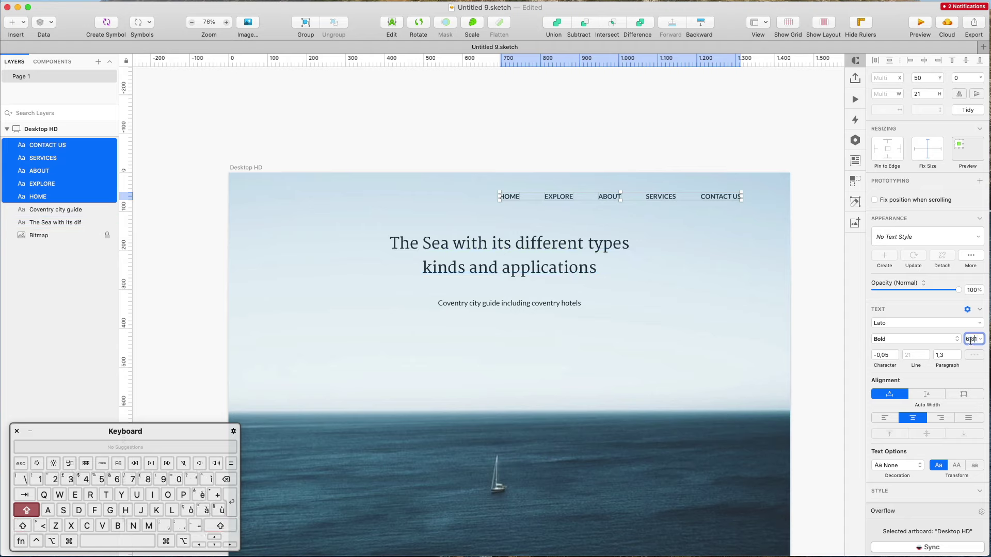
pyautogui.press('BackSpace')
pyautogui.press('Down')
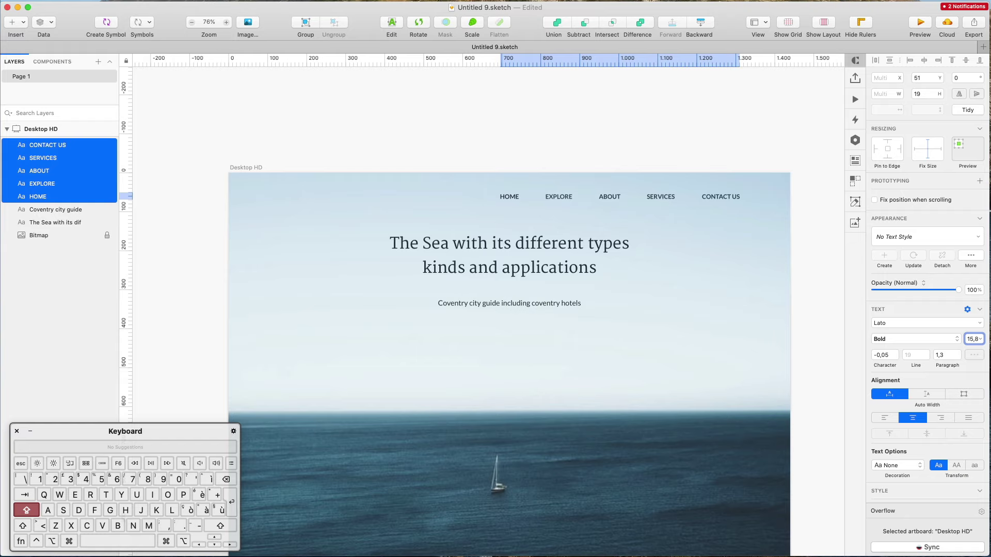
pyautogui.press('Down')
pyautogui.press('Down')
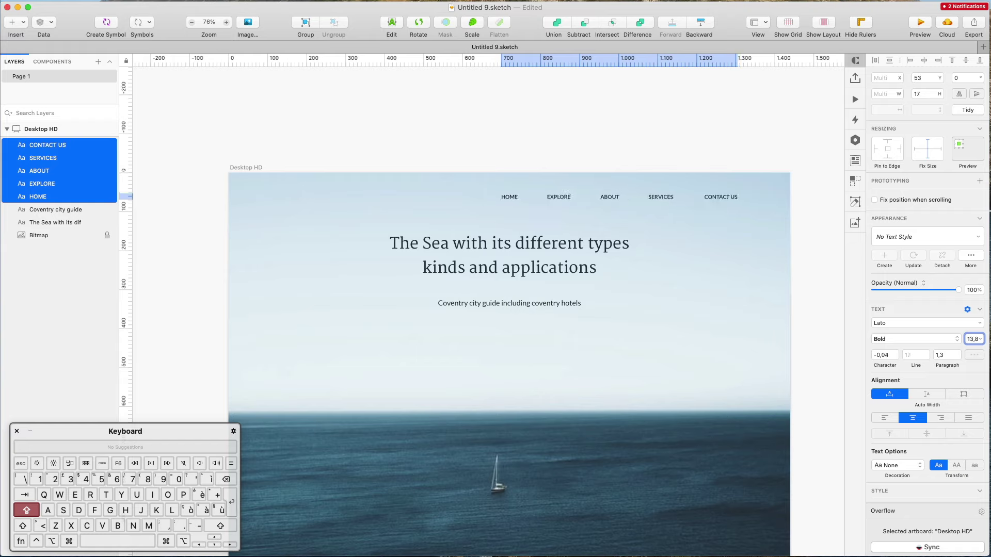
pyautogui.press('Right')
pyautogui.press('BackSpace')
pyautogui.press('BackSpace')
pyautogui.write('14')
pyautogui.press('Return')
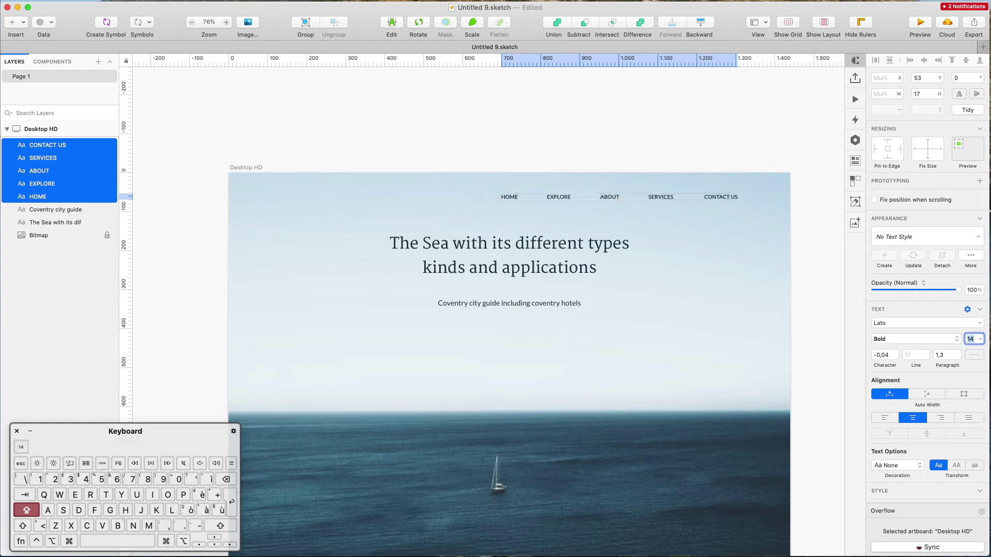
pyautogui.moveTo(557, 201); pyautogui.dragTo(582, 197)
pyautogui.click(608, 154)
# Step: Duplicate the HOME label horizontally to X 47, Y 53 near the artboard's left edge and replace the copy's text with SEA
pyautogui.hscroll(-3, 608, 153)
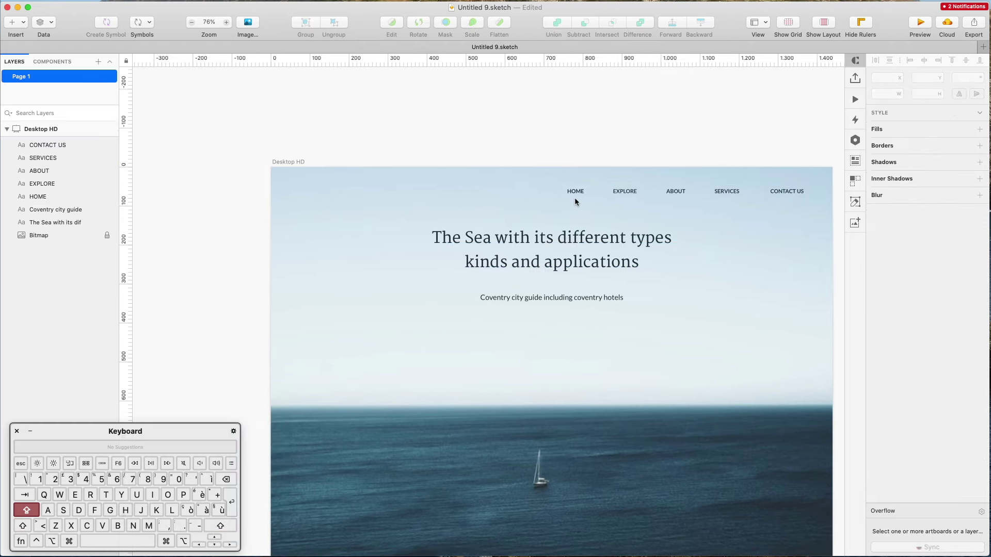
pyautogui.moveTo(574, 196); pyautogui.dragTo(298, 196)
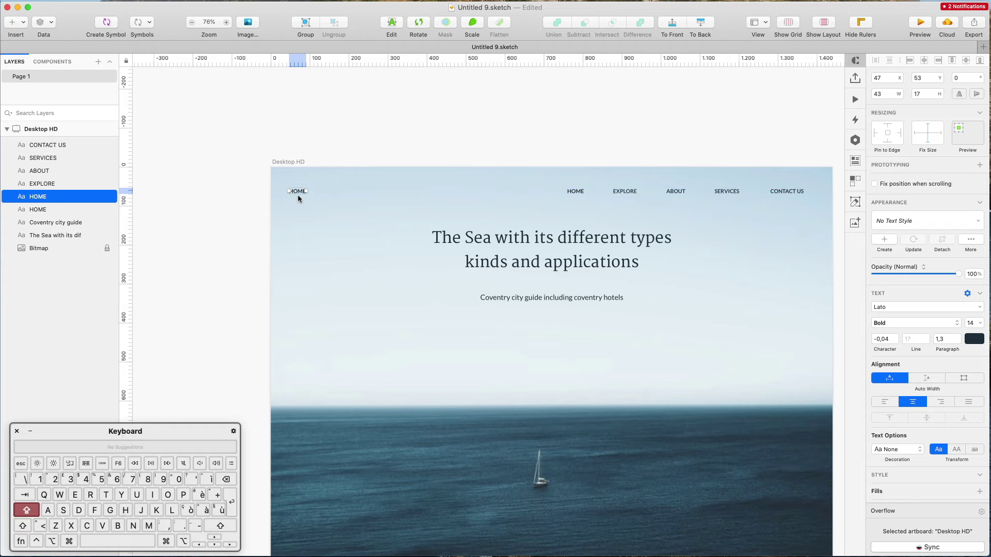
pyautogui.doubleClick(298, 197)
pyautogui.write('SEA')
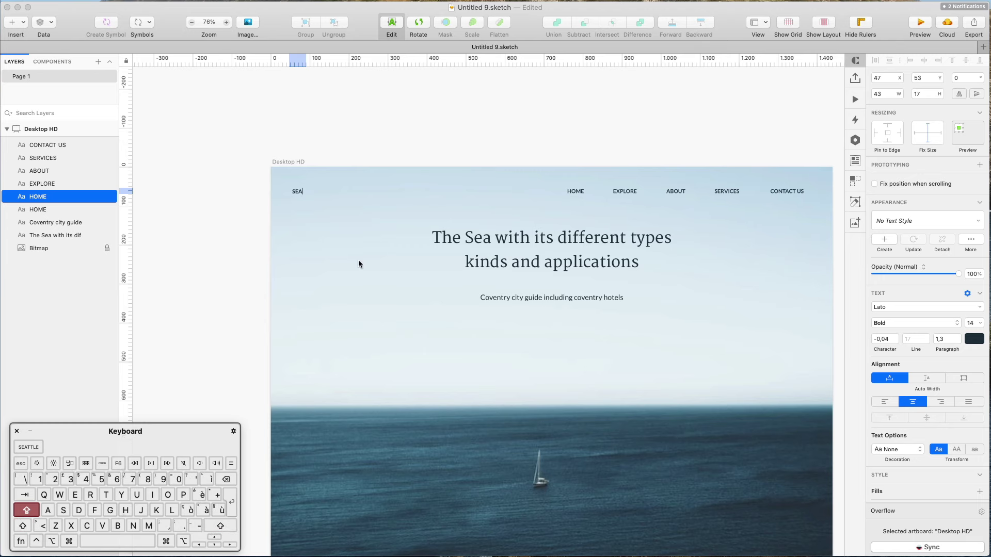
pyautogui.click(307, 189)
# Step: Enlarge the SEA label to font size 44 and move it to X 48, Y 30
pyautogui.click(298, 192)
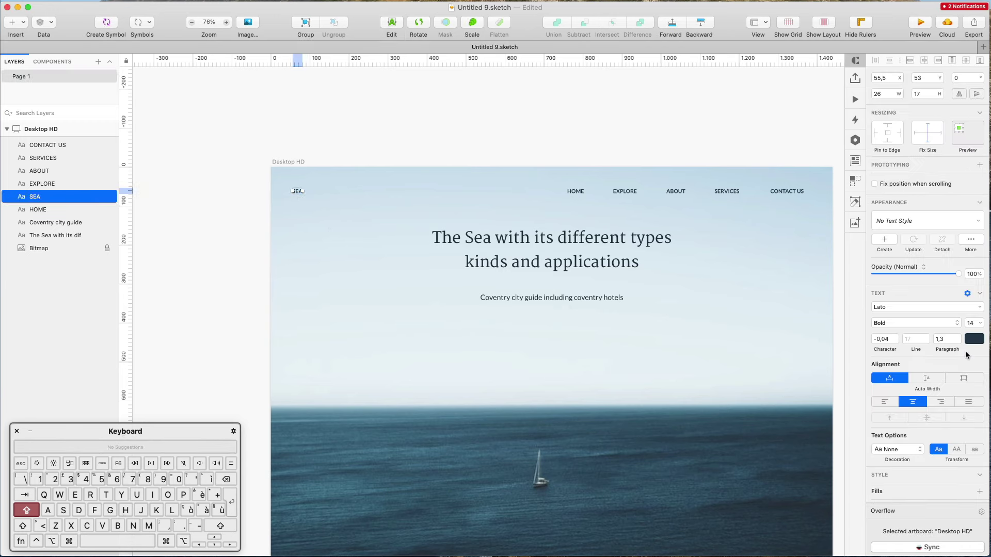
pyautogui.click(970, 323)
pyautogui.hotkey('shift', 'Up')
pyautogui.hotkey('shift', 'Up')
pyautogui.hotkey('shift', 'Up')
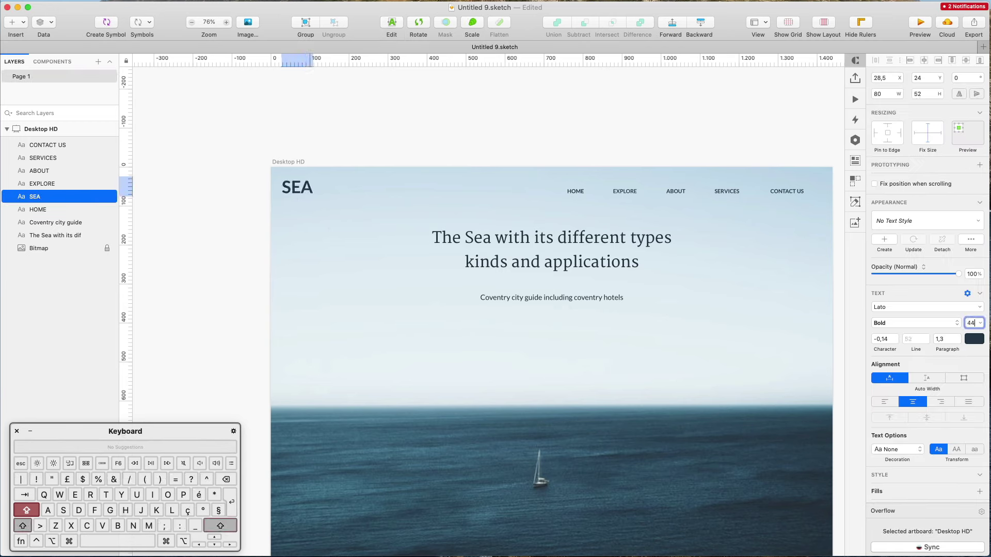
pyautogui.press('Return')
pyautogui.press('Down')
pyautogui.press('Down')
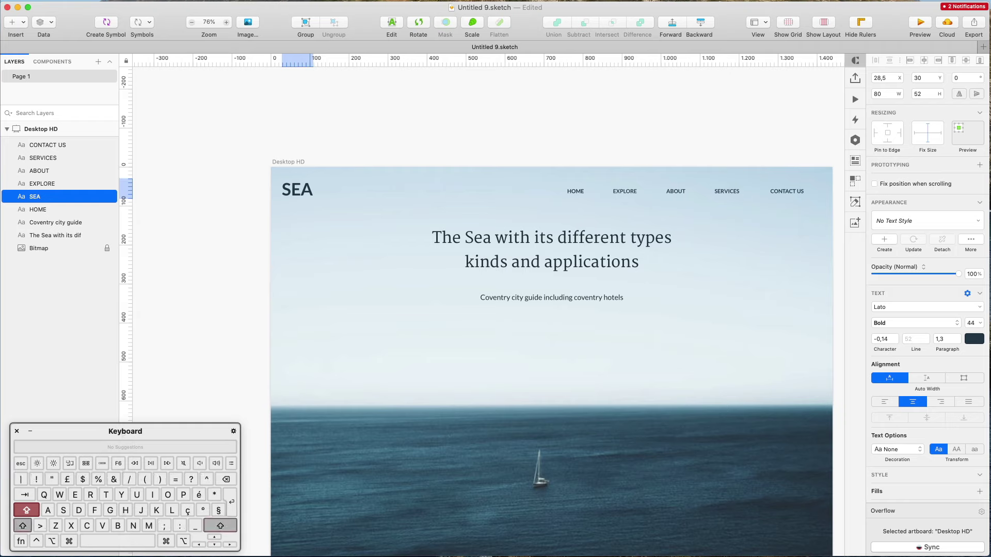
pyautogui.moveTo(303, 191); pyautogui.dragTo(312, 191)
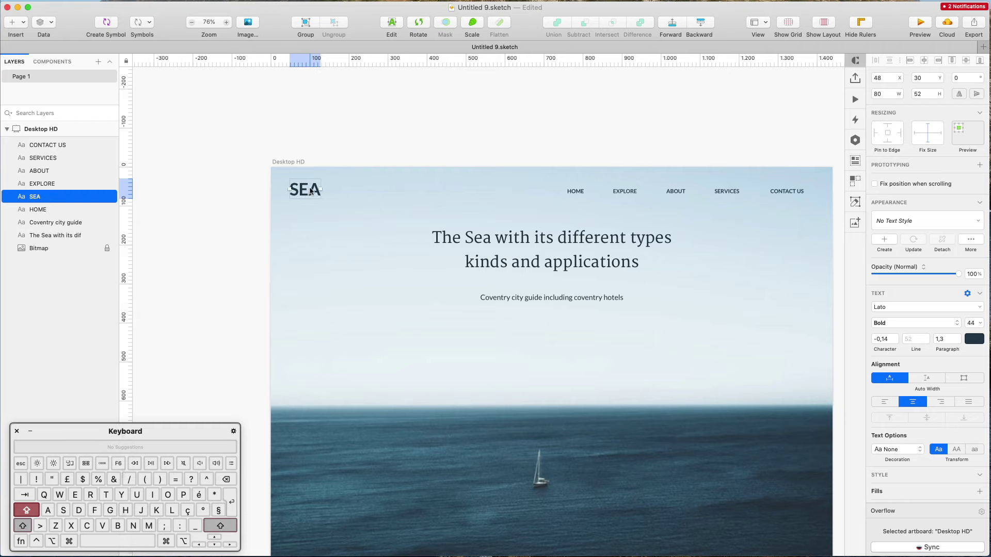
# Step: Recolor the SEA label with 335467 sampled from the sea in the photo and set its opacity to 30%
pyautogui.click(980, 338)
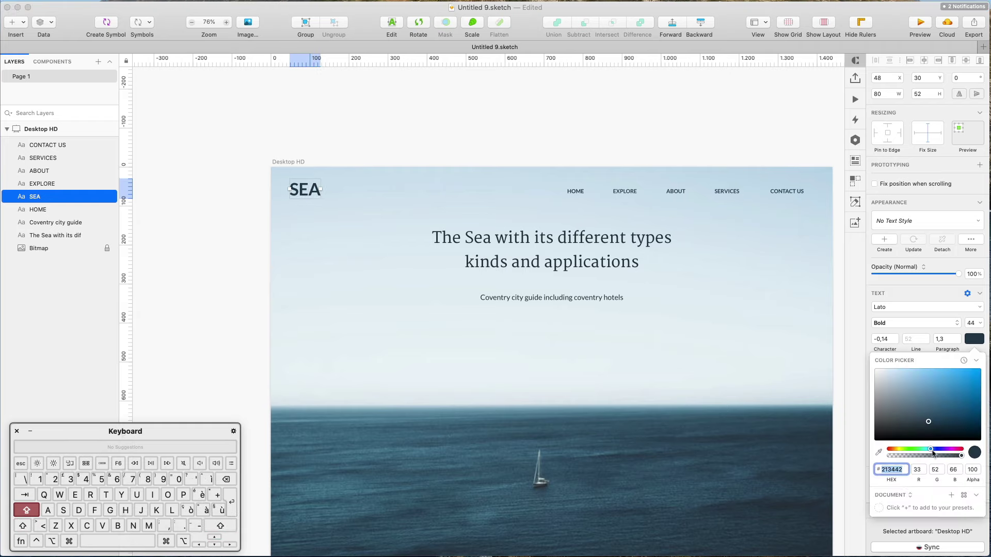
pyautogui.click(878, 452)
pyautogui.click(667, 506)
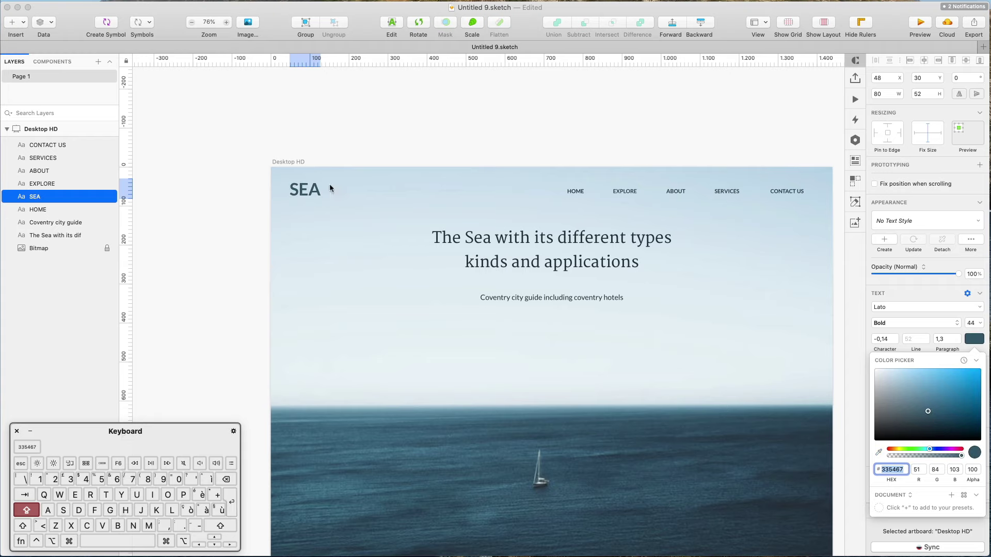
pyautogui.press('Escape')
pyautogui.press('2')
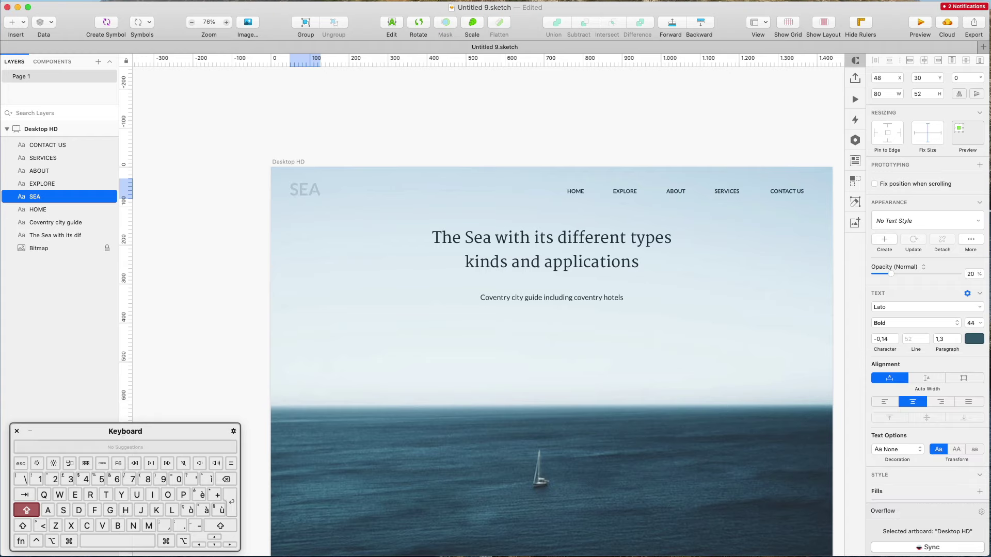
pyautogui.click(416, 161)
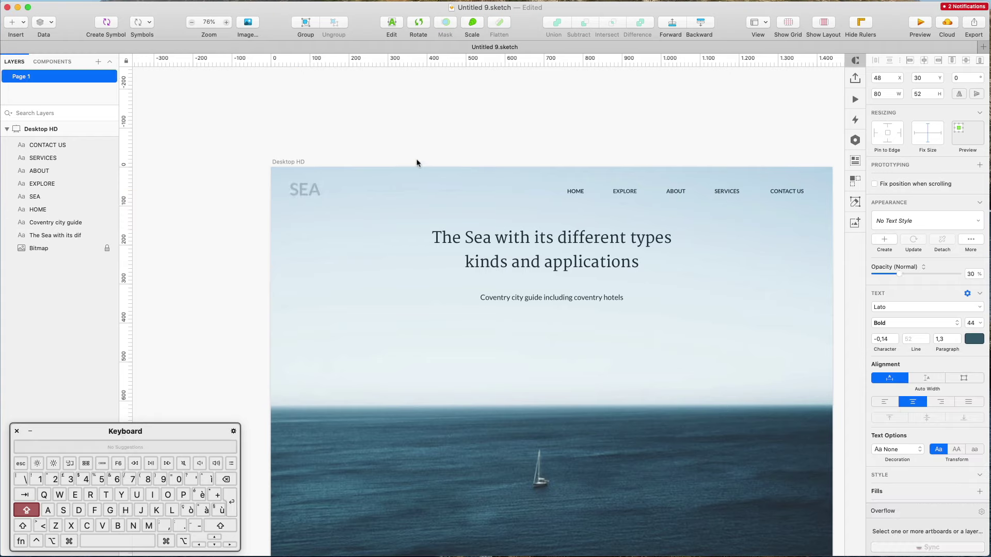
# Step: Duplicate the SEA label straight down to X 48, Y 100 and change the copy's font to Merriweather
pyautogui.click(300, 197)
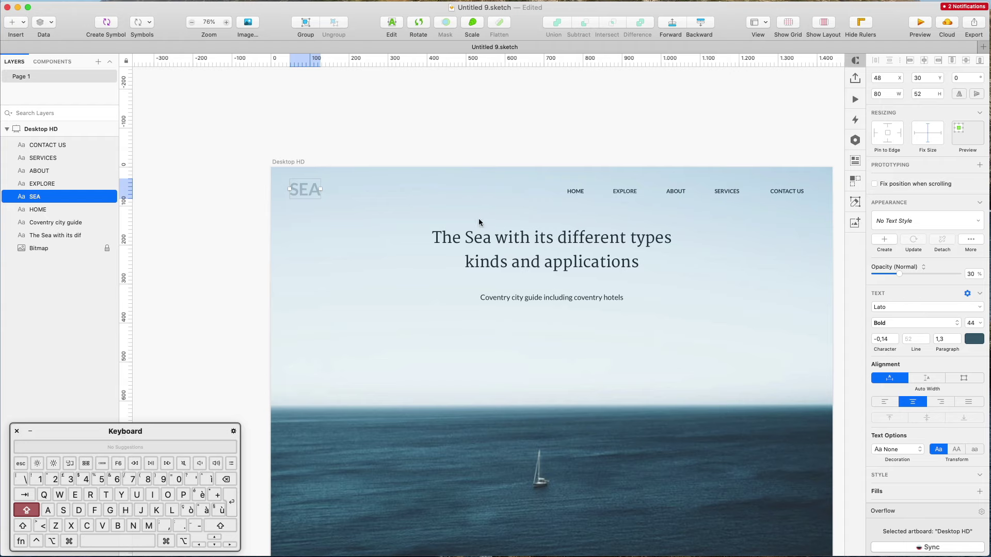
pyautogui.moveTo(295, 190); pyautogui.dragTo(298, 217)
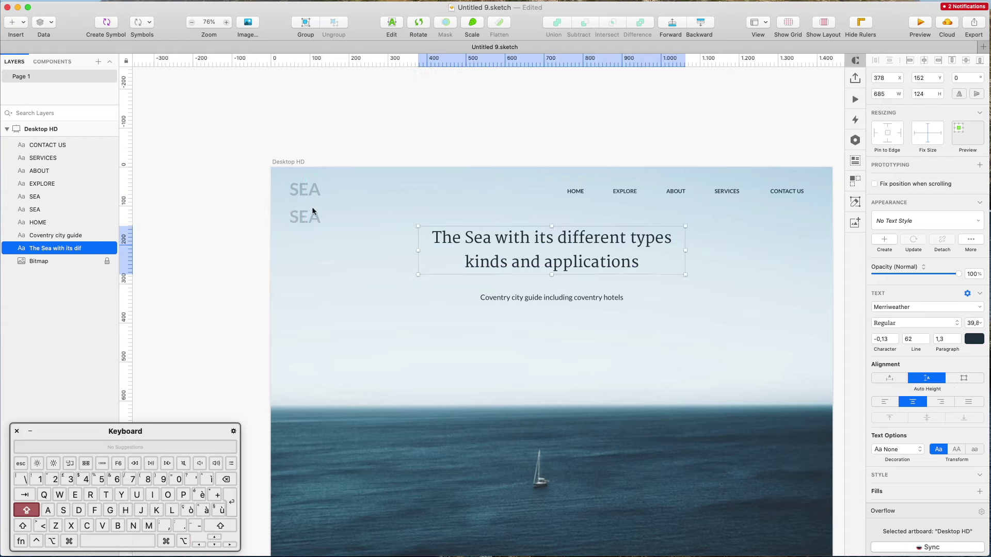
pyautogui.click(886, 308)
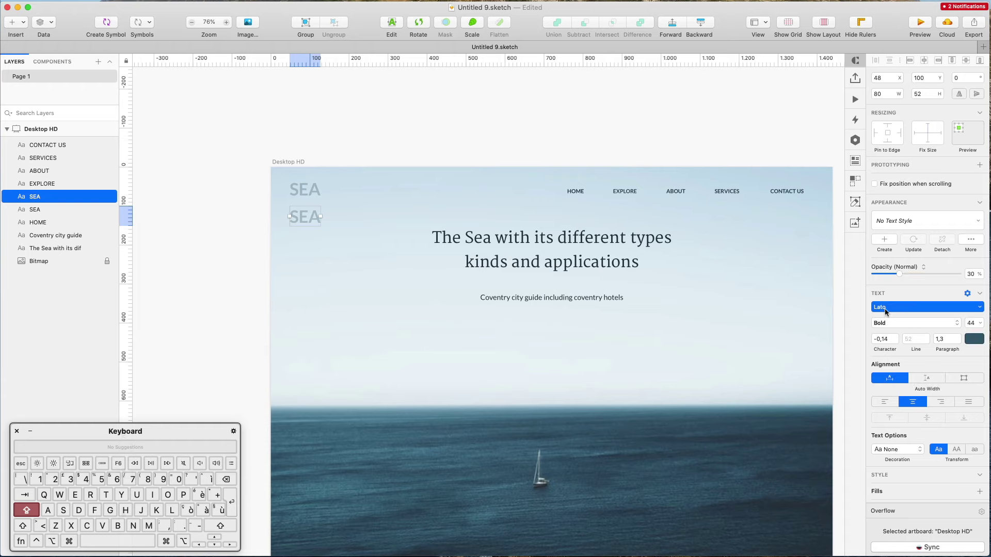
pyautogui.write('MERI')
pyautogui.press('BackSpace')
pyautogui.write('RI')
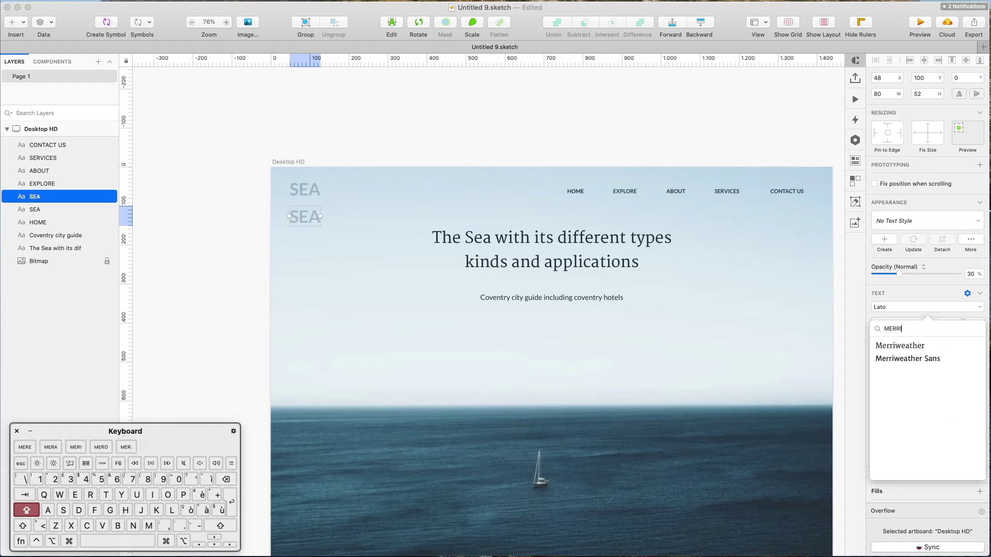
pyautogui.press('Down')
pyautogui.press('Return')
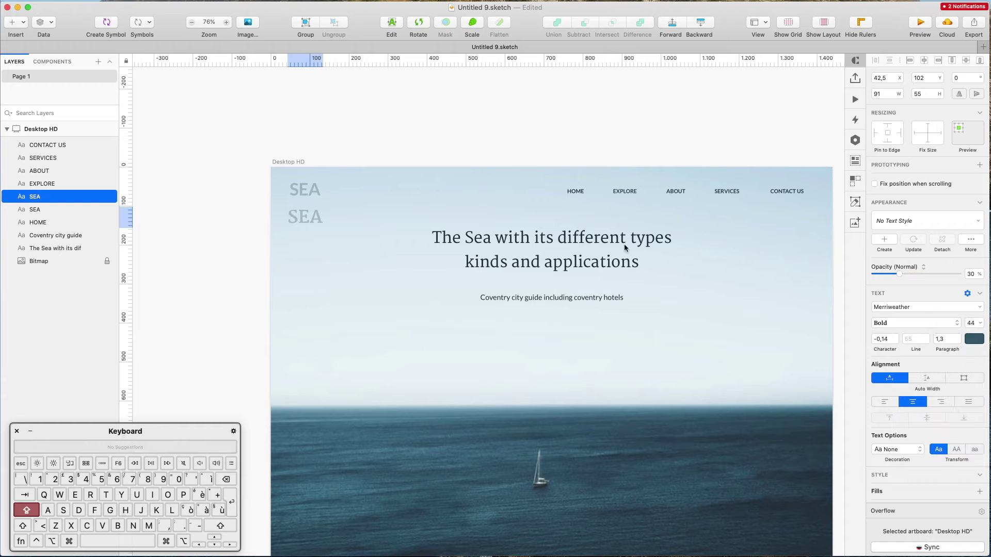
pyautogui.click(352, 193)
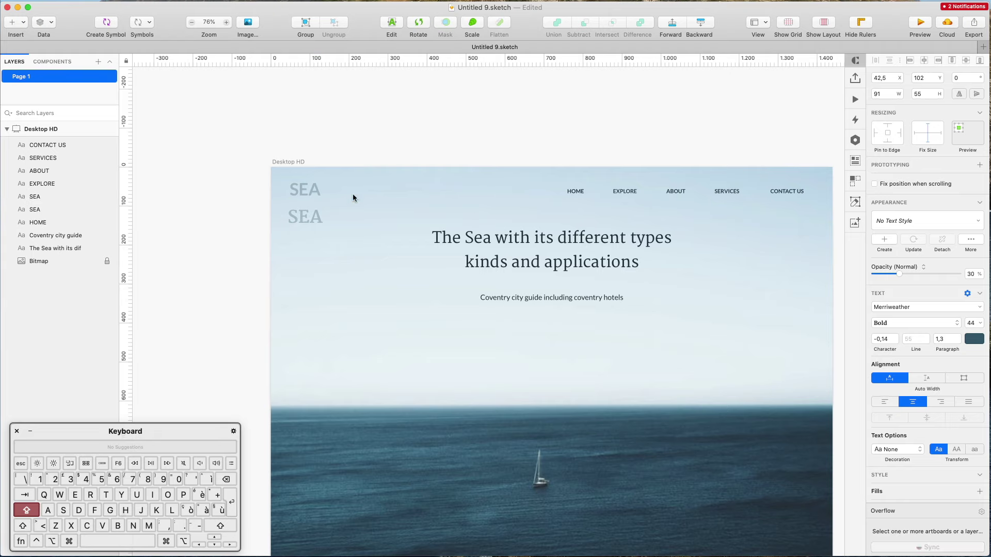
# Step: Change the text of the lower Merriweather SEA label to Sea
pyautogui.click(303, 192)
pyautogui.doubleClick(310, 220)
pyautogui.hotkey('shift', 'Left')
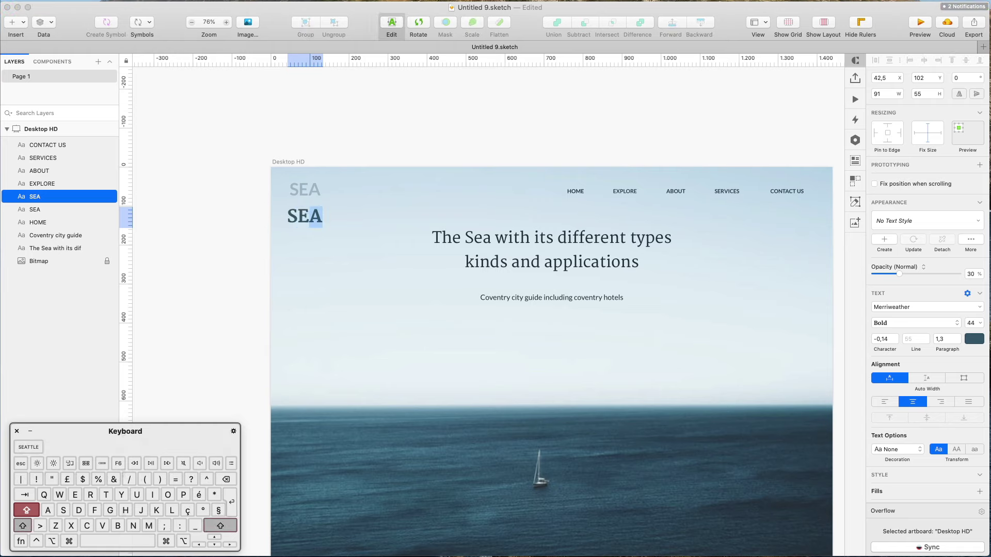
pyautogui.press('BackSpace')
pyautogui.write('A')
pyautogui.press('BackSpace')
pyautogui.press('BackSpace')
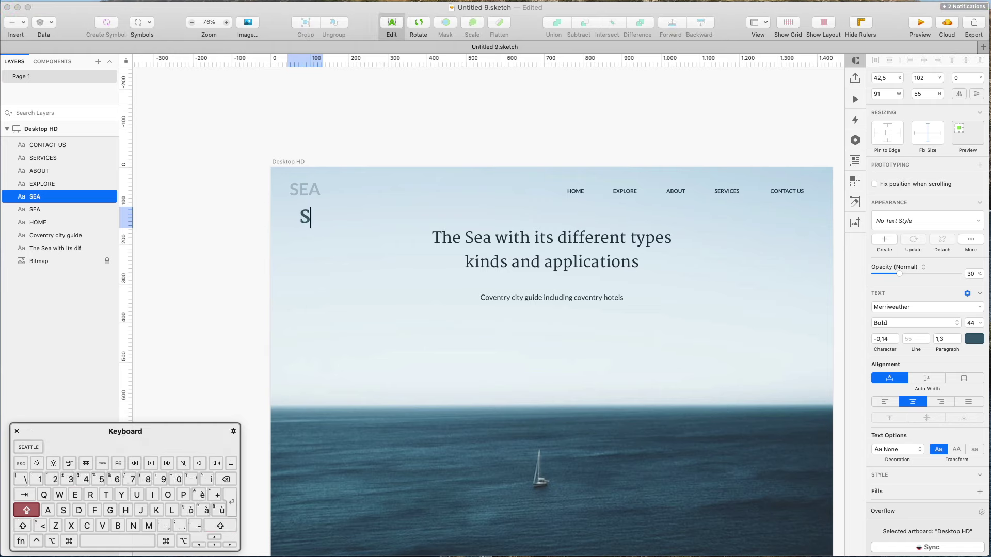
pyautogui.write('ea')
pyautogui.click(369, 214)
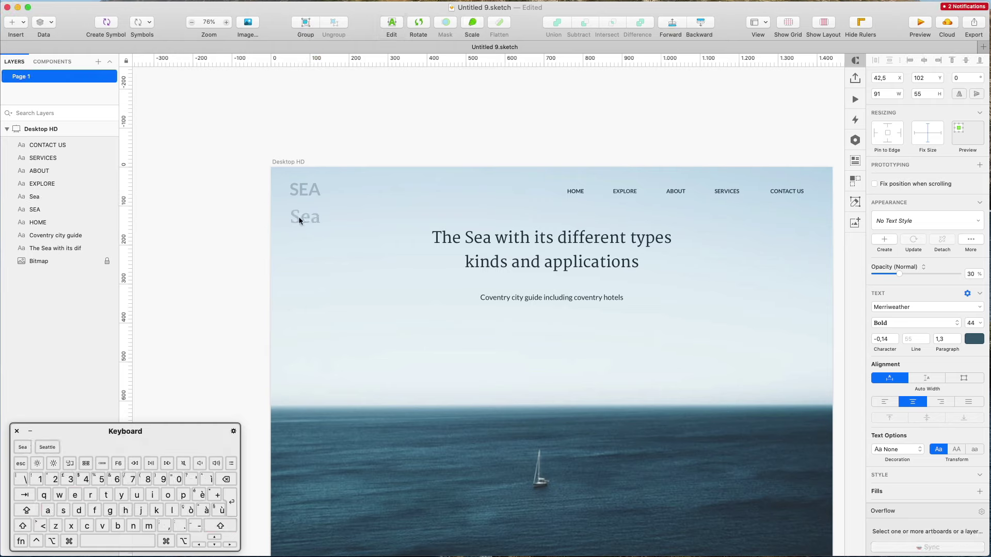
# Step: Move the Sea label beside the SEA label to X 141, Y 34 and extend its text to Sea ventures
pyautogui.moveTo(308, 215); pyautogui.dragTo(343, 189)
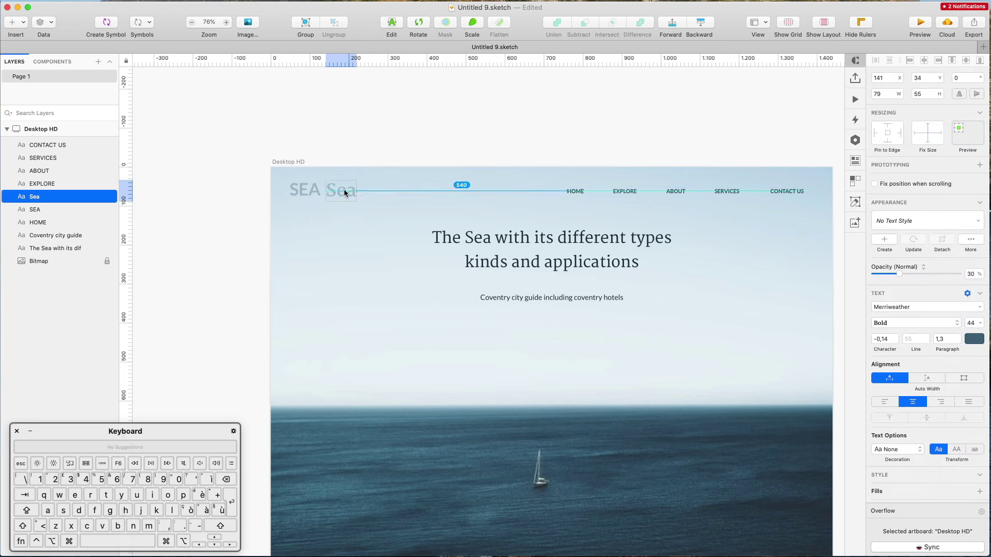
pyautogui.doubleClick(354, 190)
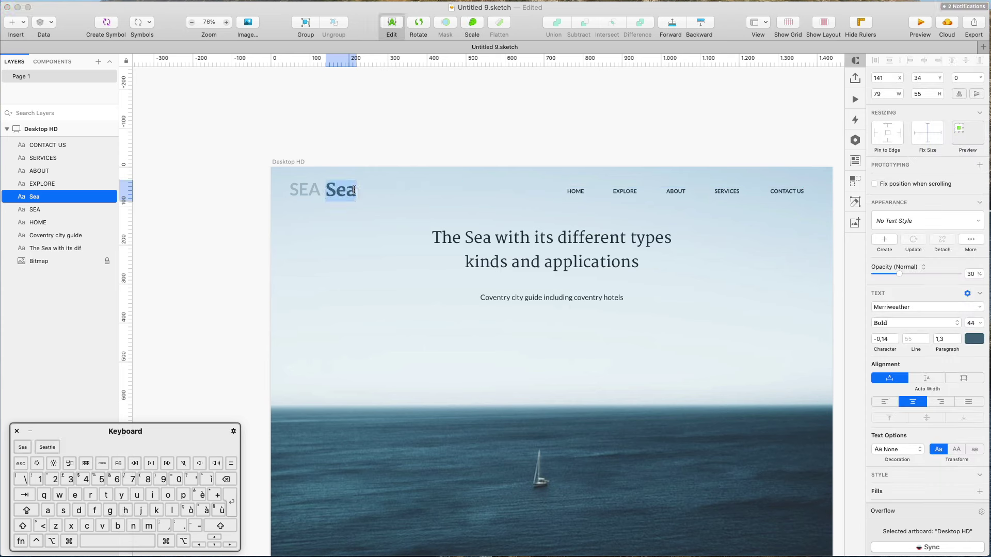
pyautogui.click(354, 190)
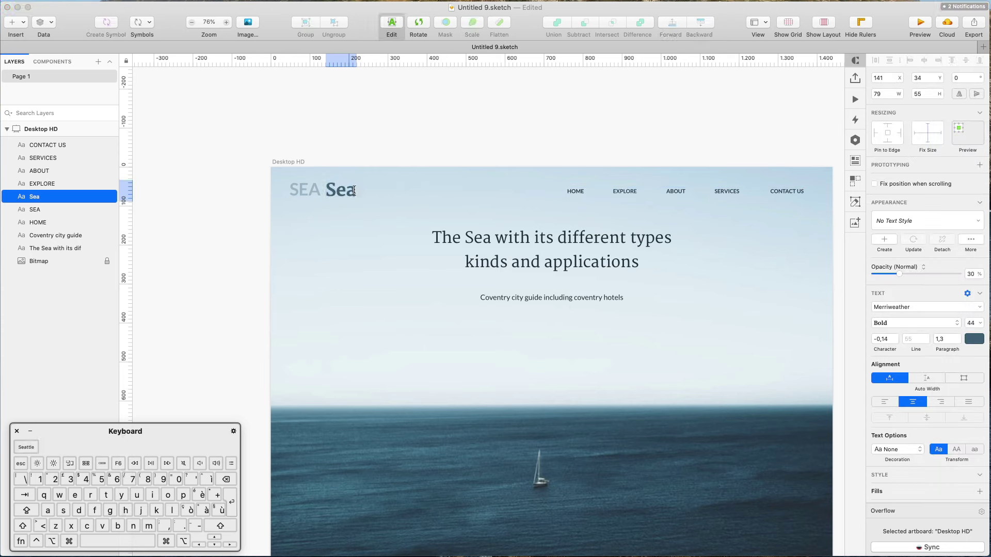
pyautogui.write('ven')
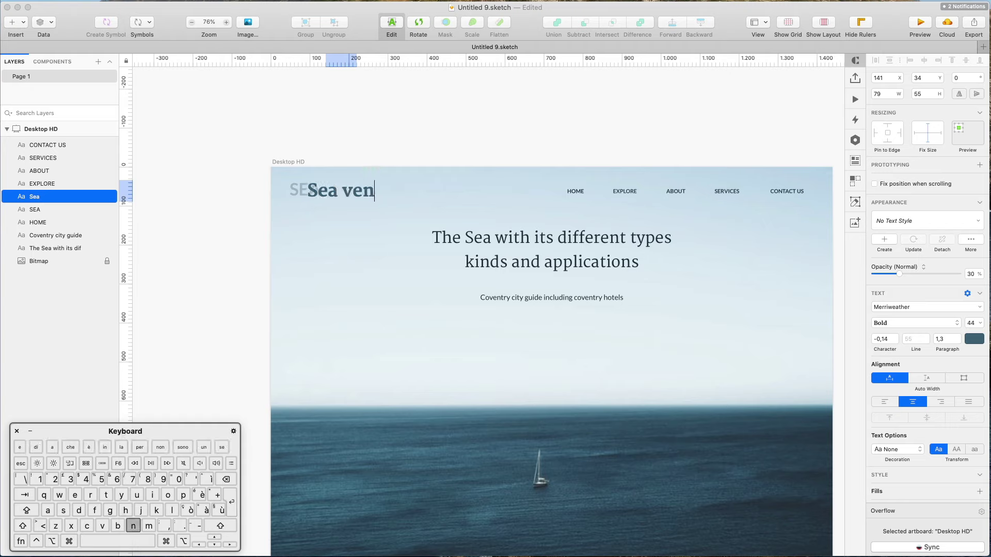
pyautogui.write('tures')
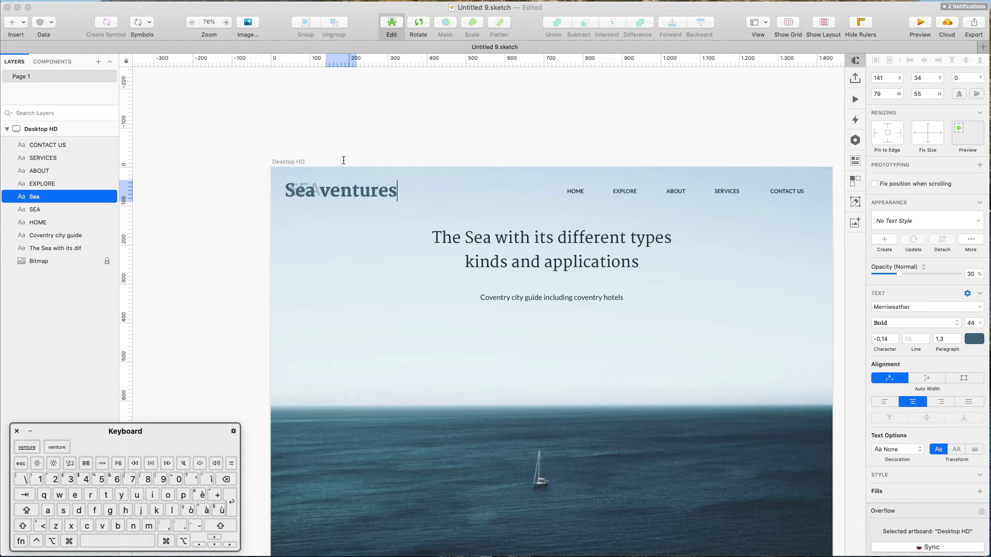
# Step: Move the Sea ventures label to X 191, Y 34, clear of the SEA label, and capitalize its second word as Ventures
pyautogui.click(332, 197)
pyautogui.moveTo(333, 191); pyautogui.dragTo(386, 190)
pyautogui.doubleClick(386, 190)
pyautogui.click(387, 190)
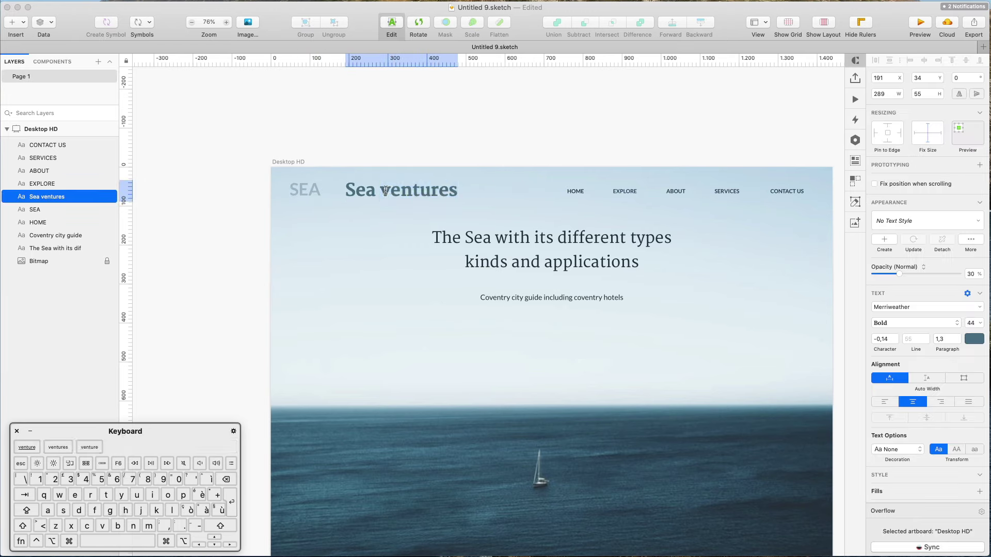
pyautogui.press('BackSpace')
pyautogui.write('V')
pyautogui.click(393, 154)
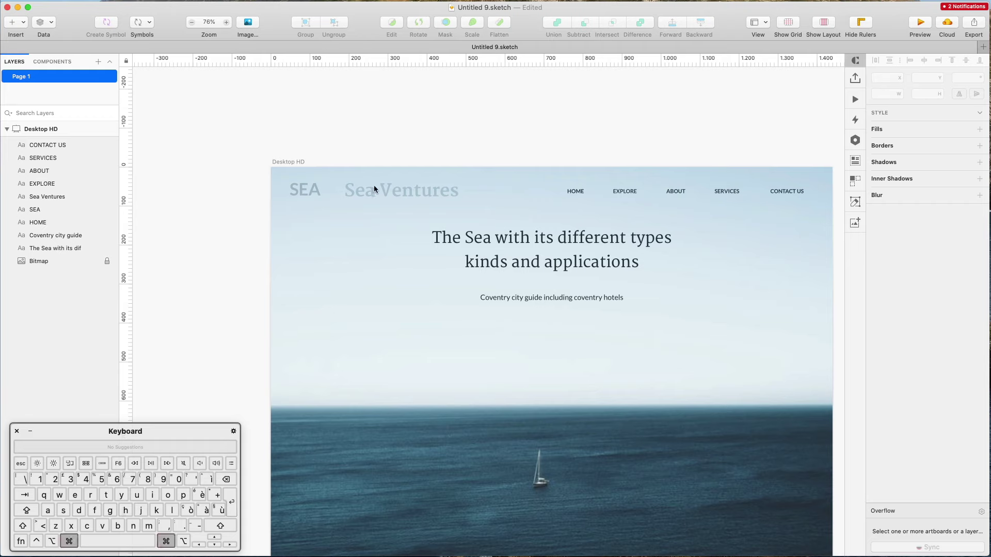
# Step: Undo the capitalization of Ventures and replace the label's whole text with Sea
pyautogui.press('super+z')
pyautogui.press('super+z')
pyautogui.press('super+z')
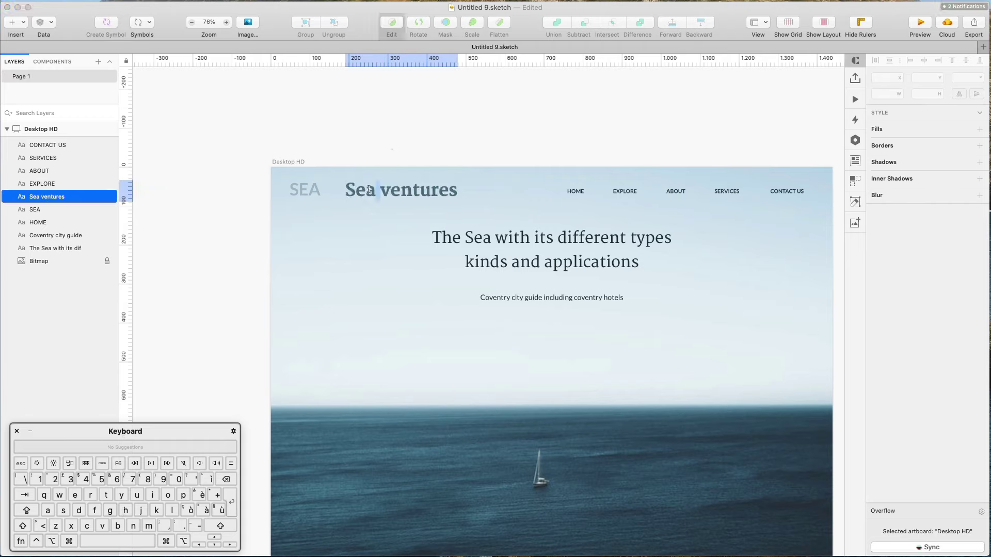
pyautogui.doubleClick(368, 189)
pyautogui.write('Sea')
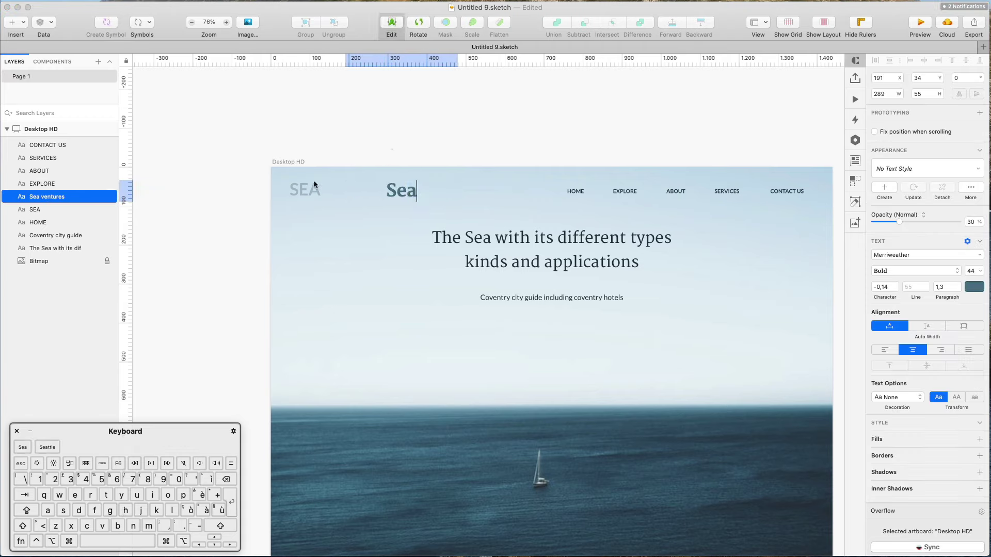
# Step: Delete the original SEA label and put the Merriweather Sea label in its place at X 54, Y 34
pyautogui.click(314, 184)
pyautogui.click(314, 190)
pyautogui.press('Delete')
pyautogui.moveTo(402, 191); pyautogui.dragTo(310, 190)
pyautogui.click(413, 138)
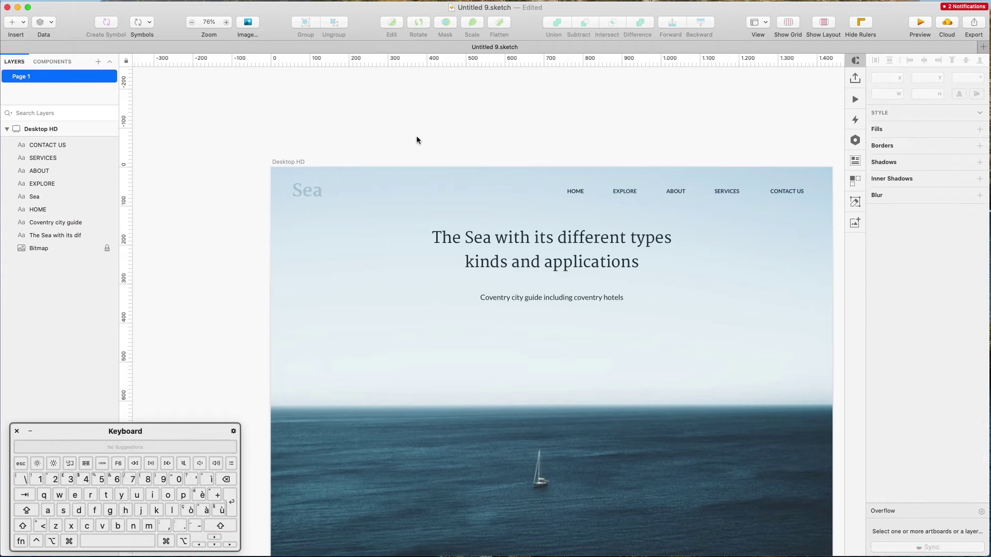
# Step: Shift the headline and the subtitle together 30 px down
pyautogui.scroll(-2, 494, 183)
pyautogui.click(602, 249)
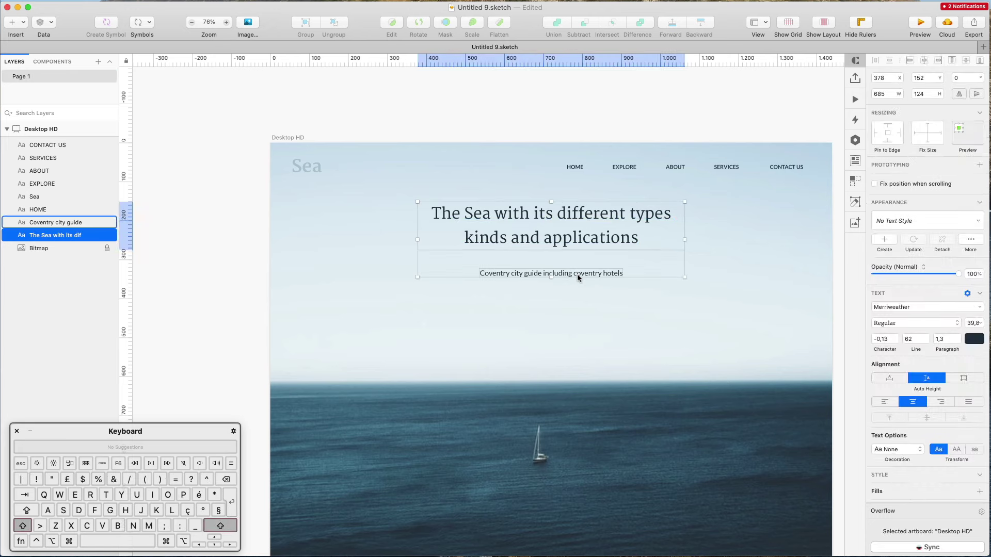
pyautogui.keyDown('shift'); pyautogui.click(578, 278); pyautogui.keyUp('shift')
pyautogui.hotkey('shift', 'Down')
pyautogui.hotkey('shift', 'Down')
pyautogui.hotkey('shift', 'Down')
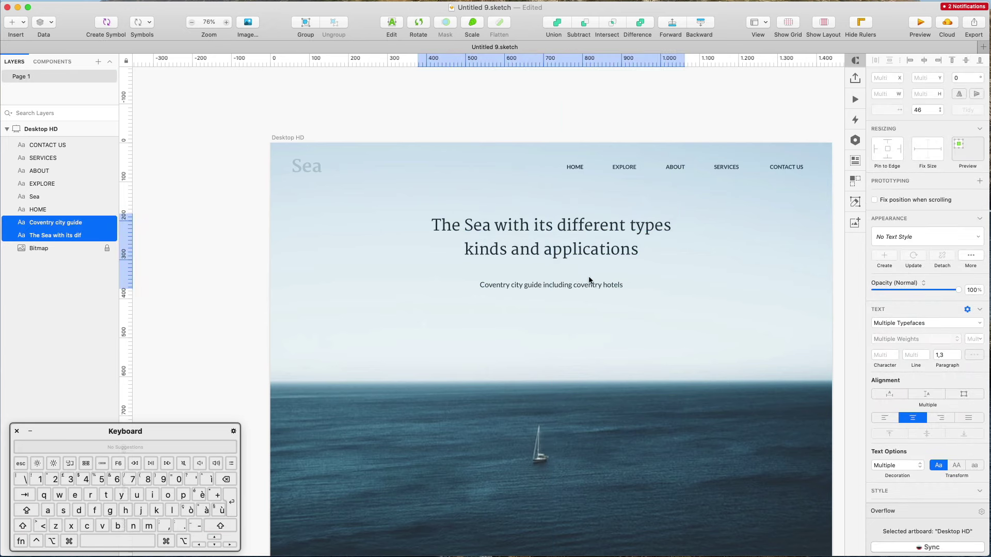
pyautogui.press('Escape')
# Step: Set the opacity of the Sea logo label to 40%
pyautogui.click(310, 167)
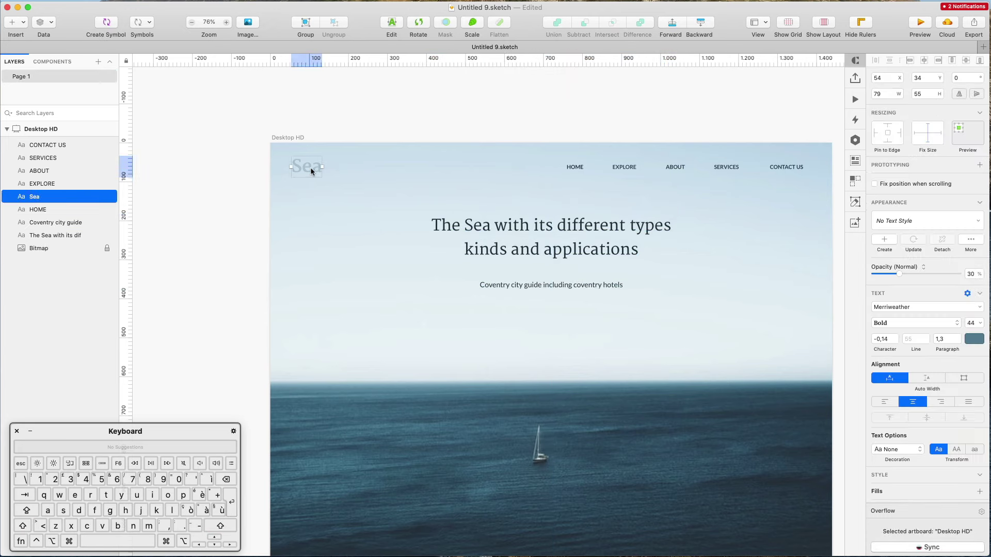
pyautogui.press('4')
pyautogui.press('Escape')
# Step: Duplicate the subtitle straight down to X 537, Y 433 and replace the copy's text with Scroll down
pyautogui.moveTo(520, 285); pyautogui.dragTo(519, 320)
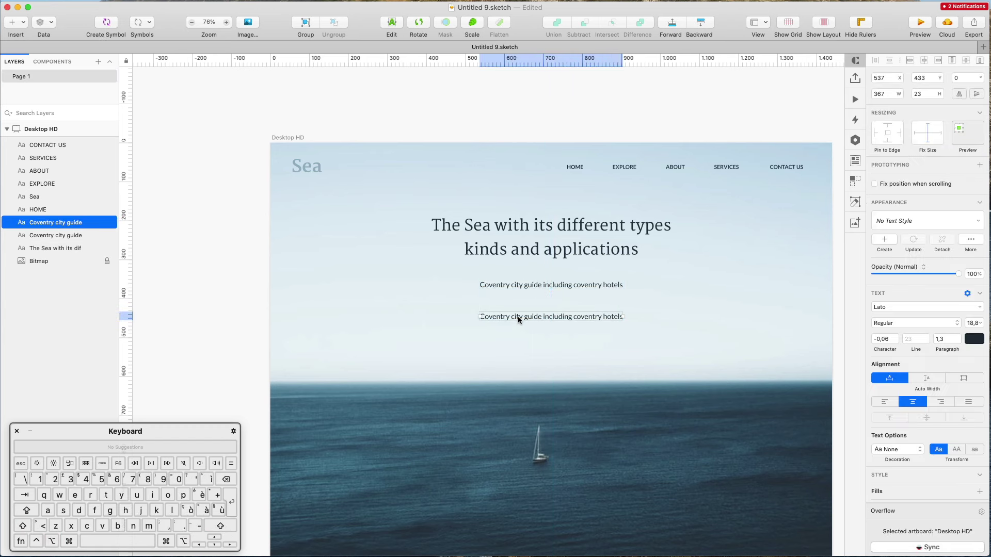
pyautogui.doubleClick(516, 319)
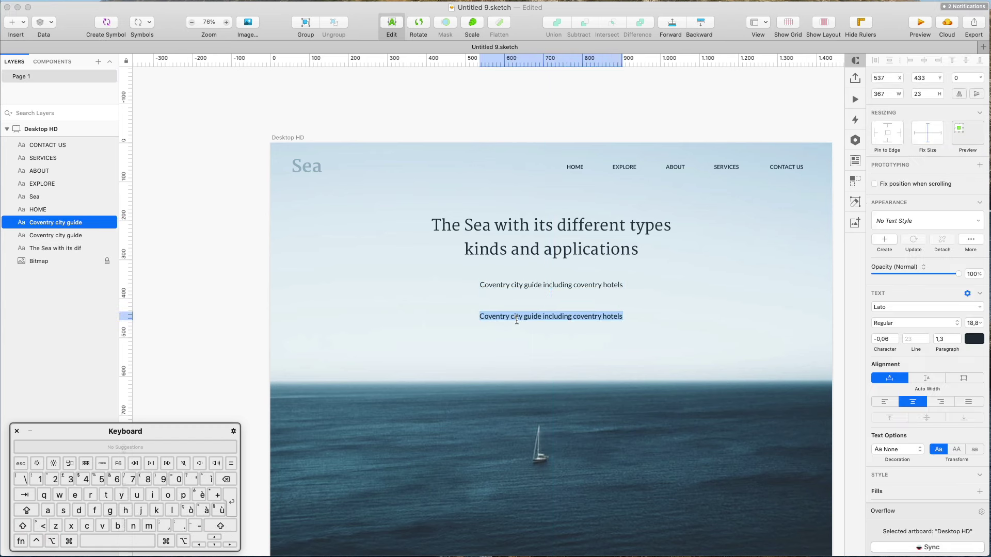
pyautogui.write('S')
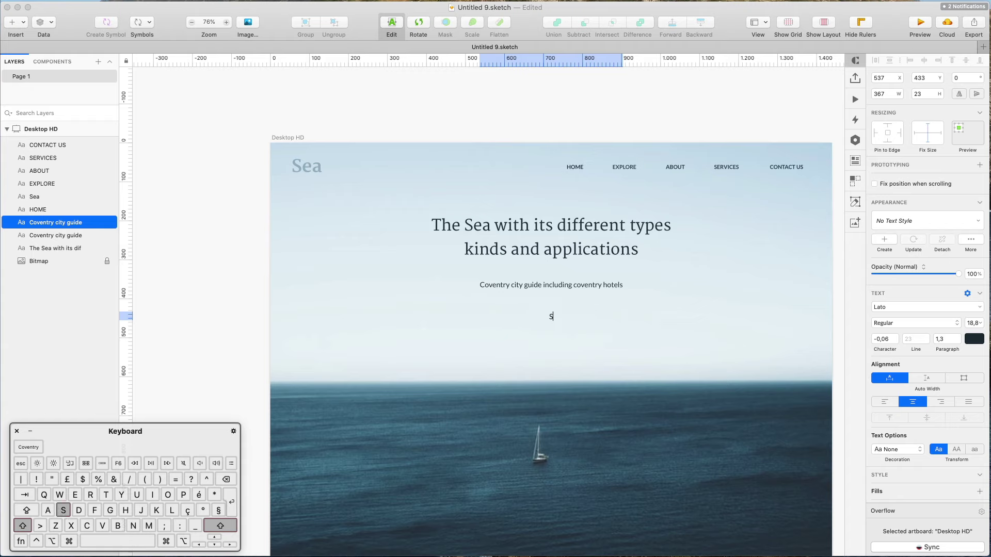
pyautogui.write('croll d')
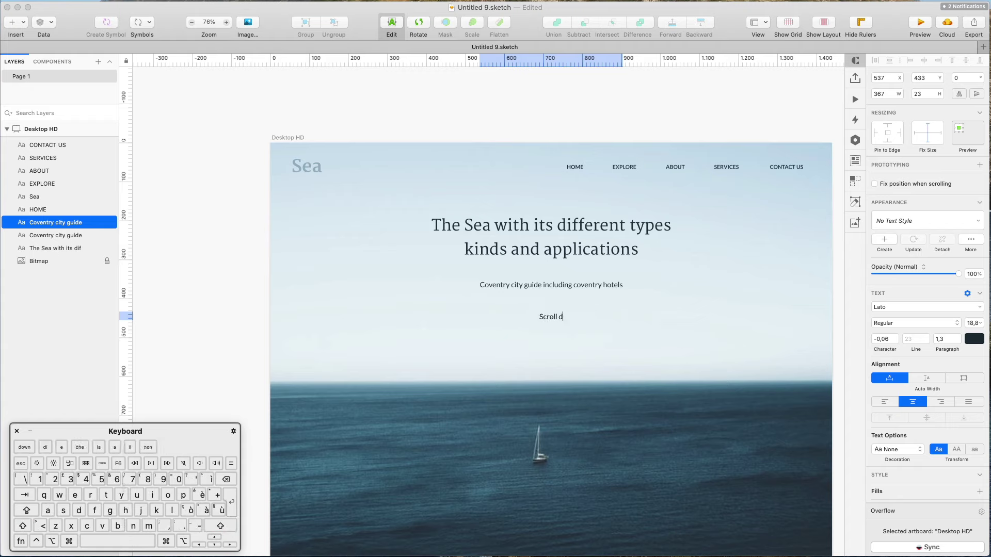
pyautogui.write('own')
pyautogui.click(688, 304)
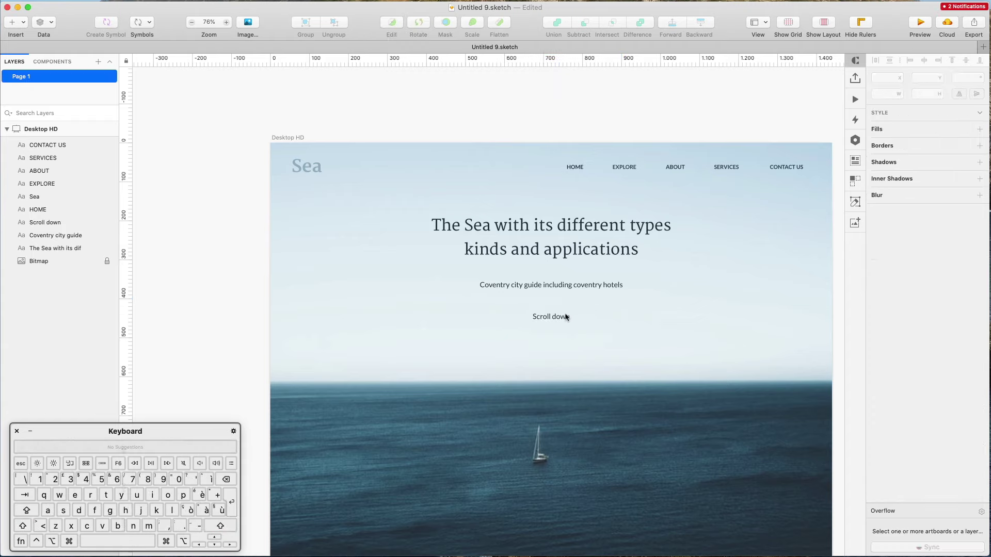
# Step: Move the Scroll down label down to about Y 455 and lower its opacity so it appears grey
pyautogui.click(557, 324)
pyautogui.hotkey('shift', 'Down')
pyautogui.hotkey('shift', 'Down')
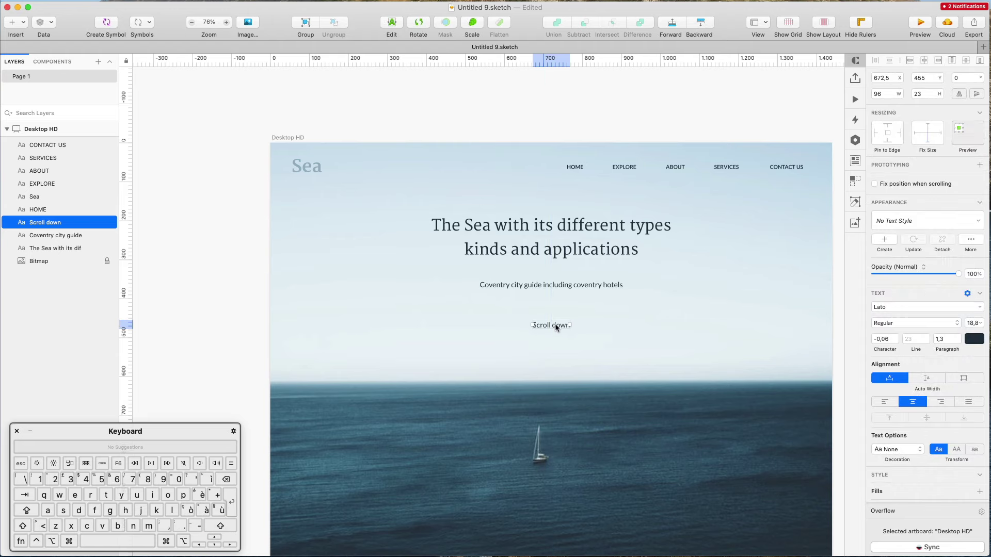
pyautogui.press('Down')
pyautogui.click(617, 319)
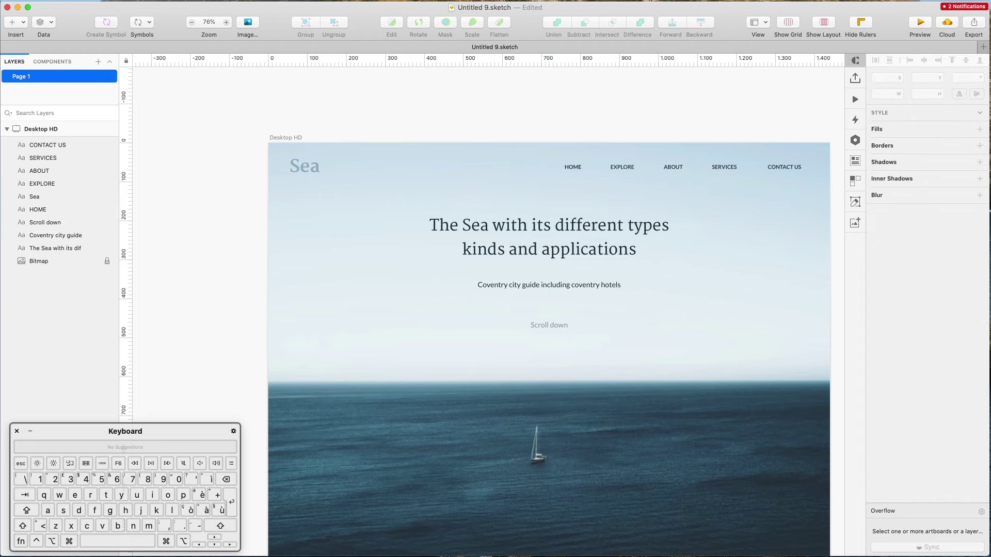
# Step: Switch to the IconJar app and bring its window with the arrow icons fully into view over the artboard
pyautogui.press('super+Tab')
pyautogui.hscroll(5, 413, 78)
pyautogui.scroll(-1, 413, 77)
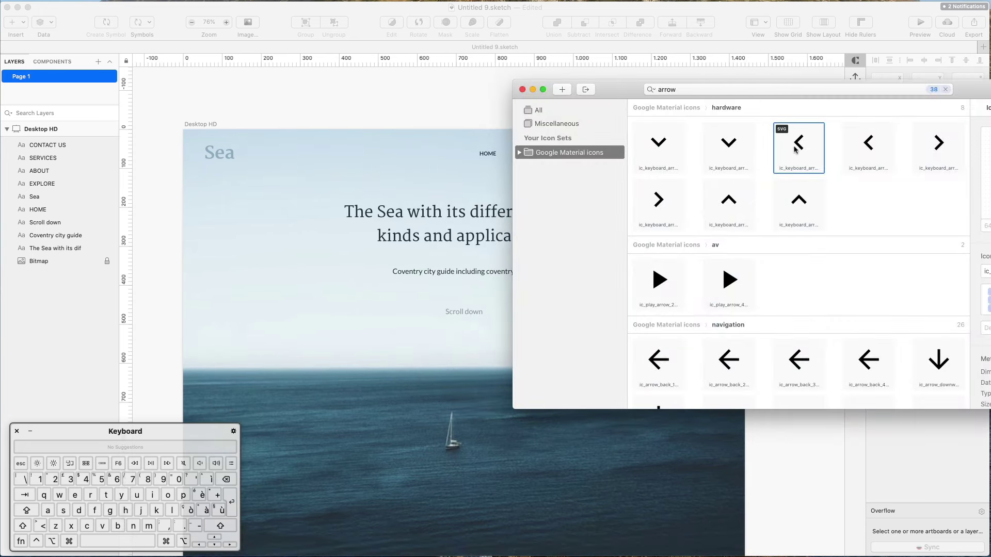
pyautogui.scroll(-1, 653, 144)
pyautogui.moveTo(967, 95); pyautogui.dragTo(741, 140)
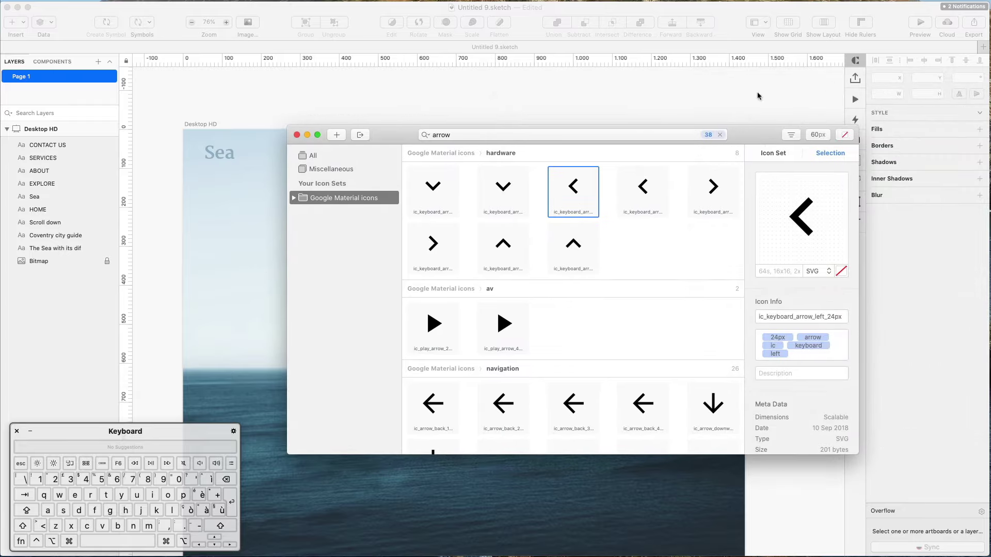
pyautogui.scroll(1, 759, 112)
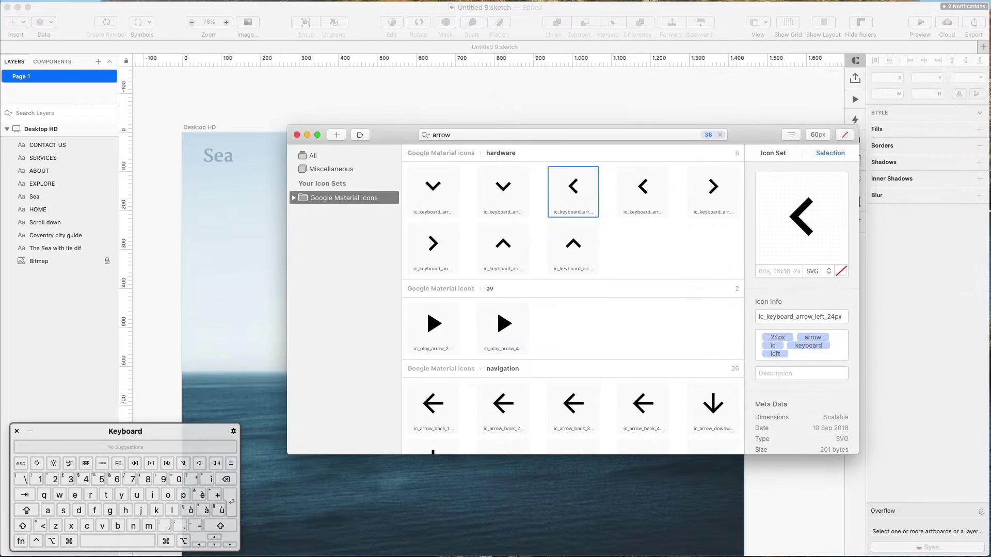
# Step: Switch to the browser, search for icon jar, view the IconJar home page at geticonjar.com and return to Sketch
pyautogui.press('super+Tab')
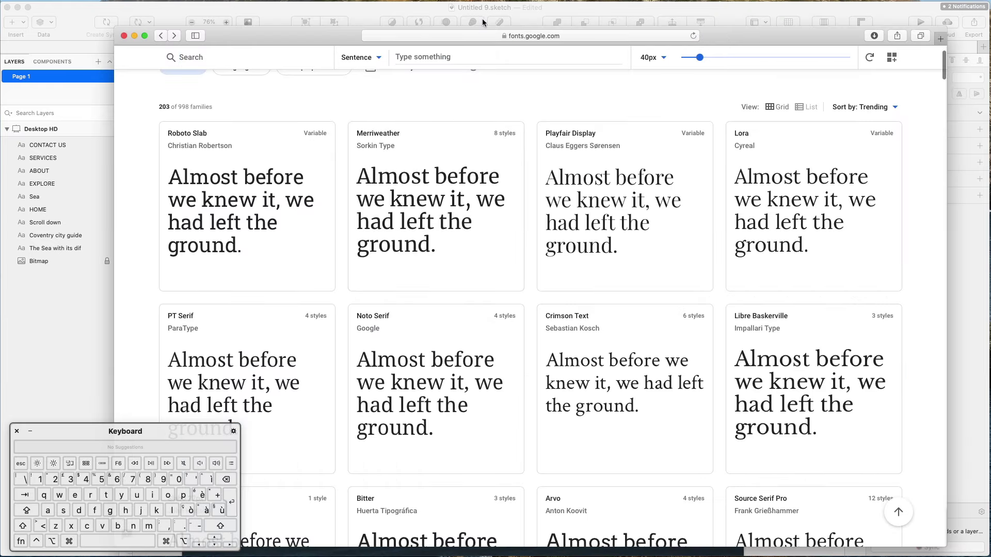
pyautogui.click(640, 37)
pyautogui.write('icon jar')
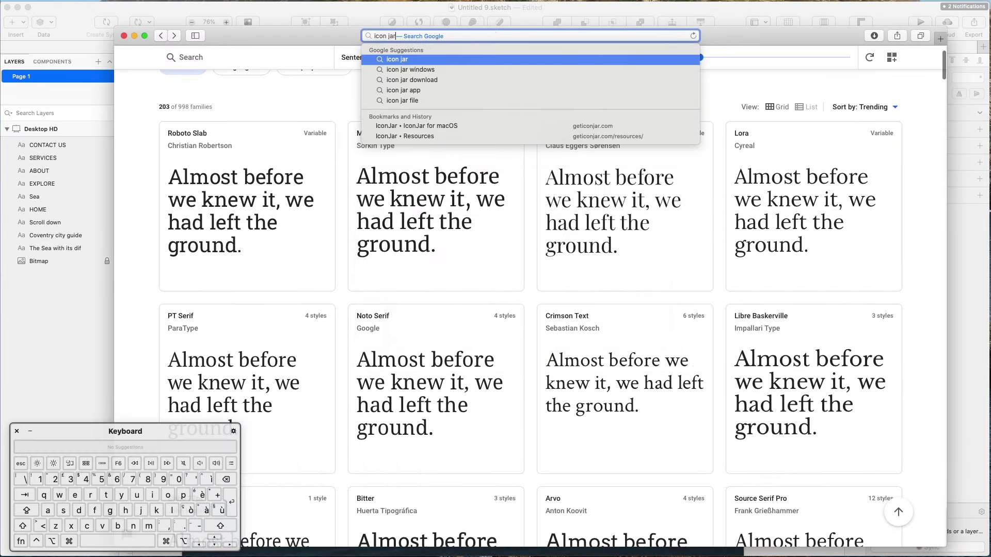
pyautogui.press('Return')
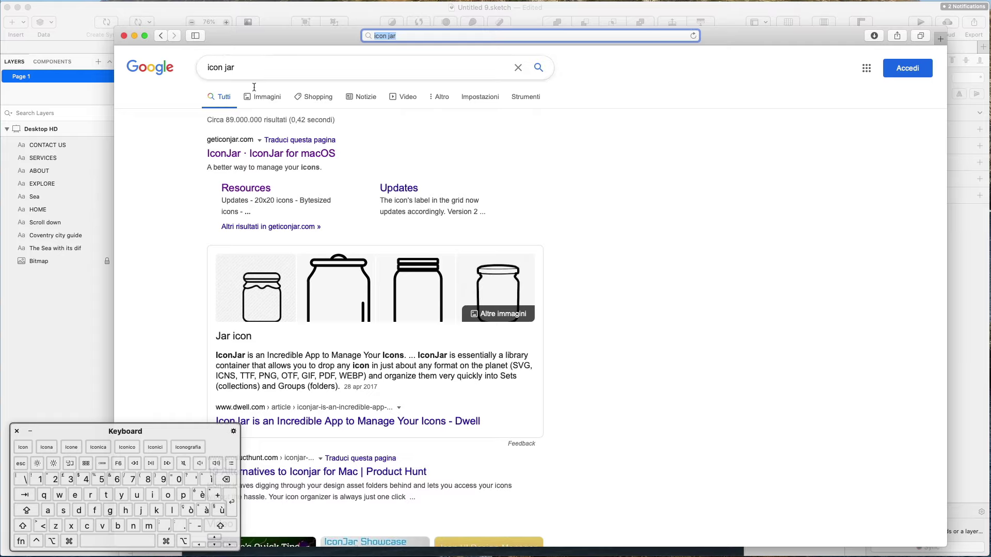
pyautogui.click(258, 154)
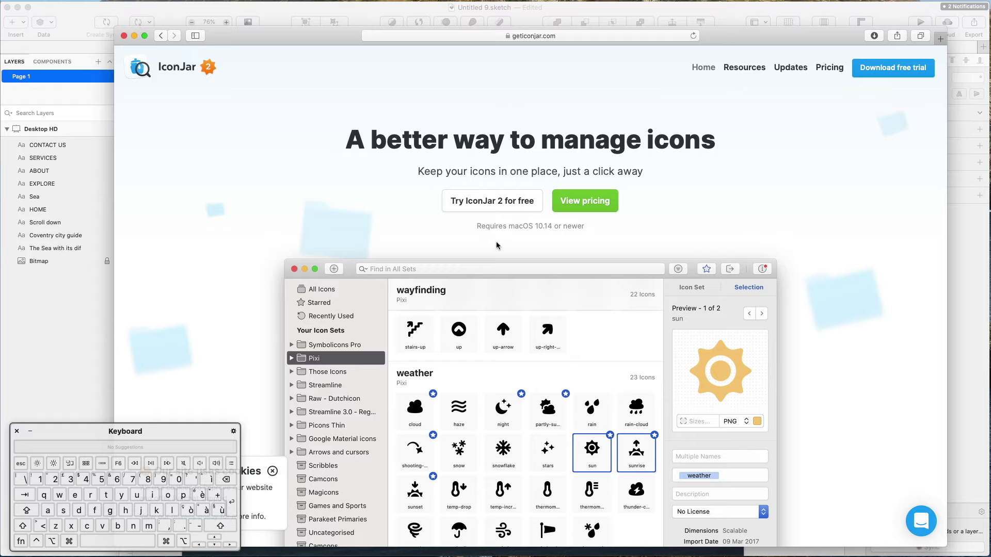
pyautogui.scroll(-2, 423, 232)
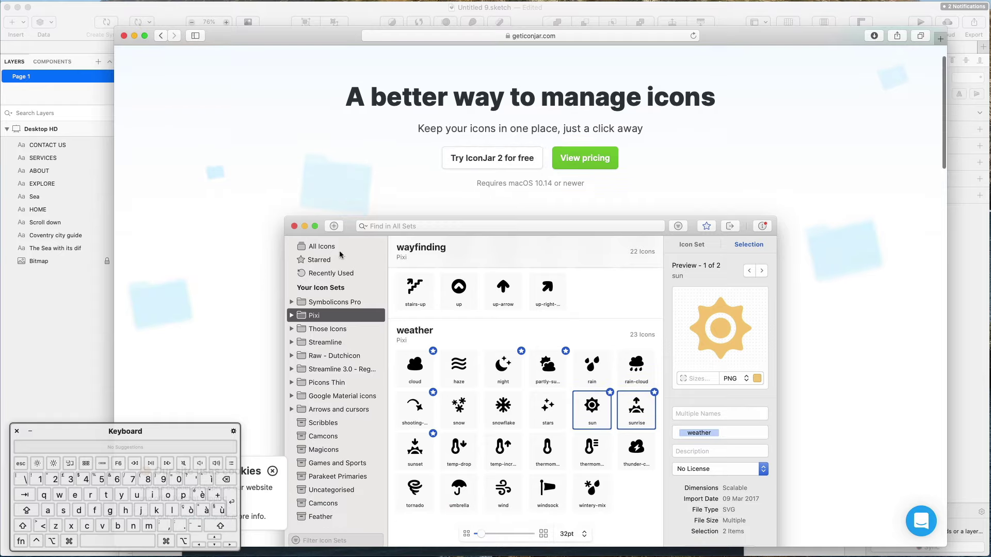
pyautogui.scroll(-2, 340, 196)
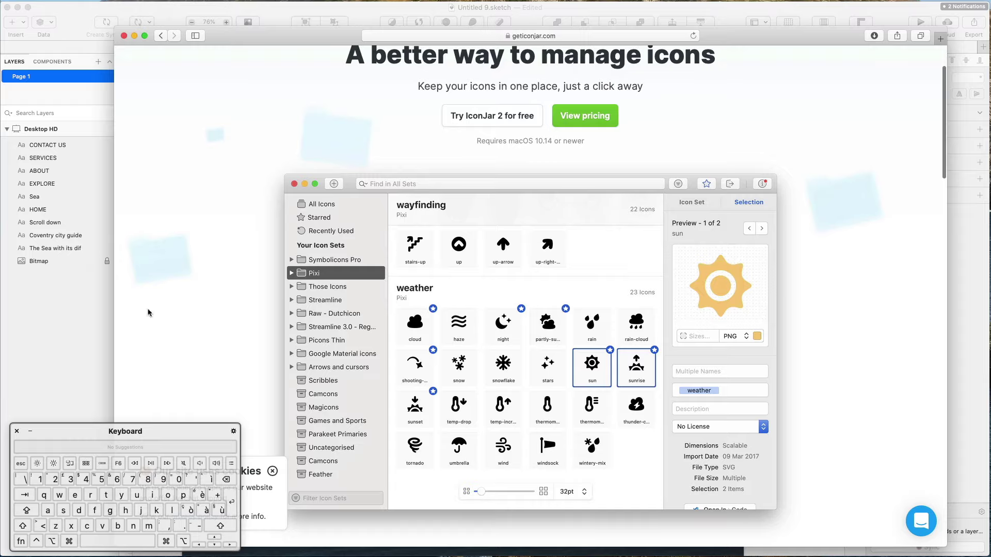
pyautogui.click(81, 357)
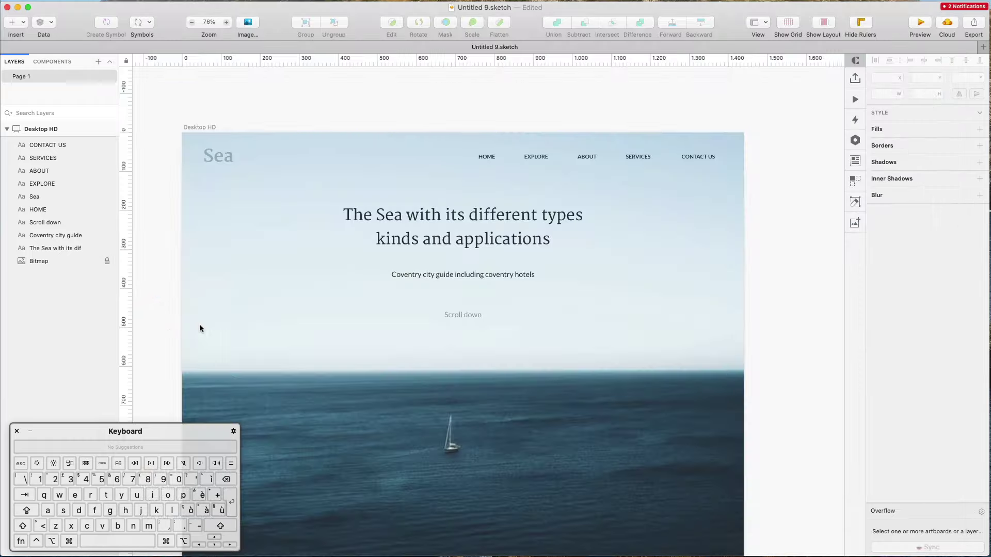
# Step: Insert the 48px keyboard arrow-down icon from IconJar just below the Scroll down label at X 696, Y 491
pyautogui.click(590, 546)
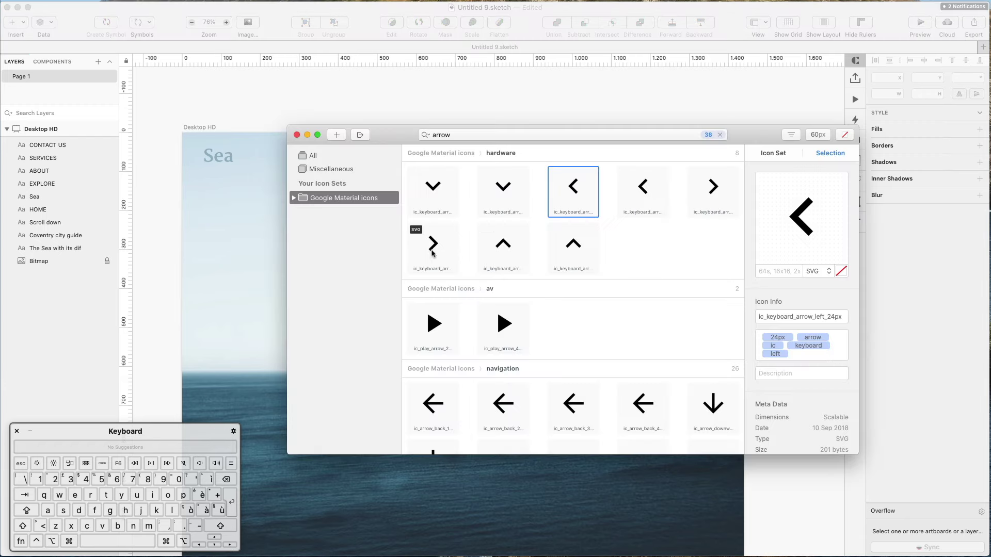
pyautogui.moveTo(503, 189)
pyautogui.mouseDown()
pyautogui.moveTo(497, 211)
pyautogui.moveTo(346, 288)
pyautogui.moveTo(464, 330)
pyautogui.moveTo(462, 340)
pyautogui.mouseUp()
pyautogui.scroll(5, 464, 330)
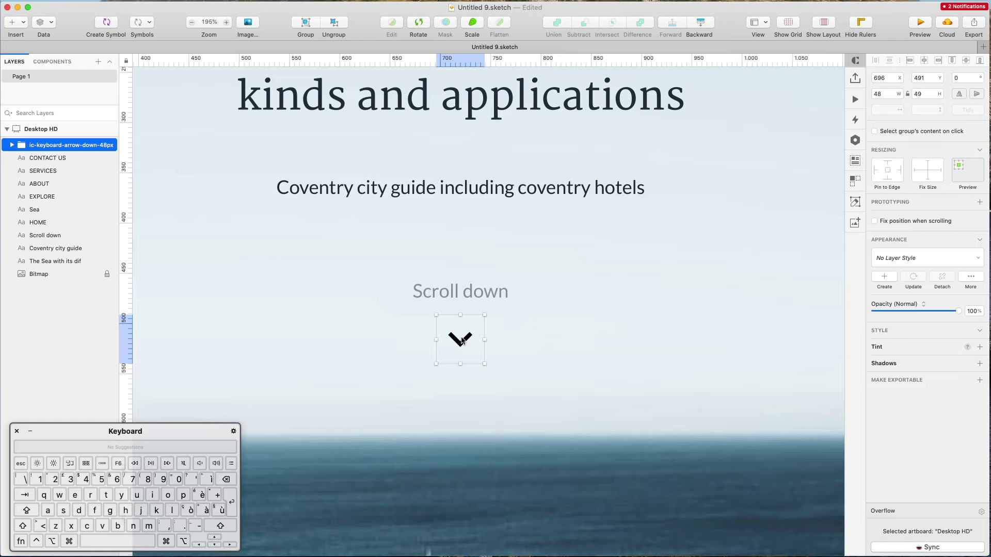
# Step: Ungroup the arrow-down icon and delete its square bounding path, keeping only the arrow path selected
pyautogui.press('shift+super+g')
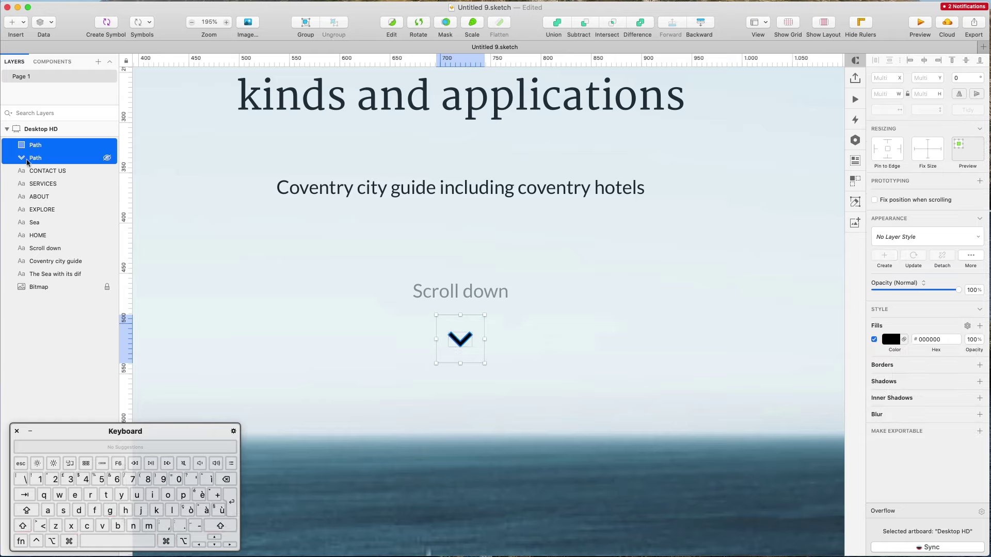
pyautogui.click(43, 148)
pyautogui.press('Delete')
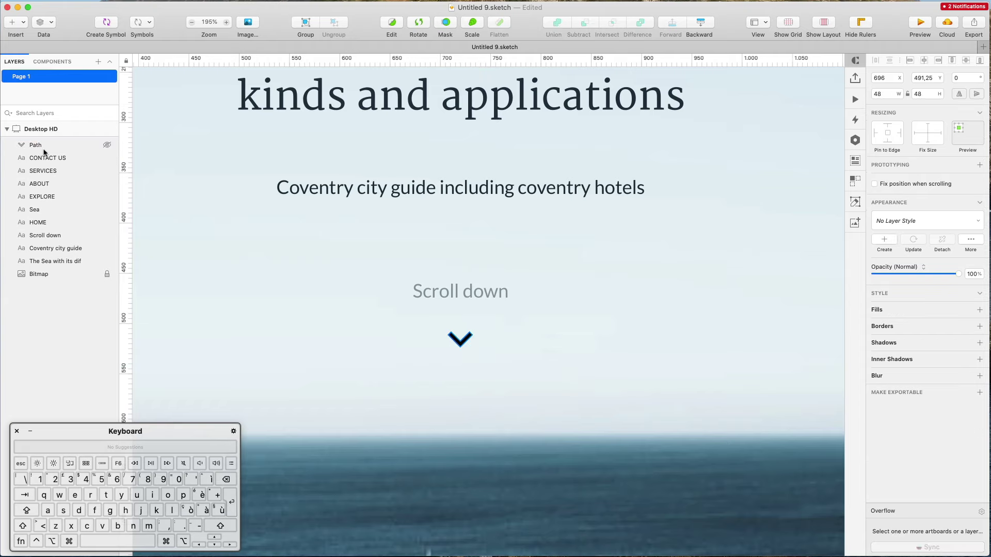
pyautogui.click(43, 146)
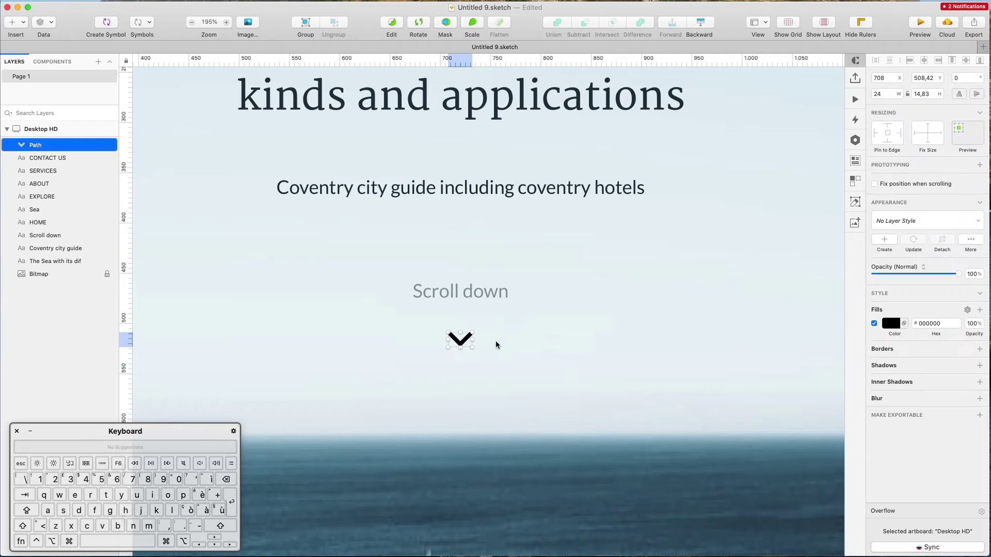
# Step: Change the arrow's fill to the grey #839097 sampled from the Scroll down label
pyautogui.click(887, 322)
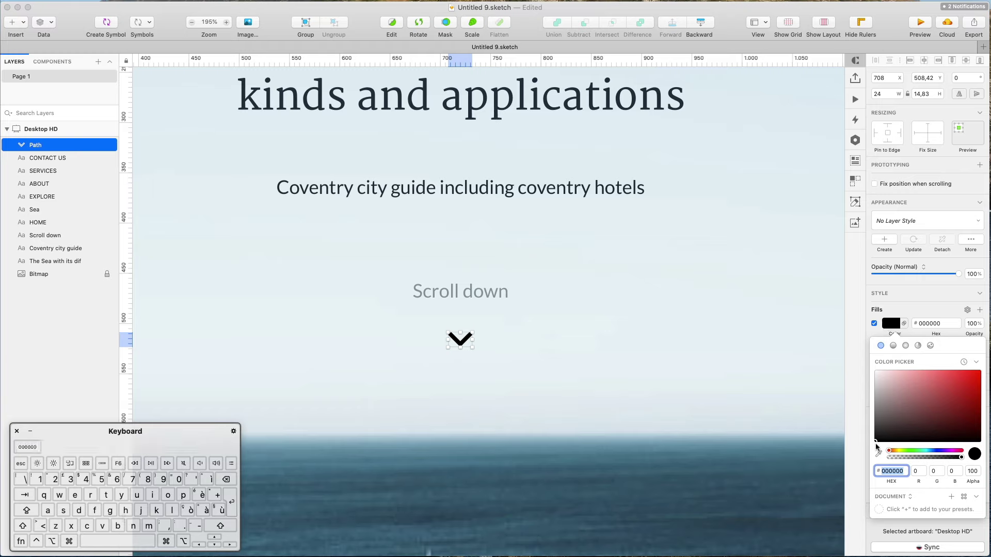
pyautogui.hotkey('ctrl', 'c')
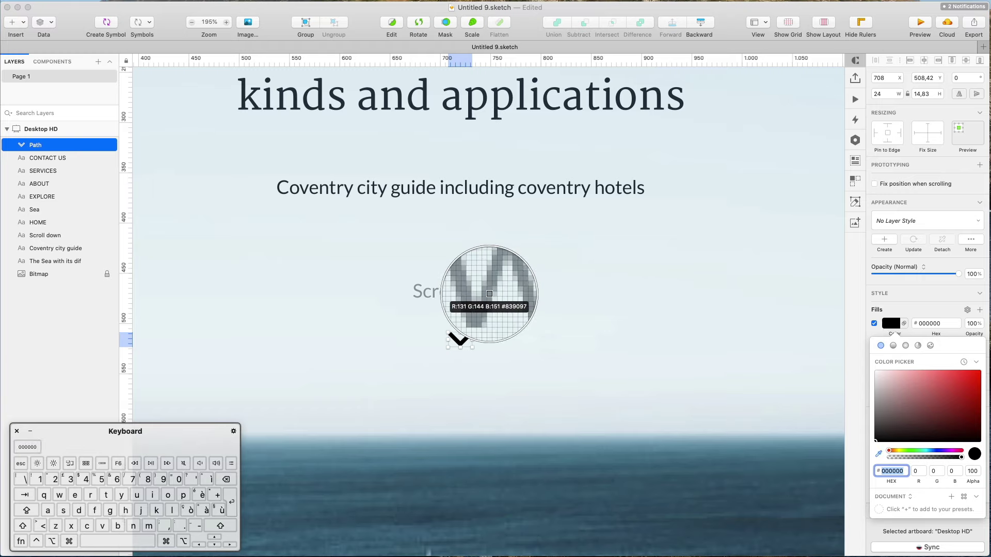
pyautogui.click(488, 296)
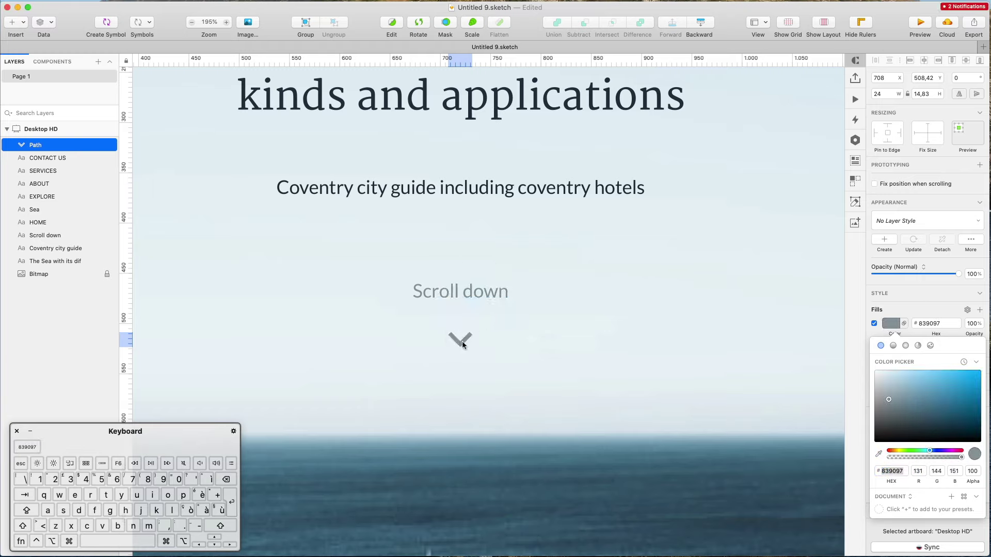
# Step: Move the arrow up to Y 493 under the Scroll down label and scale it from its center to 17 × 10
pyautogui.moveTo(462, 340); pyautogui.dragTo(467, 333)
pyautogui.press('super+k')
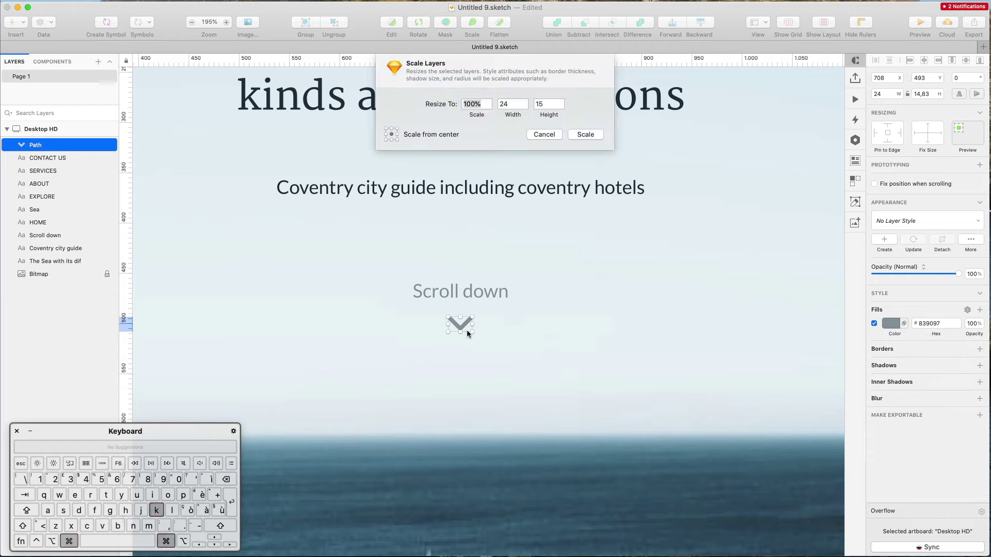
pyautogui.hotkey('shift', 'Down')
pyautogui.hotkey('shift', 'Down')
pyautogui.hotkey('shift', 'Down')
pyautogui.hotkey('shift', 'Down')
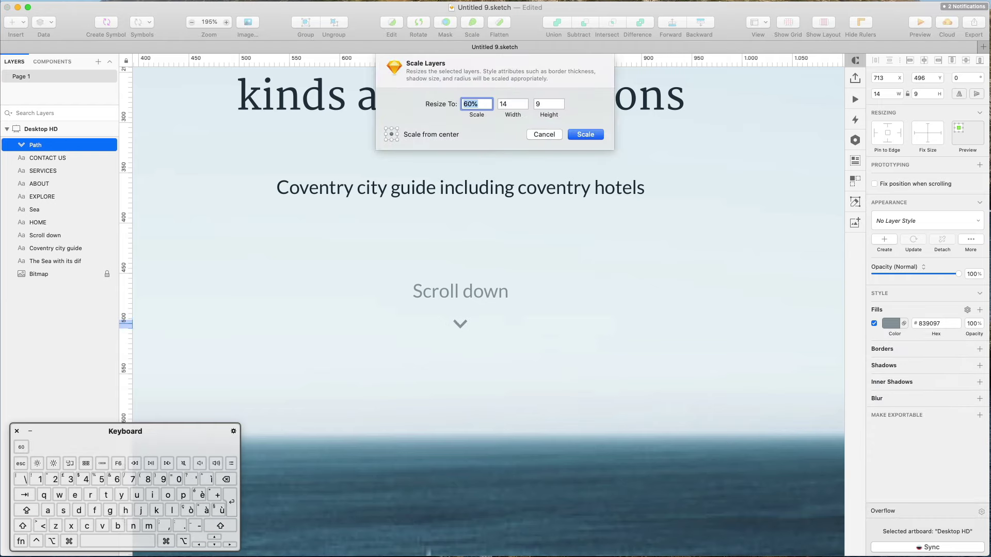
pyautogui.press('Return')
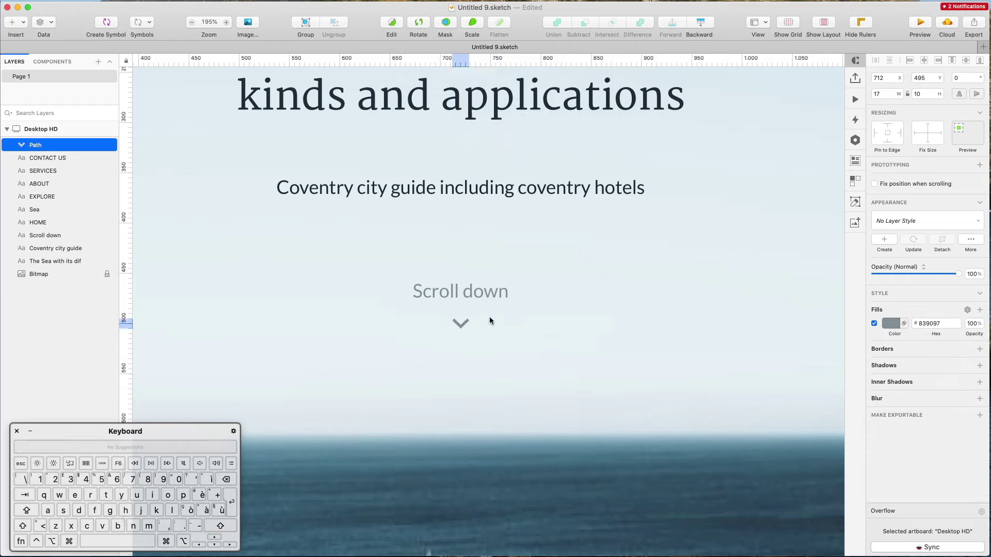
# Step: Duplicate the arrow straight down to Y 510 and set the opacity of both arrows to 30%
pyautogui.keyDown('alt'); pyautogui.keyDown('shift'); pyautogui.moveTo(466, 326); pyautogui.dragTo(463, 341); pyautogui.keyUp('shift'); pyautogui.keyUp('alt')
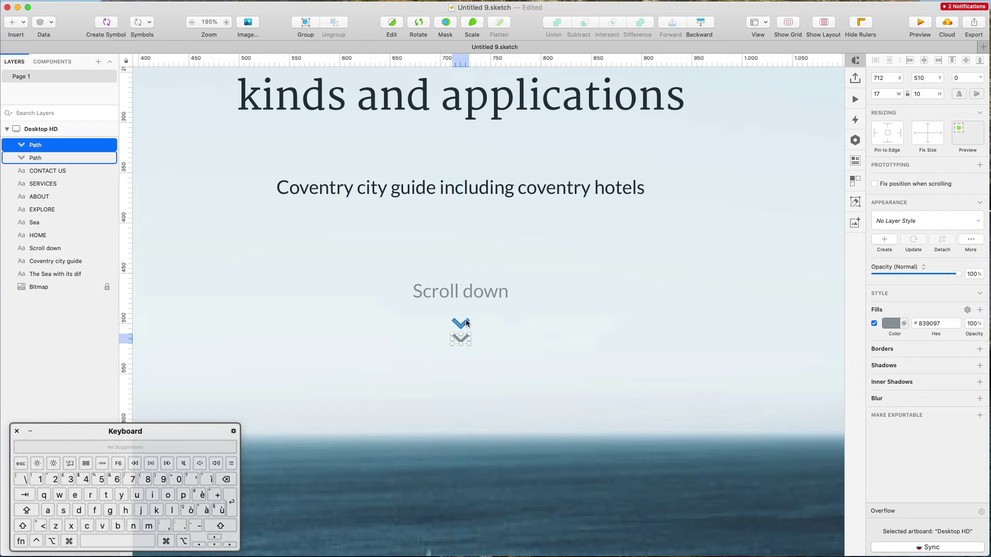
pyautogui.keyDown('shift'); pyautogui.click(466, 323); pyautogui.keyUp('shift')
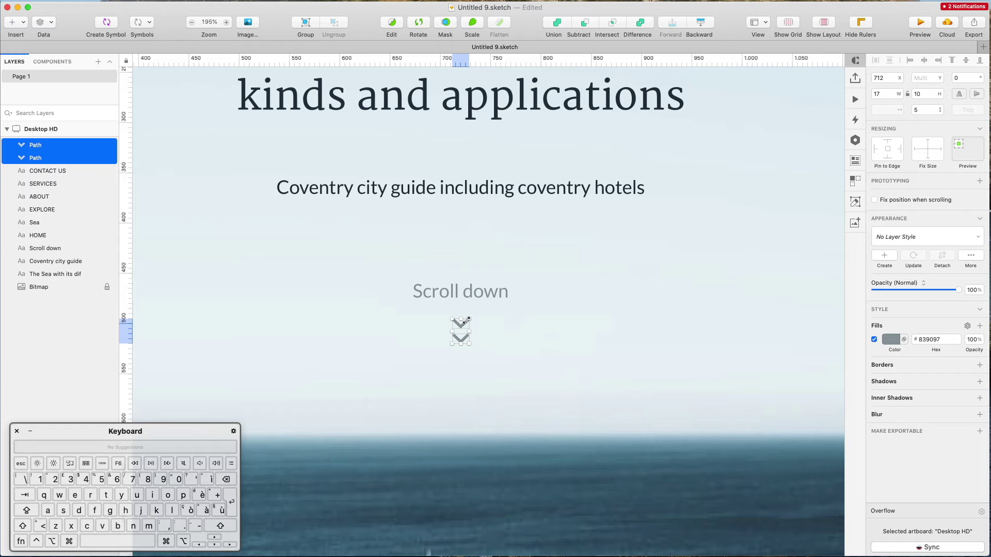
pyautogui.press('2')
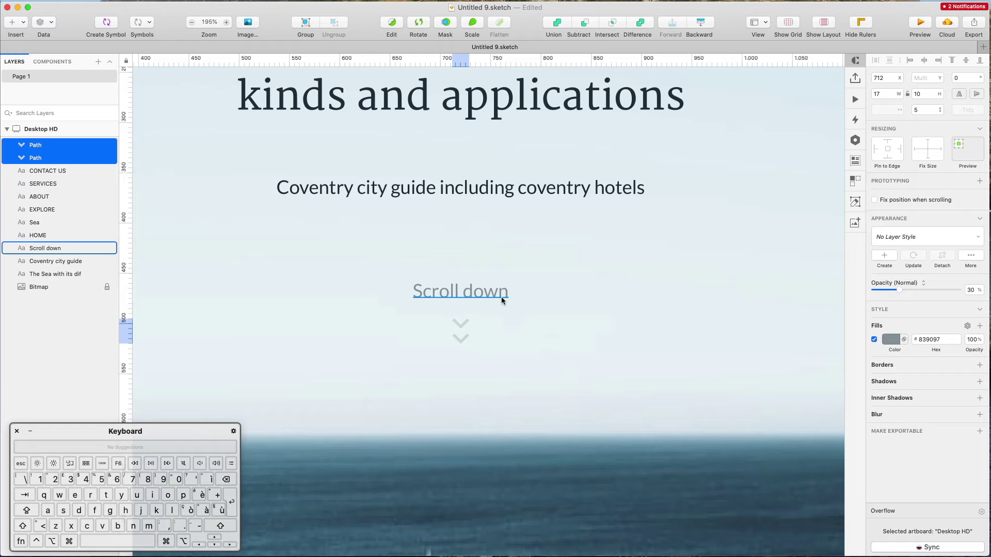
# Step: Group the two arrows and nudge the group down to Y 499
pyautogui.press('super+g')
pyautogui.scroll(-5, 509, 277)
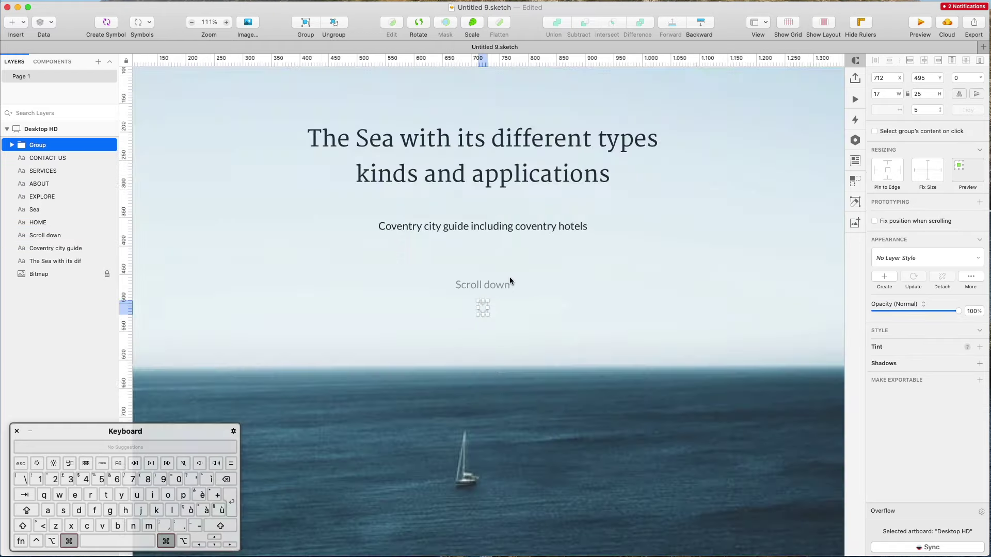
pyautogui.press('Down')
pyautogui.scroll(-5, 509, 276)
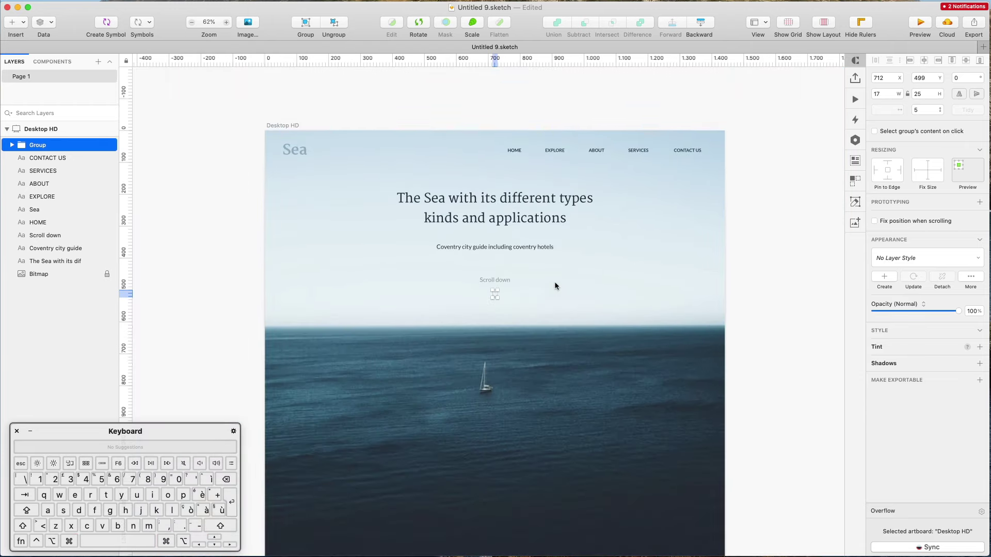
# Step: Move the upper arrow inside the group down to Y 501, leaving a gap of 3 between the arrows
pyautogui.scroll(5, 645, 255)
pyautogui.click(281, 340)
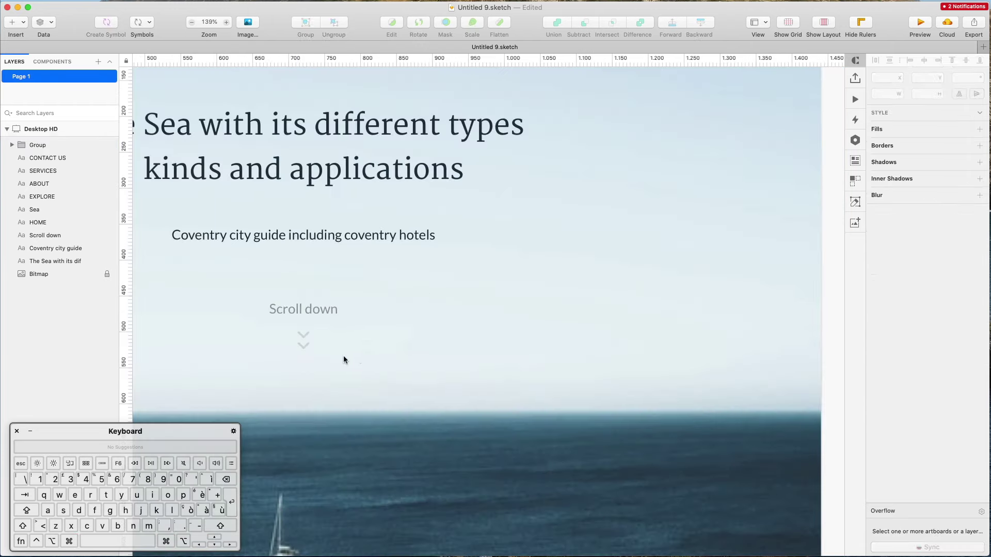
pyautogui.press('super')
pyautogui.keyDown('super'); pyautogui.click(304, 338); pyautogui.keyUp('super')
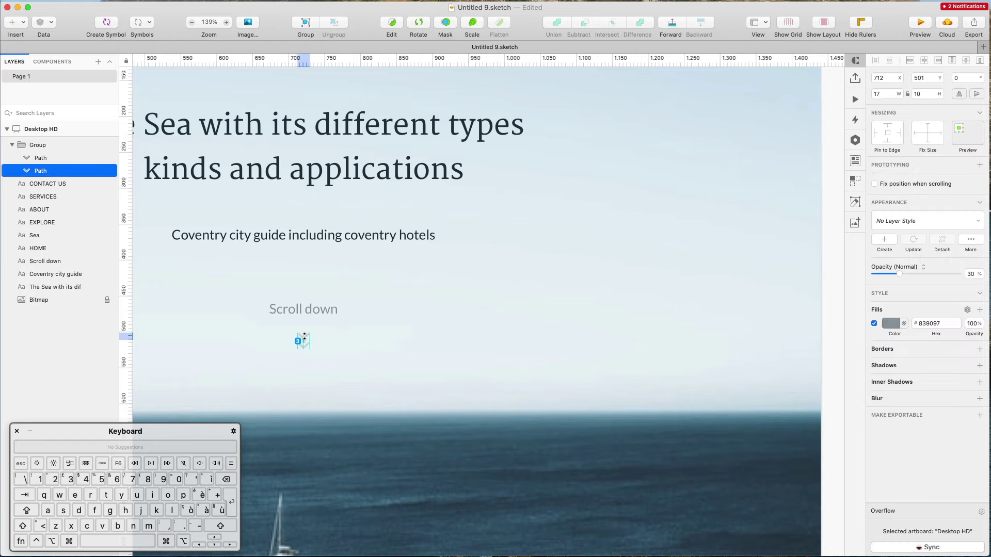
pyautogui.click(506, 330)
pyautogui.scroll(-5, 506, 330)
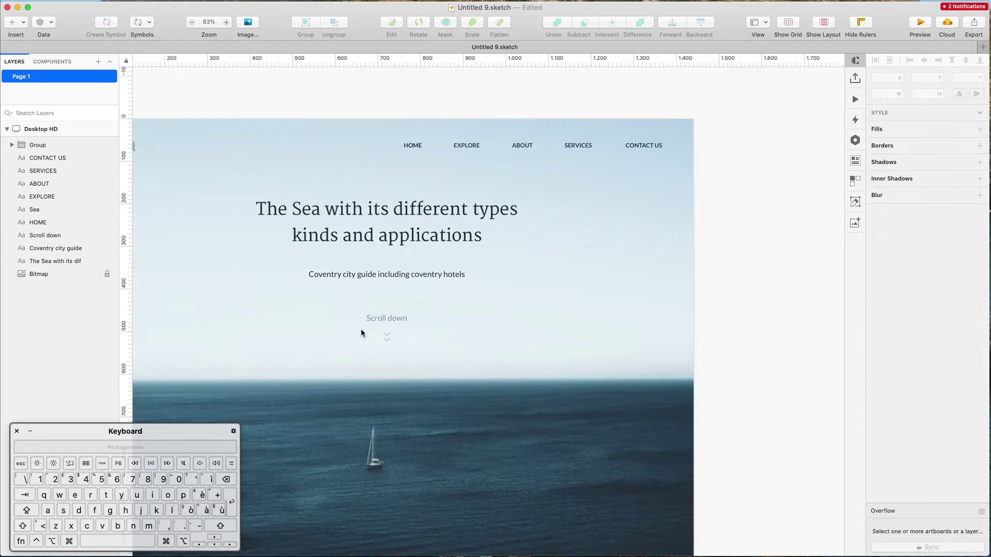
# Step: Move the Scroll down label below the double-arrow group and shift the arrow group up to Y 498
pyautogui.click(388, 338)
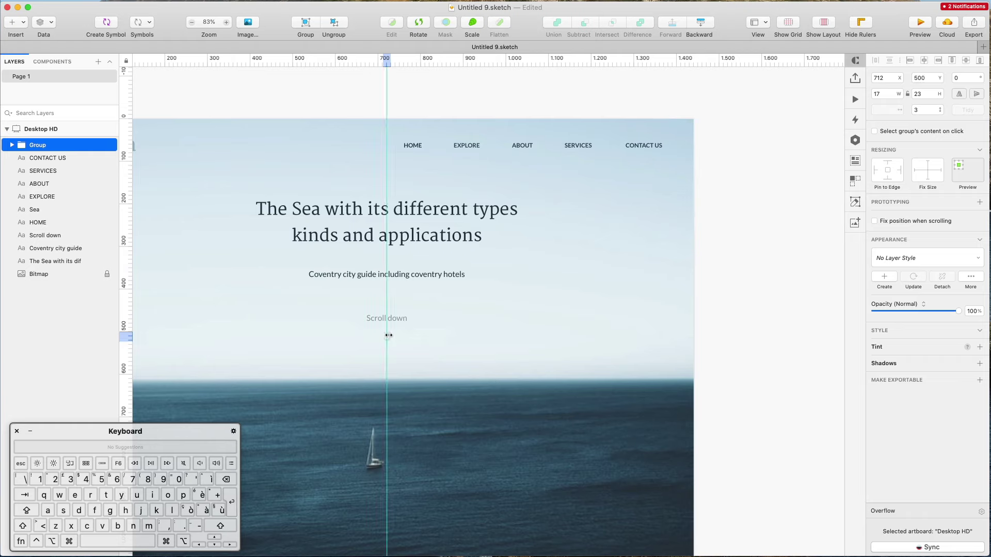
pyautogui.moveTo(395, 319); pyautogui.dragTo(397, 357)
pyautogui.keyDown('shift'); pyautogui.click(388, 335); pyautogui.keyUp('shift')
pyautogui.click(388, 334)
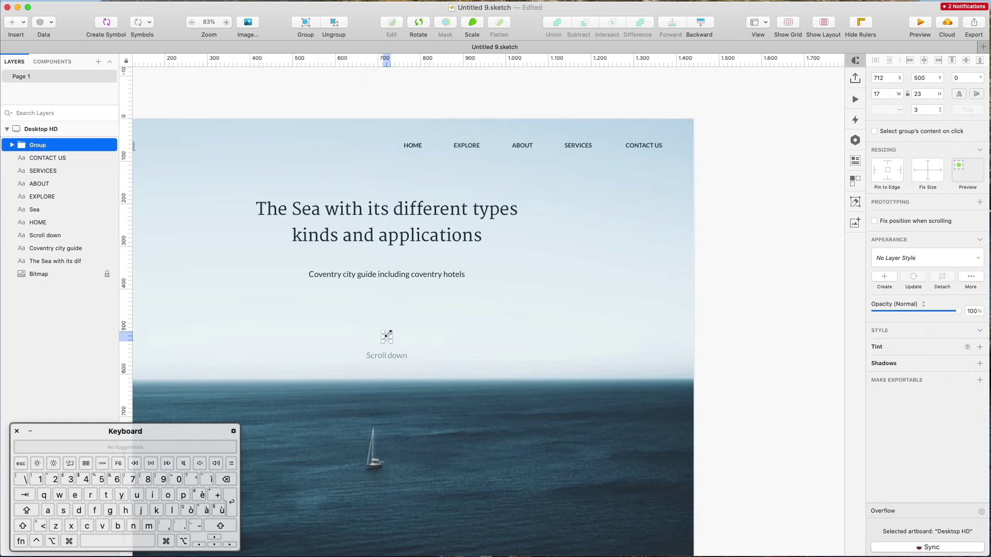
pyautogui.click(808, 319)
pyautogui.scroll(-5, 763, 285)
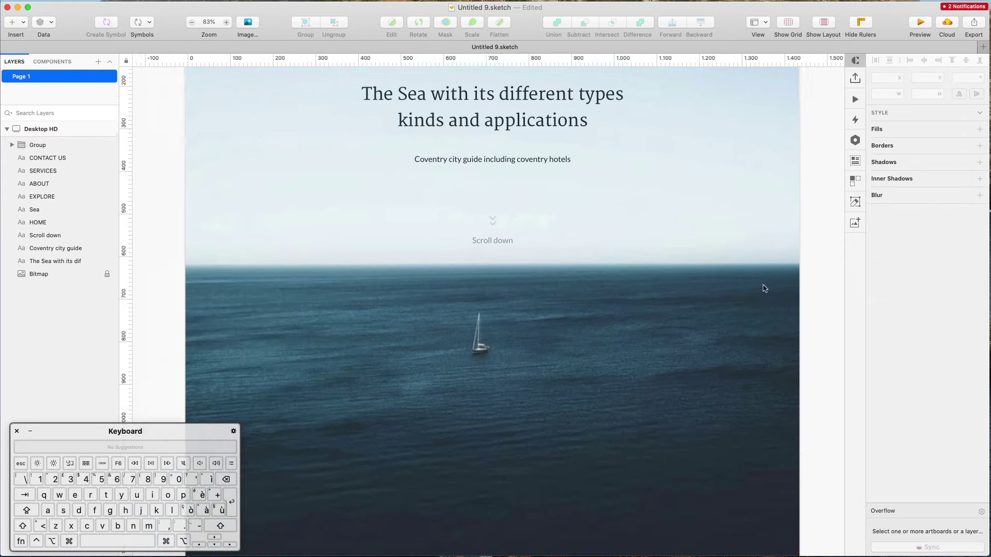
pyautogui.scroll(-3, 734, 250)
pyautogui.scroll(3, 732, 250)
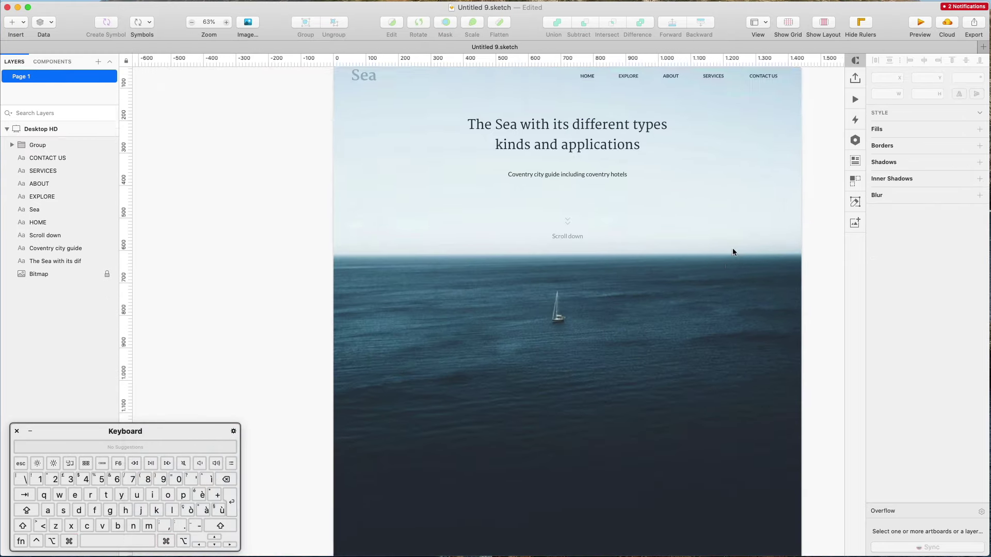
pyautogui.click(550, 277)
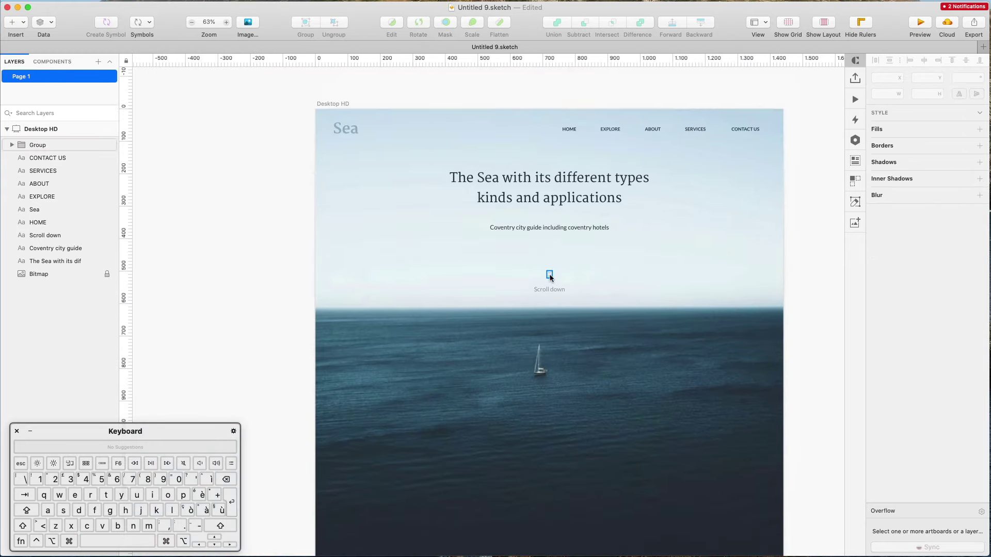
# Step: Select both arrow paths inside the group and set their opacity to 40%
pyautogui.scroll(5, 586, 267)
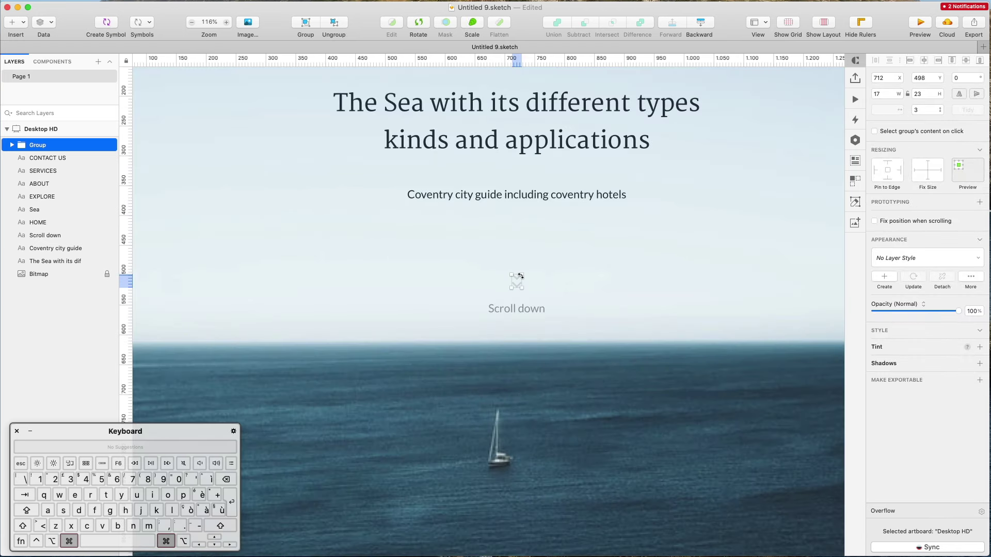
pyautogui.keyDown('super'); pyautogui.click(517, 283); pyautogui.keyUp('super')
pyautogui.keyDown('shift'); pyautogui.keyDown('super'); pyautogui.click(517, 287); pyautogui.keyUp('super'); pyautogui.keyUp('shift')
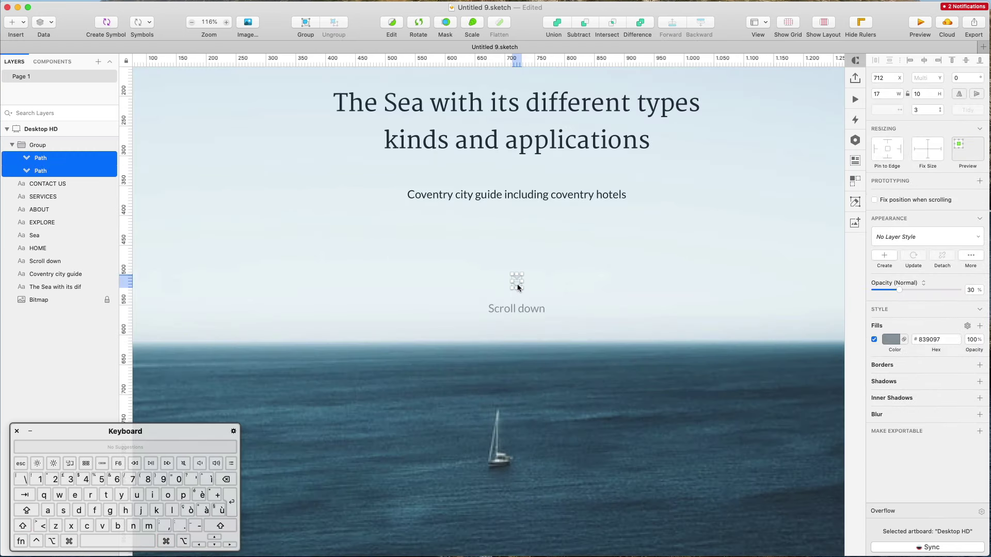
pyautogui.scroll(-5, 584, 282)
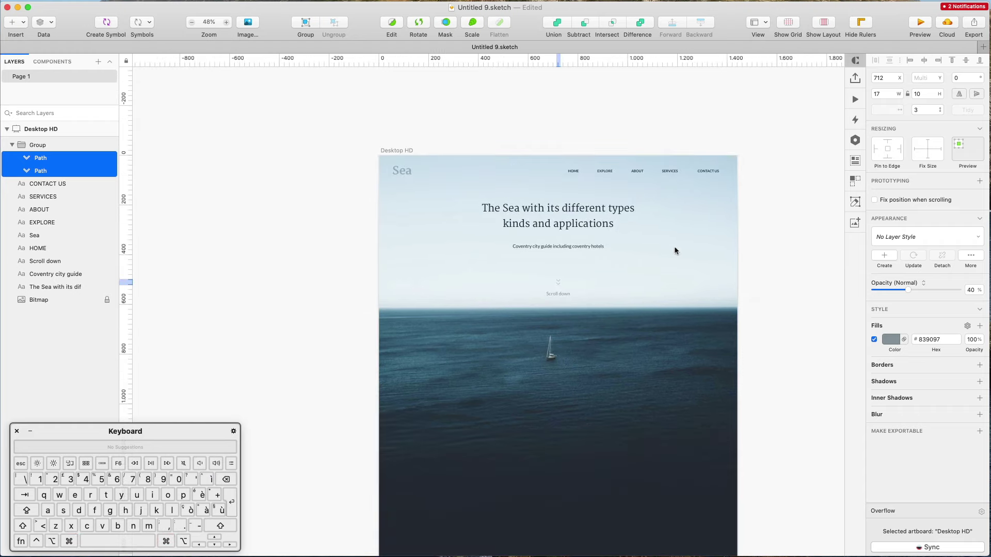
pyautogui.click(750, 271)
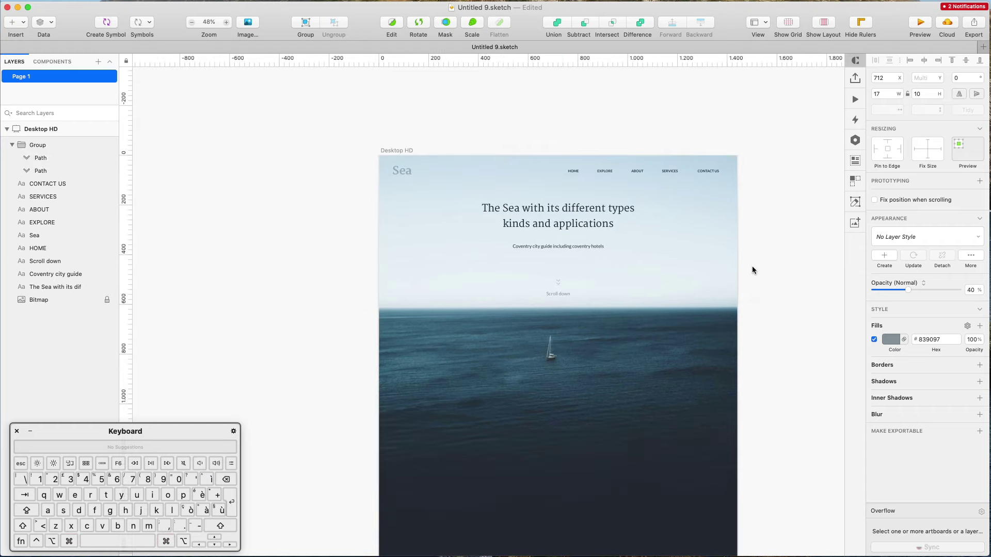
# Step: Move the arrow group and the Scroll down label together slightly upward, keeping them horizontally centered on the artboard
pyautogui.click(558, 287)
pyautogui.keyDown('shift'); pyautogui.click(557, 292); pyautogui.keyUp('shift')
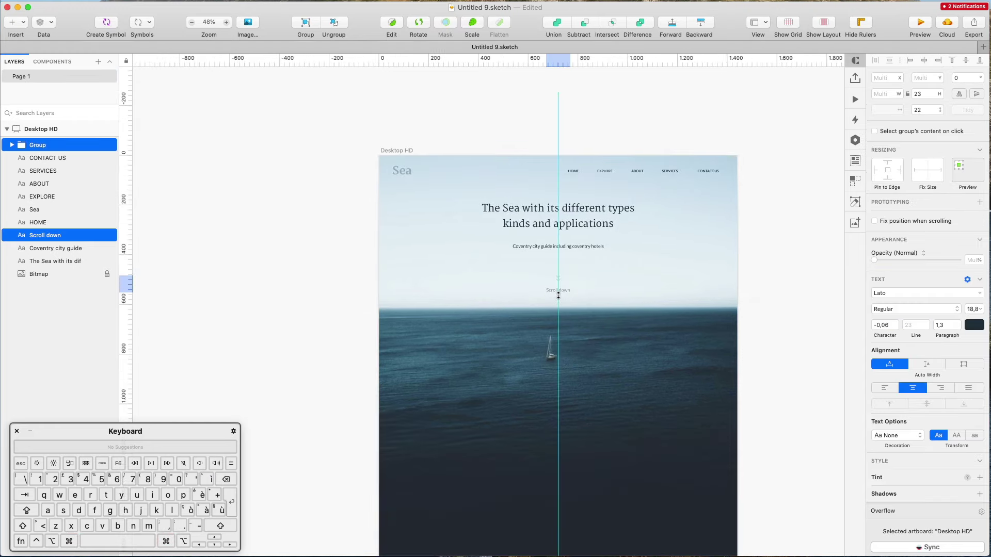
pyautogui.click(785, 272)
# Step: Extend the Desktop HD artboard downward well beyond the bottom of the sea photo
pyautogui.scroll(-10, 785, 272)
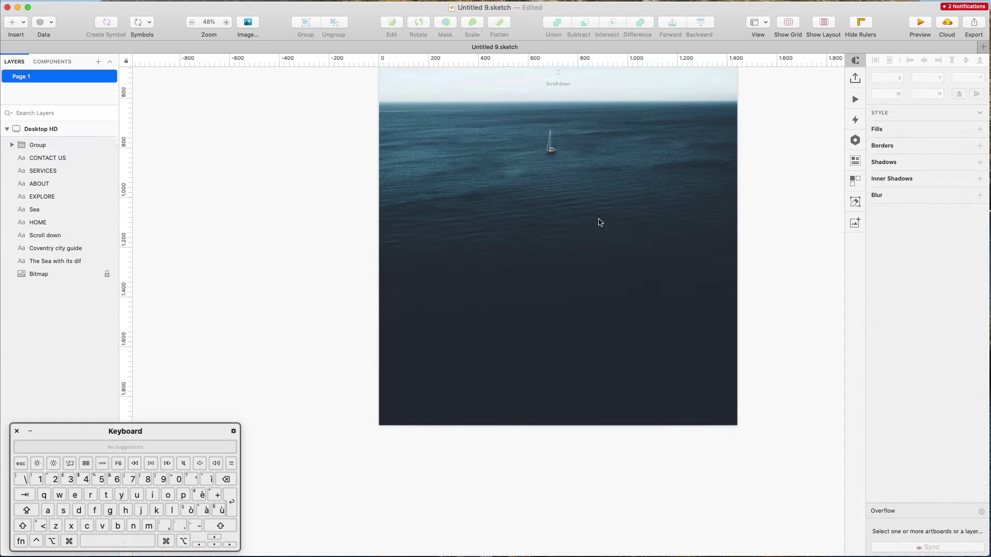
pyautogui.scroll(3, 597, 221)
pyautogui.scroll(2, 399, 97)
pyautogui.click(339, 192)
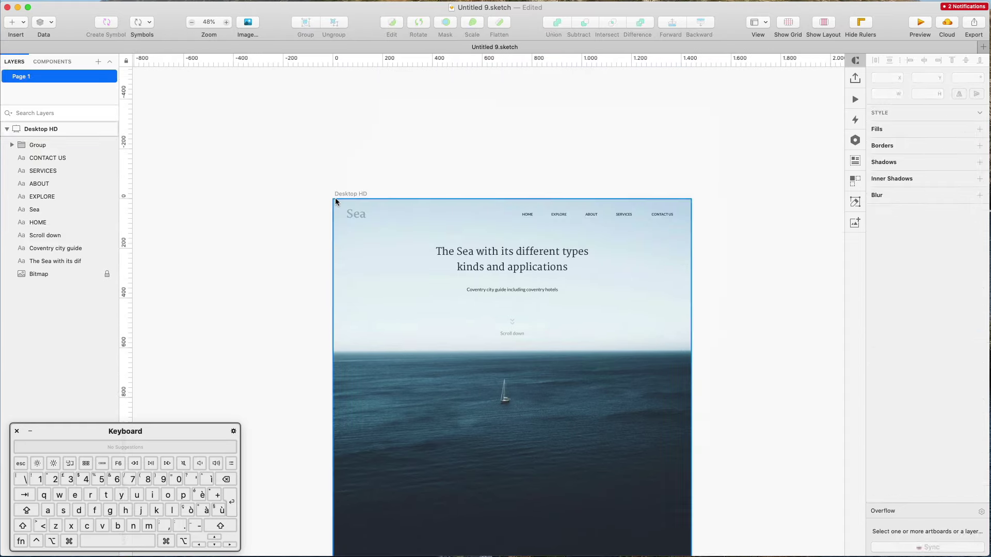
pyautogui.scroll(-10, 511, 310)
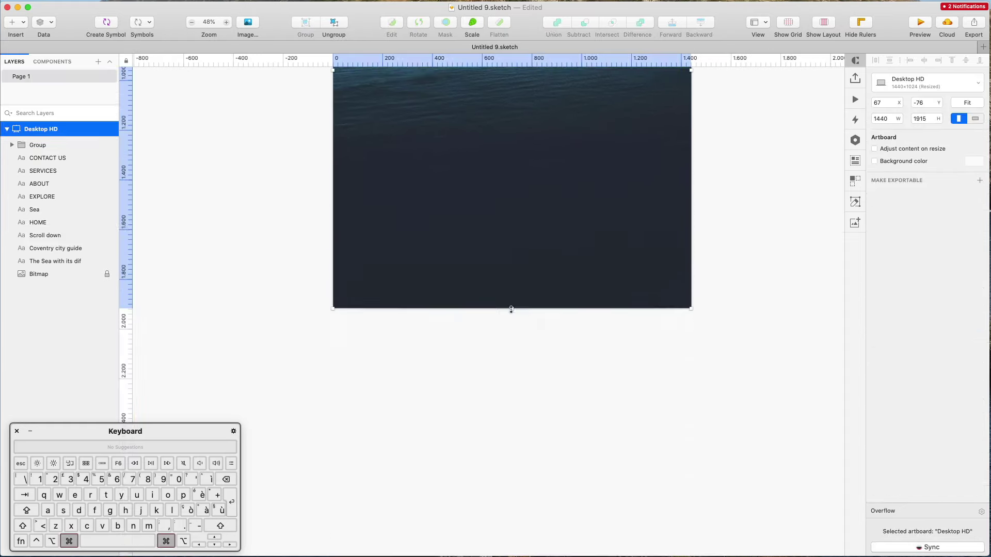
pyautogui.moveTo(511, 310); pyautogui.dragTo(504, 524)
pyautogui.scroll(-3, 629, 397)
pyautogui.click(712, 262)
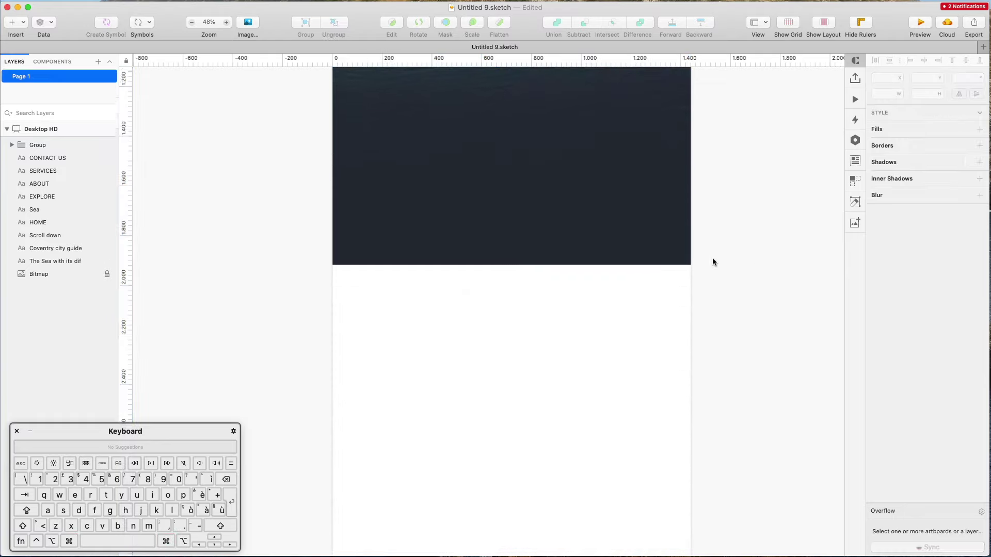
# Step: Draw a rectangle about 1447 × 1593 at X -3, Y 1513 over the artboard's lower part and turn off its border
pyautogui.press('r')
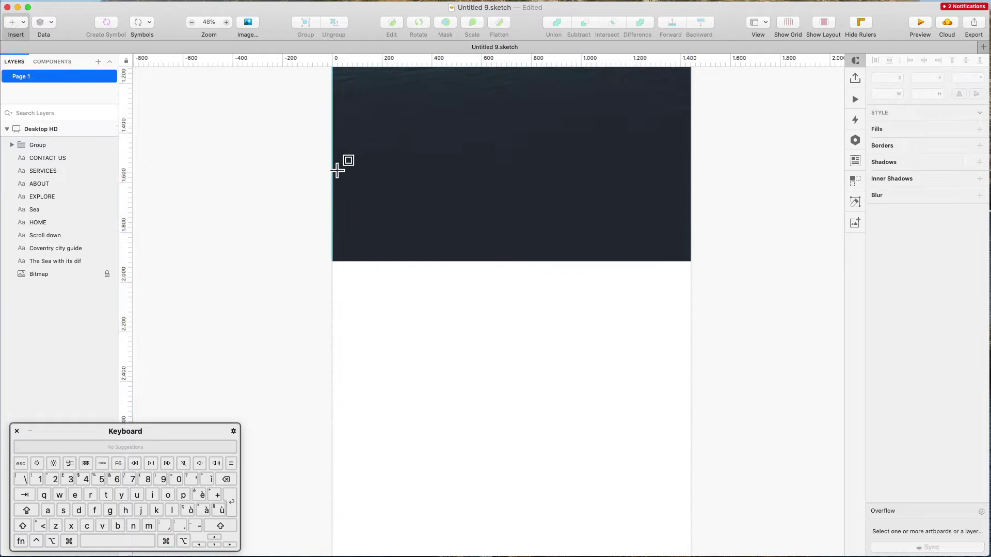
pyautogui.moveTo(337, 170)
pyautogui.mouseDown()
pyautogui.moveTo(585, 439)
pyautogui.moveTo(674, 555)
pyautogui.moveTo(709, 519)
pyautogui.moveTo(695, 504)
pyautogui.mouseUp()
pyautogui.scroll(6, 715, 325)
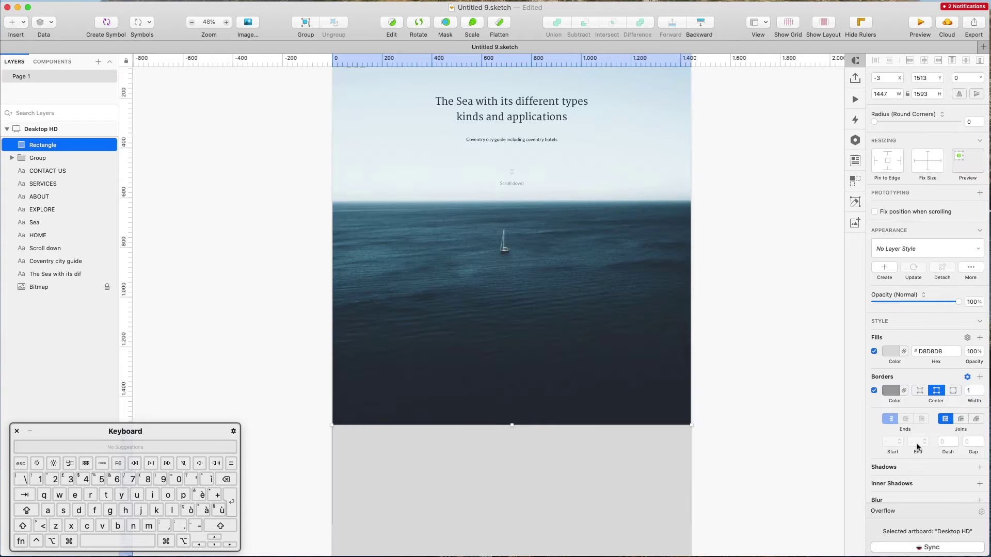
pyautogui.click(873, 391)
pyautogui.scroll(-7, 697, 288)
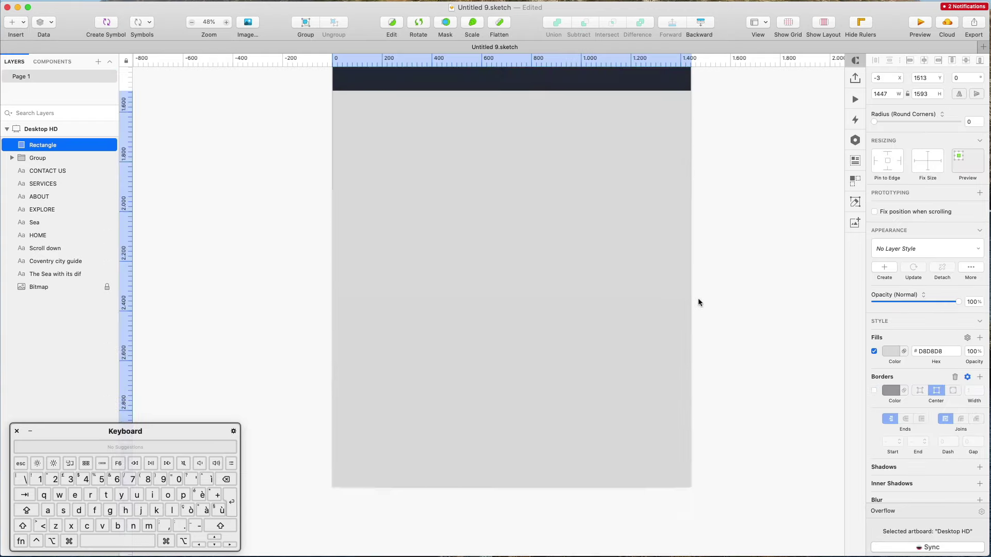
# Step: Sample the dark colour near the sea photo's lower edge as the rectangle's fill, #252D37
pyautogui.click(891, 351)
pyautogui.scroll(5, 664, 334)
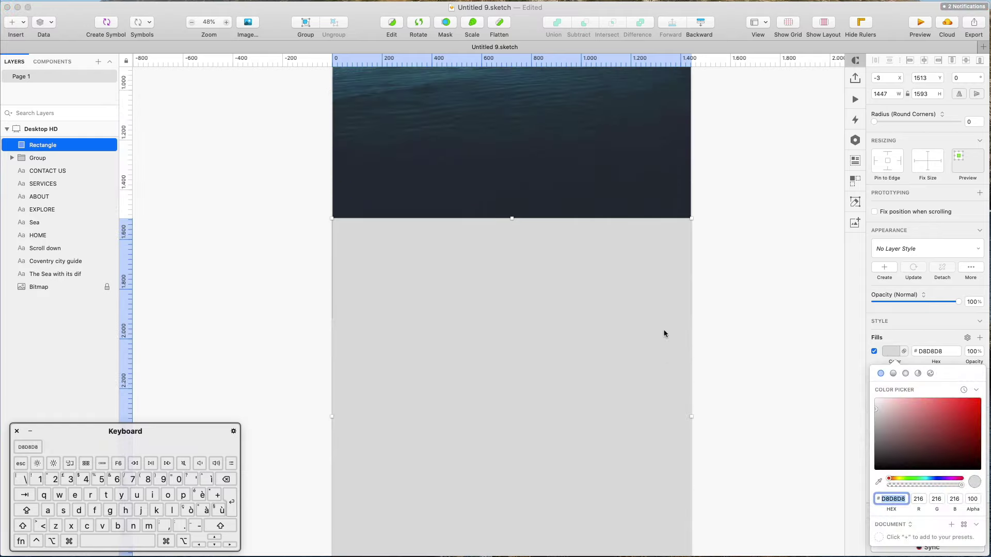
pyautogui.click(879, 482)
pyautogui.click(574, 205)
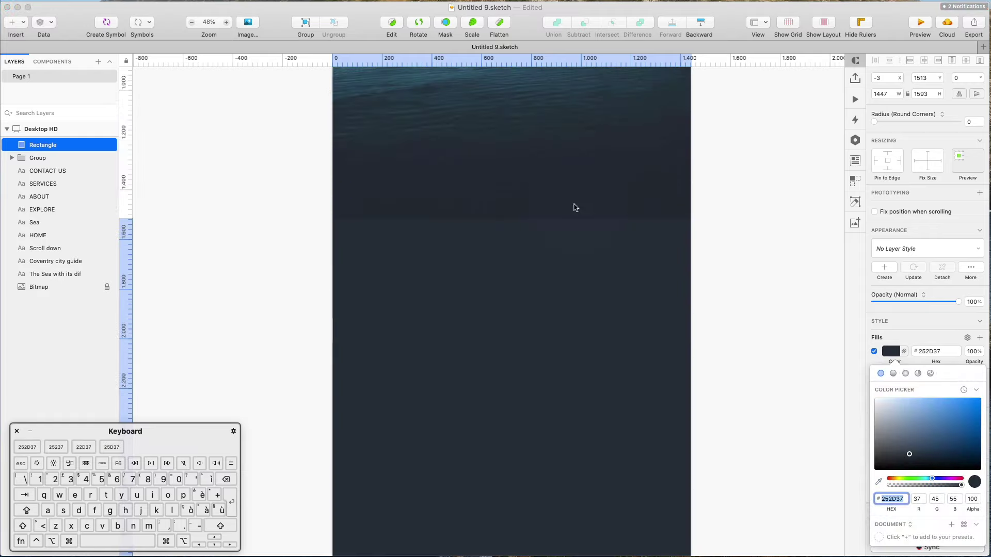
pyautogui.click(775, 286)
# Step: Shorten the rectangle from its upper edge so it starts at about Y 1863 and is about 1243 high
pyautogui.scroll(5, 769, 286)
pyautogui.scroll(-6, 451, 268)
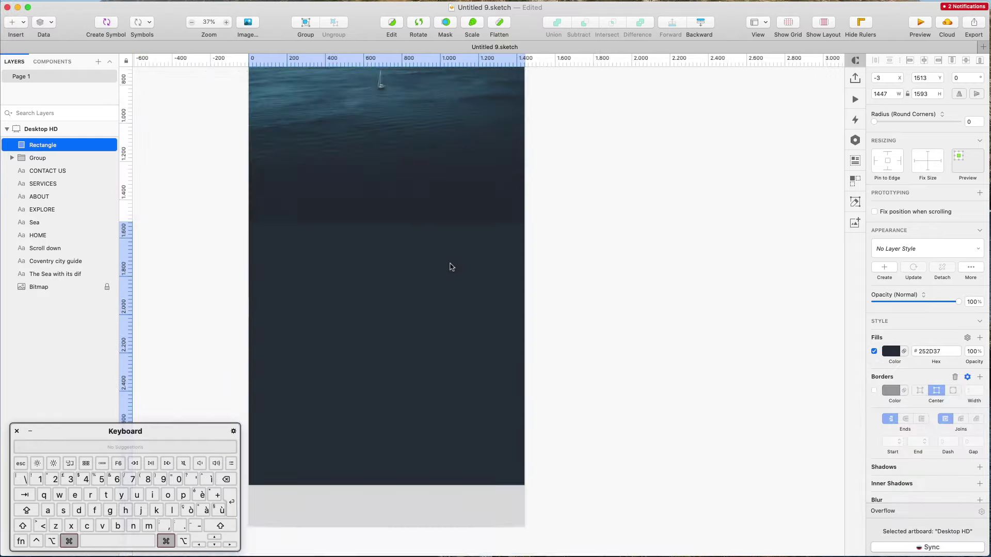
pyautogui.moveTo(385, 223); pyautogui.dragTo(385, 286)
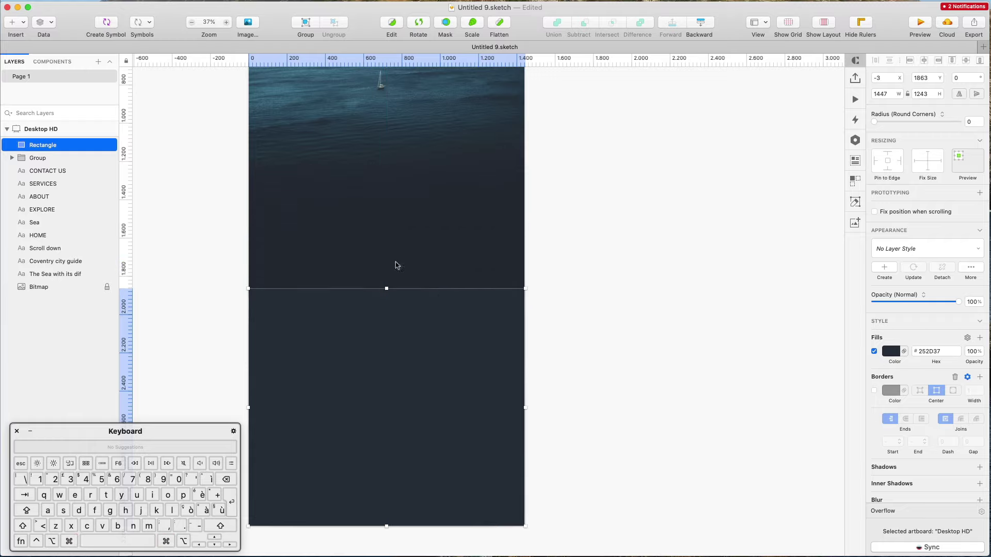
# Step: Change the rectangle's fill to #202732 so it blends with the dark bottom of the sea photo
pyautogui.scroll(5, 393, 265)
pyautogui.scroll(-4, 413, 225)
pyautogui.hscroll(-5, 464, 242)
pyautogui.scroll(-1, 464, 243)
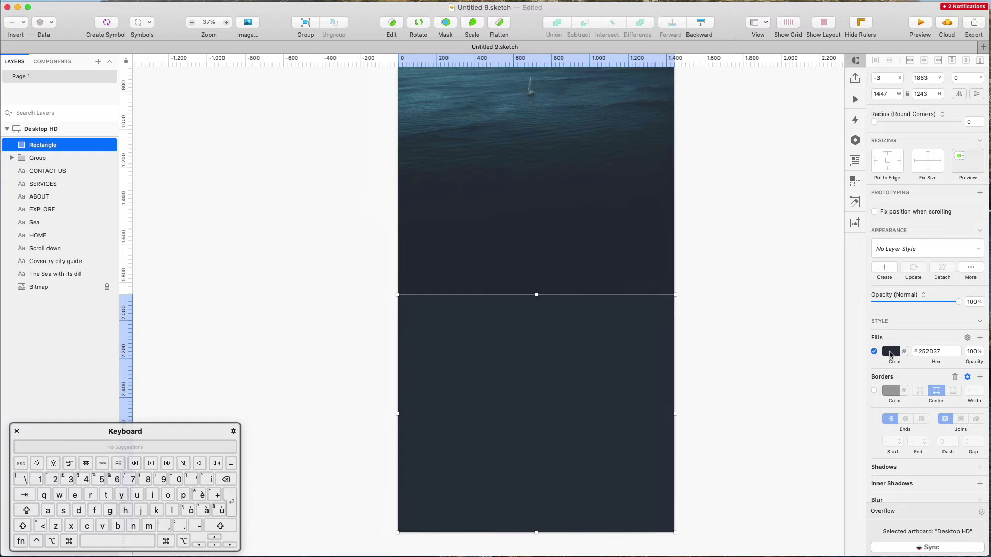
pyautogui.click(890, 353)
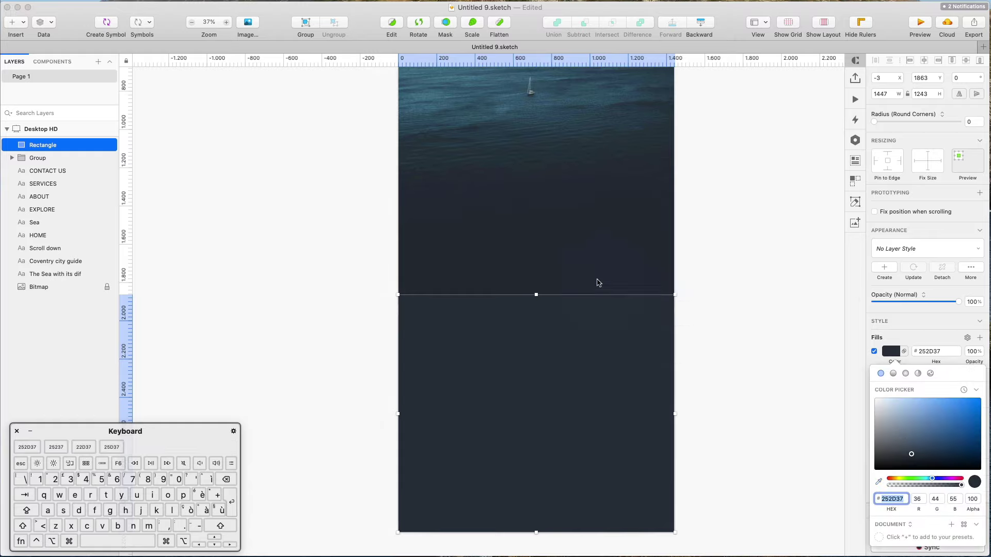
pyautogui.write('242C37')
pyautogui.press('Return')
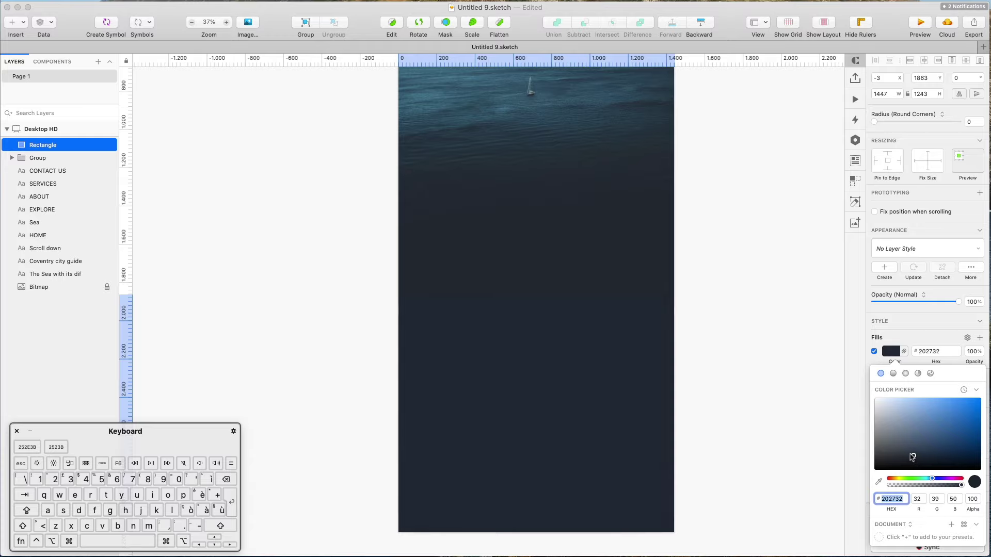
pyautogui.click(716, 253)
pyautogui.click(526, 347)
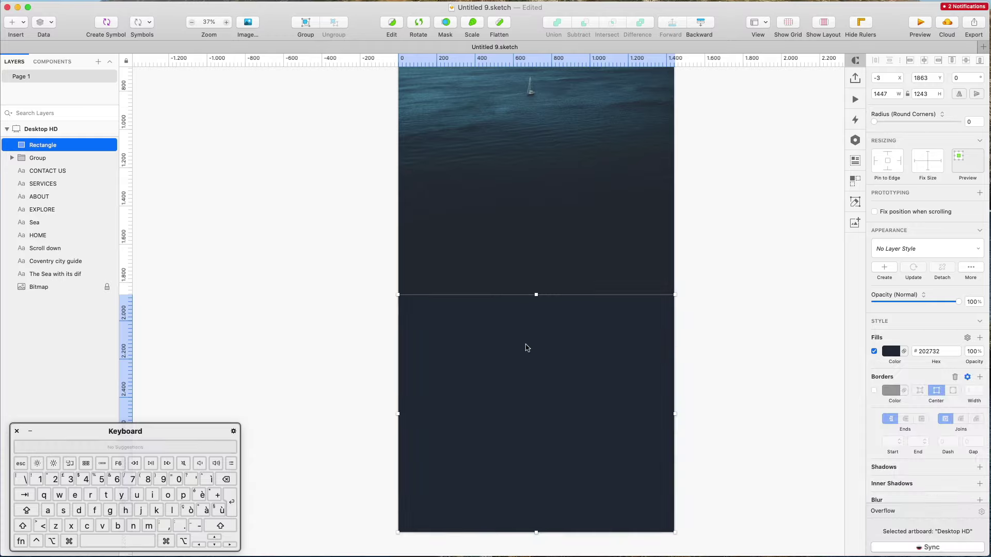
# Step: Place the dark lower rectangle in its own group and deselect it
pyautogui.scroll(8, 531, 344)
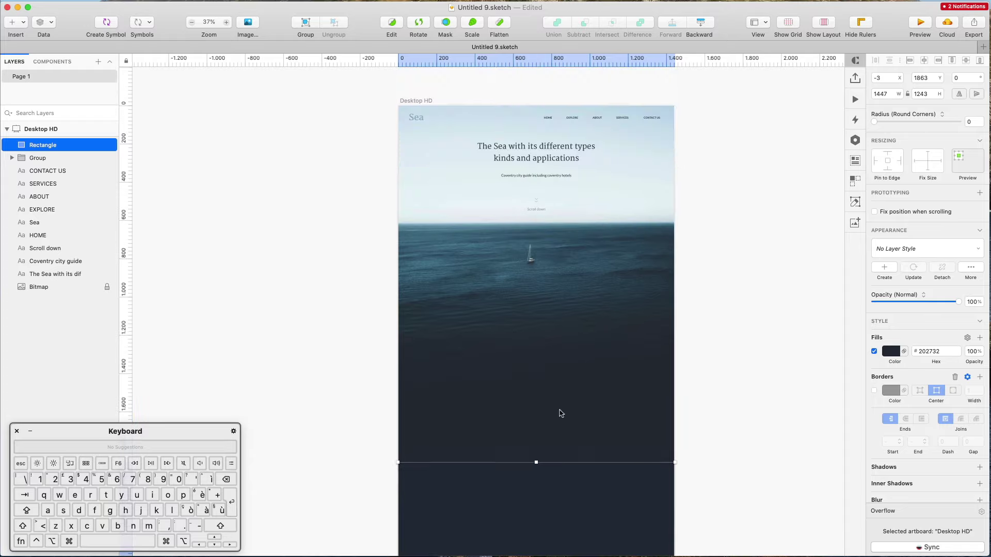
pyautogui.scroll(-3, 561, 413)
pyautogui.press('super+g')
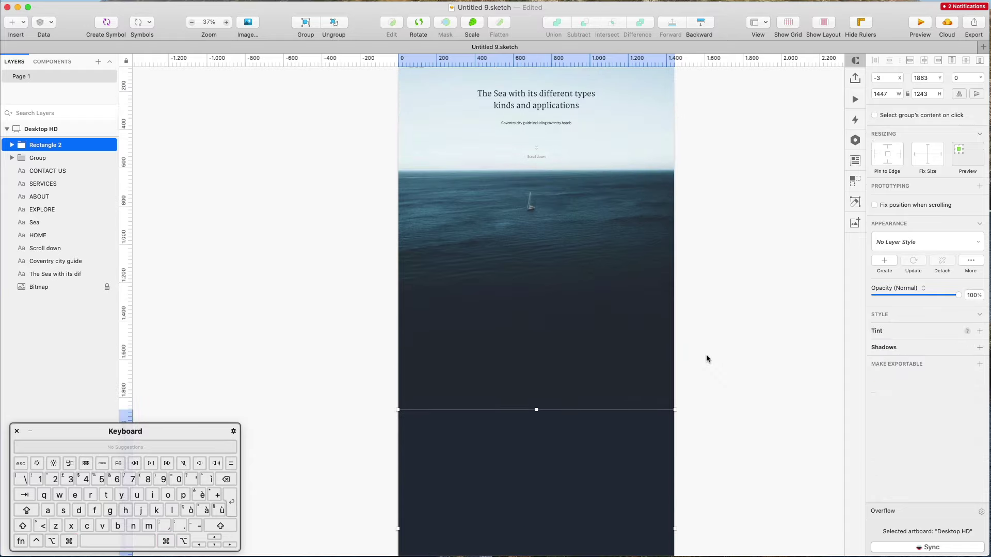
pyautogui.click(705, 354)
pyautogui.scroll(6, 667, 223)
pyautogui.scroll(-12, 668, 223)
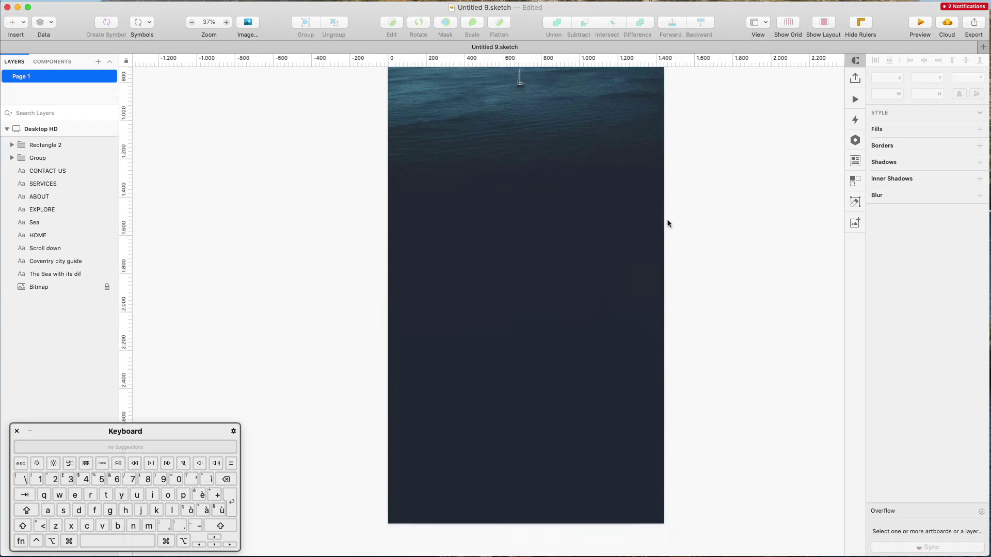
pyautogui.scroll(9, 668, 220)
pyautogui.scroll(5, 574, 212)
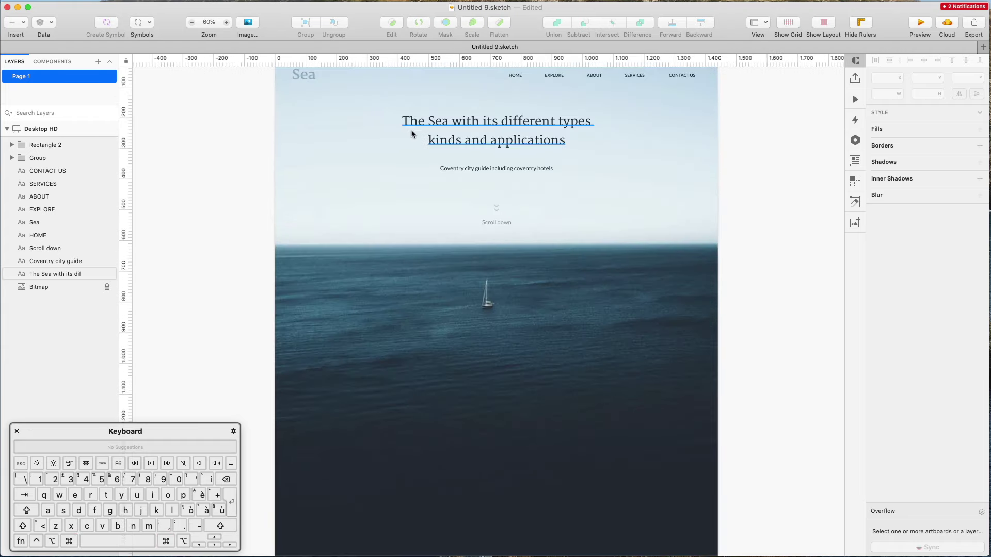
# Step: Duplicate the main heading straight down to about Y 1040 over the dark sea and colour the copy white, #FFFFFF
pyautogui.click(518, 127)
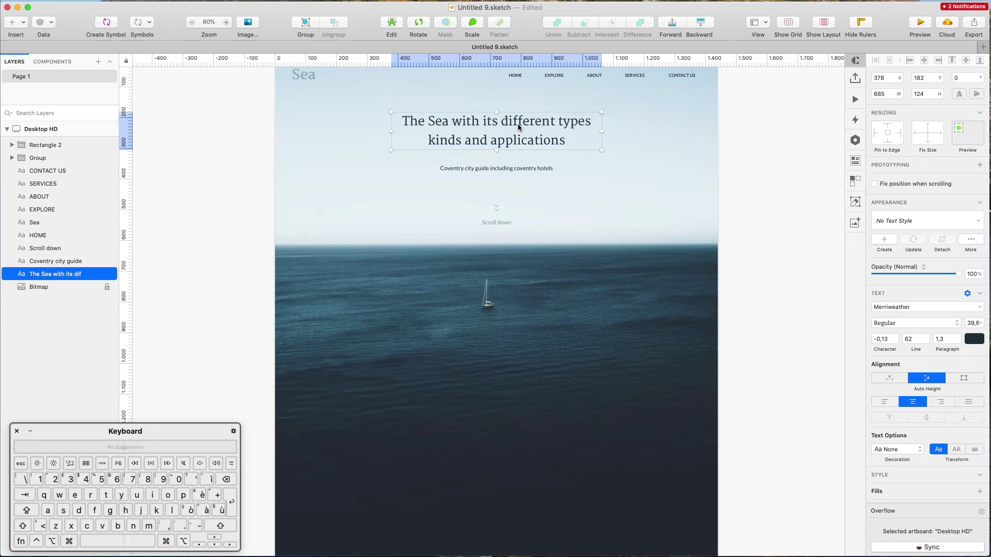
pyautogui.moveTo(521, 129); pyautogui.dragTo(514, 391)
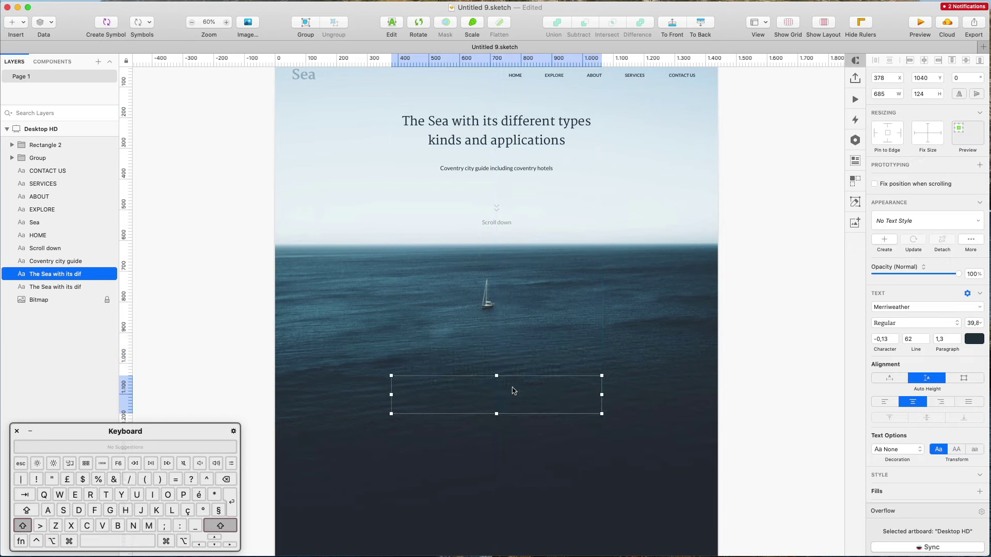
pyautogui.click(974, 339)
pyautogui.write('FFFFFF')
pyautogui.click(732, 281)
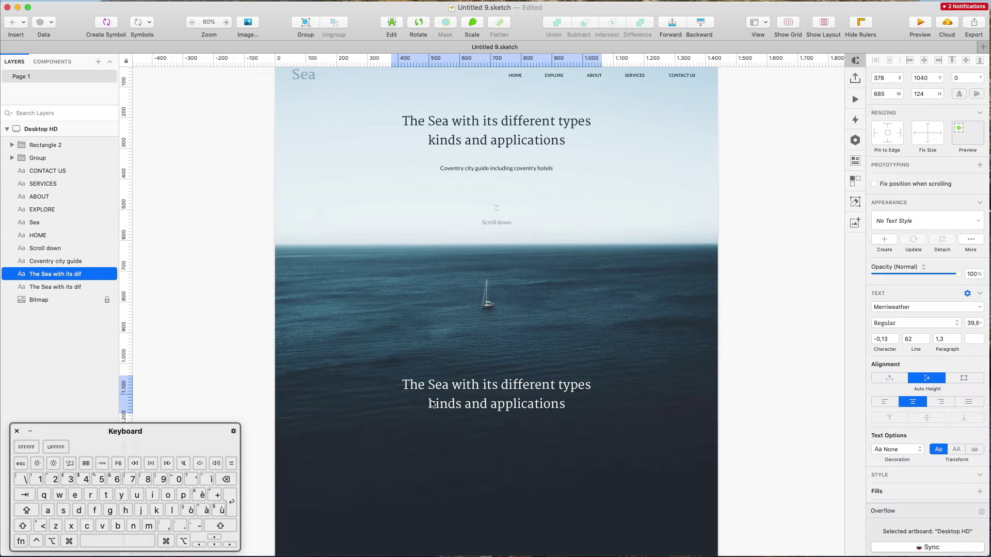
# Step: Move the white heading copy slightly down the photo to about Y 1063, keeping it horizontally centered
pyautogui.moveTo(433, 404); pyautogui.dragTo(433, 418)
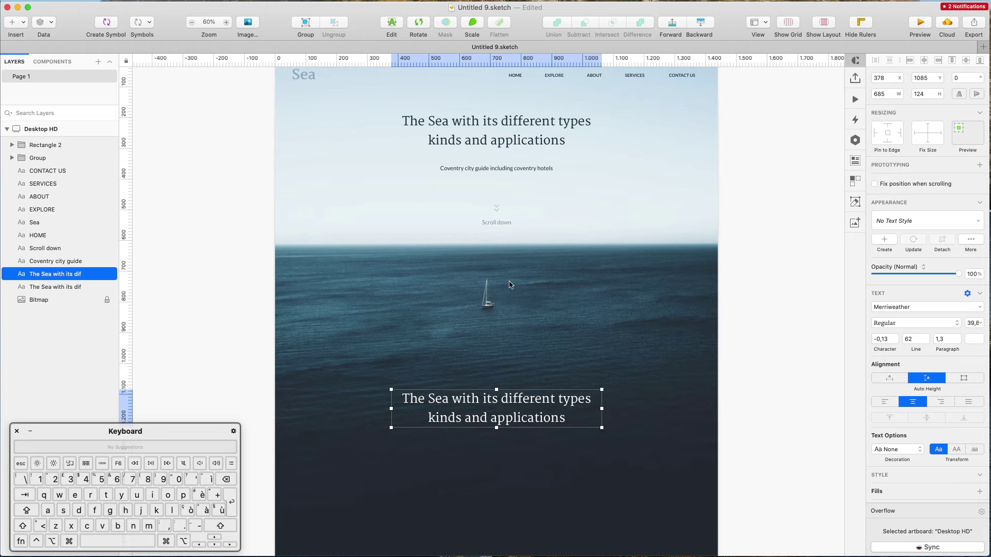
pyautogui.scroll(5, 509, 286)
pyautogui.scroll(-5, 509, 286)
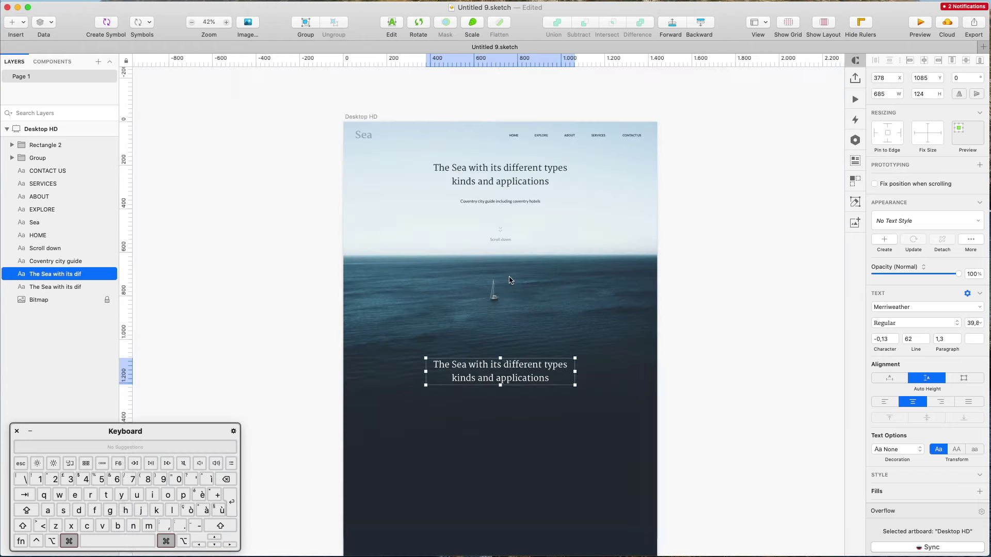
pyautogui.scroll(4, 510, 283)
pyautogui.scroll(-3, 509, 281)
pyautogui.scroll(3, 508, 277)
pyautogui.scroll(-5, 509, 276)
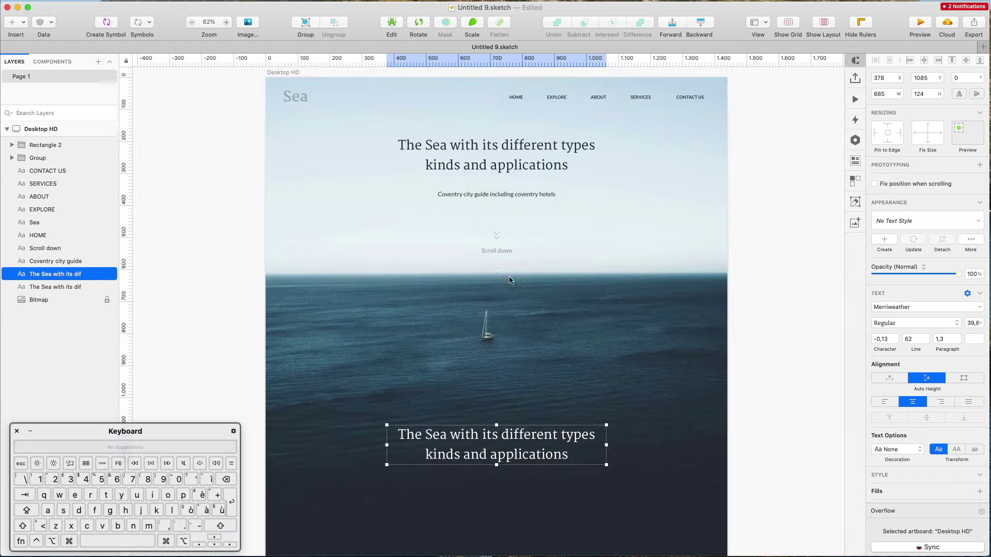
pyautogui.scroll(5, 533, 314)
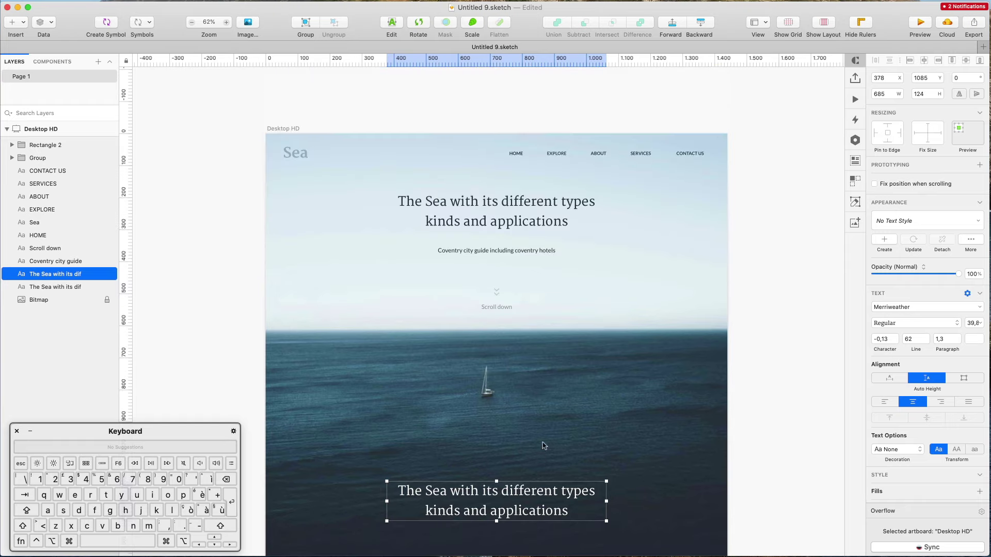
pyautogui.moveTo(479, 504); pyautogui.dragTo(483, 490)
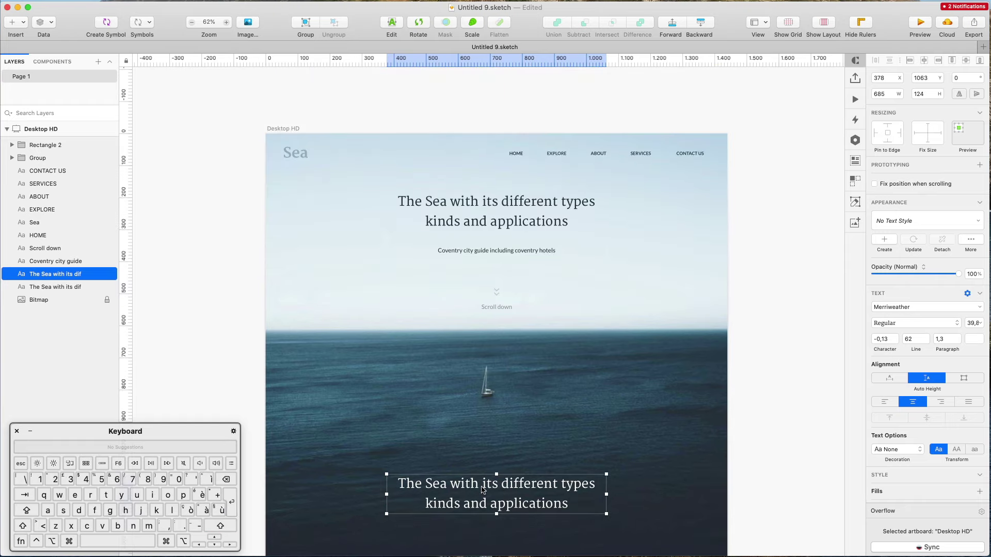
# Step: Replace the white heading's text with "The ocean is very deep, just like..."
pyautogui.scroll(-3, 483, 489)
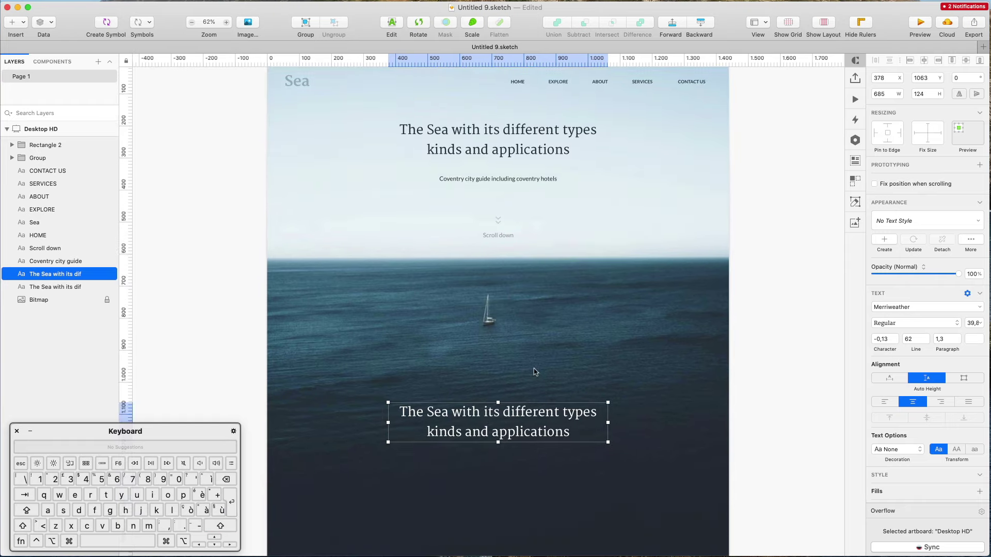
pyautogui.press('Return')
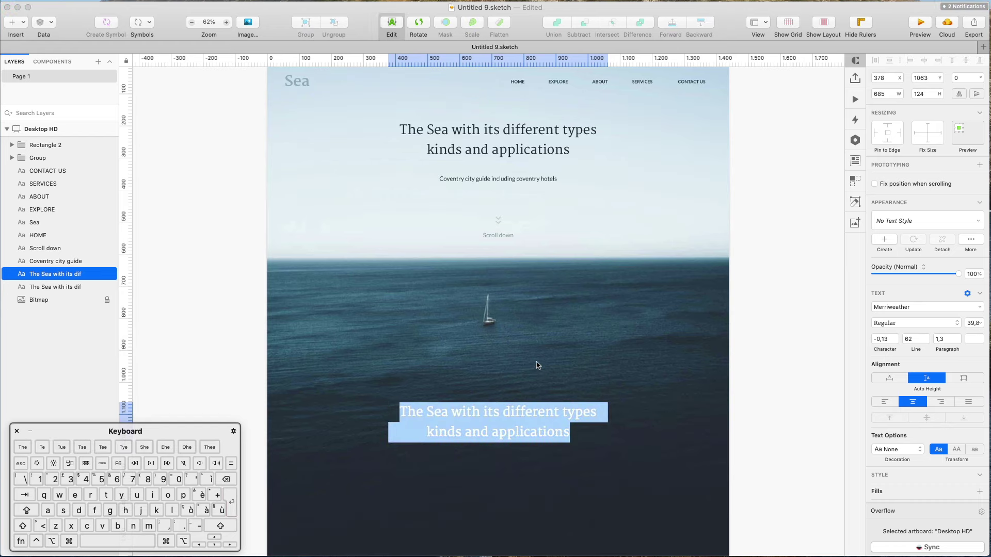
pyautogui.press('shift')
pyautogui.write('The se')
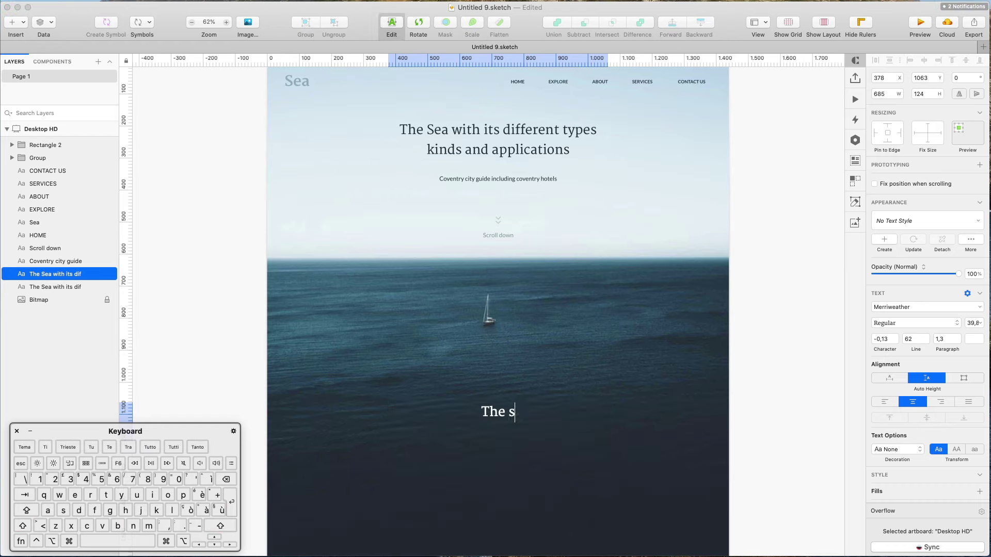
pyautogui.press('BackSpace')
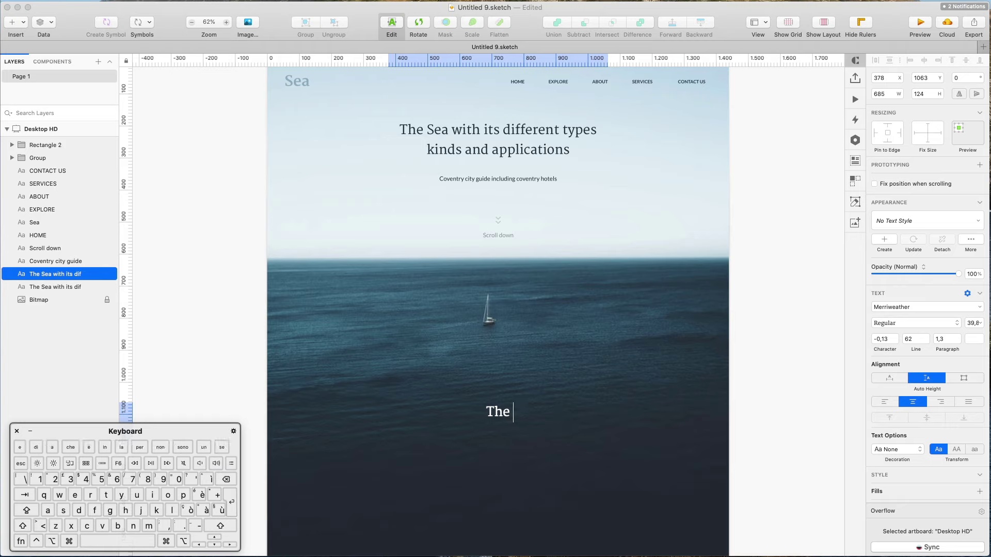
pyautogui.write('ocean is ver')
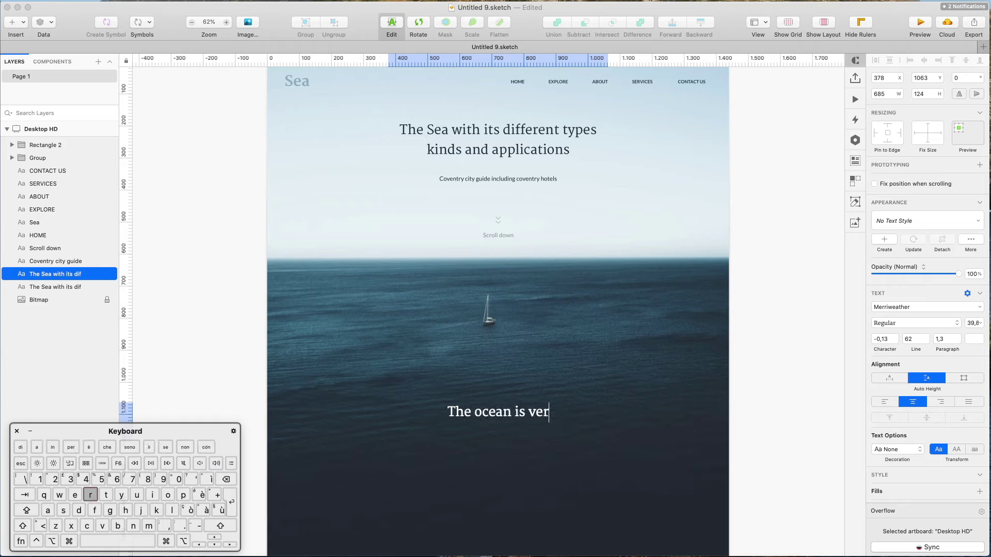
pyautogui.write('y deep')
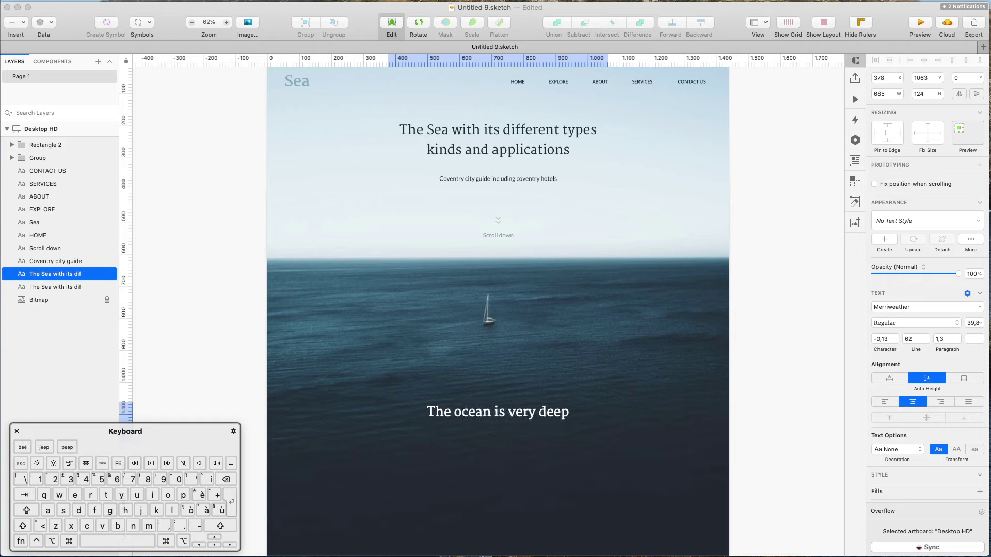
pyautogui.write(', jus')
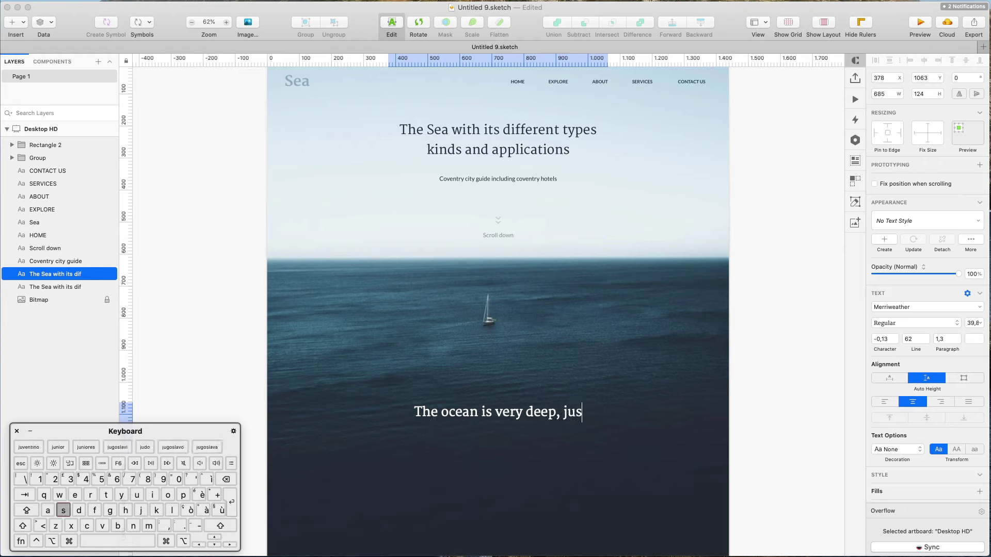
pyautogui.write('t like...')
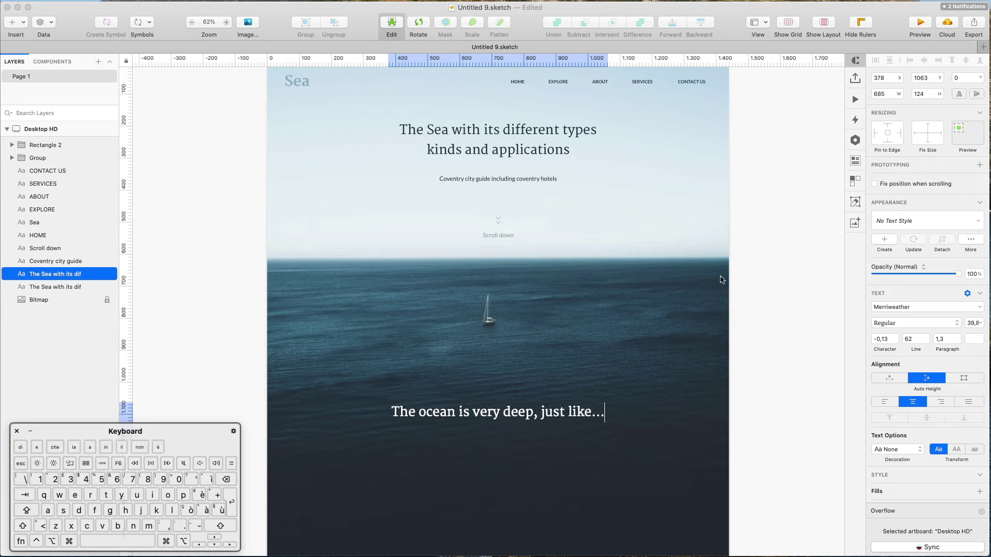
pyautogui.click(744, 360)
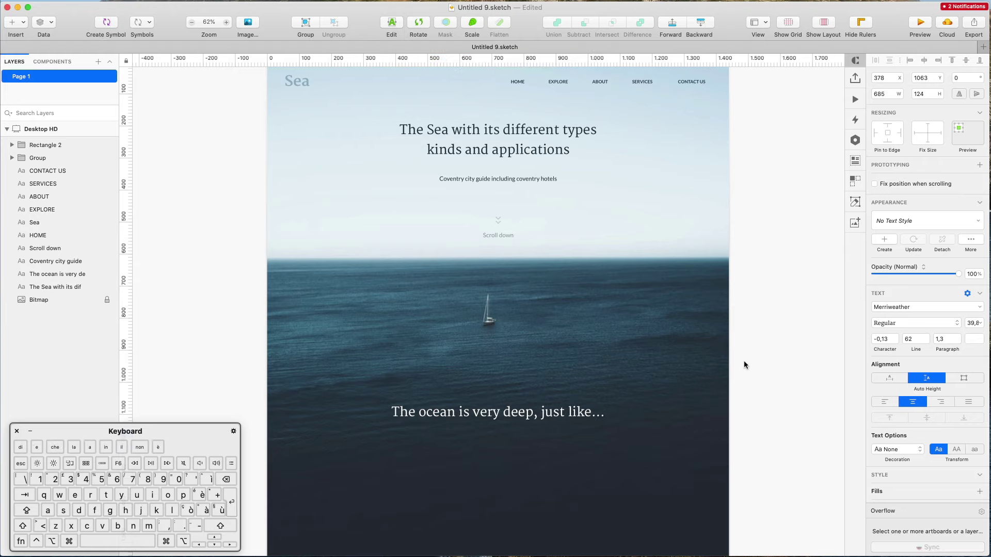
# Step: Duplicate the Coventry city guide subtitle, place the copy beneath the white heading at about Y 1166 and colour it white
pyautogui.click(461, 179)
pyautogui.moveTo(466, 178); pyautogui.dragTo(459, 461)
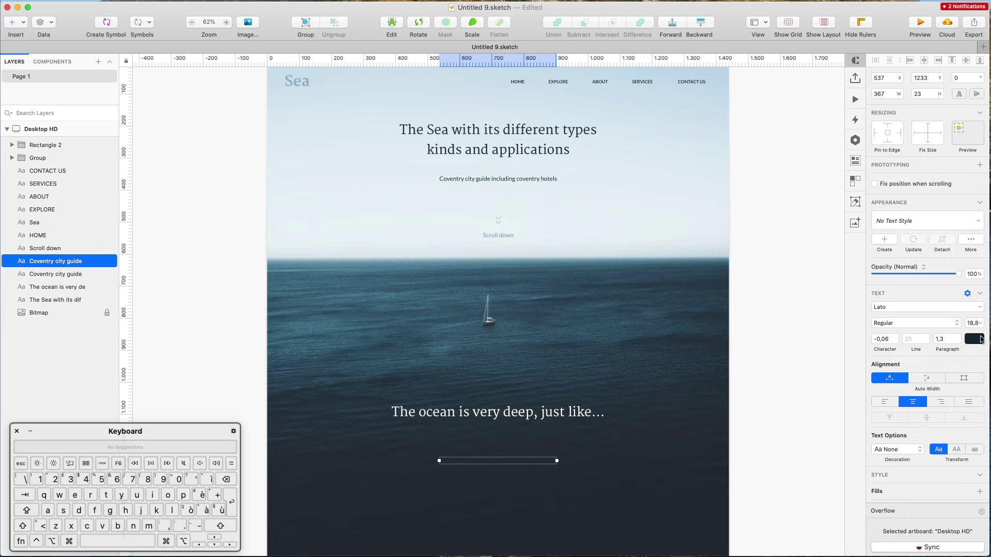
pyautogui.click(980, 339)
pyautogui.click(870, 351)
pyautogui.scroll(-5, 718, 234)
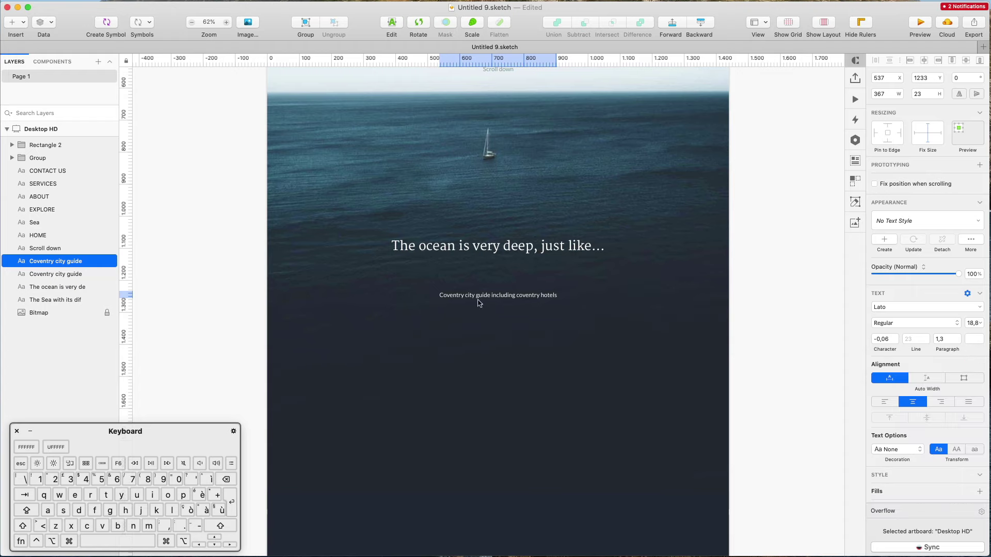
pyautogui.moveTo(487, 299); pyautogui.dragTo(499, 272)
# Step: Fill the white subtitle copy with Article placeholder text from the Advertising category, and deselect the text
pyautogui.click(854, 160)
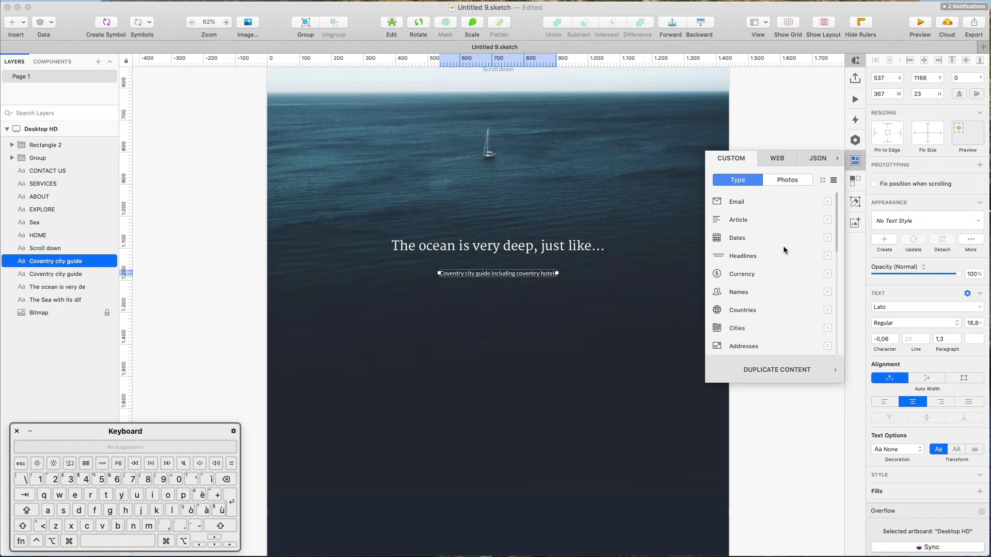
pyautogui.click(732, 206)
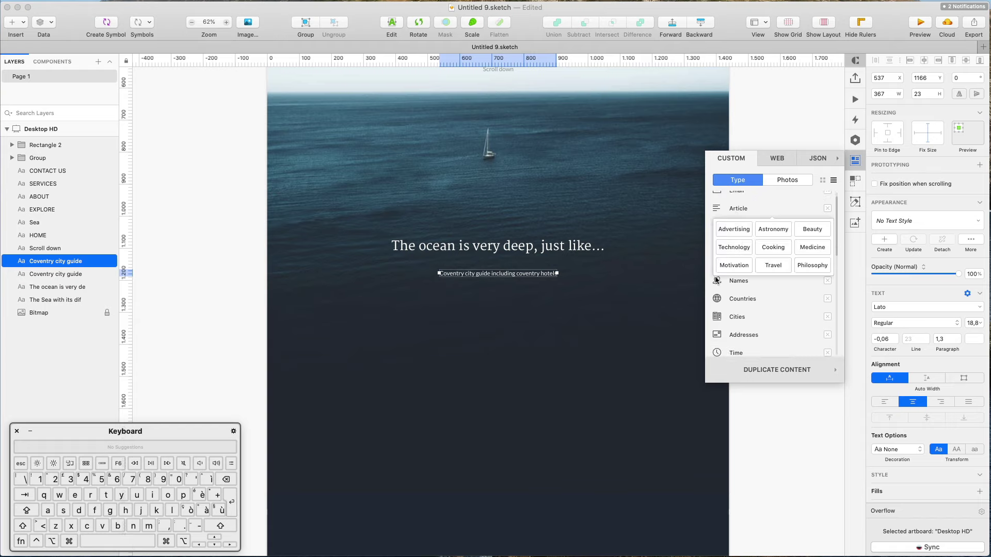
pyautogui.click(736, 232)
pyautogui.scroll(-1, 553, 273)
pyautogui.click(568, 279)
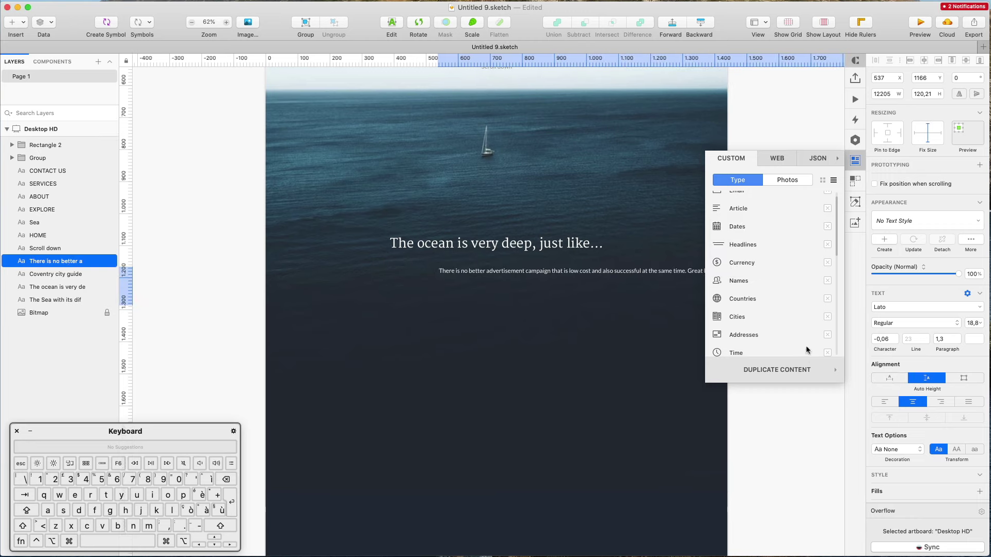
pyautogui.press('Escape')
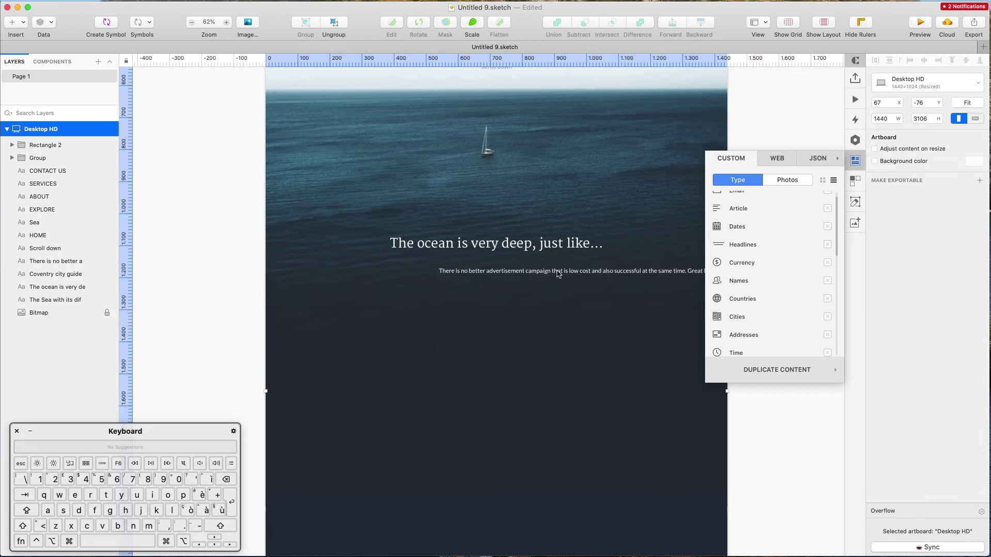
# Step: Narrow the white article text to a width of 200, and widen its box to about 676 around X 221, Y 1189
pyautogui.click(855, 161)
pyautogui.click(574, 273)
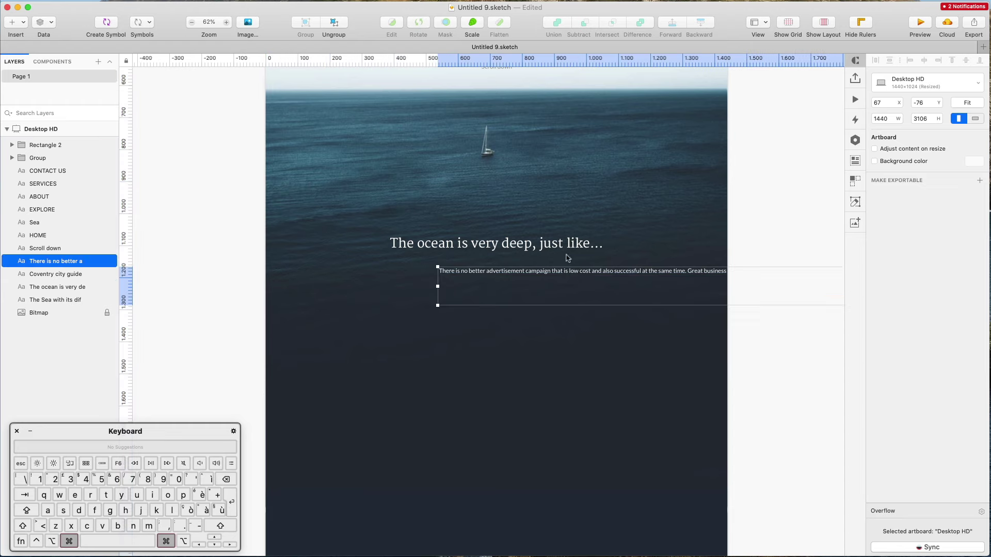
pyautogui.hscroll(10, 584, 246)
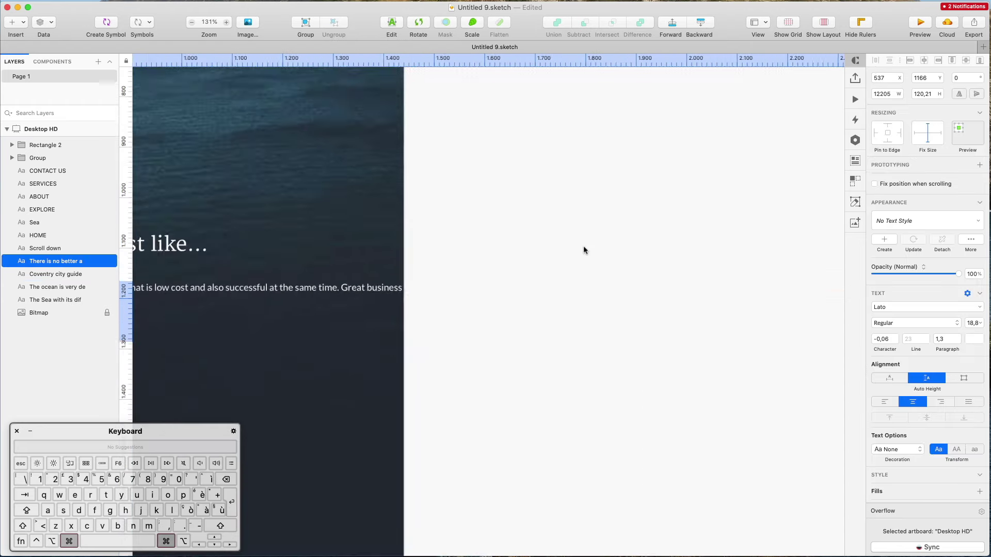
pyautogui.scroll(-5, 583, 246)
pyautogui.hscroll(-5, 582, 248)
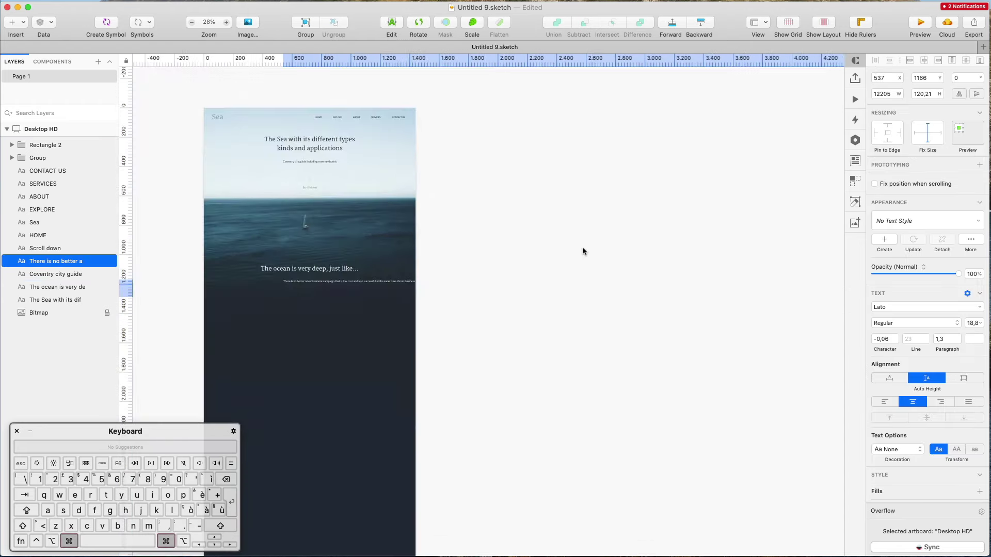
pyautogui.hscroll(-10, 582, 247)
pyautogui.scroll(4, 588, 249)
pyautogui.hscroll(6, 590, 250)
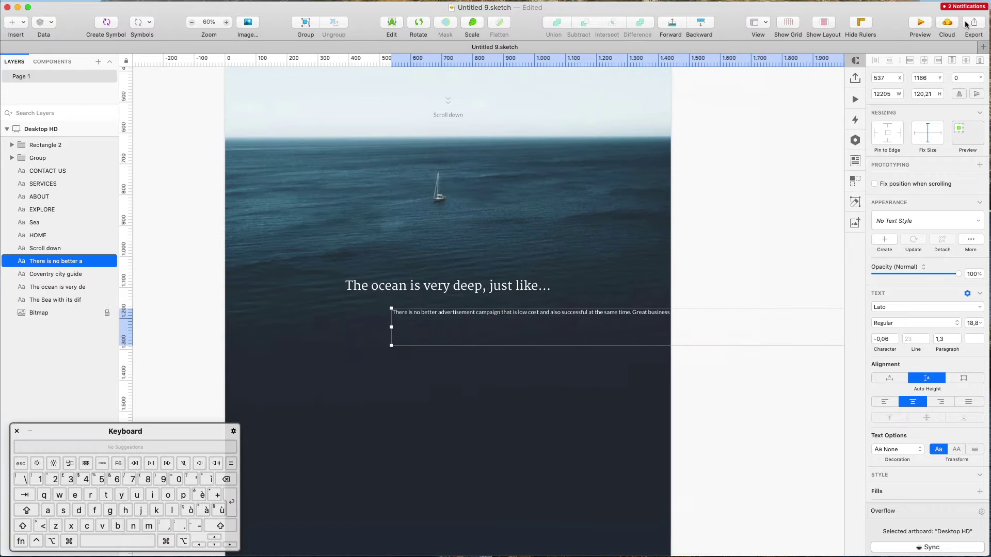
pyautogui.click(883, 94)
pyautogui.write('20')
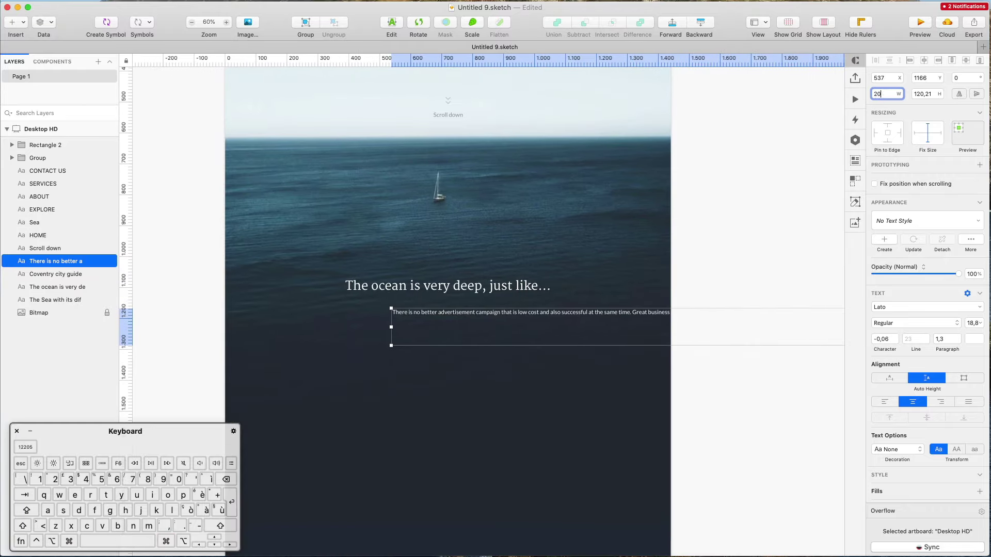
pyautogui.write('0')
pyautogui.press('Return')
pyautogui.scroll(-5, 449, 479)
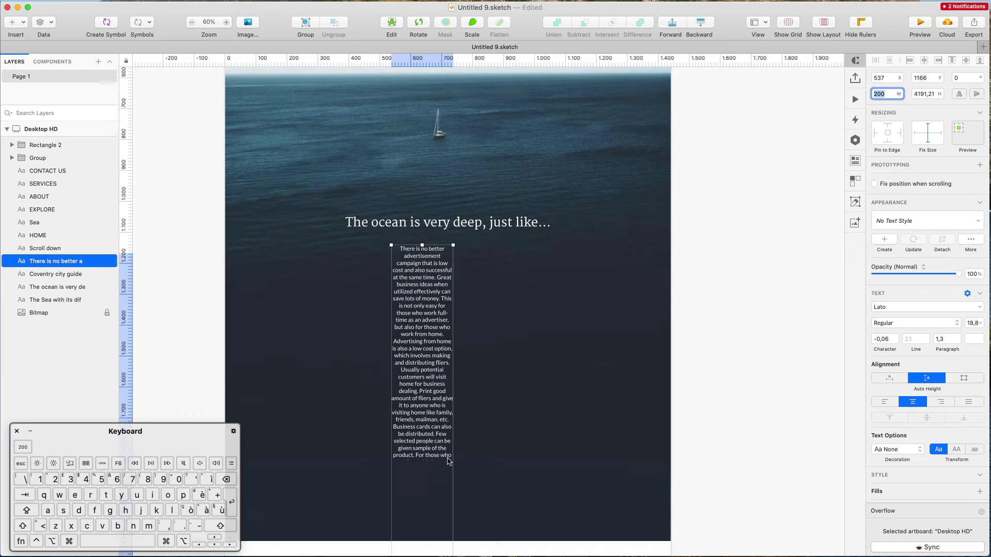
pyautogui.moveTo(389, 195); pyautogui.dragTo(293, 202)
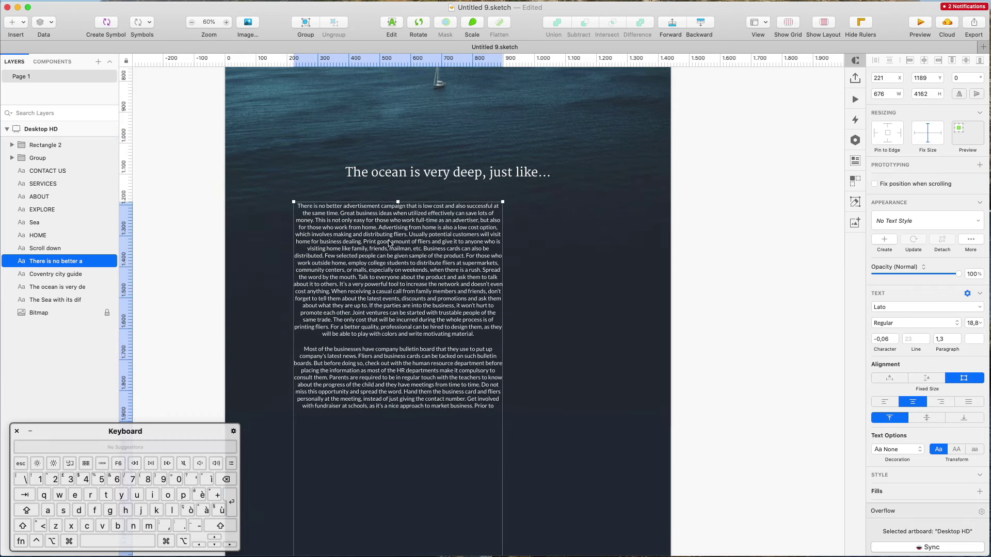
# Step: Delete the article passage between "making and distributing fliers." and "For those who have customers paying online"
pyautogui.doubleClick(389, 243)
pyautogui.moveTo(411, 235); pyautogui.dragTo(518, 472)
pyautogui.press('BackSpace')
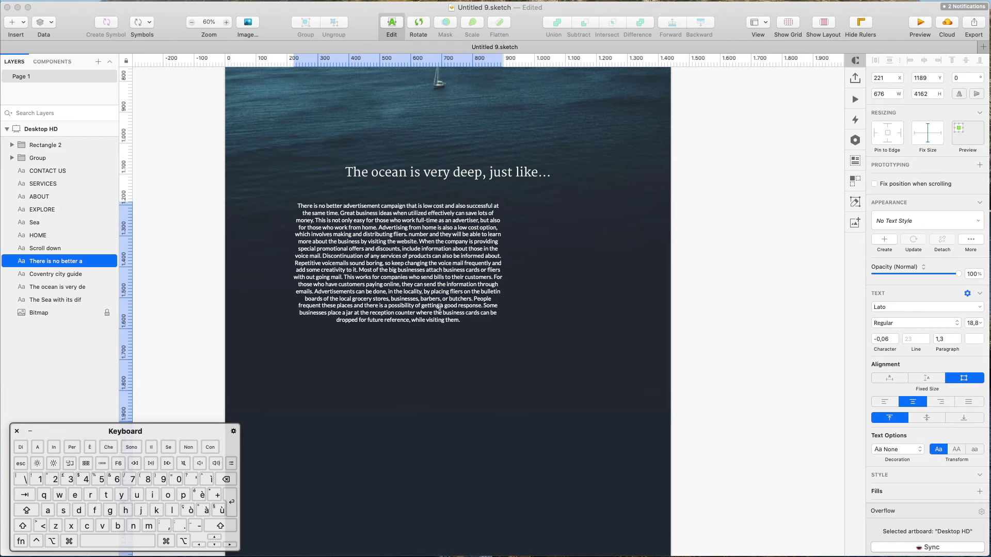
pyautogui.moveTo(409, 234); pyautogui.dragTo(486, 279)
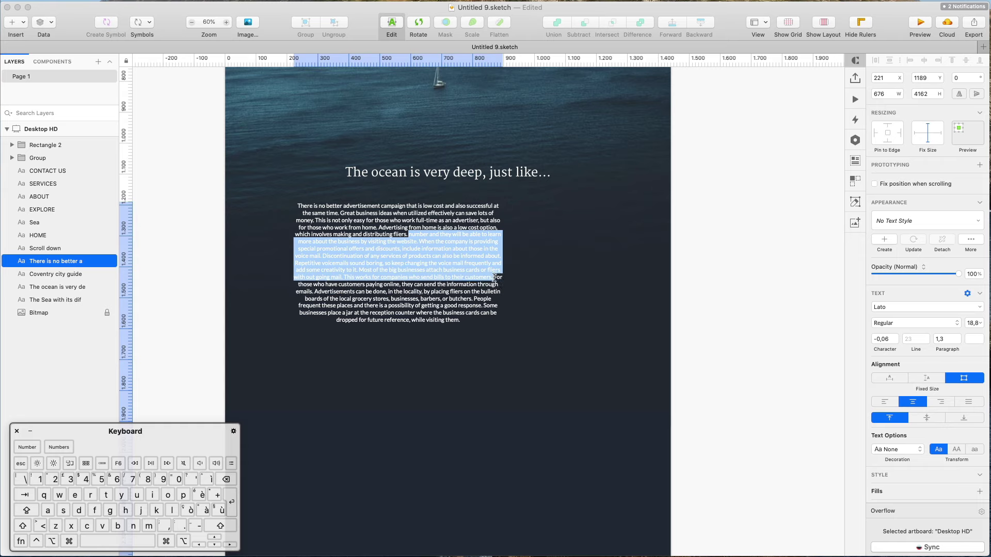
pyautogui.press('BackSpace')
# Step: Delete the rest of the article from "For those who have customers paying online" to its end, and leave text editing
pyautogui.hotkey('shift', 'Down')
pyautogui.hotkey('shift', 'Down')
pyautogui.hotkey('shift', 'Down')
pyautogui.hotkey('shift', 'Down')
pyautogui.hotkey('shift', 'Down')
pyautogui.hotkey('shift', 'Down')
pyautogui.hotkey('shift', 'Down')
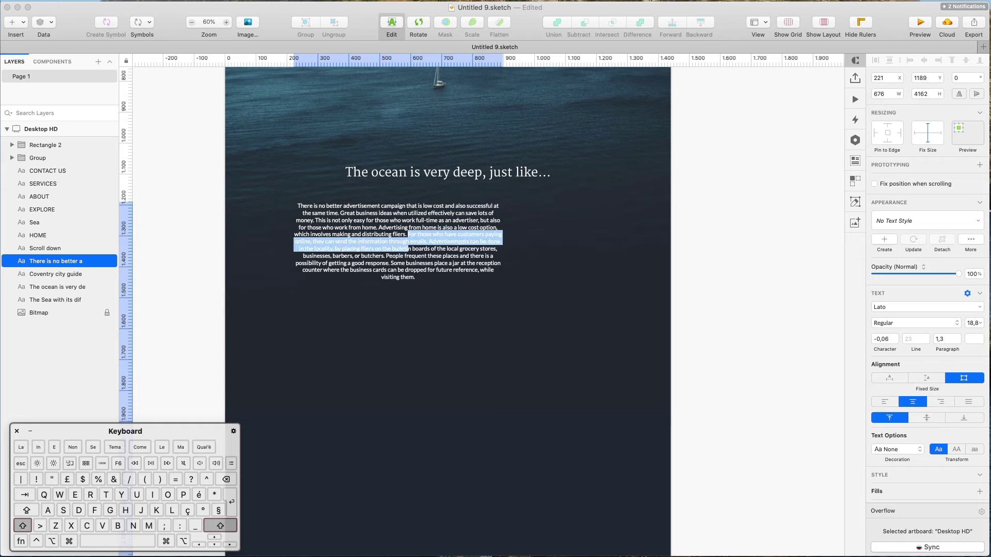
pyautogui.press('super+c')
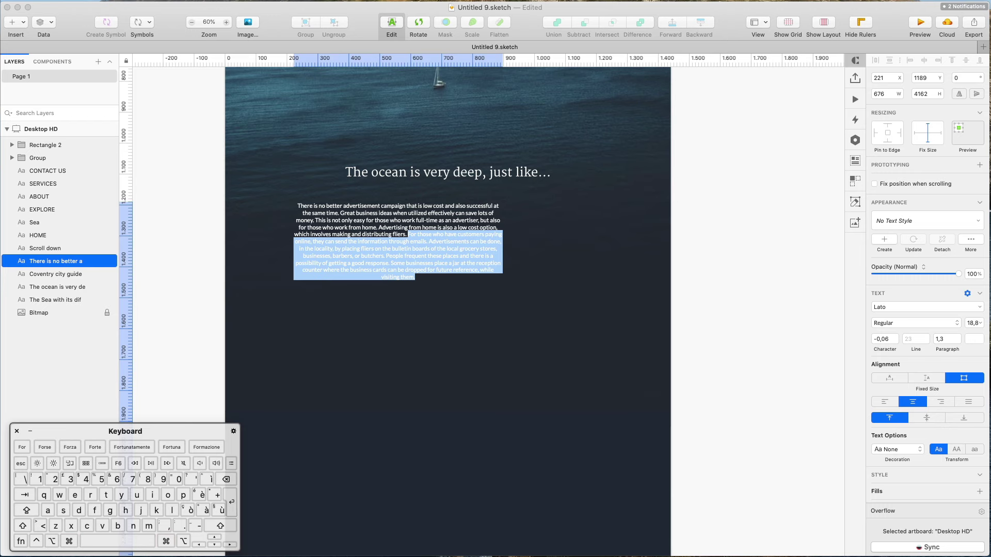
pyautogui.press('BackSpace')
pyautogui.click(689, 192)
# Step: Duplicate the shortened paragraph beneath the original and set both paragraphs to Auto Width
pyautogui.click(372, 237)
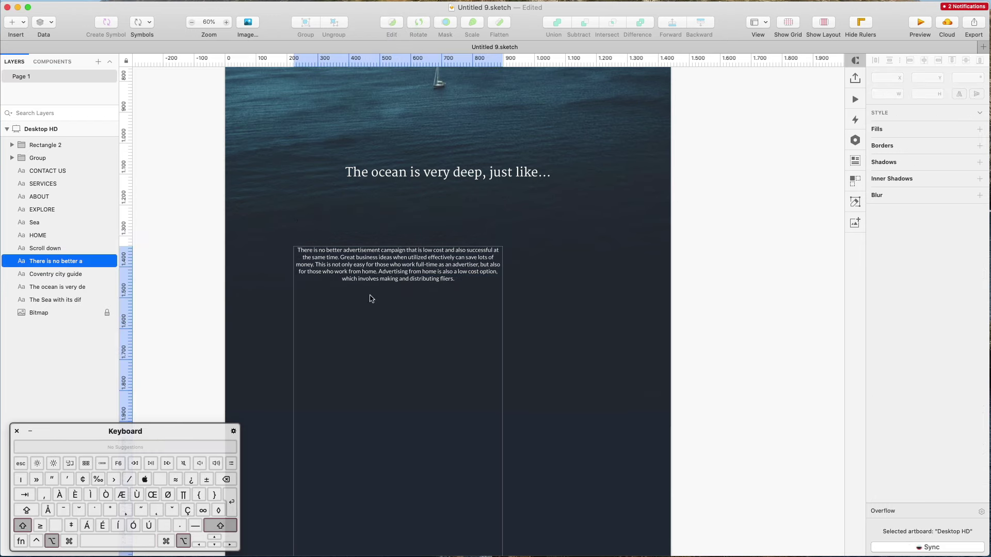
pyautogui.press('super+d')
pyautogui.keyDown('shift'); pyautogui.click(425, 237); pyautogui.keyUp('shift')
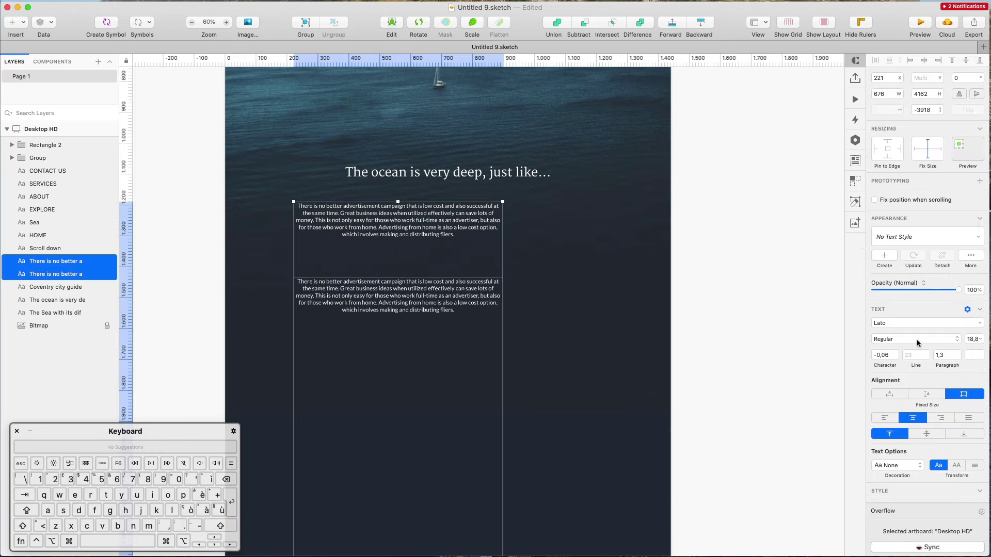
pyautogui.click(889, 395)
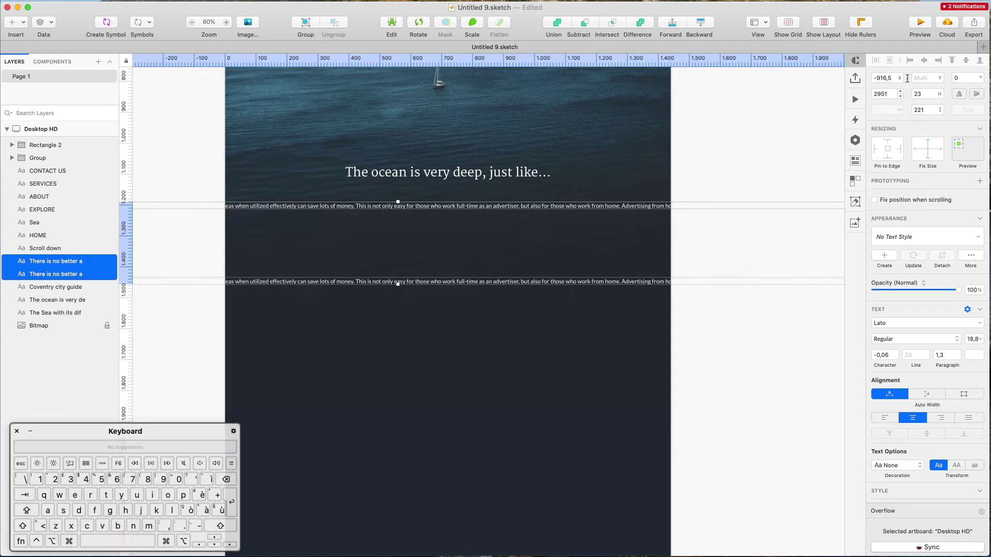
# Step: Try a width of 200 for both paragraphs and undo it
pyautogui.click(877, 95)
pyautogui.write('200')
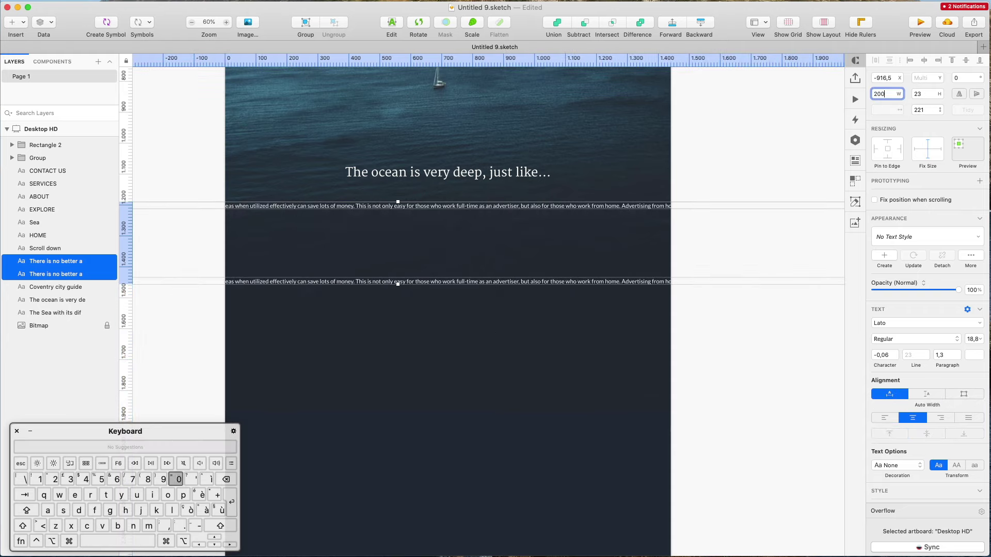
pyautogui.press('Return')
pyautogui.scroll(-2, 514, 168)
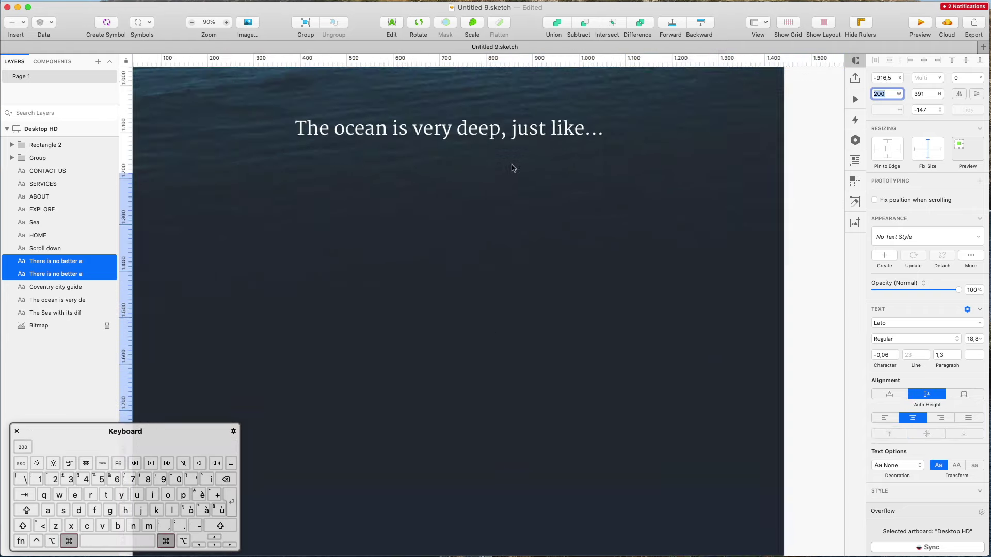
pyautogui.scroll(-3, 513, 168)
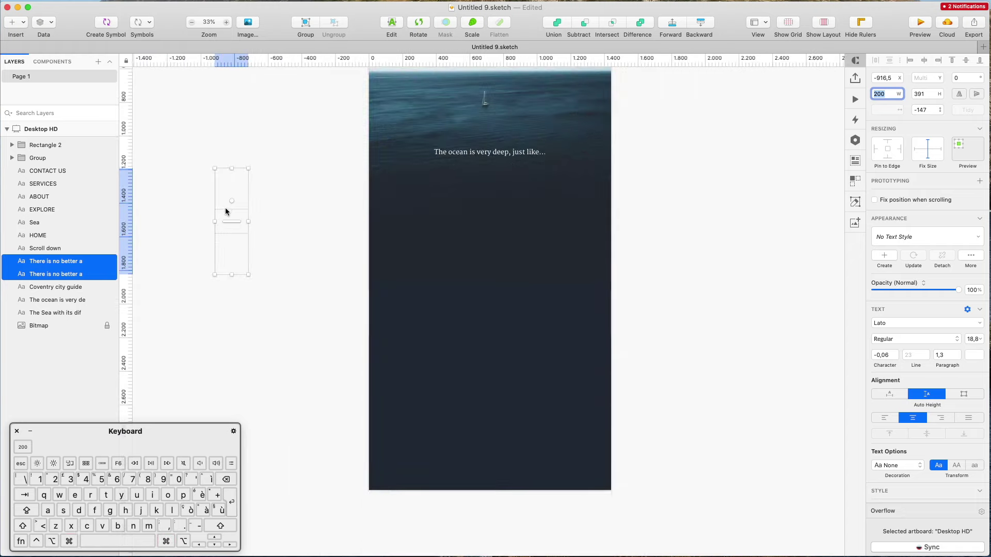
pyautogui.press('super+z')
pyautogui.press('super+z')
pyautogui.press('super+z')
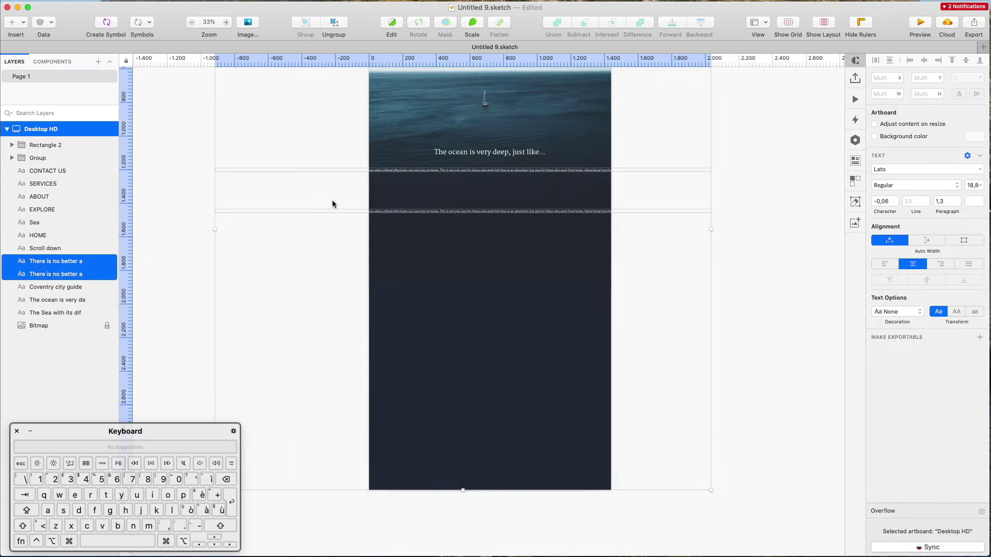
pyautogui.scroll(-1, 333, 201)
pyautogui.moveTo(709, 220); pyautogui.dragTo(511, 219)
pyautogui.press('super+z')
pyautogui.press('super+a')
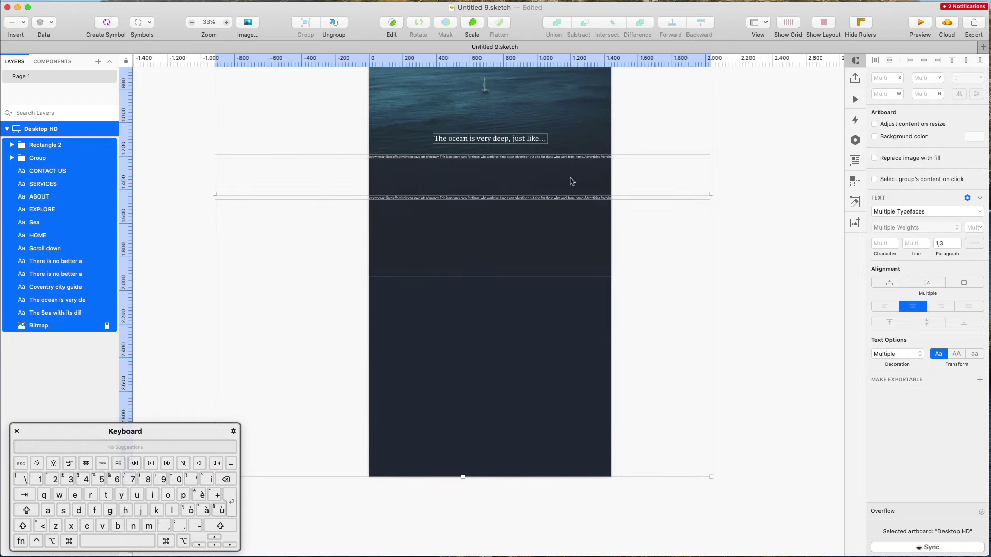
pyautogui.click(570, 182)
# Step: Select only the two article paragraphs and narrow them together to a width of about 592
pyautogui.click(484, 156)
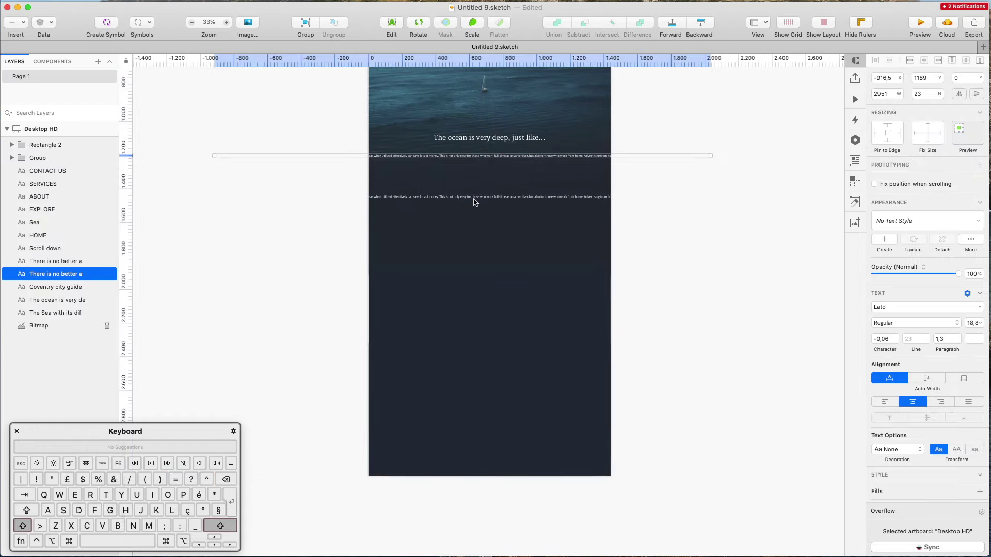
pyautogui.keyDown('shift'); pyautogui.click(560, 198); pyautogui.keyUp('shift')
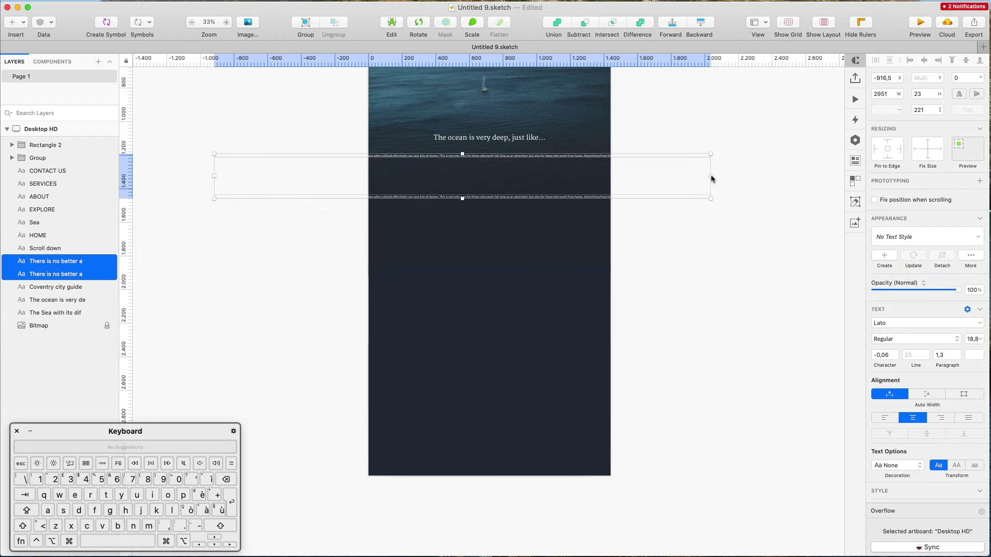
pyautogui.moveTo(711, 177); pyautogui.dragTo(519, 173)
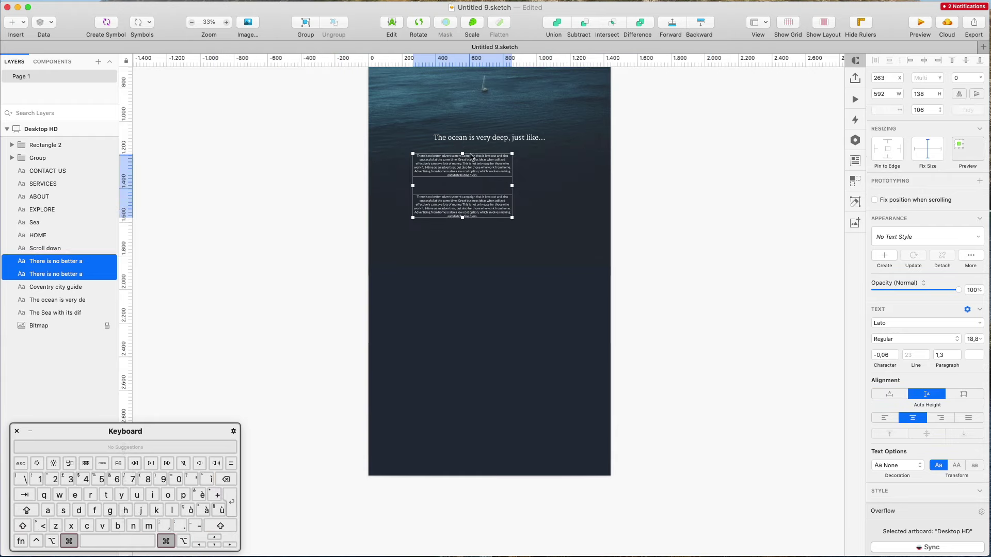
# Step: Left-align both paragraphs and set their line height to 38, ending with nothing selected
pyautogui.scroll(5, 471, 156)
pyautogui.scroll(4, 470, 156)
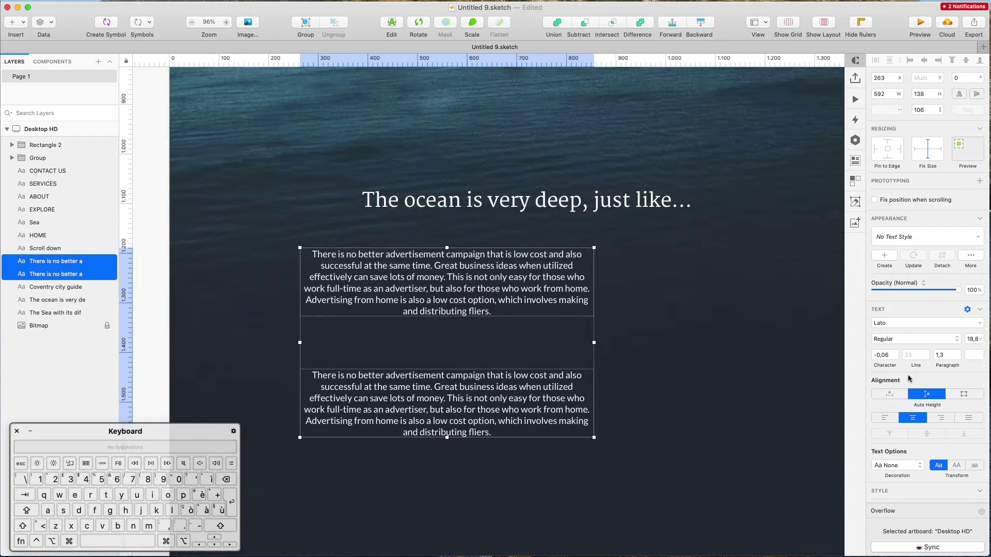
pyautogui.click(885, 417)
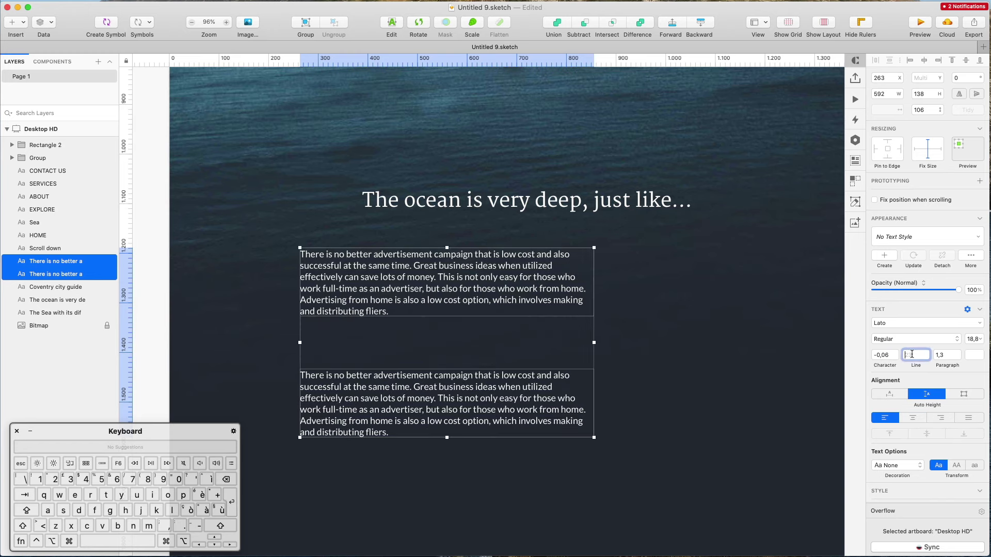
pyautogui.hotkey('shift', 'Up')
pyautogui.hotkey('shift', 'Up')
pyautogui.press('Down')
pyautogui.press('Down')
pyautogui.press('Down')
pyautogui.press('Down')
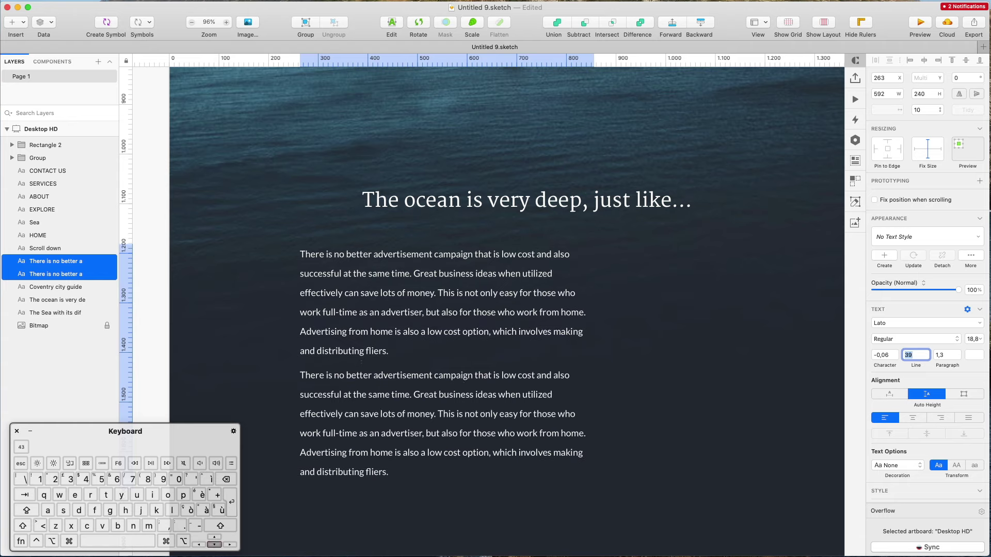
pyautogui.press('Down')
pyautogui.scroll(-5, 357, 365)
pyautogui.click(737, 330)
# Step: Narrow both article paragraphs together to a width of about 524, and deselect them
pyautogui.scroll(3, 388, 361)
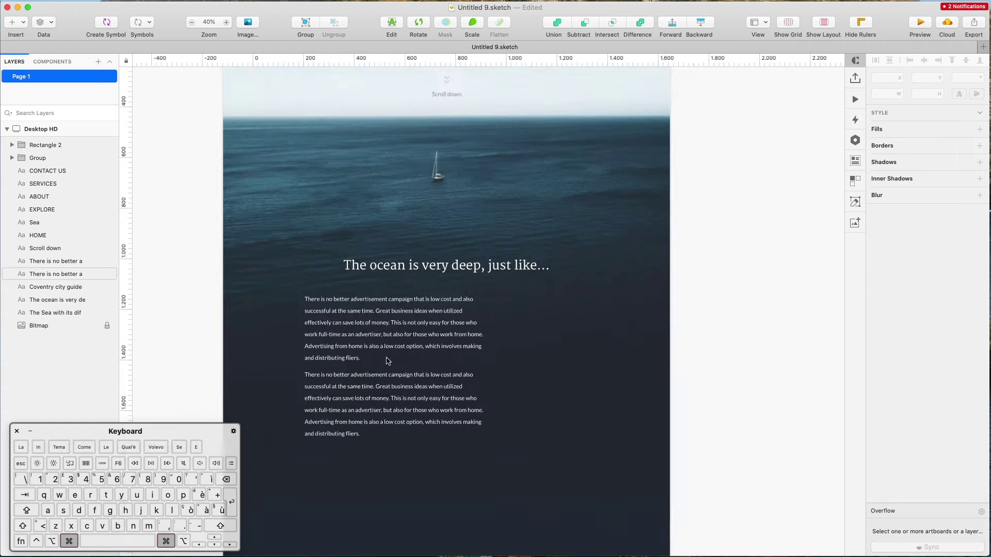
pyautogui.scroll(4, 388, 361)
pyautogui.hscroll(1, 360, 324)
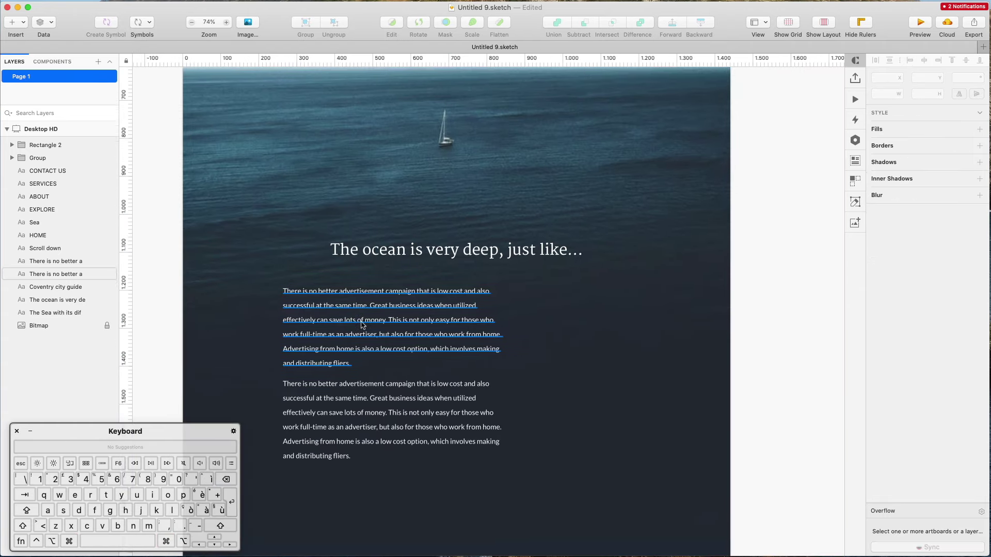
pyautogui.click(501, 356)
pyautogui.keyDown('shift'); pyautogui.click(498, 376); pyautogui.keyUp('shift')
pyautogui.moveTo(504, 370); pyautogui.dragTo(476, 370)
pyautogui.click(746, 354)
# Step: Arrange the two paragraphs as side-by-side columns beneath the white heading at Y 1182, with a gap of about 75 between them
pyautogui.moveTo(314, 409); pyautogui.dragTo(532, 314)
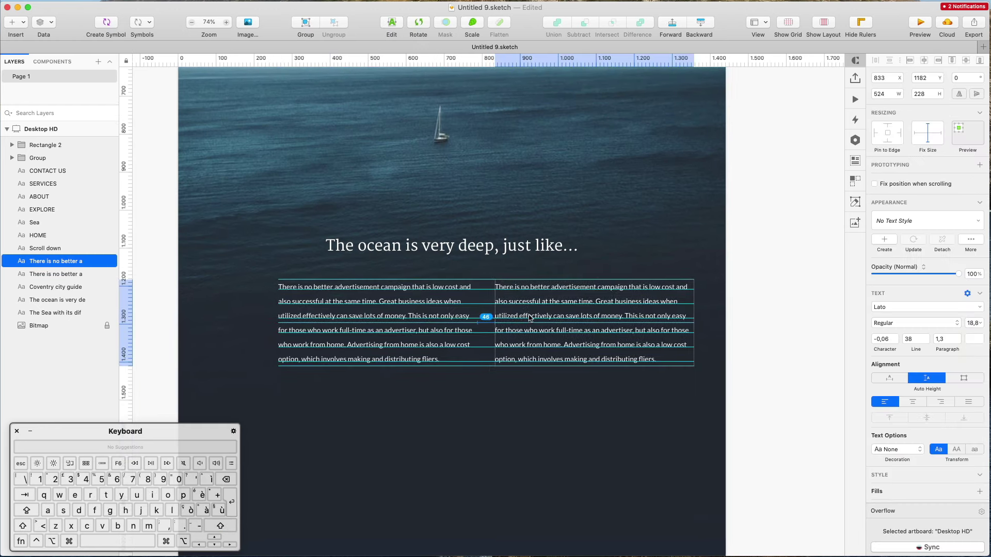
pyautogui.keyDown('shift'); pyautogui.click(433, 308); pyautogui.keyUp('shift')
pyautogui.moveTo(433, 308); pyautogui.dragTo(390, 308)
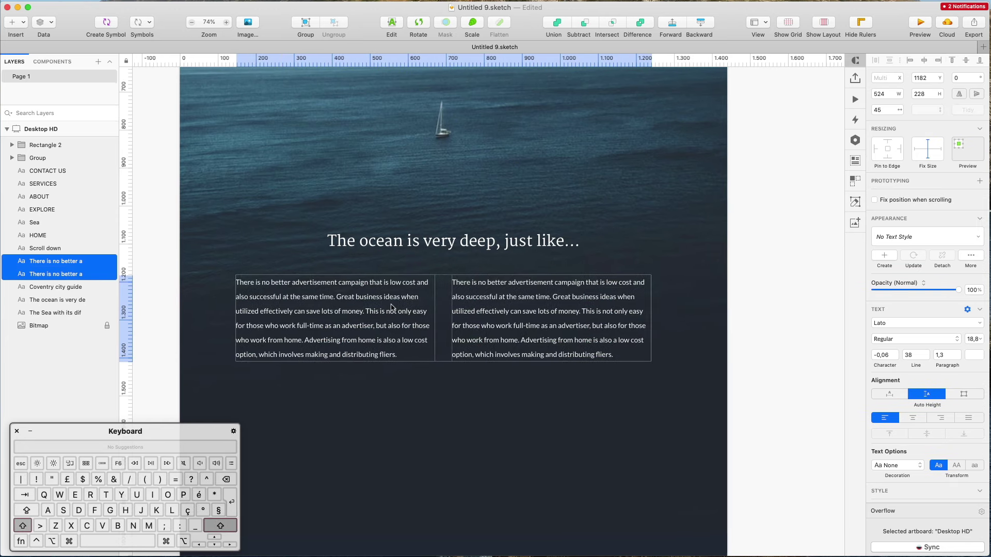
pyautogui.scroll(1, 390, 308)
pyautogui.click(510, 319)
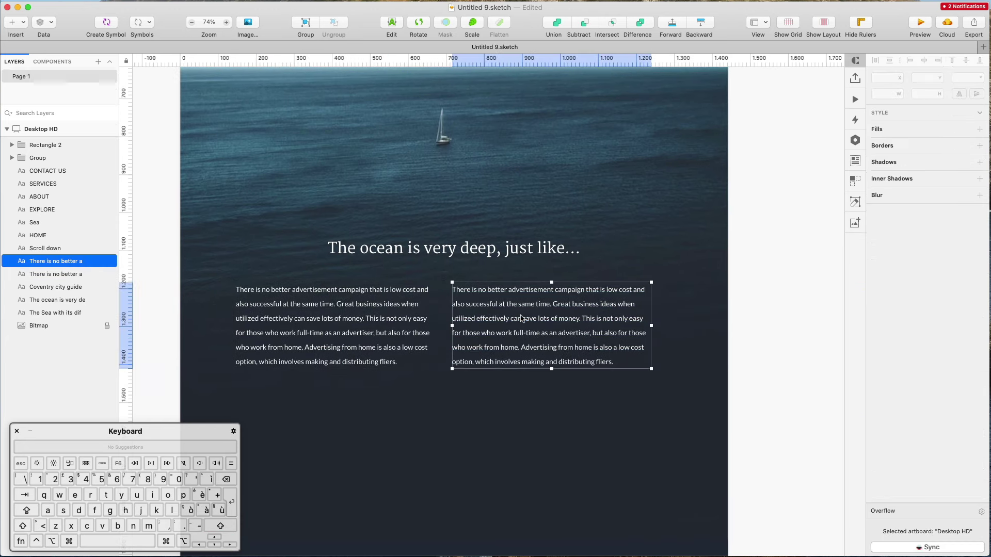
pyautogui.moveTo(510, 318); pyautogui.dragTo(521, 318)
# Step: Move both paragraph columns together down to Y 1201 and roughly to the page's horizontal center
pyautogui.scroll(10, 521, 319)
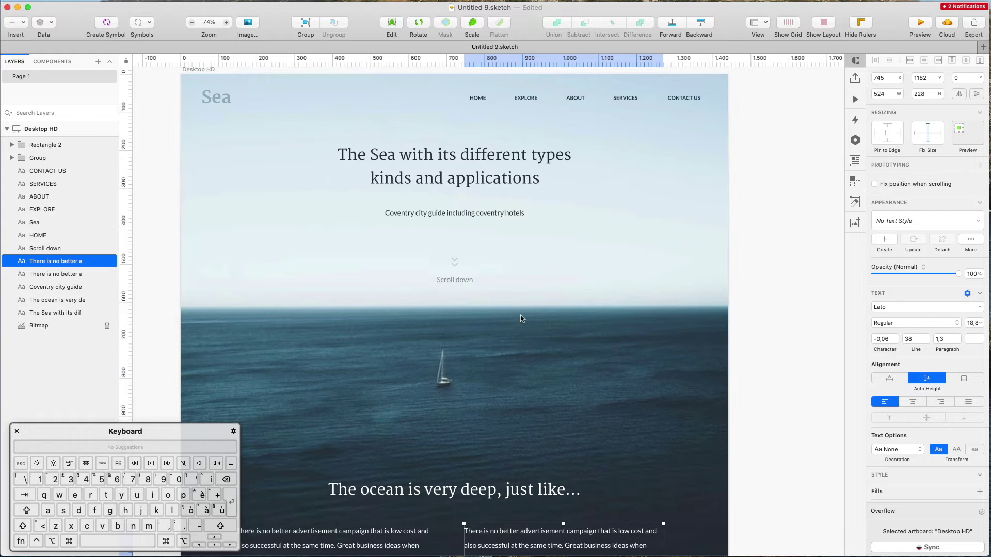
pyautogui.scroll(-5, 521, 318)
pyautogui.keyDown('shift'); pyautogui.click(335, 413); pyautogui.keyUp('shift')
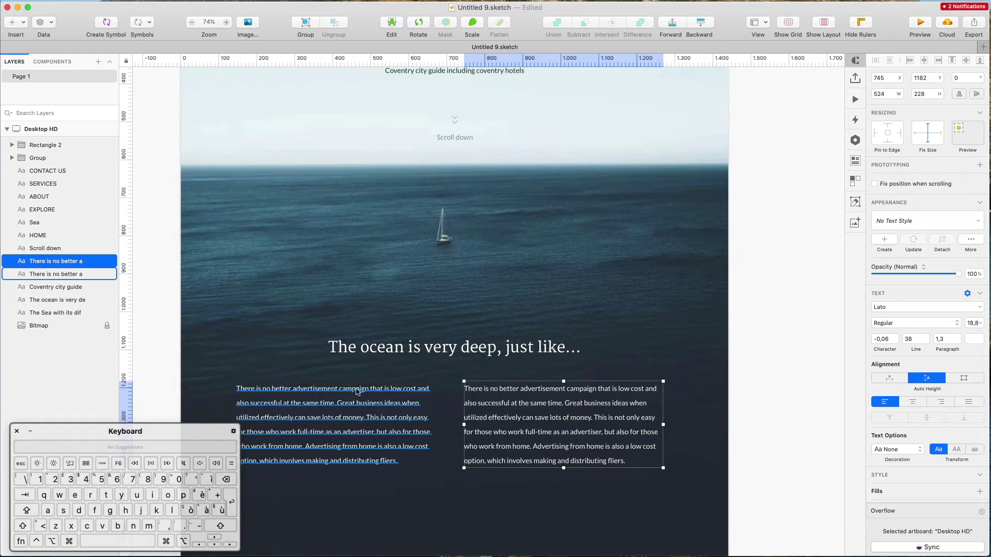
pyautogui.scroll(-3, 345, 351)
pyautogui.hotkey('shift', 'Down')
pyautogui.hotkey('shift', 'Right')
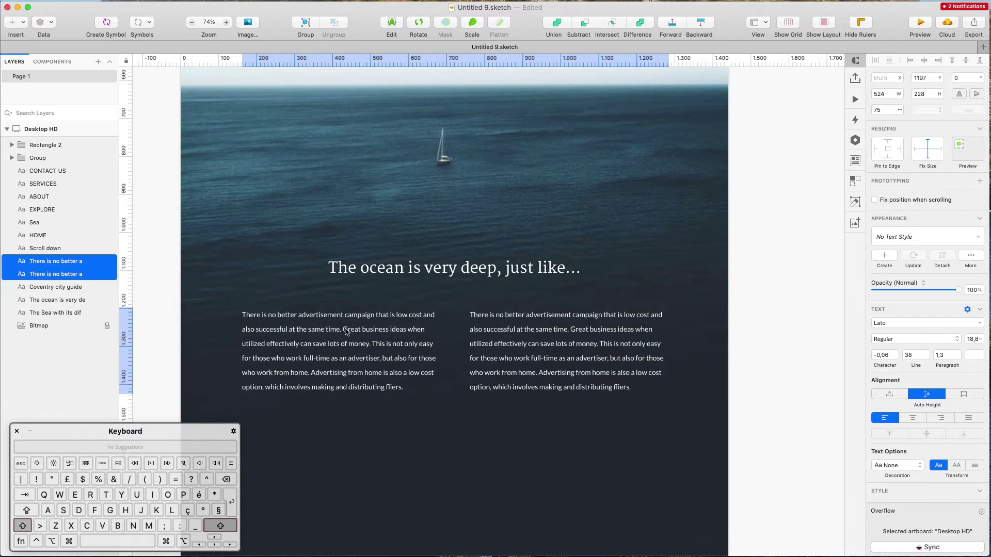
pyautogui.press('Down')
pyautogui.press('Down')
pyautogui.press('Left')
pyautogui.press('Left')
pyautogui.press('Left')
pyautogui.press('Left')
pyautogui.press('Left')
pyautogui.press('Left')
pyautogui.press('Left')
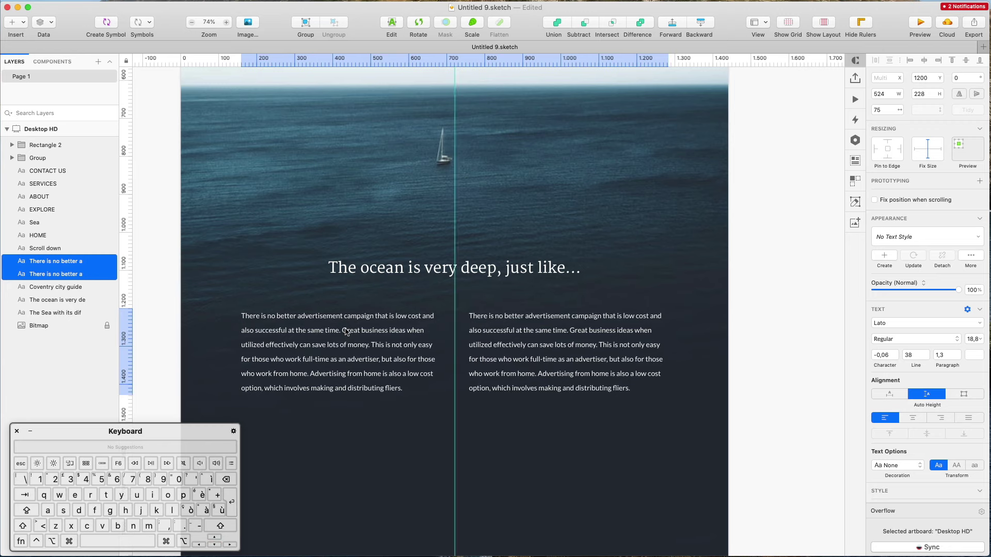
pyautogui.press('Down')
pyautogui.press('Right')
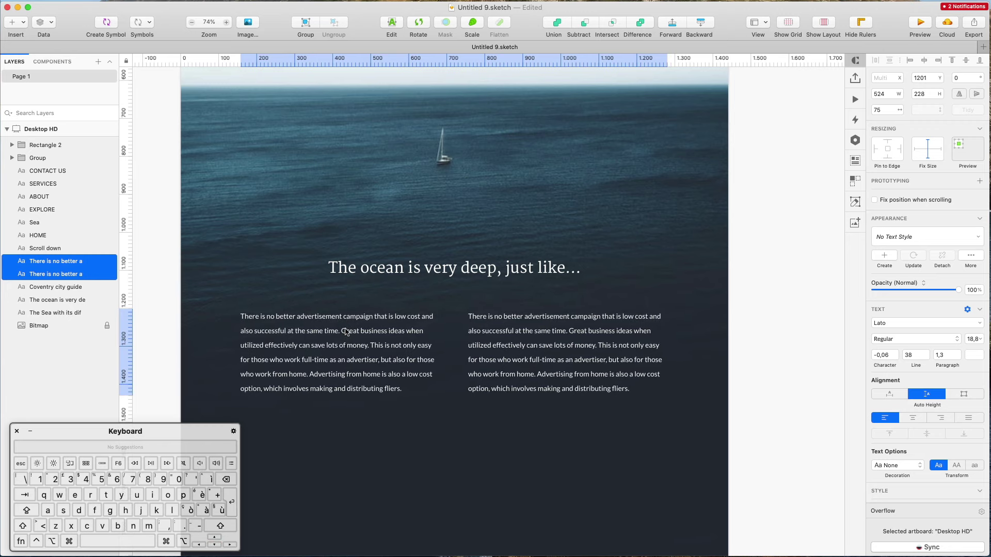
# Step: Examine how the page's text and heading line up with the layout column overlay, and hide the overlay again
pyautogui.click(777, 243)
pyautogui.scroll(3, 779, 222)
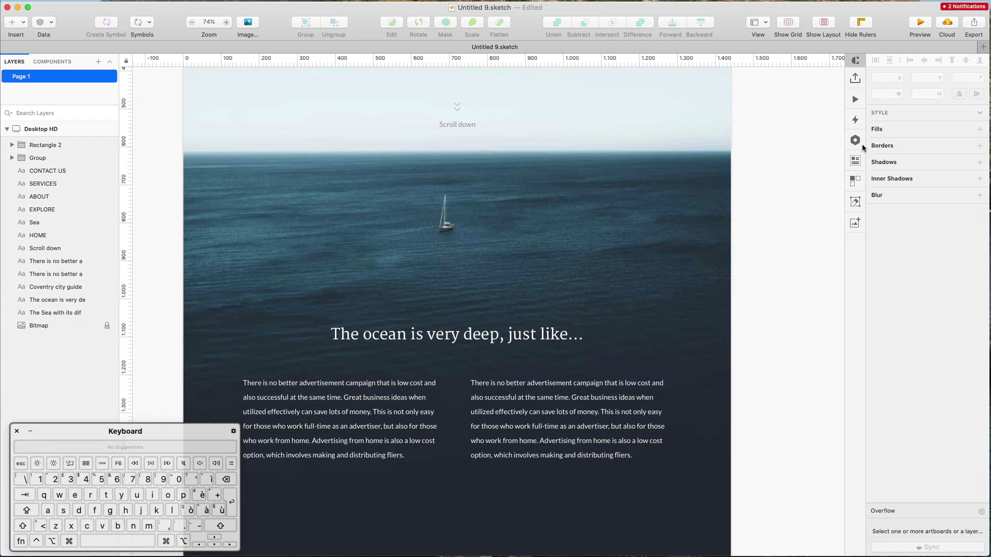
pyautogui.moveTo(581, 10); pyautogui.dragTo(581, 9)
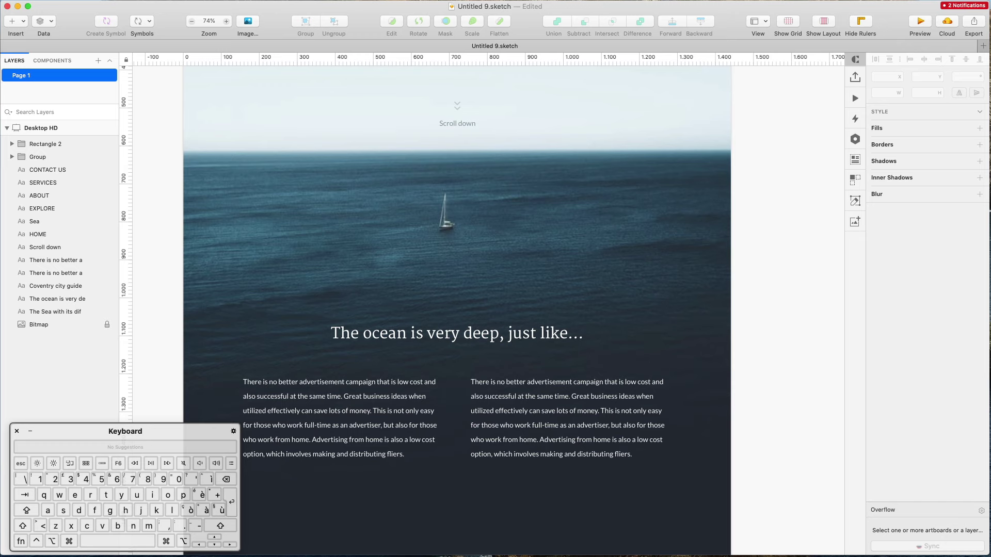
pyautogui.click(824, 23)
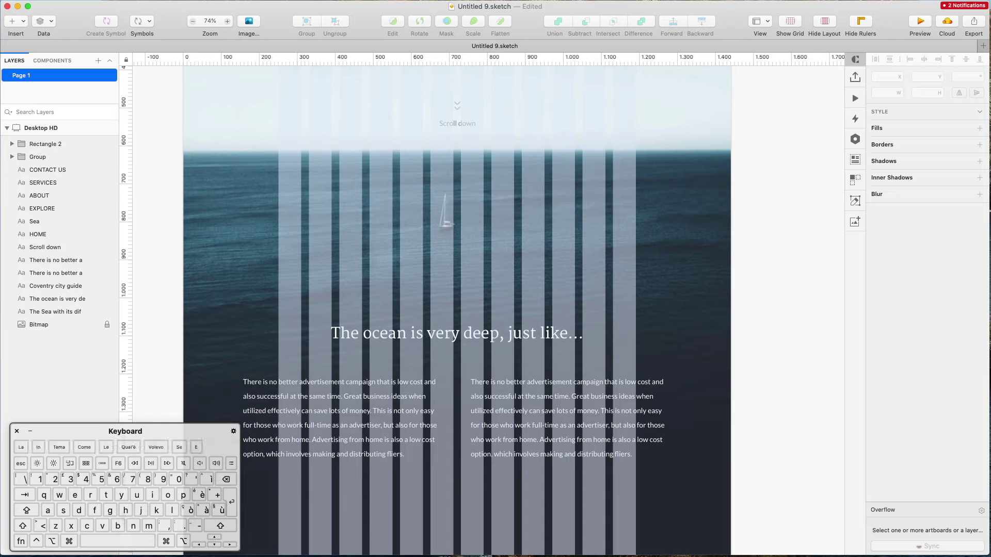
pyautogui.write('layout')
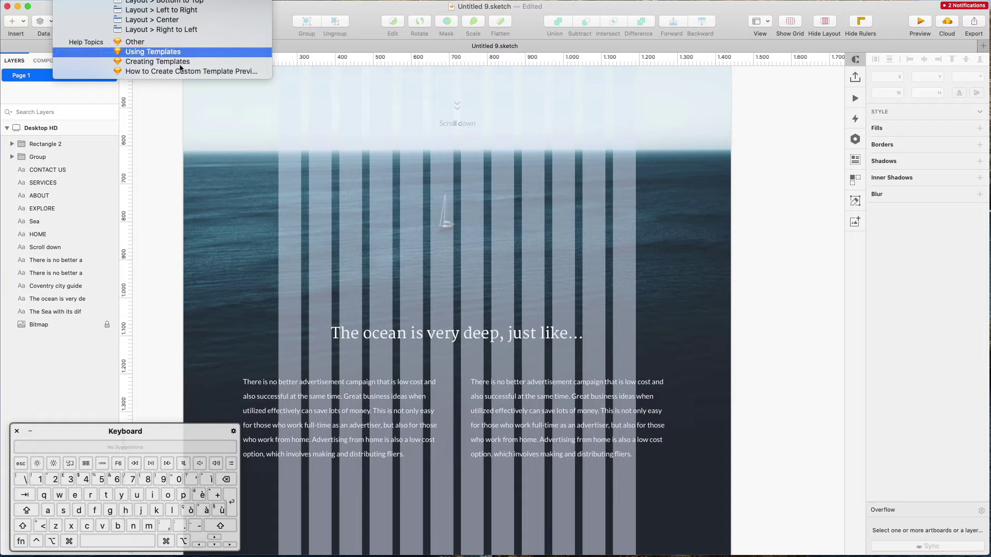
pyautogui.click(169, 179)
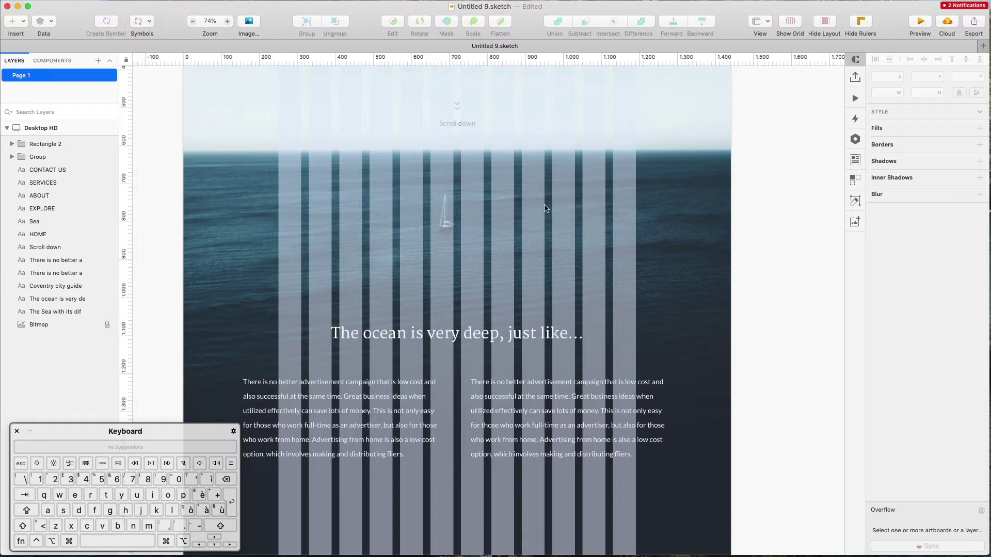
pyautogui.scroll(3, 578, 227)
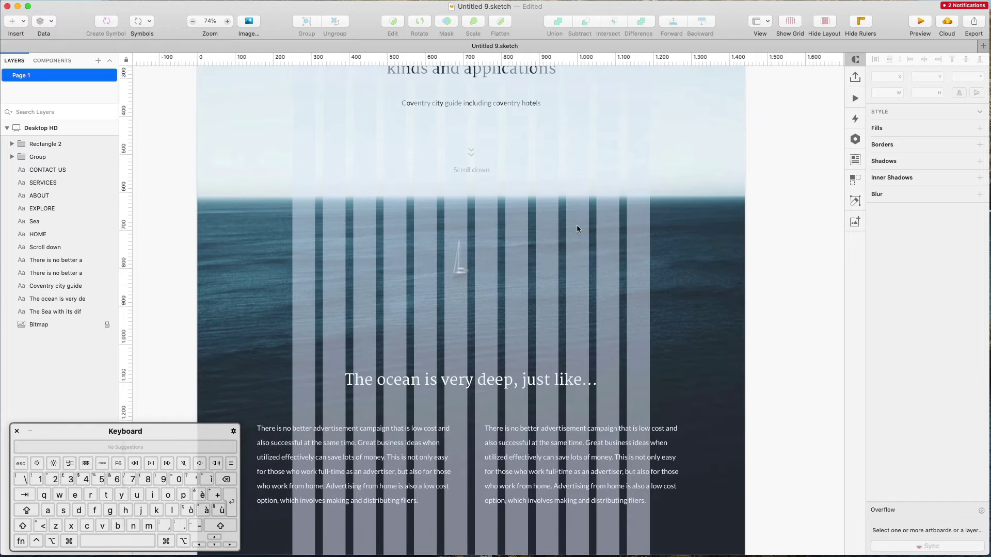
pyautogui.scroll(-3, 524, 270)
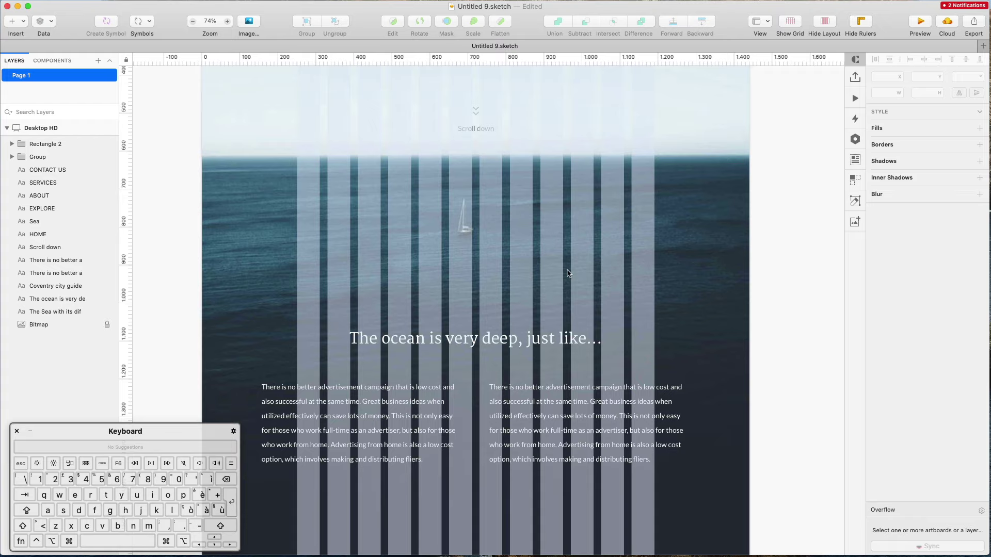
pyautogui.scroll(5, 540, 260)
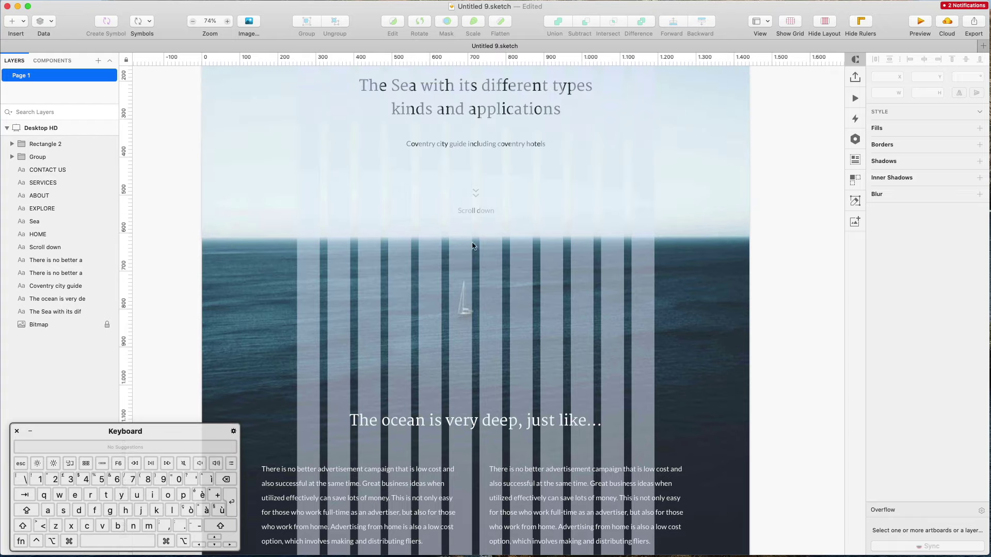
pyautogui.scroll(-4, 578, 202)
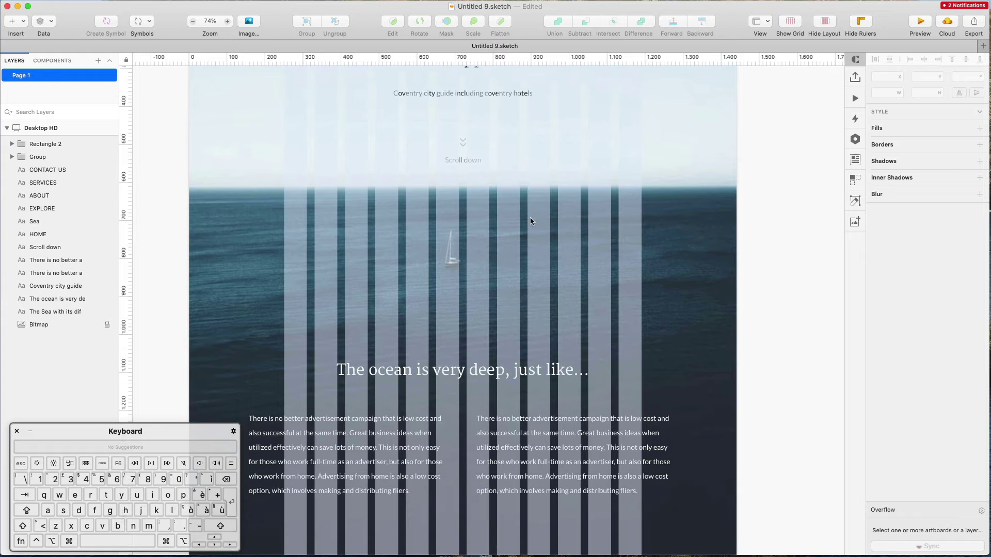
pyautogui.scroll(1, 584, 178)
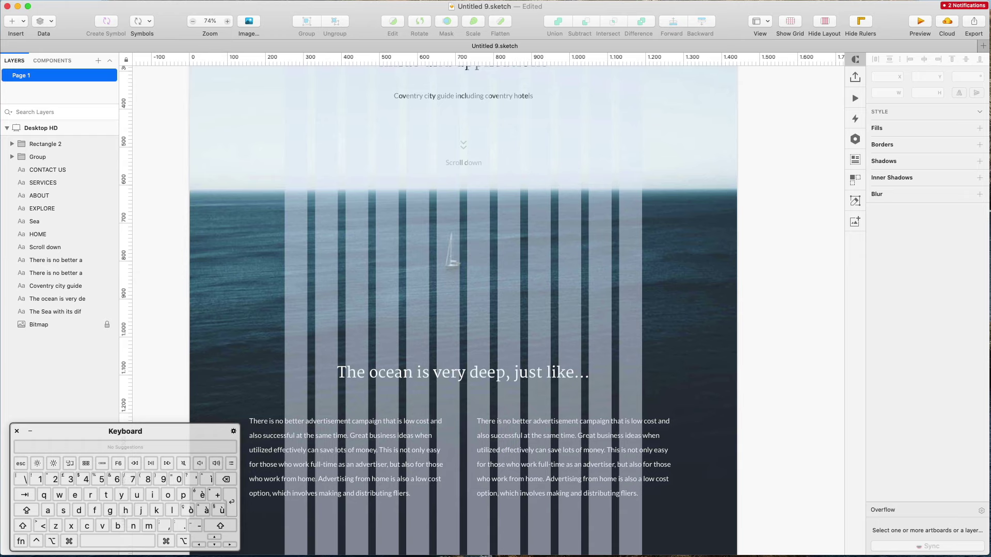
pyautogui.click(824, 27)
# Step: Move both paragraph columns together down to Y 1207 and deselect them
pyautogui.scroll(-5, 548, 248)
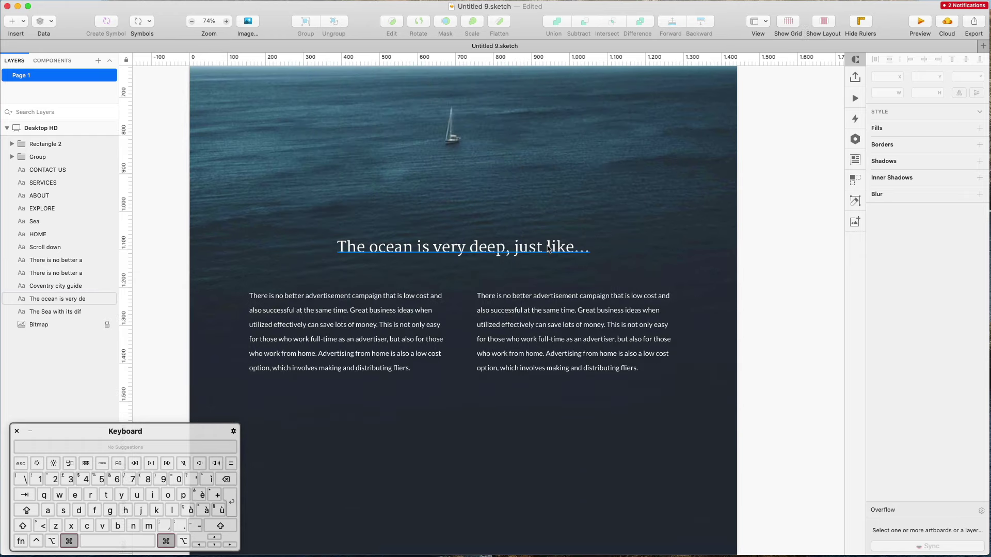
pyautogui.keyDown('super'); pyautogui.scroll(-2, 549, 249); pyautogui.keyUp('super')
pyautogui.keyDown('shift'); pyautogui.click(355, 315); pyautogui.keyUp('shift')
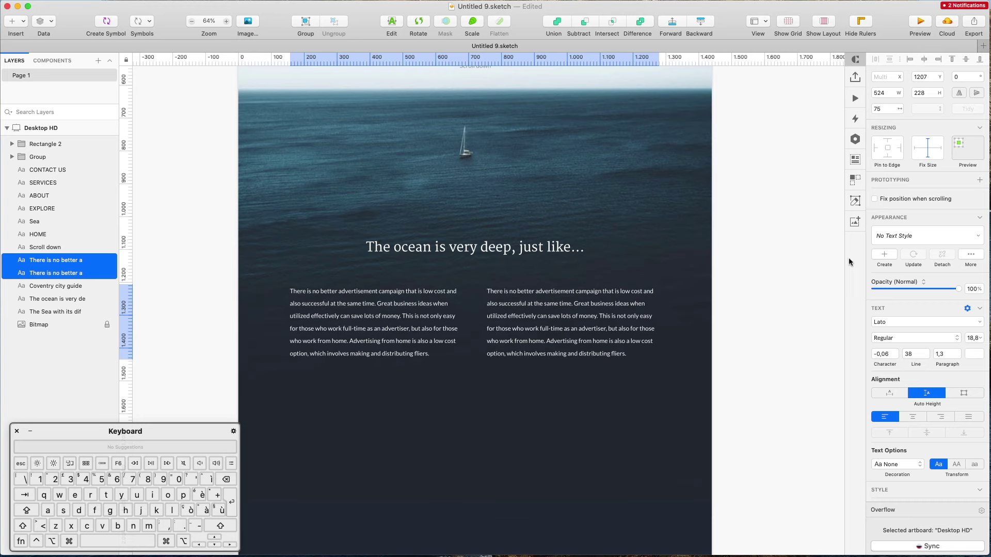
pyautogui.click(764, 298)
# Step: Shorten the right paragraph so that it ends with "full-time as an advertiser."
pyautogui.click(606, 328)
pyautogui.doubleClick(605, 329)
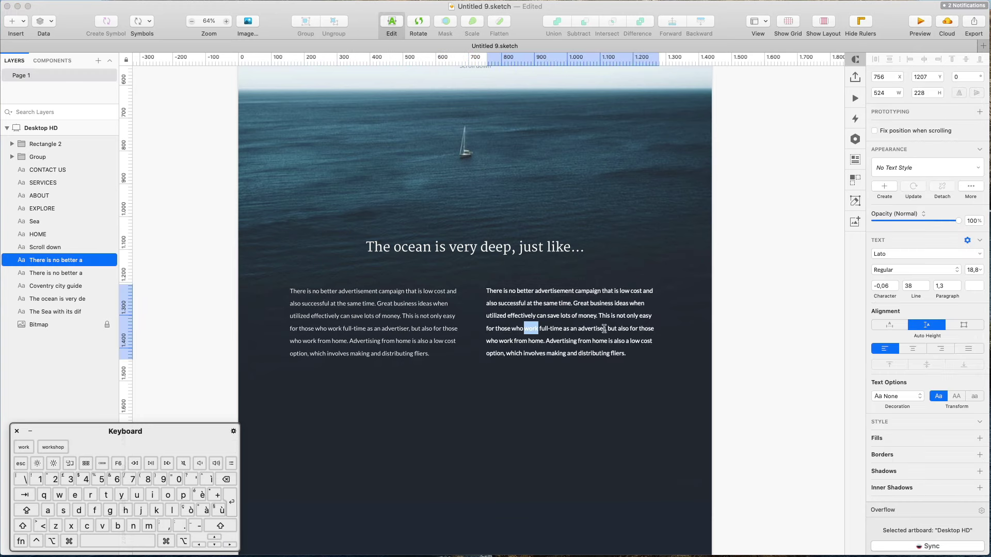
pyautogui.moveTo(606, 329); pyautogui.dragTo(653, 360)
pyautogui.write('.')
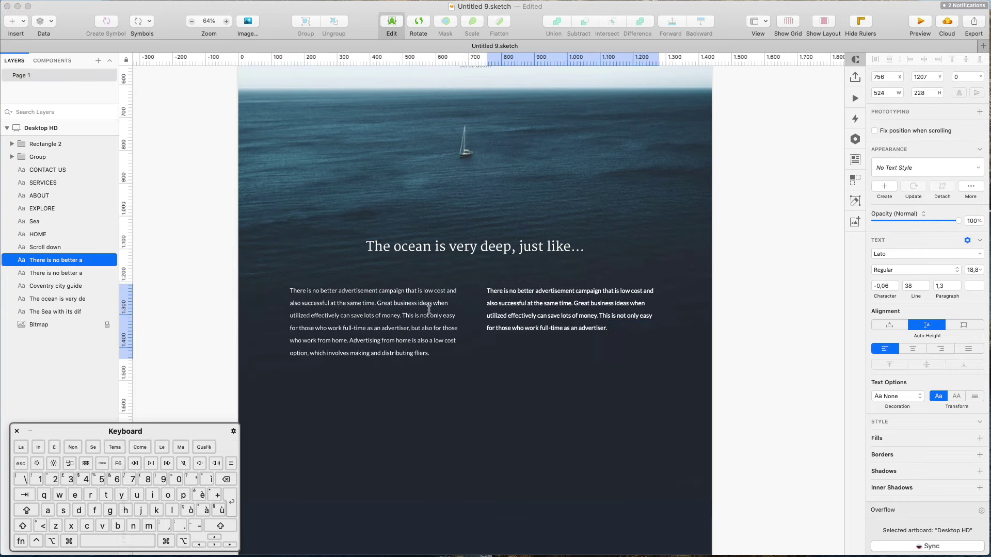
# Step: Trim the left paragraph to the same ending, "full-time as an advertiser.", and finish editing it
pyautogui.click(413, 330)
pyautogui.doubleClick(413, 330)
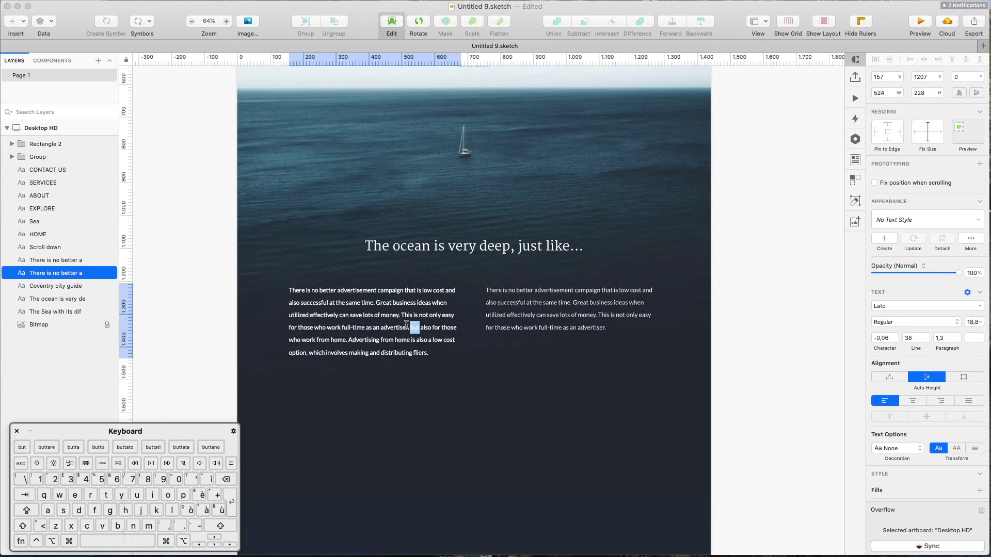
pyautogui.moveTo(408, 329); pyautogui.dragTo(460, 361)
pyautogui.write('.')
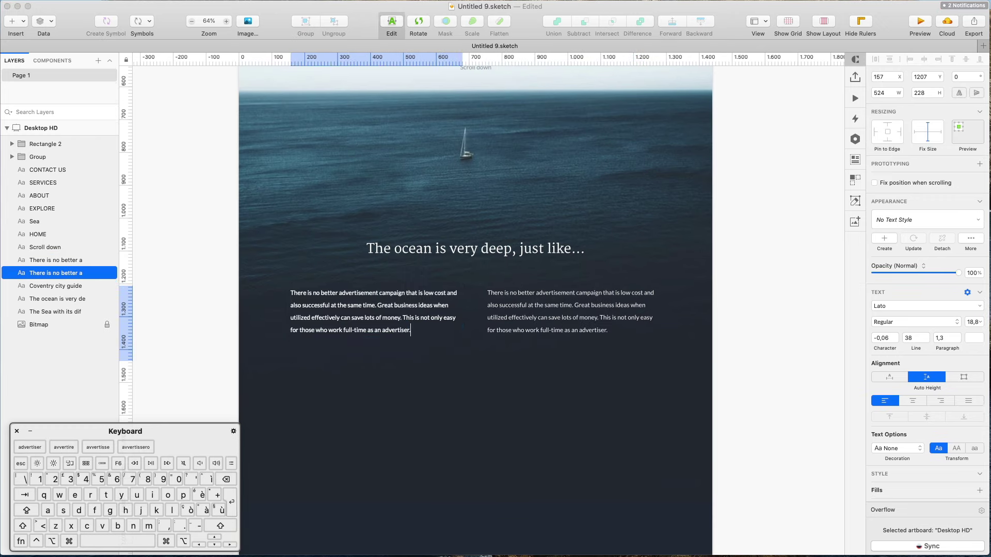
pyautogui.click(766, 315)
# Step: Rewrite the start of the right paragraph so that it opens with "Is no better advertisement"
pyautogui.doubleClick(494, 292)
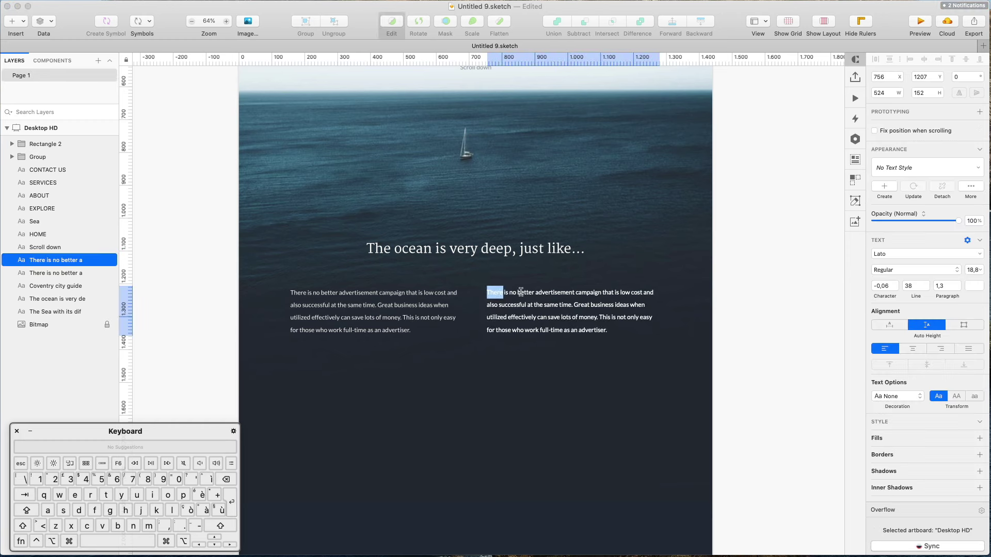
pyautogui.write('I')
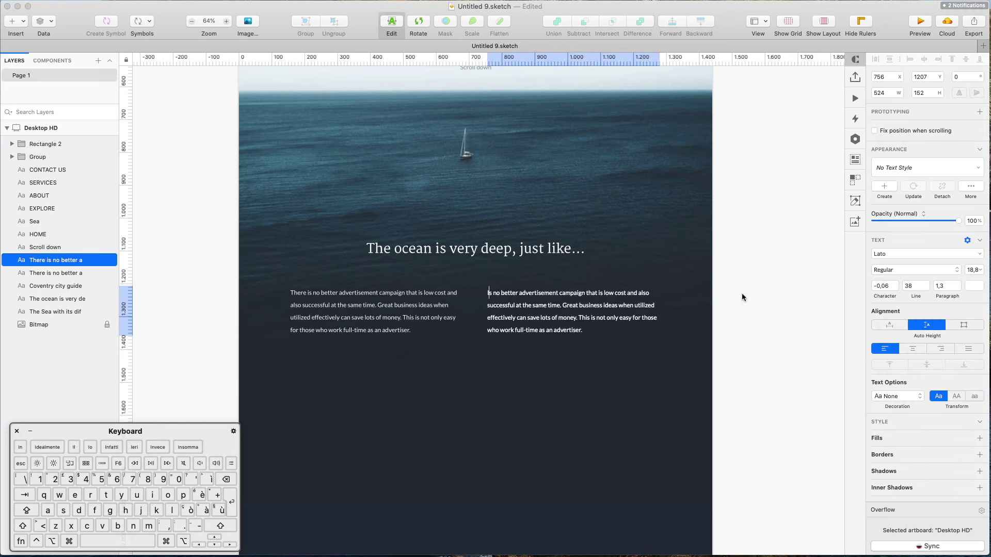
pyautogui.click(818, 313)
# Step: Duplicate the left paragraph above the white heading and replace the copy's text with "LABEL ONE"
pyautogui.scroll(3, 500, 274)
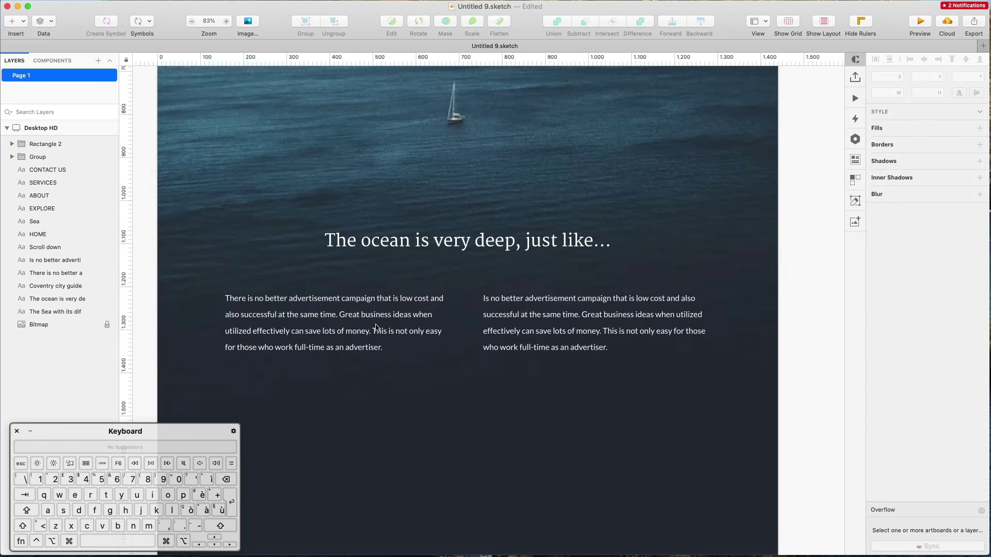
pyautogui.click(289, 324)
pyautogui.moveTo(289, 324); pyautogui.dragTo(452, 222)
pyautogui.doubleClick(452, 222)
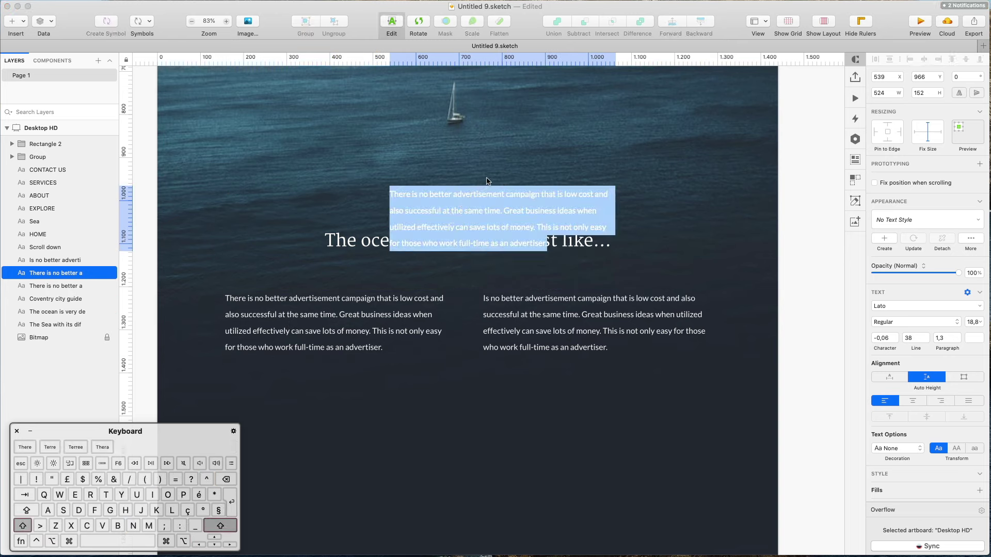
pyautogui.write('LAB')
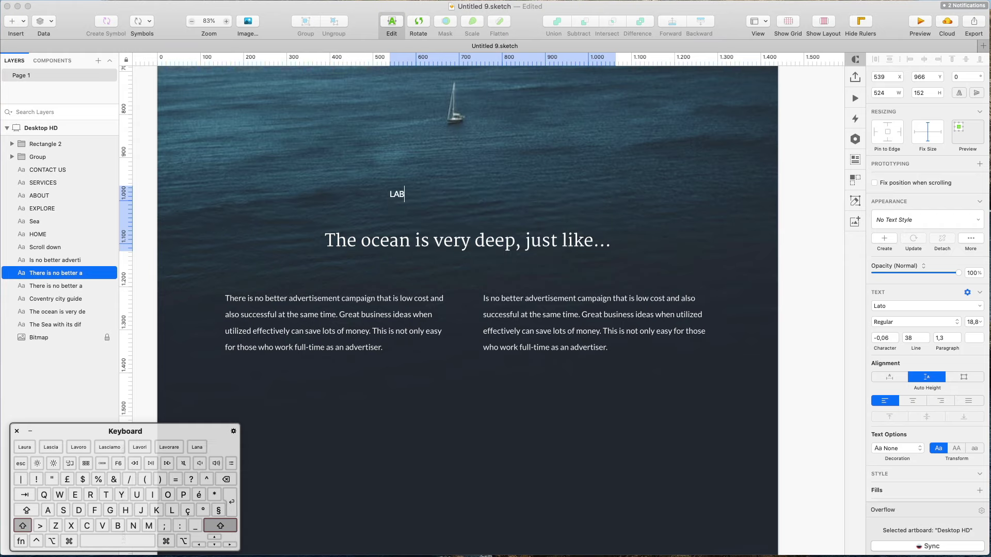
pyautogui.write('EL ONE')
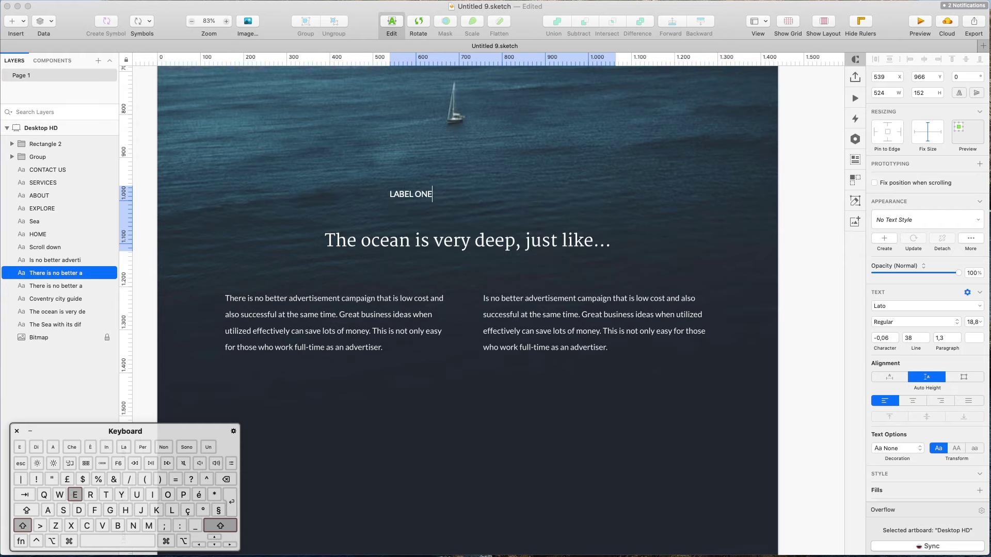
pyautogui.click(797, 178)
# Step: Copy the text style of the SERVICES navigation item and apply it to the LABEL ONE text
pyautogui.scroll(15, 797, 178)
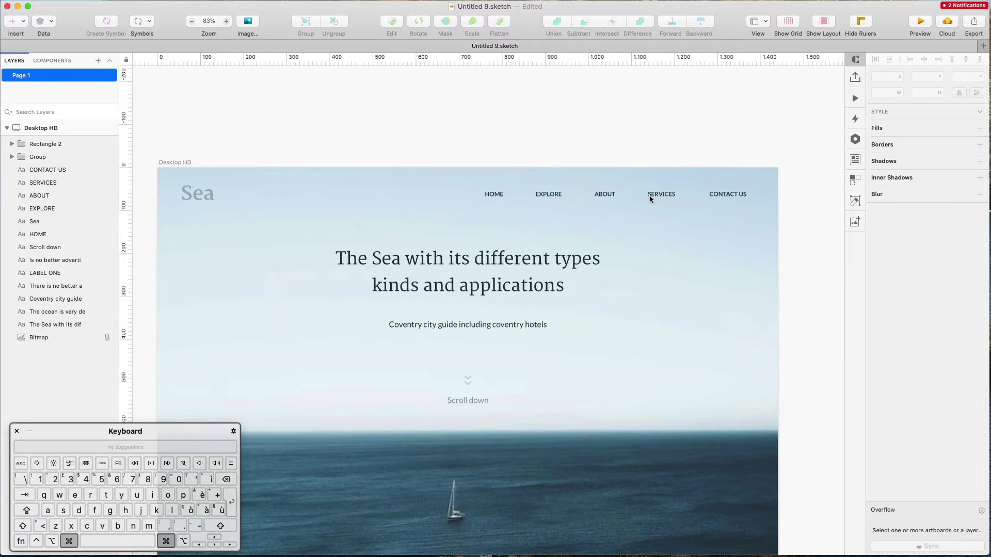
pyautogui.click(649, 200)
pyautogui.rightClick(650, 196)
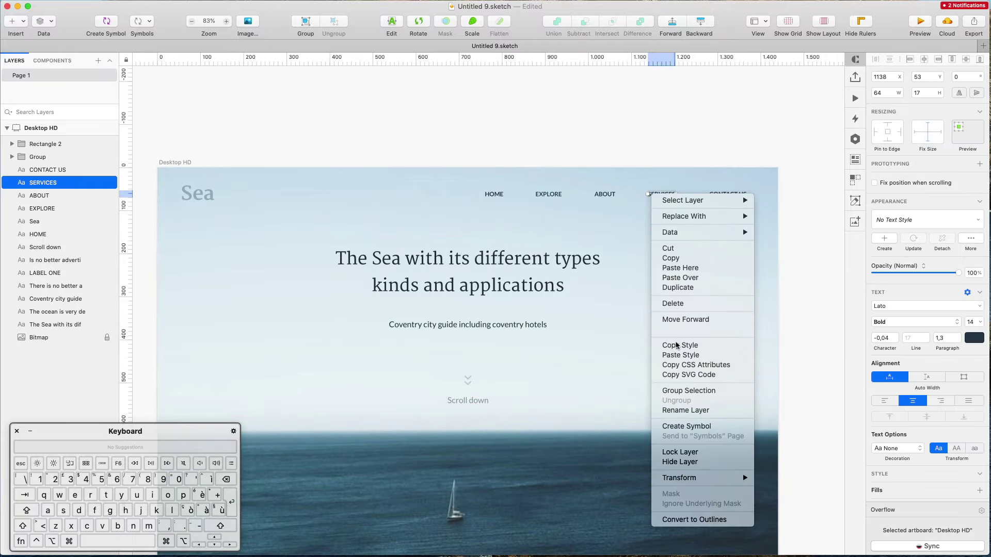
pyautogui.click(676, 344)
pyautogui.scroll(-10, 677, 349)
pyautogui.click(405, 273)
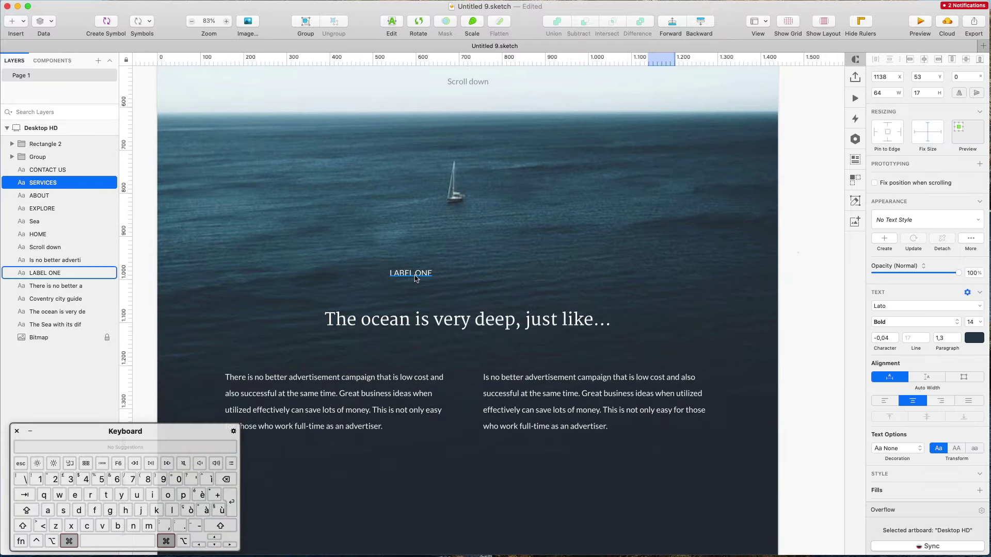
pyautogui.rightClick(416, 274)
pyautogui.click(452, 434)
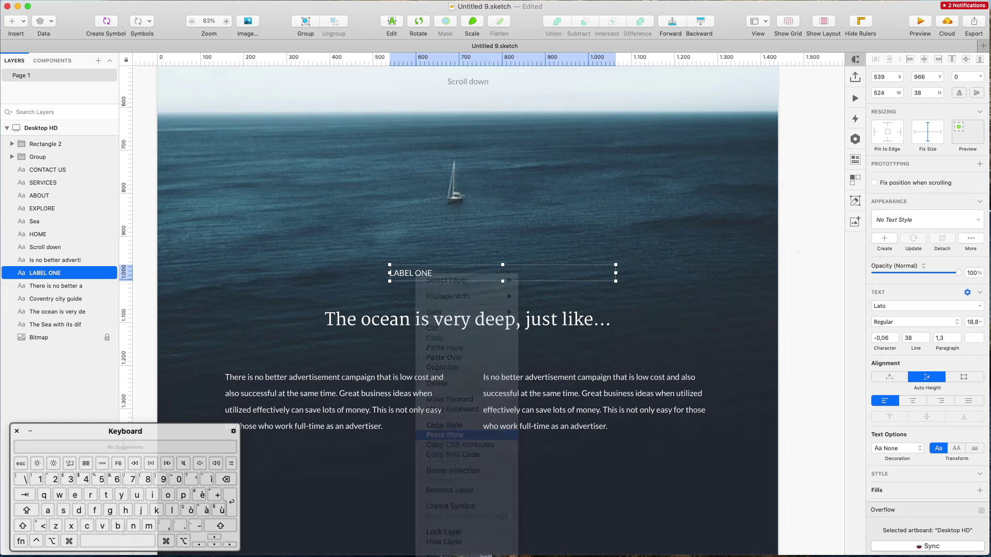
# Step: Center the LABEL ONE text horizontally on the artboard and set its text color to FFFFFF
pyautogui.click(919, 61)
pyautogui.scroll(5, 555, 170)
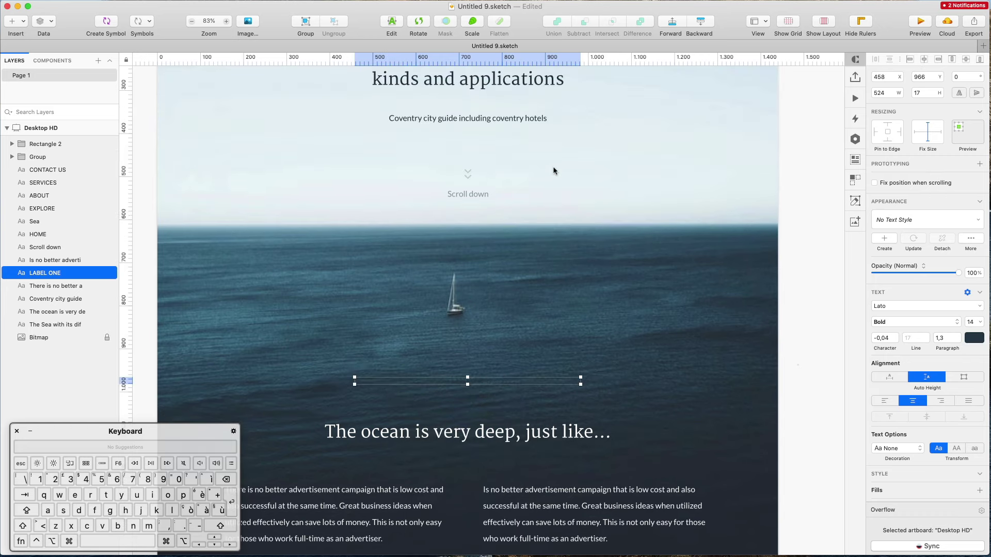
pyautogui.click(974, 337)
pyautogui.write('FFFFFF')
pyautogui.press('Return')
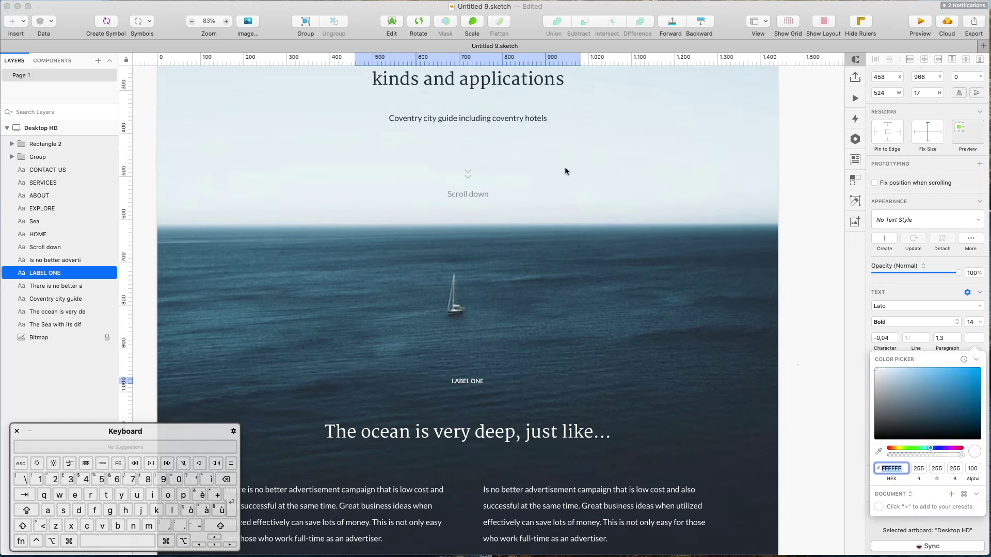
# Step: Move LABEL ONE to Y 1024 just above the white heading, and shift the label and heading together slightly down toward the paragraphs
pyautogui.moveTo(467, 390); pyautogui.dragTo(467, 413)
pyautogui.scroll(-5, 435, 311)
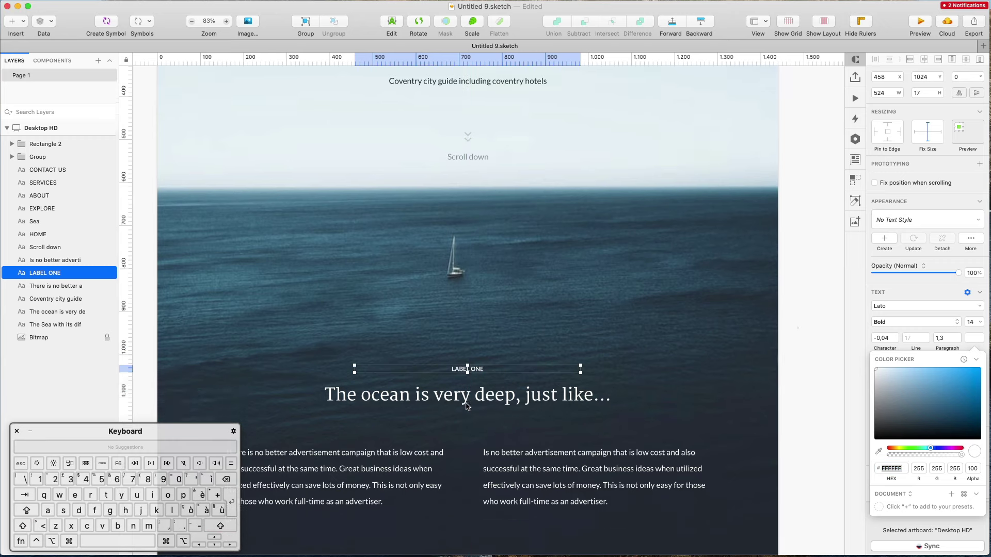
pyautogui.keyDown('shift'); pyautogui.click(435, 310); pyautogui.keyUp('shift')
pyautogui.hotkey('shift', 'Down')
pyautogui.hotkey('shift', 'Down')
pyautogui.hotkey('shift', 'Down')
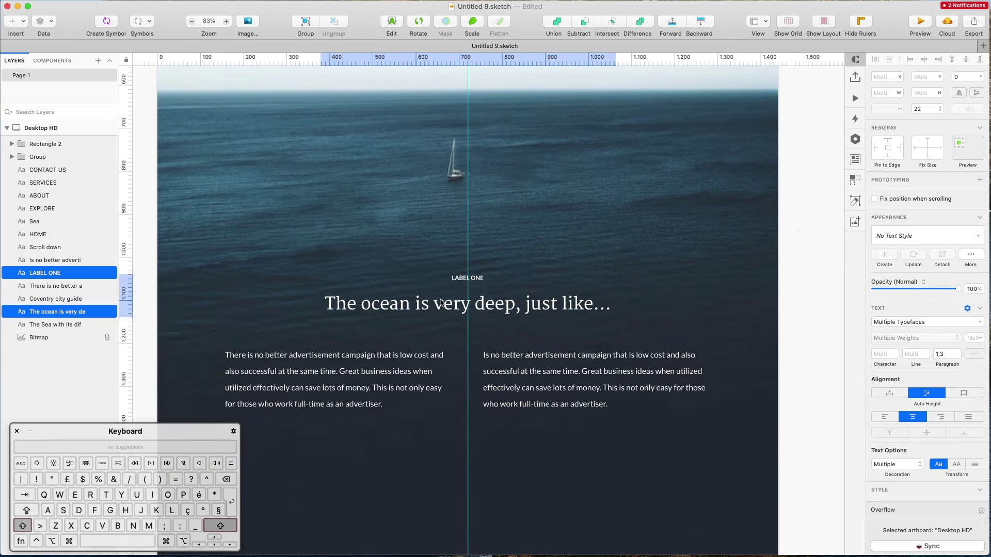
# Step: Deselect everything and review the composition of the whole page, from the hero to the dark lower section
pyautogui.press('cmd+1')
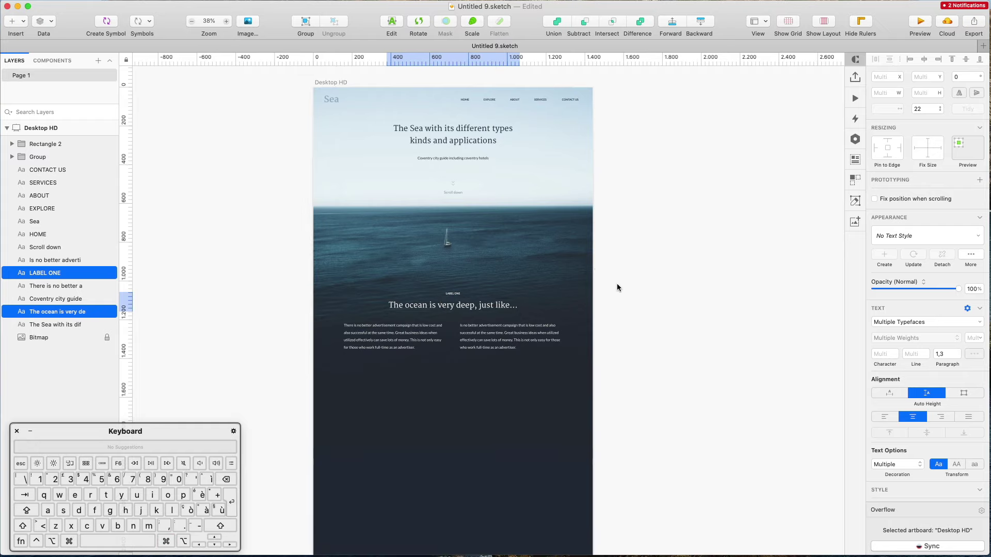
pyautogui.click(619, 281)
pyautogui.scroll(-3, 657, 283)
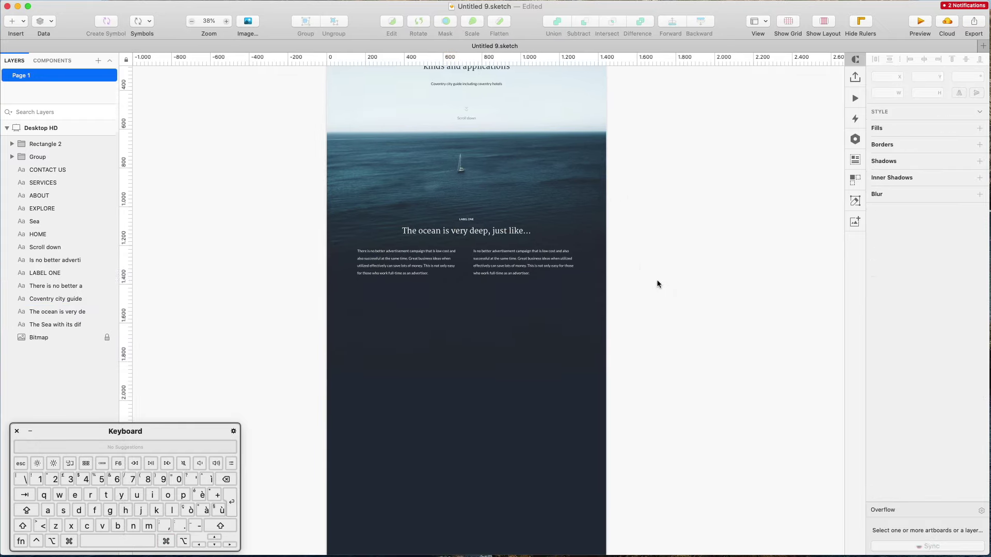
pyautogui.scroll(2, 657, 283)
pyautogui.scroll(3, 657, 284)
pyautogui.scroll(-2, 619, 285)
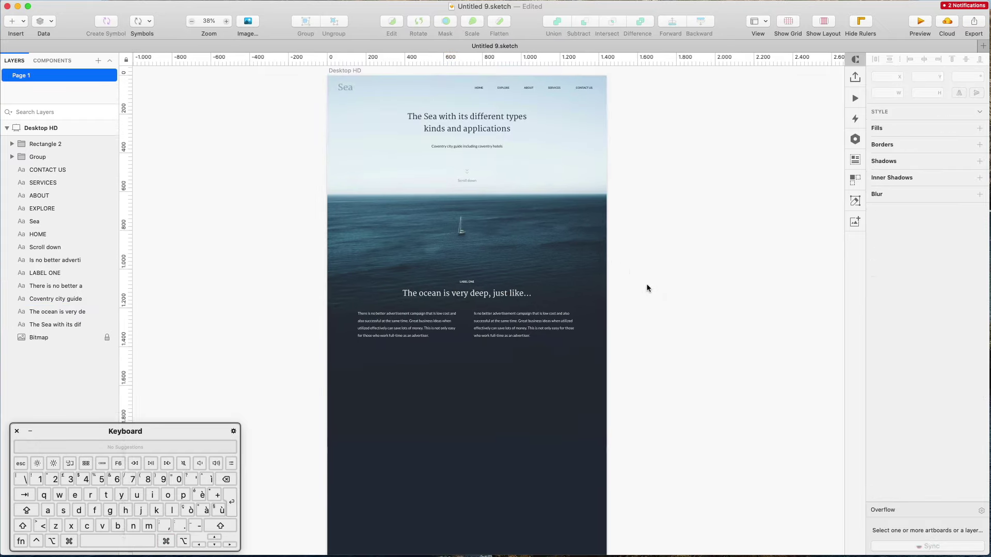
# Step: Draw a borderless rectangle about 1123 × 536 beneath the two text columns, spanning their width, with corner radius 5
pyautogui.scroll(3, 544, 378)
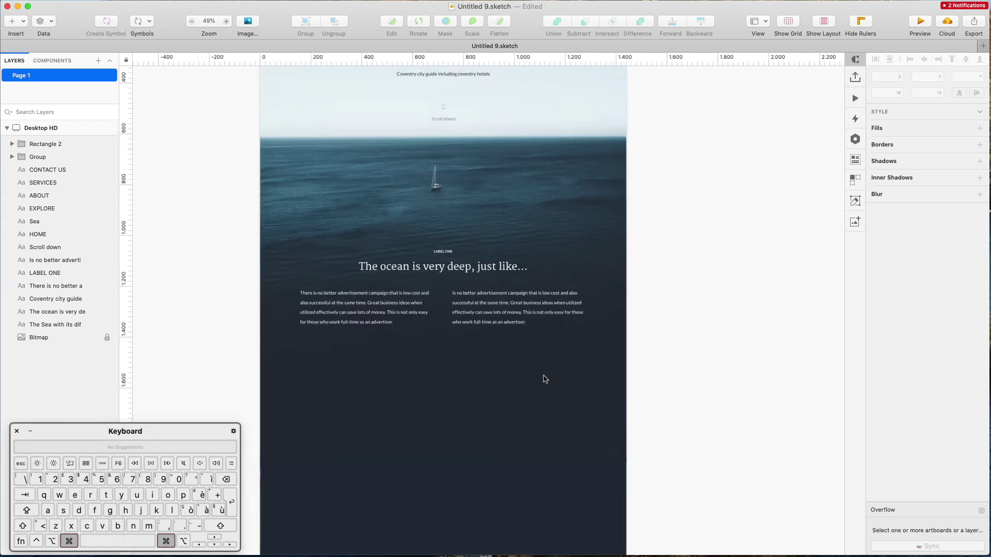
pyautogui.press('r')
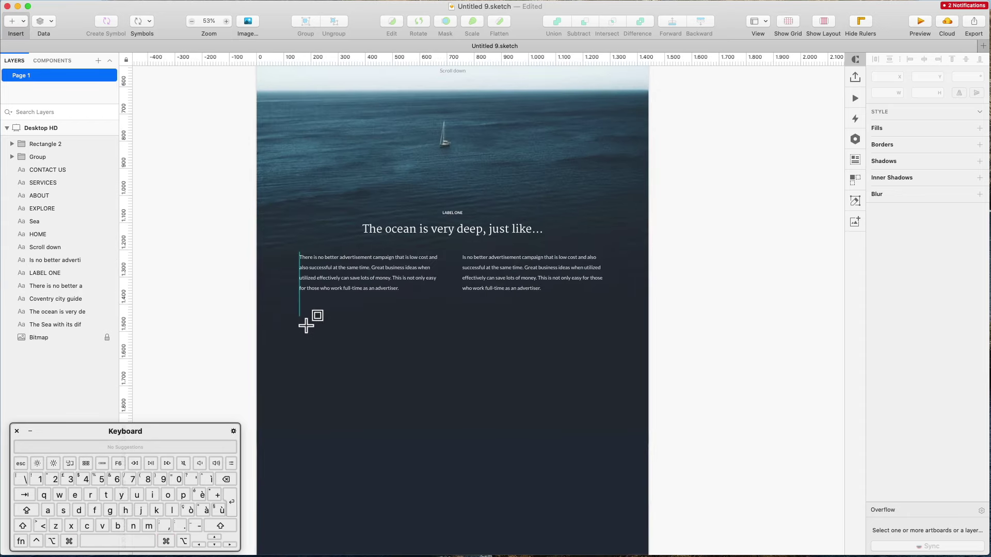
pyautogui.moveTo(300, 317); pyautogui.dragTo(604, 462)
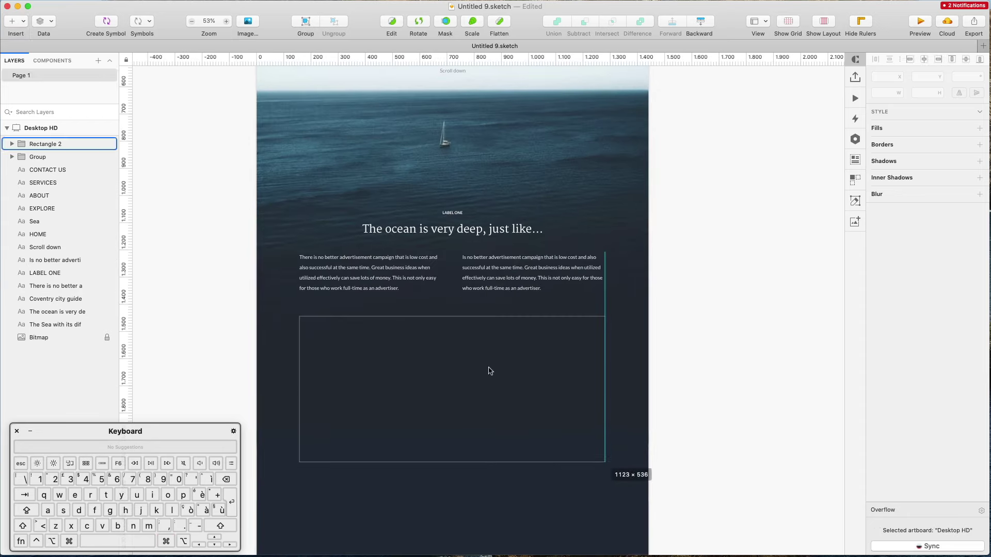
pyautogui.moveTo(490, 371); pyautogui.dragTo(489, 379)
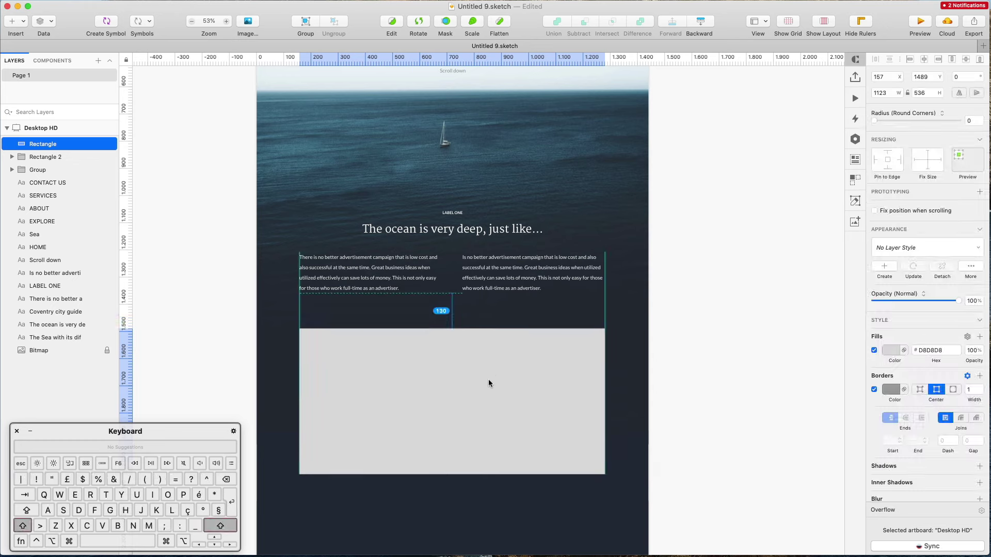
pyautogui.click(874, 390)
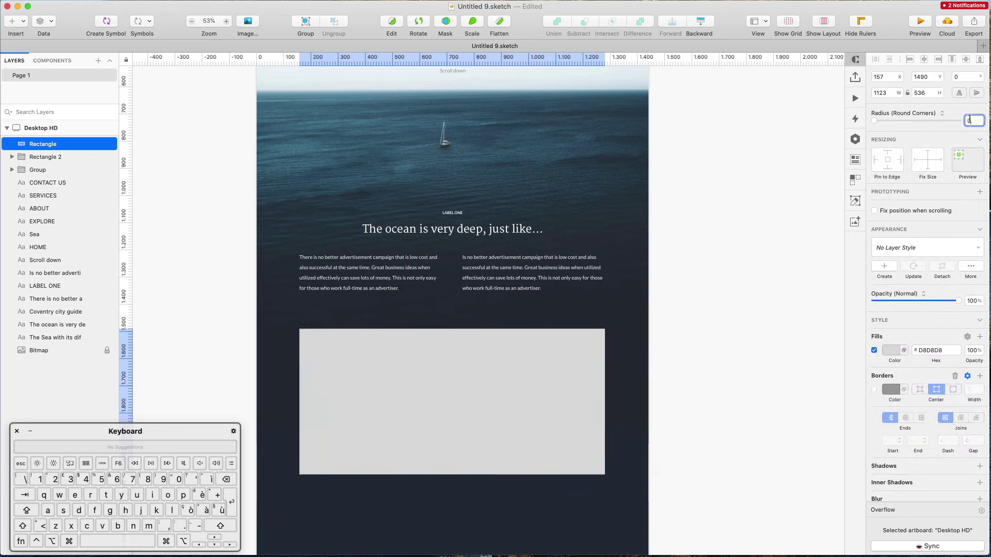
pyautogui.click(736, 432)
# Step: Switch to Safari and open the Unsplash website
pyautogui.press('super+Tab')
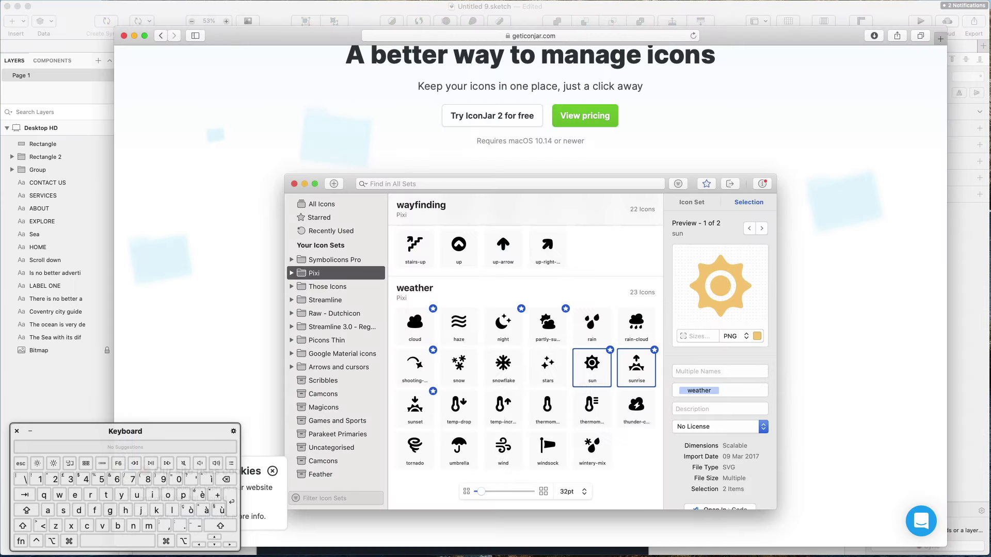
pyautogui.click(380, 33)
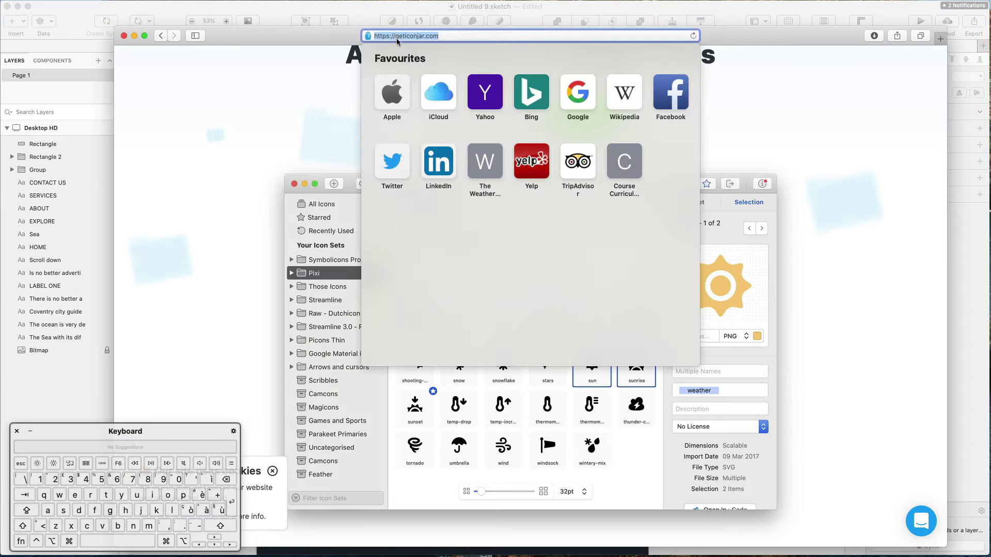
pyautogui.write('unsplash')
pyautogui.press('Return')
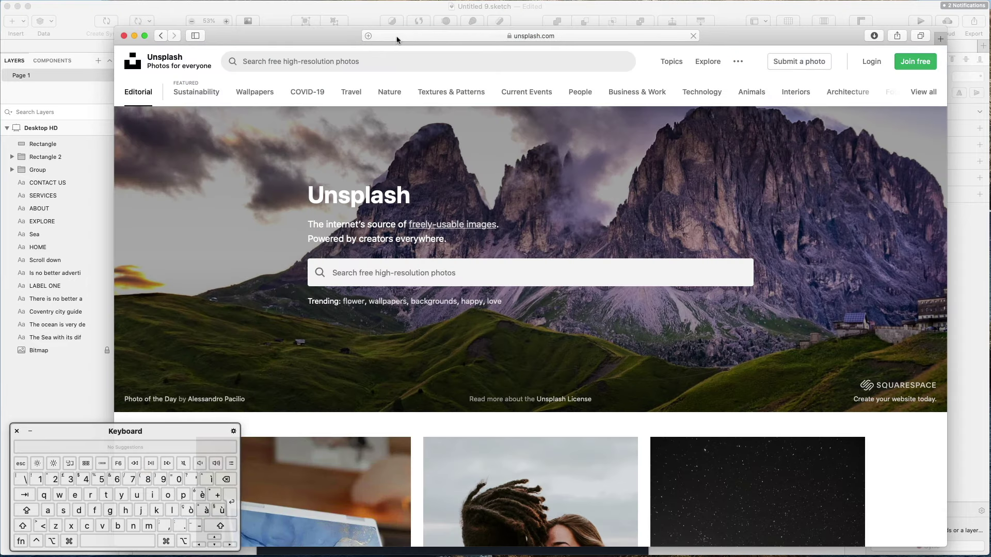
# Step: Search Unsplash for sailor photos
pyautogui.click(426, 272)
pyautogui.write('sea')
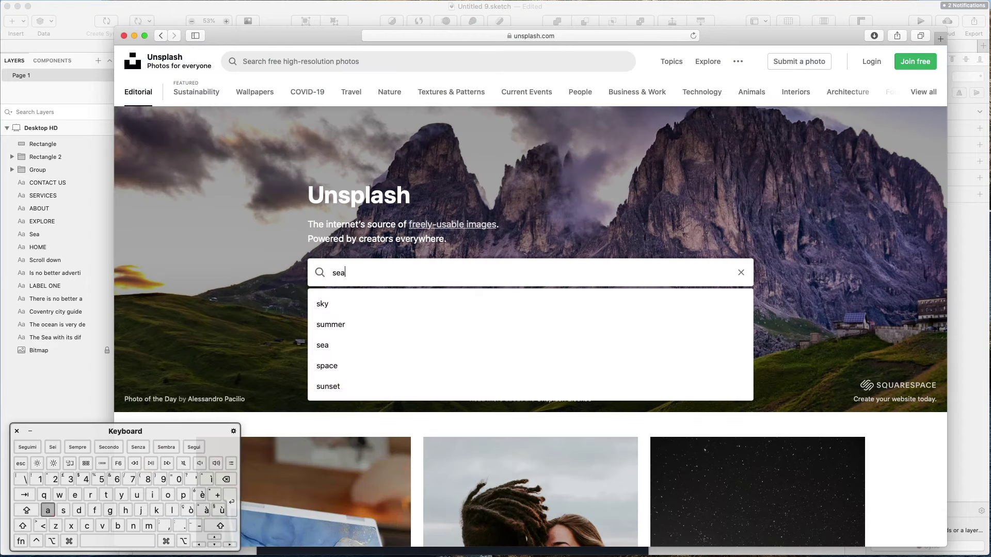
pyautogui.hotkey('shift', 'alt', 'Left')
pyautogui.write('sailor')
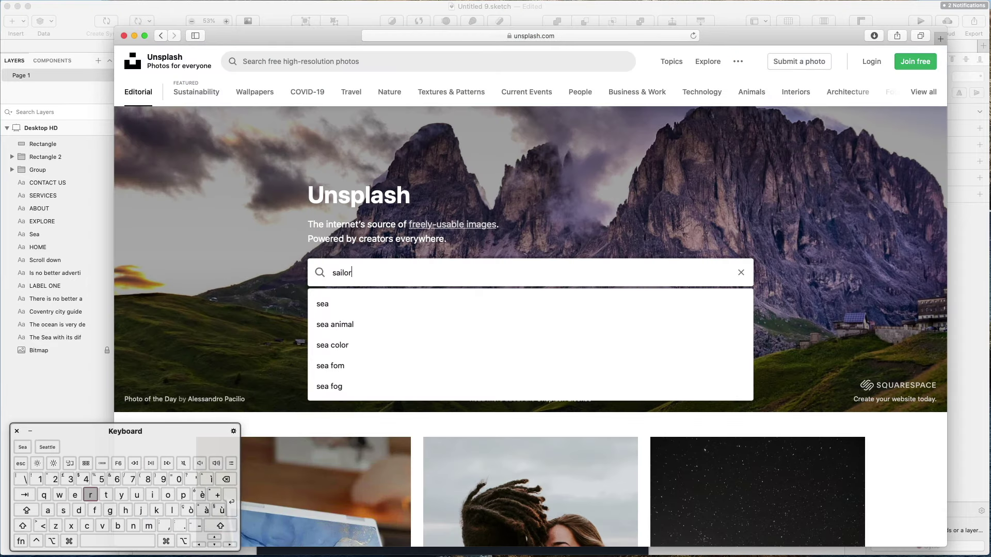
pyautogui.press('Return')
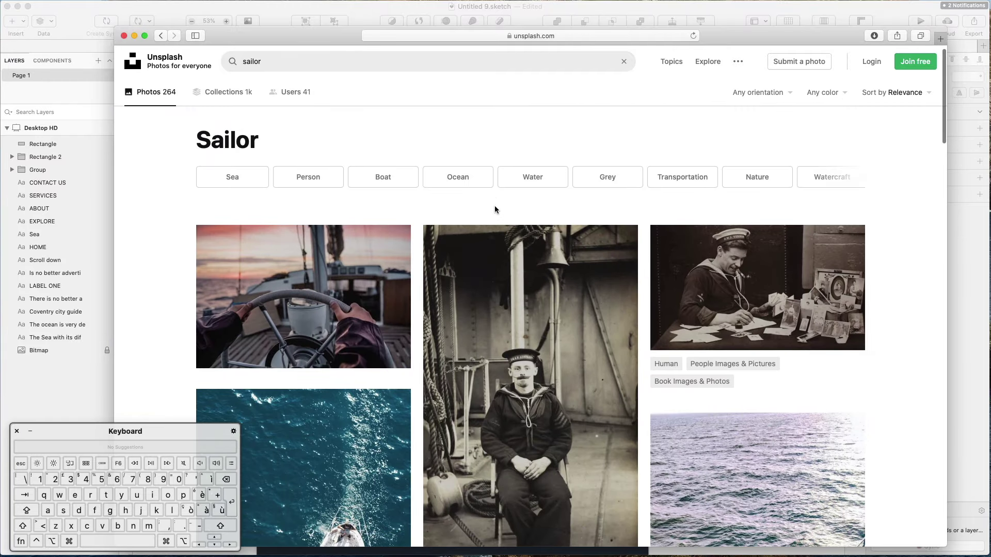
# Step: Browse the sailor results for a fitting ship photo and move the browser window aside to uncover the Sketch canvas
pyautogui.scroll(-10, 491, 217)
pyautogui.scroll(-14, 495, 209)
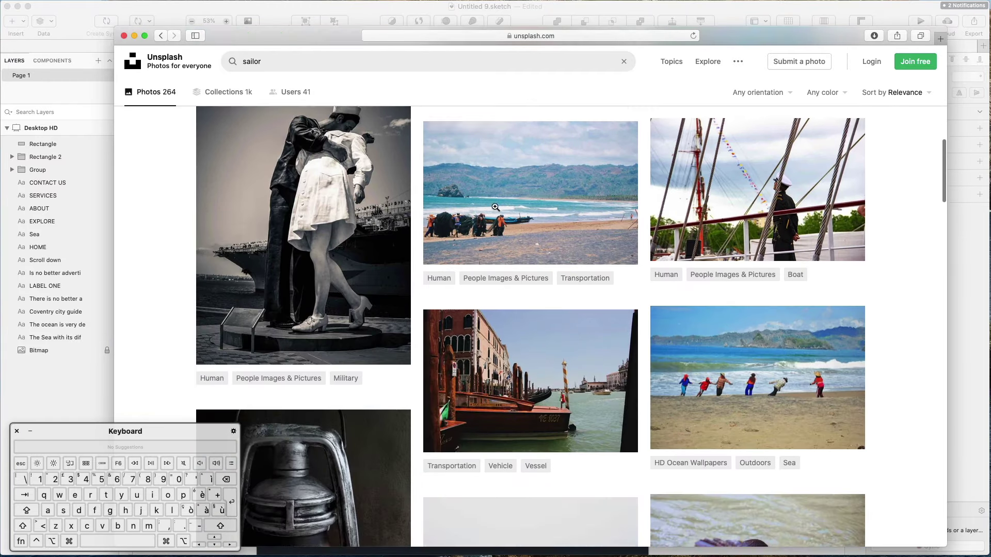
pyautogui.scroll(-15, 495, 207)
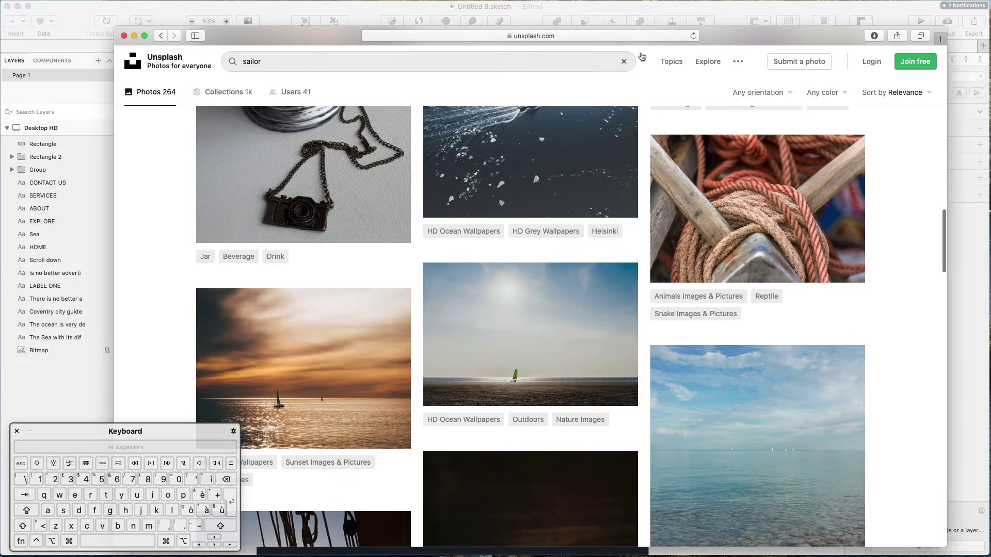
pyautogui.moveTo(284, 36)
pyautogui.mouseDown()
pyautogui.moveTo(708, 20)
pyautogui.moveTo(638, 15)
pyautogui.mouseUp()
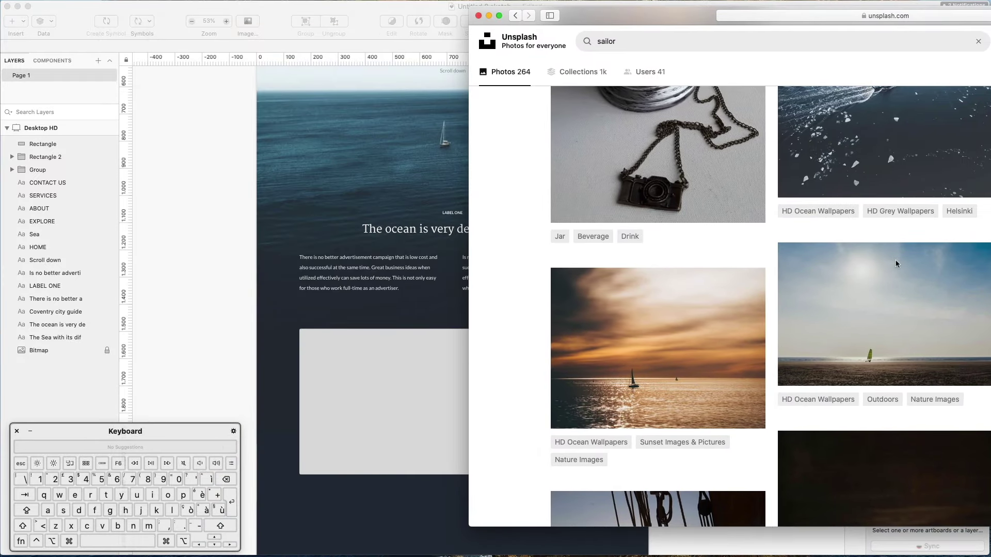
pyautogui.scroll(-7, 898, 265)
pyautogui.scroll(-11, 836, 280)
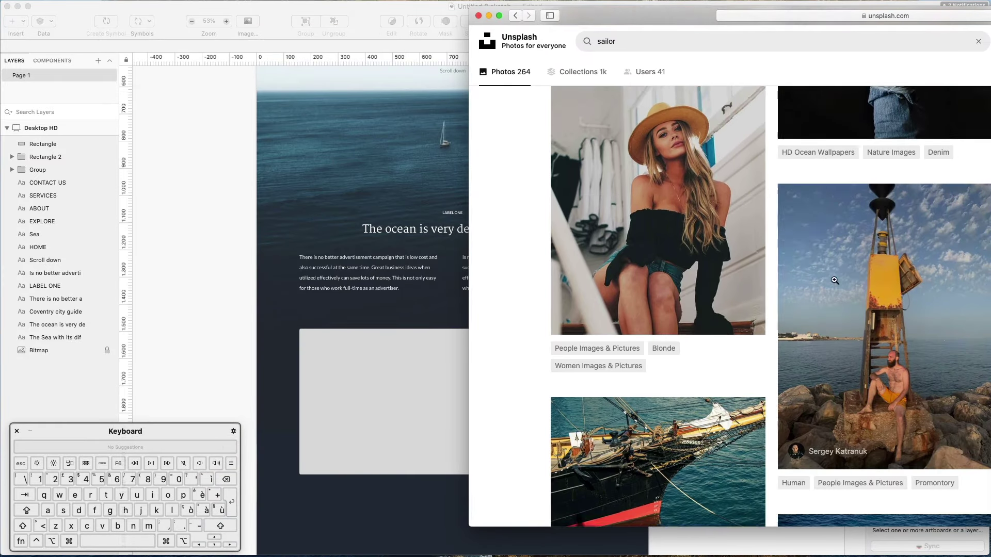
pyautogui.scroll(-2, 840, 268)
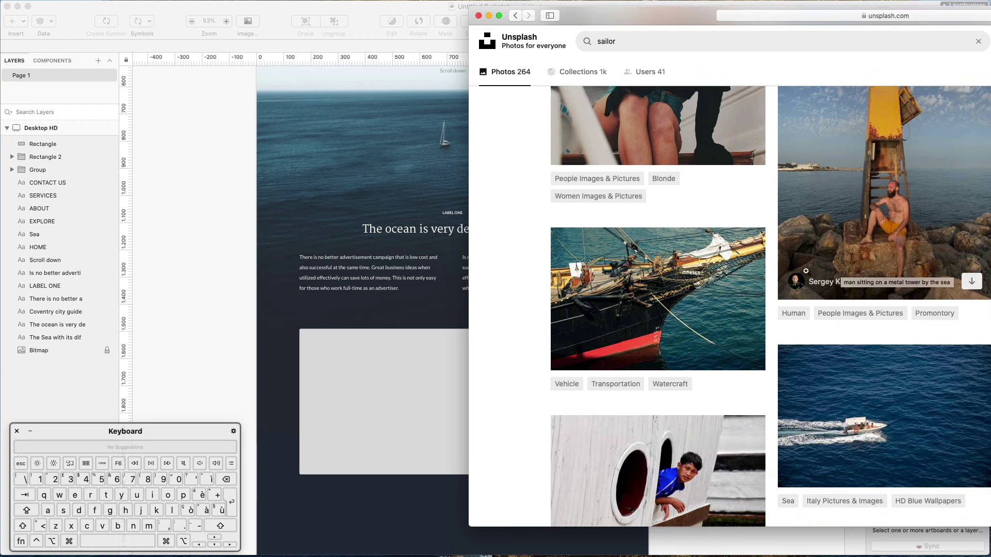
pyautogui.scroll(-1, 645, 283)
pyautogui.scroll(3, 644, 280)
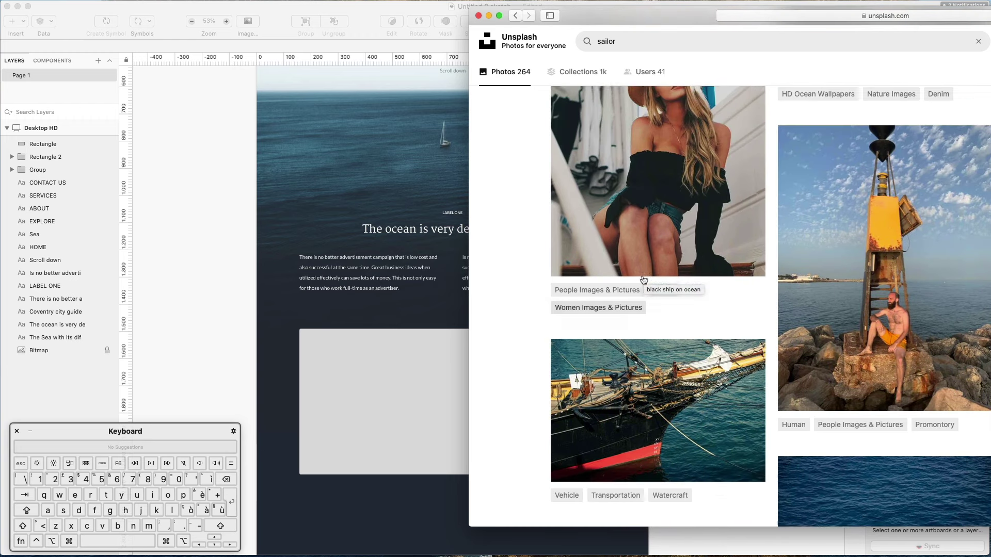
pyautogui.scroll(-3, 646, 315)
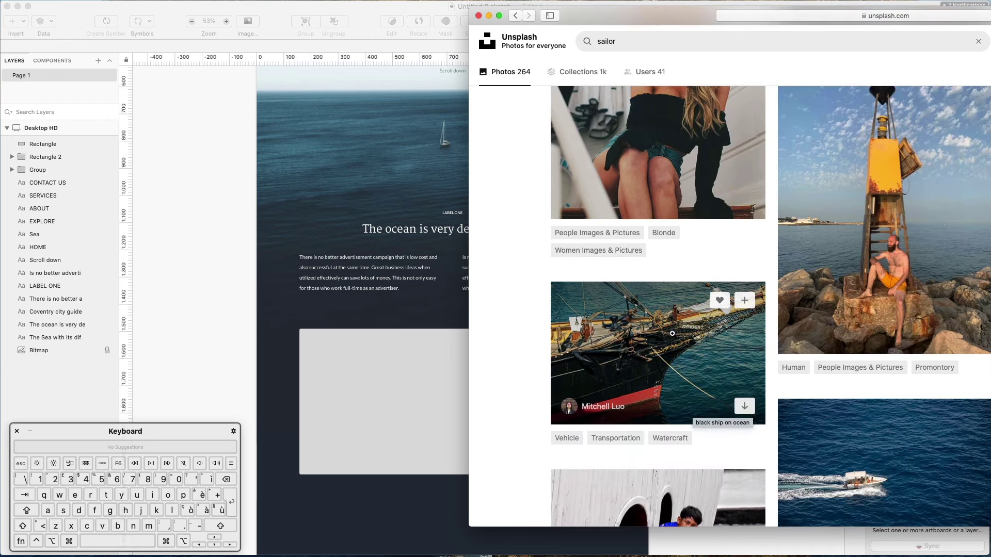
# Step: Open the photo of the black ship on the ocean and copy the image
pyautogui.click(672, 334)
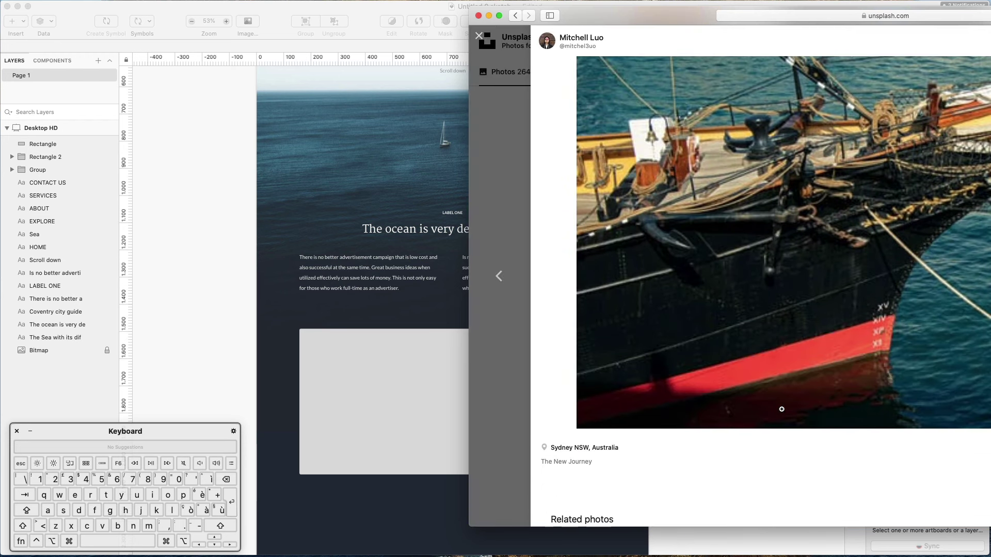
pyautogui.scroll(-3, 780, 409)
pyautogui.scroll(4, 777, 409)
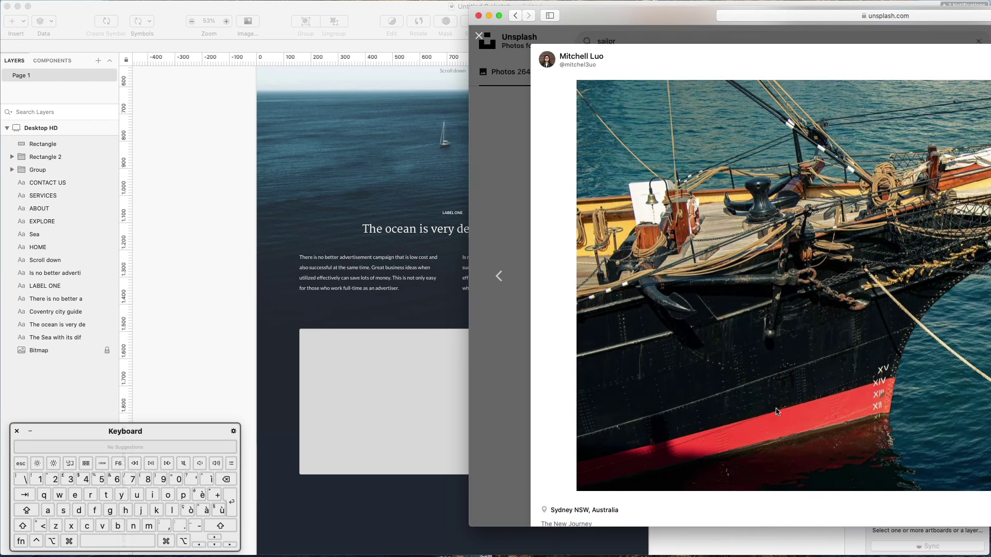
pyautogui.rightClick(826, 367)
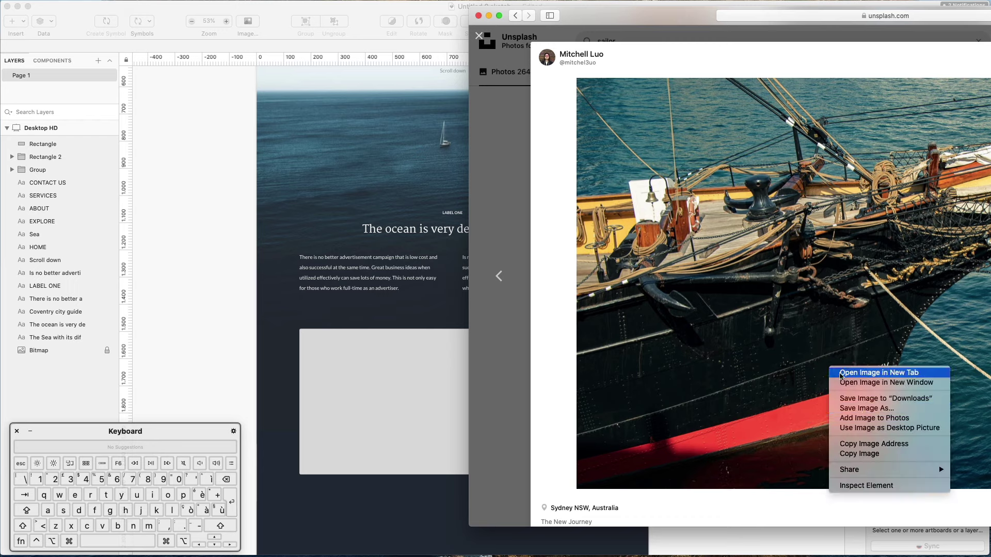
pyautogui.click(868, 454)
# Step: Switch to Sketch, paste the ship photo, align it at X 157 and scale it proportionally to 1123 × 749 over the rectangle's lower part
pyautogui.click(354, 343)
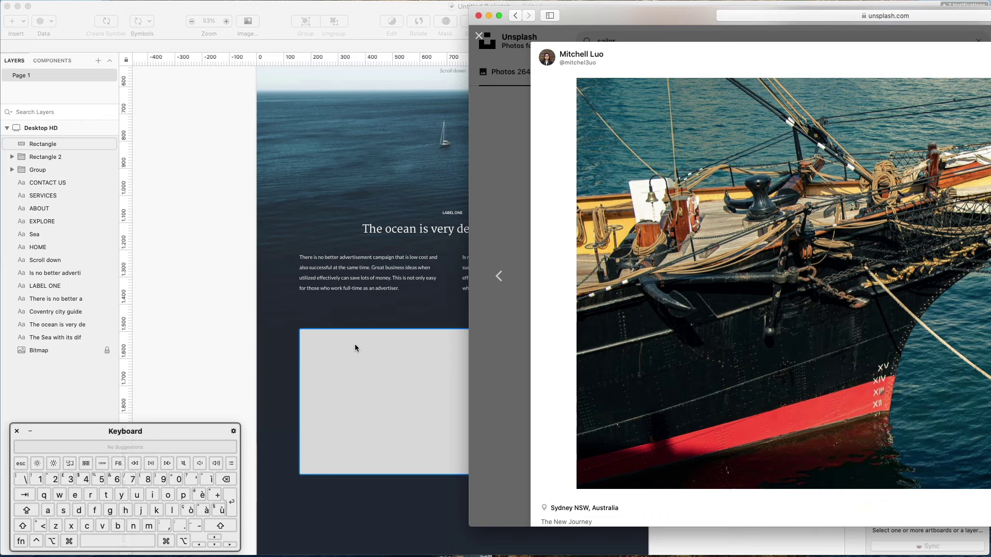
pyautogui.press('super+v')
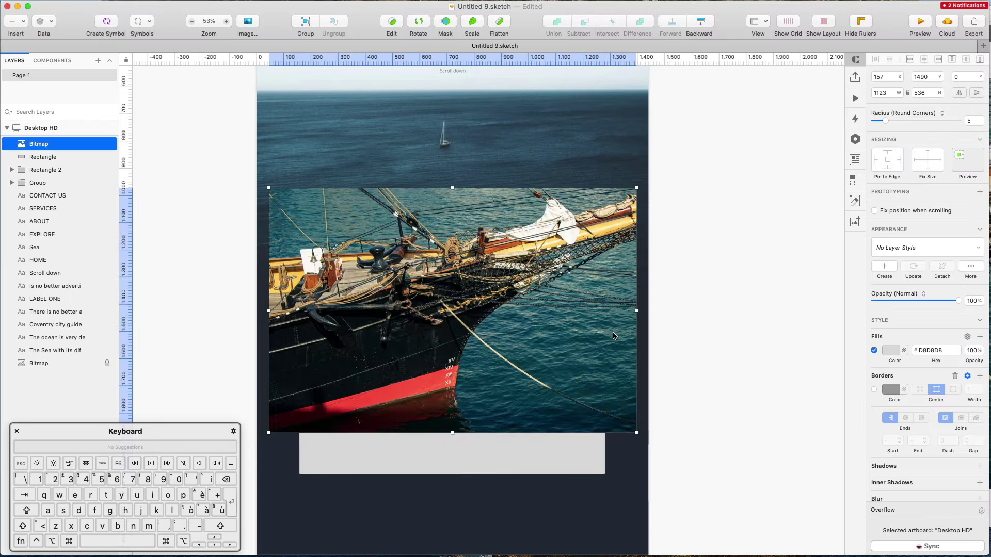
pyautogui.moveTo(473, 272); pyautogui.dragTo(506, 426)
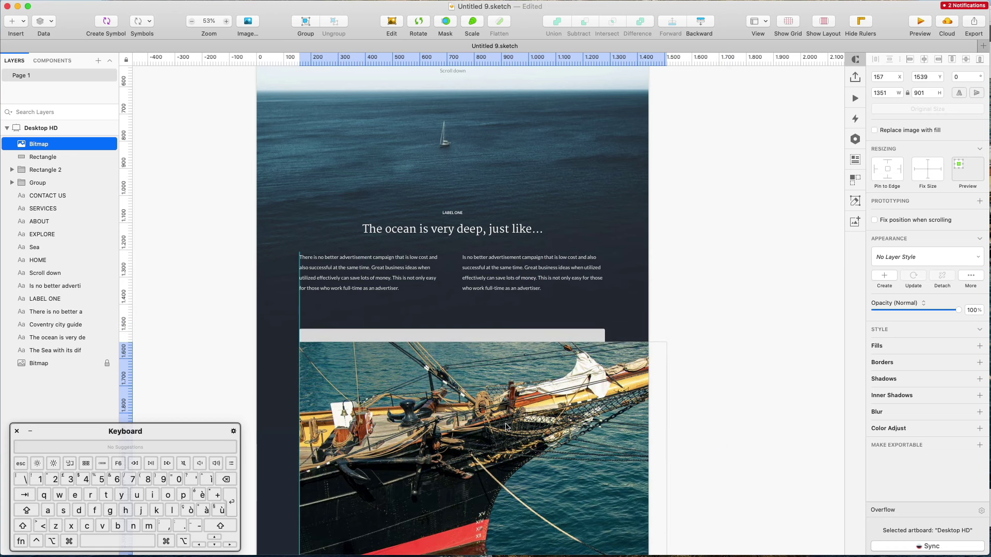
pyautogui.scroll(-5, 728, 429)
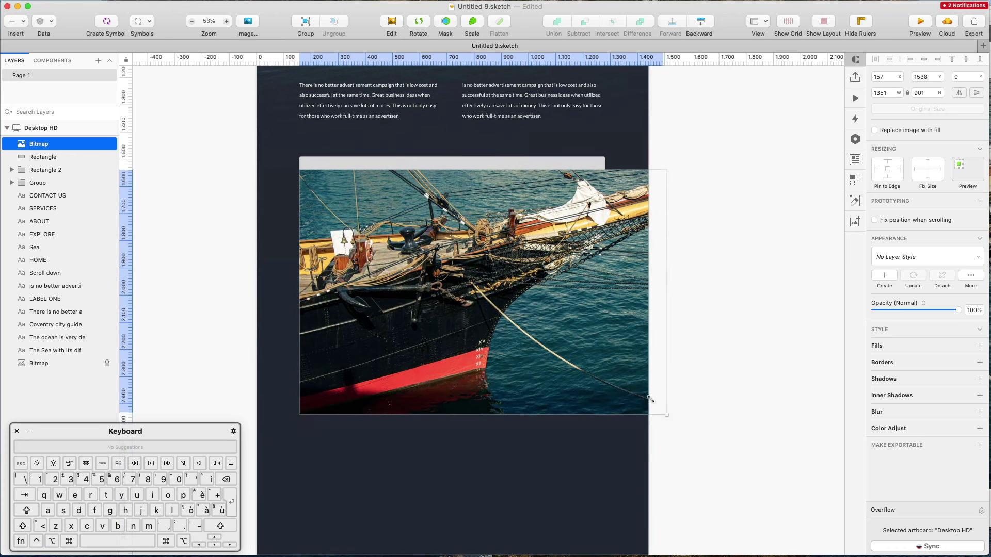
pyautogui.moveTo(652, 400); pyautogui.dragTo(608, 371)
pyautogui.moveTo(507, 232); pyautogui.dragTo(507, 286)
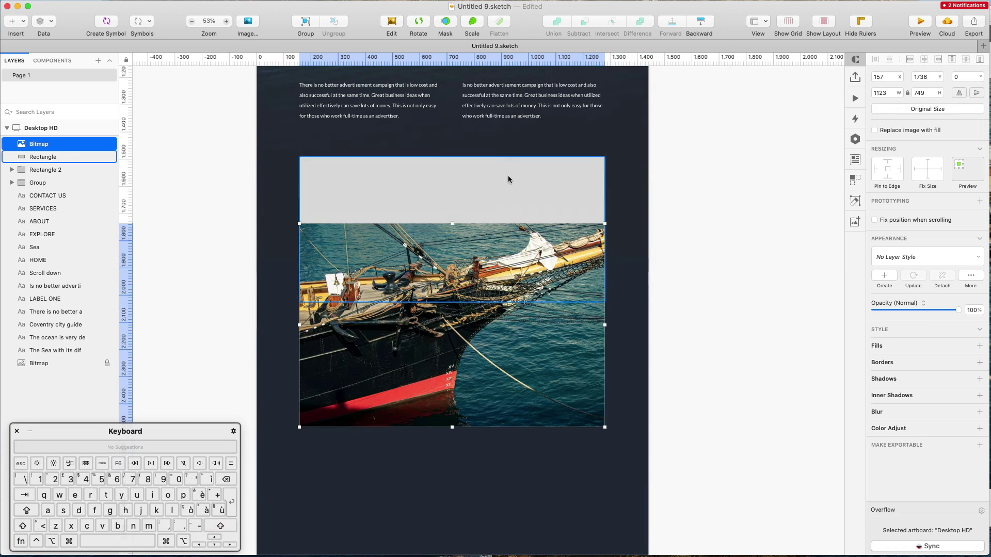
# Step: Try to give the grey rectangle an image fill
pyautogui.click(508, 179)
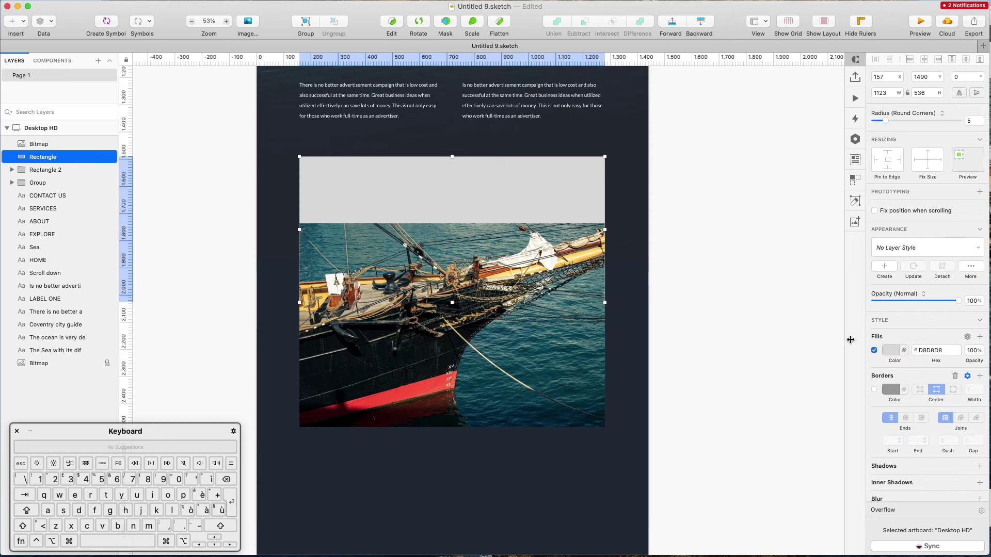
pyautogui.click(883, 351)
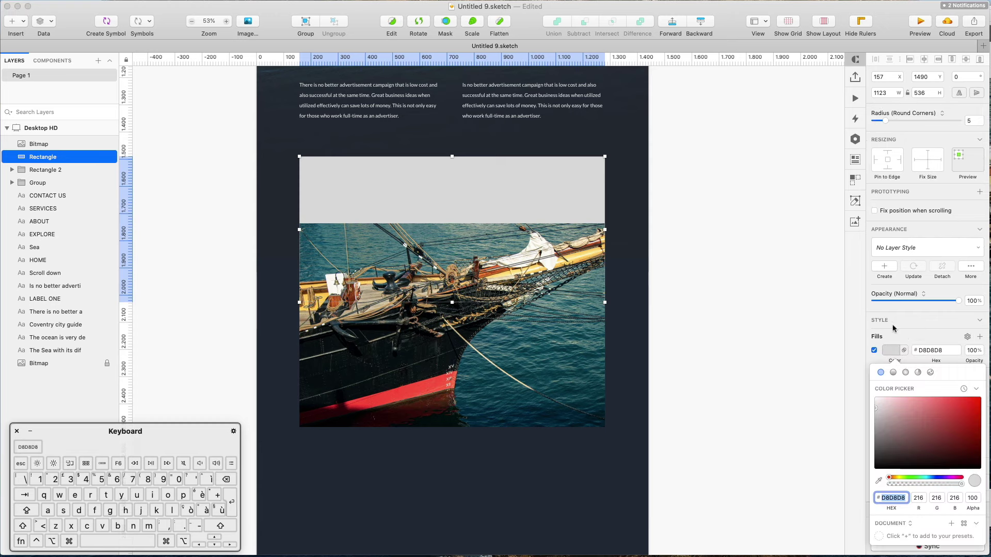
pyautogui.click(931, 372)
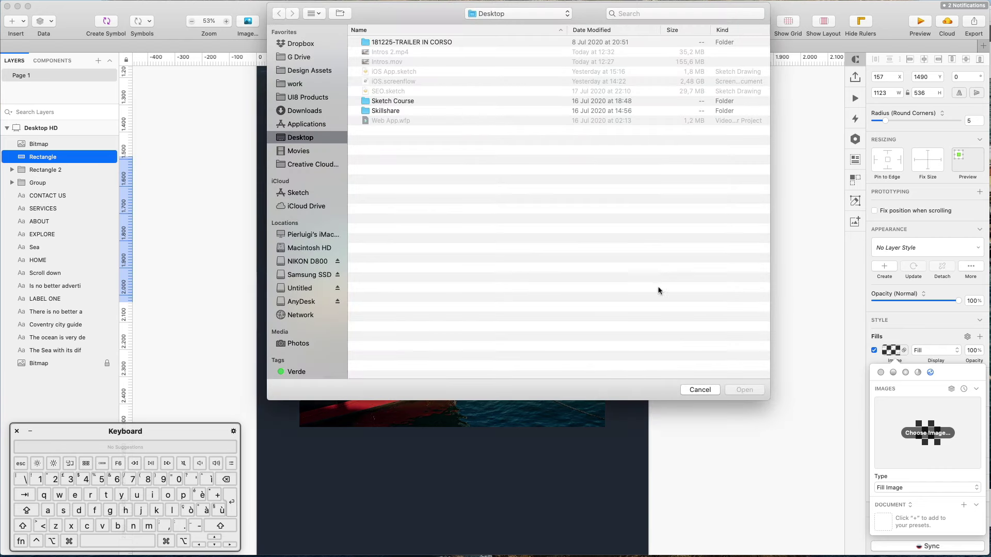
pyautogui.click(700, 390)
pyautogui.press('Escape')
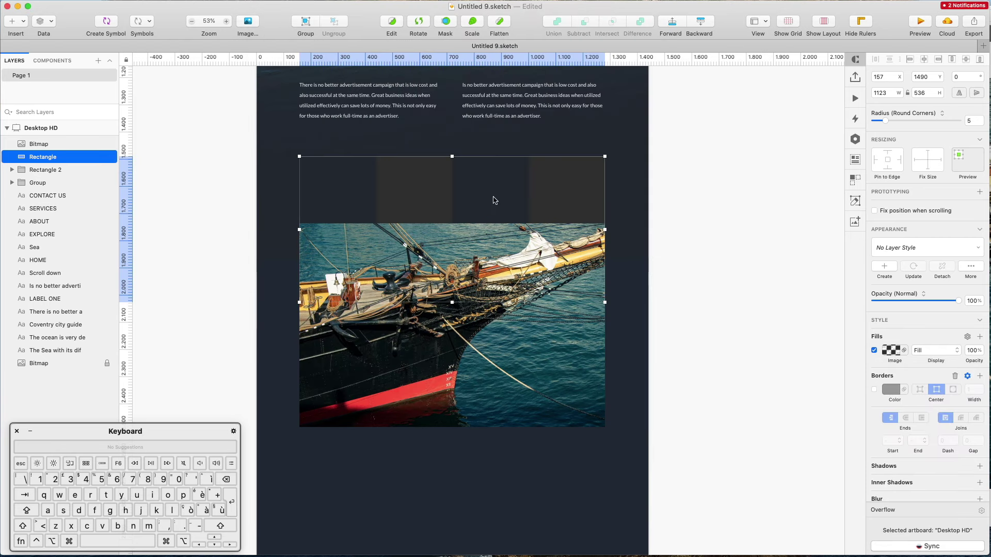
# Step: Delete the rectangle behind the ship photo and move the photo up to just below the two text columns
pyautogui.press('Delete')
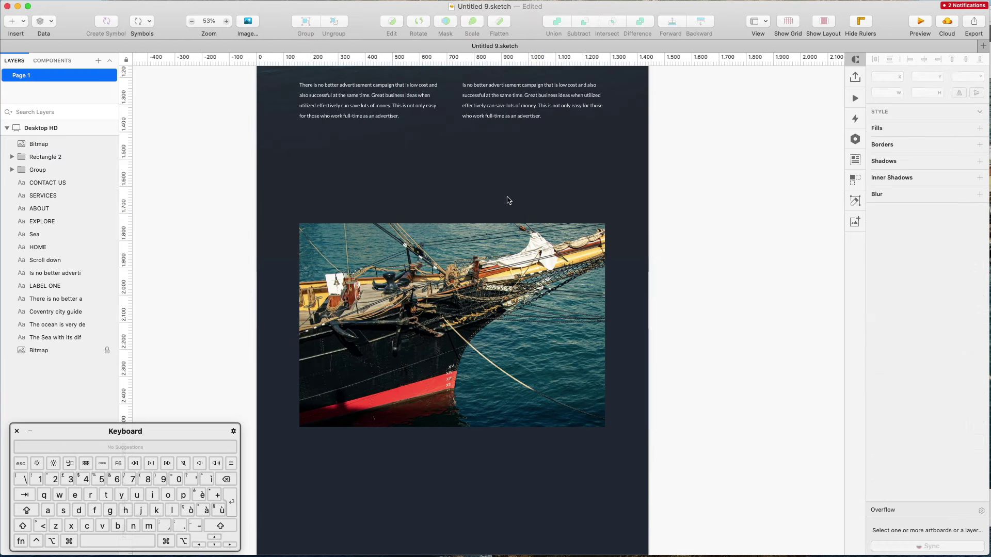
pyautogui.click(511, 227)
pyautogui.scroll(5, 510, 227)
pyautogui.moveTo(483, 452); pyautogui.dragTo(483, 385)
pyautogui.click(627, 166)
# Step: Review the whole page composition, from the sea hero down to the ship photo in the dark section
pyautogui.scroll(-5, 627, 165)
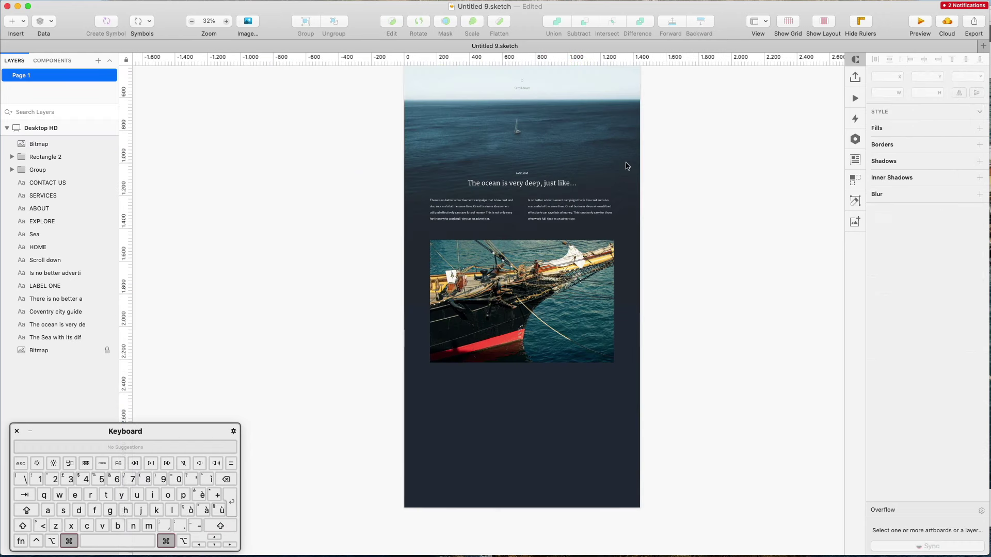
pyautogui.scroll(5, 627, 165)
pyautogui.scroll(3, 692, 214)
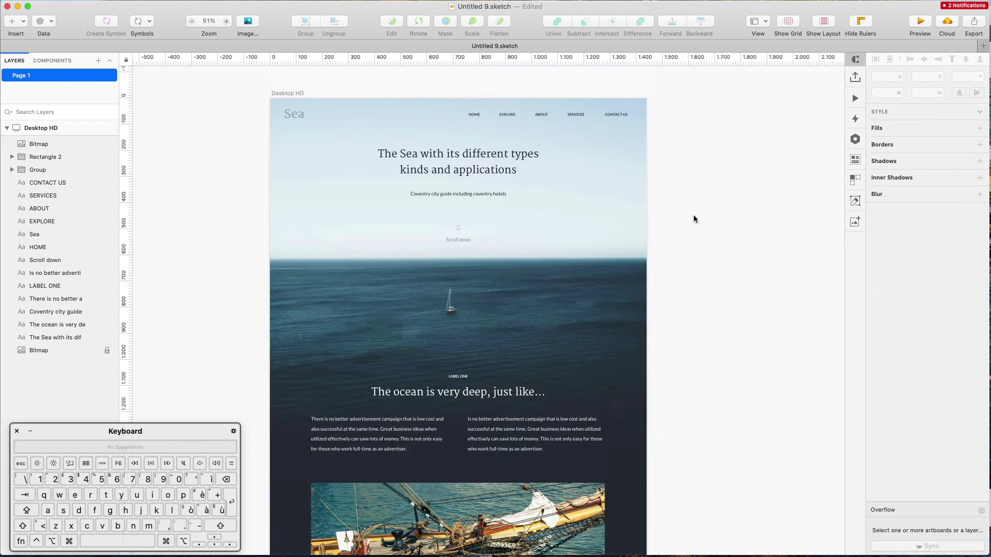
pyautogui.scroll(-5, 693, 215)
pyautogui.scroll(3, 693, 215)
pyautogui.scroll(-3, 693, 219)
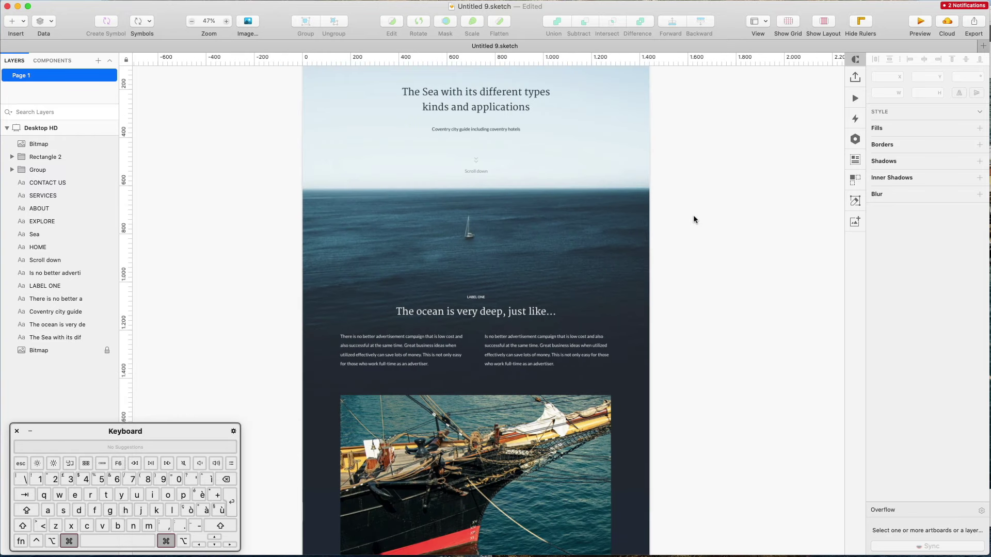
pyautogui.scroll(-4, 693, 220)
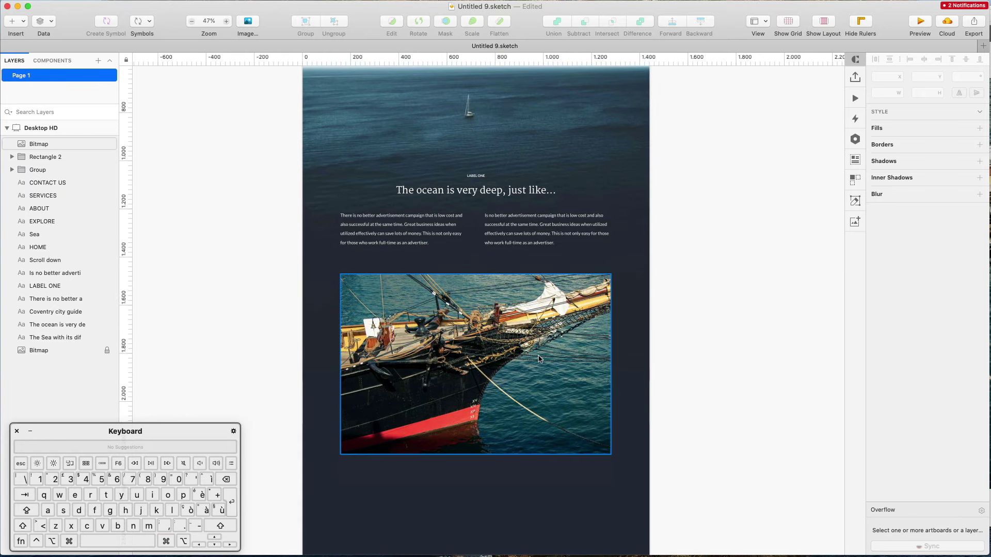
# Step: Scale the ship photo proportionally around its centre to 760.22 × 507
pyautogui.press('super')
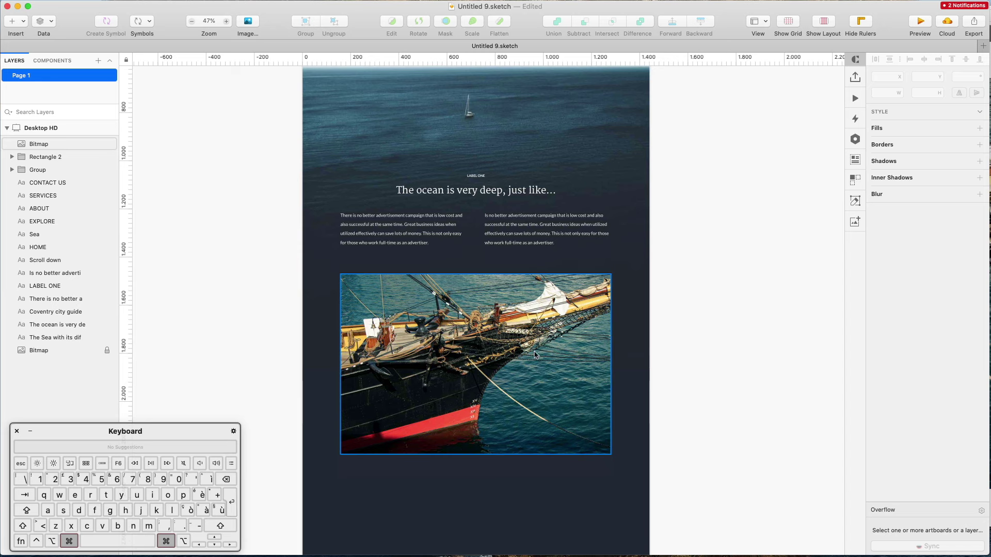
pyautogui.scroll(-5, 540, 347)
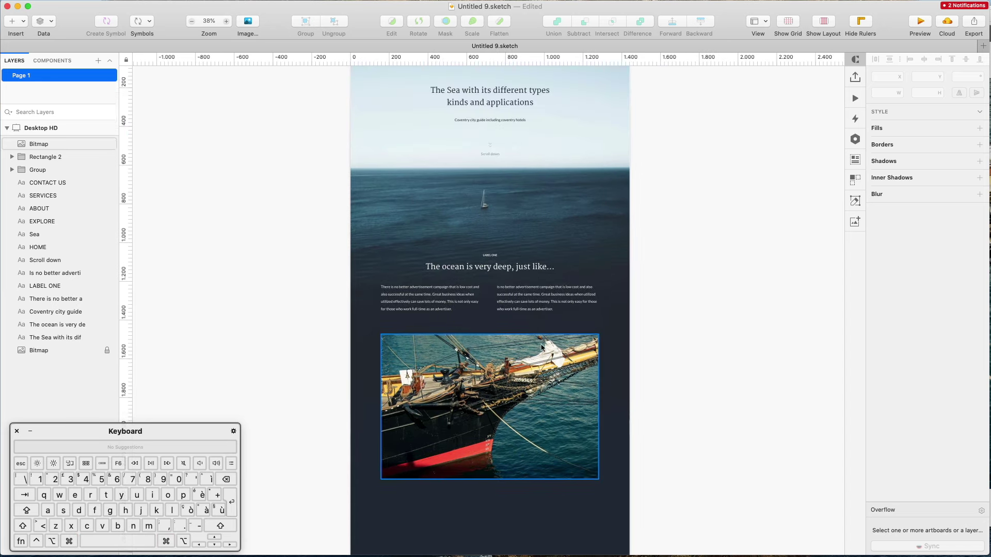
pyautogui.click(502, 386)
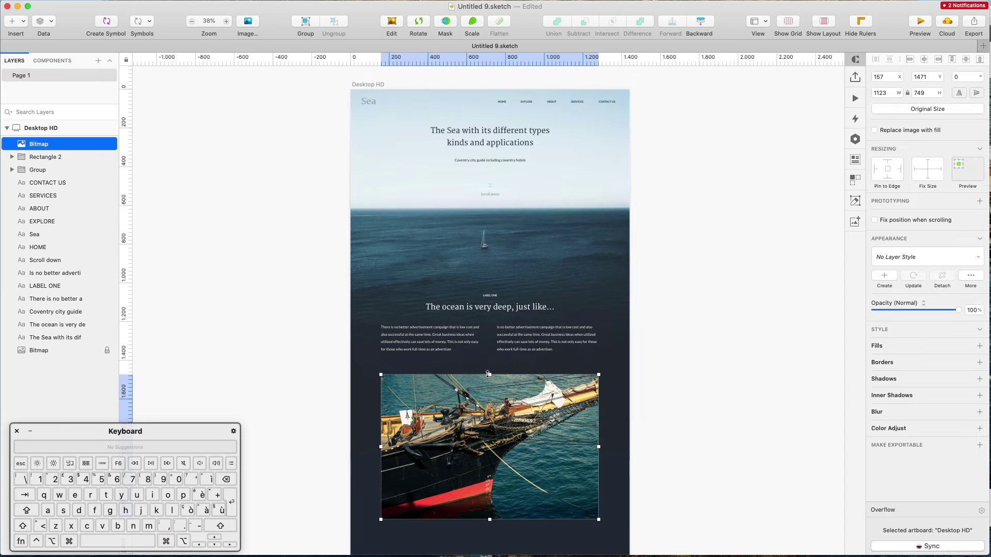
pyautogui.moveTo(488, 374); pyautogui.dragTo(488, 398)
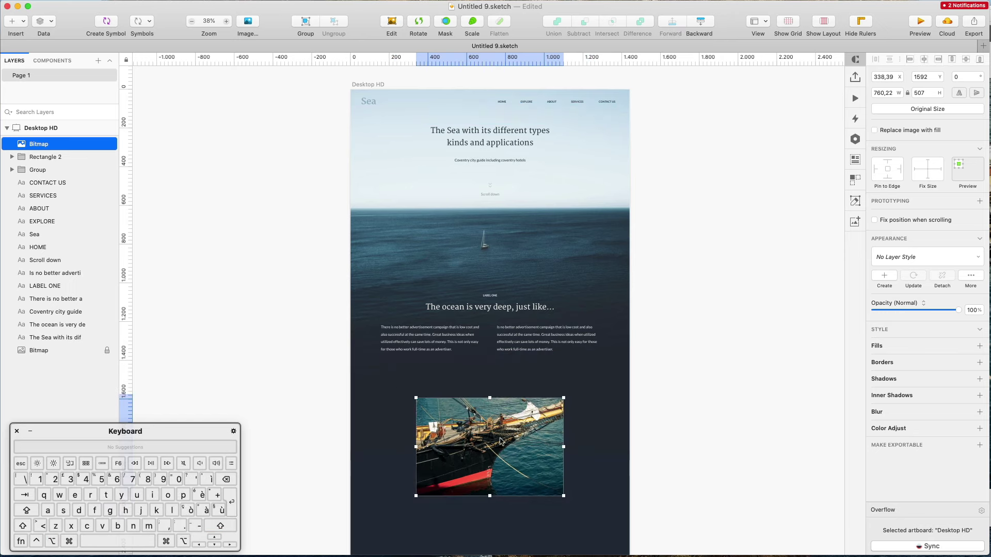
# Step: Move the ship photo up to Y 1485 and place a smaller 628.27 × 419 copy behind it at X 64, Y 1529
pyautogui.moveTo(498, 452); pyautogui.dragTo(462, 444)
pyautogui.moveTo(440, 377); pyautogui.dragTo(411, 397)
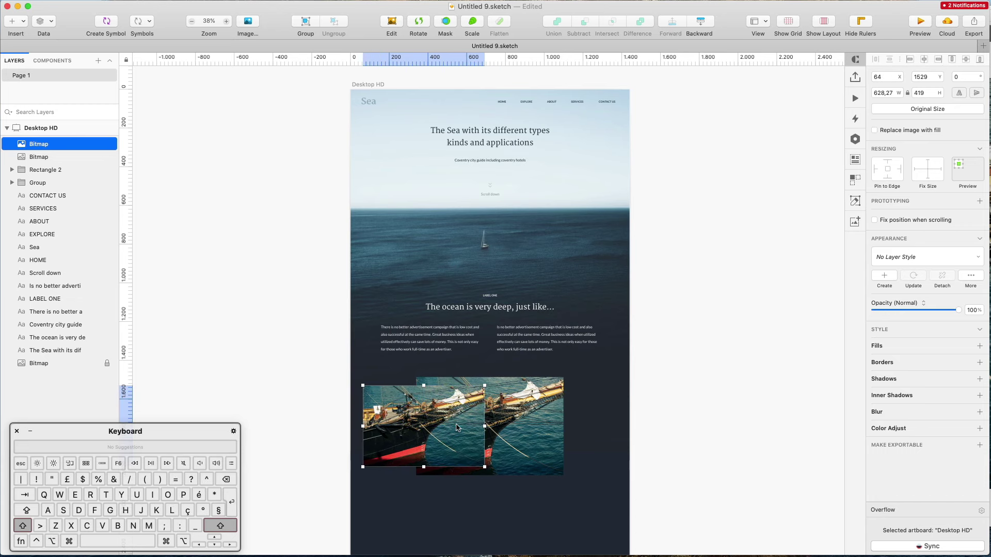
pyautogui.click(700, 23)
pyautogui.scroll(5, 649, 350)
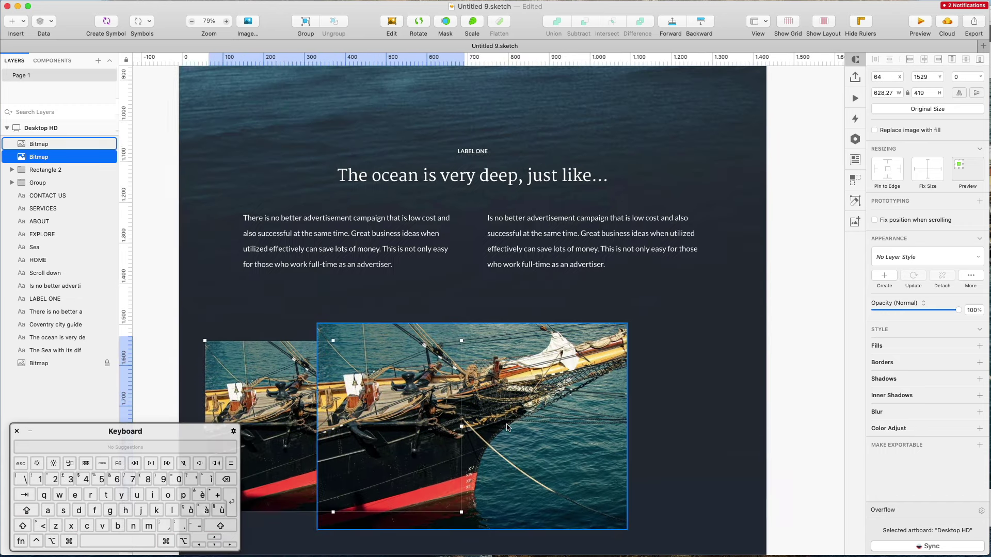
# Step: Duplicate the small photo to X 775, Y 1529, and centre both copies as a group, plus the large photo, horizontally on the artboard
pyautogui.press('super+d')
pyautogui.keyDown('shift'); pyautogui.click(432, 299); pyautogui.keyUp('shift')
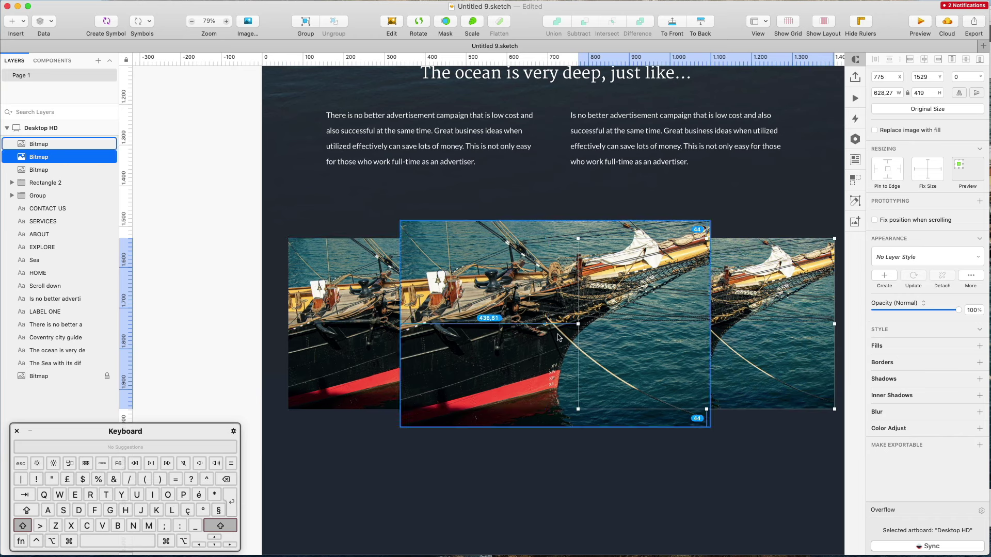
pyautogui.press('super+g')
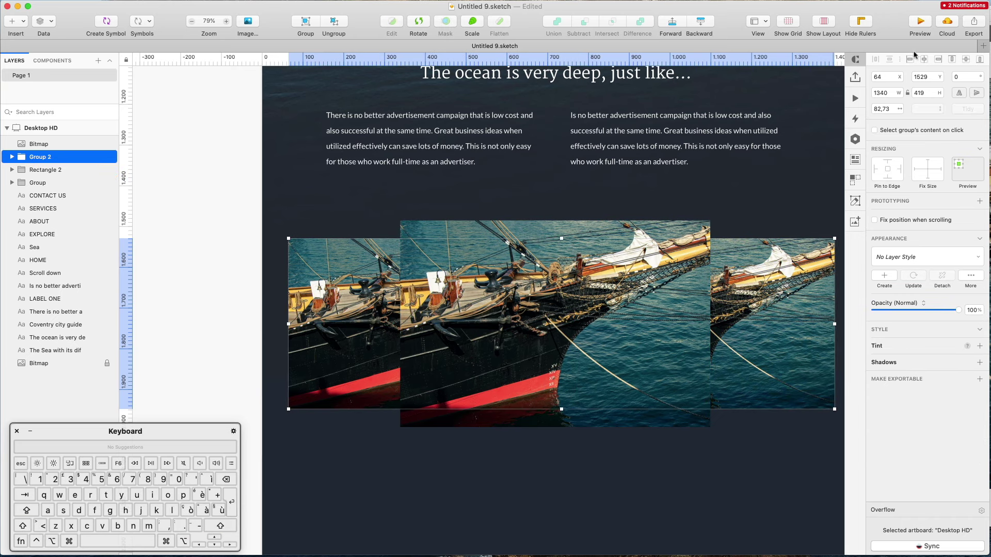
pyautogui.click(923, 59)
pyautogui.hotkey('shift', 'Tab')
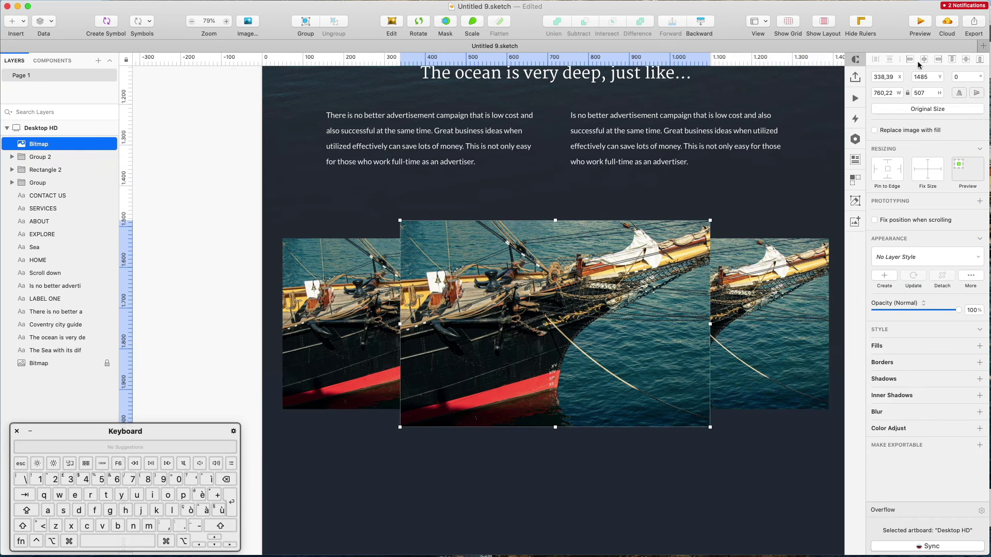
# Step: Add a shadow to the large ship photo and the group of side photos, and open the shadow's blur value for editing
pyautogui.click(377, 347)
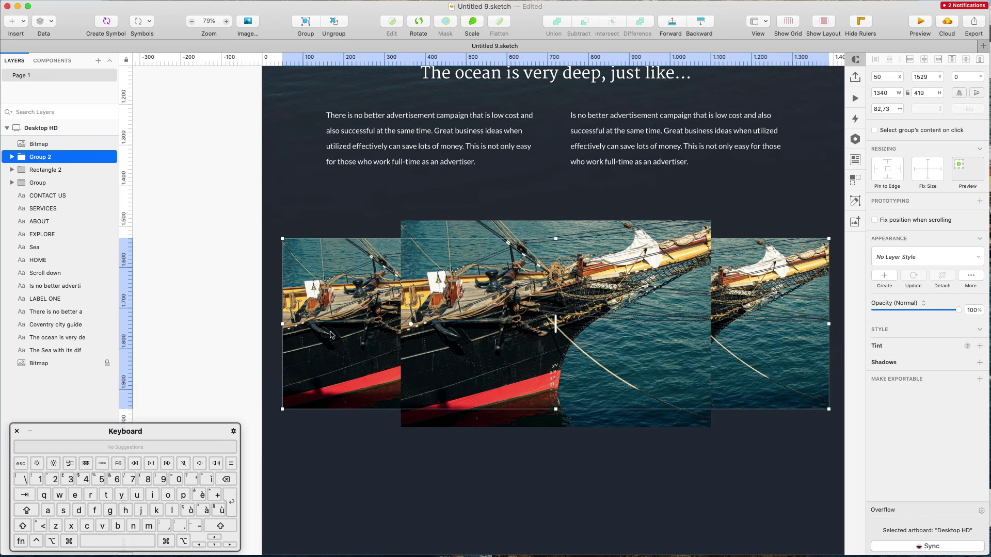
pyautogui.press('shift')
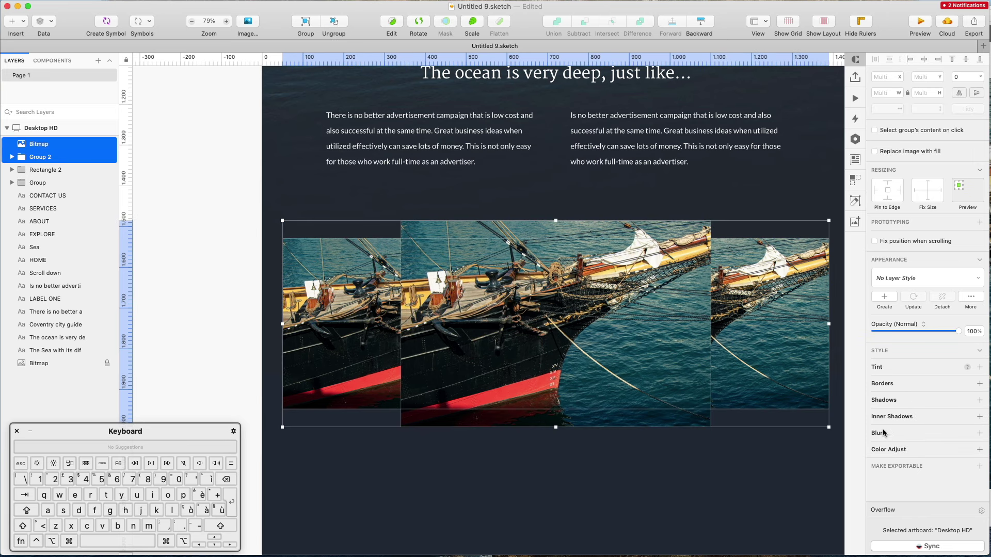
pyautogui.click(977, 401)
pyautogui.click(956, 414)
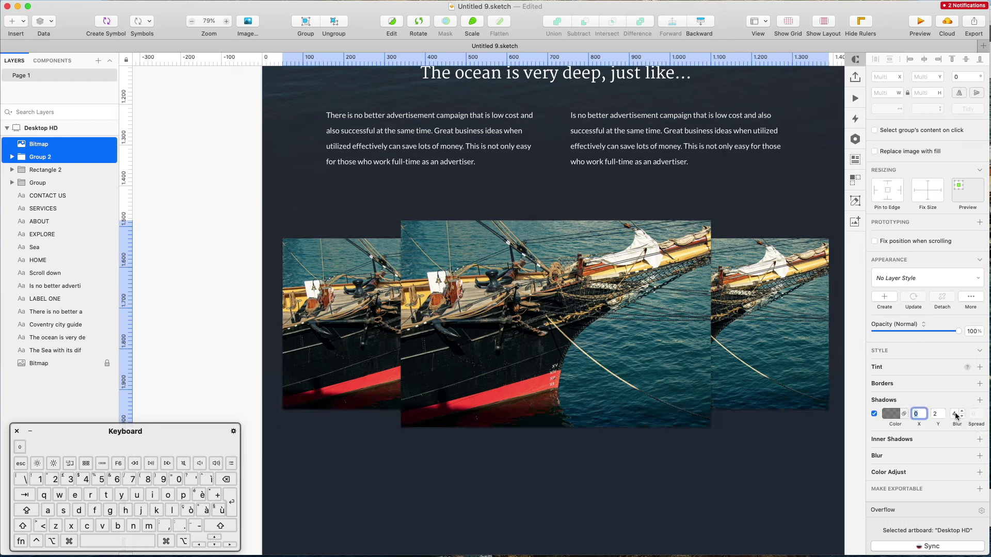
# Step: Set the shadow blur of the centre ship picture and Group 2 to 124, and deselect the layers
pyautogui.write('34')
pyautogui.press('Return')
pyautogui.hotkey('shift', 'Up')
pyautogui.hotkey('shift', 'Up')
pyautogui.hotkey('shift', 'Up')
pyautogui.hotkey('shift', 'Up')
pyautogui.hotkey('shift', 'Up')
pyautogui.hotkey('shift', 'Up')
pyautogui.hotkey('shift', 'Up')
pyautogui.hotkey('shift', 'Up')
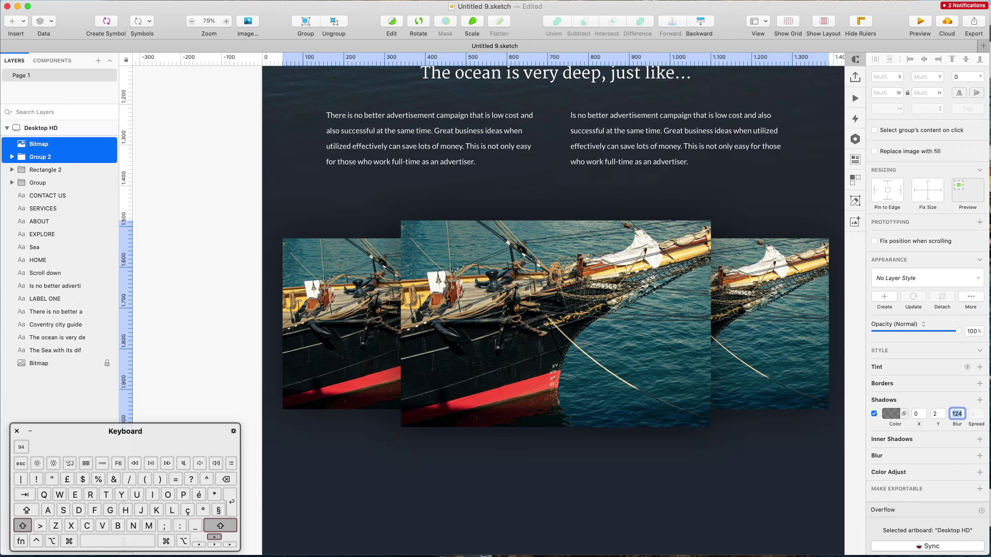
pyautogui.scroll(-6, 307, 330)
pyautogui.click(281, 312)
pyautogui.scroll(3, 281, 312)
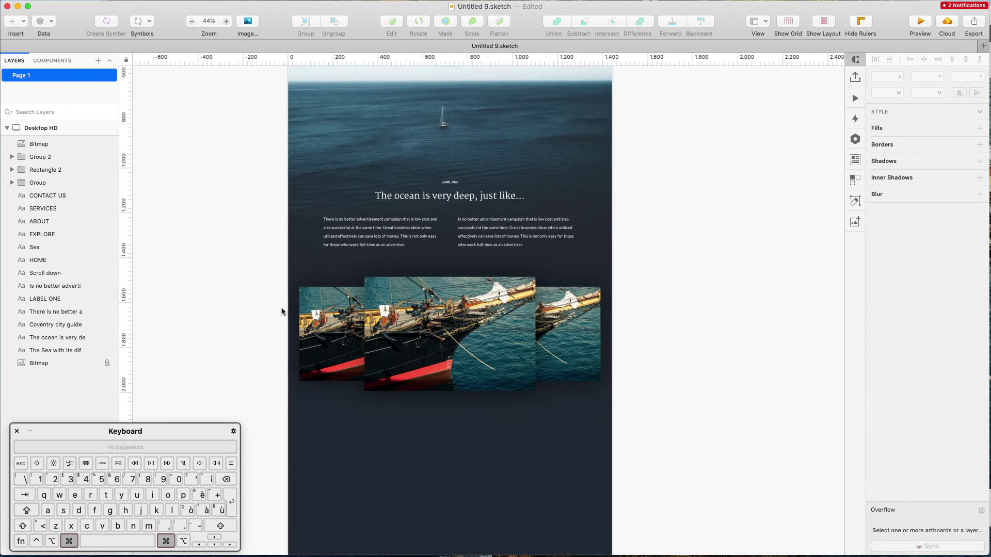
pyautogui.scroll(3, 281, 312)
# Step: Switch to the browser and look through the related Unsplash photos for other nautical pictures
pyautogui.press('super+Tab')
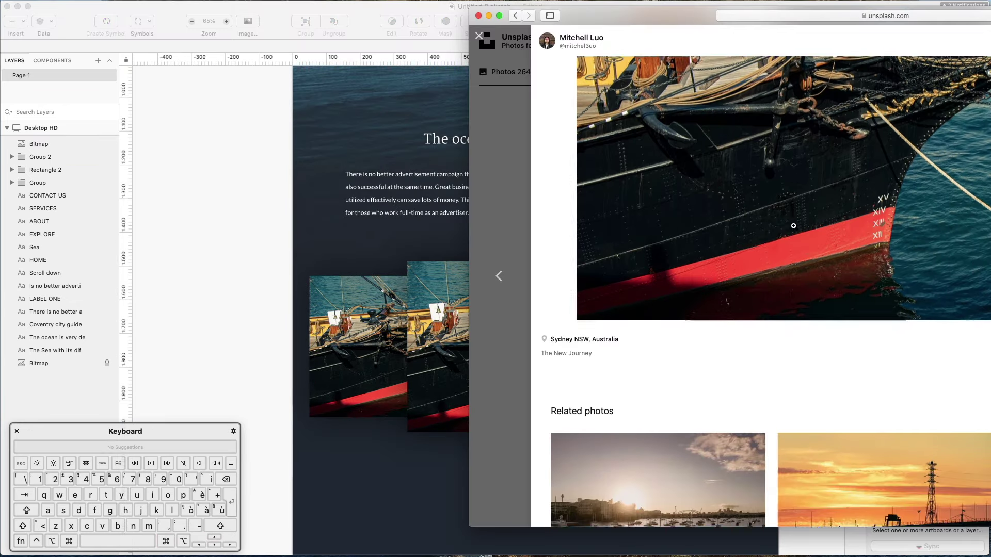
pyautogui.scroll(-20, 793, 226)
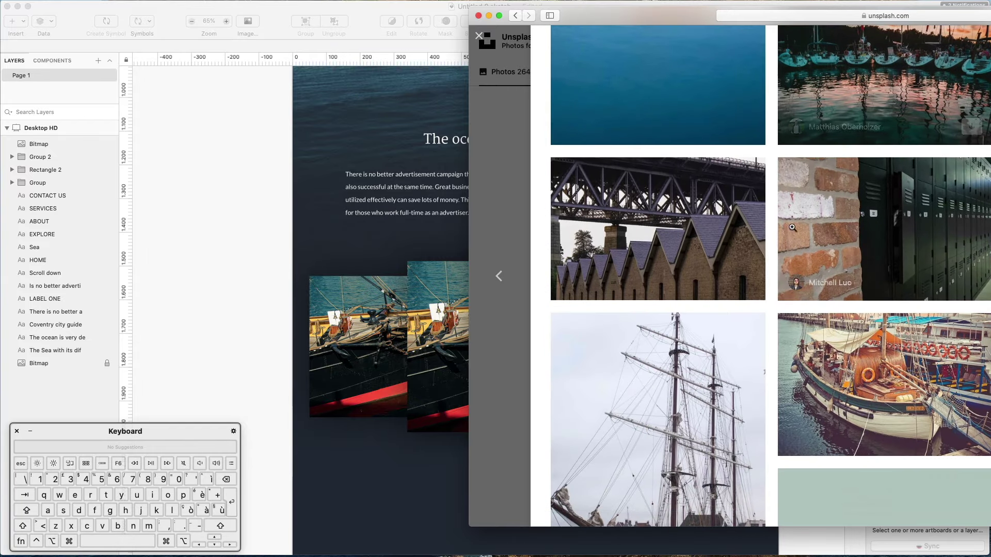
pyautogui.scroll(-4, 658, 258)
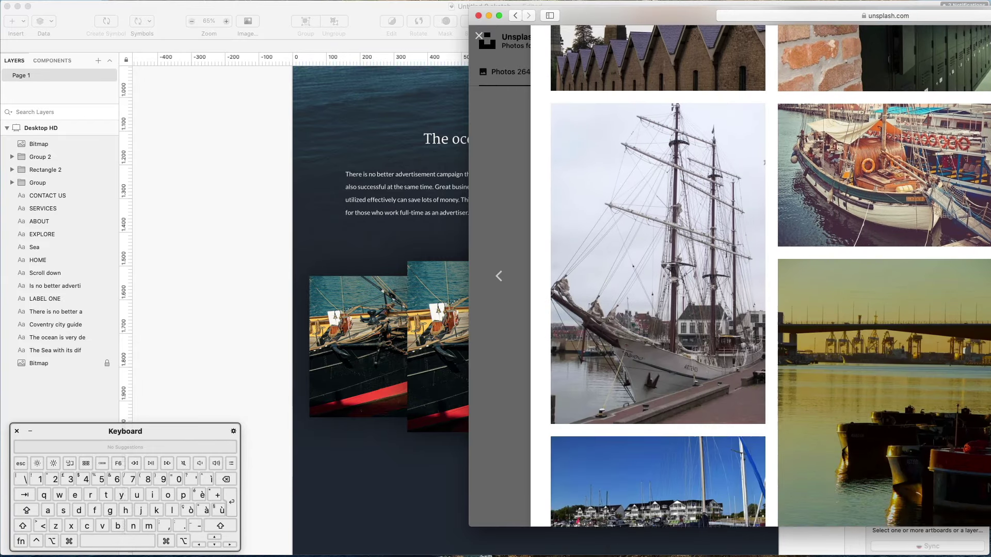
pyautogui.scroll(-12, 769, 279)
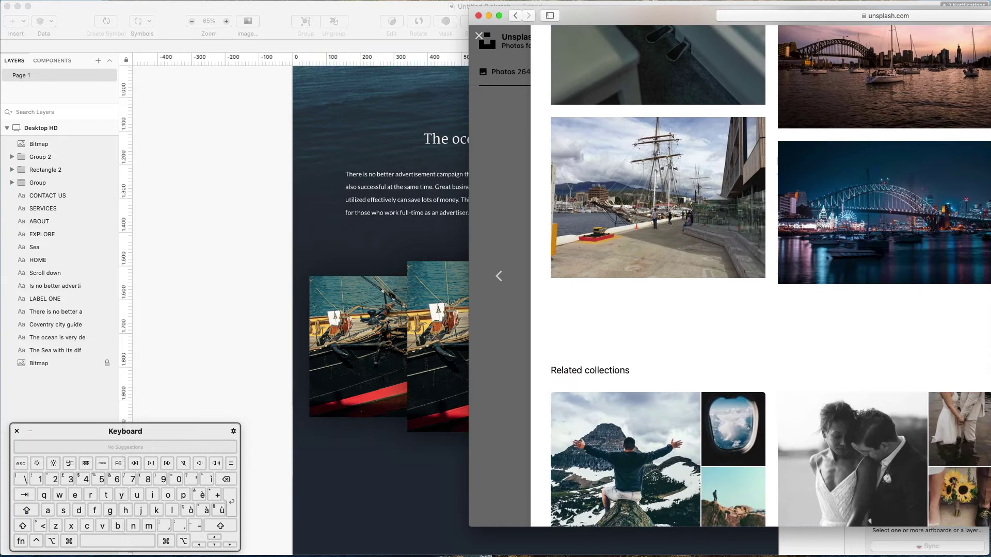
pyautogui.scroll(10, 769, 279)
# Step: Back in Sketch, search the iStock images for "sailor" and try to apply the Fisherman photo to the left ship bitmap
pyautogui.click(223, 243)
pyautogui.keyDown('super'); pyautogui.click(361, 359); pyautogui.keyUp('super')
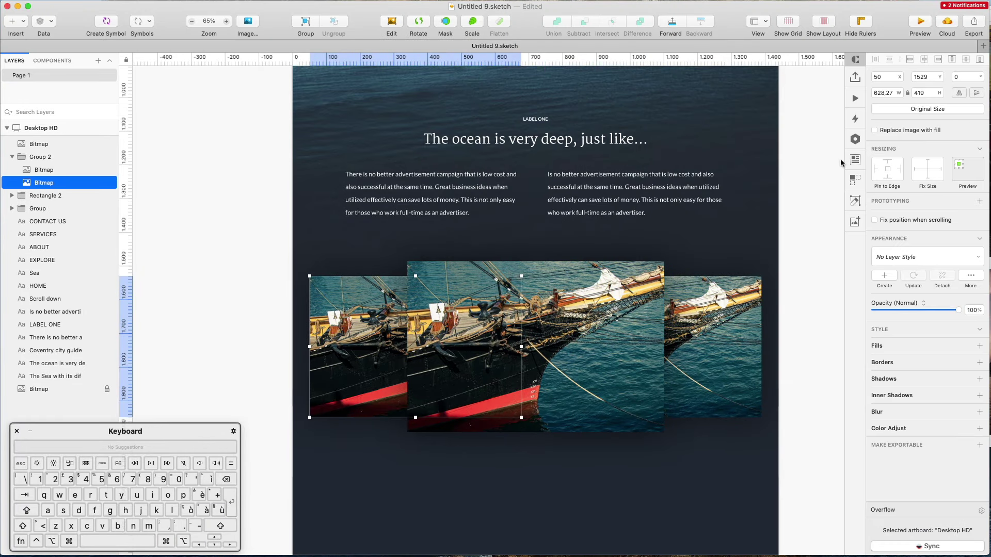
pyautogui.hscroll(1, 841, 163)
pyautogui.click(857, 141)
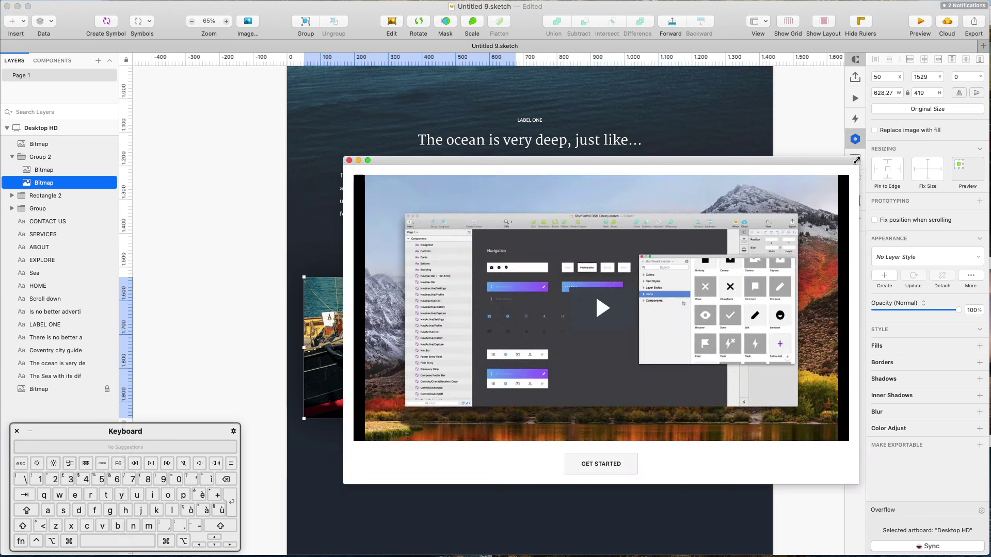
pyautogui.click(349, 160)
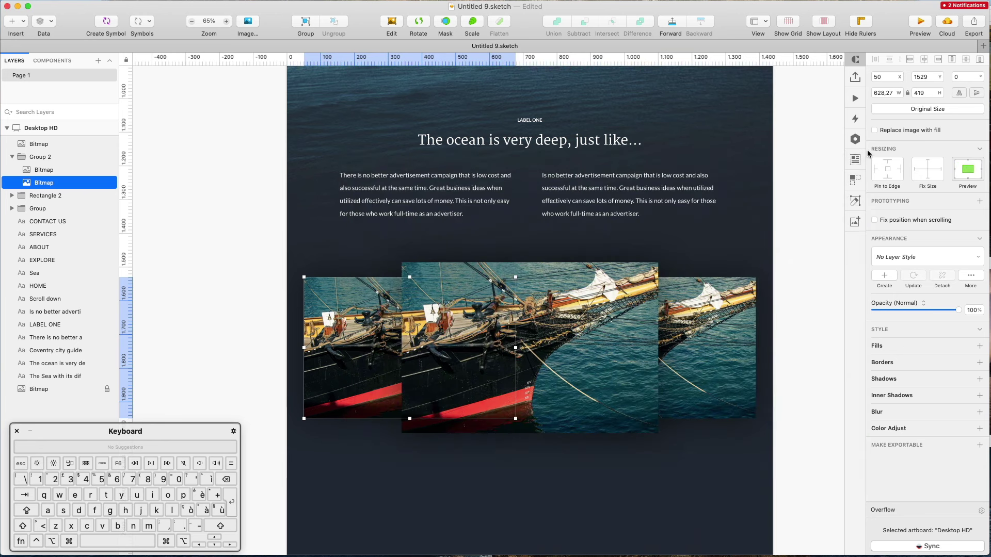
pyautogui.click(855, 221)
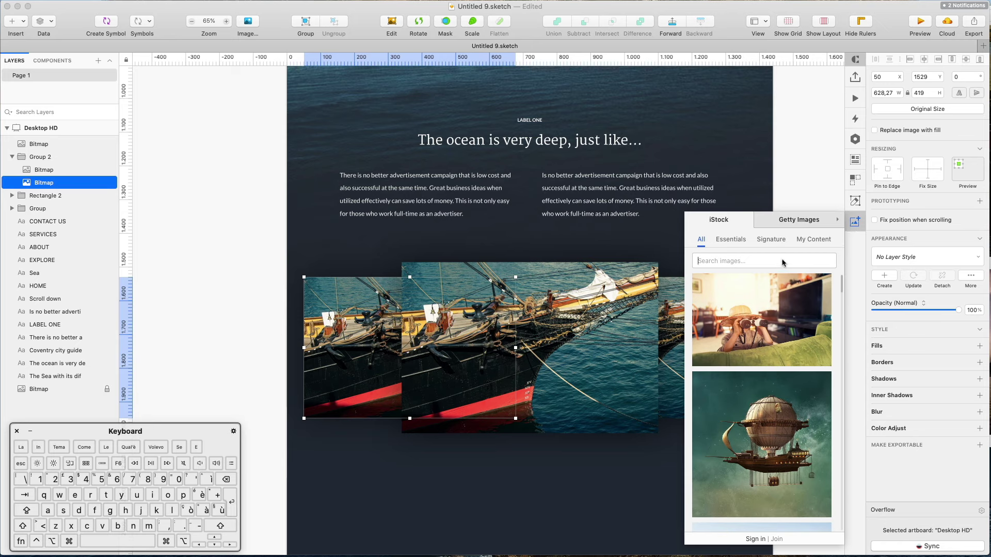
pyautogui.write('sailor')
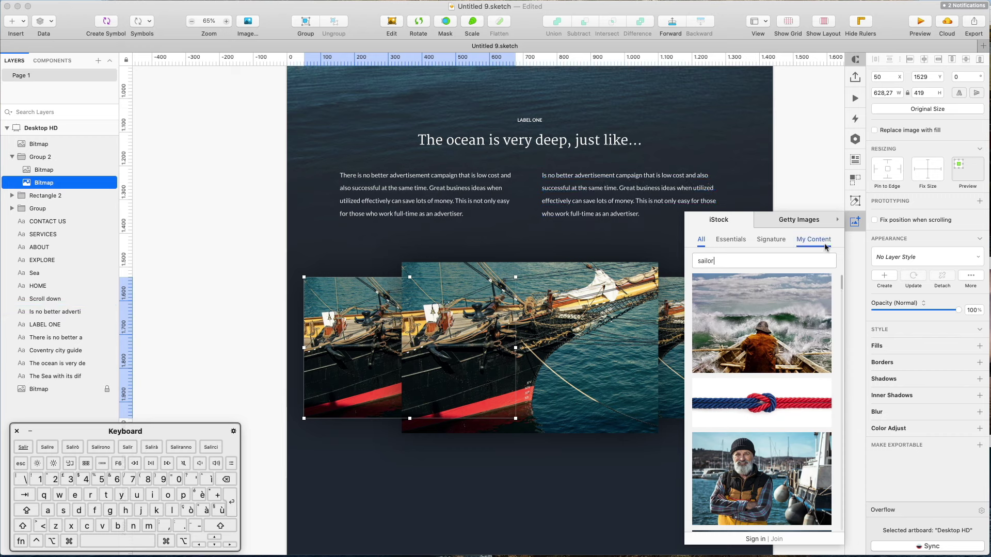
pyautogui.click(761, 477)
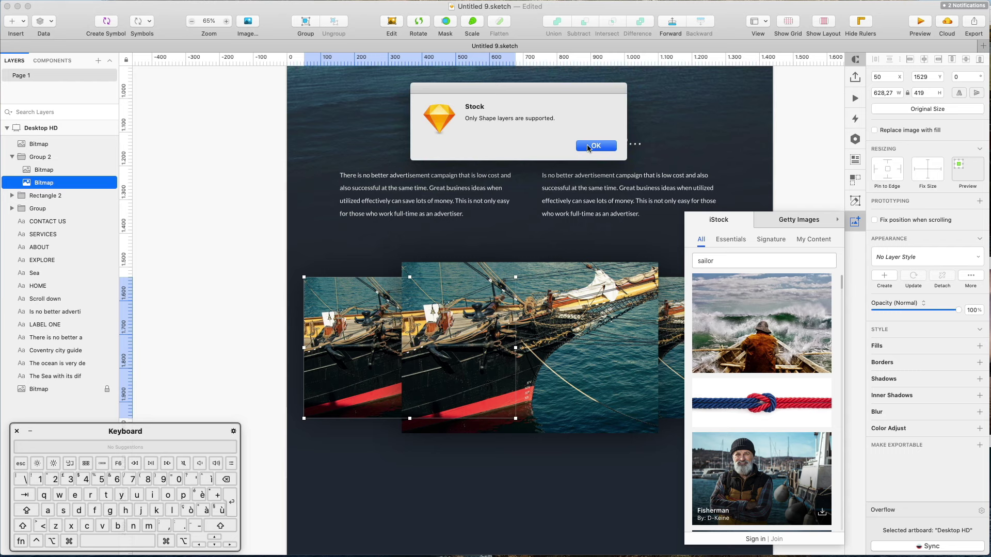
pyautogui.click(589, 147)
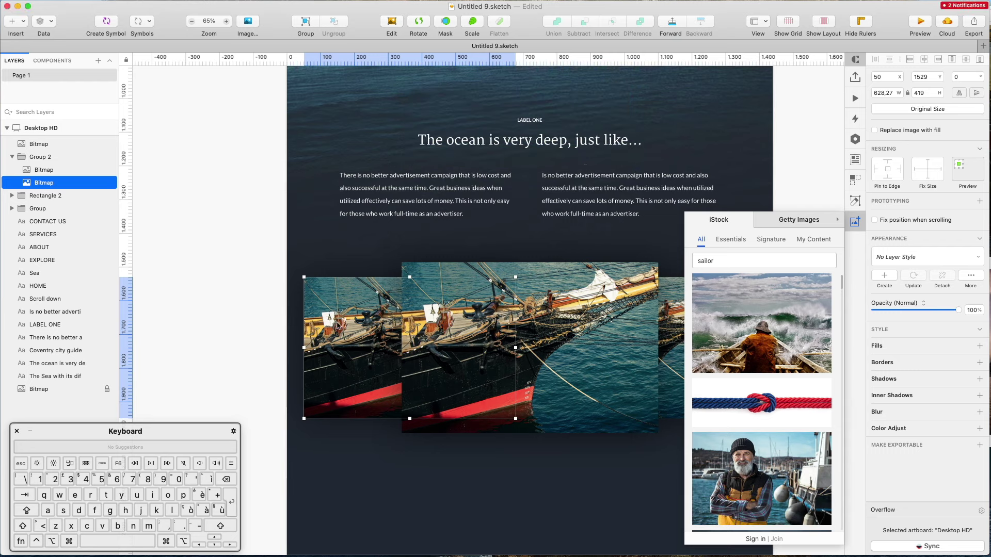
# Step: Draw a 397 × 419 px rectangle over the left ship picture and bring it to the front of Group 2
pyautogui.press('r')
pyautogui.moveTo(309, 286); pyautogui.dragTo(437, 419)
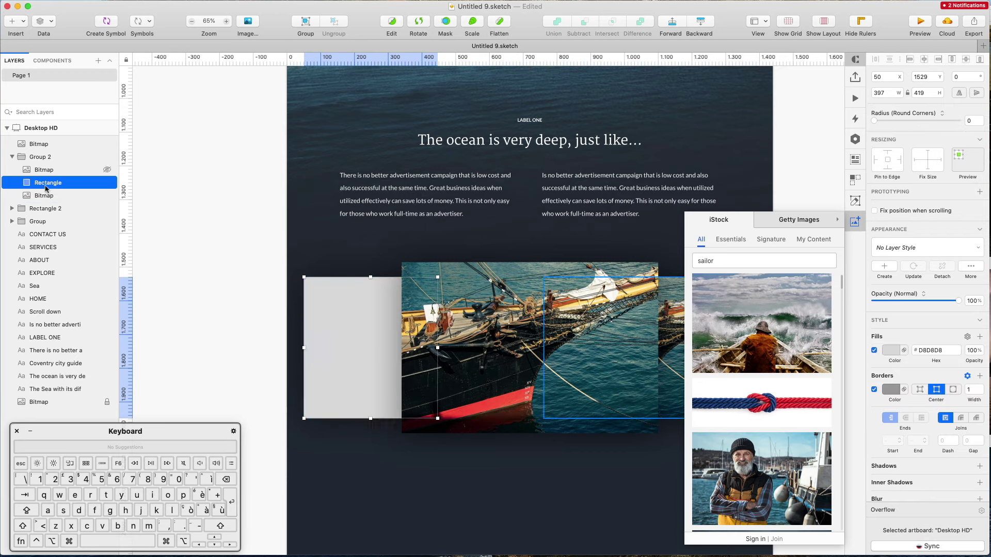
pyautogui.press('super+alt+Up')
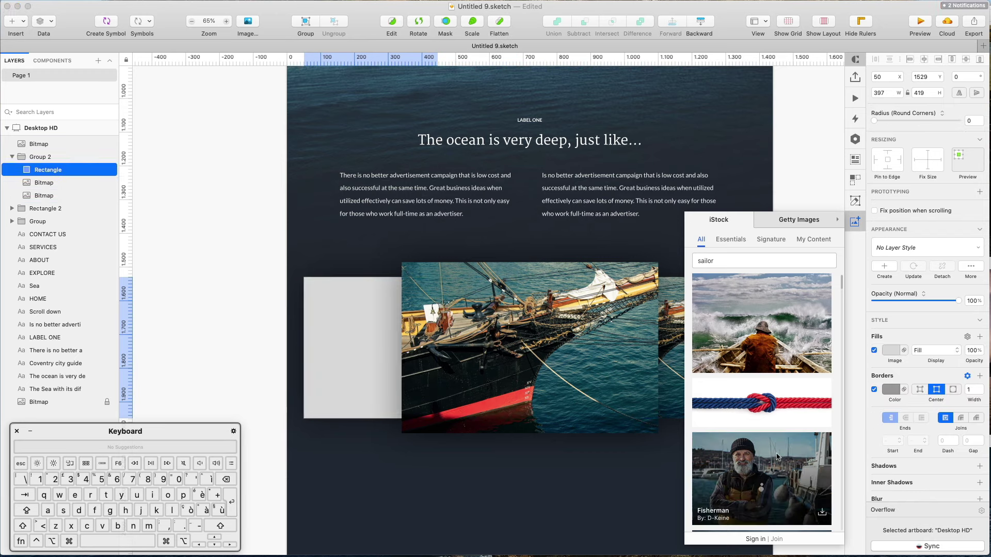
# Step: Try the Fisherman stock photo in the rectangle at a width of 480 px, and undo these changes
pyautogui.moveTo(764, 480); pyautogui.dragTo(382, 336)
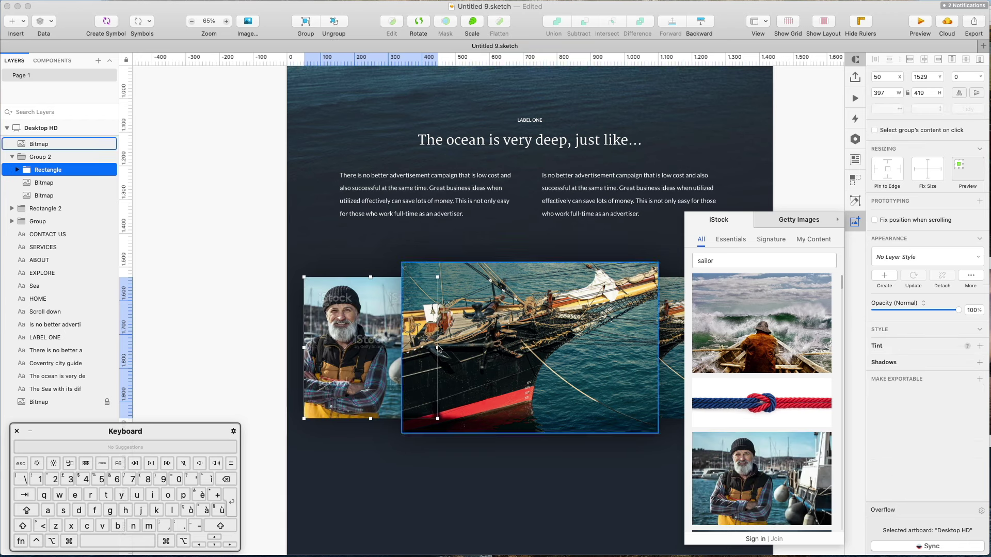
pyautogui.moveTo(438, 348); pyautogui.dragTo(465, 348)
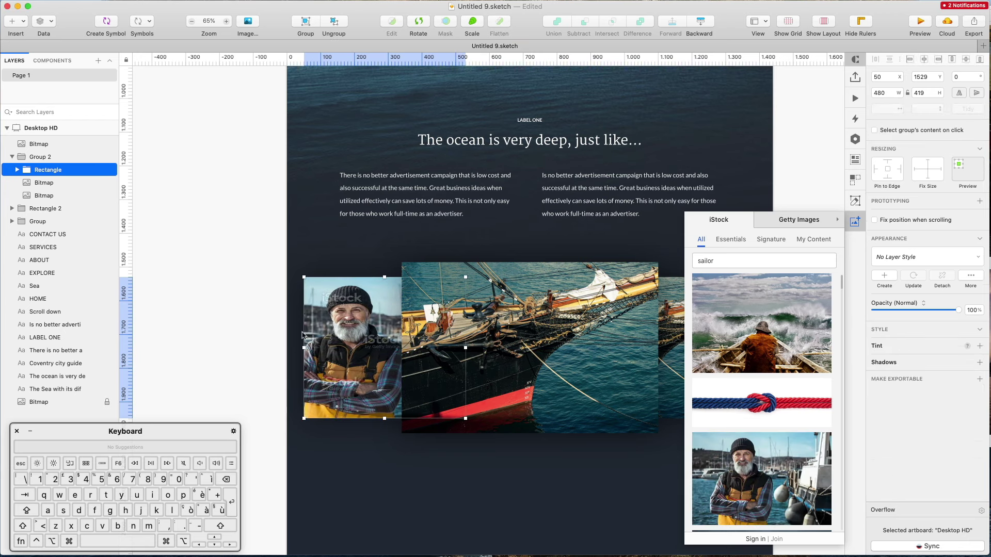
pyautogui.click(353, 312)
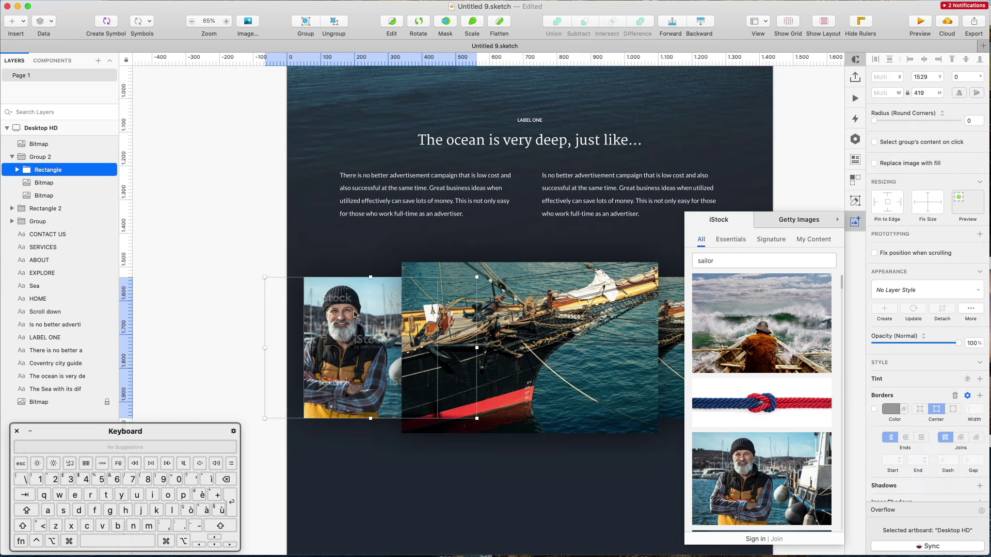
pyautogui.press('super+z')
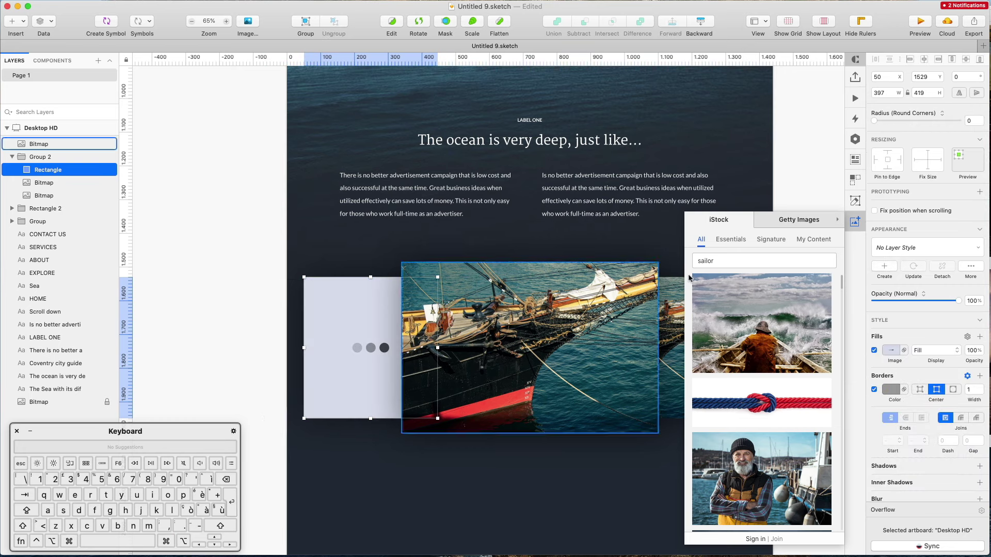
pyautogui.scroll(-10, 795, 331)
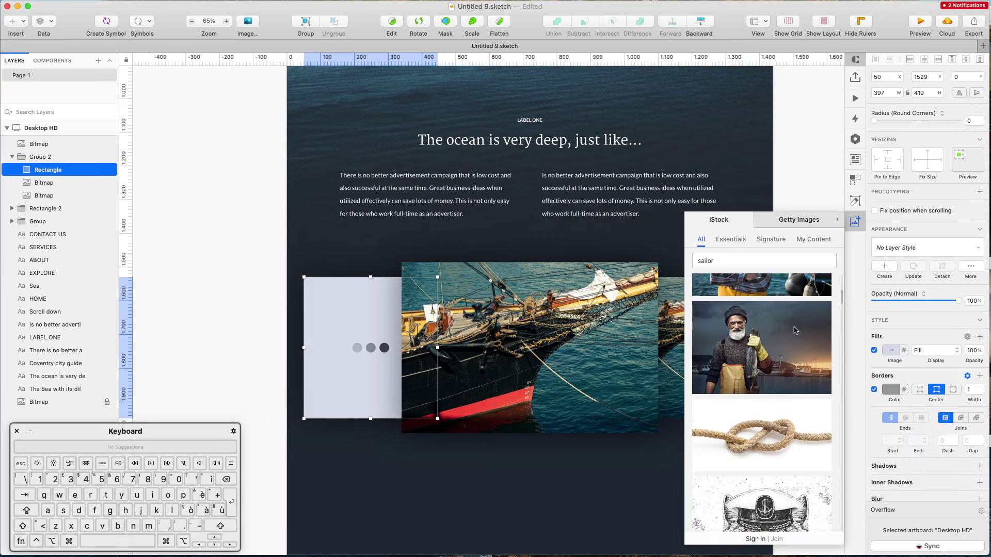
pyautogui.click(855, 222)
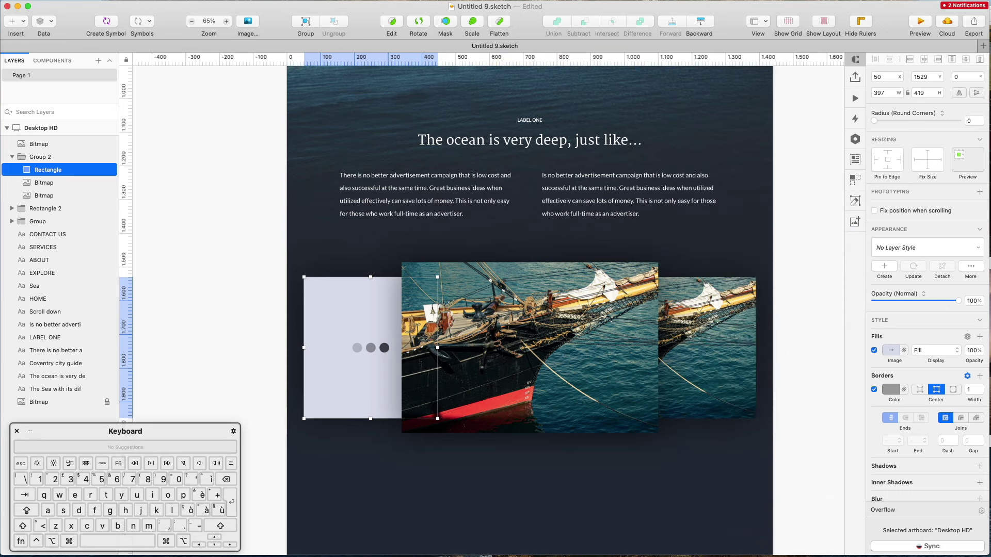
# Step: Try to view the rectangle's photo on Unsplash, and open the web source of the Craft data plugin
pyautogui.click(0, 0)
pyautogui.moveTo(31, 239)
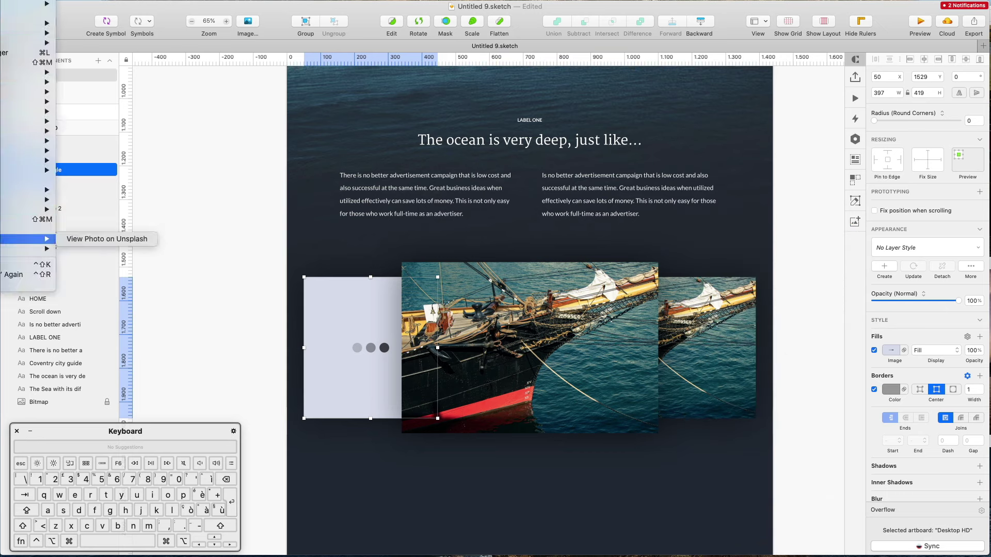
pyautogui.click(88, 240)
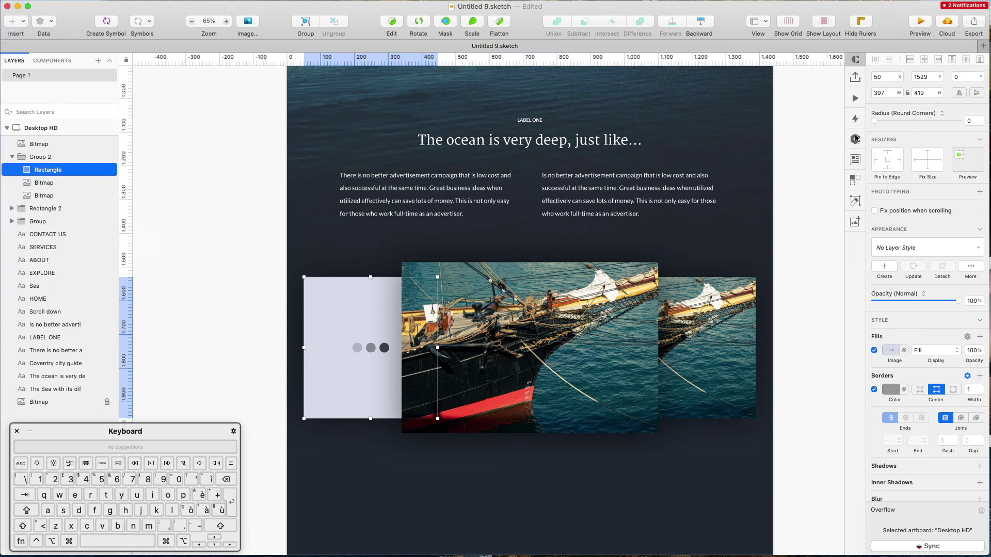
pyautogui.click(854, 165)
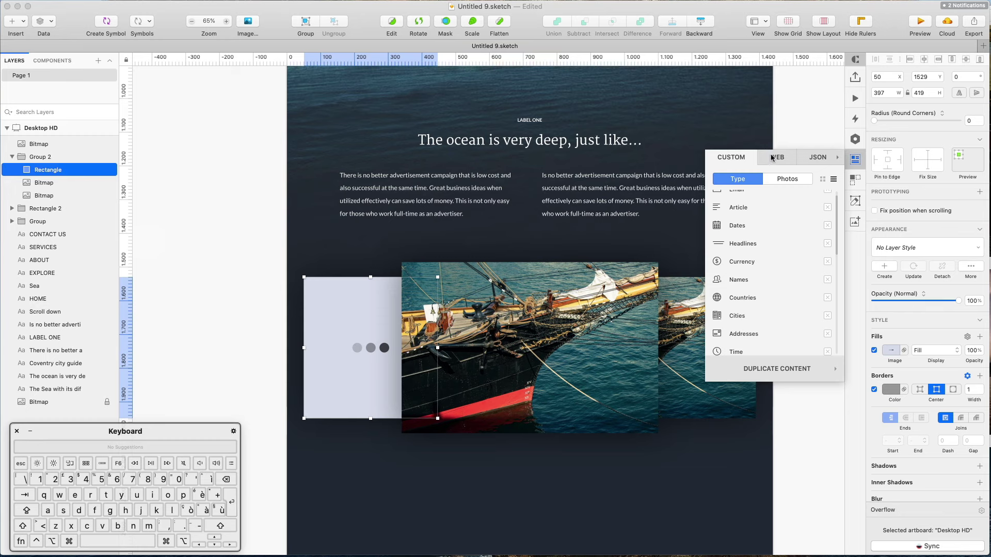
pyautogui.click(772, 157)
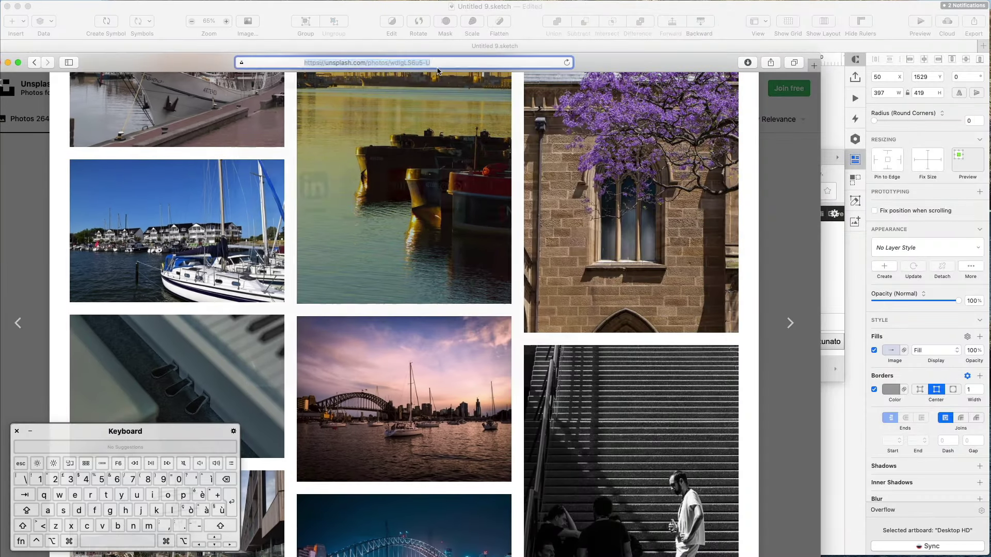
# Step: In the browser, search for "craft invision" and view InVision's Craft plugin page before returning to Sketch
pyautogui.press('BackSpace')
pyautogui.write('c')
pyautogui.press('BackSpace')
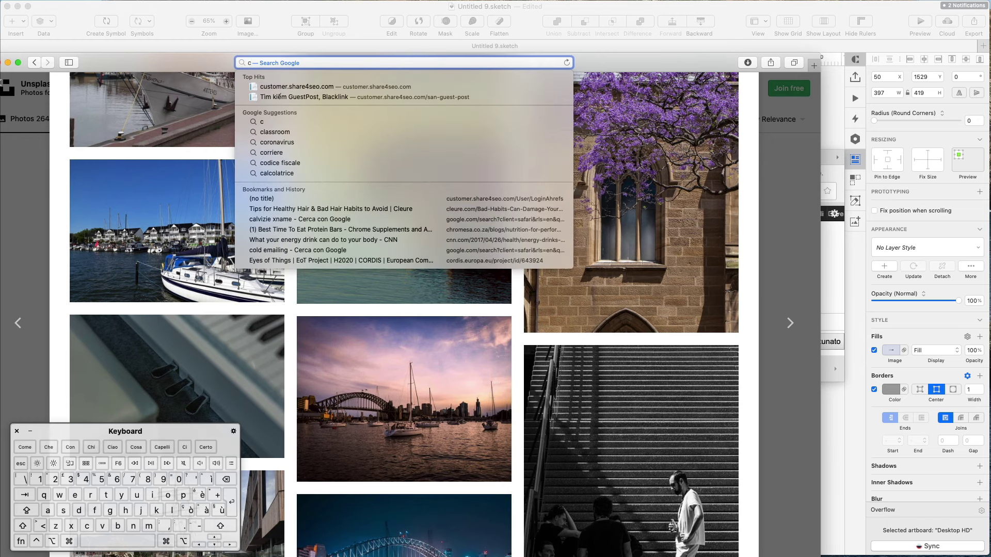
pyautogui.press('BackSpace')
pyautogui.write('craft invi')
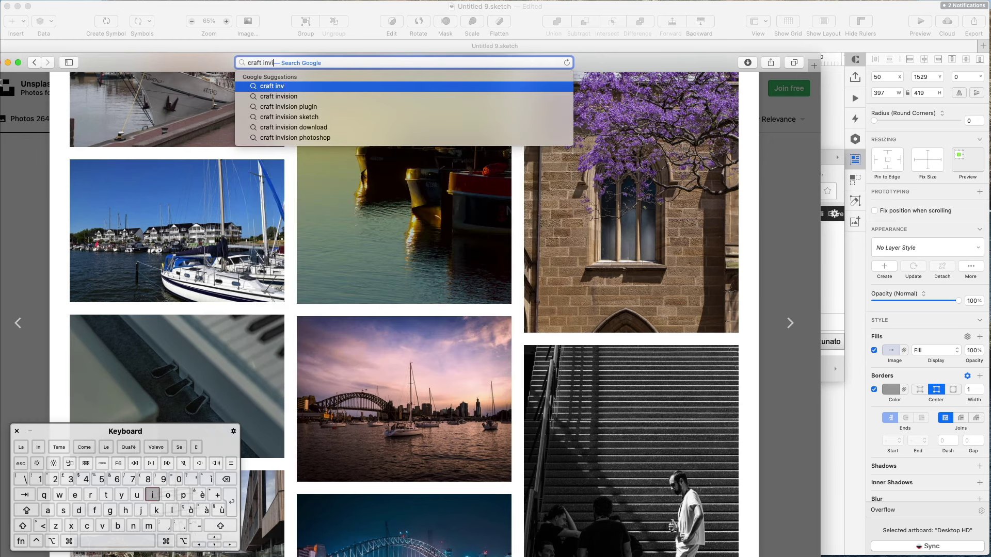
pyautogui.write('sion')
pyautogui.press('Return')
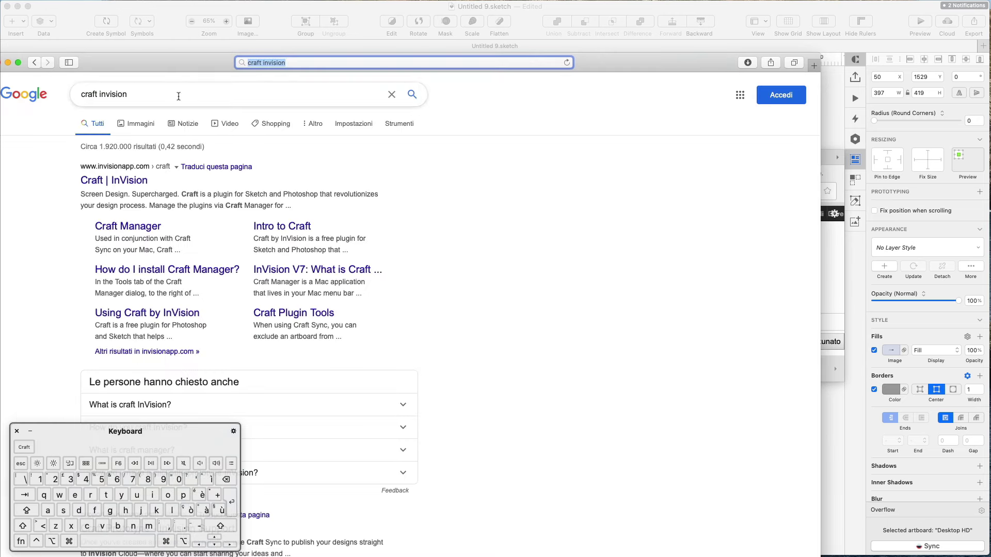
pyautogui.moveTo(137, 65)
pyautogui.mouseDown()
pyautogui.moveTo(209, 49)
pyautogui.moveTo(209, 36)
pyautogui.mouseUp()
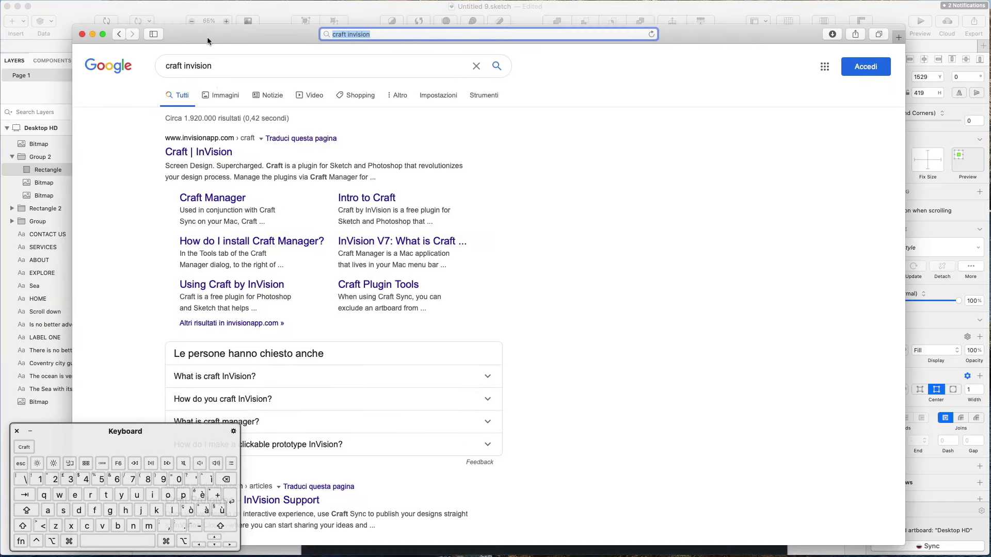
pyautogui.click(209, 151)
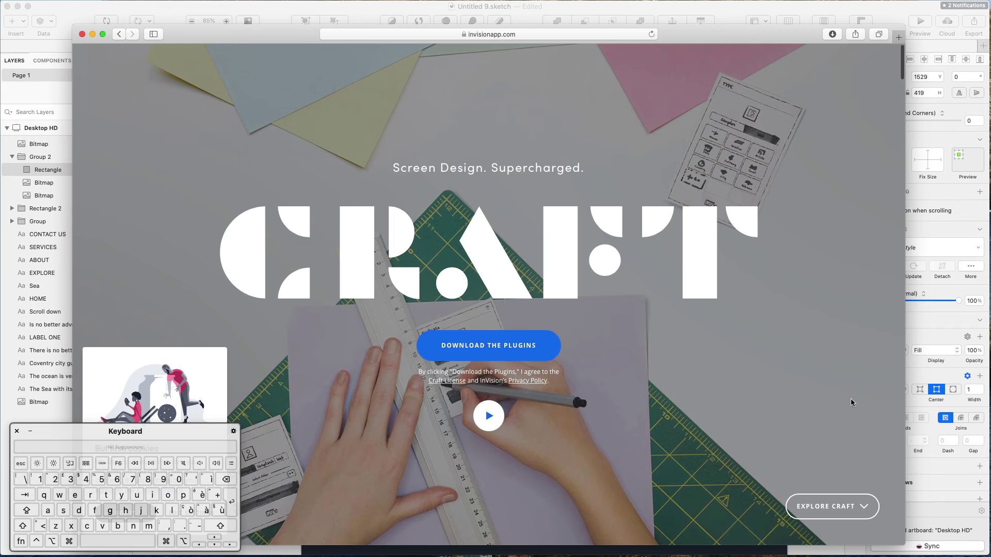
pyautogui.click(71, 33)
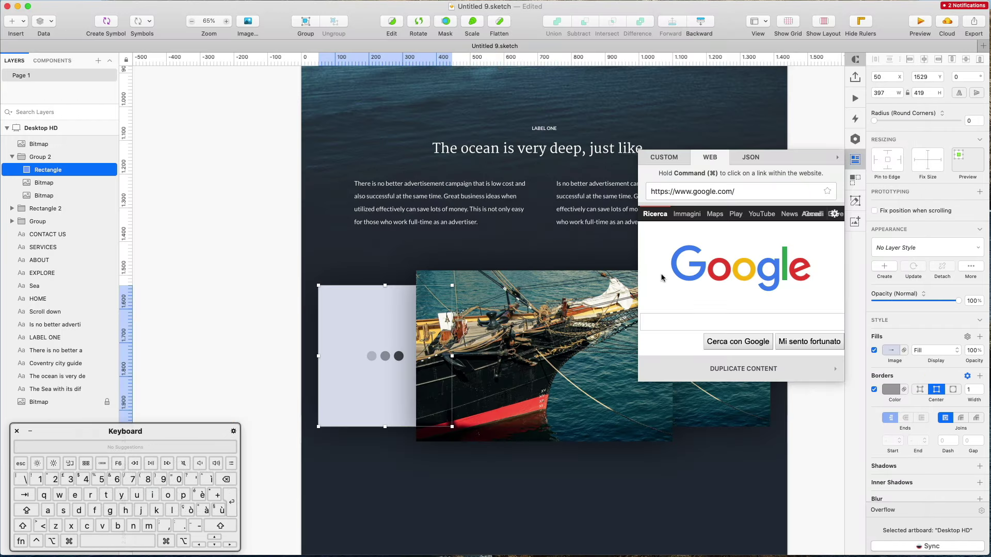
# Step: In the plugin's web source, search Google for "unsplash" and open the Unsplash site
pyautogui.hscroll(-1, 464, 149)
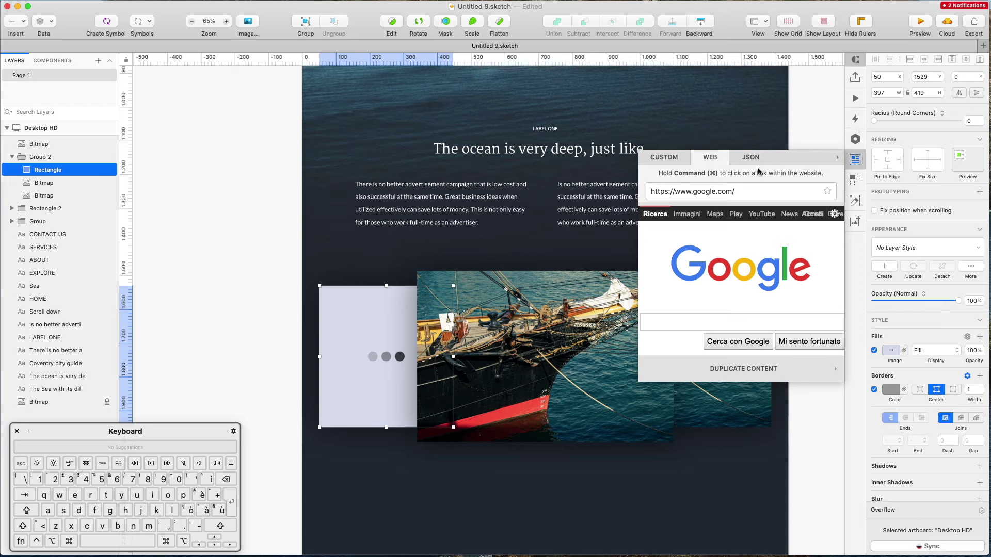
pyautogui.click(700, 321)
pyautogui.write('unspa')
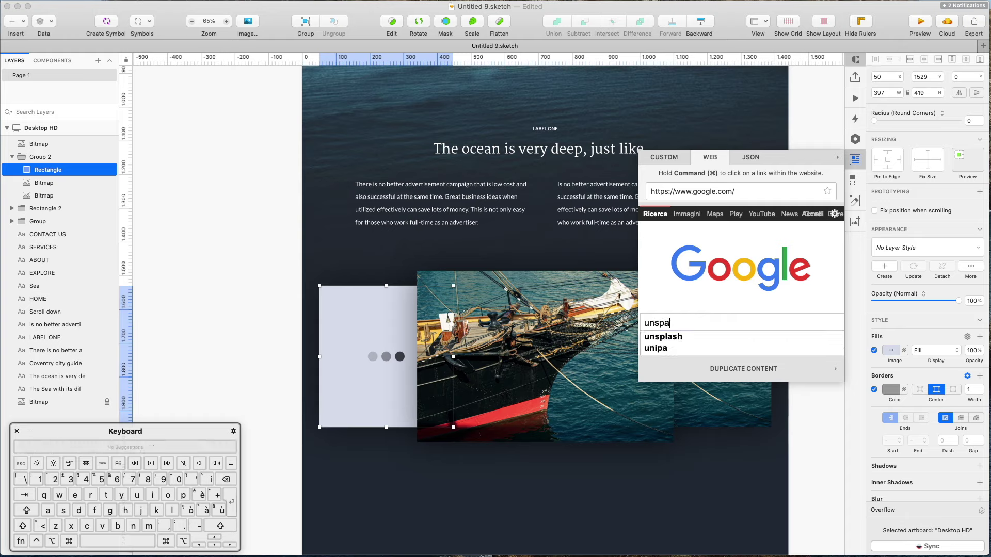
pyautogui.press('BackSpace')
pyautogui.write('lash')
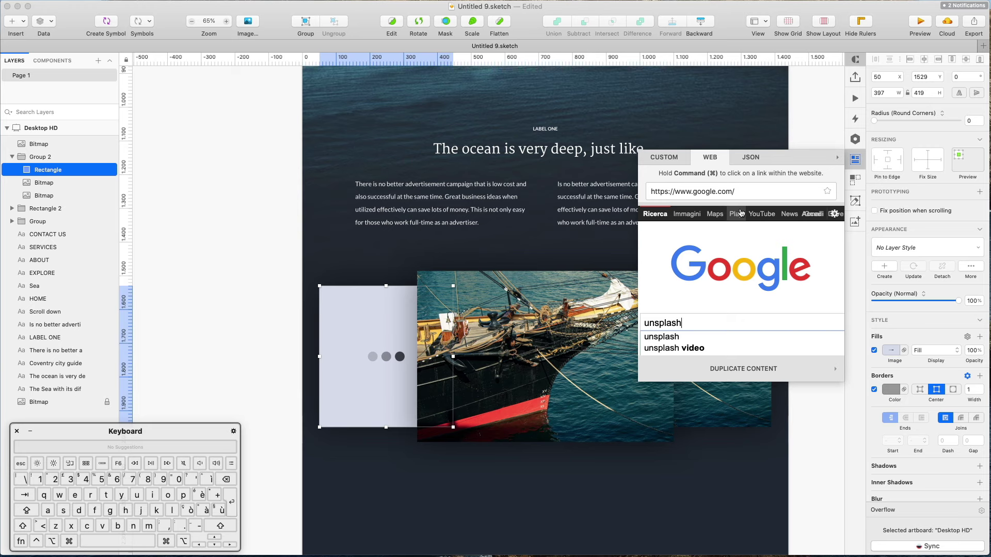
pyautogui.press('super')
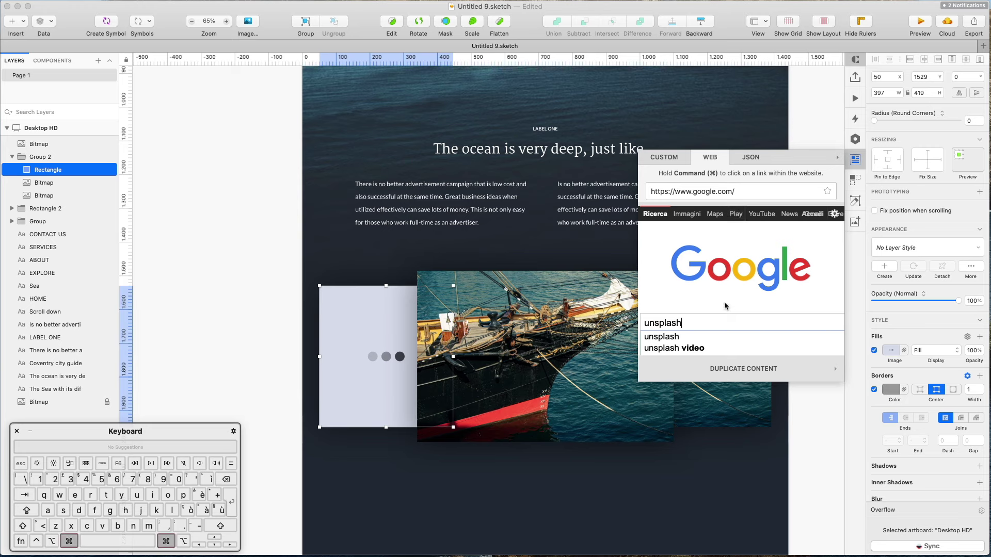
pyautogui.press('Return')
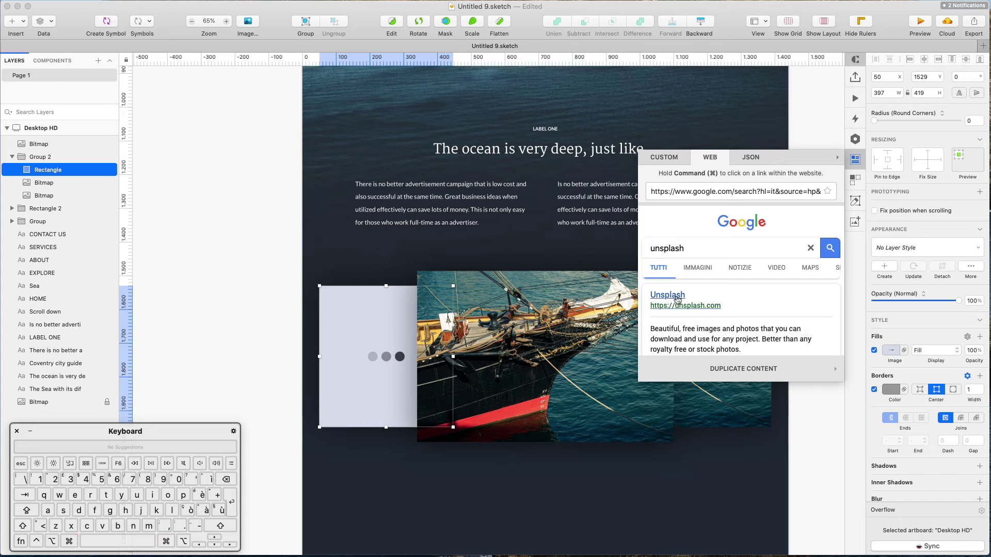
pyautogui.press('super')
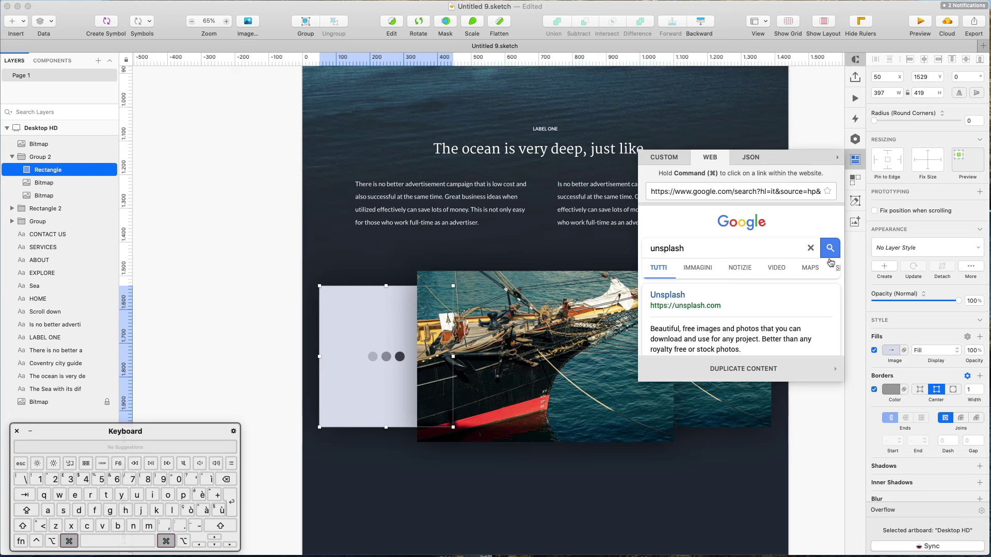
pyautogui.keyDown('super'); pyautogui.click(669, 300); pyautogui.keyUp('super')
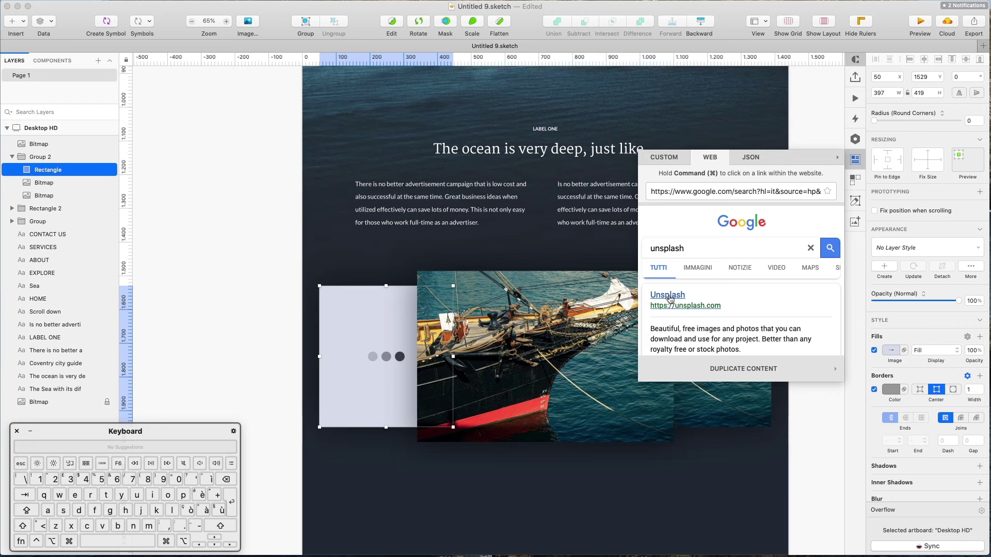
pyautogui.press('super')
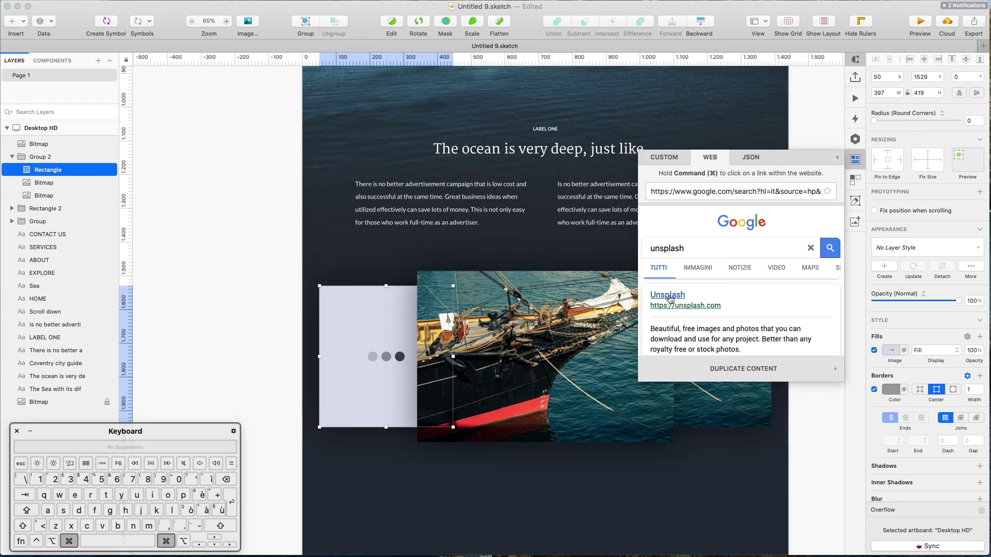
pyautogui.keyDown('super'); pyautogui.click(669, 299); pyautogui.keyUp('super')
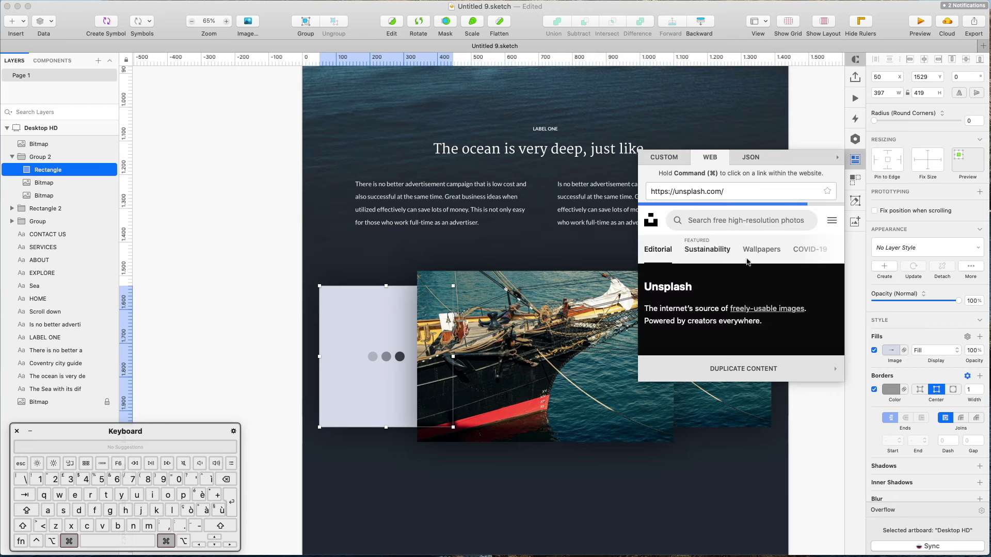
# Step: Search Unsplash for "sailor" and fill the left gallery rectangle with the ship's steering wheel photo
pyautogui.click(737, 222)
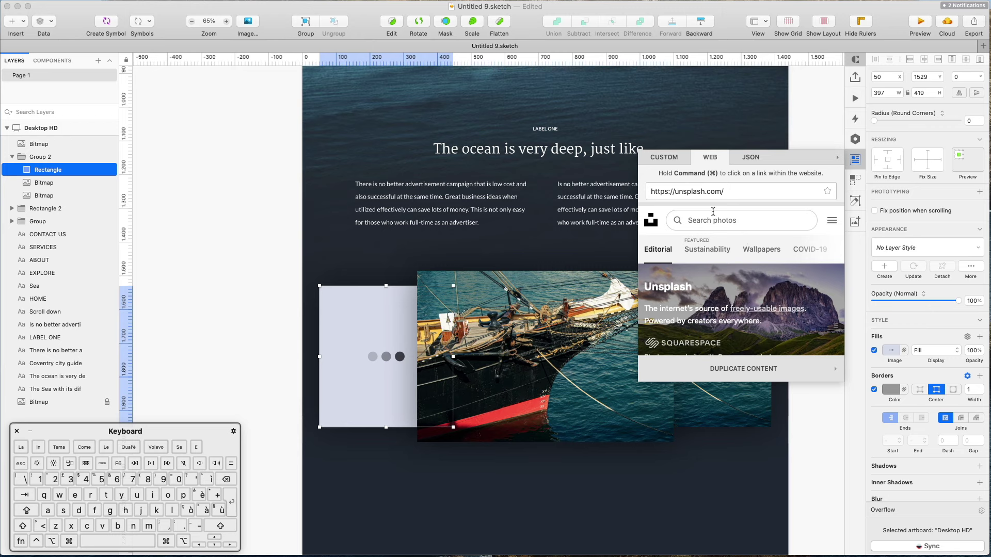
pyautogui.write('sailor')
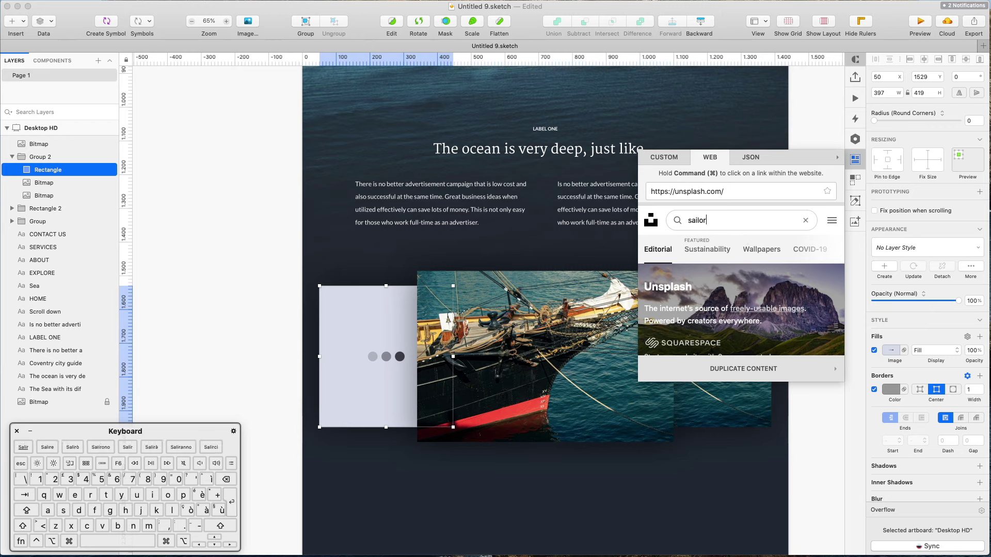
pyautogui.press('Return')
pyautogui.scroll(-5, 749, 285)
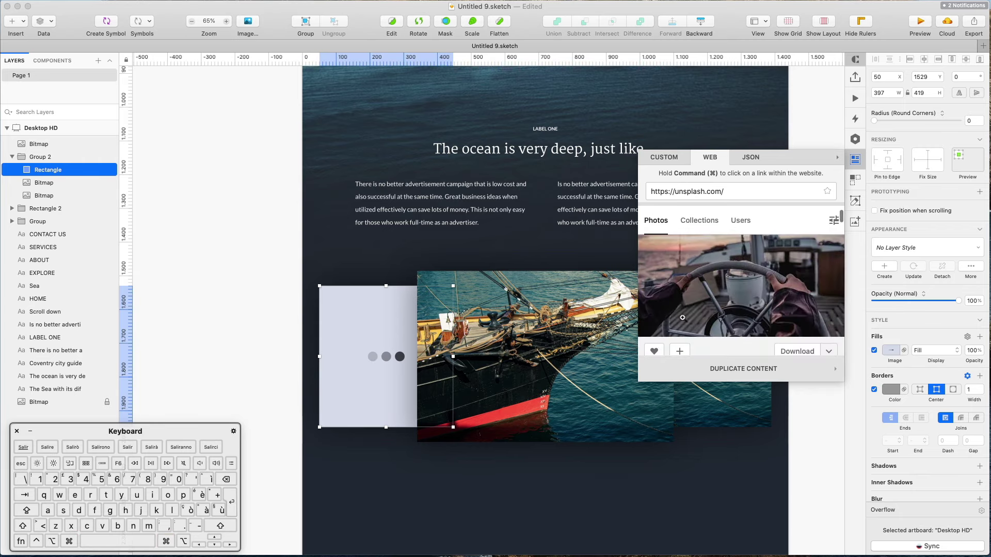
pyautogui.hscroll(3, 327, 370)
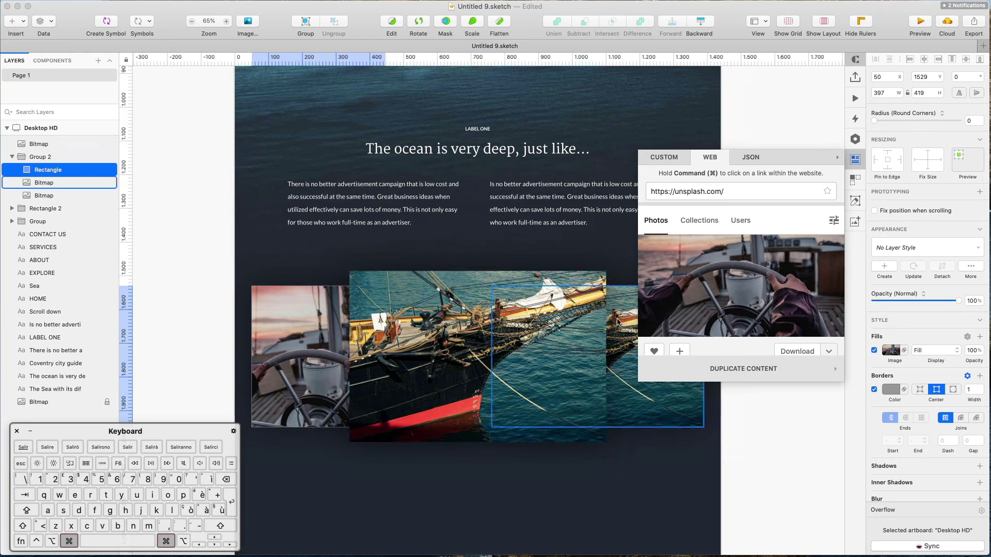
# Step: Fill the right ship picture of the gallery with the black-and-white portrait of the seated sailor
pyautogui.click(576, 334)
pyautogui.scroll(-3, 734, 271)
pyautogui.scroll(-2, 734, 271)
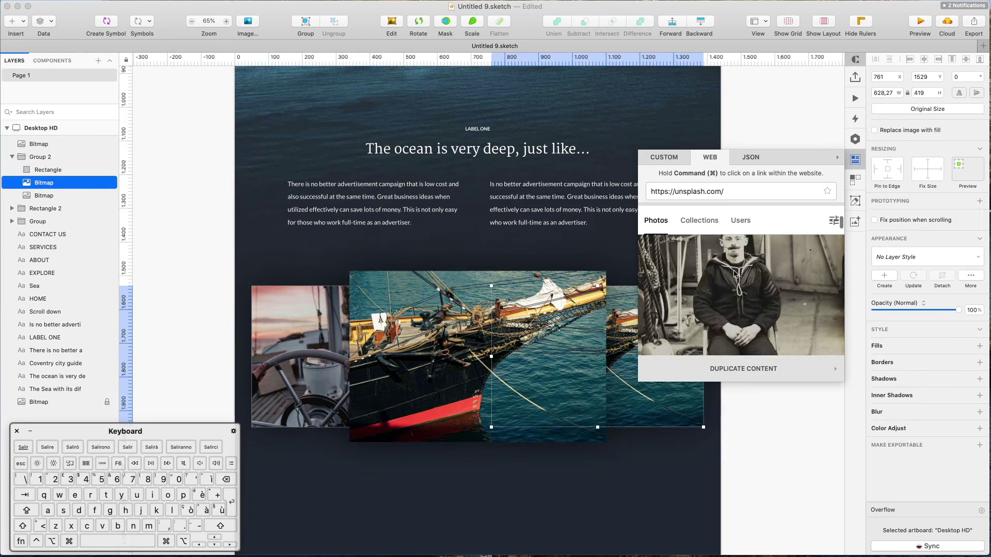
pyautogui.click(483, 292)
pyautogui.scroll(-3, 484, 292)
pyautogui.hscroll(2, 484, 293)
pyautogui.scroll(-3, 483, 292)
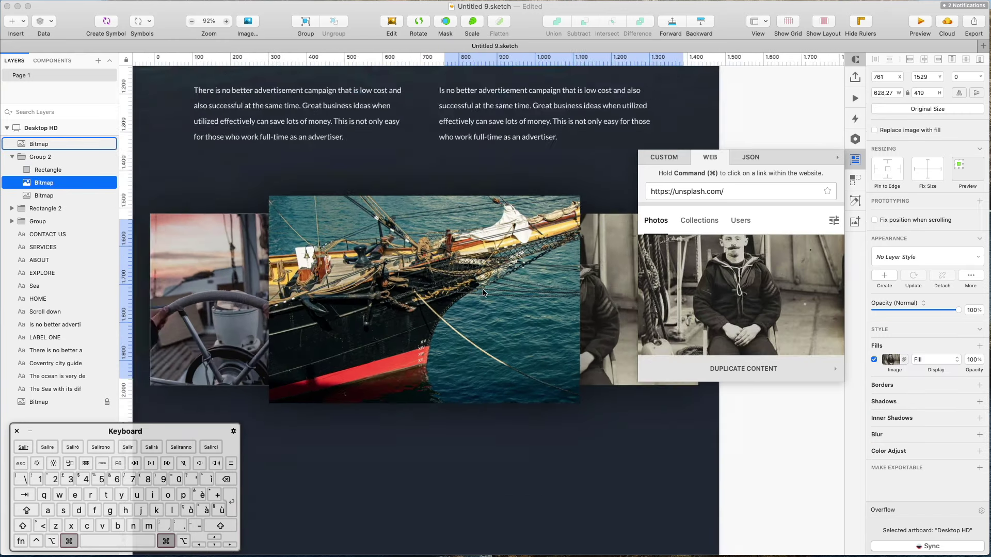
# Step: Replace the right gallery picture's fill with the aerial photo of a white boat leaving a wake
pyautogui.scroll(-3, 716, 268)
pyautogui.scroll(-8, 716, 268)
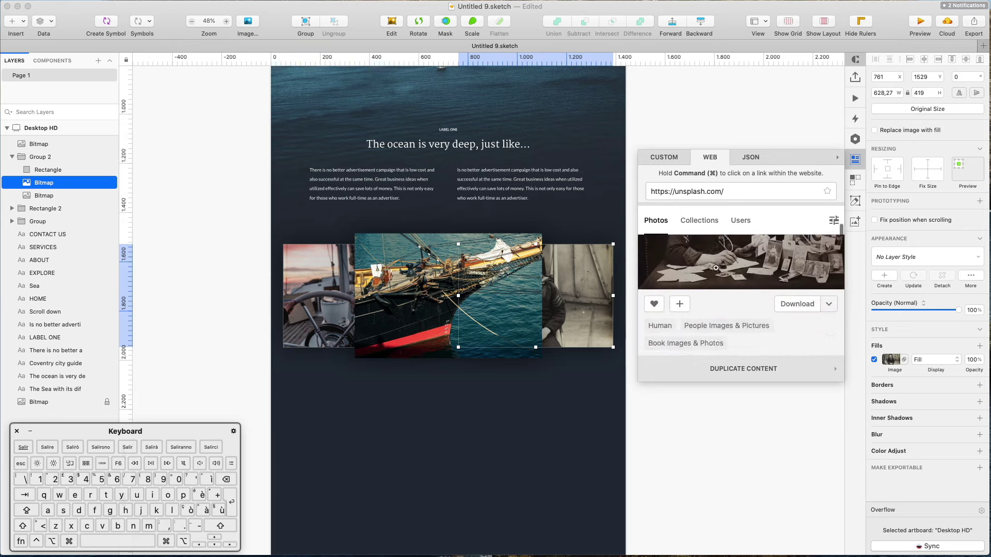
pyautogui.scroll(-3, 716, 269)
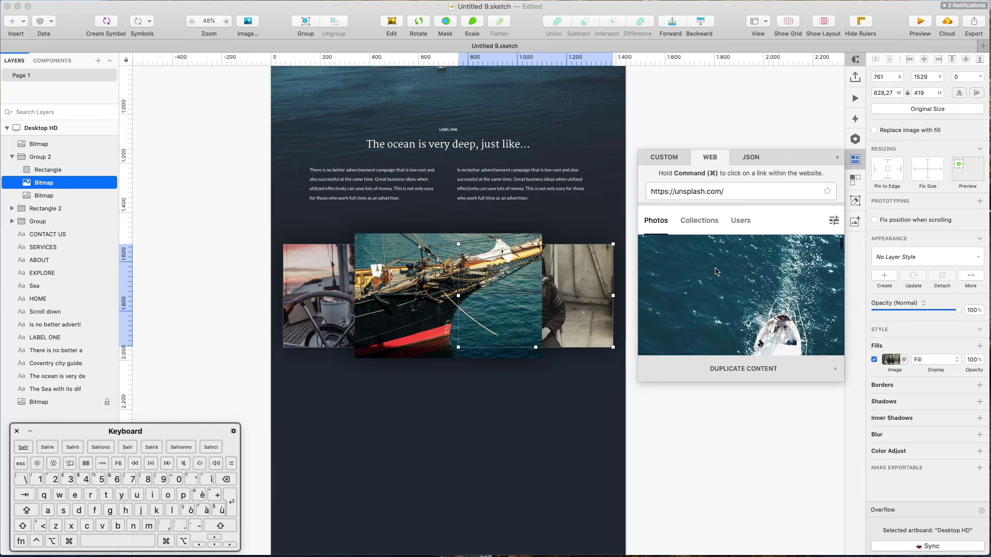
pyautogui.click(774, 330)
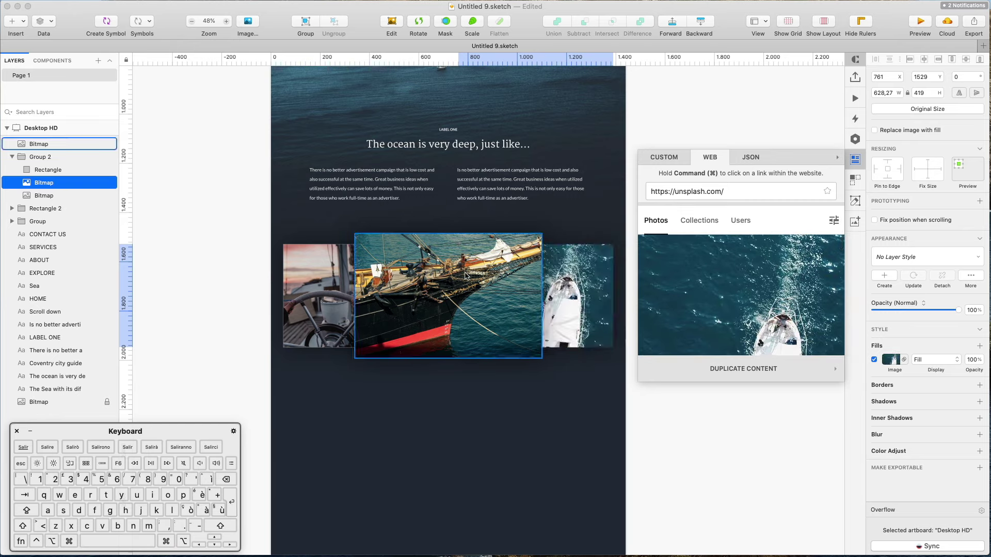
pyautogui.press('space')
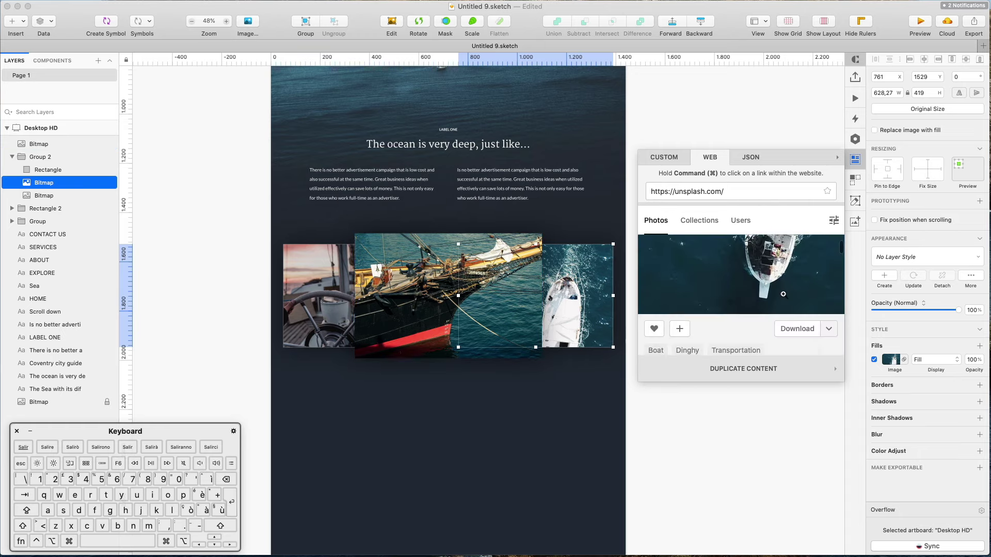
# Step: Try the Venice buildings photo and the misty sea photo as the left rectangle's fill
pyautogui.keyDown('super'); pyautogui.click(337, 293); pyautogui.keyUp('super')
pyautogui.scroll(-5, 800, 283)
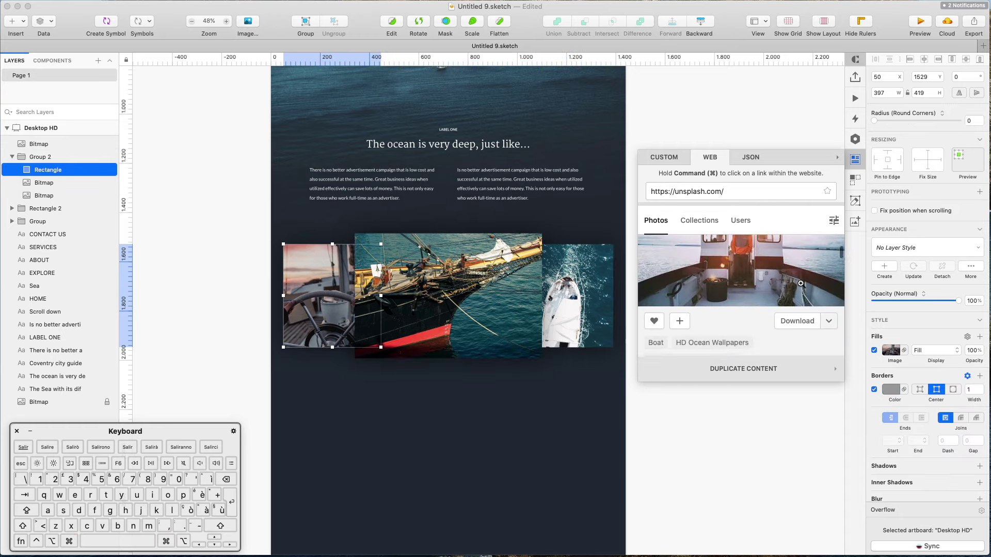
pyautogui.scroll(-10, 800, 283)
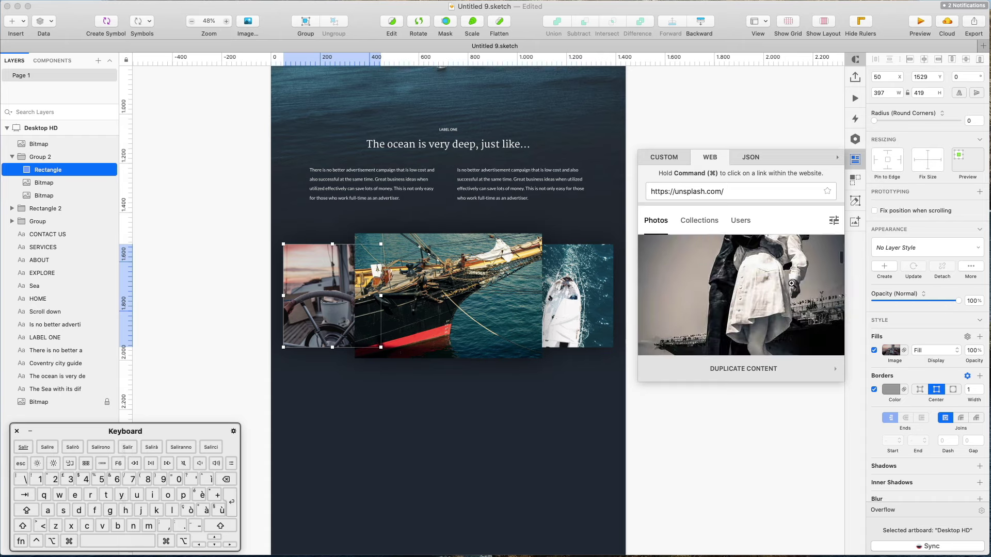
pyautogui.scroll(-10, 795, 286)
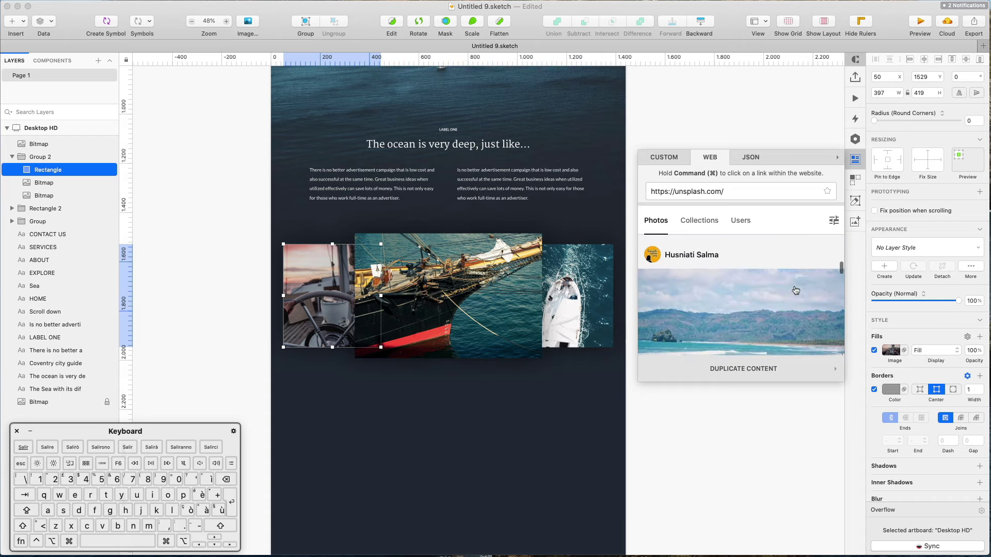
pyautogui.scroll(-3, 795, 290)
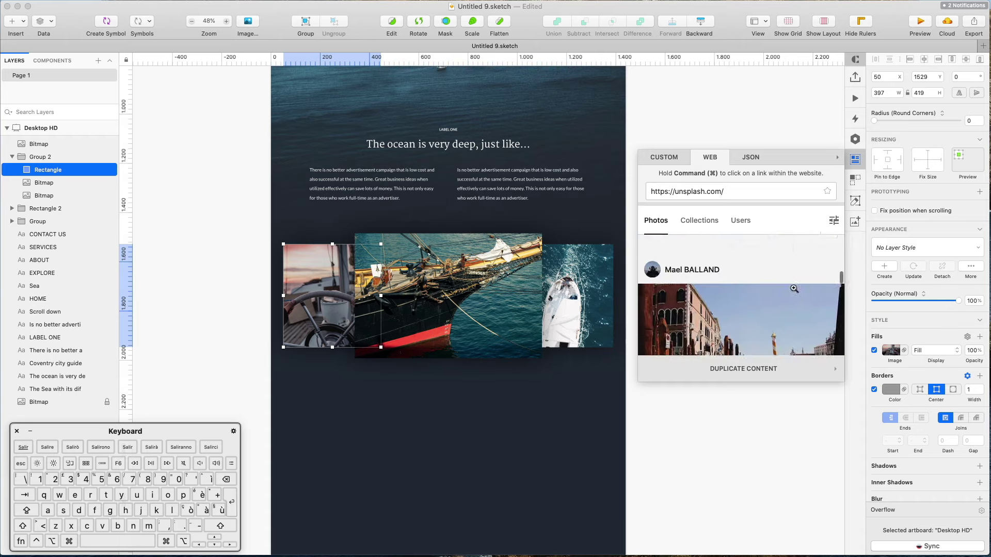
pyautogui.click(790, 292)
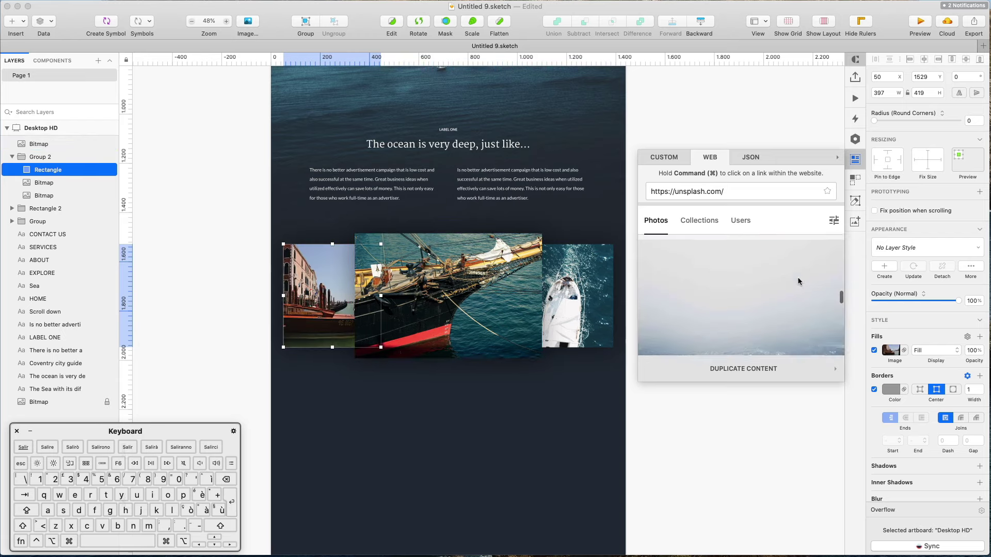
pyautogui.click(750, 302)
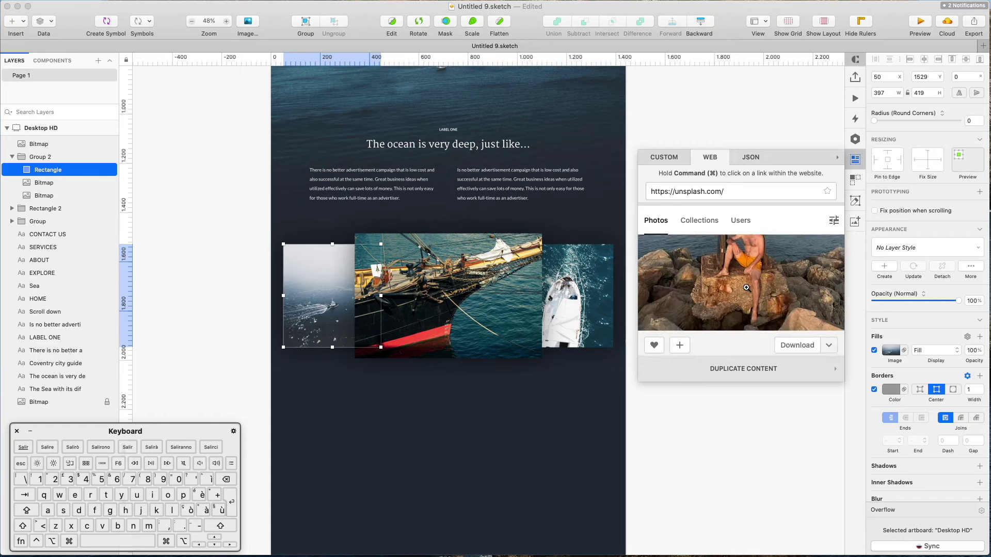
# Step: Fill the left rectangle with the photo of a motorboat speeding across dark blue sea
pyautogui.scroll(-10, 746, 288)
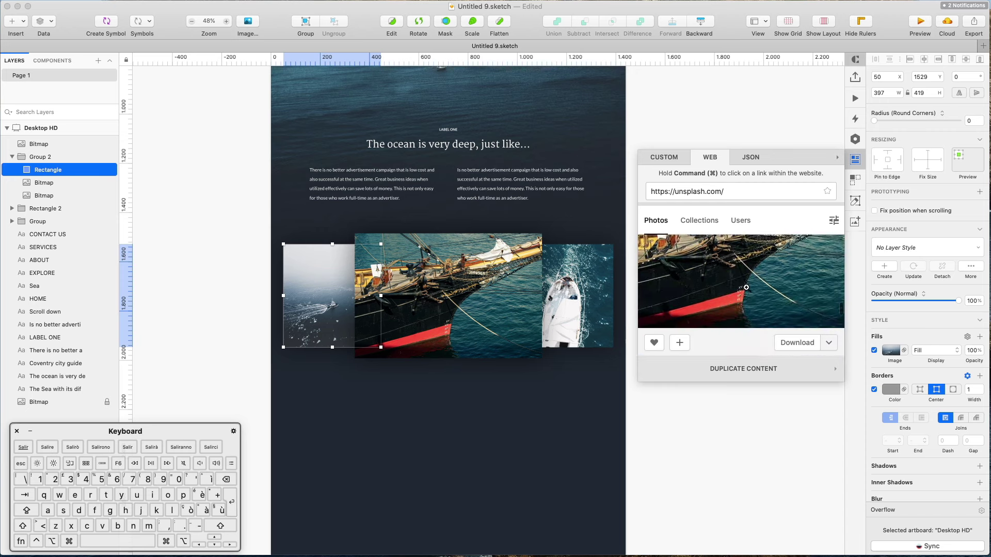
pyautogui.moveTo(747, 287); pyautogui.dragTo(320, 297)
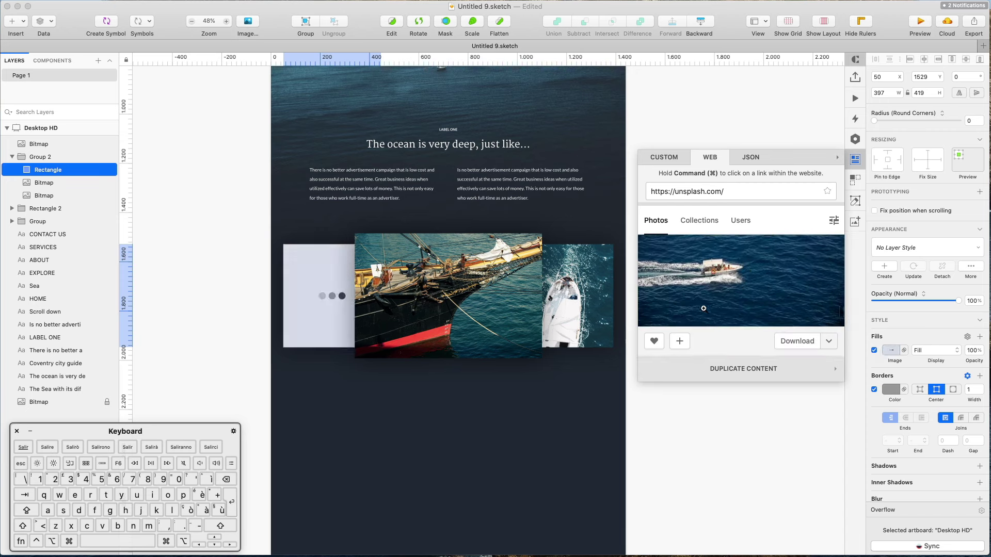
# Step: Fill the right gallery picture with the aerial photo of boats moored along marina docks
pyautogui.click(500, 331)
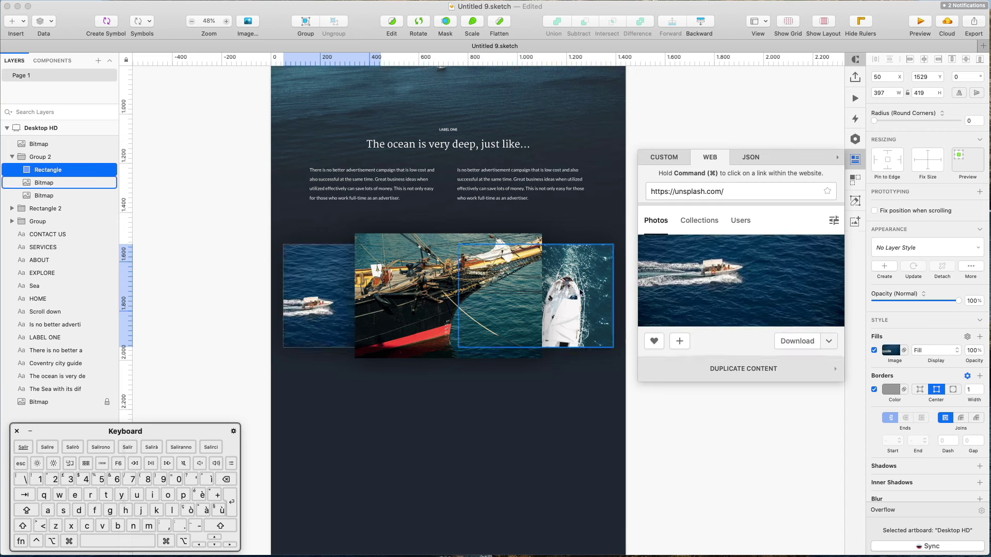
pyautogui.scroll(-3, 762, 292)
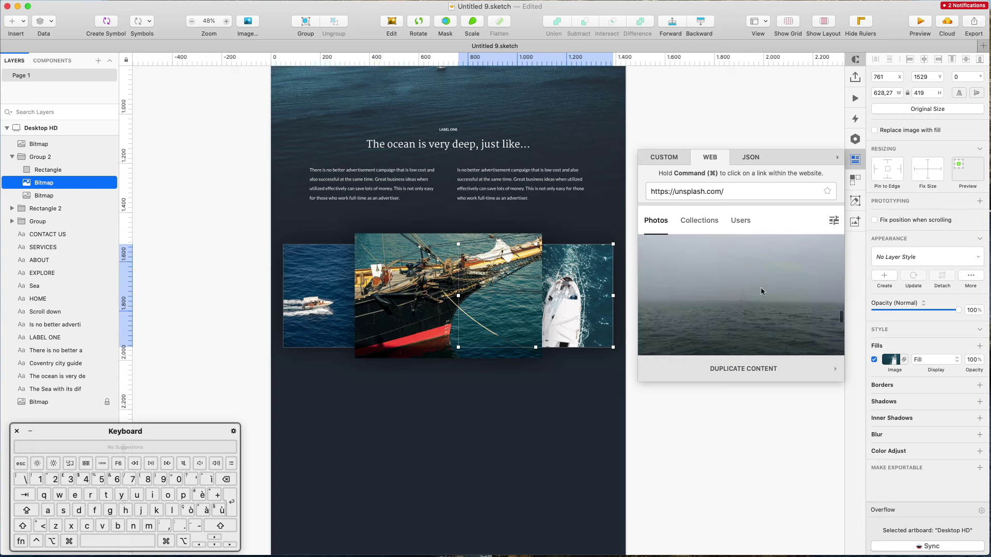
pyautogui.scroll(2, 762, 292)
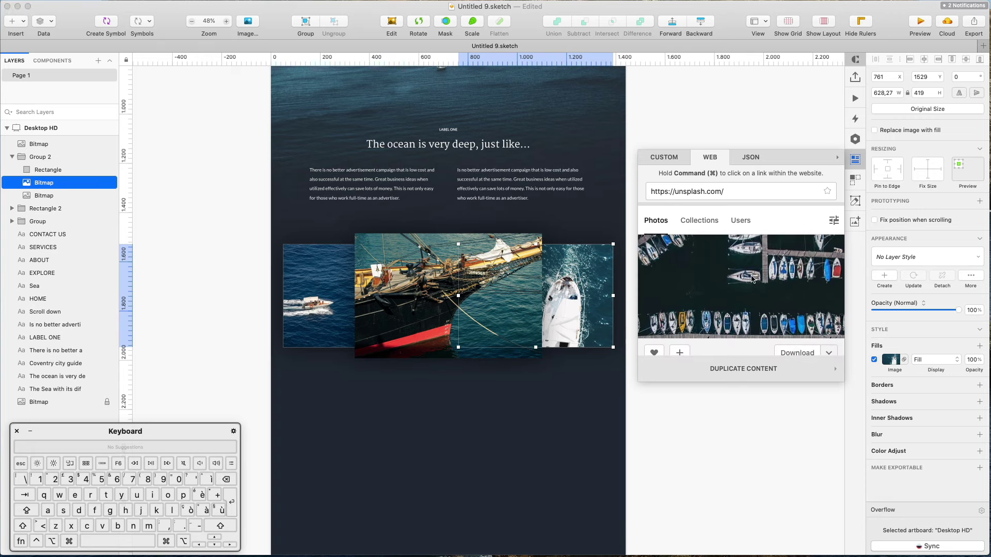
pyautogui.moveTo(762, 291); pyautogui.dragTo(573, 309)
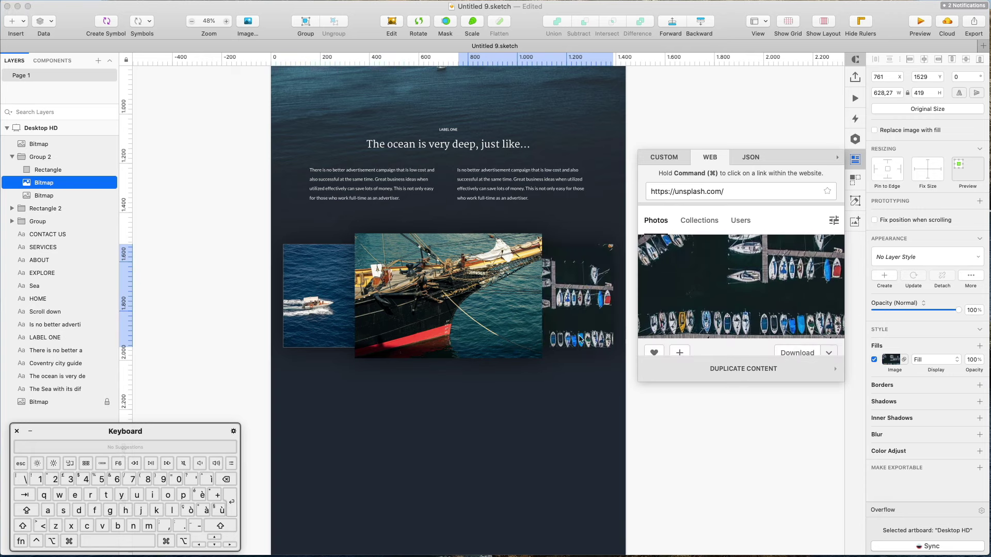
# Step: Examine the updated gallery on the page and browse further sailor photos on Unsplash
pyautogui.scroll(6, 593, 372)
pyautogui.scroll(-3, 609, 405)
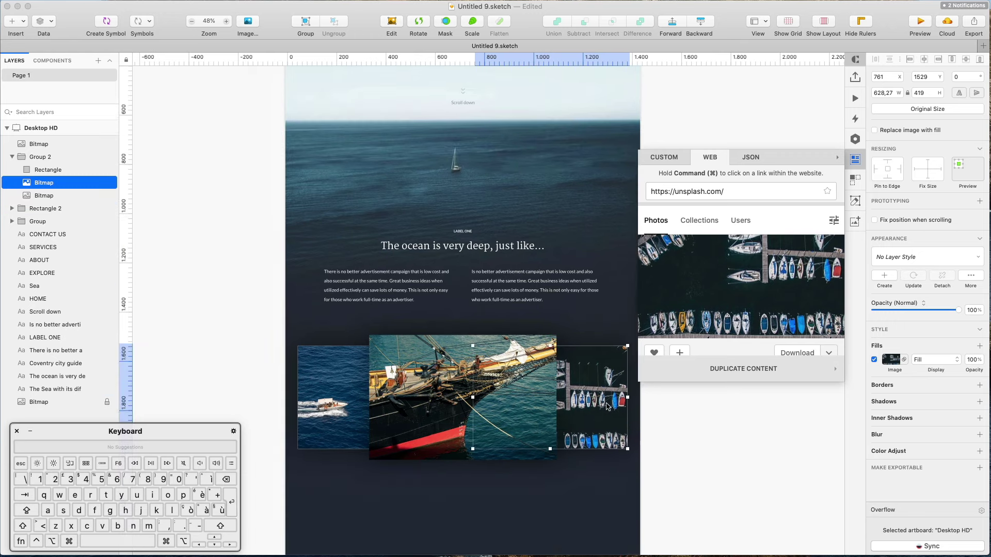
pyautogui.scroll(-3, 607, 407)
pyautogui.scroll(-2, 730, 298)
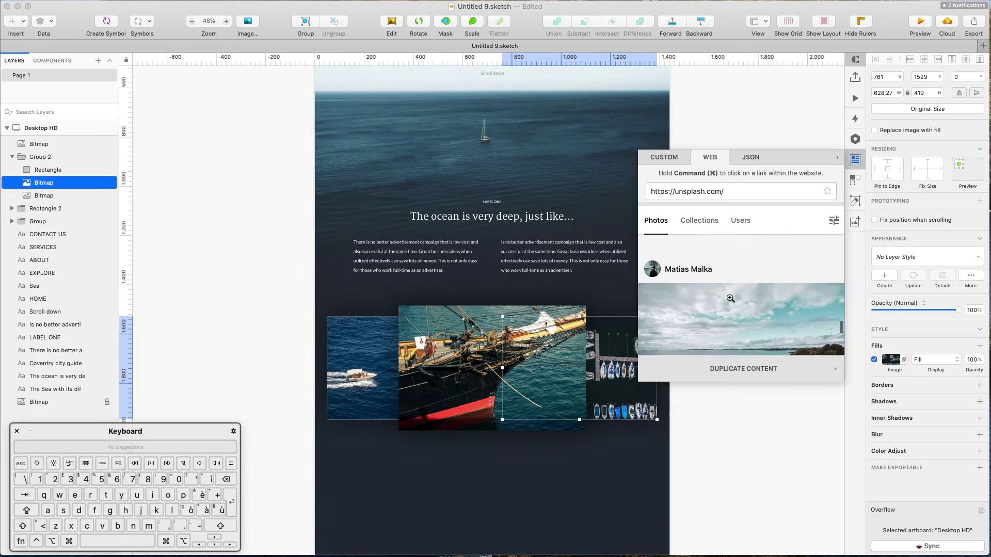
pyautogui.hscroll(2, 560, 369)
pyautogui.scroll(-1, 559, 369)
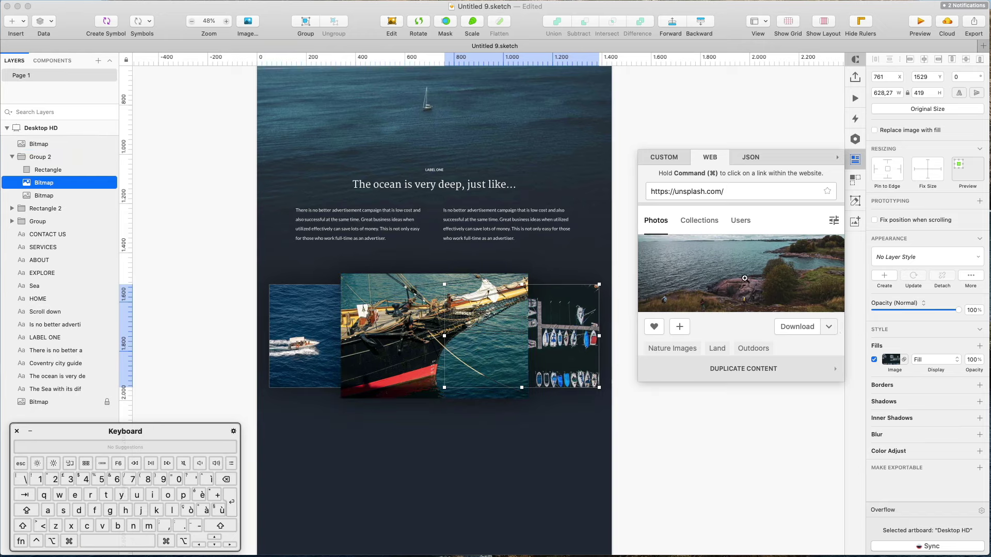
pyautogui.scroll(-4, 744, 279)
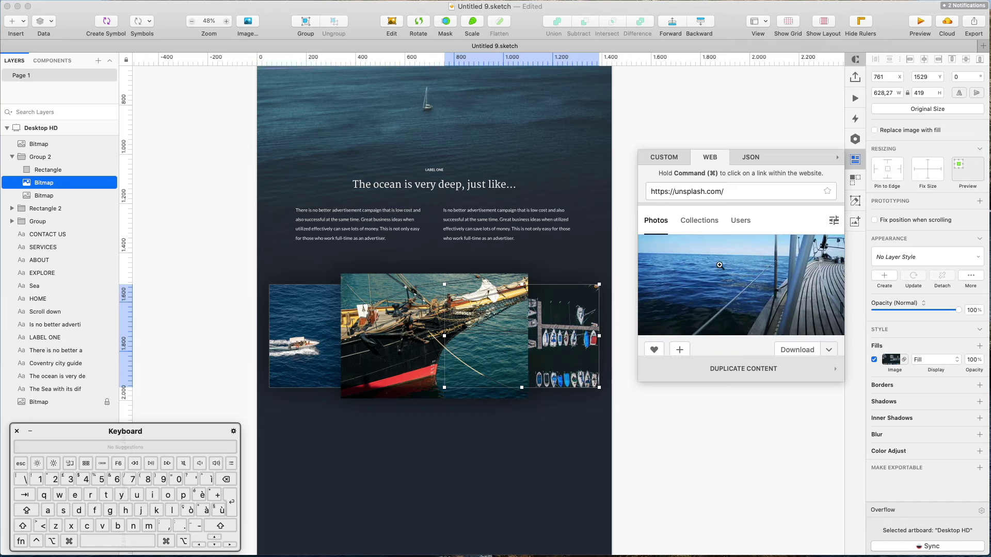
# Step: Try the sailboat deck photo and the small boat on bright blue sea as the right gallery picture's fill
pyautogui.moveTo(719, 265); pyautogui.dragTo(566, 336)
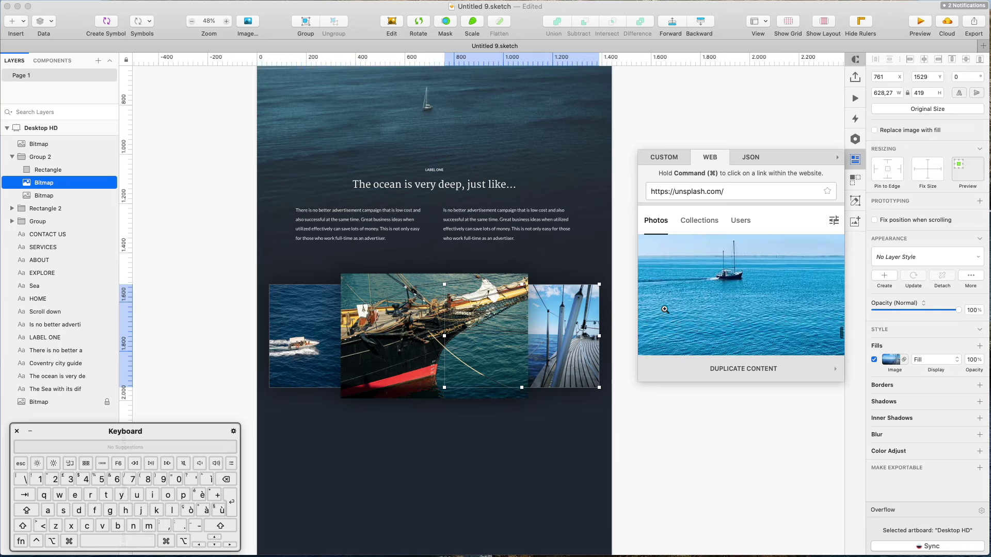
pyautogui.click(689, 299)
pyautogui.scroll(-2, 711, 298)
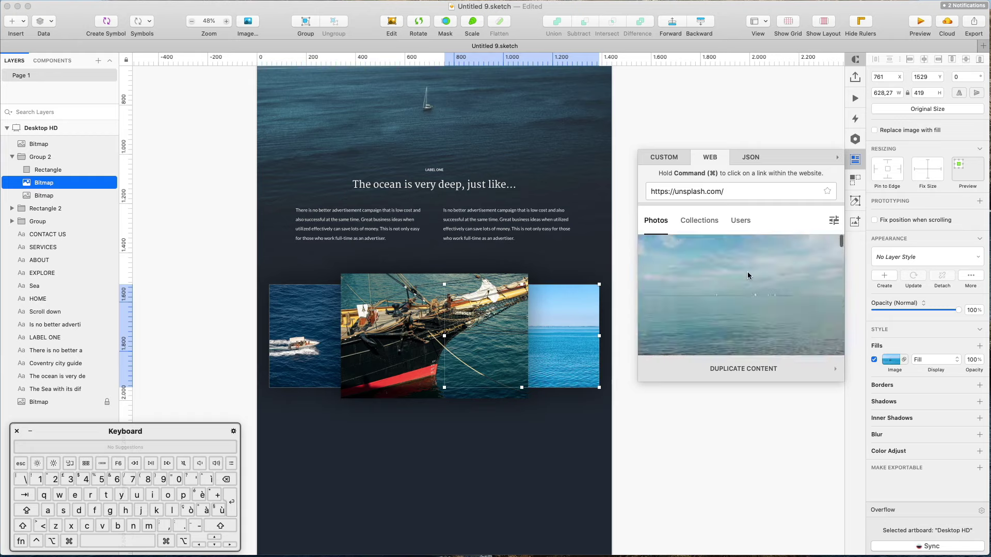
# Step: Search Unsplash for "sea" and browse the photos
pyautogui.keyDown('super'); pyautogui.click(723, 225); pyautogui.keyUp('super')
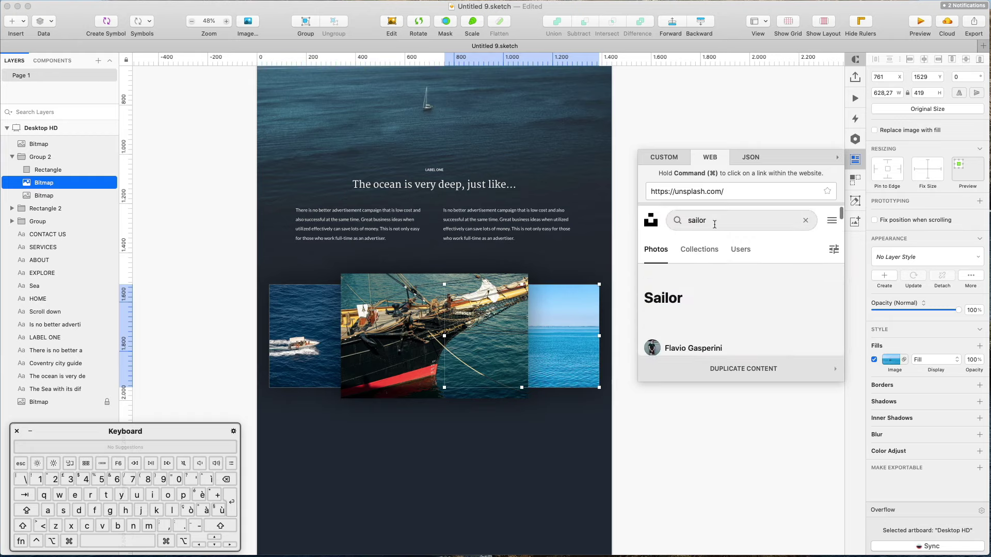
pyautogui.write('sea')
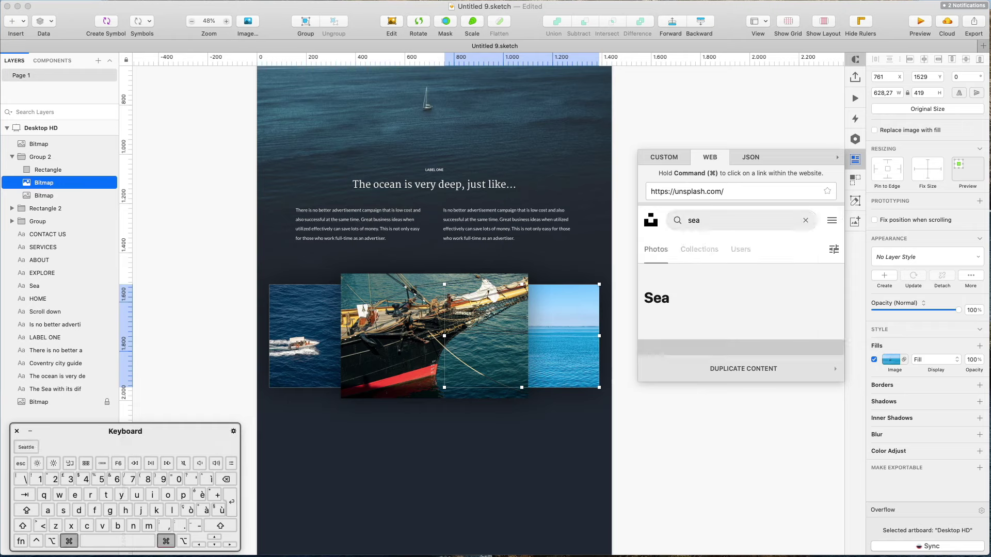
pyautogui.scroll(-3, 766, 288)
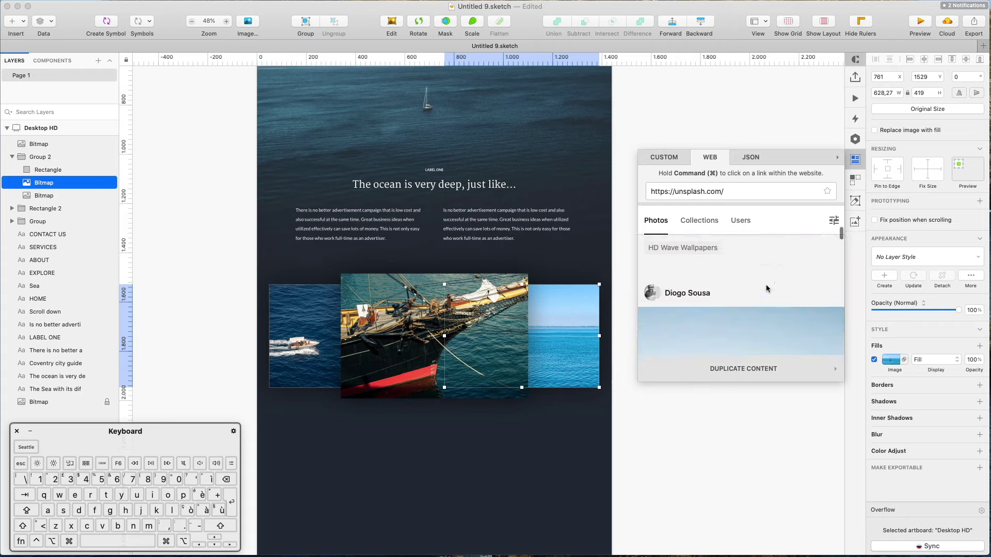
# Step: Try the aerial shoreline photo and the dark foamy waves photo as the right gallery picture's fill
pyautogui.click(765, 274)
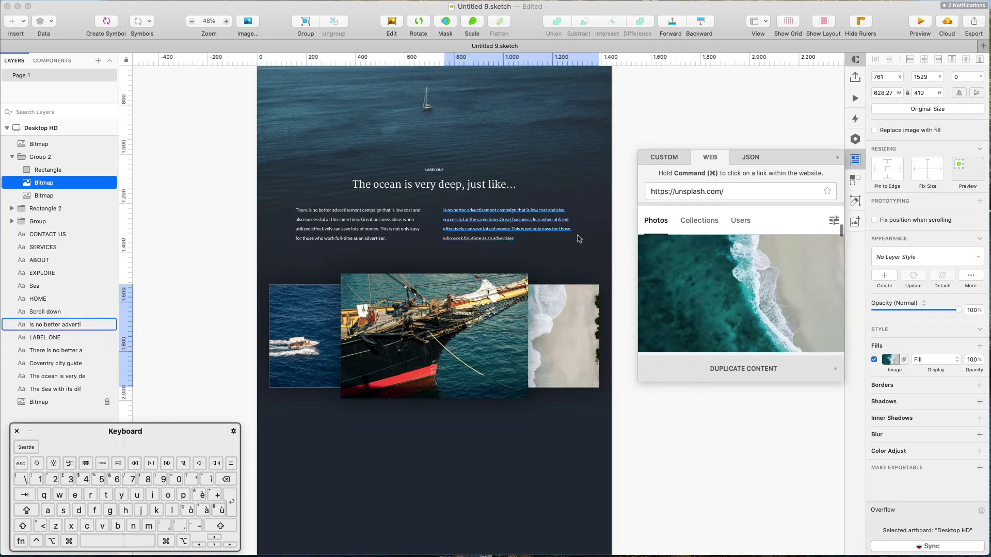
pyautogui.scroll(-3, 785, 273)
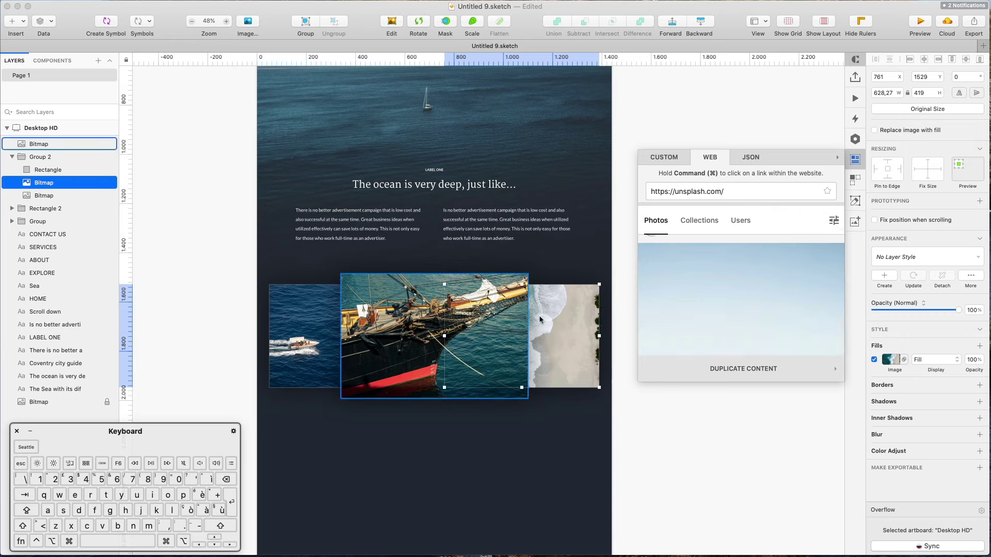
pyautogui.scroll(-3, 704, 304)
pyautogui.scroll(-1, 704, 304)
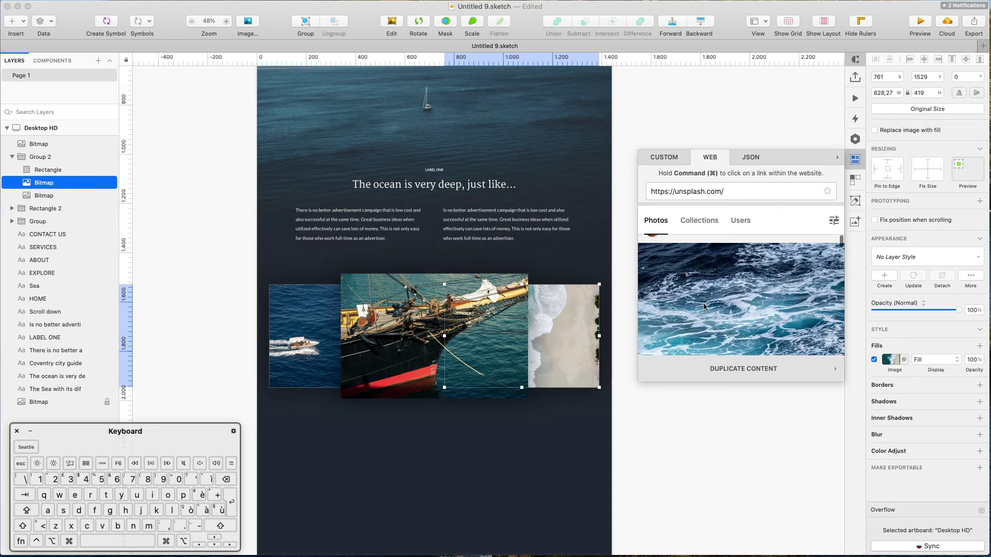
pyautogui.click(704, 303)
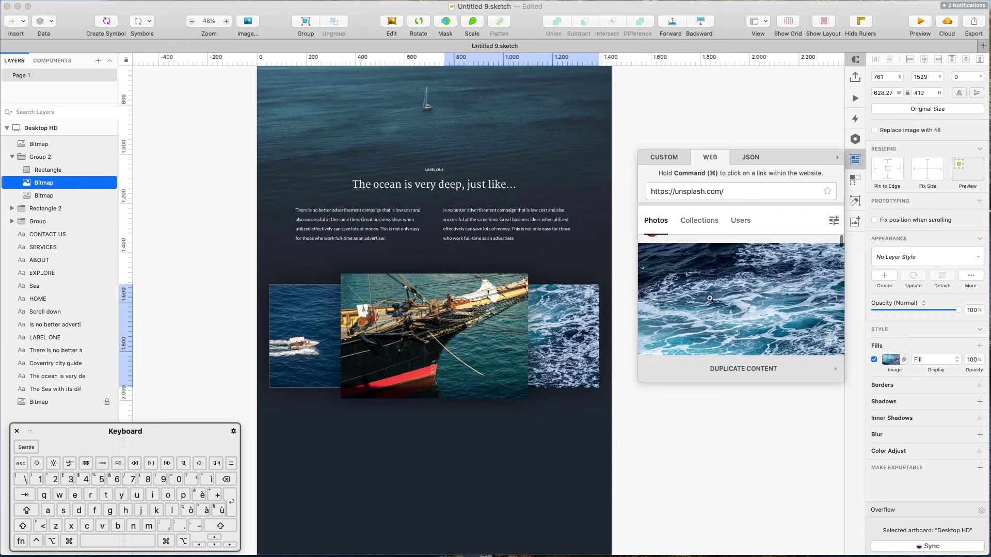
# Step: Fill the right gallery picture with the aerial photo of turquoise waves on pale sand, and check the gallery on the page
pyautogui.scroll(5, 705, 298)
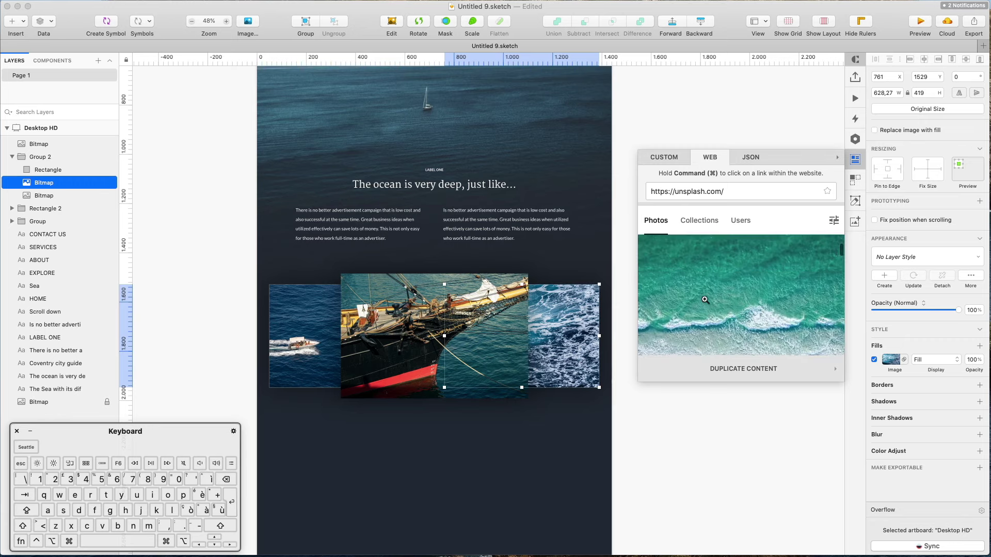
pyautogui.click(705, 300)
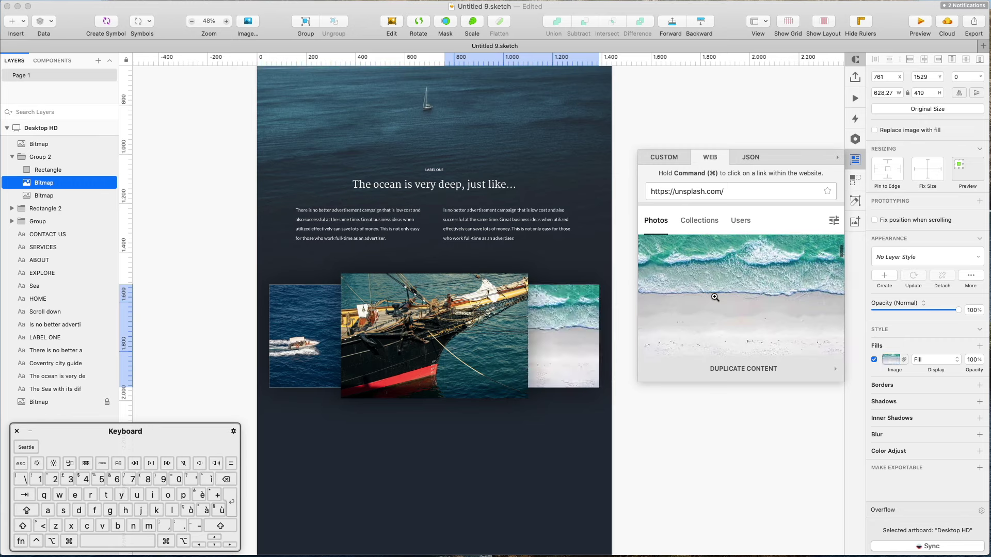
pyautogui.scroll(-2, 715, 297)
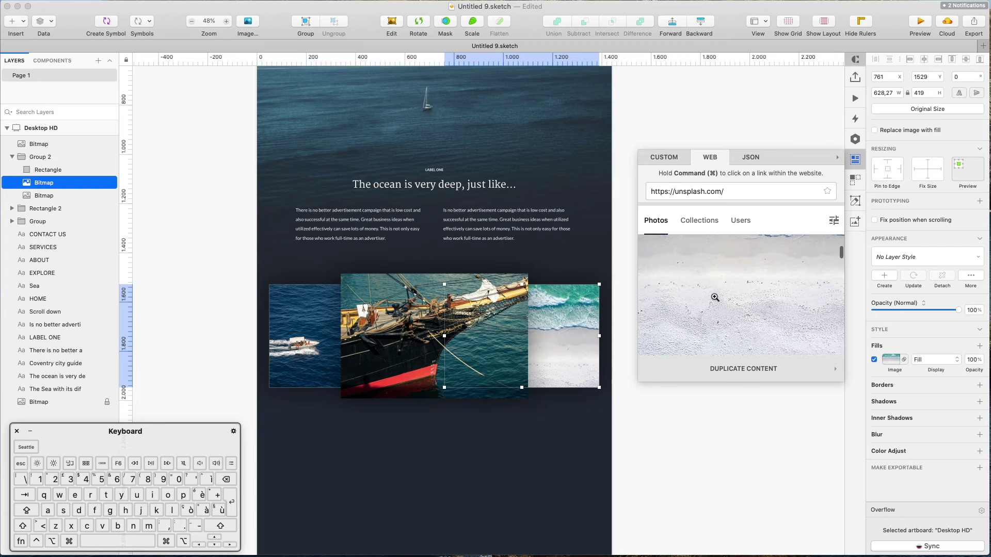
pyautogui.scroll(5, 715, 297)
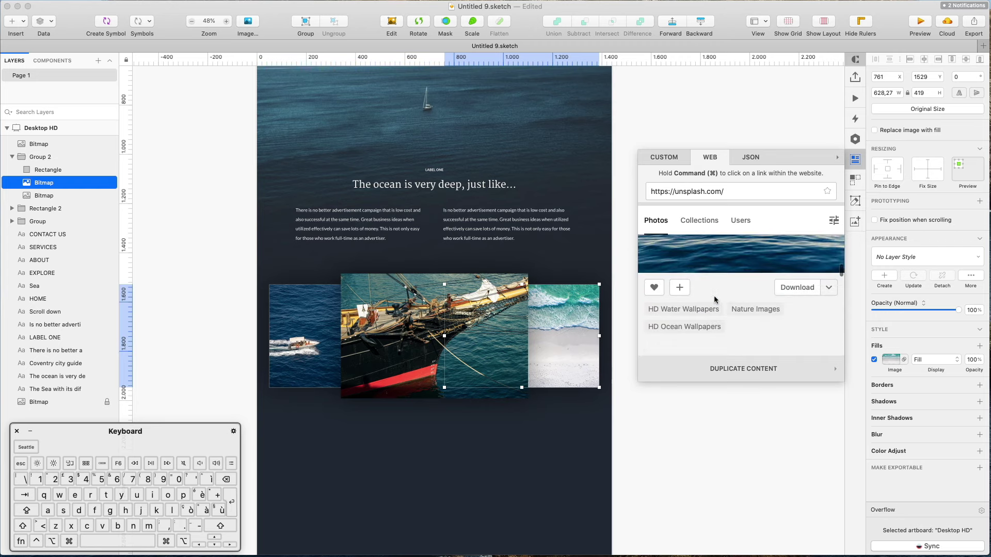
pyautogui.scroll(3, 715, 299)
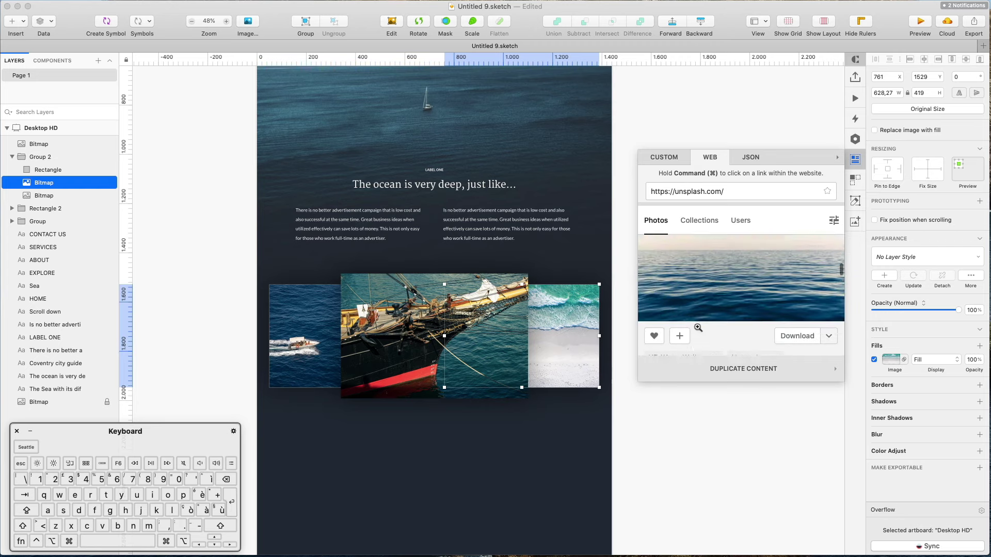
pyautogui.click(698, 446)
pyautogui.scroll(6, 621, 362)
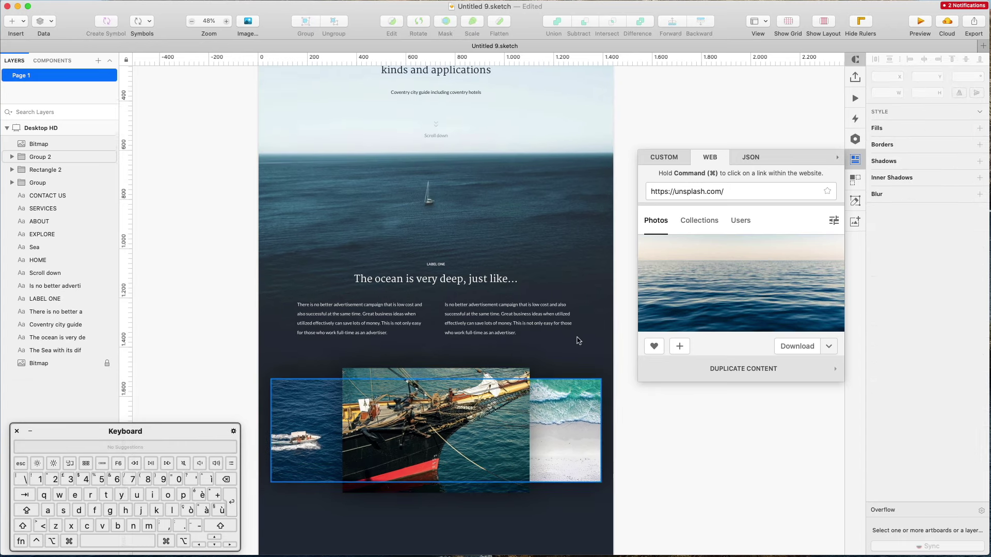
pyautogui.scroll(-5, 575, 361)
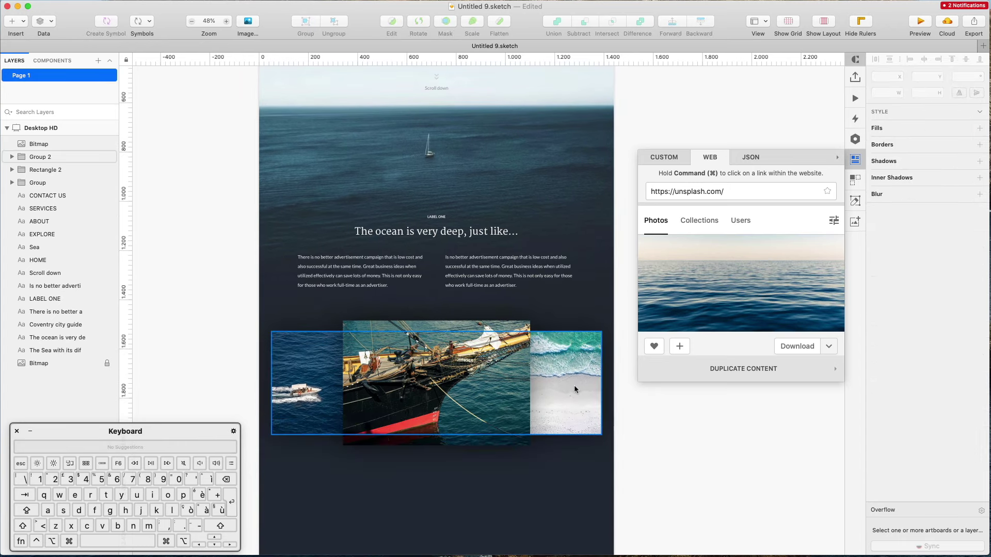
# Step: Scale the group of side pictures to 90% from its center and move it up to Y 1545
pyautogui.click(369, 378)
pyautogui.press('super+k')
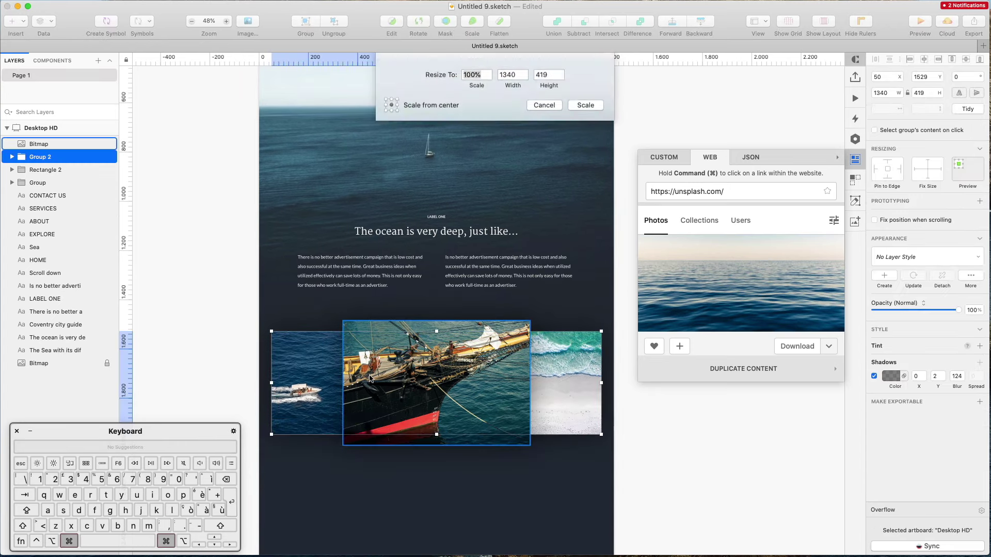
pyautogui.hotkey('shift', 'Down')
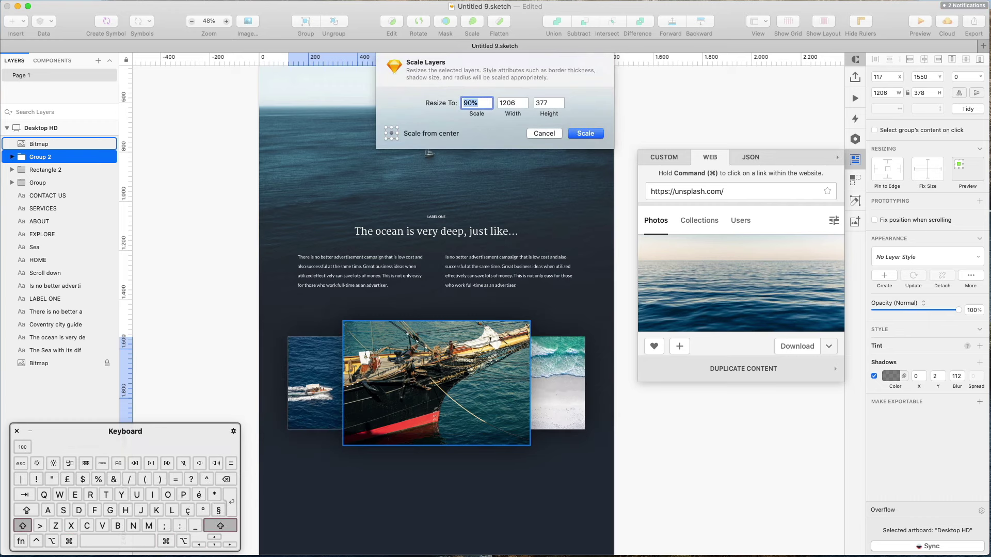
pyautogui.press('Return')
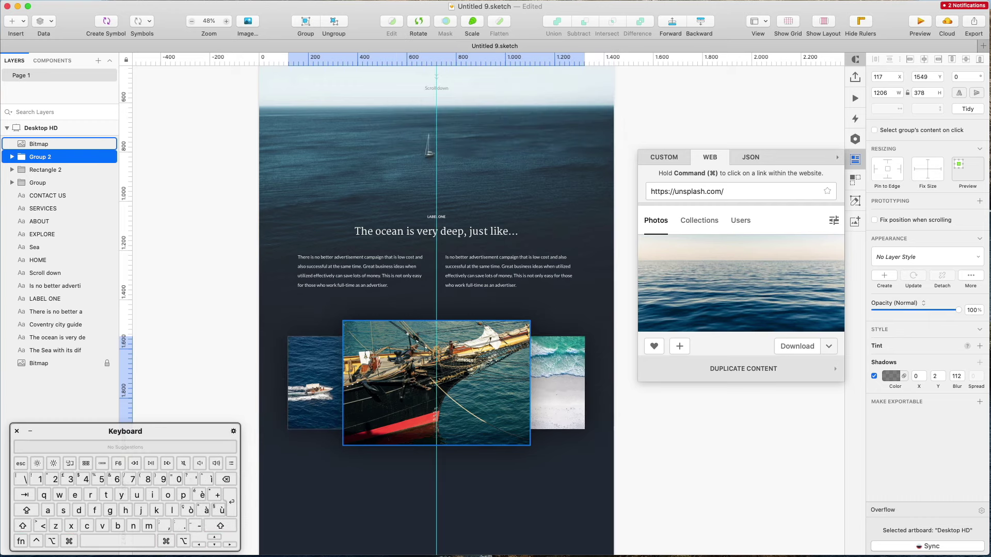
pyautogui.press('Up')
pyautogui.press('Up')
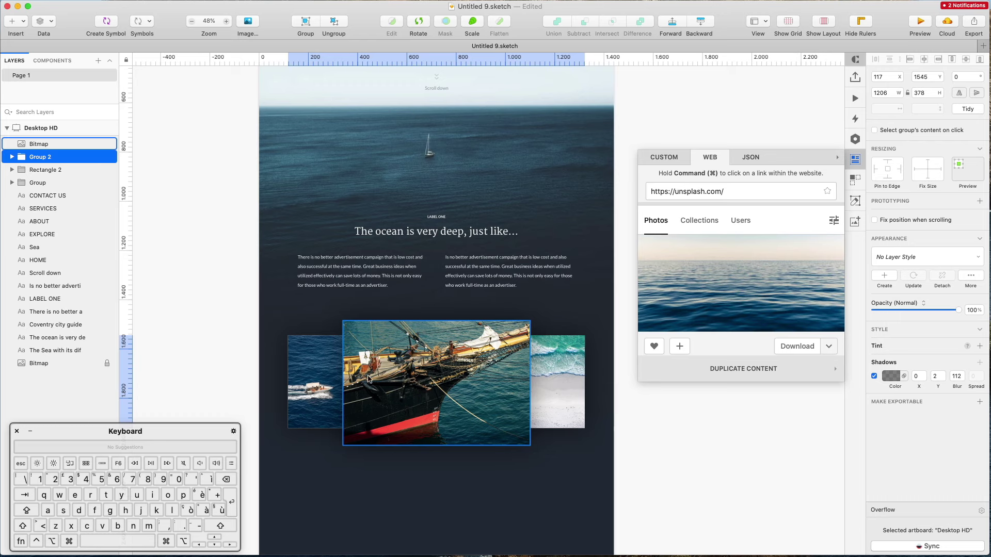
# Step: Close the Craft data window and look over the landing page from the header down to the gallery
pyautogui.click(698, 448)
pyautogui.scroll(-2, 698, 448)
pyautogui.hscroll(-2, 698, 448)
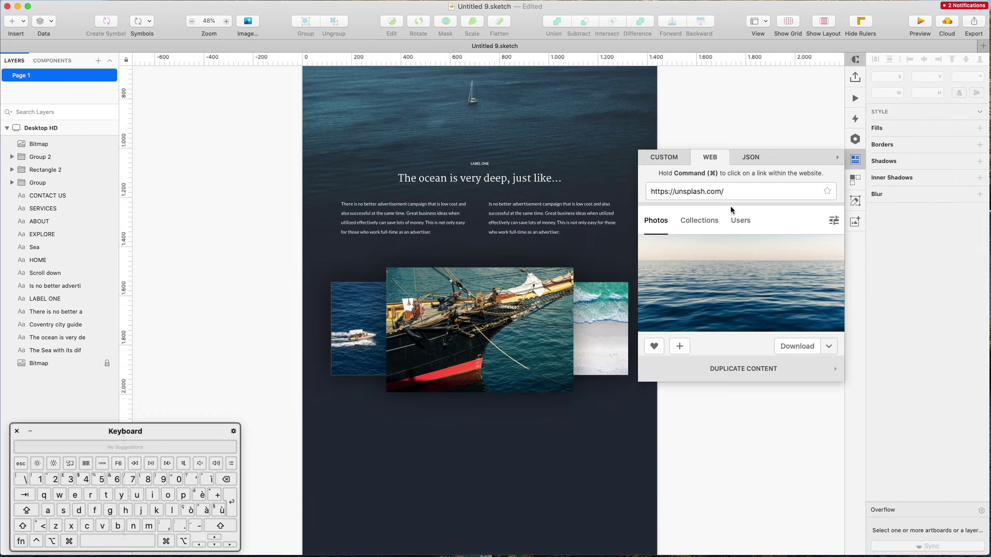
pyautogui.click(855, 164)
pyautogui.scroll(10, 619, 380)
pyautogui.scroll(-5, 620, 380)
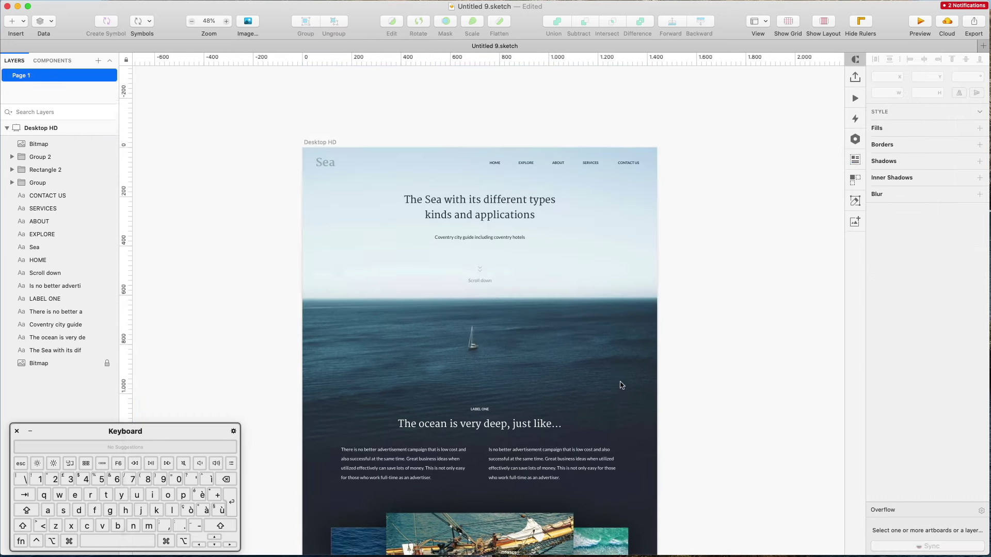
pyautogui.scroll(-2, 615, 372)
pyautogui.scroll(-3, 443, 307)
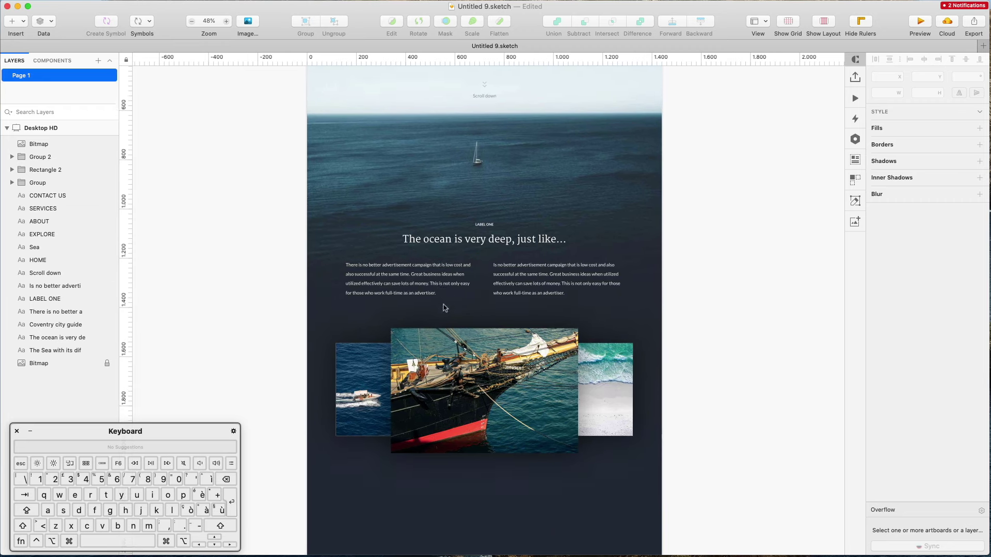
# Step: Duplicate the LABEL ONE text and the left paragraph into the empty area below the gallery
pyautogui.click(483, 229)
pyautogui.keyDown('shift'); pyautogui.click(484, 221); pyautogui.keyUp('shift')
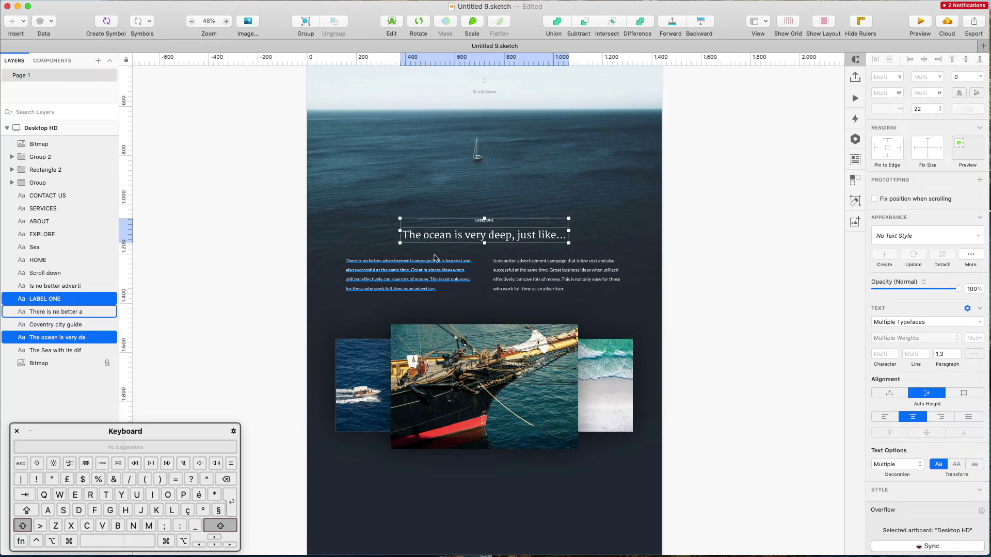
pyautogui.keyDown('shift'); pyautogui.click(408, 274); pyautogui.keyUp('shift')
pyautogui.moveTo(434, 276); pyautogui.dragTo(442, 491)
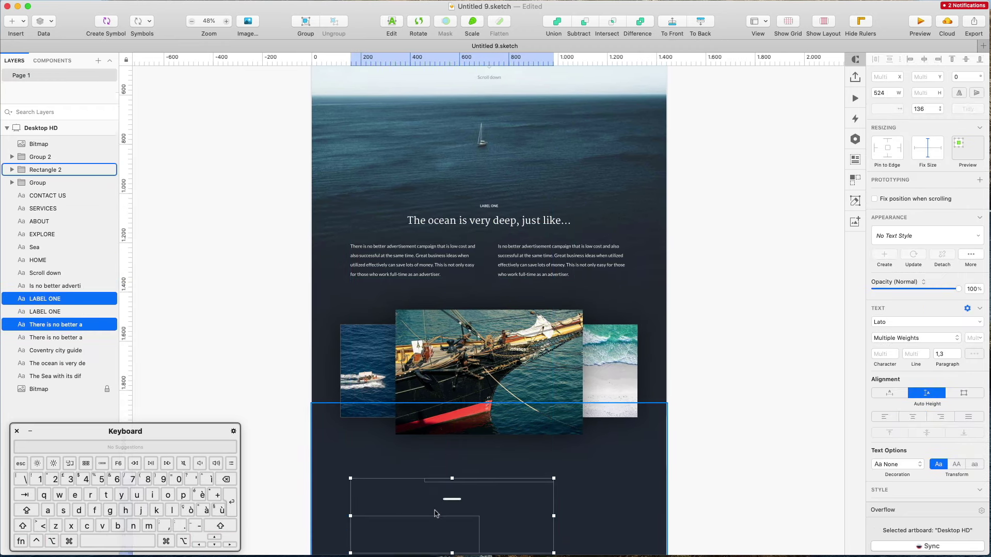
pyautogui.scroll(-3, 420, 405)
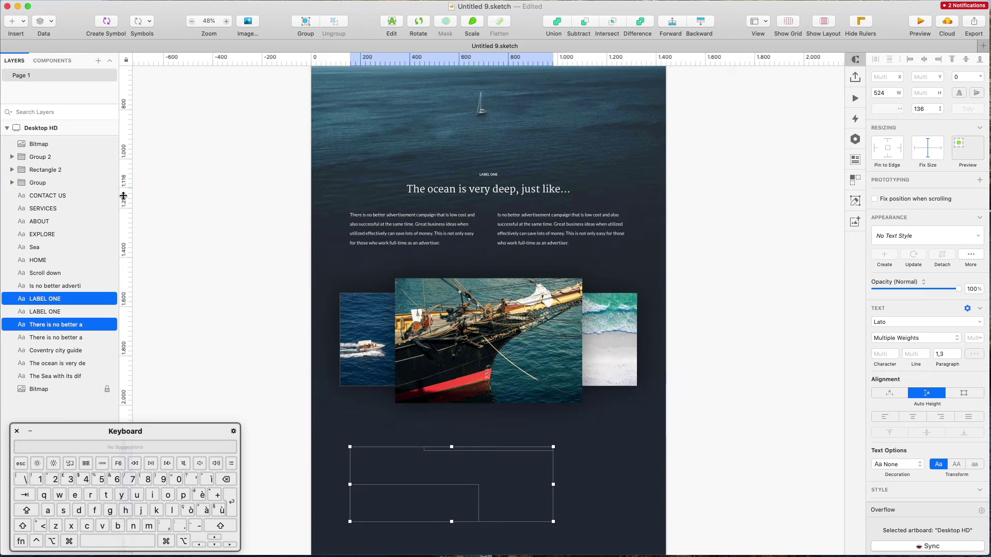
# Step: Send the Rectangle 2 group to the back, then bring it forward to just above the locked background bitmap
pyautogui.click(28, 145)
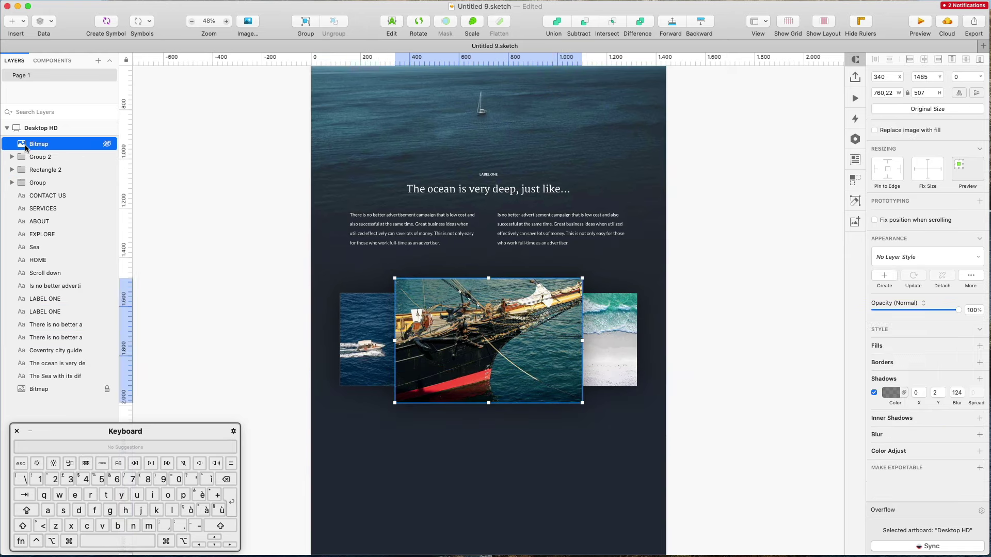
pyautogui.click(41, 169)
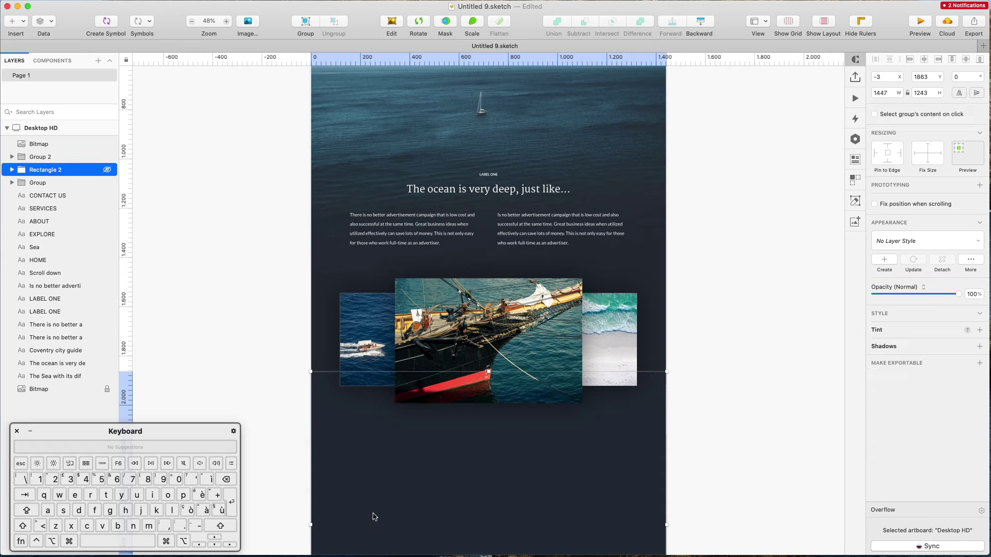
pyautogui.press('alt')
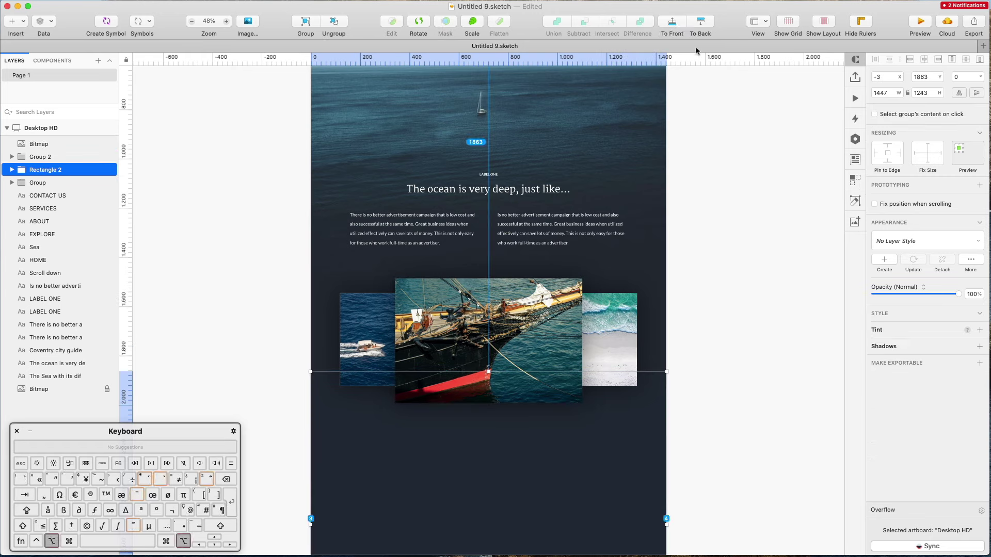
pyautogui.keyDown('alt'); pyautogui.click(694, 23); pyautogui.keyUp('alt')
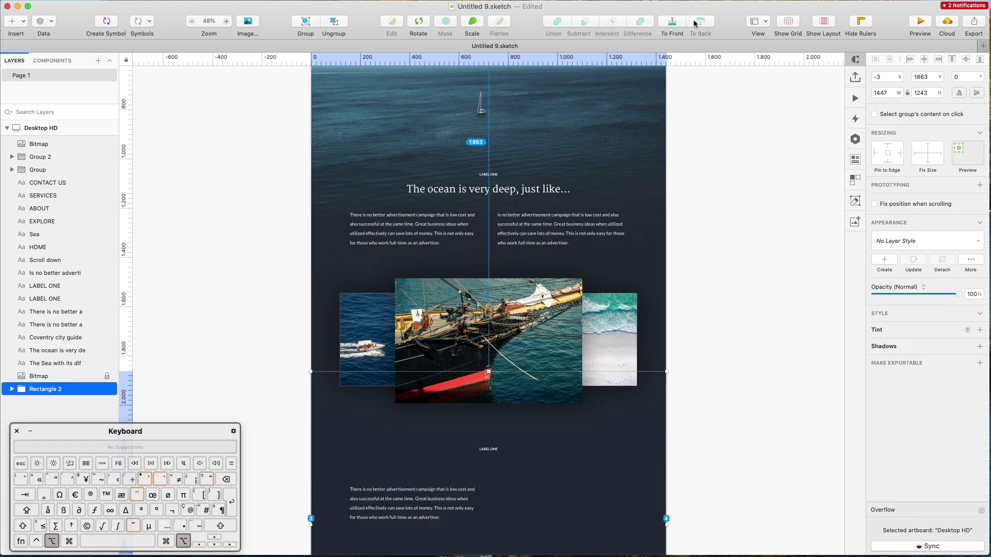
pyautogui.click(667, 23)
# Step: Left-align the copied label with its paragraph and move both to X 756, in line with the right text column
pyautogui.scroll(-5, 401, 376)
pyautogui.click(408, 361)
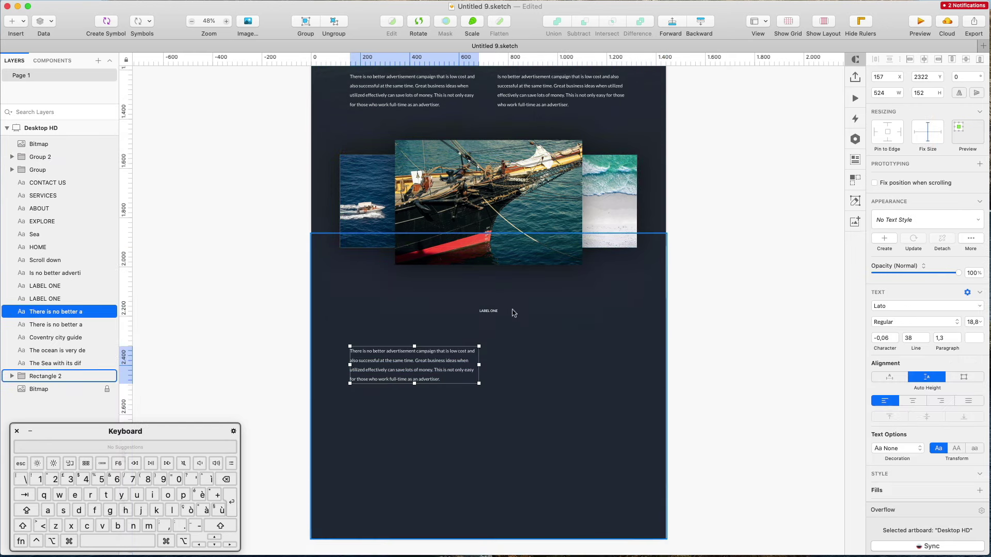
pyautogui.keyDown('shift'); pyautogui.click(487, 311); pyautogui.keyUp('shift')
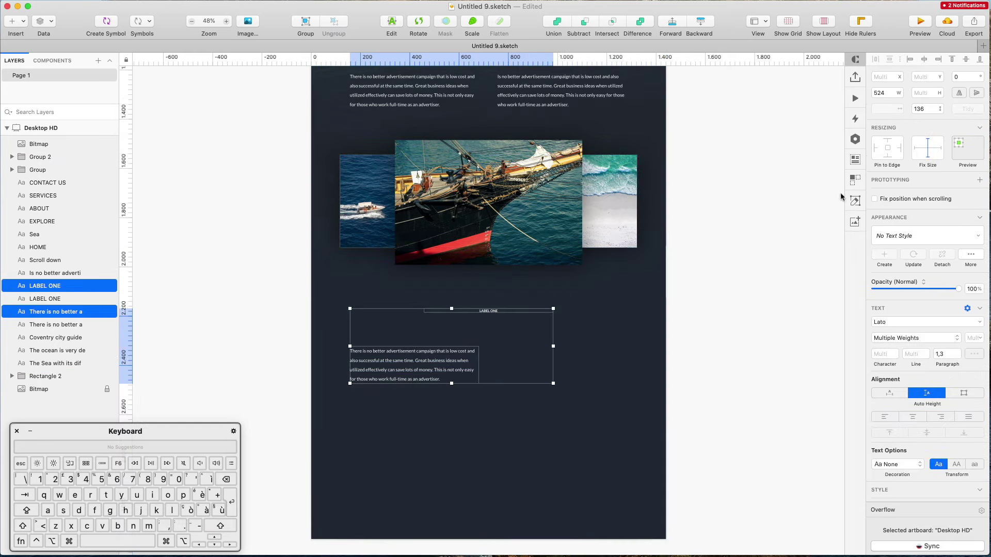
pyautogui.click(890, 416)
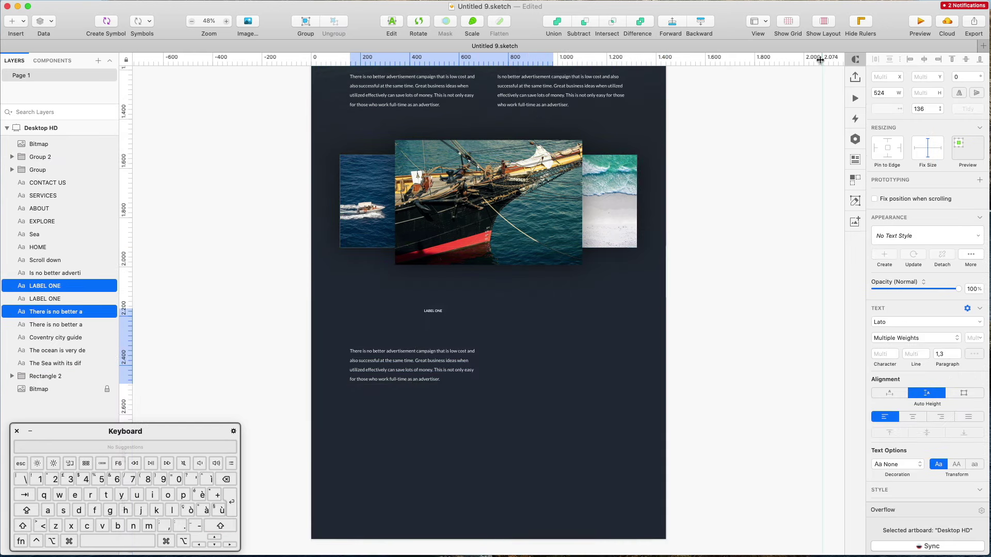
pyautogui.click(910, 61)
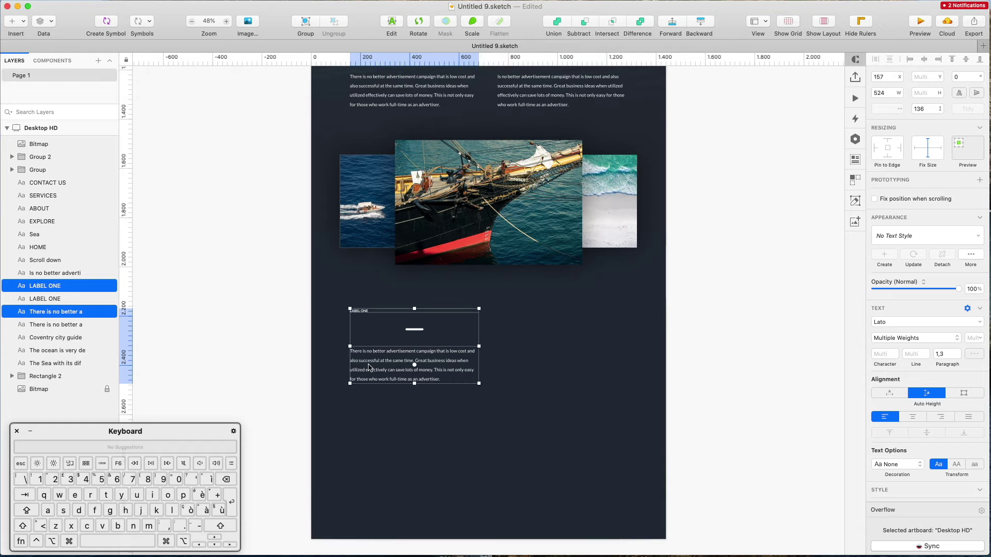
pyautogui.moveTo(366, 370); pyautogui.dragTo(514, 372)
pyautogui.scroll(6, 712, 281)
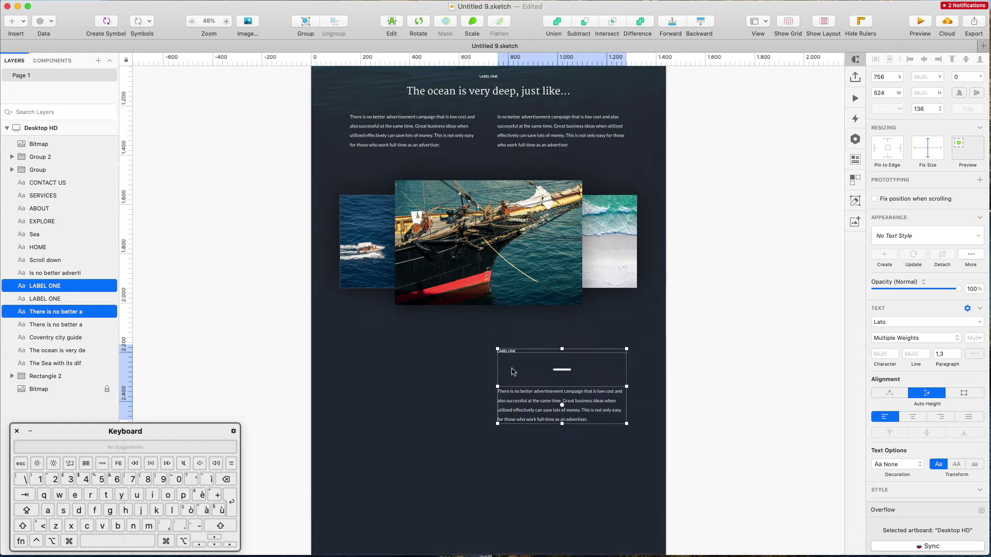
# Step: Duplicate the heading "The ocean is very deep, just like…" into the gap between the copied label and paragraph, and left-align its text
pyautogui.click(503, 178)
pyautogui.moveTo(476, 186); pyautogui.dragTo(565, 461)
pyautogui.scroll(5, 517, 394)
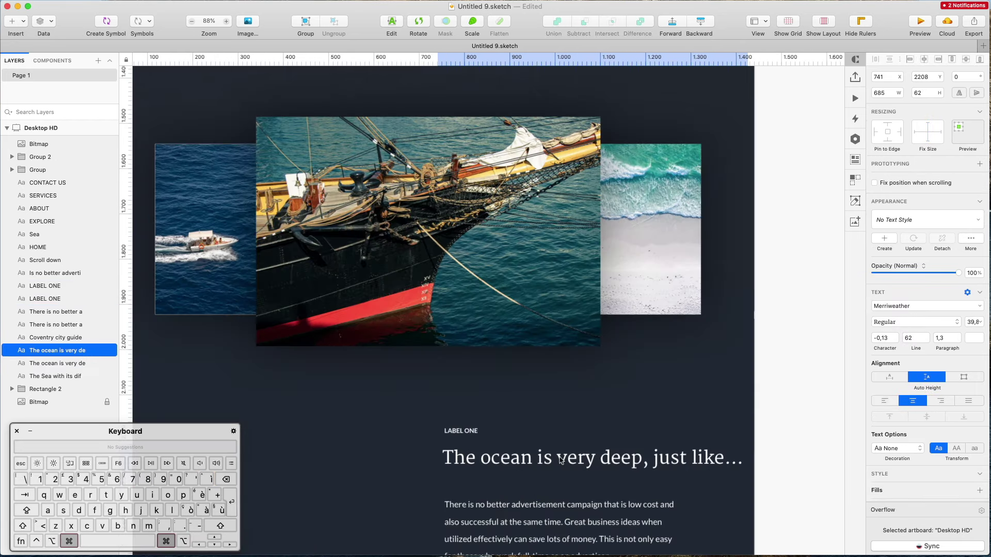
pyautogui.click(886, 402)
# Step: Replace the copied heading's text with "About Me" and position it at X 755, Y 2222, in line with the label and paragraph
pyautogui.press('Return')
pyautogui.write('About Us')
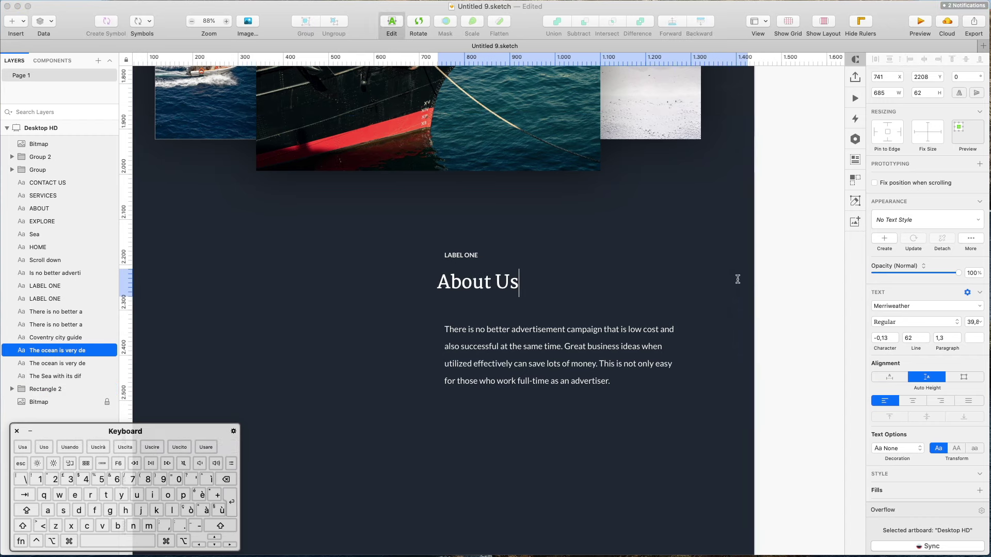
pyautogui.hotkey('shift', 'alt', 'Left')
pyautogui.write('Me')
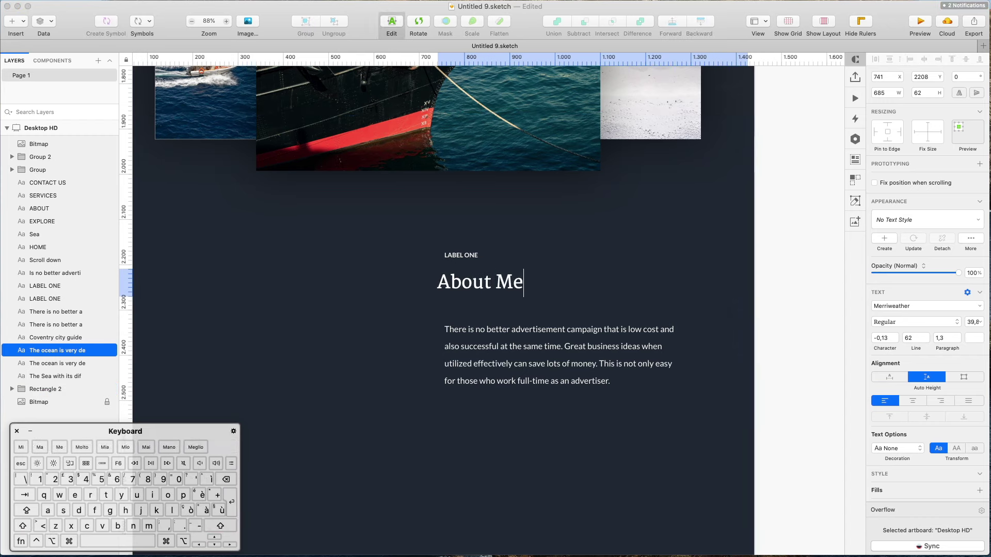
pyautogui.click(655, 273)
pyautogui.click(474, 289)
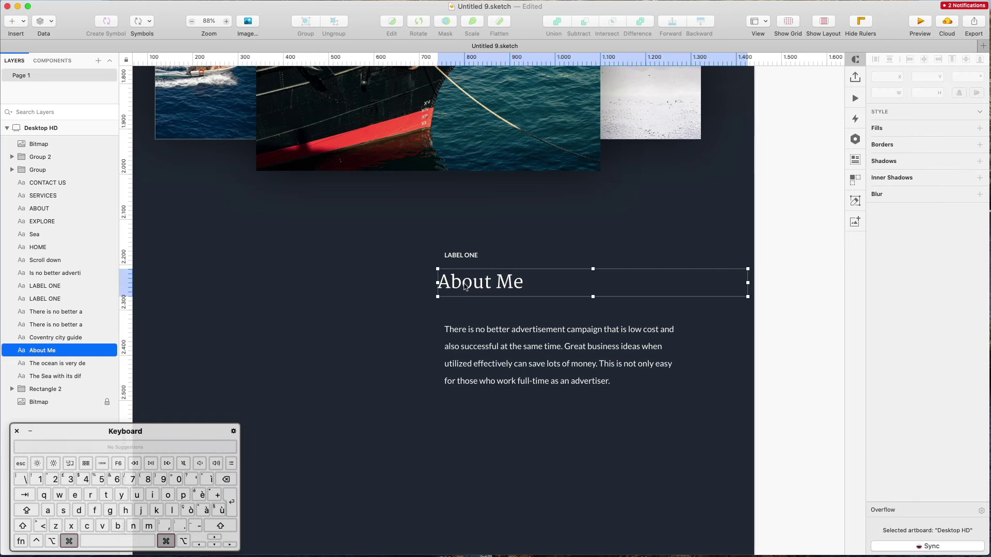
pyautogui.moveTo(475, 291); pyautogui.dragTo(471, 294)
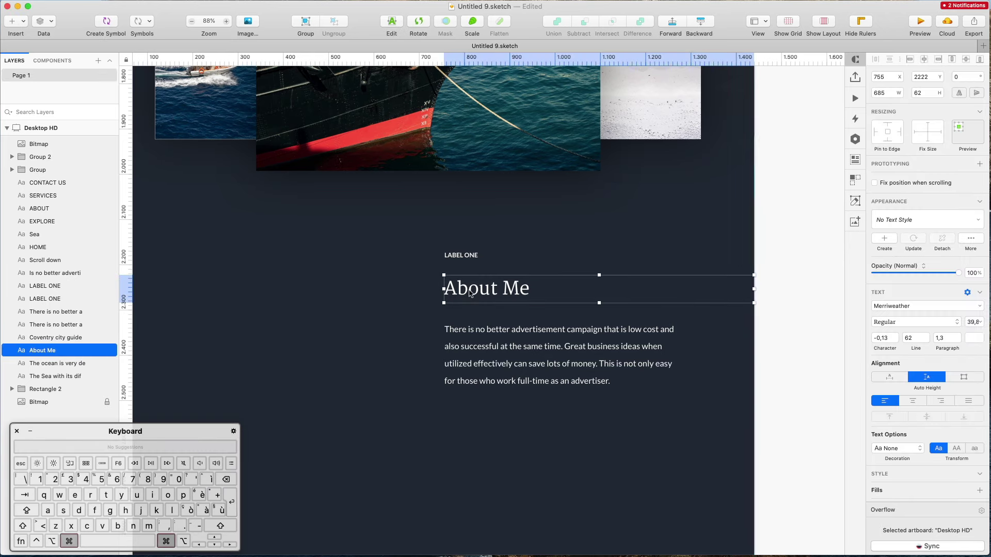
# Step: Select the About Me heading with its label and paragraph and move all three down together by about 60 px
pyautogui.scroll(-5, 467, 287)
pyautogui.keyDown('shift'); pyautogui.click(465, 273); pyautogui.keyUp('shift')
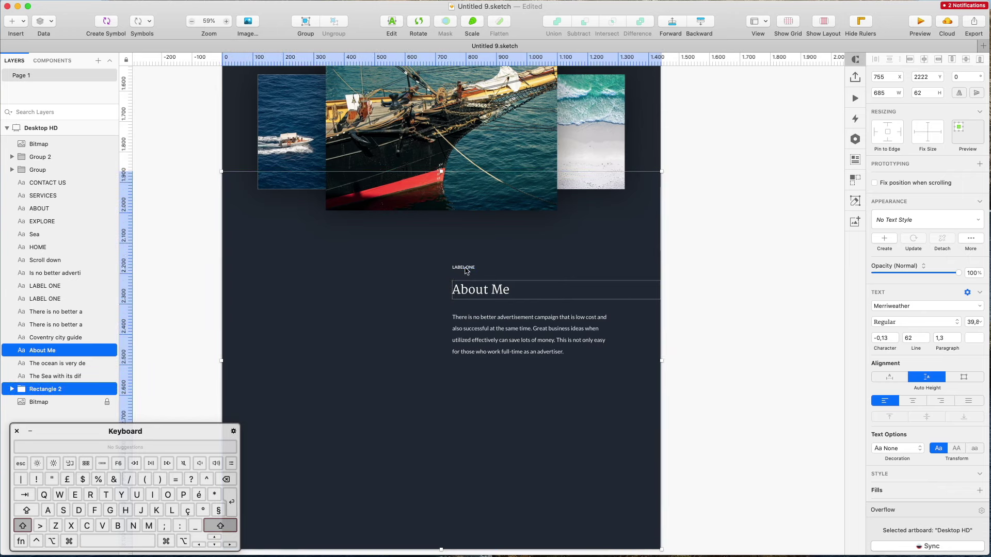
pyautogui.keyDown('shift'); pyautogui.click(466, 268); pyautogui.keyUp('shift')
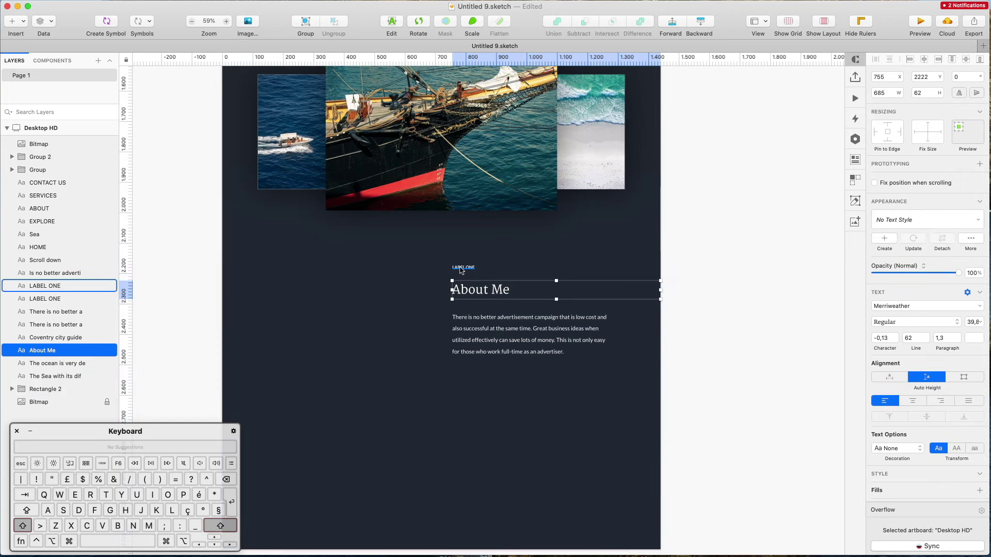
pyautogui.keyDown('shift'); pyautogui.click(464, 267); pyautogui.keyUp('shift')
pyautogui.keyDown('shift'); pyautogui.click(489, 324); pyautogui.keyUp('shift')
pyautogui.moveTo(489, 324); pyautogui.dragTo(489, 342)
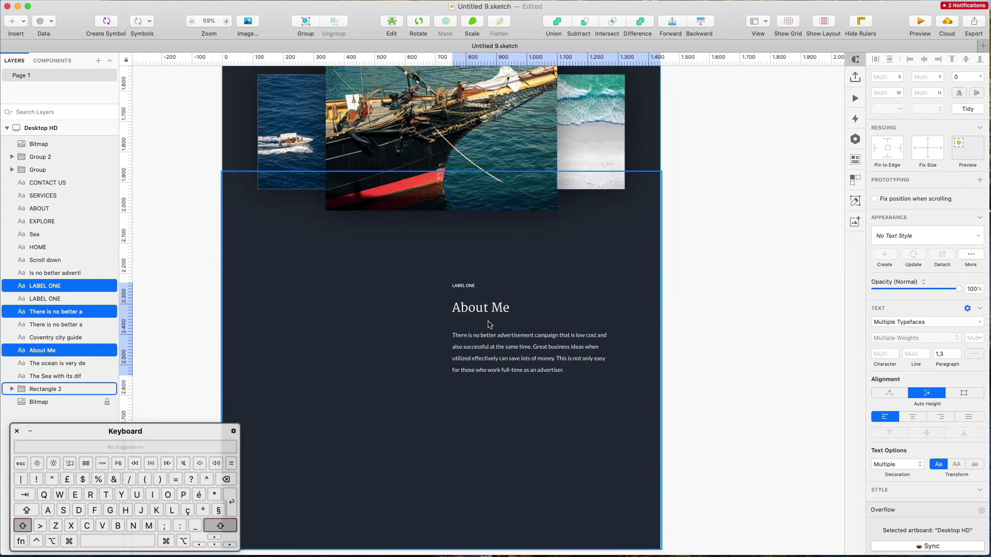
pyautogui.click(742, 268)
# Step: Draw a 564 × 481 rectangle beside the About Me text and place it at X 117, Y 2142, flush with the gallery's outer edge
pyautogui.scroll(-5, 742, 268)
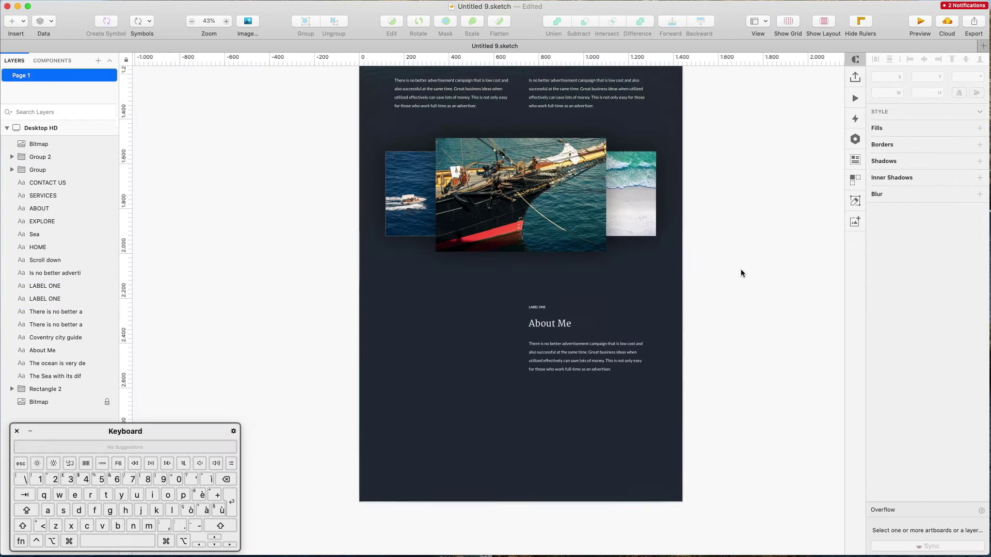
pyautogui.scroll(-5, 467, 278)
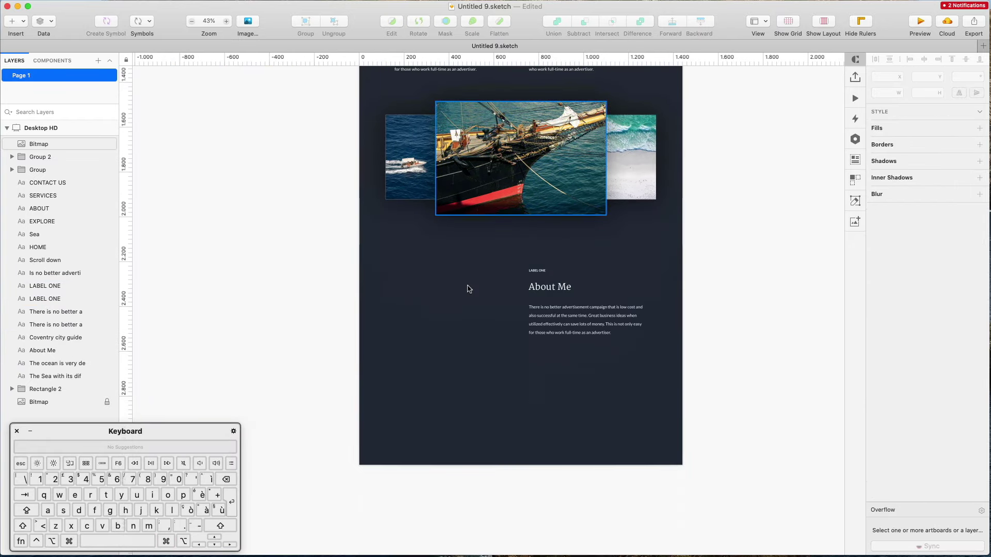
pyautogui.press('r')
pyautogui.moveTo(512, 256)
pyautogui.mouseDown()
pyautogui.moveTo(454, 289)
pyautogui.moveTo(389, 371)
pyautogui.mouseUp()
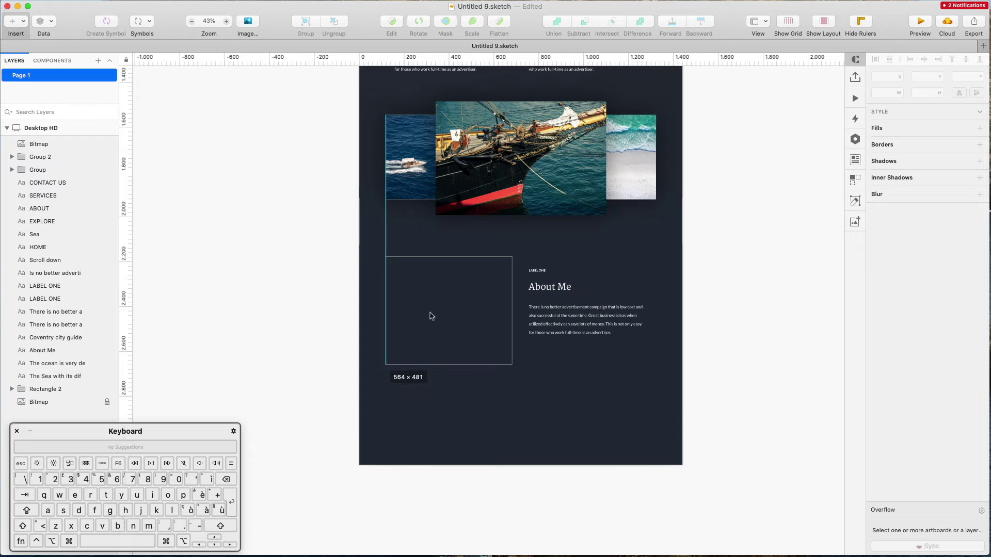
pyautogui.moveTo(431, 313); pyautogui.dragTo(434, 302)
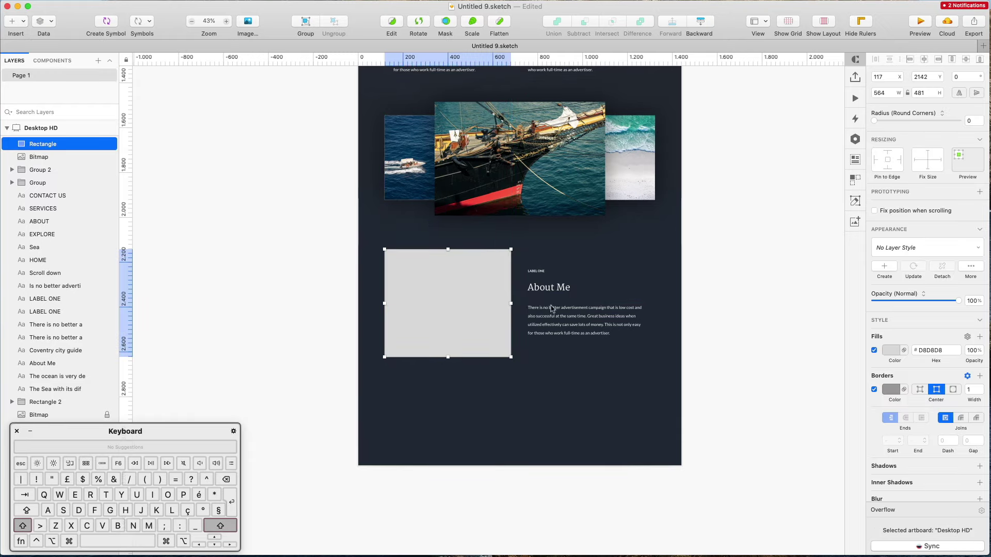
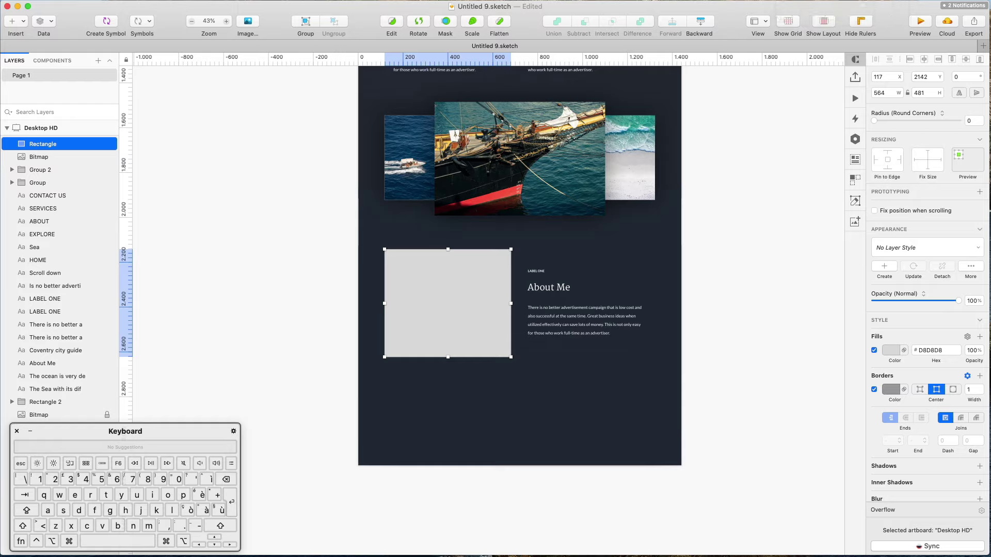
# Step: With the rectangle selected, search Unsplash for "portrait" in the Craft web data window
pyautogui.click(854, 166)
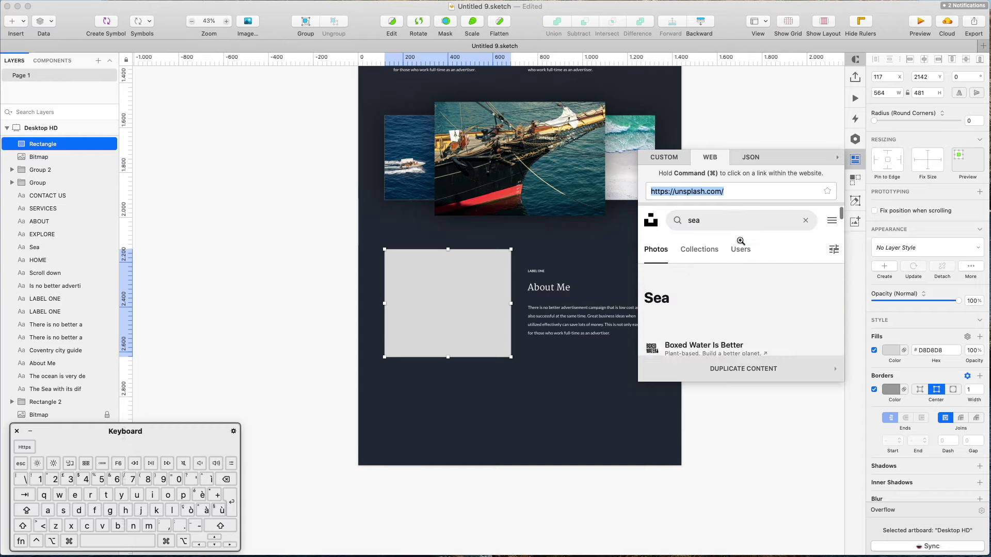
pyautogui.click(728, 223)
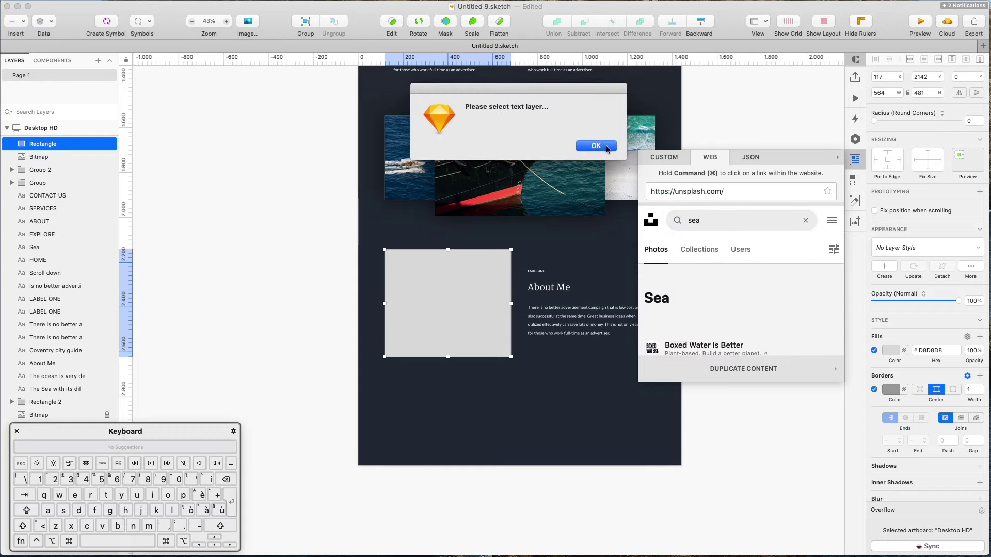
pyautogui.click(607, 149)
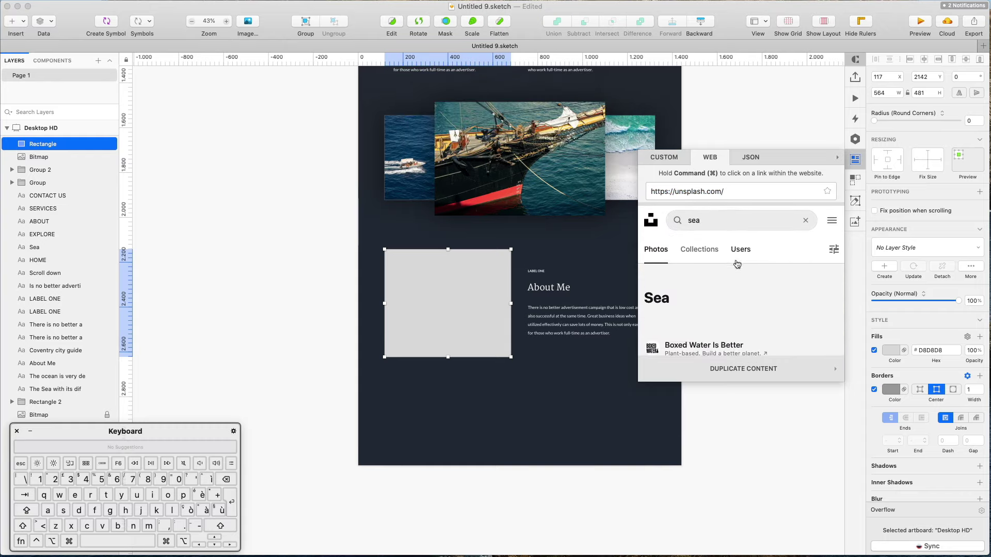
pyautogui.press('super')
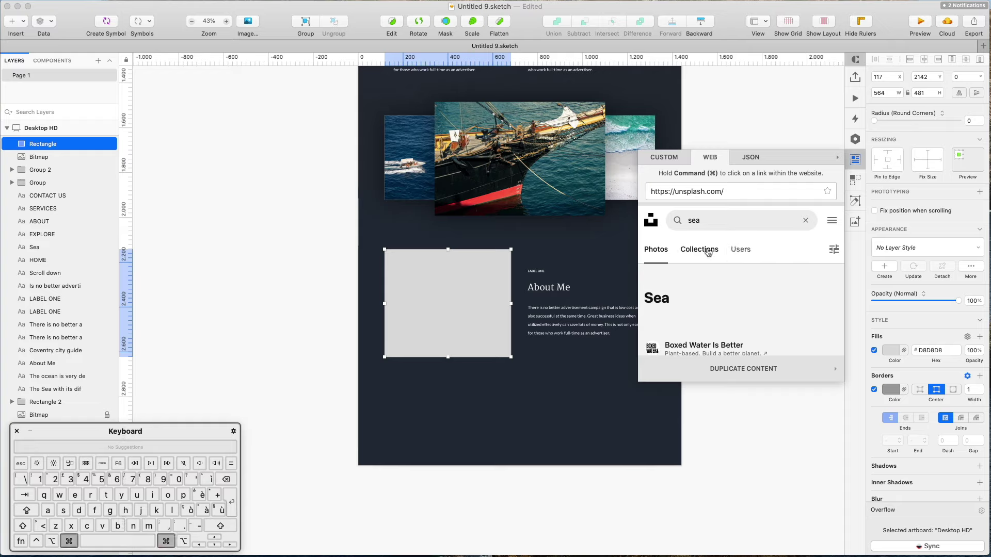
pyautogui.click(708, 252)
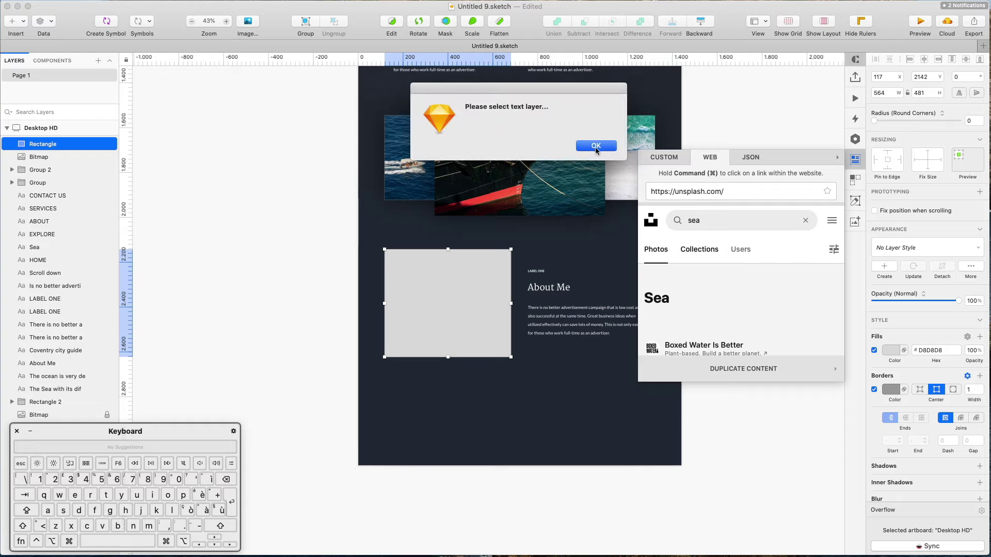
pyautogui.press('Return')
pyautogui.click(722, 220)
pyautogui.press('super+a')
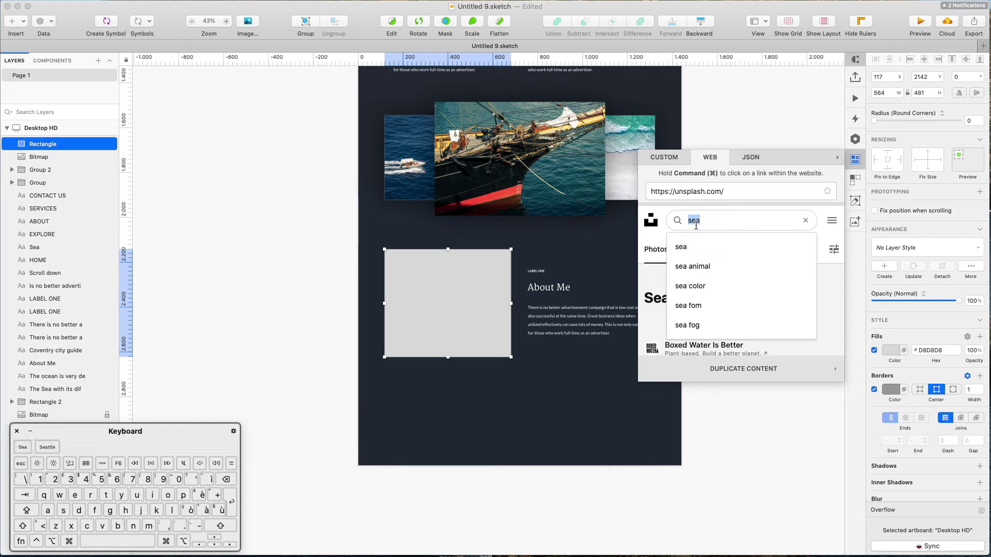
pyautogui.write('portrait')
pyautogui.press('super')
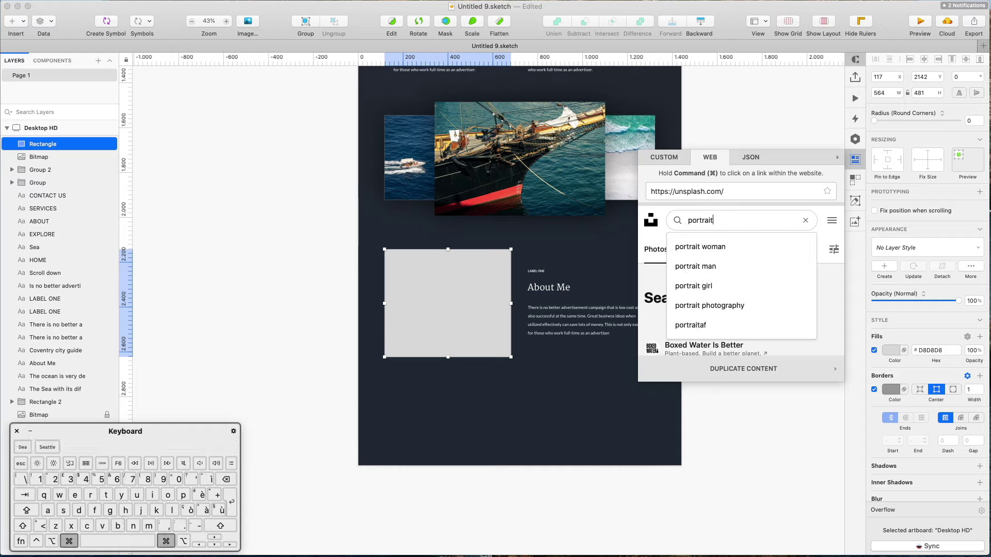
pyautogui.press('Return')
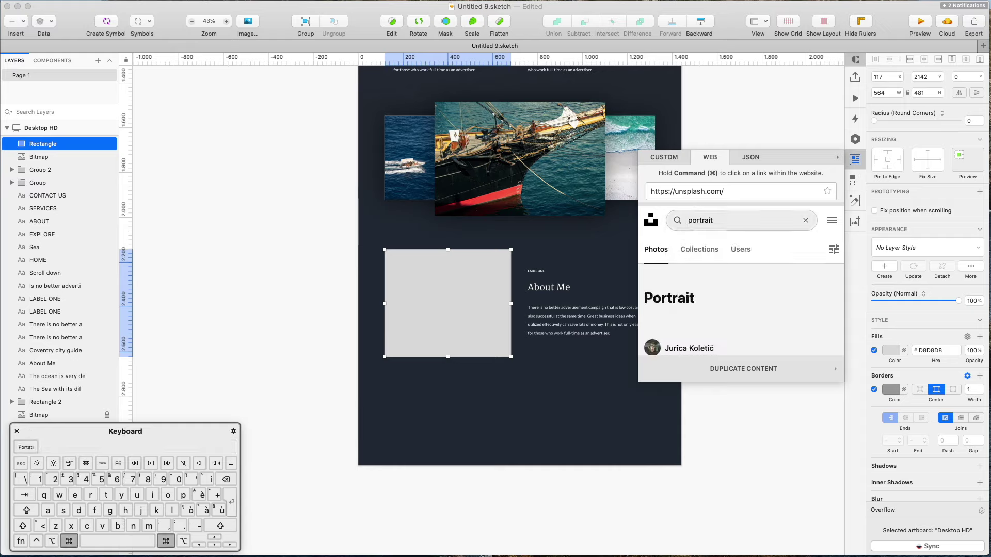
# Step: Fill the rectangle with the first male portrait, try stretching it to a height of 830, and set the height back to 481
pyautogui.scroll(-3, 722, 248)
pyautogui.click(730, 255)
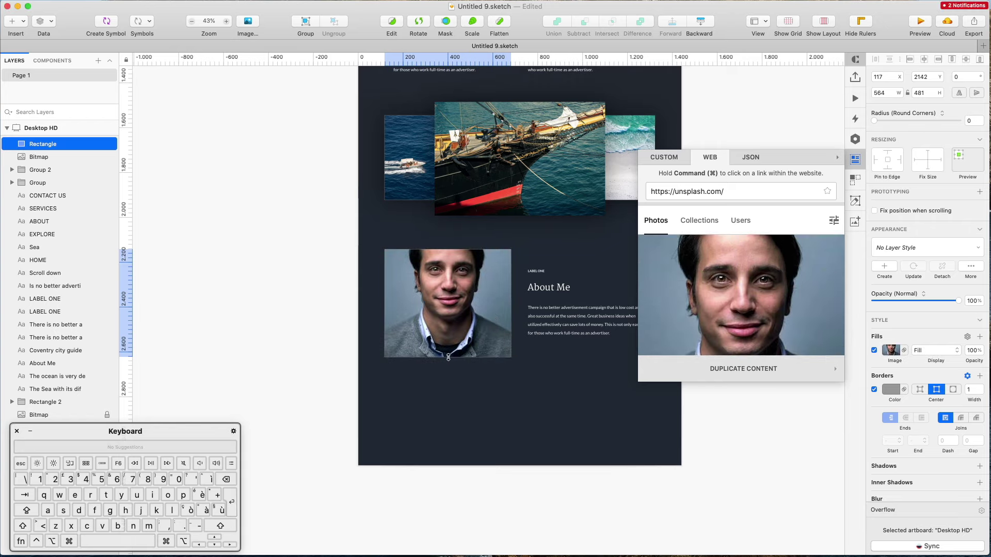
pyautogui.moveTo(447, 357); pyautogui.dragTo(452, 435)
pyautogui.scroll(8, 461, 301)
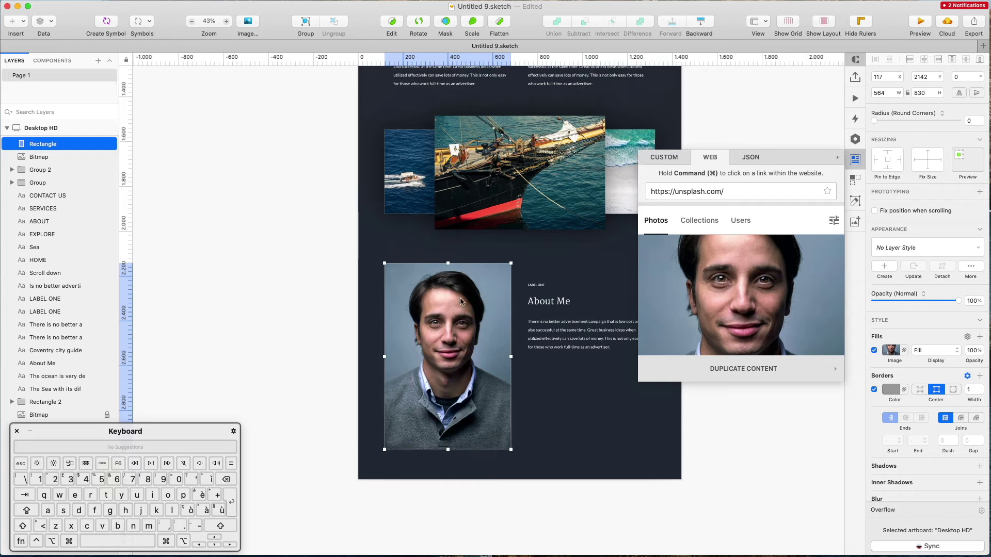
pyautogui.scroll(-5, 460, 302)
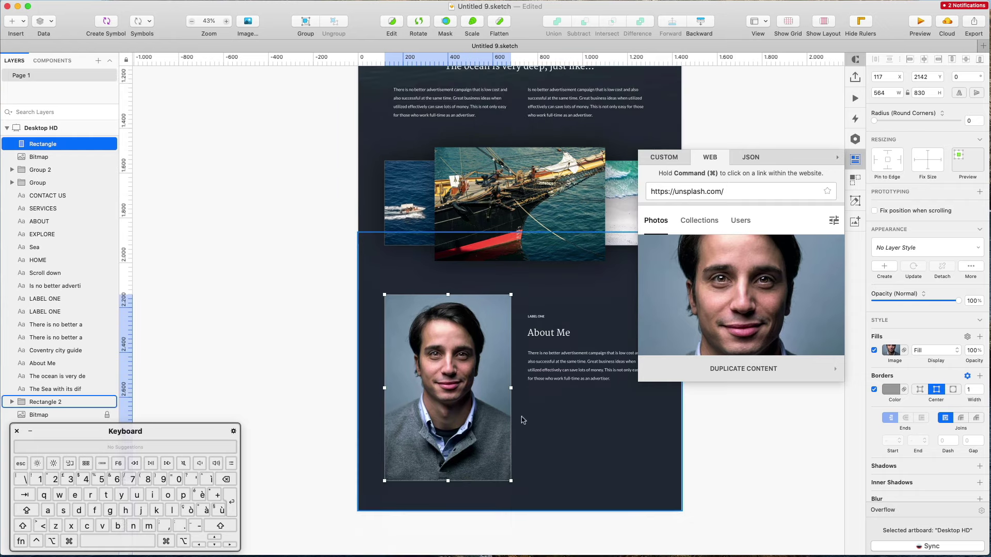
pyautogui.moveTo(512, 478); pyautogui.dragTo(511, 402)
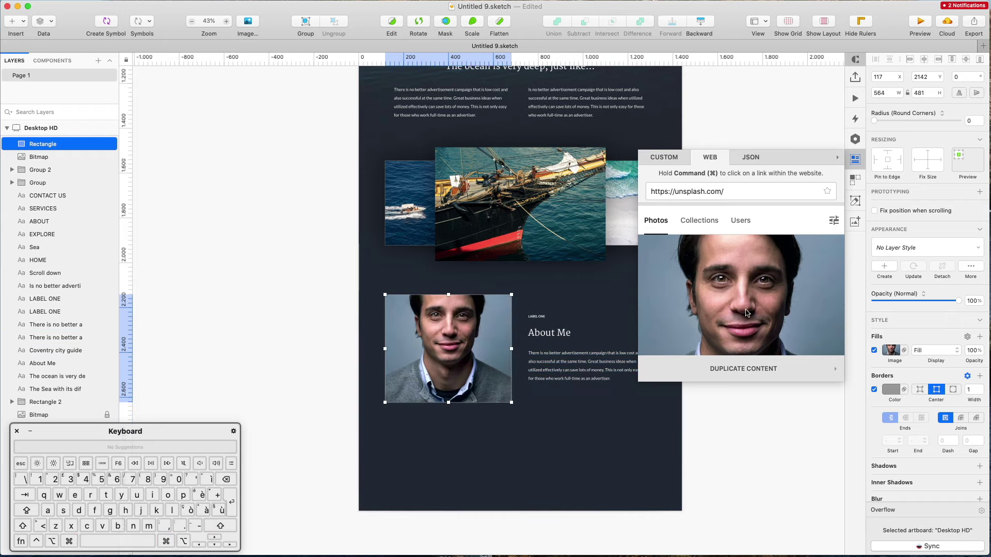
# Step: Replace the rectangle's image with the portrait of the bearded man in a dark knitted sweater
pyautogui.scroll(-2, 709, 327)
pyautogui.scroll(-10, 709, 328)
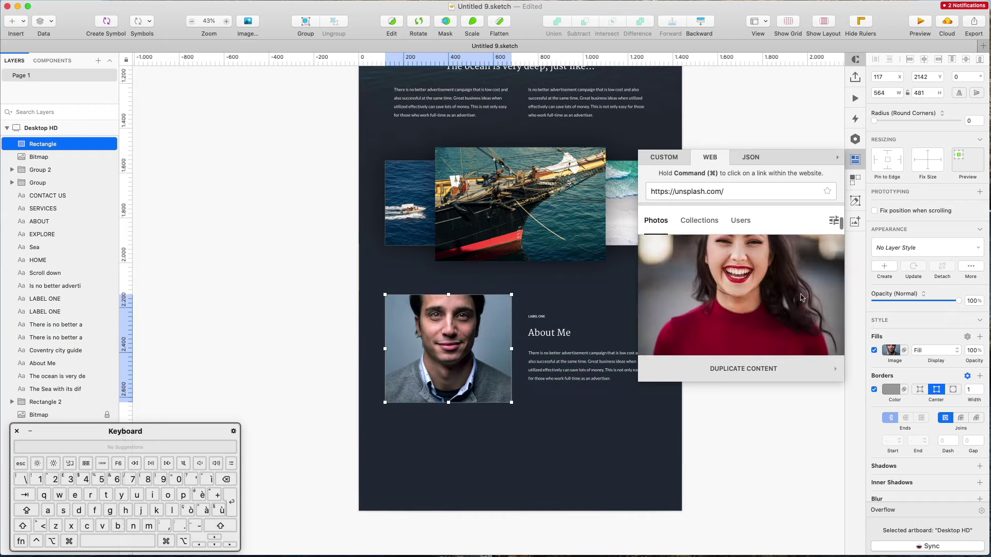
pyautogui.scroll(-5, 802, 298)
pyautogui.click(732, 309)
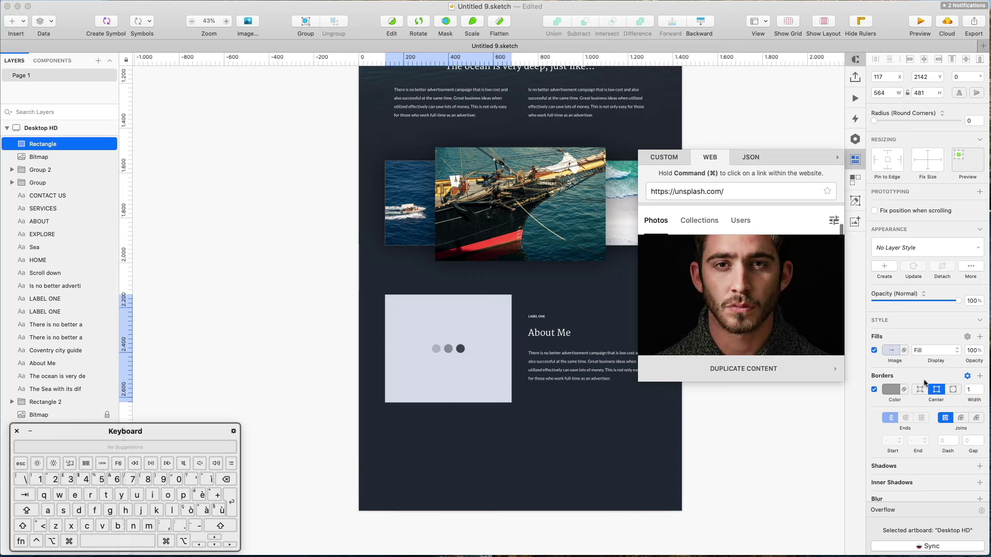
# Step: Enlarge the portrait rectangle vertically about its centre to 564 × 837 at Y 1964, and close the Craft data window
pyautogui.scroll(8, 534, 354)
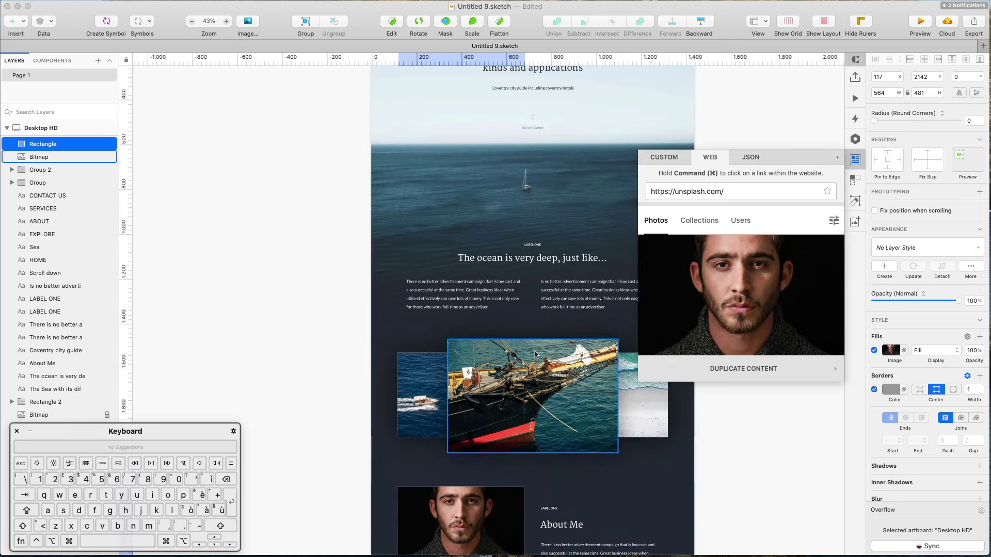
pyautogui.scroll(-10, 535, 354)
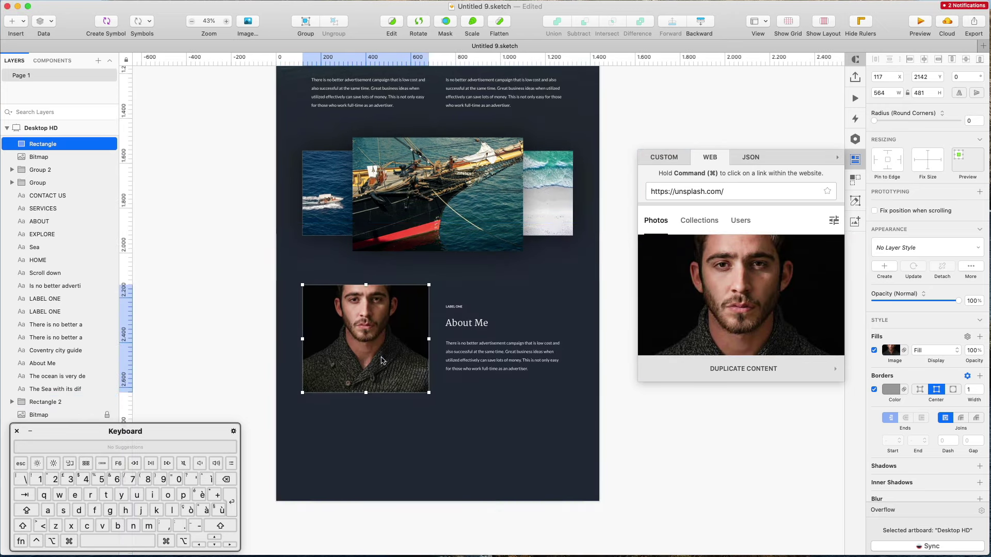
pyautogui.moveTo(387, 326); pyautogui.dragTo(365, 245)
pyautogui.click(854, 165)
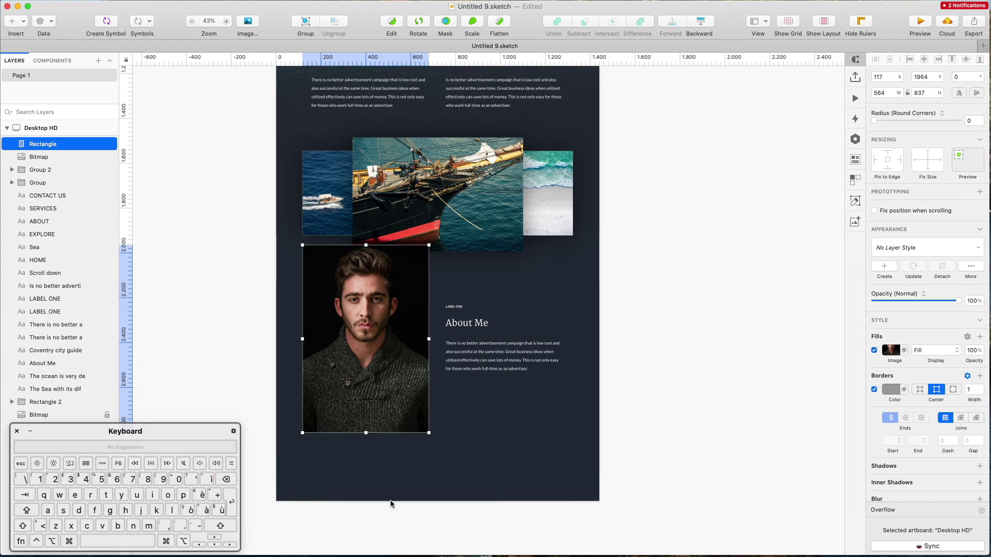
# Step: Duplicate the portrait rectangle in place, shorten the copy to a height of 494, and order it directly beneath the full-height portrait
pyautogui.scroll(-5, 391, 504)
pyautogui.scroll(10, 337, 340)
pyautogui.hscroll(-2, 336, 341)
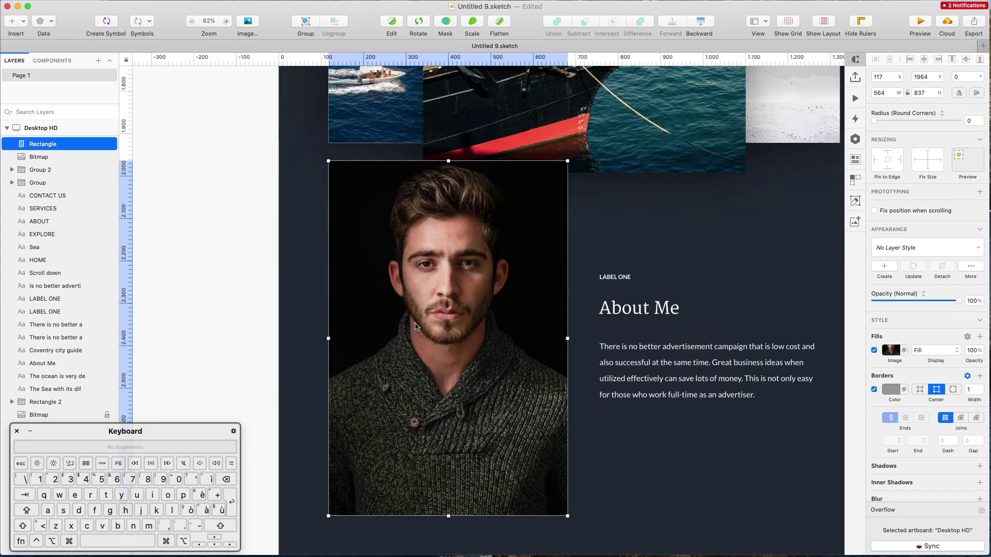
pyautogui.press('super+v')
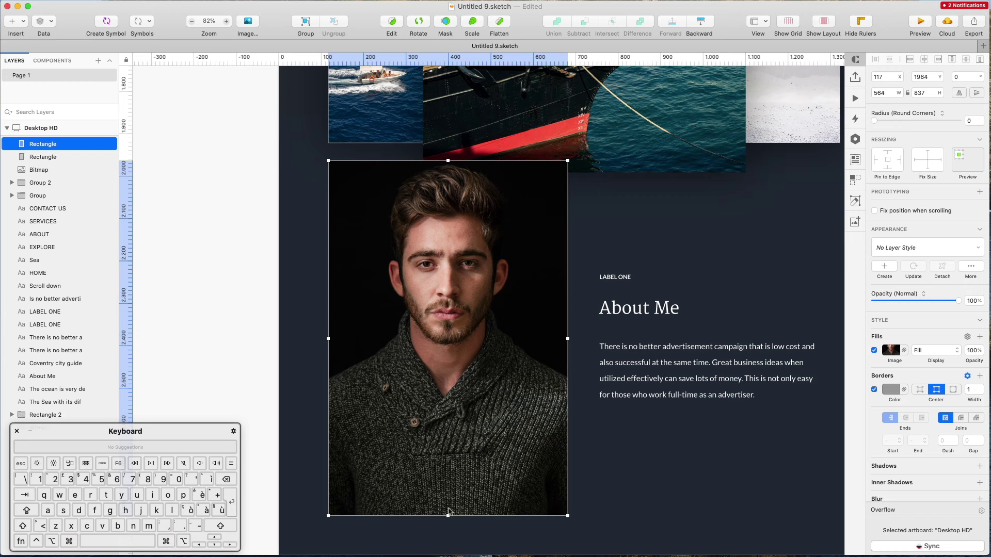
pyautogui.moveTo(447, 514); pyautogui.dragTo(445, 365)
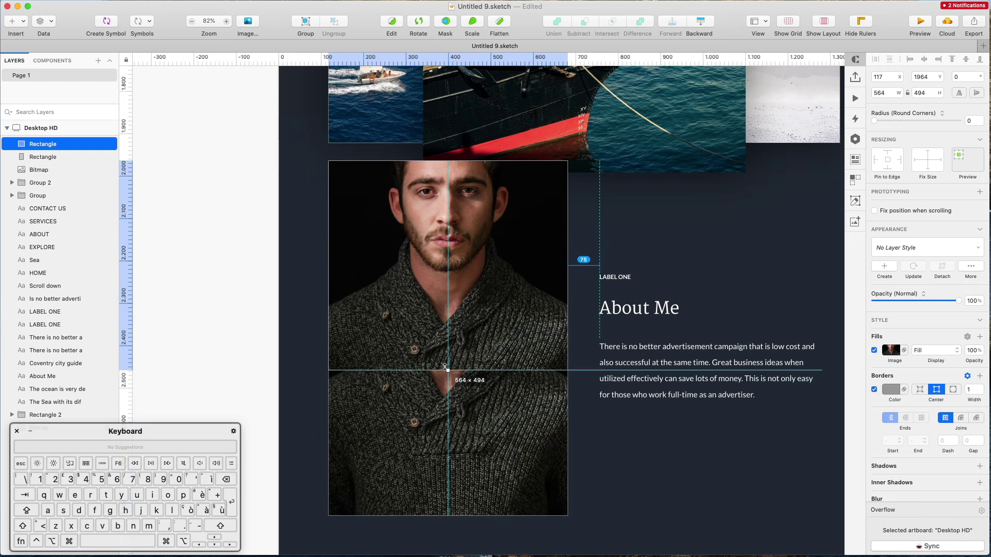
pyautogui.moveTo(444, 369); pyautogui.dragTo(445, 368)
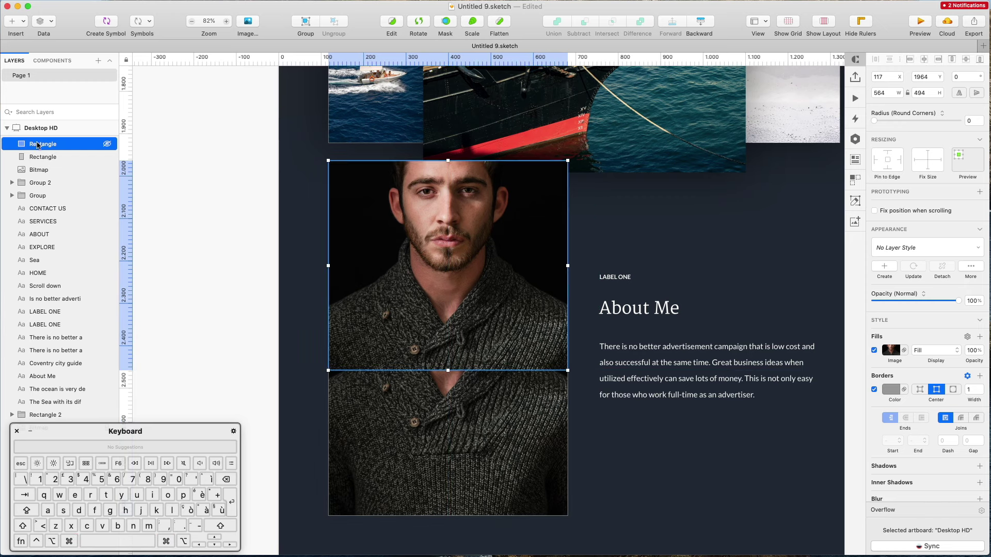
pyautogui.moveTo(38, 146); pyautogui.dragTo(42, 164)
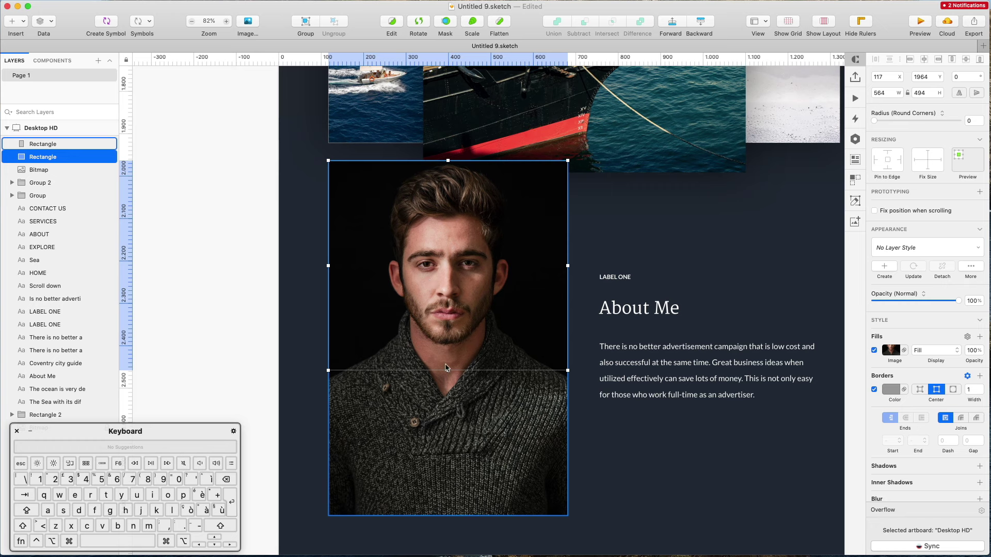
# Step: Mask the full-height portrait with the shorter rectangle beneath it
pyautogui.press('shift')
pyautogui.keyDown('shift'); pyautogui.click(467, 417); pyautogui.keyUp('shift')
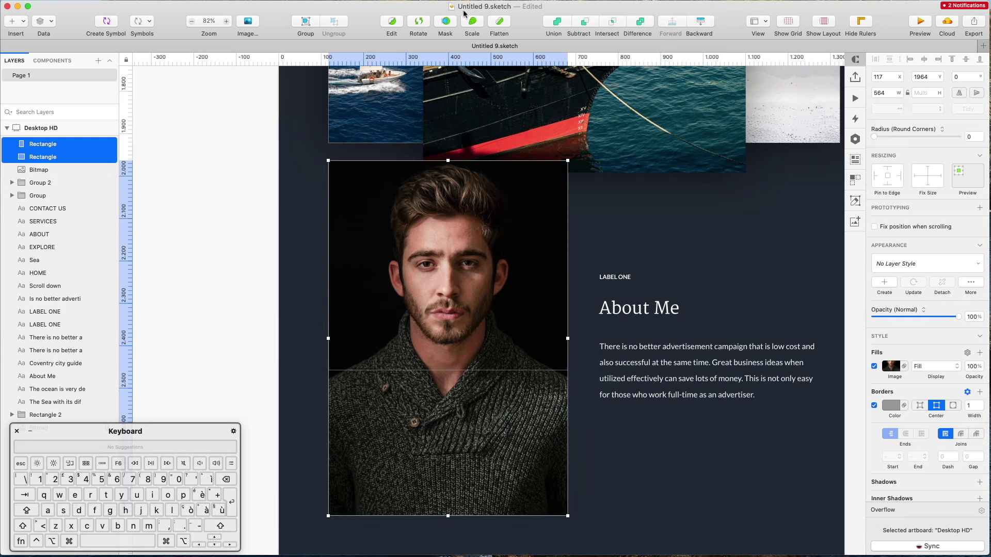
pyautogui.click(446, 21)
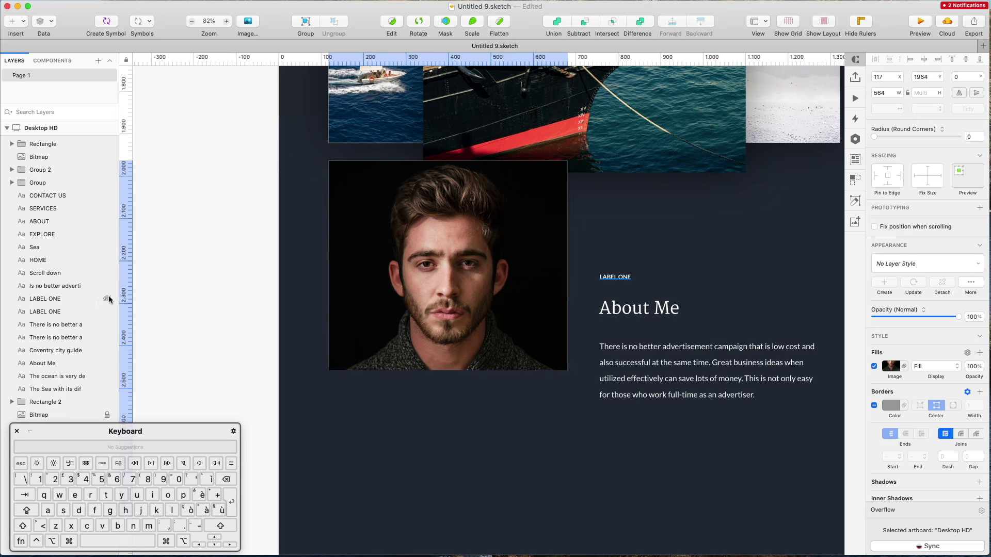
# Step: Turn off the border of the portrait rectangle inside the mask group
pyautogui.click(51, 299)
pyautogui.doubleClick(440, 272)
pyautogui.scroll(-2, 440, 272)
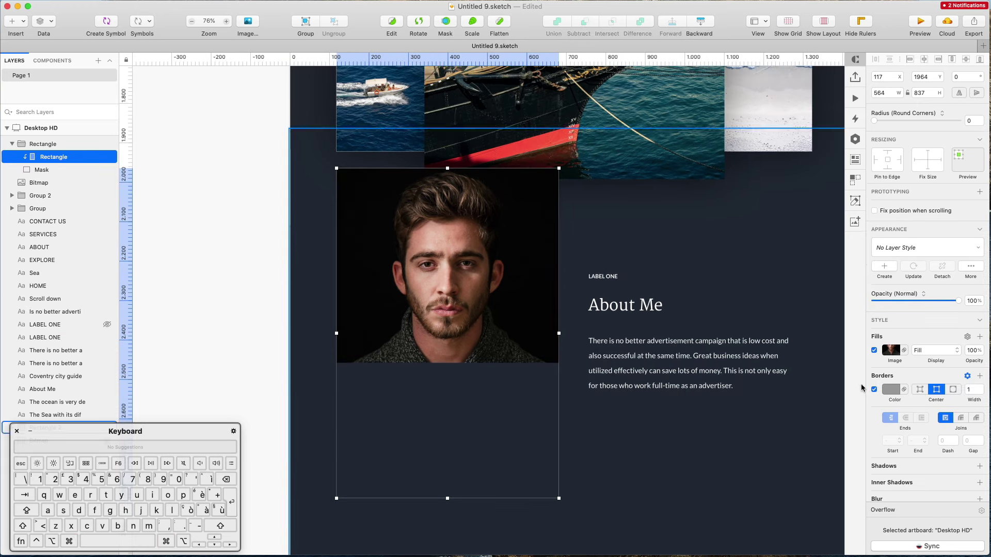
pyautogui.click(874, 390)
pyautogui.click(242, 192)
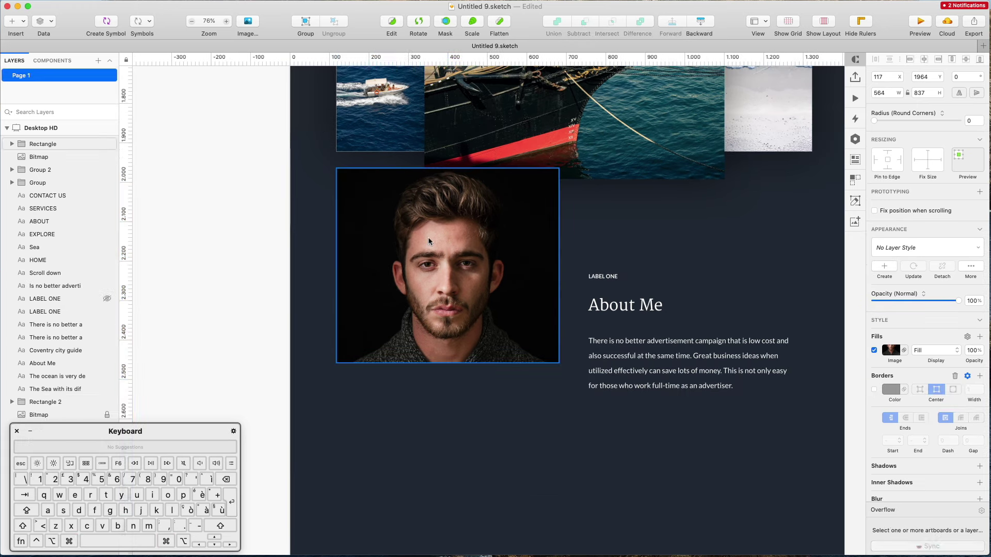
# Step: Nudge the portrait image inside the mask up to Y 1960
pyautogui.keyDown('super'); pyautogui.click(432, 241); pyautogui.keyUp('super')
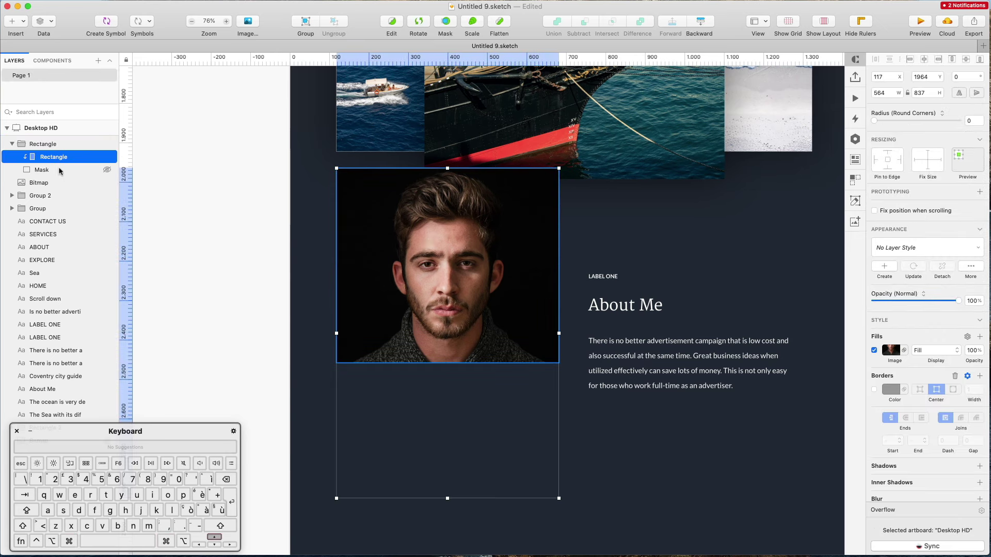
pyautogui.press('Up')
pyautogui.press('Up')
pyautogui.press('Up')
pyautogui.press('Up')
pyautogui.press('Up')
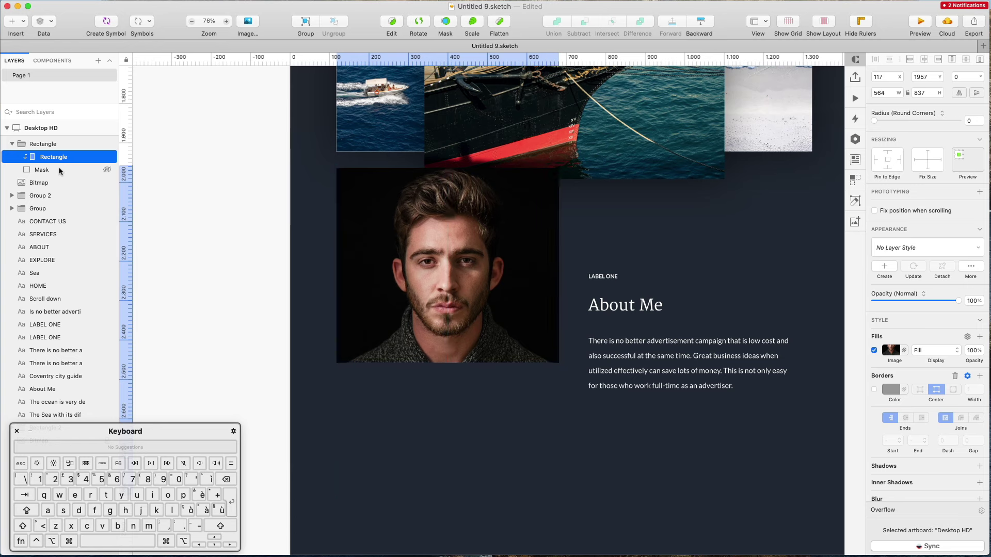
pyautogui.press('Down')
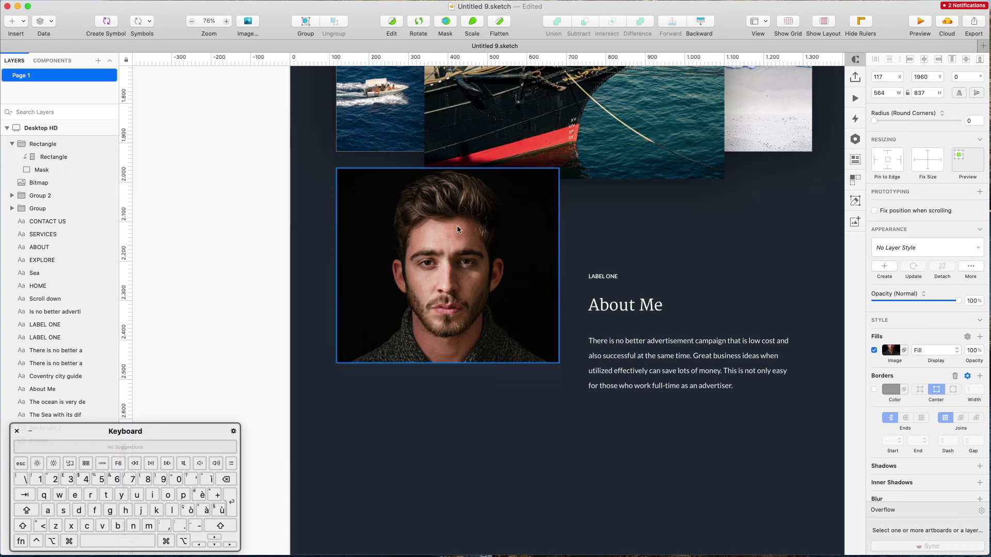
# Step: Move the masked portrait group down beside the About Me text, keeping it at X 117
pyautogui.moveTo(456, 225); pyautogui.dragTo(428, 299)
pyautogui.click(286, 247)
pyautogui.scroll(3, 288, 246)
pyautogui.scroll(-3, 288, 246)
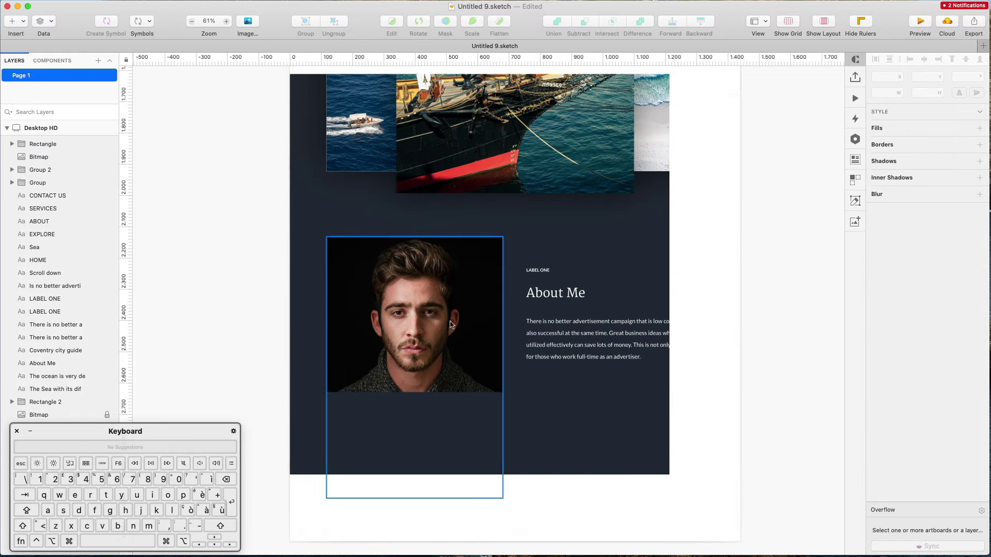
# Step: Scale the masked portrait group down to 535 × 470 and nudge it up to Y 2144.7
pyautogui.click(485, 312)
pyautogui.moveTo(500, 316); pyautogui.dragTo(493, 313)
pyautogui.press('Up')
pyautogui.press('Up')
pyautogui.press('Up')
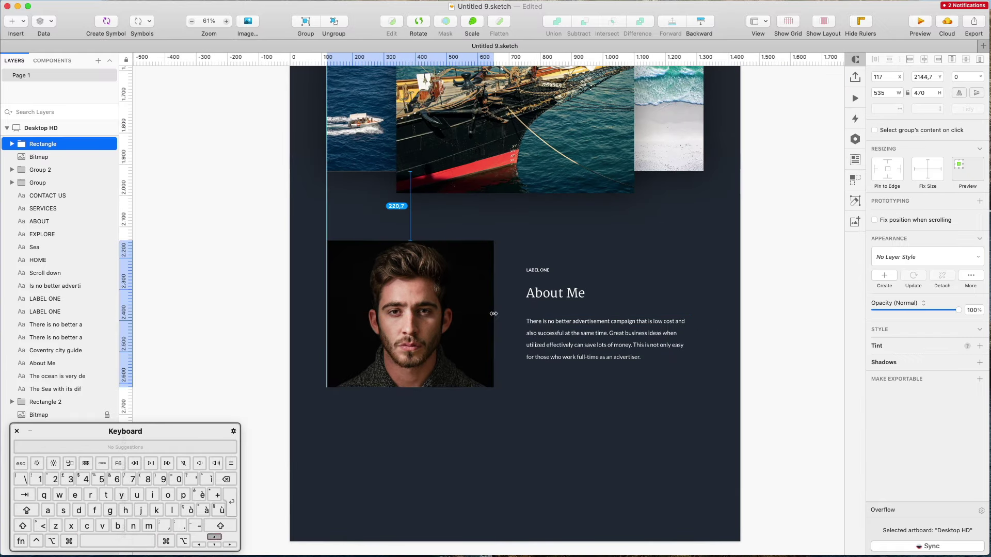
pyautogui.click(796, 295)
# Step: Change the fill of the dark background rectangle behind the About Me section to a linear gradient
pyautogui.scroll(-3, 796, 294)
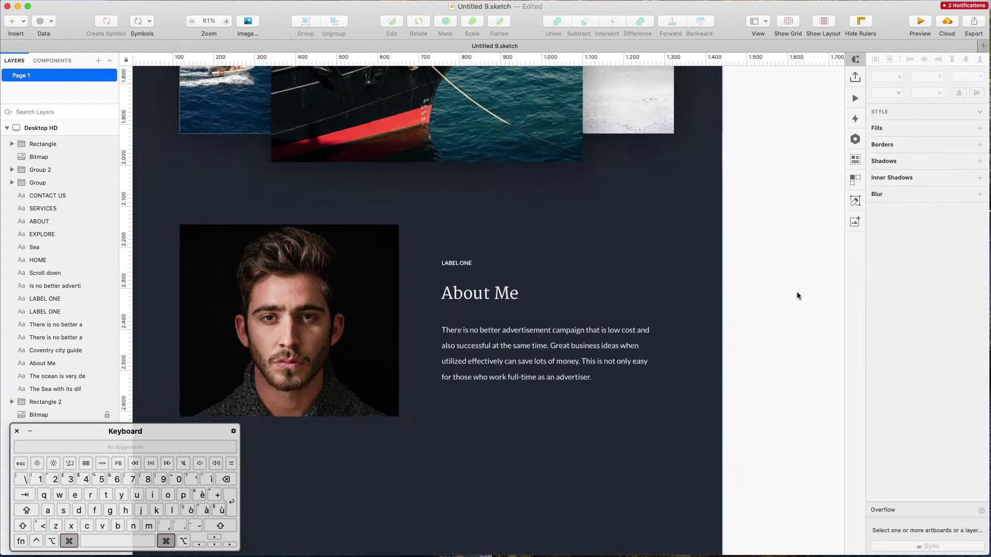
pyautogui.scroll(-6, 797, 295)
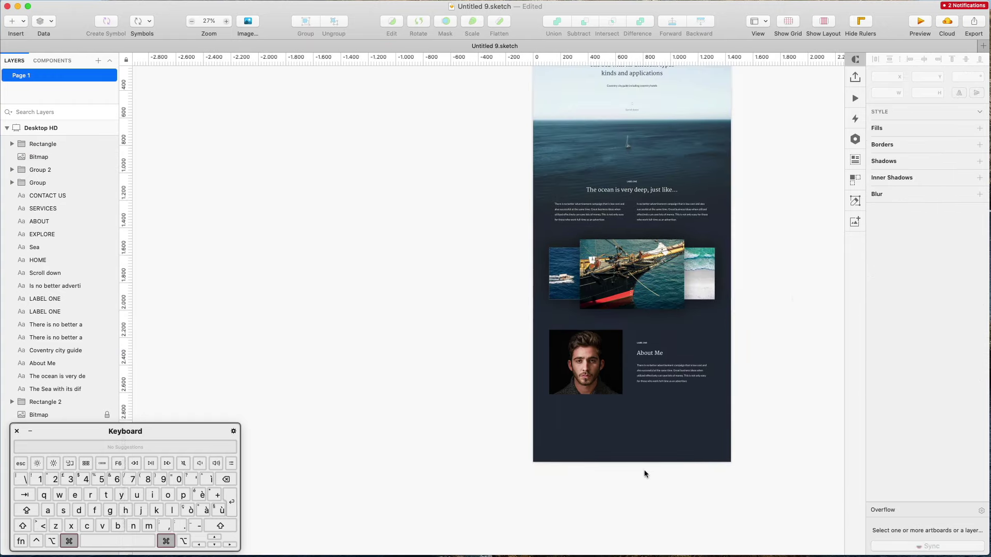
pyautogui.keyDown('super'); pyautogui.click(644, 443); pyautogui.keyUp('super')
pyautogui.scroll(6, 643, 440)
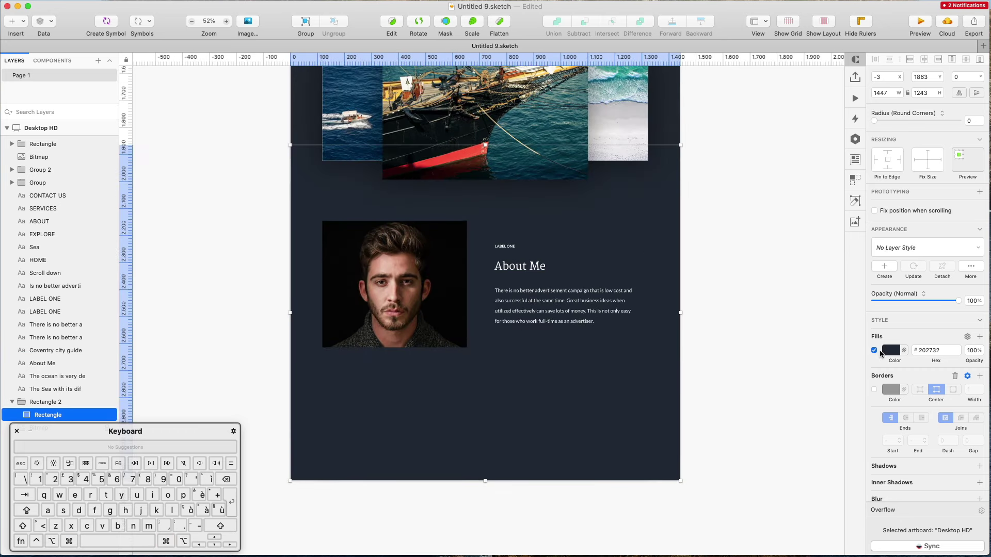
pyautogui.click(885, 355)
pyautogui.click(892, 372)
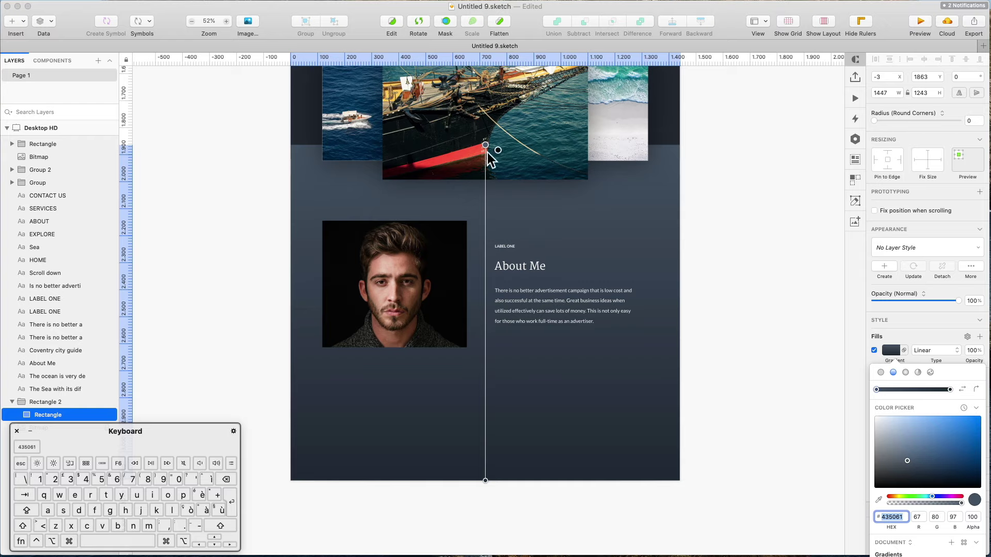
# Step: Copy the gradient's bottom stop colour 202732 and apply it to the top stop
pyautogui.click(878, 498)
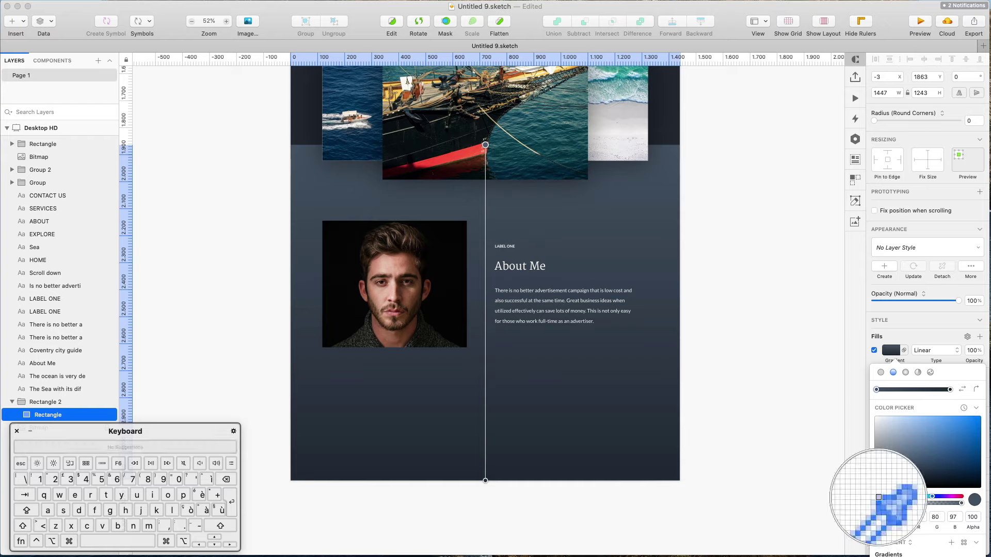
pyautogui.press('Escape')
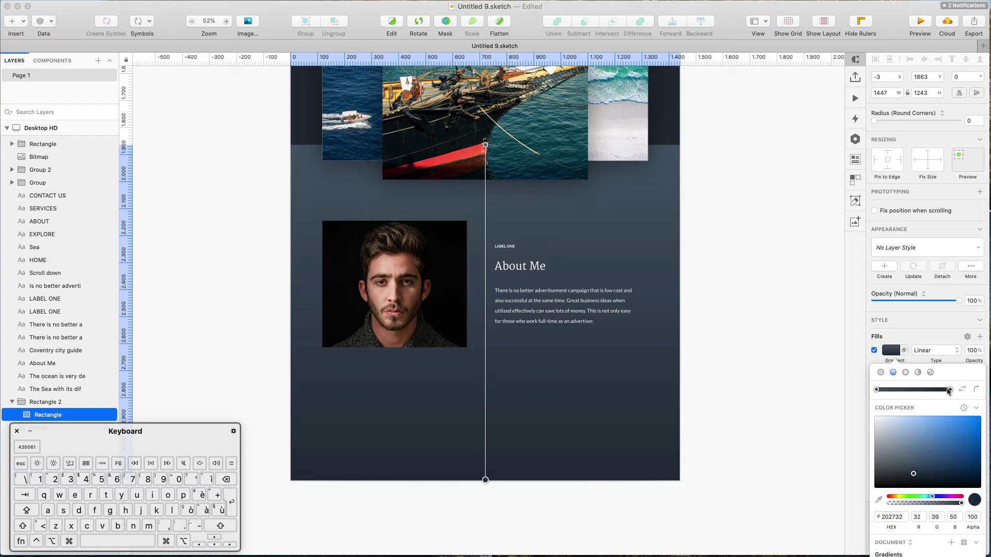
pyautogui.click(892, 516)
pyautogui.press('super+c')
pyautogui.click(876, 390)
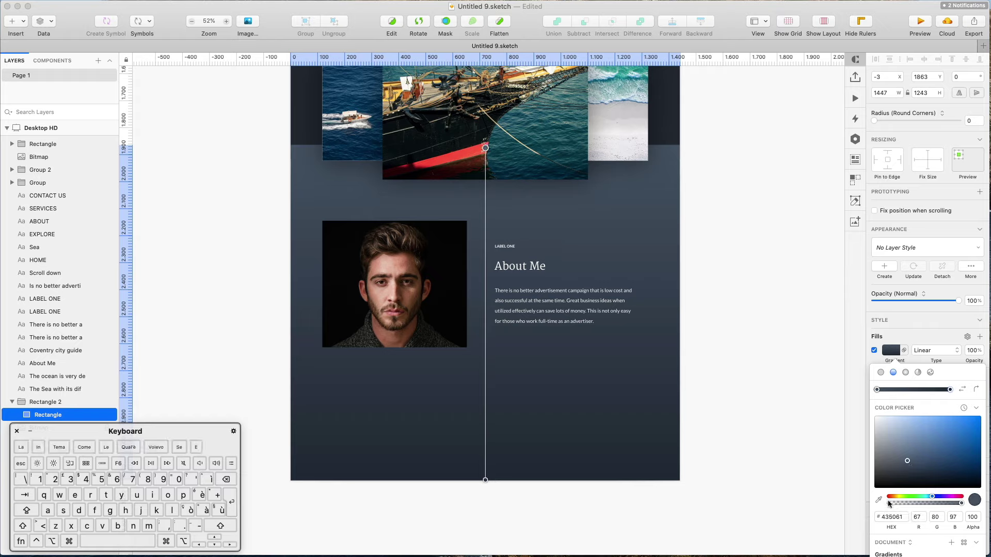
pyautogui.click(888, 517)
pyautogui.press('super+v')
pyautogui.press('Return')
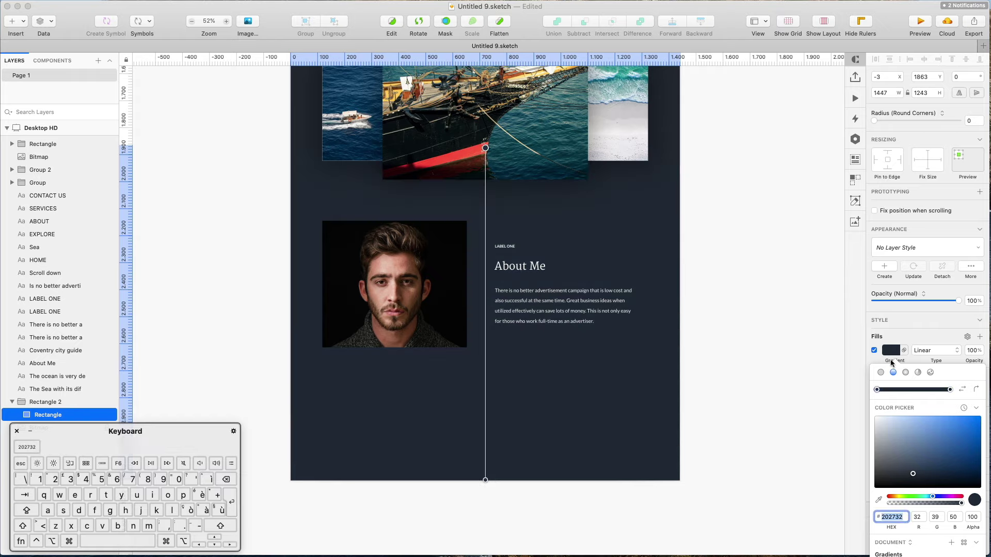
# Step: Try dark blue 002961 for the gradient's bottom stop and settle on black 000000
pyautogui.click(949, 390)
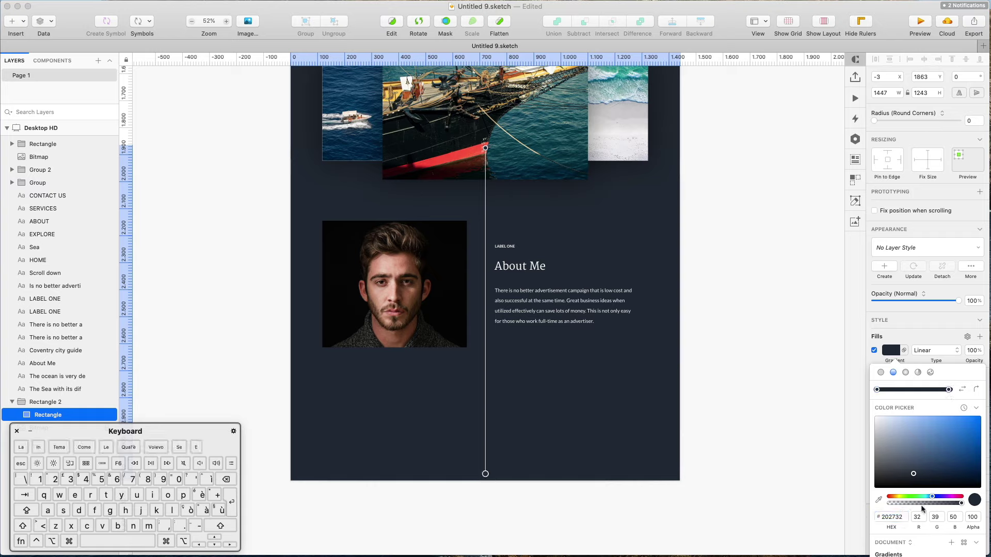
pyautogui.moveTo(931, 475); pyautogui.dragTo(980, 461)
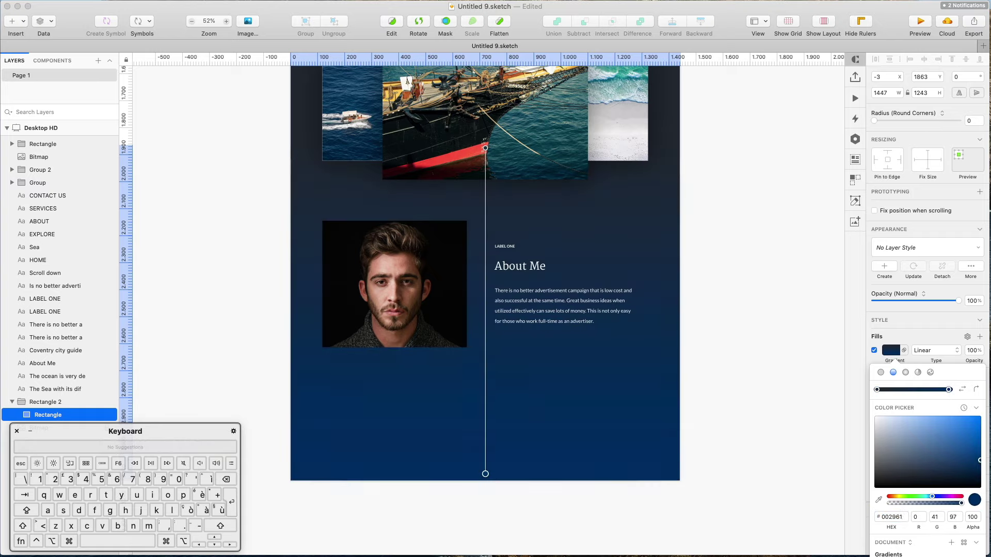
pyautogui.scroll(-5, 615, 389)
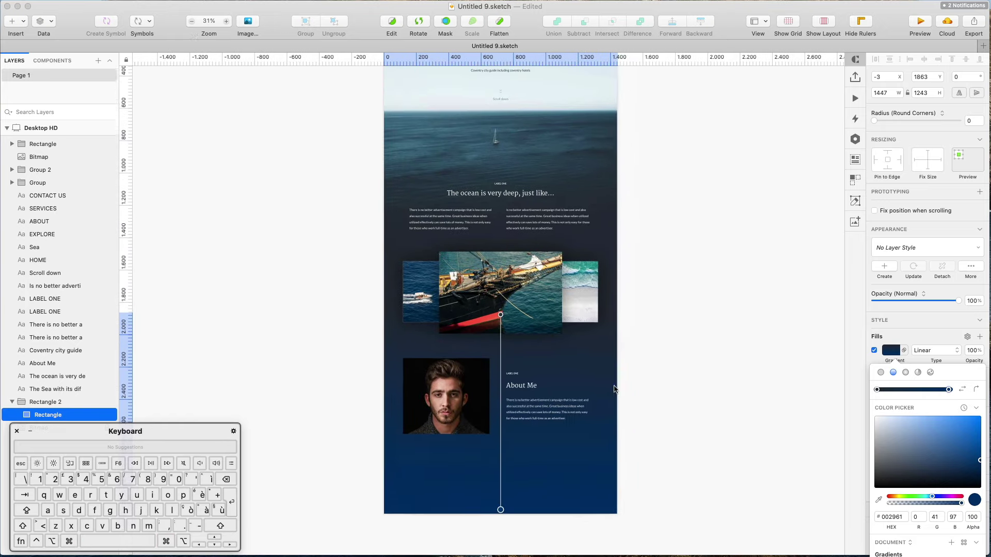
pyautogui.scroll(-1, 614, 389)
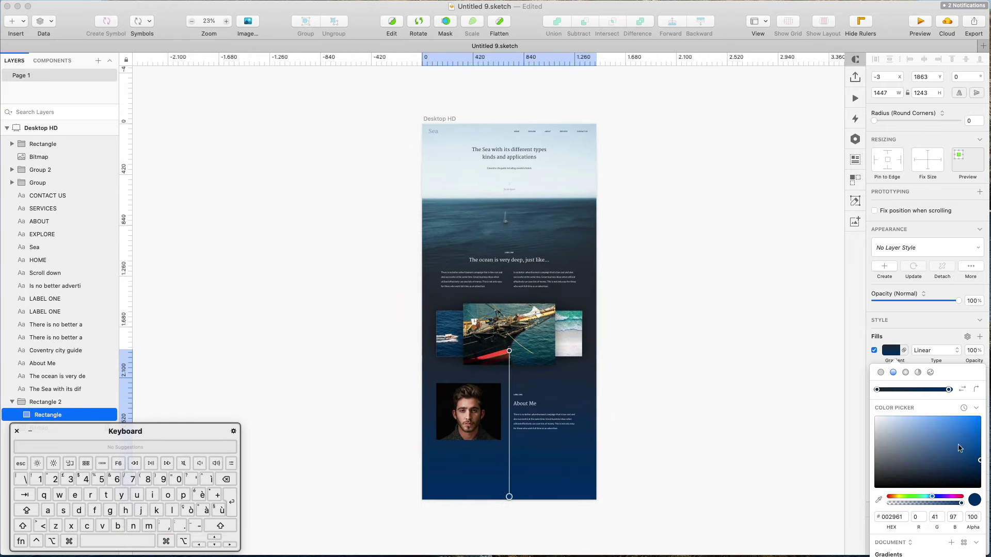
pyautogui.moveTo(980, 460); pyautogui.dragTo(979, 488)
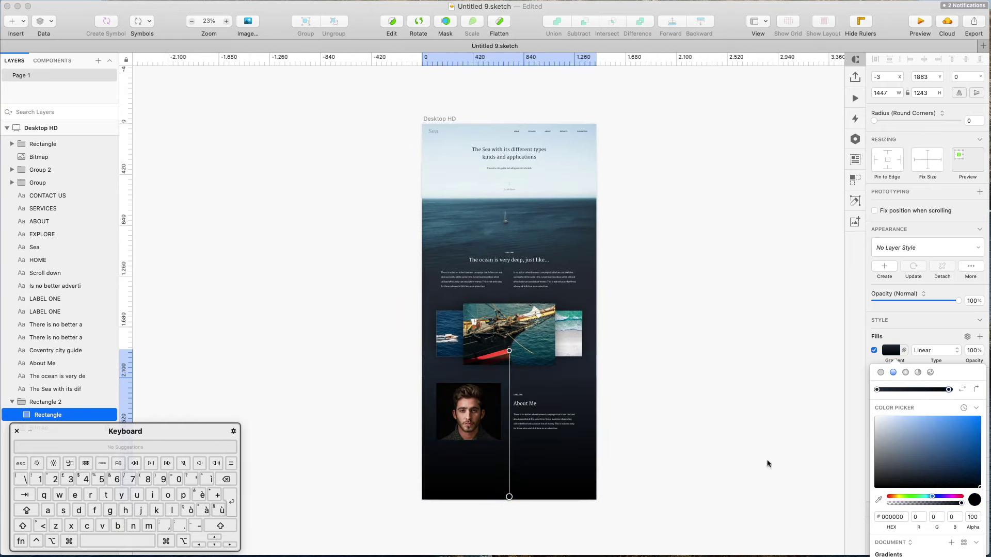
pyautogui.press('Escape')
pyautogui.press('Return')
# Step: Examine the whole landing page with the new background gradient, from the header to the About Me section
pyautogui.scroll(1, 675, 416)
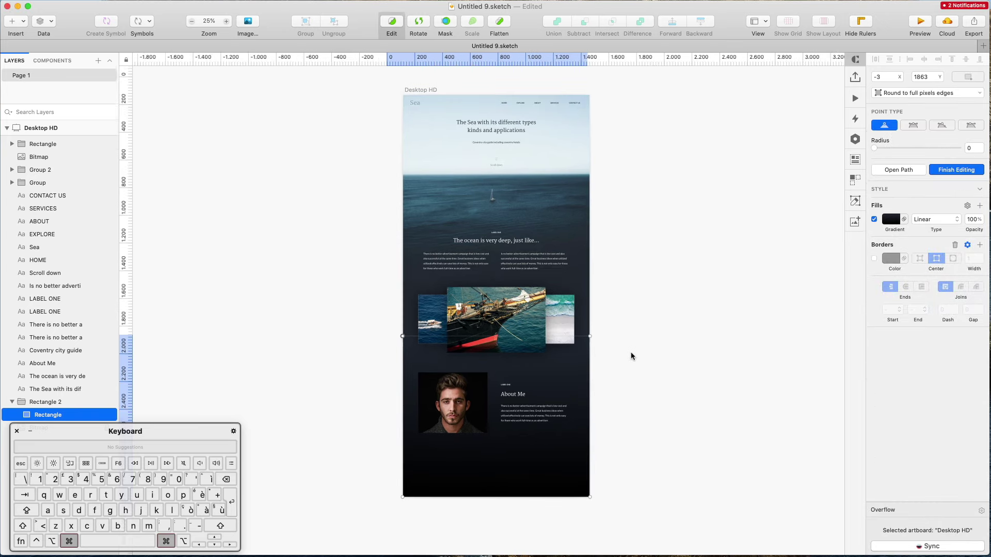
pyautogui.scroll(-2, 503, 131)
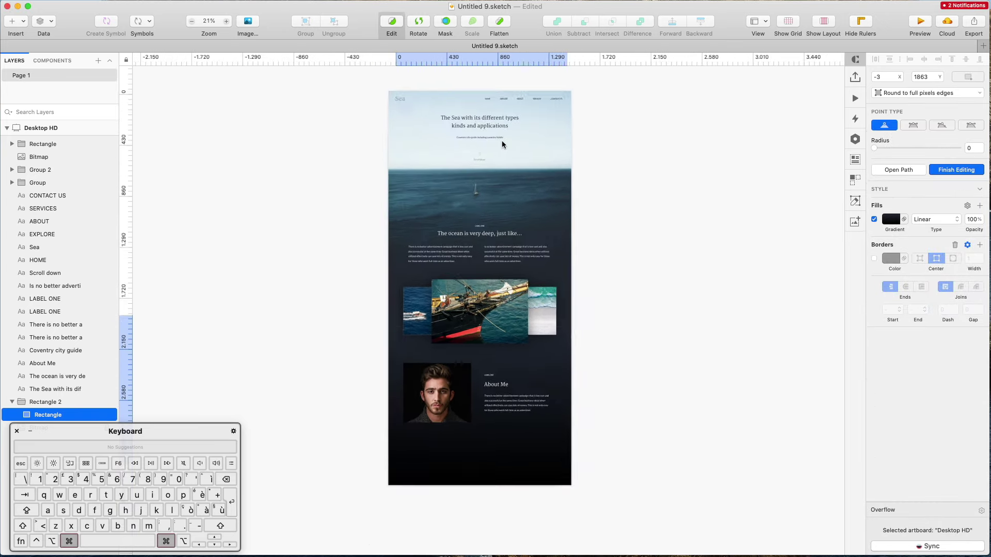
pyautogui.scroll(3, 503, 144)
pyautogui.scroll(2, 482, 128)
pyautogui.scroll(-5, 482, 129)
pyautogui.scroll(1, 484, 130)
pyautogui.scroll(-5, 484, 129)
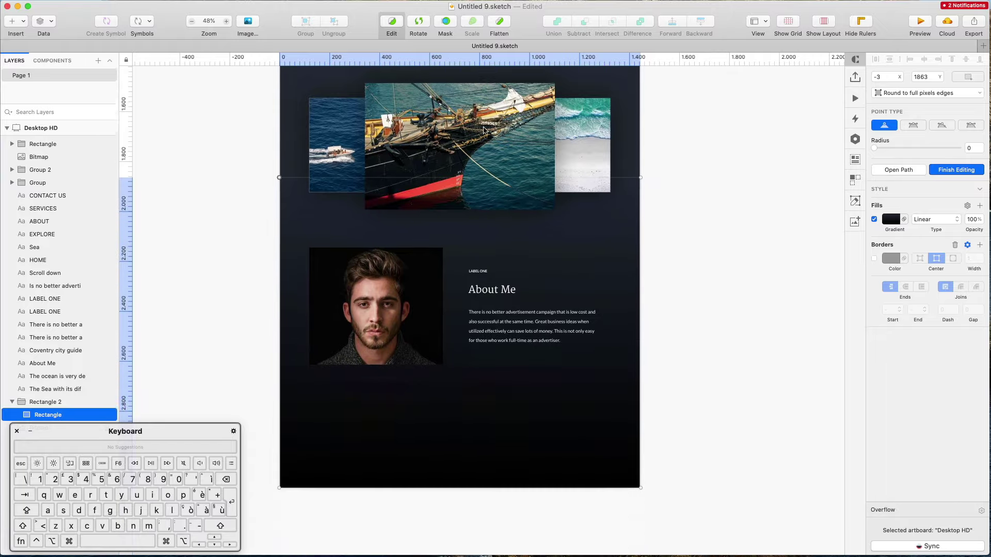
pyautogui.scroll(-5, 483, 130)
pyautogui.scroll(10, 420, 286)
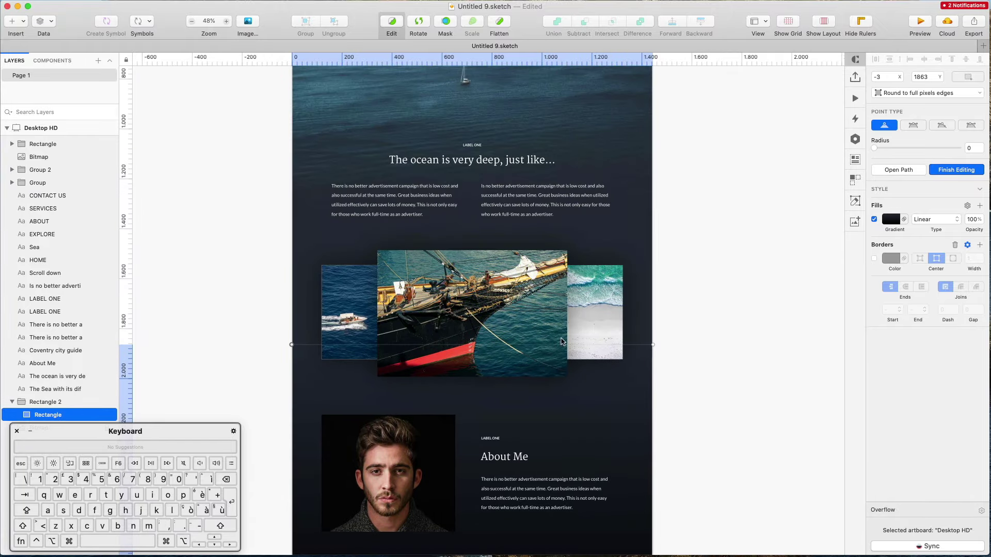
# Step: Extend the Desktop HD artboard downward by moving its bottom edge
pyautogui.press('Escape')
pyautogui.scroll(5, 721, 304)
pyautogui.click(300, 113)
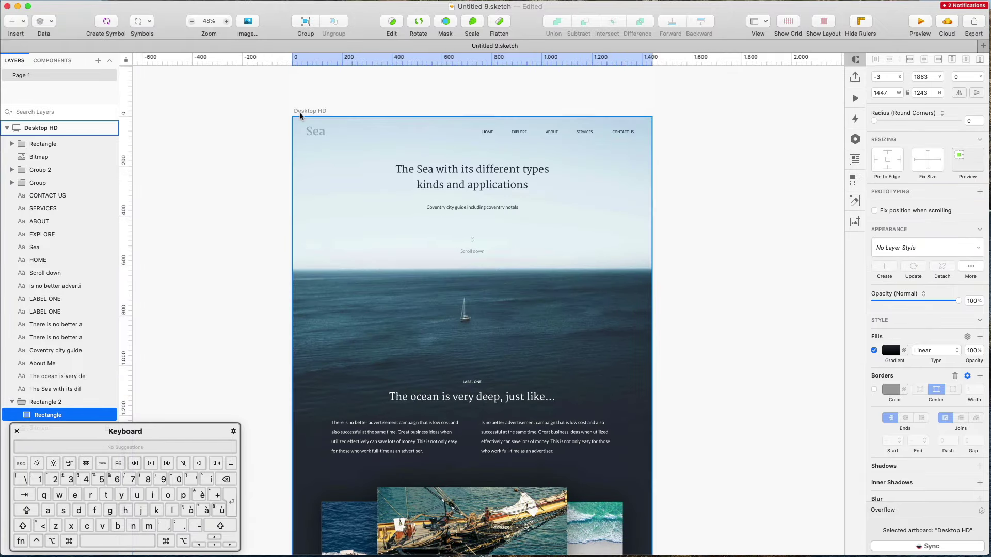
pyautogui.scroll(-1, 361, 150)
pyautogui.scroll(-15, 416, 175)
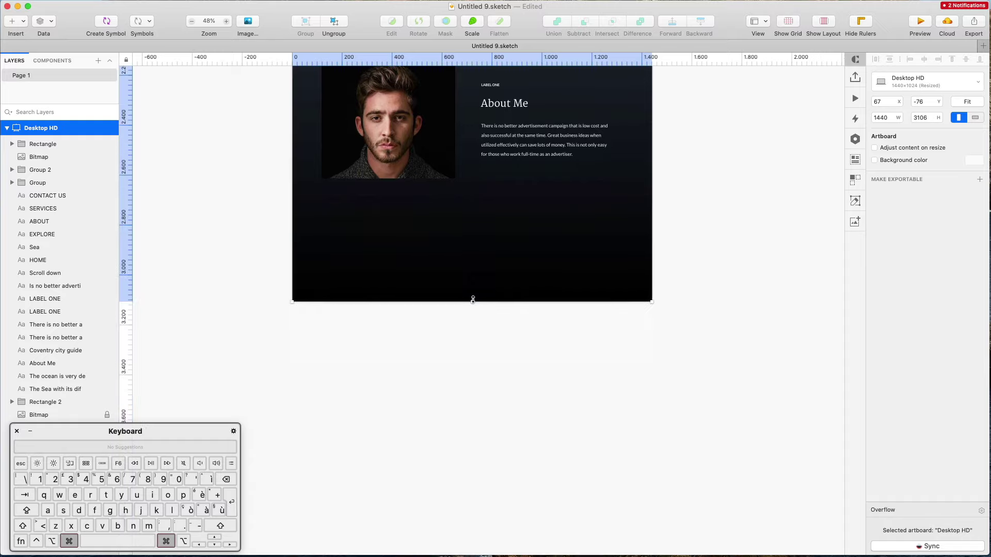
pyautogui.moveTo(472, 300); pyautogui.dragTo(470, 339)
# Step: Stretch the gradient background rectangle downward to cover the added artboard area
pyautogui.keyDown('super'); pyautogui.click(475, 279); pyautogui.keyUp('super')
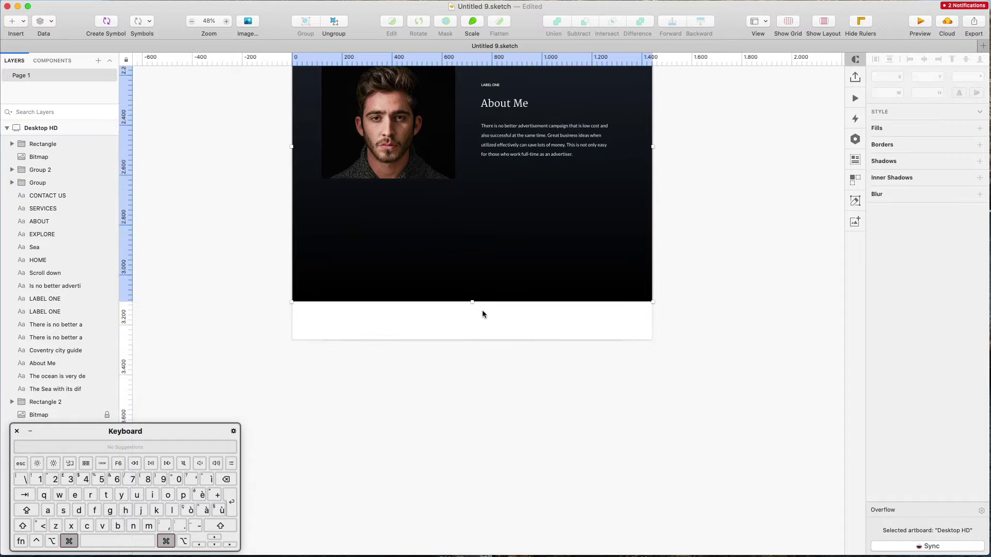
pyautogui.moveTo(469, 300); pyautogui.dragTo(471, 347)
pyautogui.click(489, 376)
# Step: Examine the extended page, from the hero section down to the empty area below the portrait
pyautogui.scroll(2, 490, 375)
pyautogui.scroll(3, 719, 288)
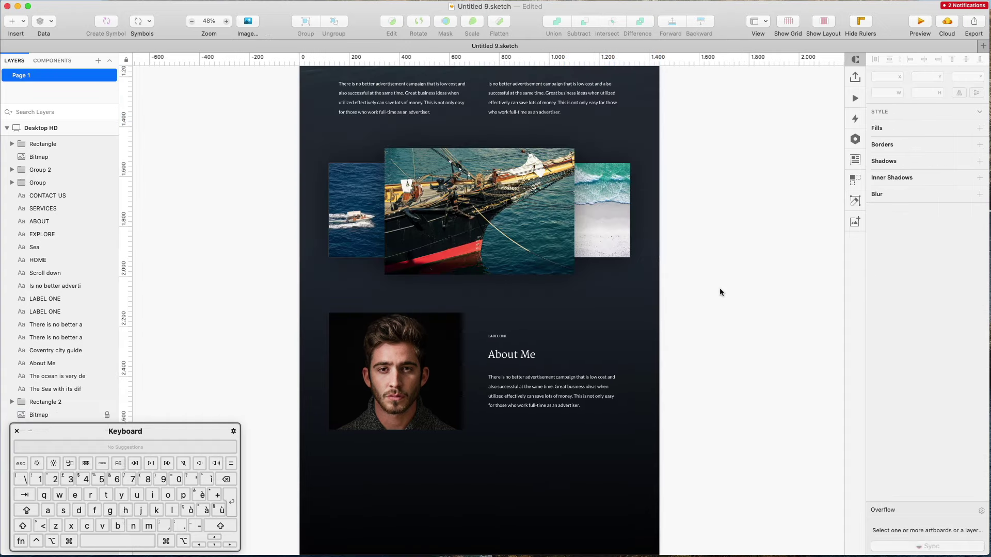
pyautogui.scroll(5, 719, 288)
pyautogui.scroll(-10, 720, 288)
pyautogui.scroll(5, 720, 287)
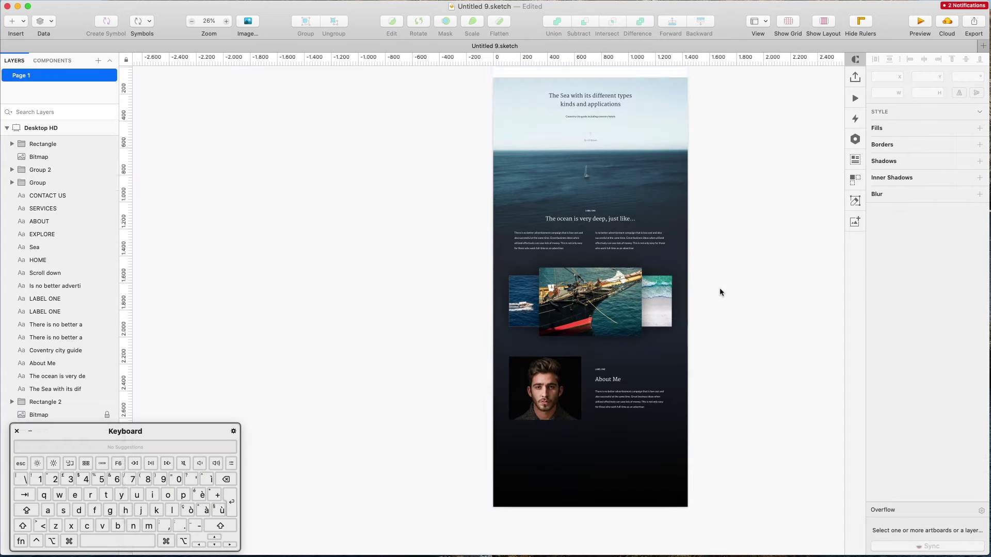
pyautogui.scroll(-10, 676, 405)
pyautogui.hscroll(3, 677, 405)
pyautogui.scroll(5, 586, 352)
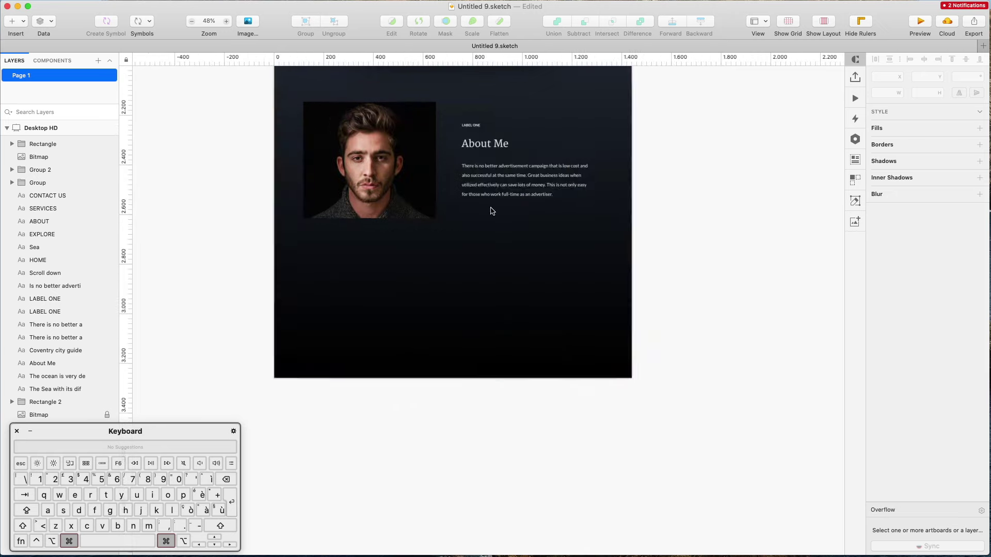
# Step: Draw a horizontal line 1148 long below the portrait, from X 133.5 to 1281.5 at Y 2666.5
pyautogui.press('r')
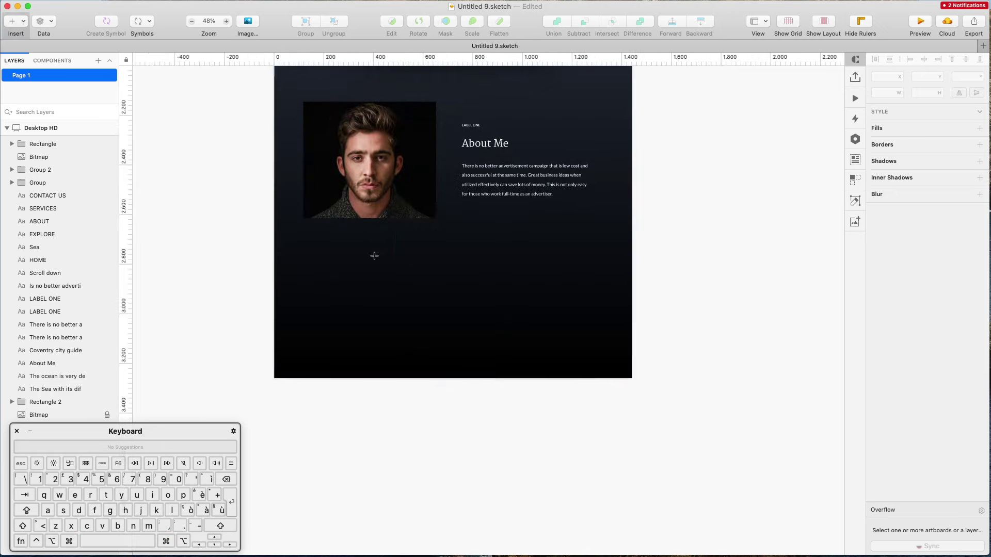
pyautogui.moveTo(307, 232); pyautogui.dragTo(592, 244)
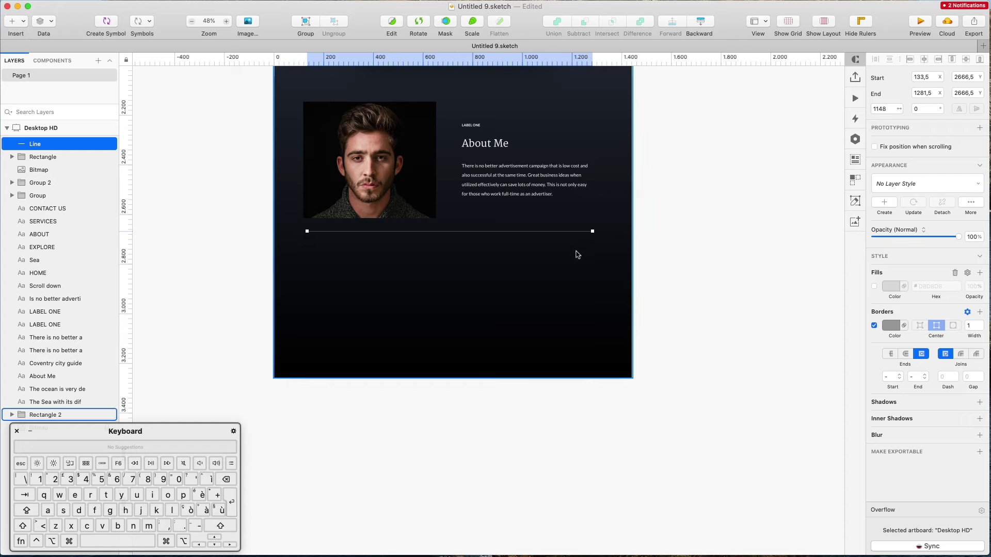
pyautogui.scroll(5, 573, 253)
pyautogui.scroll(5, 548, 258)
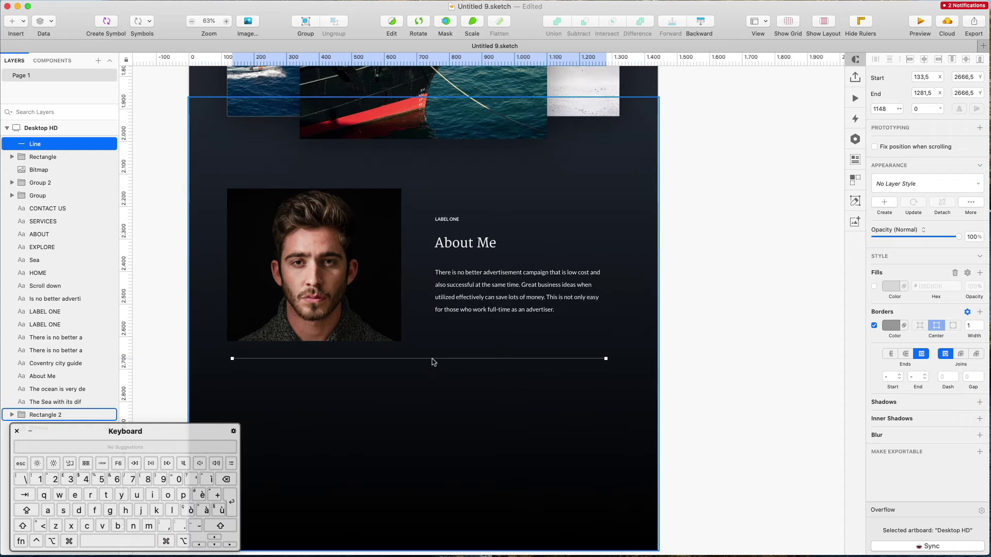
# Step: Lock the gradient background group Rectangle 2
pyautogui.click(433, 375)
pyautogui.rightClick(582, 416)
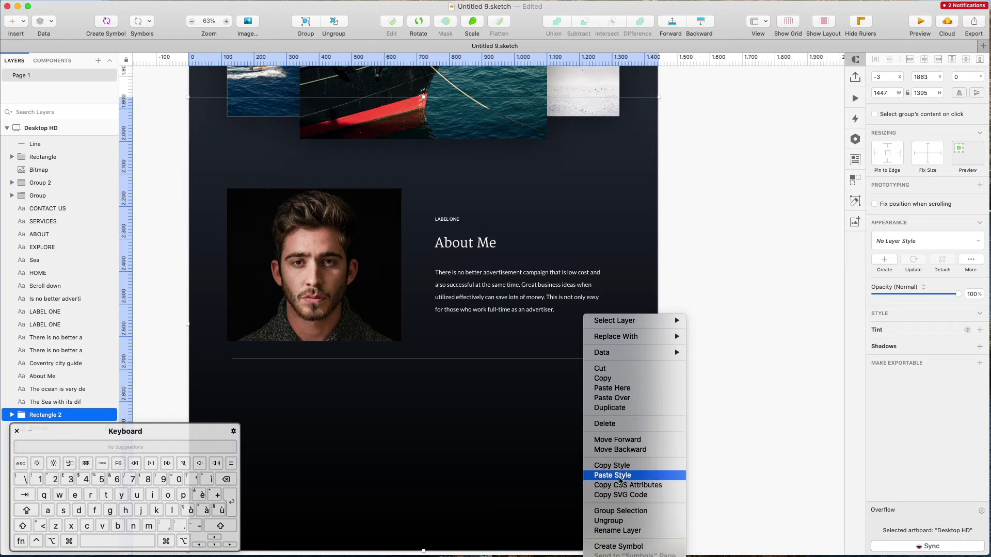
pyautogui.press('super+shift+l')
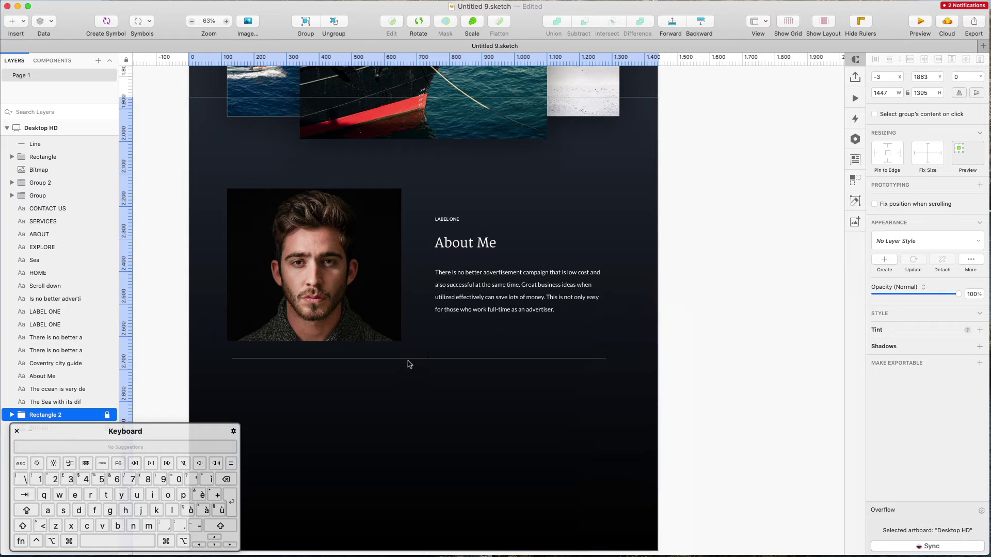
# Step: Move the divider line further below the portrait and place a copy of it 317 lower, at Y 3065
pyautogui.click(411, 359)
pyautogui.doubleClick(411, 360)
pyautogui.hscroll(1, 567, 350)
pyautogui.click(710, 338)
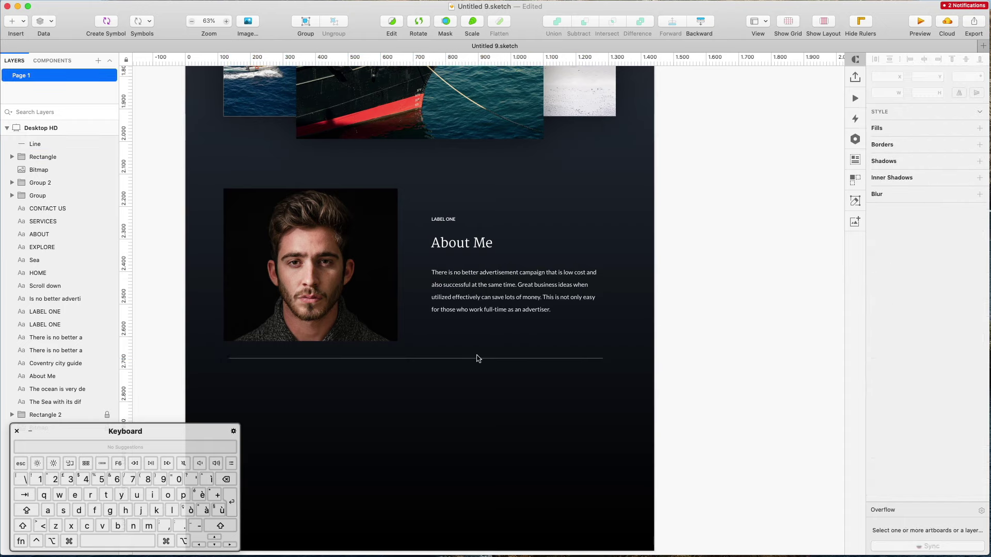
pyautogui.moveTo(479, 360); pyautogui.dragTo(481, 475)
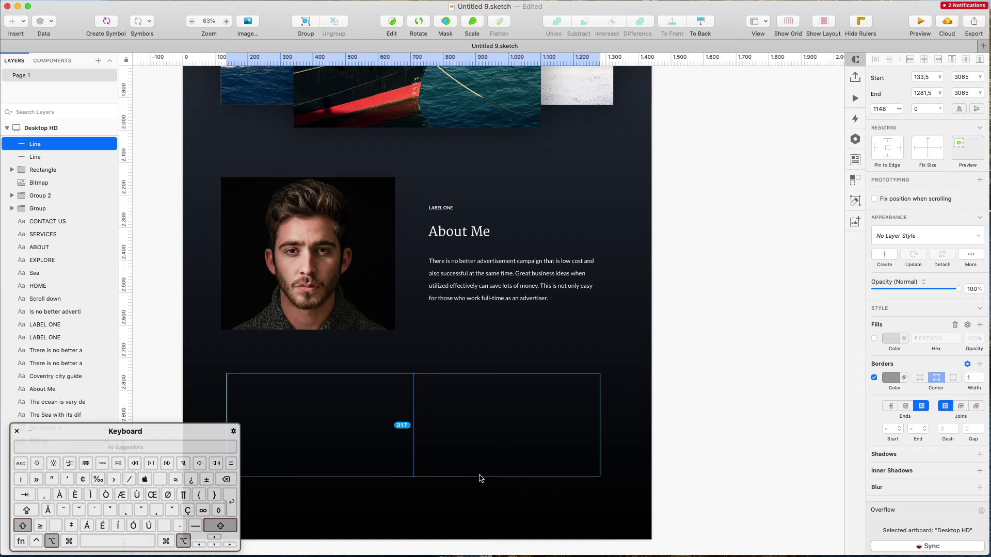
pyautogui.click(654, 279)
# Step: Place a copy of the About Me heading between the two divider lines and reduce its font size to 33,8
pyautogui.scroll(-1, 500, 251)
pyautogui.hscroll(-2, 500, 251)
pyautogui.moveTo(511, 215); pyautogui.dragTo(405, 396)
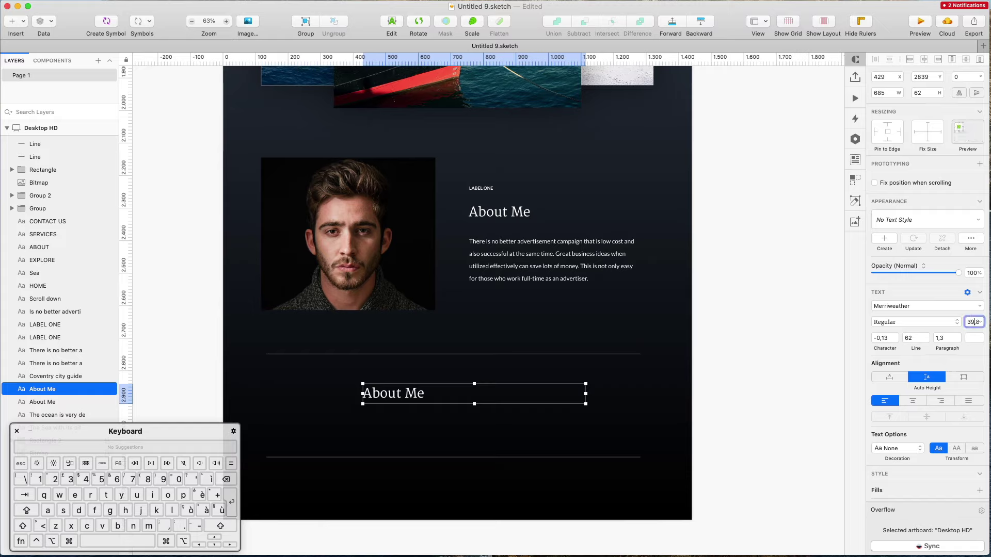
pyautogui.press('Down')
pyautogui.press('Down')
pyautogui.press('Down')
pyautogui.press('Down')
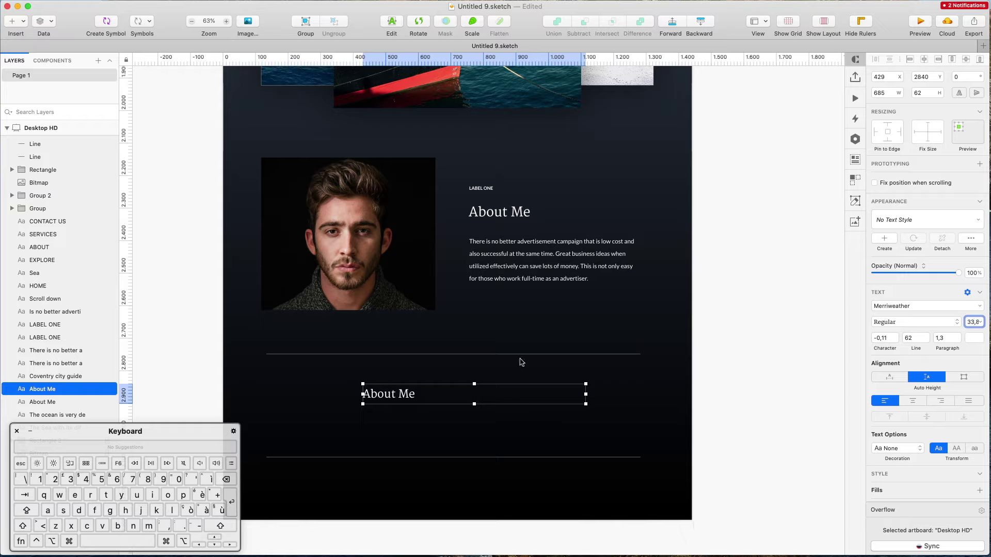
# Step: Center-align the copied heading, center it horizontally on the artboard and set its font size to 34,8
pyautogui.click(908, 402)
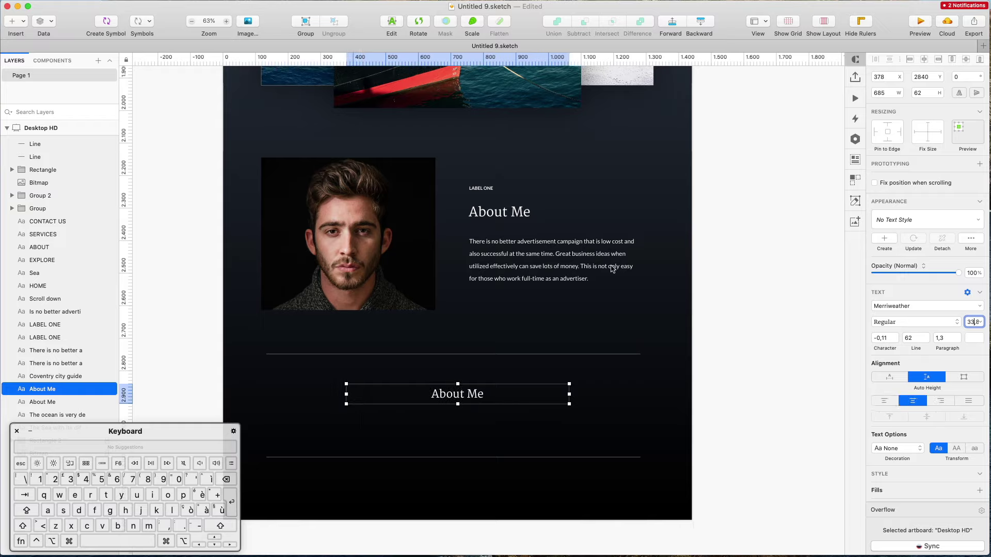
pyautogui.press('Up')
pyautogui.press('Up')
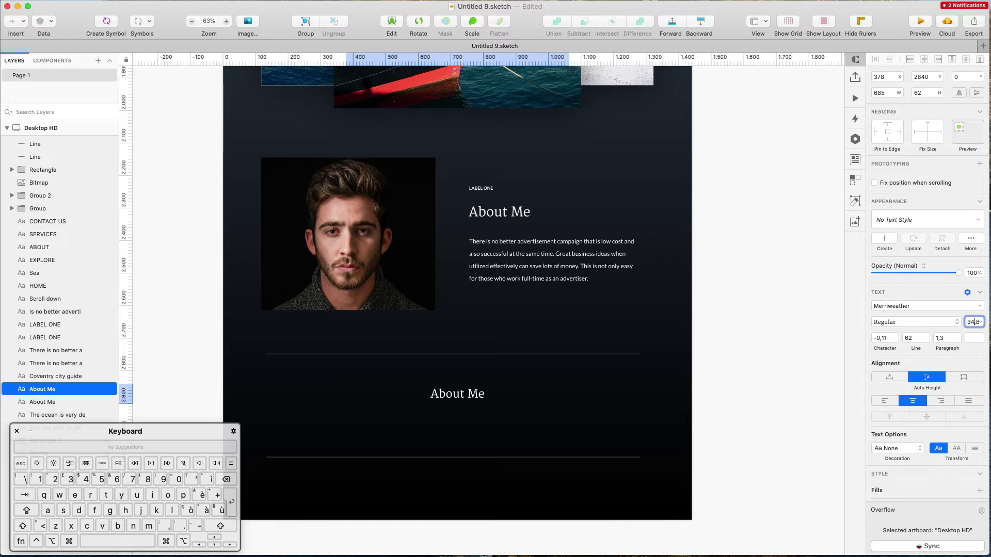
# Step: Replace the copied heading's text with "Are you ready to get started in this adventure?"
pyautogui.click(456, 400)
pyautogui.doubleClick(454, 396)
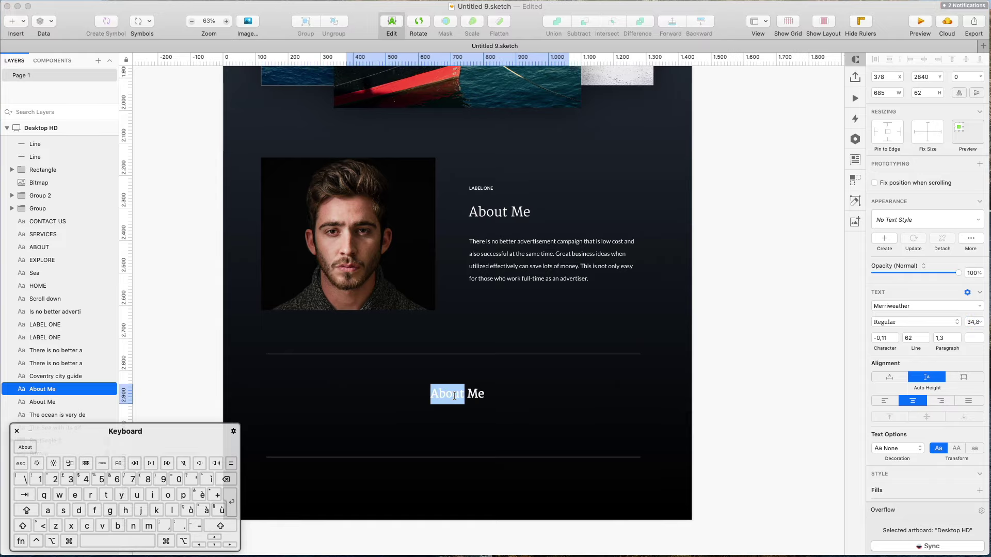
pyautogui.press('shift')
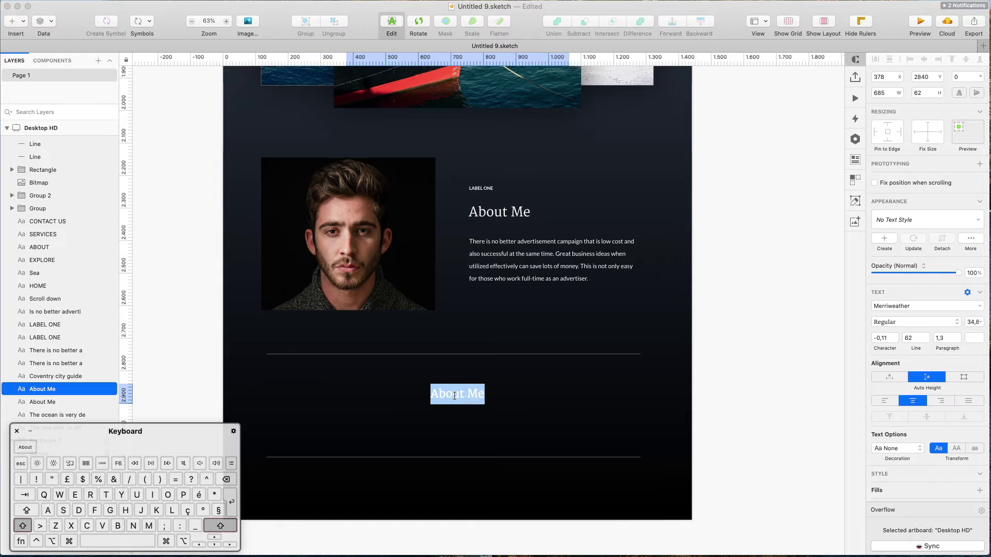
pyautogui.write('Are you s')
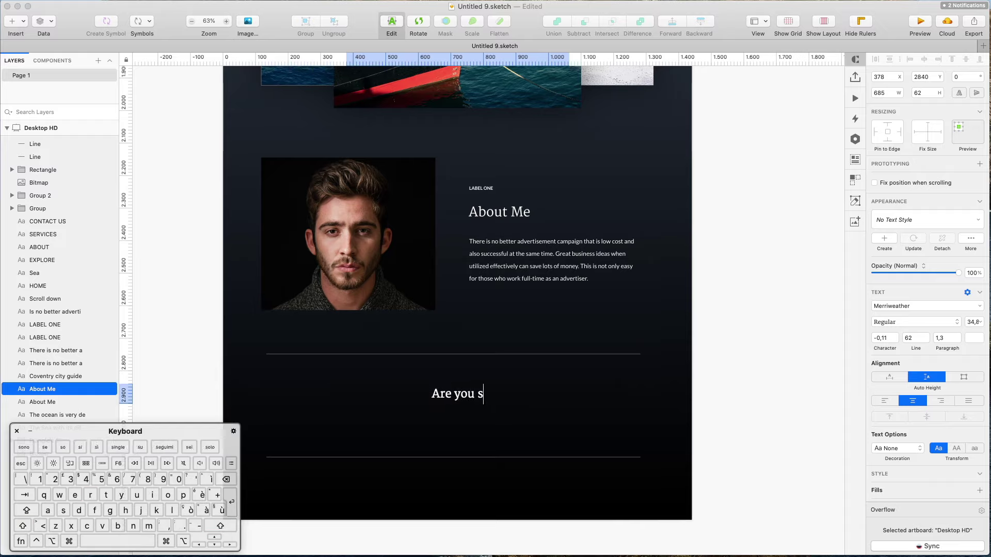
pyautogui.press('BackSpace')
pyautogui.write('ready ')
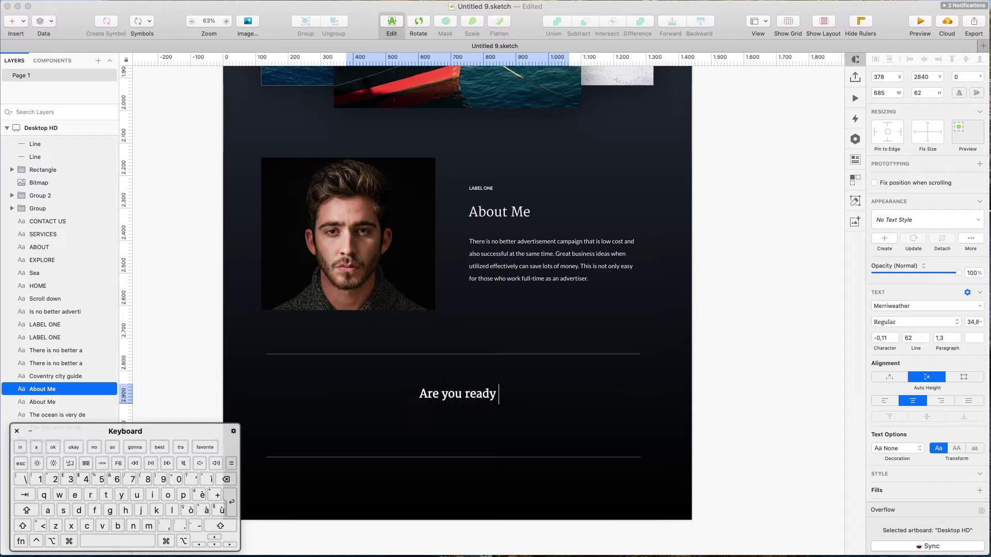
pyautogui.write('to get starte')
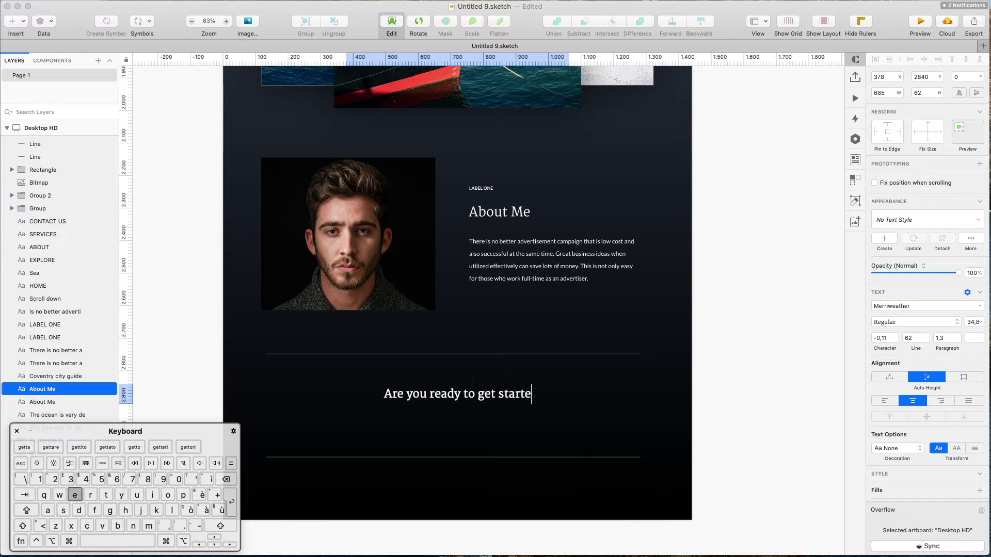
pyautogui.write('d in this ad')
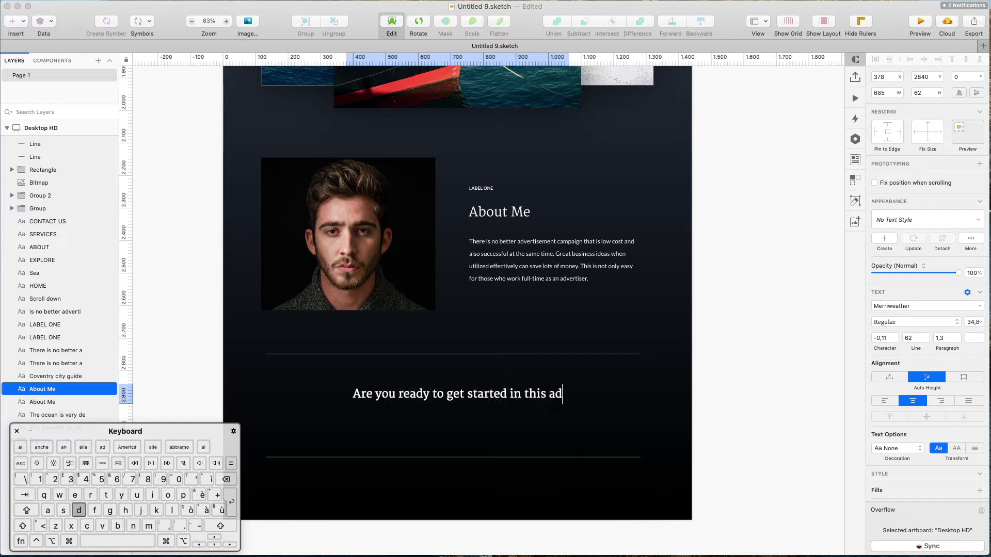
pyautogui.write('ventures')
pyautogui.press('BackSpace')
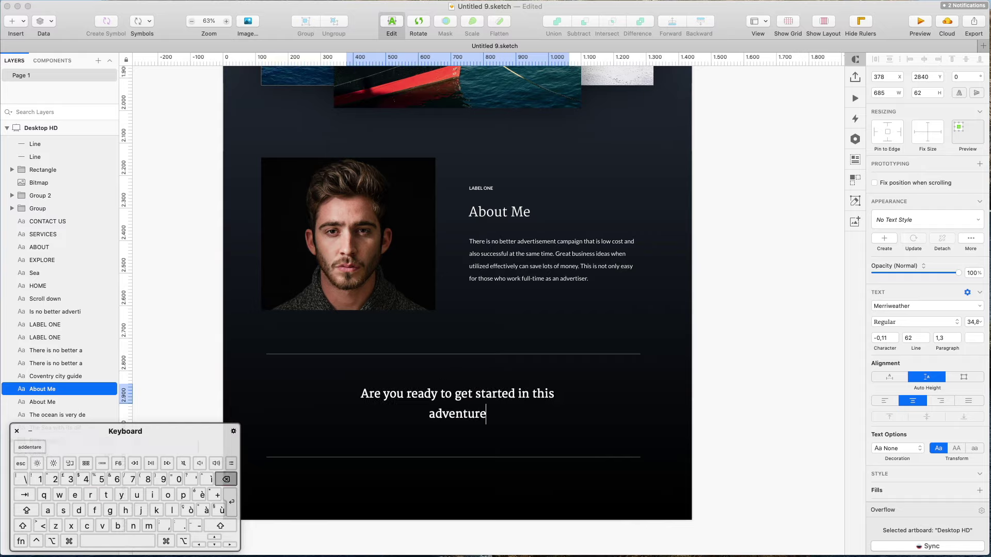
pyautogui.write('?')
pyautogui.click(571, 393)
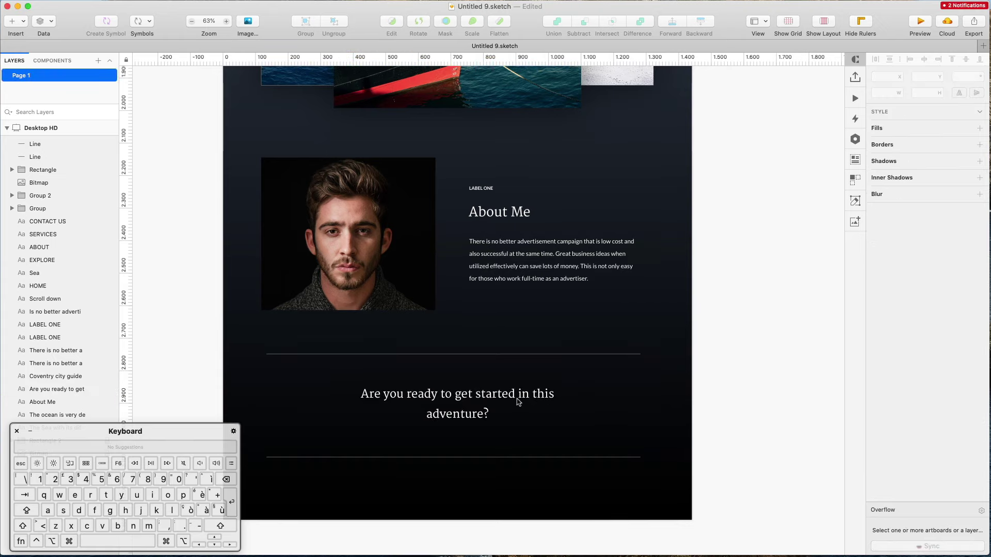
# Step: Widen the new heading's text box symmetrically to 907 so the question fits on one line
pyautogui.click(565, 403)
pyautogui.moveTo(597, 401); pyautogui.dragTo(605, 394)
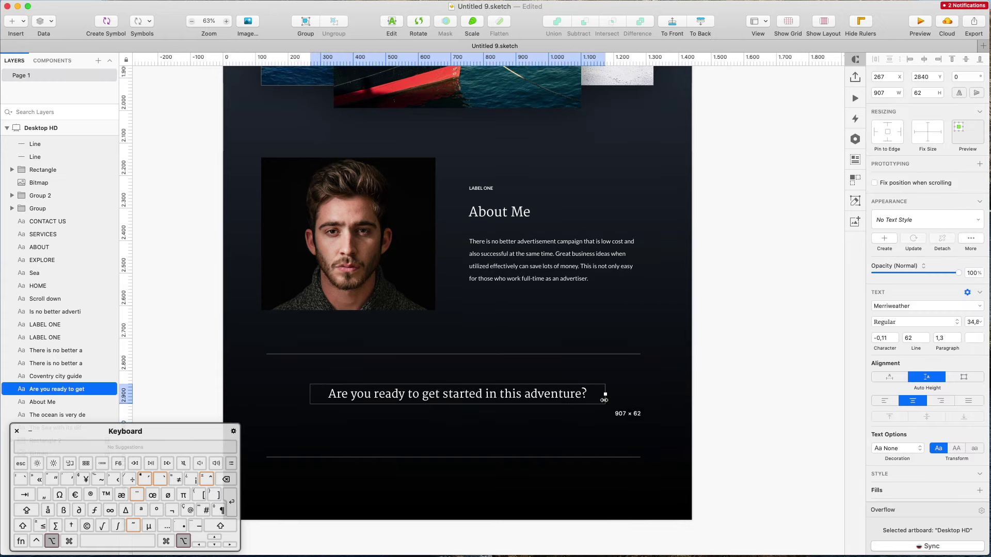
pyautogui.click(628, 387)
pyautogui.scroll(3, 452, 391)
pyautogui.scroll(10, 452, 390)
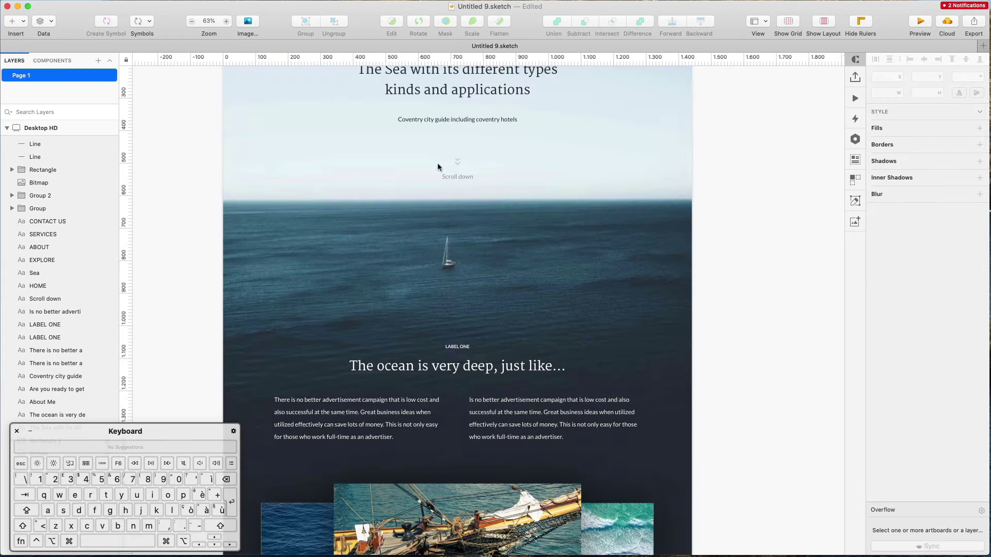
pyautogui.click(440, 120)
pyautogui.scroll(-10, 485, 223)
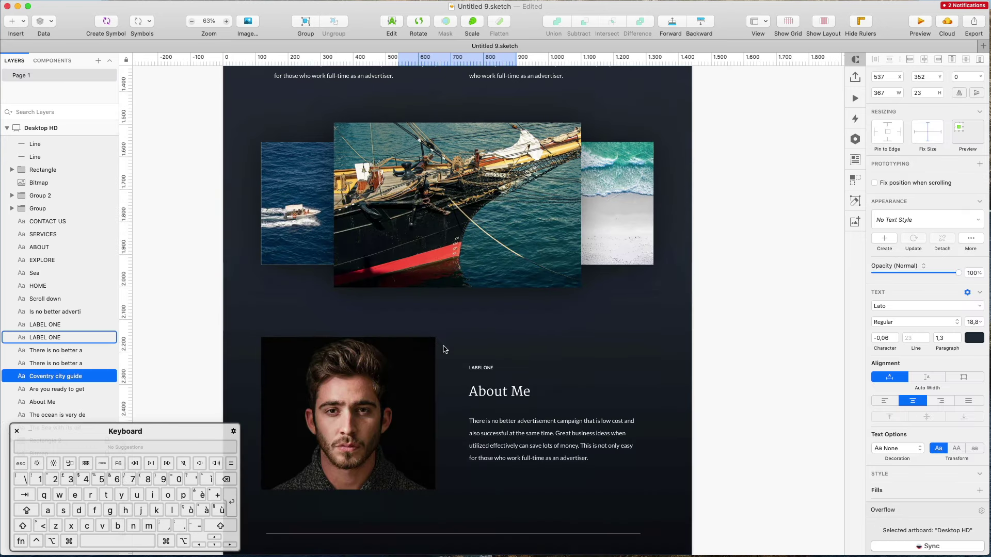
pyautogui.scroll(-2, 524, 427)
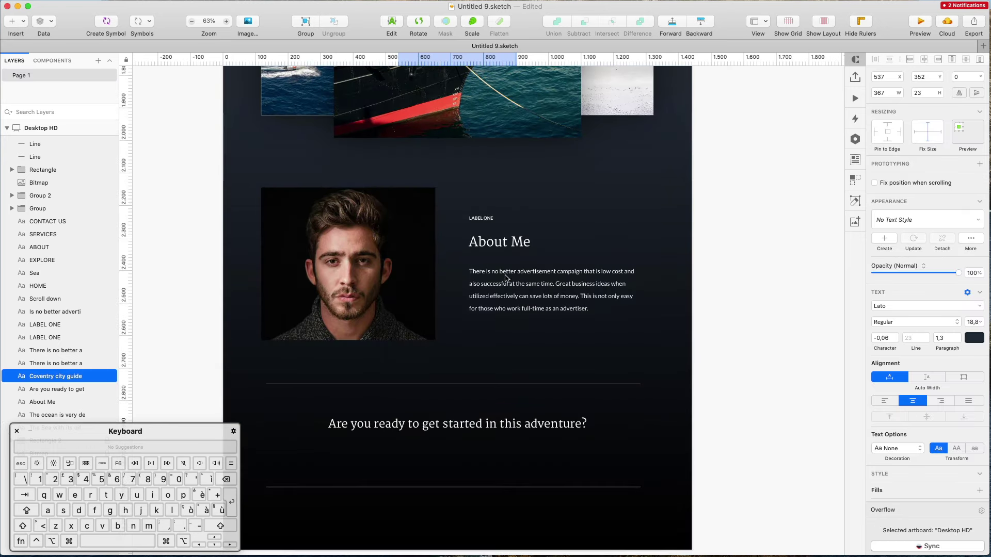
pyautogui.click(516, 302)
pyautogui.press('alt')
pyautogui.moveTo(460, 458); pyautogui.dragTo(369, 462)
pyautogui.press('Delete')
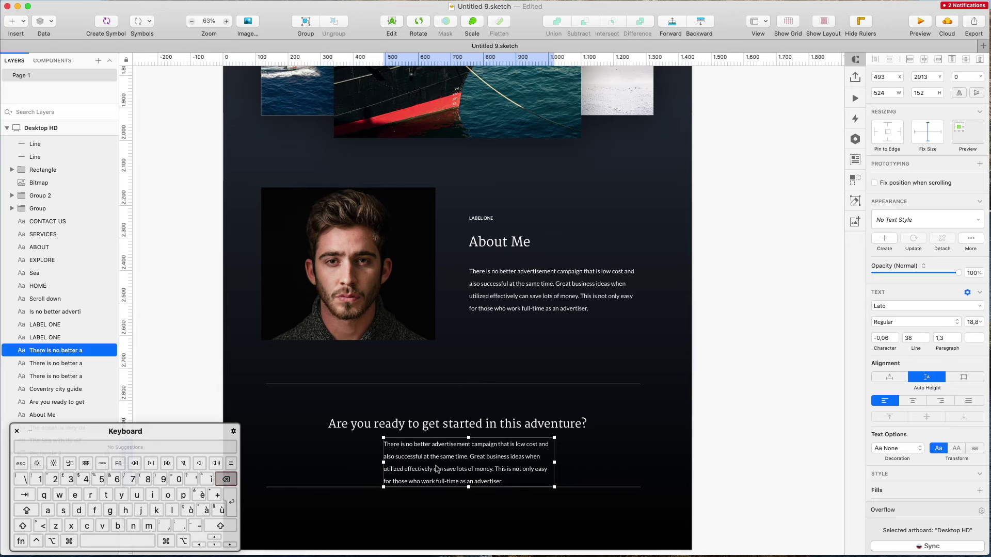
# Step: Set the character spacing of both LABEL ONE texts to 2,96
pyautogui.click(486, 222)
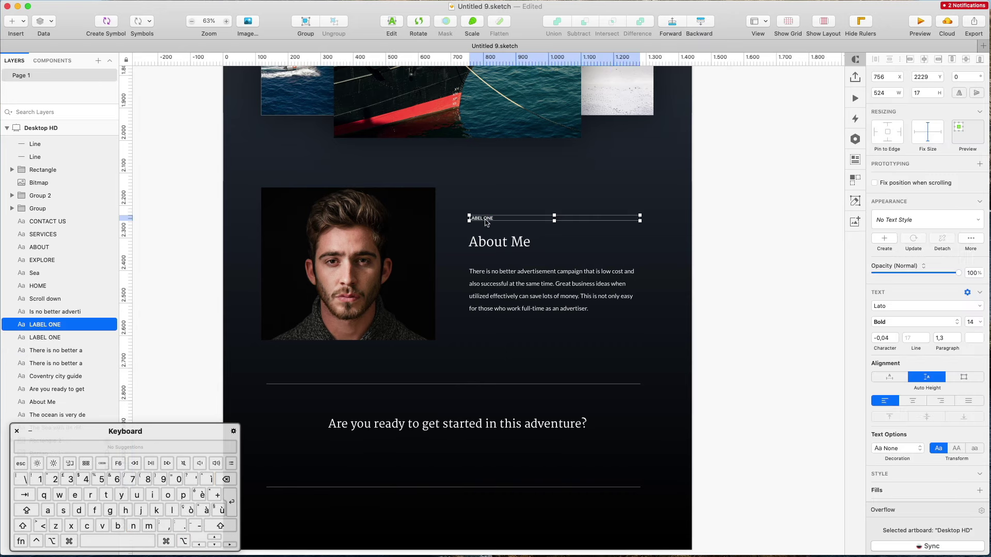
pyautogui.scroll(15, 486, 222)
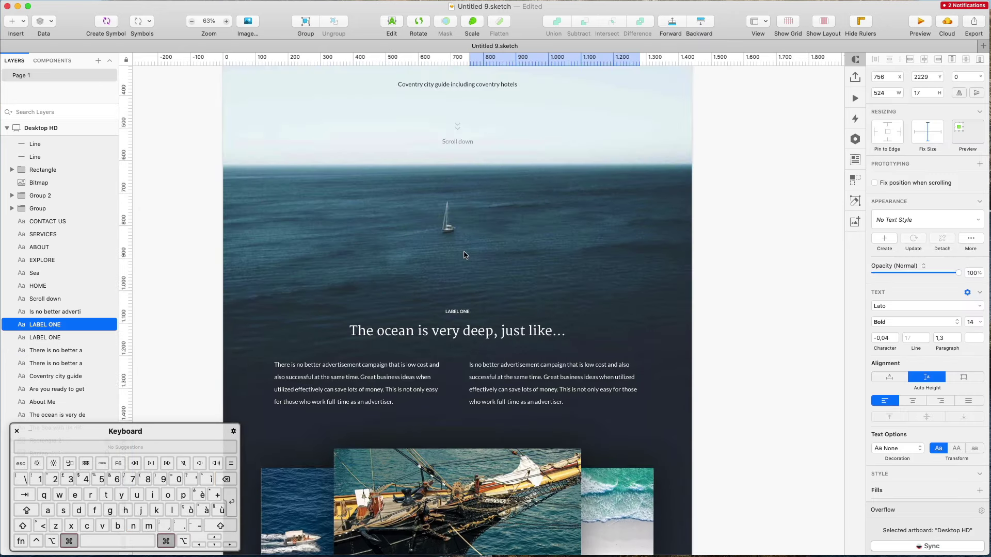
pyautogui.scroll(3, 464, 254)
pyautogui.keyDown('shift'); pyautogui.click(457, 311); pyautogui.keyUp('shift')
pyautogui.scroll(-3, 453, 391)
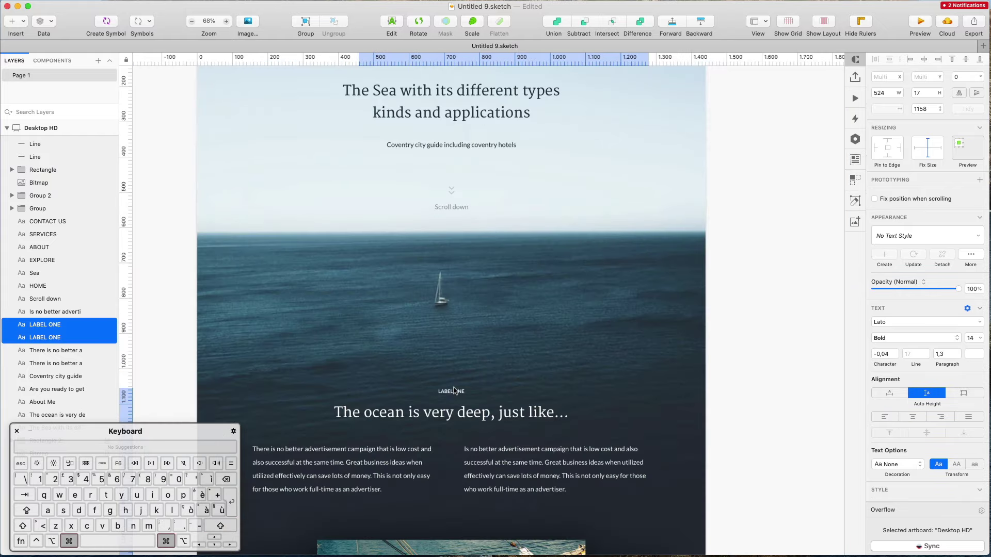
pyautogui.scroll(-2, 699, 317)
pyautogui.scroll(-5, 722, 341)
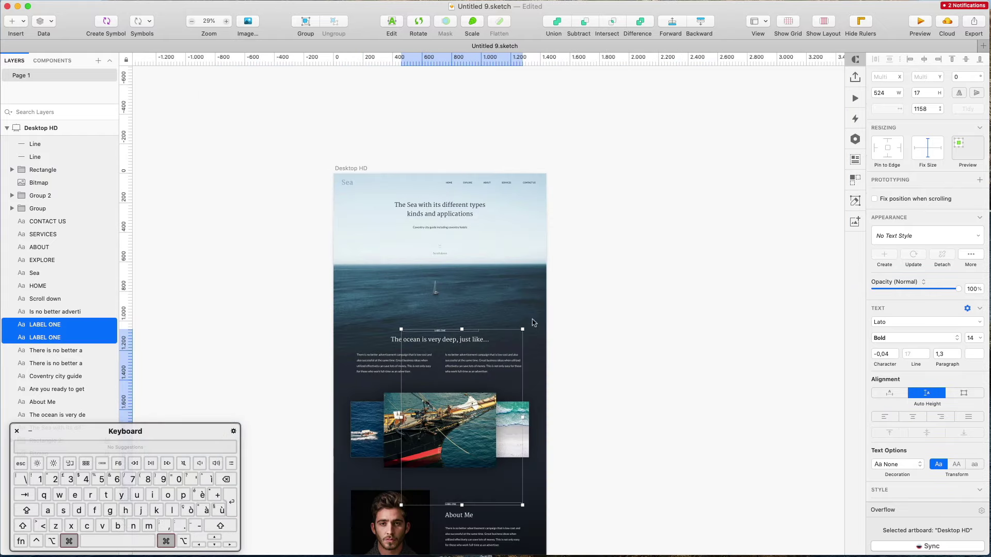
pyautogui.scroll(5, 748, 361)
pyautogui.scroll(1, 766, 373)
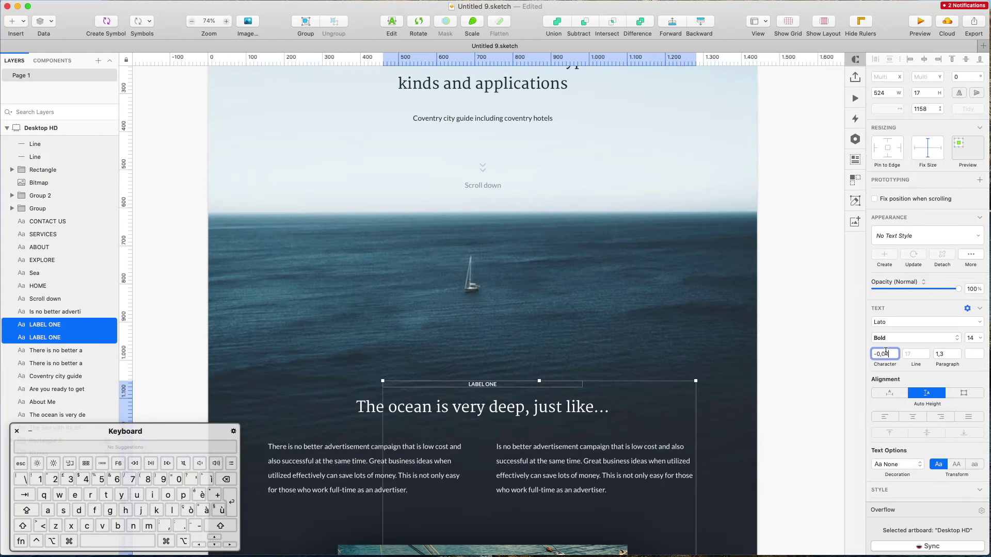
pyautogui.write('0,26')
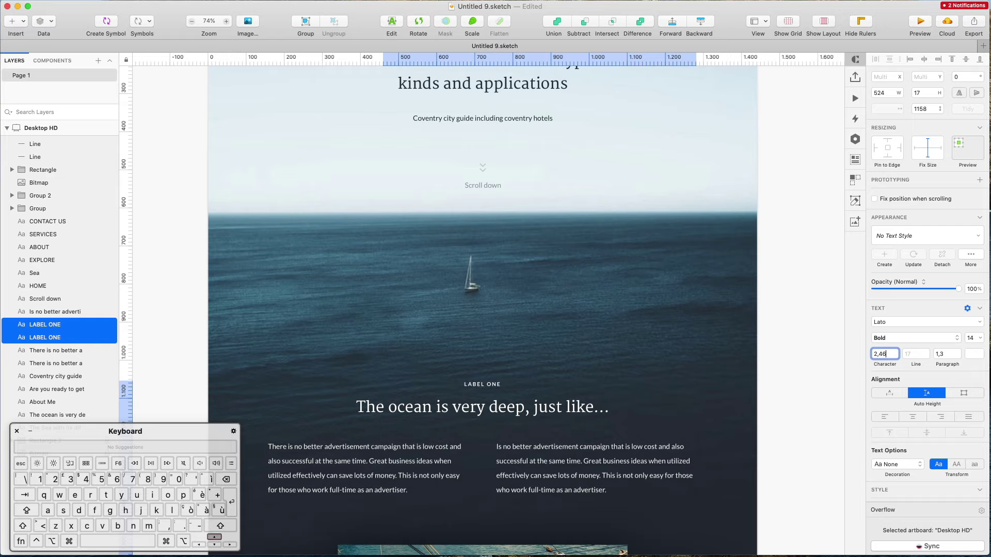
pyautogui.scroll(-15, 561, 374)
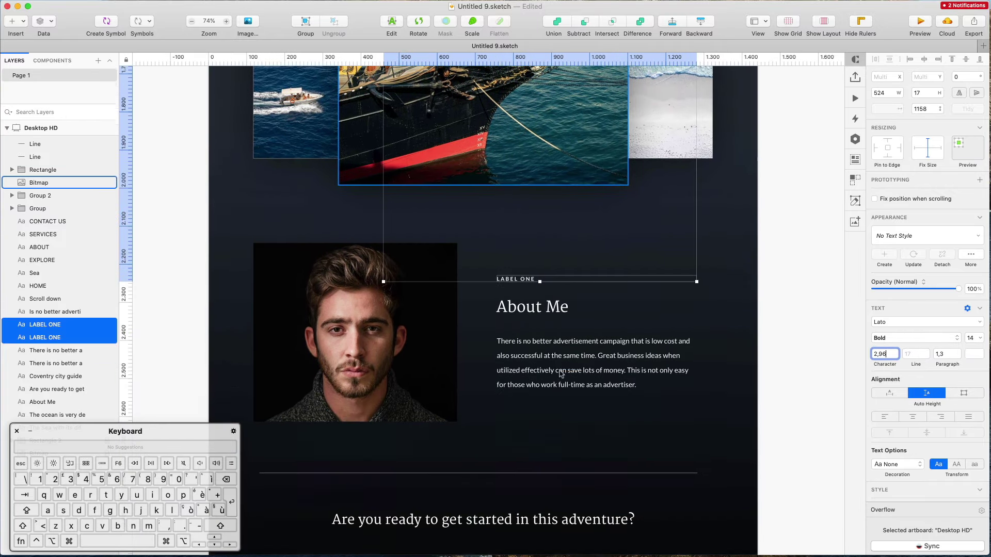
pyautogui.scroll(-1, 562, 373)
pyautogui.click(527, 282)
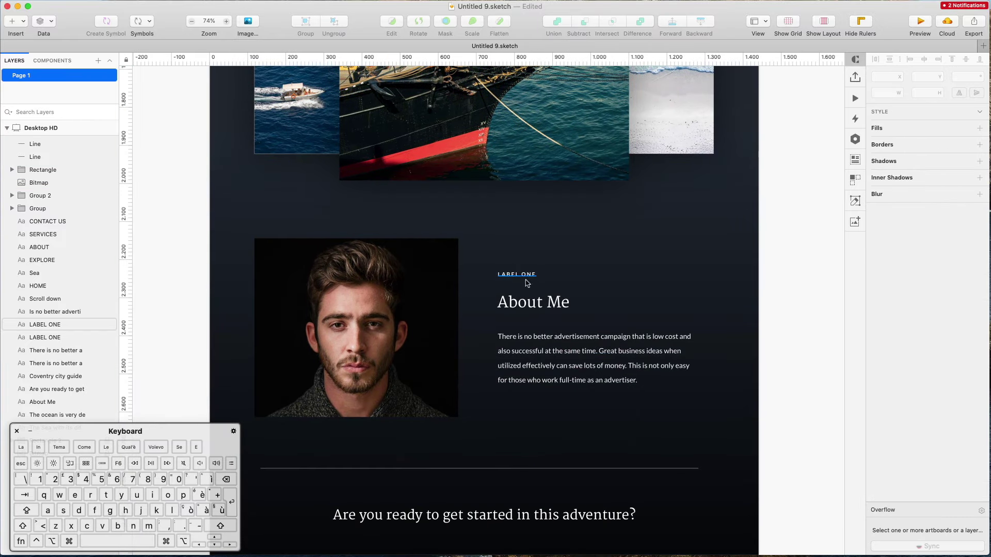
# Step: Change the label above the About Me heading to "LABEL TWO" and set its text box to auto width
pyautogui.click(517, 275)
pyautogui.doubleClick(527, 273)
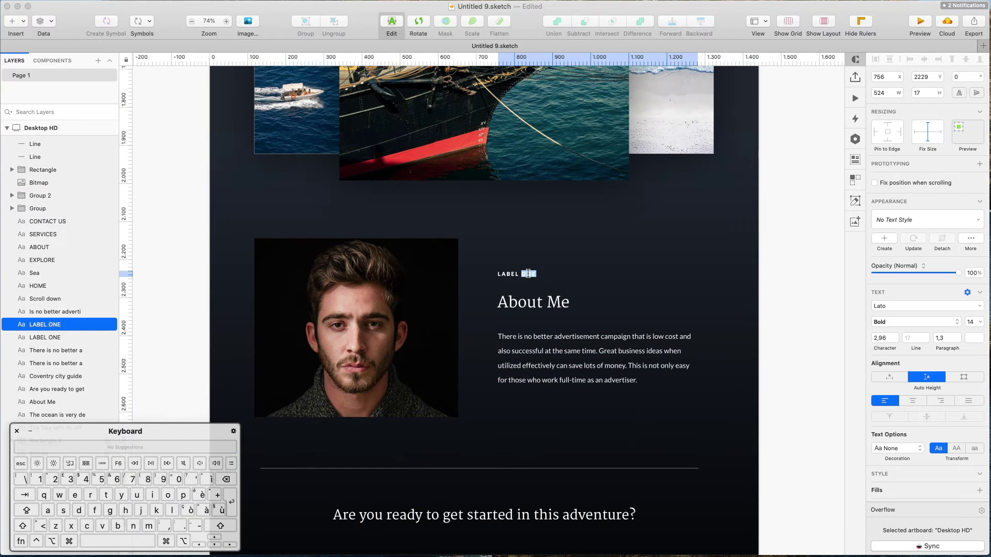
pyautogui.write('Two')
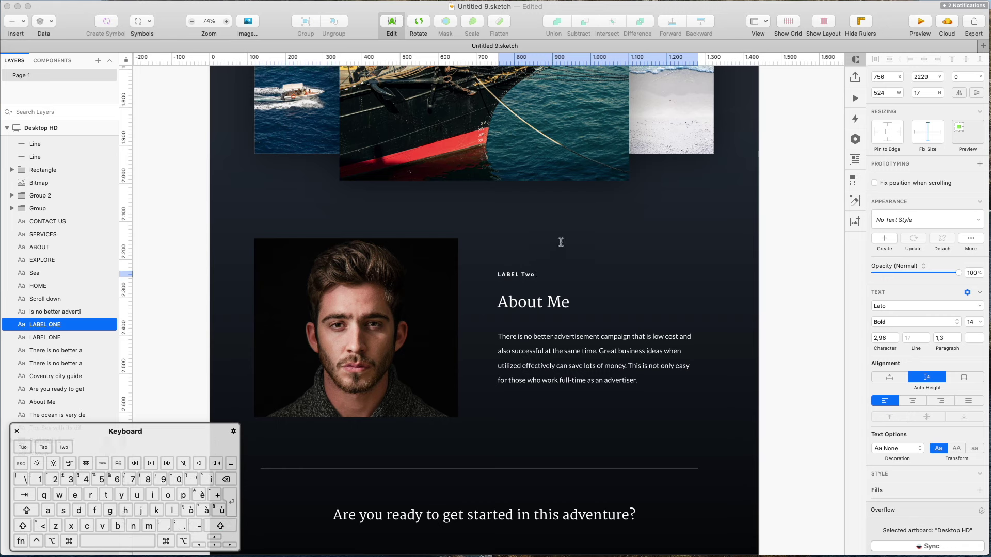
pyautogui.click(562, 246)
pyautogui.click(521, 277)
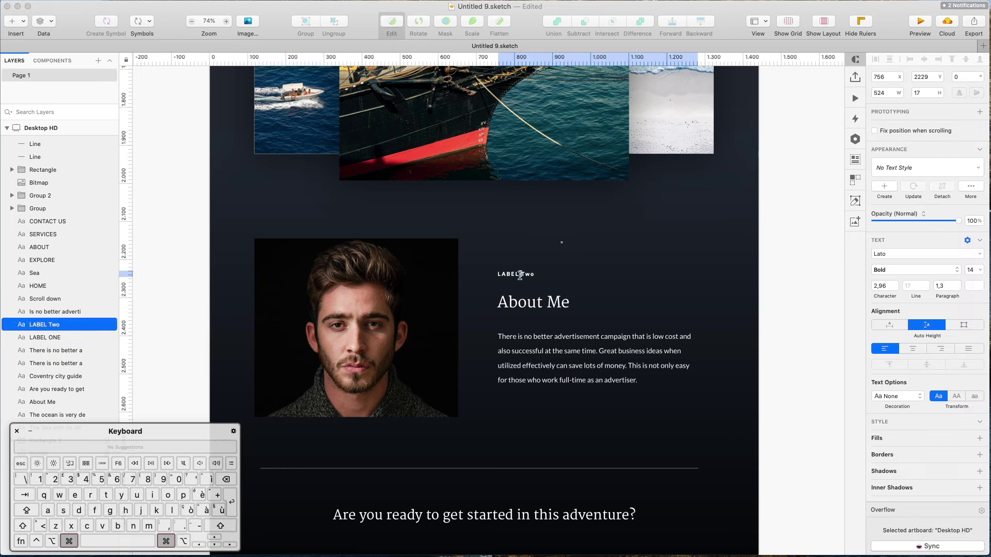
pyautogui.doubleClick(520, 277)
pyautogui.doubleClick(522, 274)
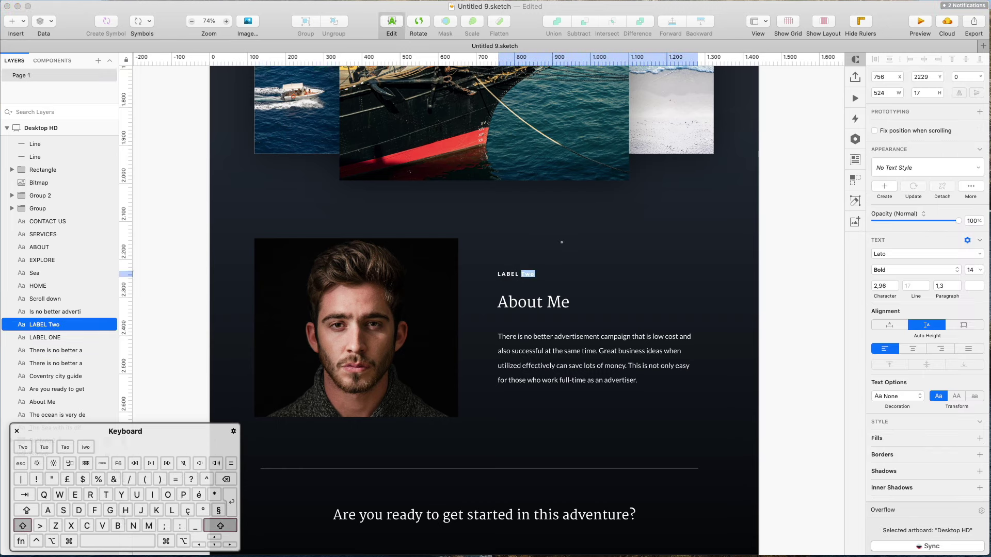
pyautogui.write('TWO')
pyautogui.press('Escape')
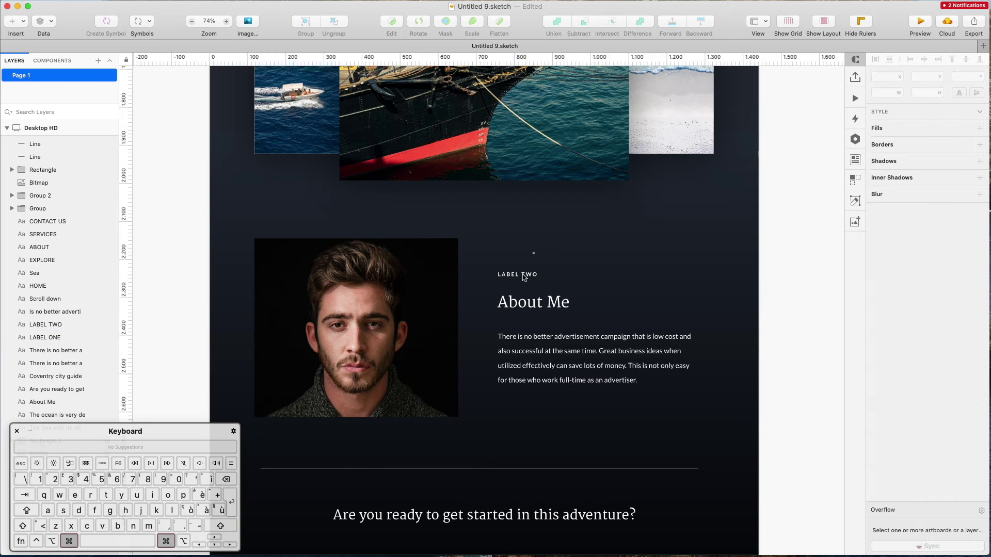
pyautogui.click(899, 377)
pyautogui.scroll(-8, 555, 434)
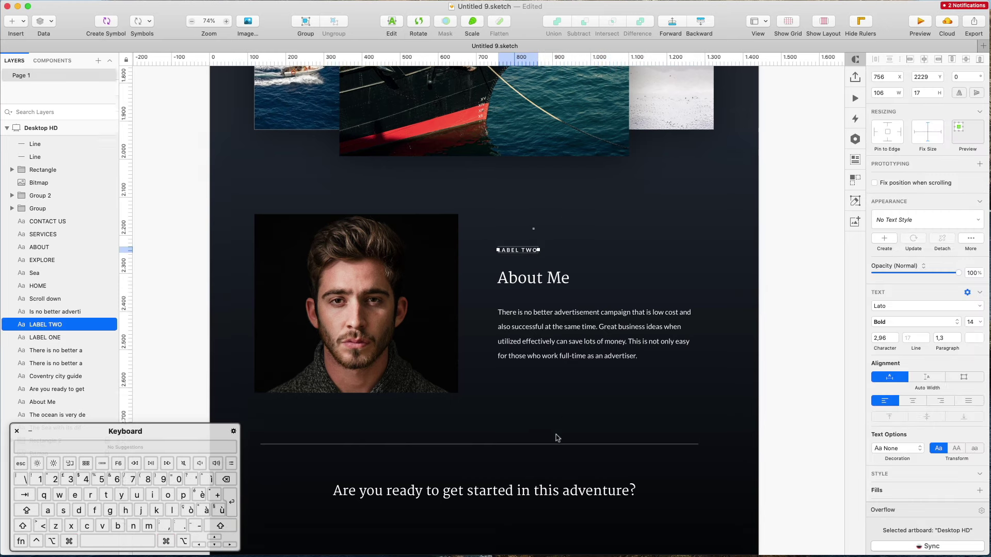
# Step: Copy the LABEL TWO text from the About Me section to below the adventure question, between the divider lines
pyautogui.scroll(3, 554, 435)
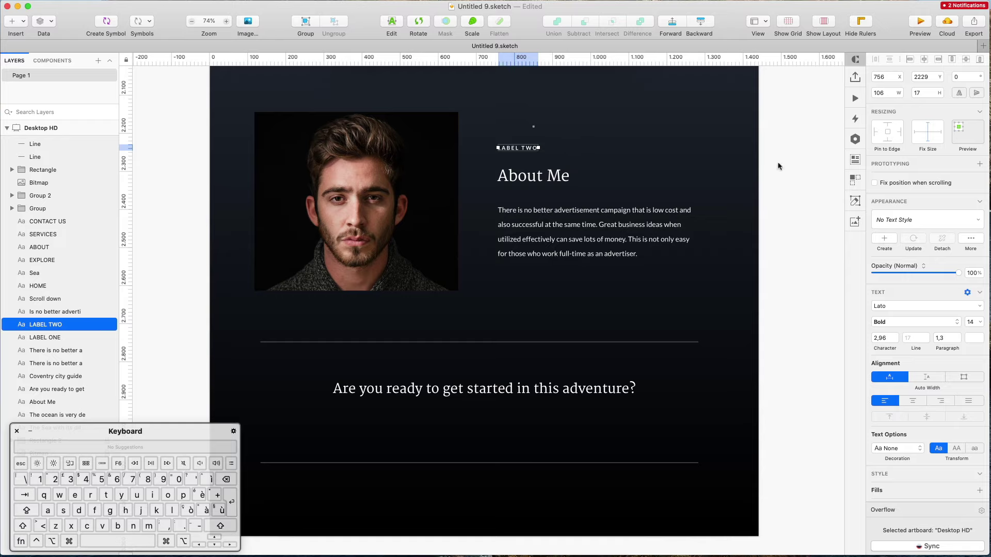
pyautogui.moveTo(515, 151); pyautogui.dragTo(474, 435)
pyautogui.doubleClick(471, 431)
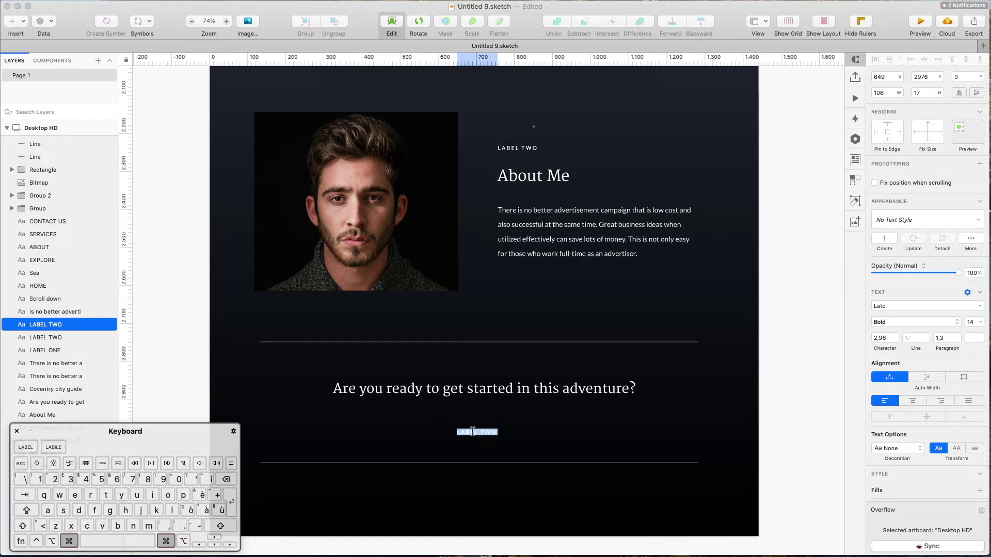
pyautogui.scroll(5, 472, 429)
pyautogui.click(587, 409)
# Step: Draw a rectangle about 206 × 81 around the copied label
pyautogui.scroll(-1, 585, 409)
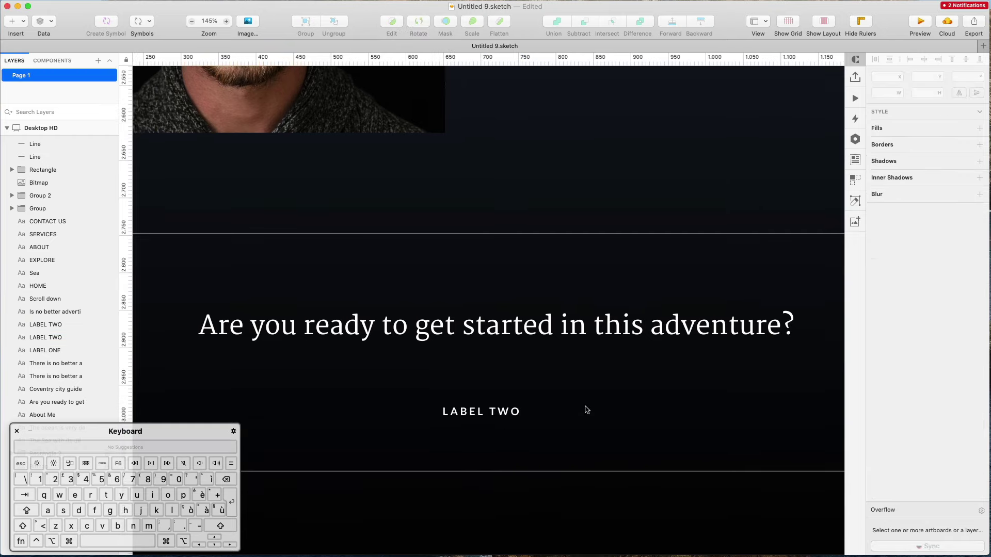
pyautogui.press('r')
pyautogui.moveTo(405, 378); pyautogui.dragTo(559, 439)
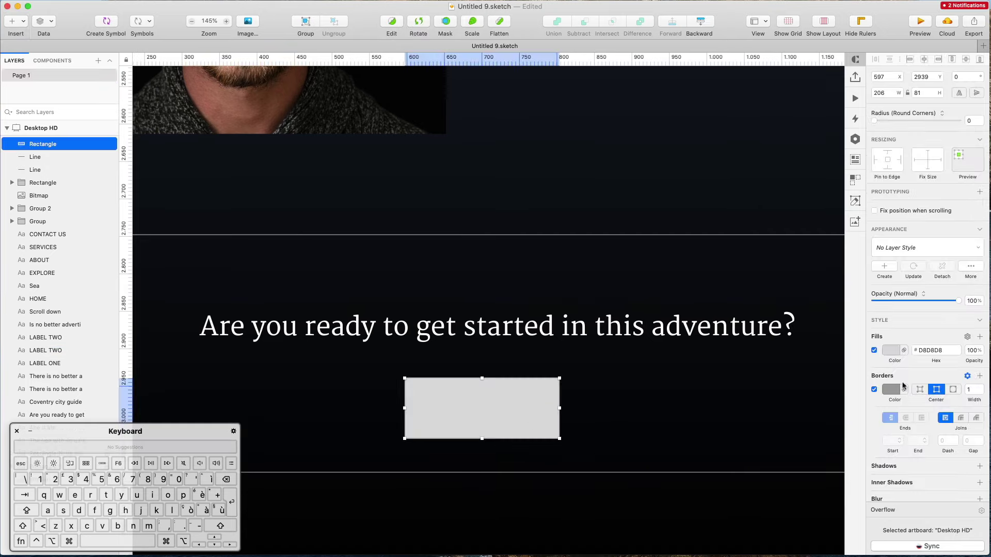
# Step: Turn off the rectangle's border and set its fill to white, FFFFFF
pyautogui.click(873, 390)
pyautogui.click(888, 348)
pyautogui.moveTo(888, 407); pyautogui.dragTo(717, 269)
pyautogui.click(540, 370)
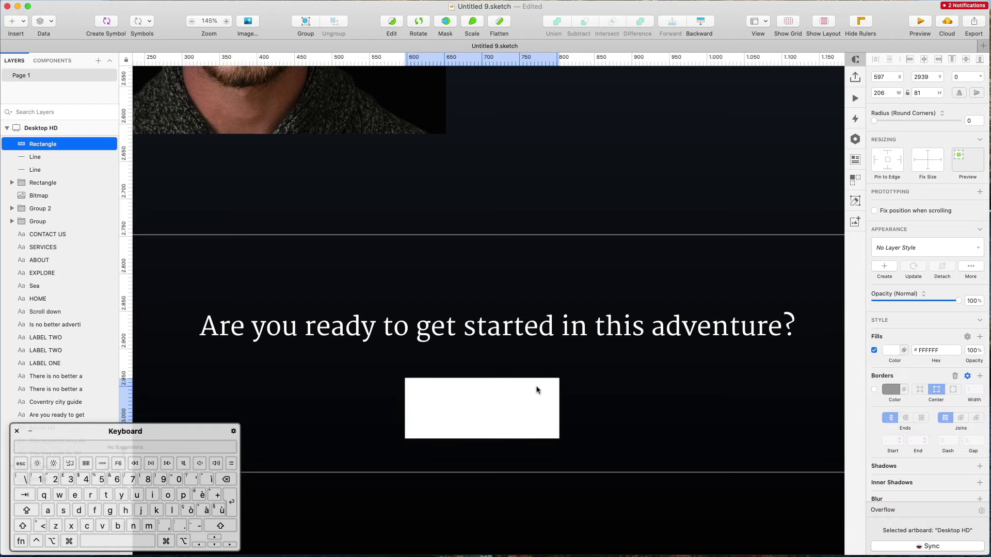
# Step: Make the rectangle a white outline with no fill and a border width of 2
pyautogui.click(890, 391)
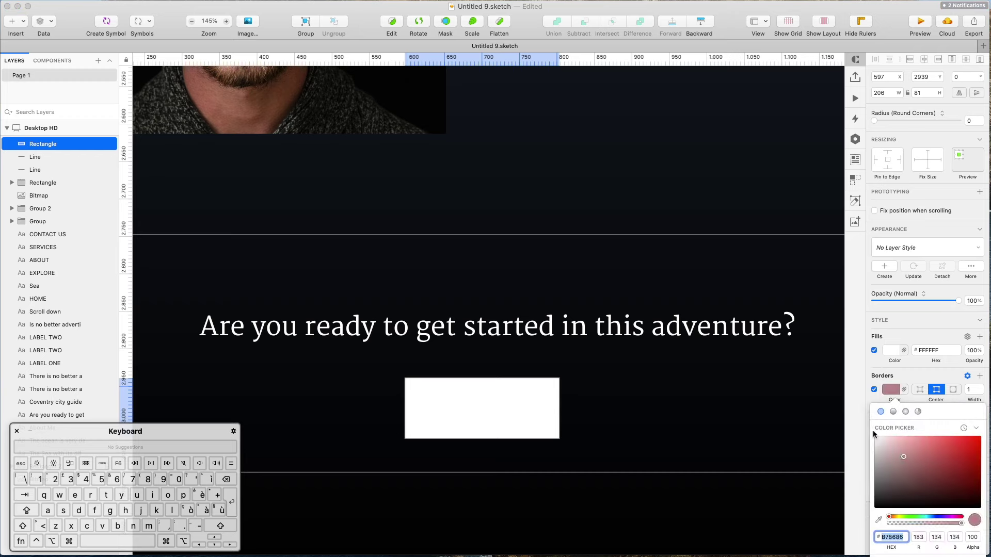
pyautogui.click(872, 350)
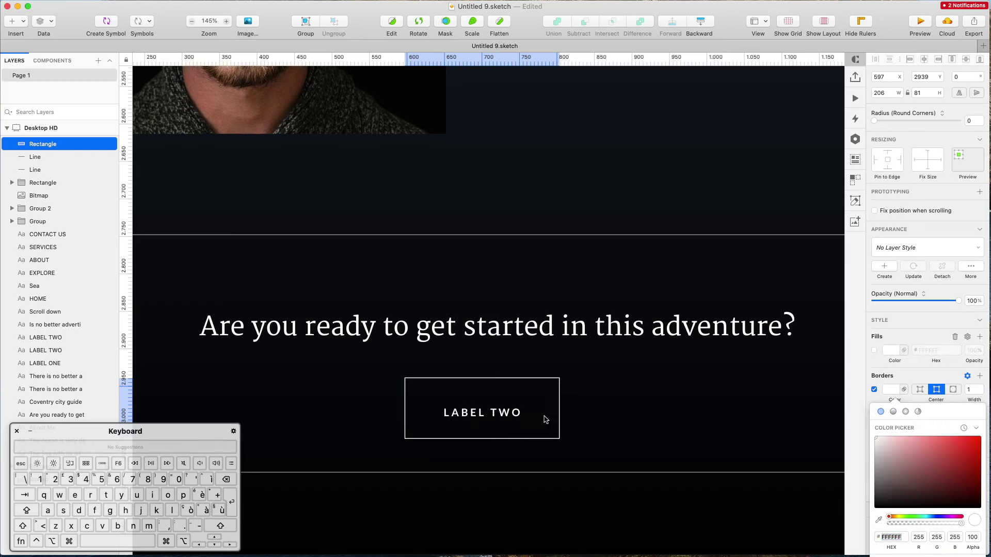
pyautogui.click(524, 390)
pyautogui.click(534, 379)
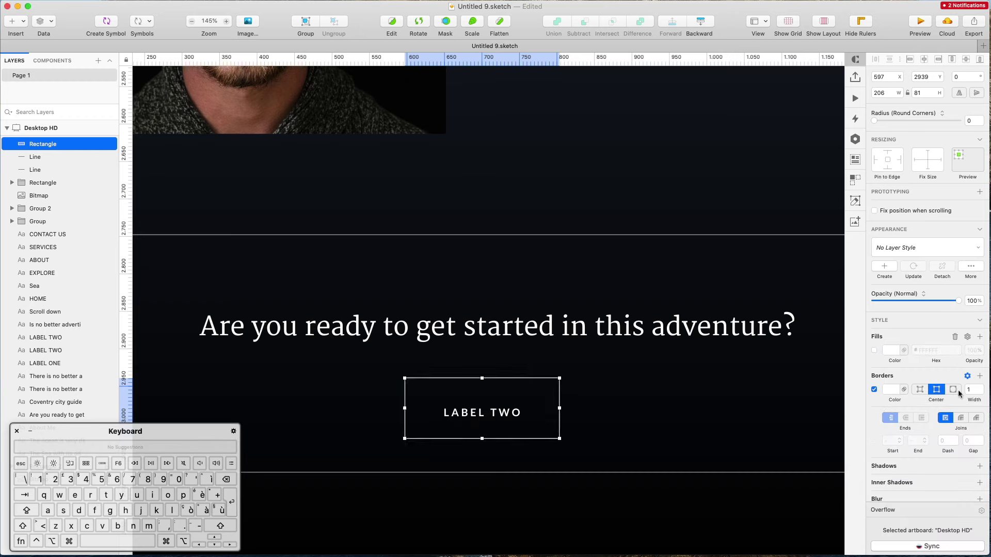
pyautogui.press('Up')
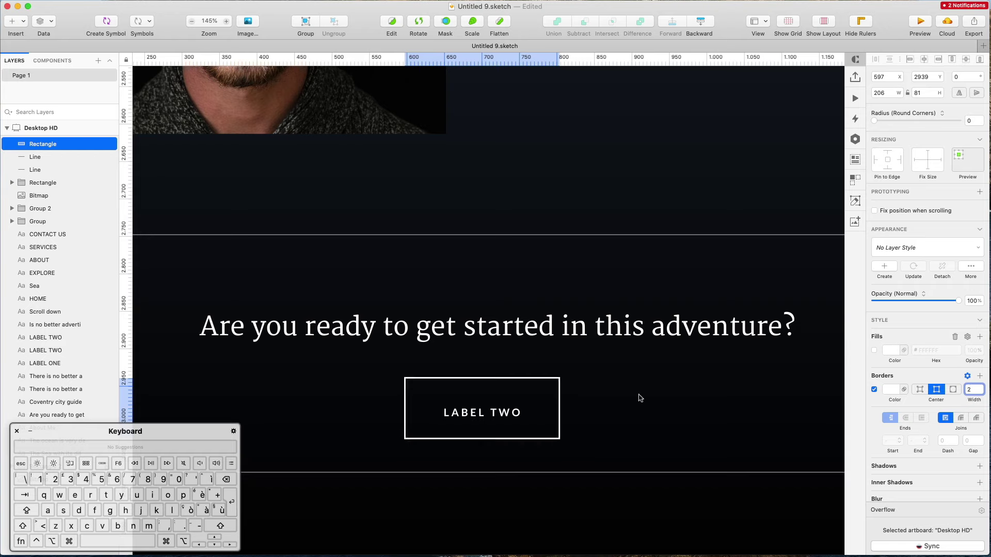
# Step: Reduce the outline's height to 73 from its upper edge and nudge the label inside it up to Y 2974
pyautogui.click(513, 388)
pyautogui.click(508, 378)
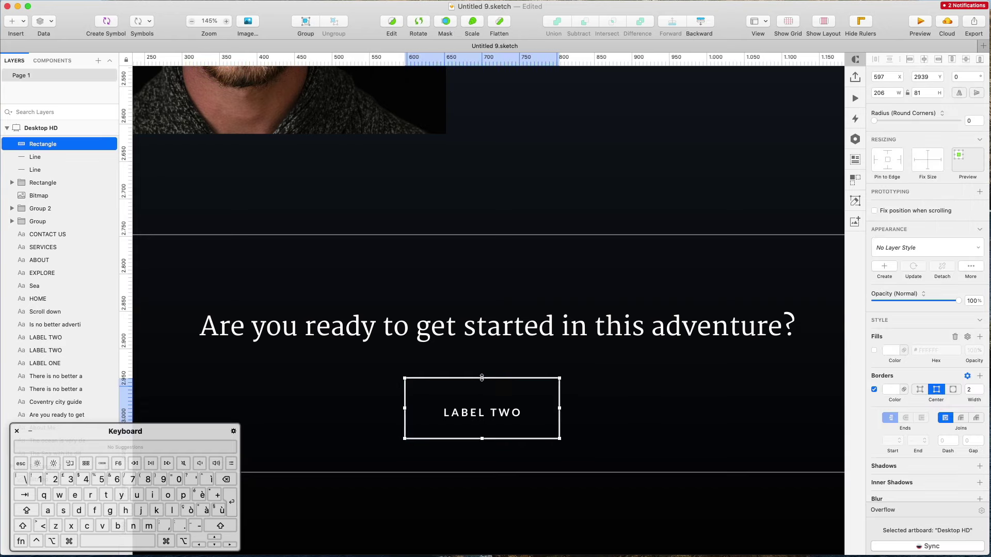
pyautogui.moveTo(481, 378); pyautogui.dragTo(481, 382)
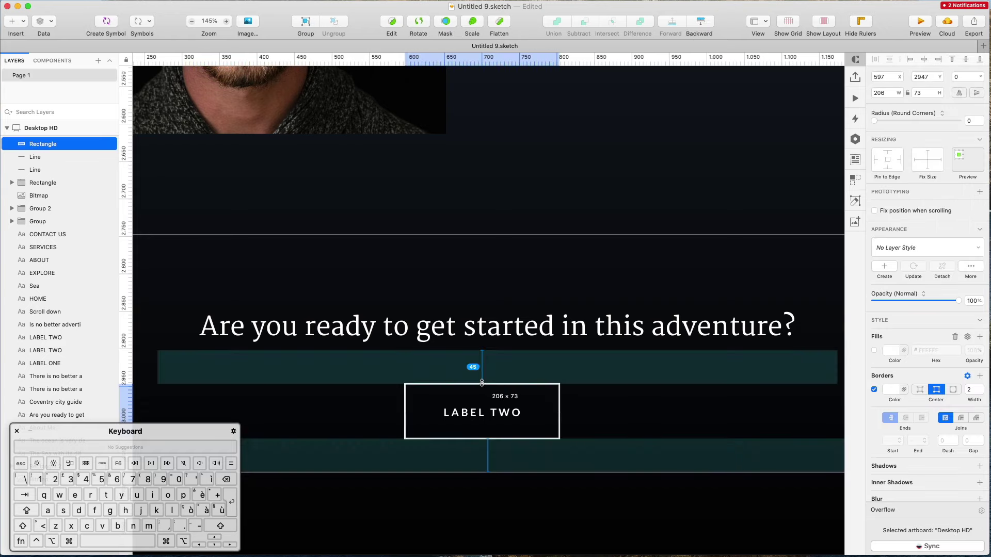
pyautogui.click(474, 415)
pyautogui.press('Up')
pyautogui.press('Up')
pyautogui.press('Up')
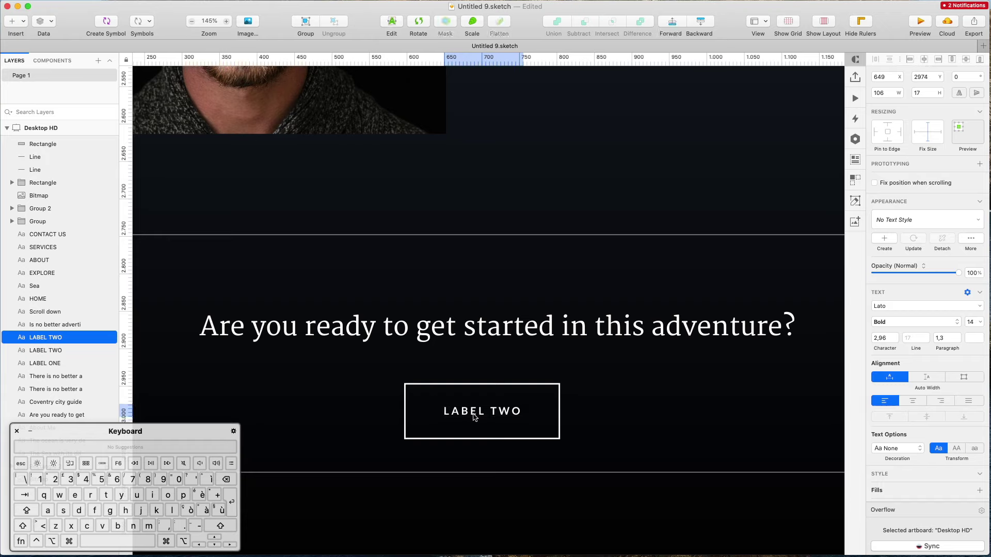
# Step: Replace the label text inside the outline with "GET STARTED"
pyautogui.doubleClick(473, 414)
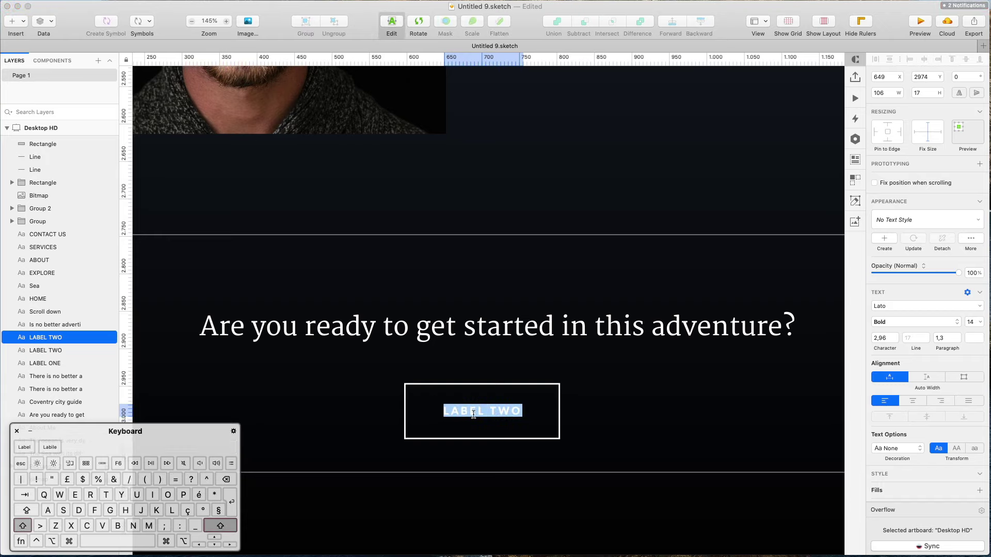
pyautogui.write('Get')
pyautogui.press('BackSpace')
pyautogui.press('BackSpace')
pyautogui.press('BackSpace')
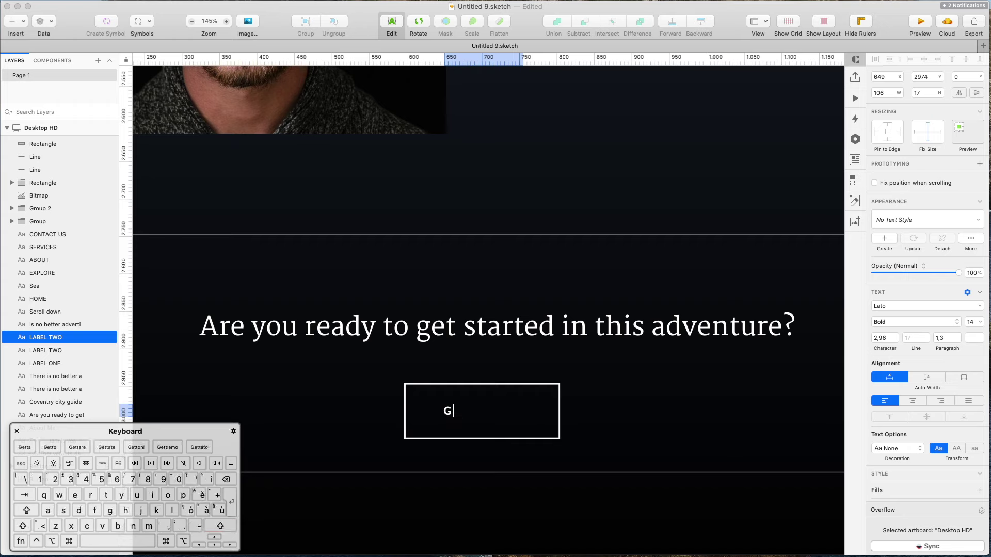
pyautogui.write('ET STARTED')
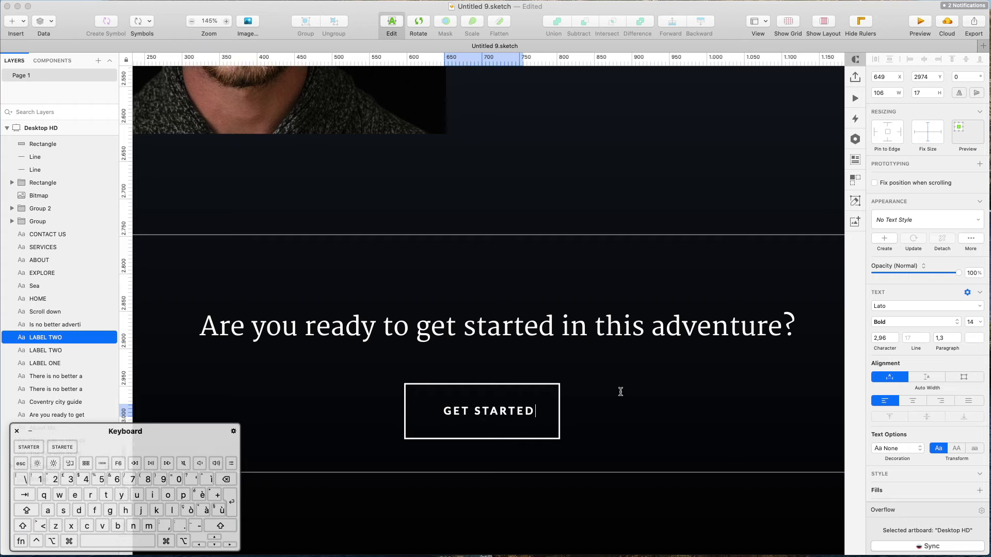
# Step: Align the GET STARTED text and the outline on their horizontal centres
pyautogui.click(658, 388)
pyautogui.keyDown('shift'); pyautogui.click(486, 415); pyautogui.keyUp('shift')
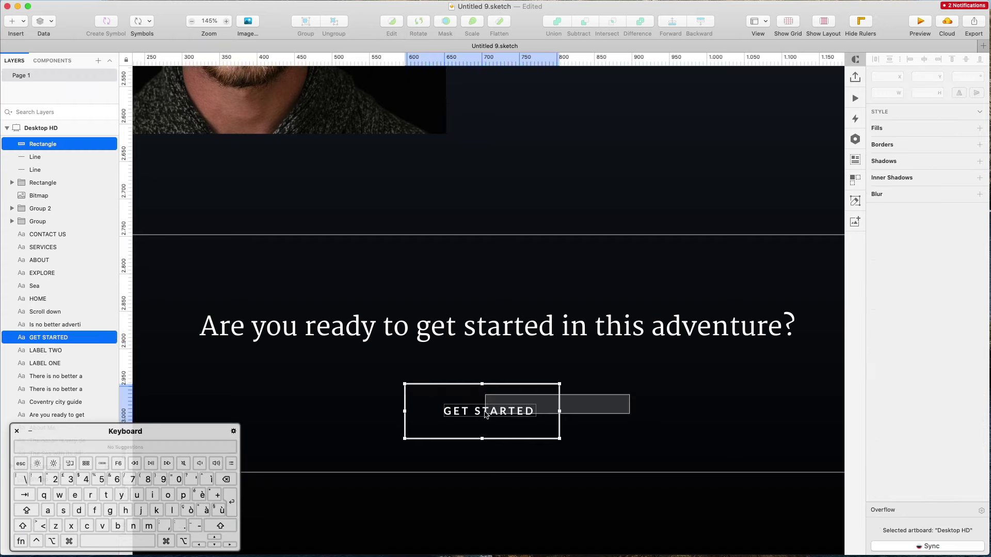
pyautogui.click(923, 60)
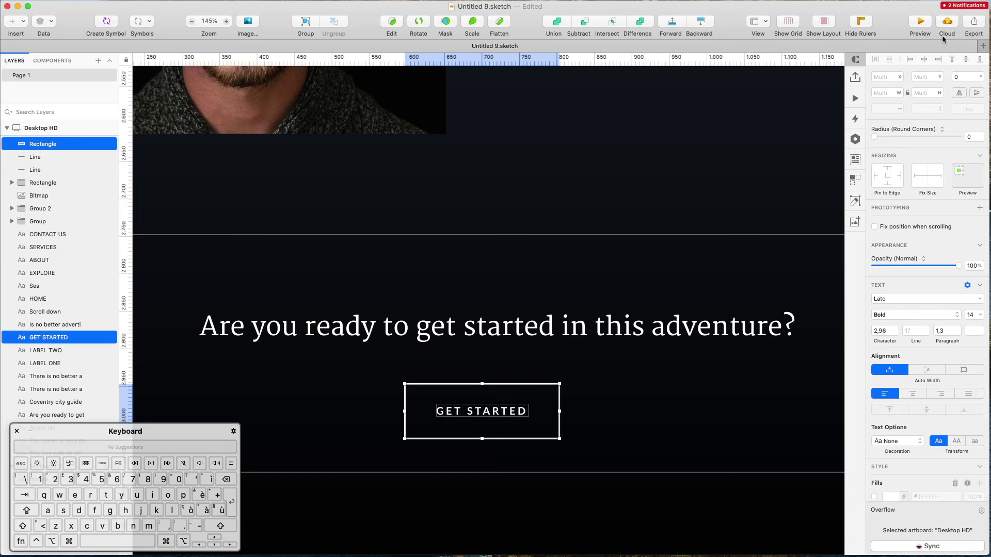
pyautogui.click(633, 408)
# Step: Set the GET STARTED text to size 16, centred alignment and the Black weight
pyautogui.scroll(-3, 633, 408)
pyautogui.scroll(-3, 633, 409)
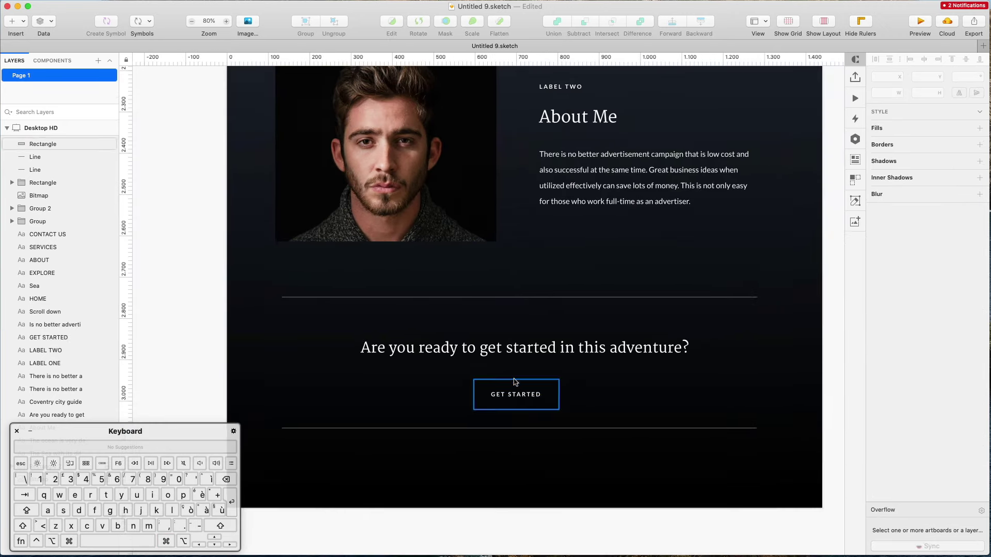
pyautogui.click(517, 395)
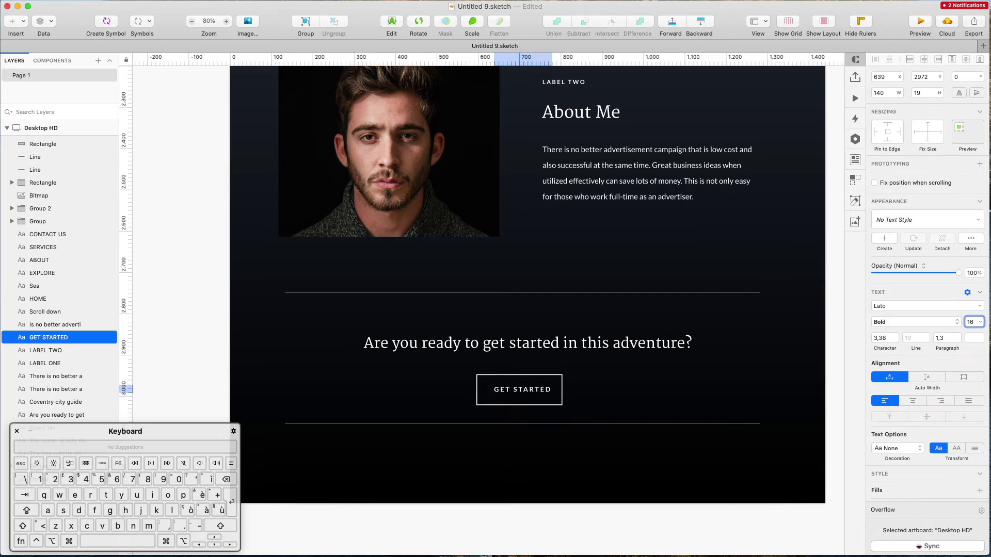
pyautogui.click(912, 401)
pyautogui.press('Left')
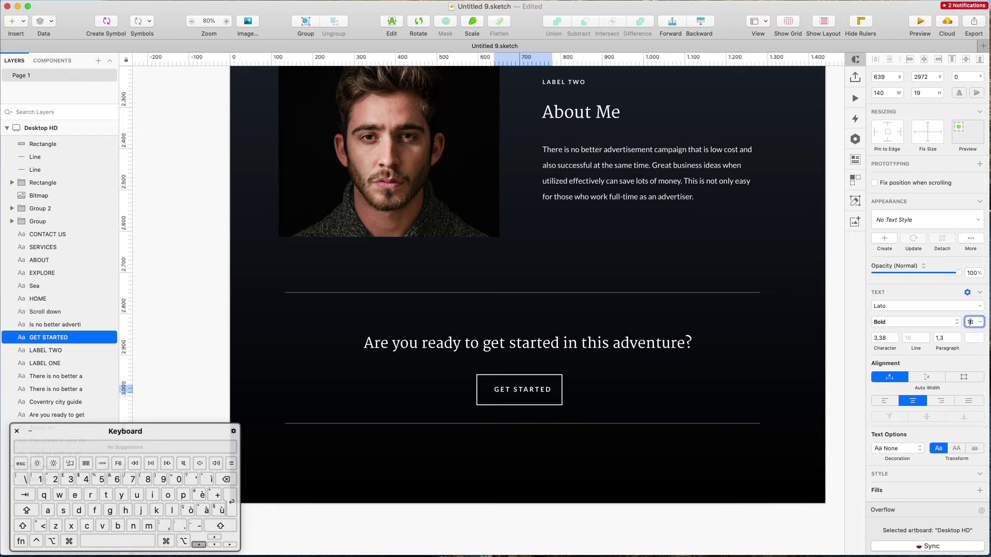
pyautogui.click(896, 323)
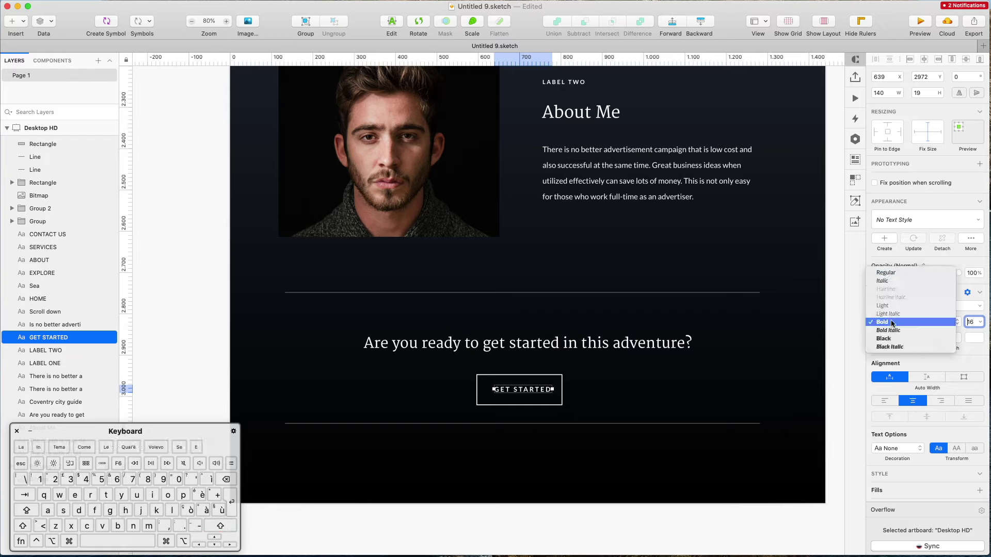
pyautogui.click(893, 339)
pyautogui.click(574, 394)
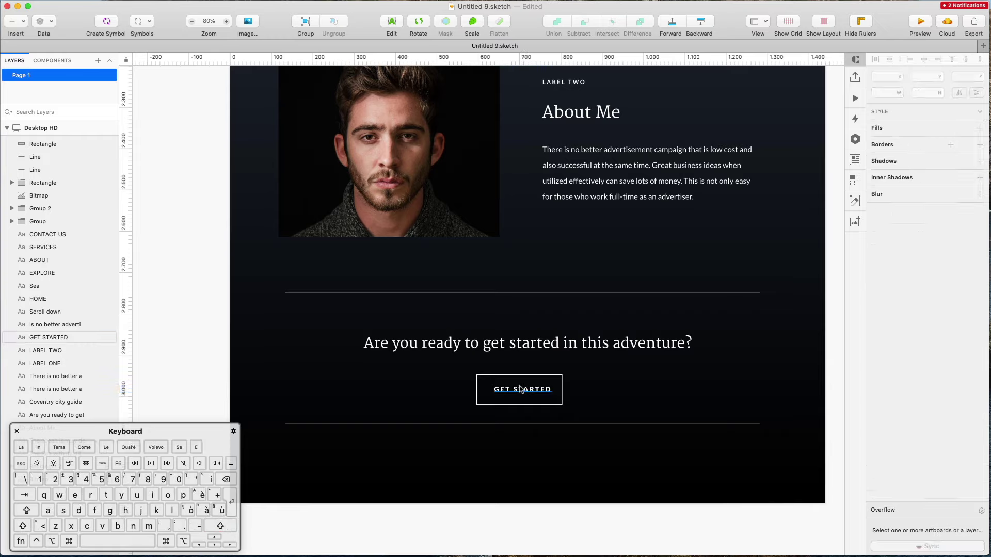
# Step: Centre the enlarged GET STARTED text within its outline again and nudge both to the left
pyautogui.moveTo(522, 391); pyautogui.dragTo(517, 391)
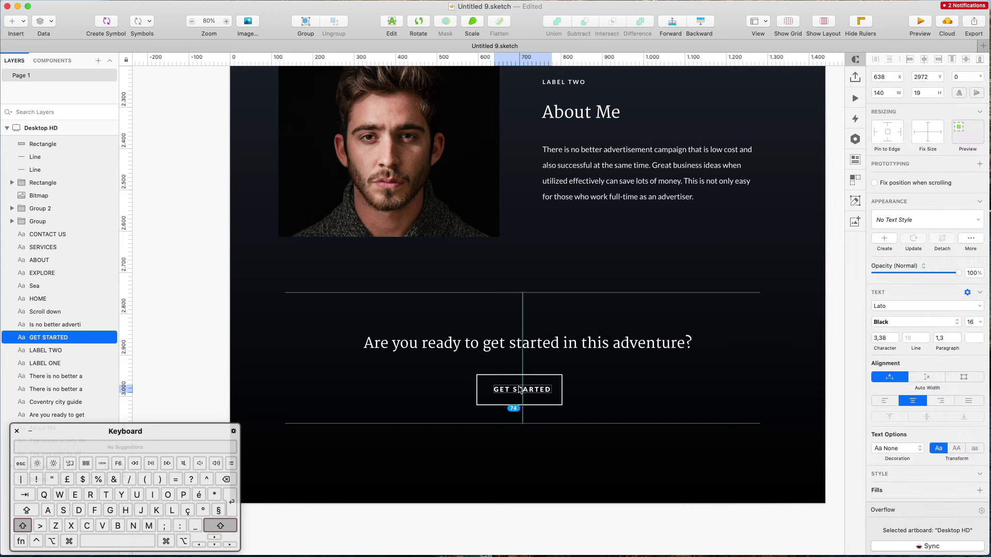
pyautogui.keyDown('shift'); pyautogui.click(561, 383); pyautogui.keyUp('shift')
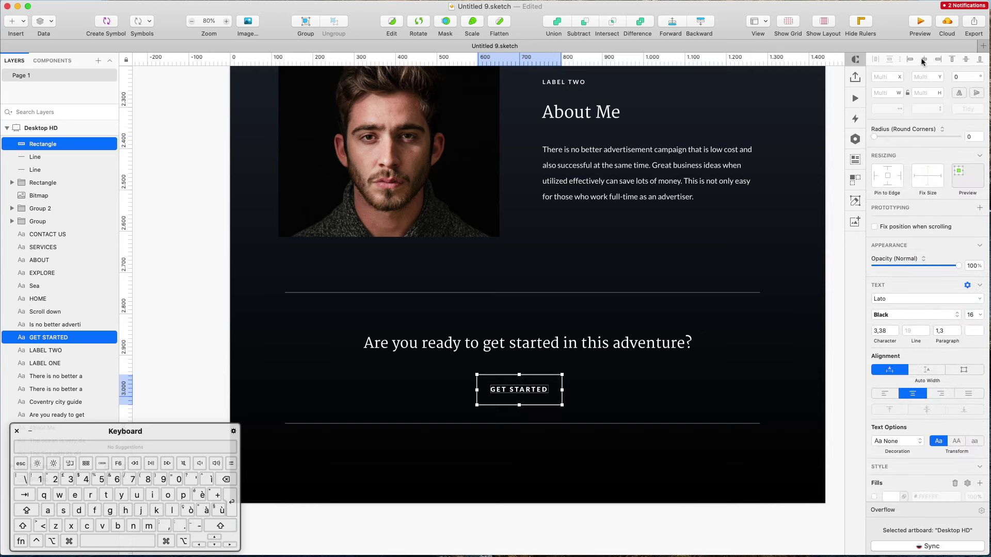
pyautogui.hotkey('shift', 'Left')
# Step: Group the outline with its text and centre the button horizontally on the artboard
pyautogui.press('super+g')
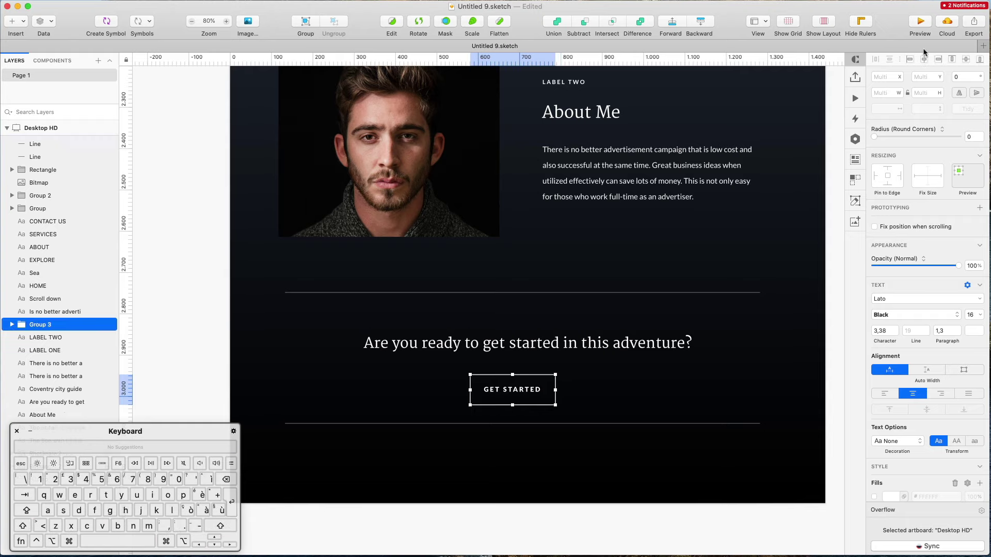
pyautogui.click(924, 59)
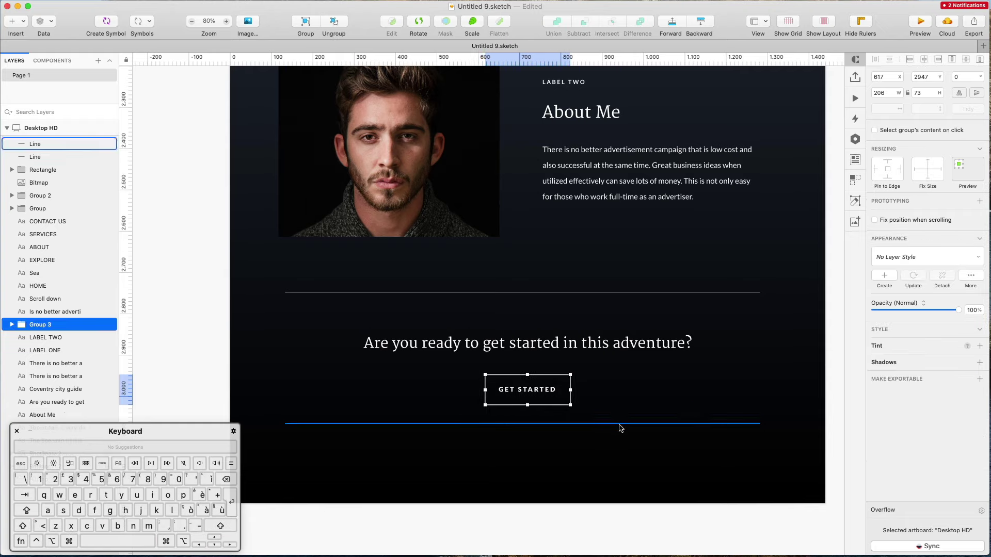
# Step: Move the lower divider line farther down and shift the GET STARTED button down to Y 2952
pyautogui.moveTo(620, 428); pyautogui.dragTo(615, 451)
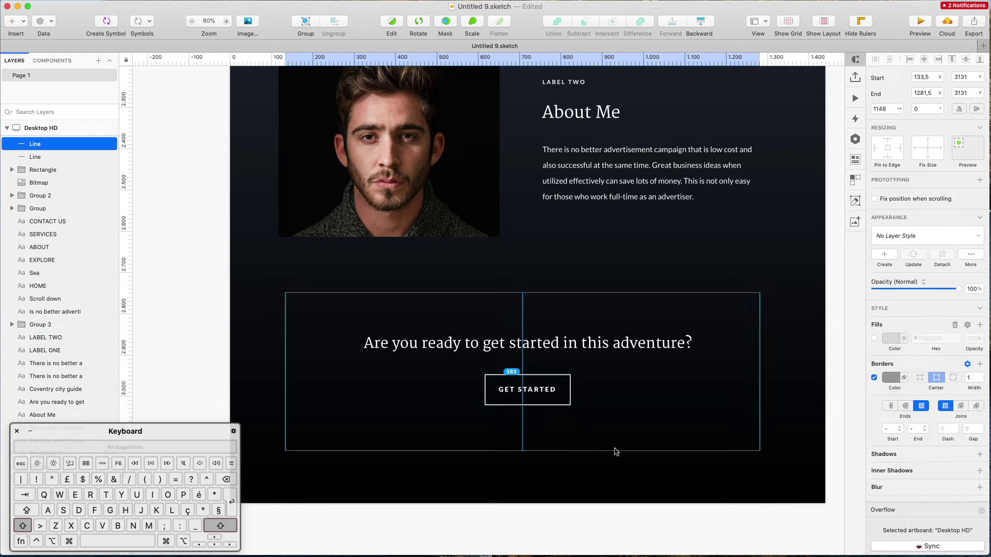
pyautogui.click(554, 392)
pyautogui.moveTo(554, 392); pyautogui.dragTo(556, 395)
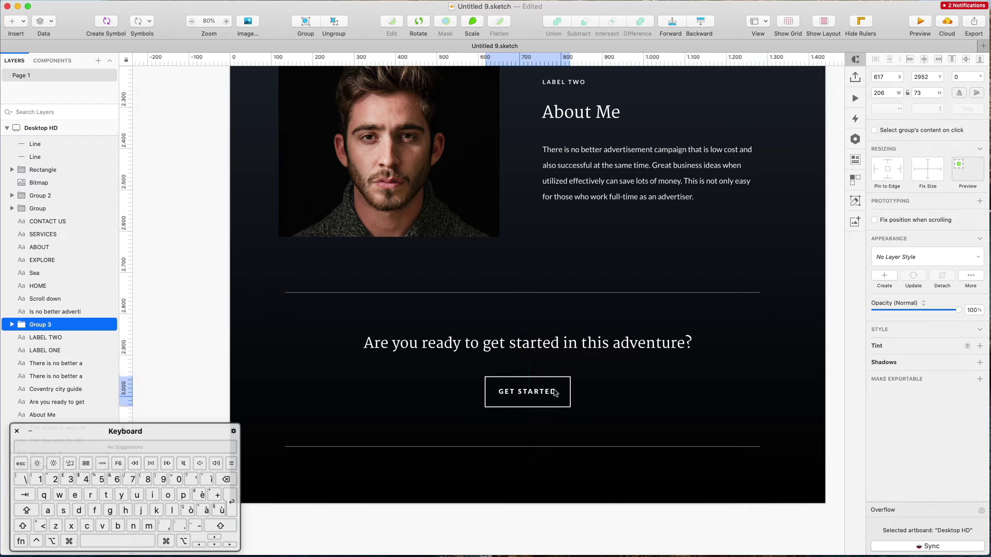
pyautogui.moveTo(573, 158); pyautogui.dragTo(616, 400)
pyautogui.doubleClick(617, 400)
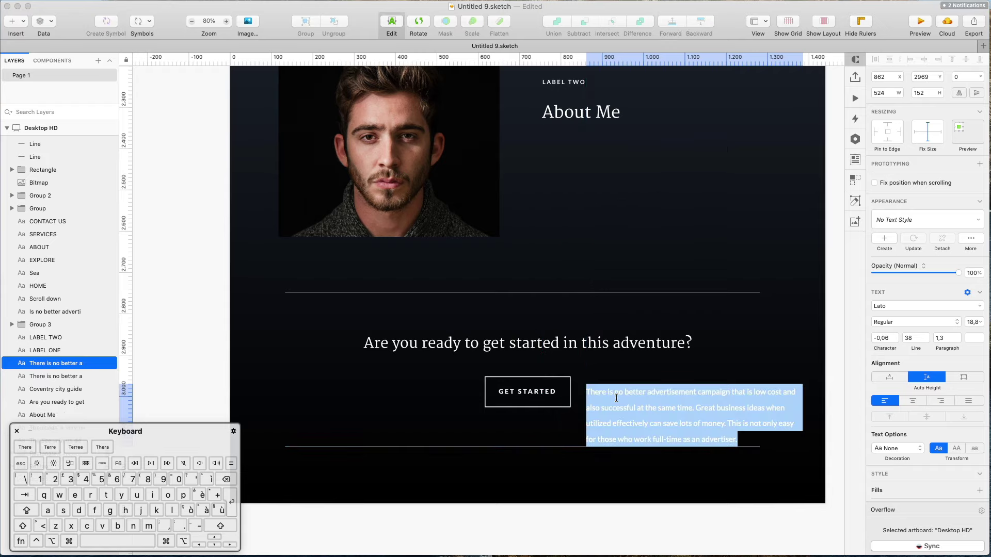
pyautogui.click(661, 218)
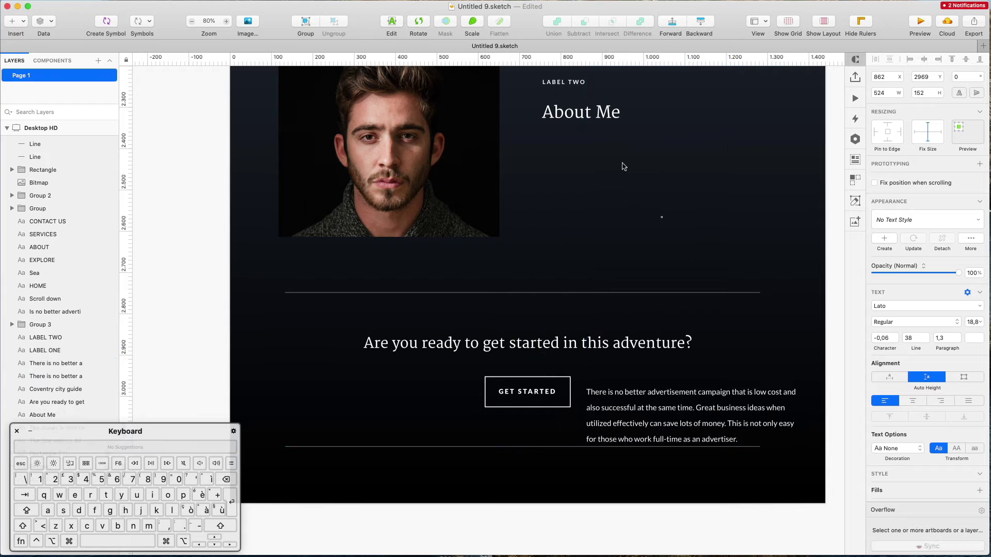
pyautogui.press('super+z')
# Step: Copy the About Me paragraph to just right of the GET STARTED button and replace its text with "or"
pyautogui.click(604, 182)
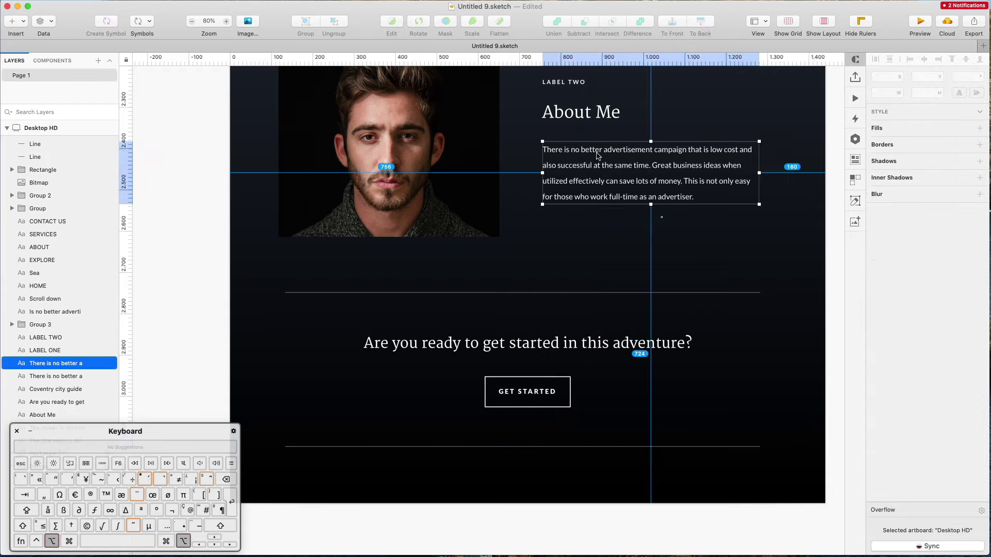
pyautogui.moveTo(603, 182); pyautogui.dragTo(640, 422)
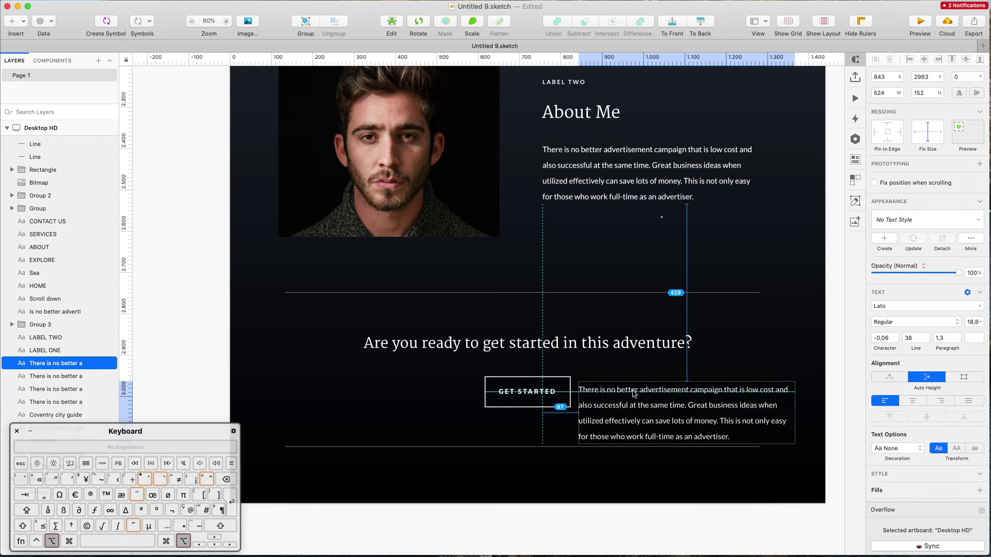
pyautogui.doubleClick(649, 398)
pyautogui.write('or Ca')
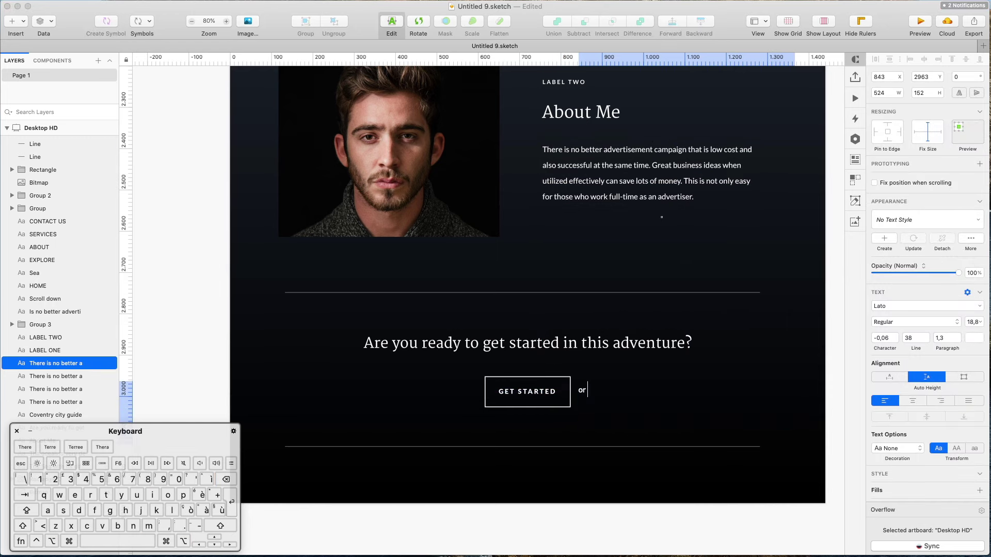
pyautogui.press('BackSpace')
pyautogui.press('BackSpace')
pyautogui.press('BackSpace')
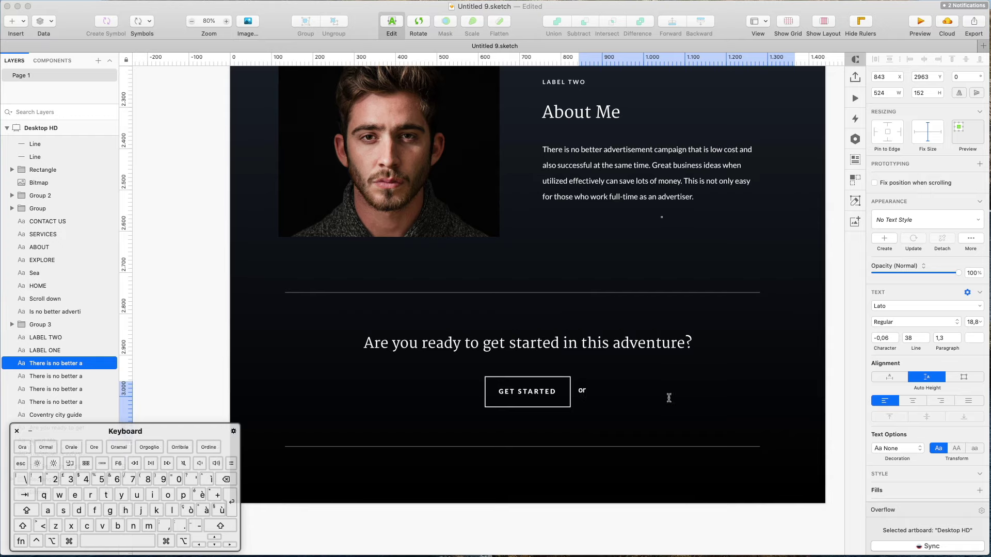
pyautogui.click(639, 427)
pyautogui.click(580, 390)
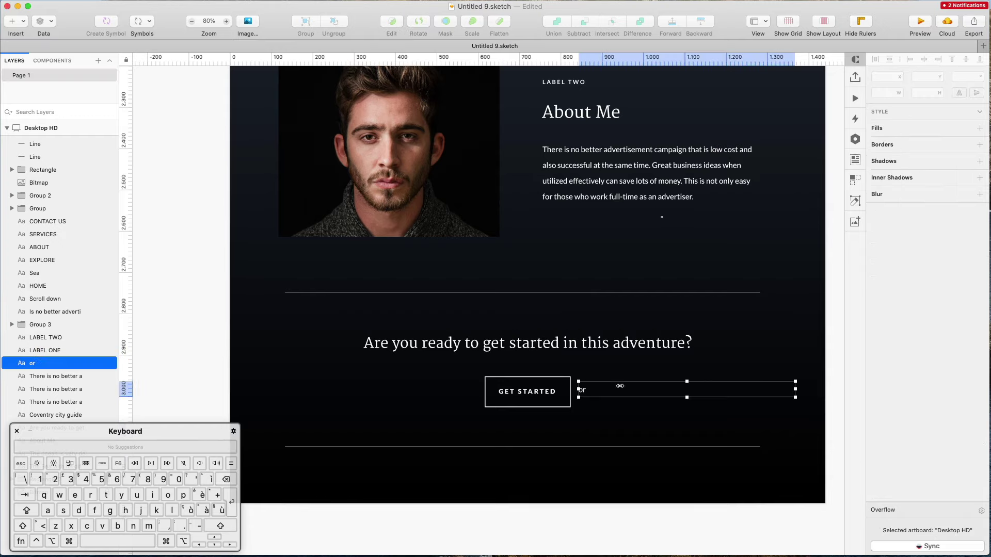
# Step: Set the "or" text beside the GET STARTED button to auto width
pyautogui.click(889, 378)
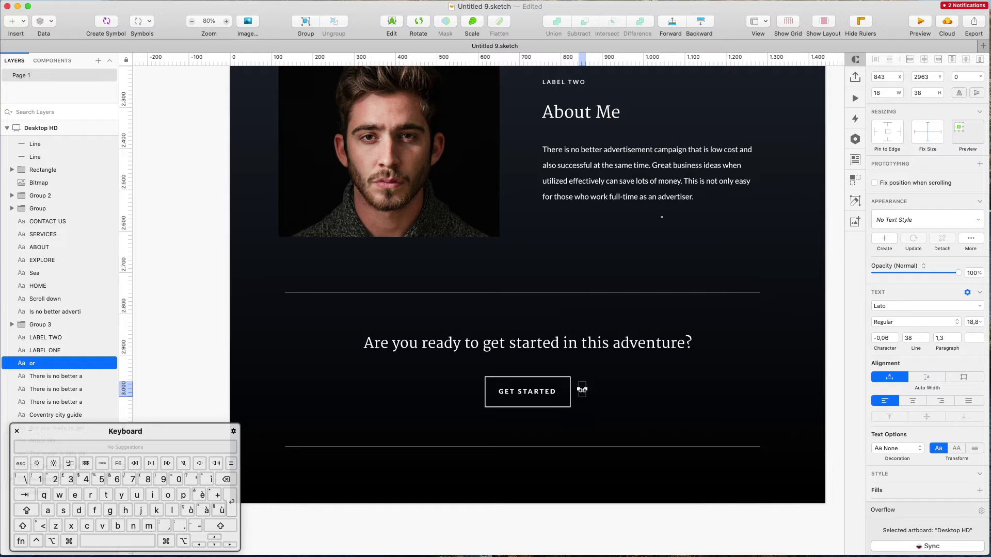
# Step: Place a copy of the "or" text to its right at X 900 and change its wording to "Contact Sales Team"
pyautogui.press('alt')
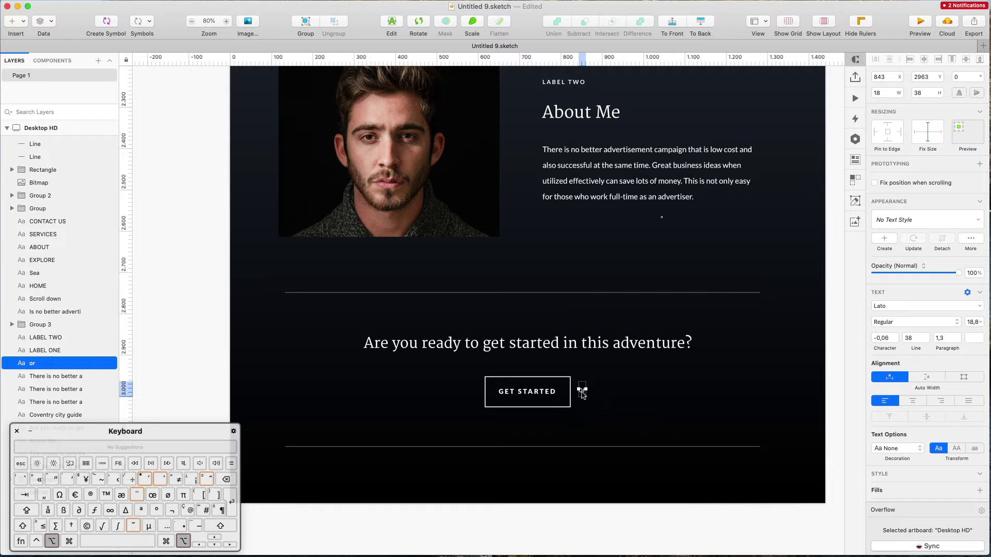
pyautogui.moveTo(581, 392); pyautogui.dragTo(605, 391)
pyautogui.doubleClick(605, 391)
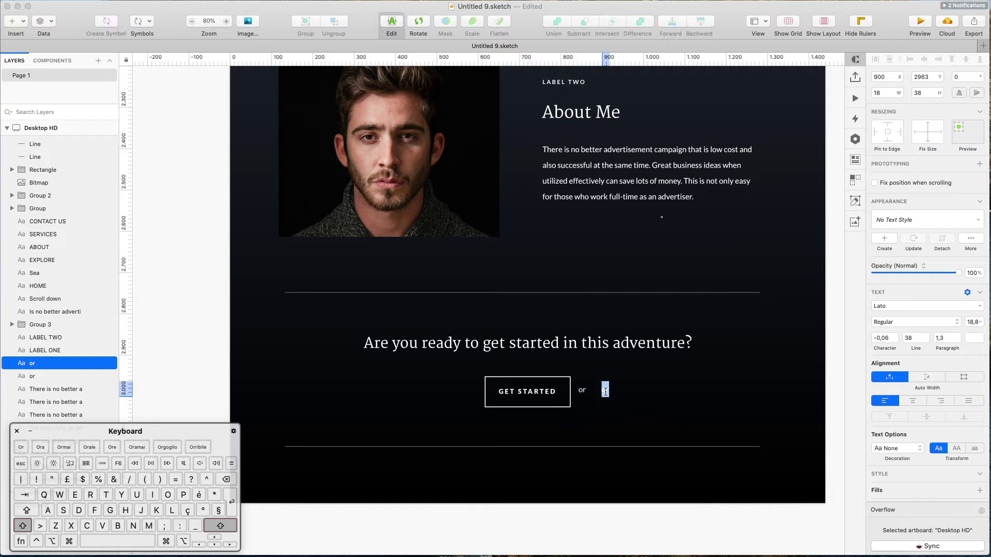
pyautogui.write('Contact S')
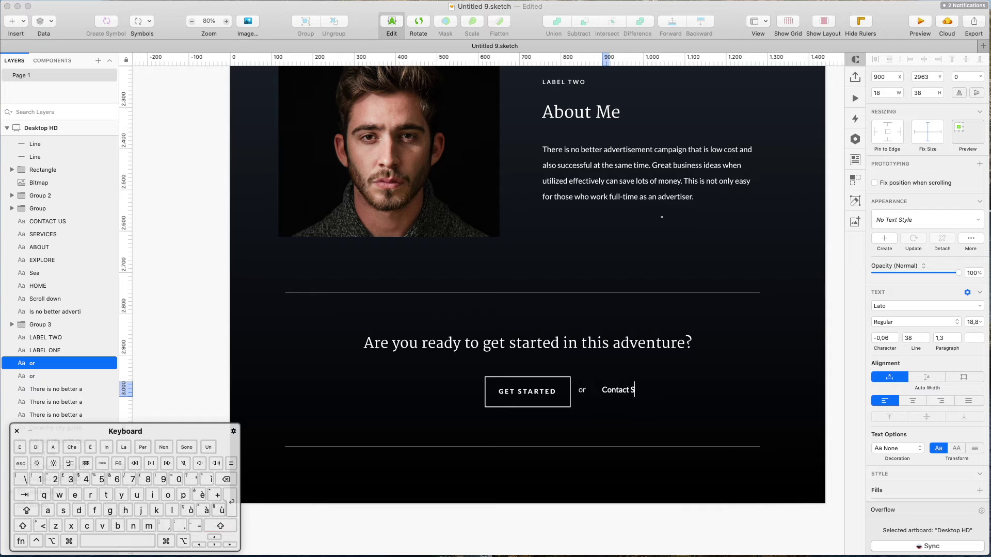
pyautogui.write('ales Team')
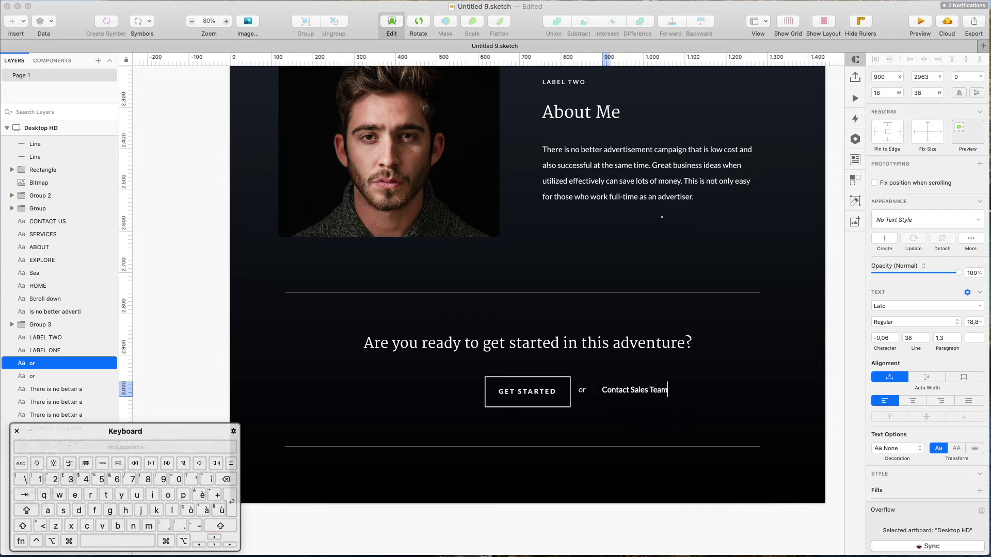
pyautogui.click(752, 365)
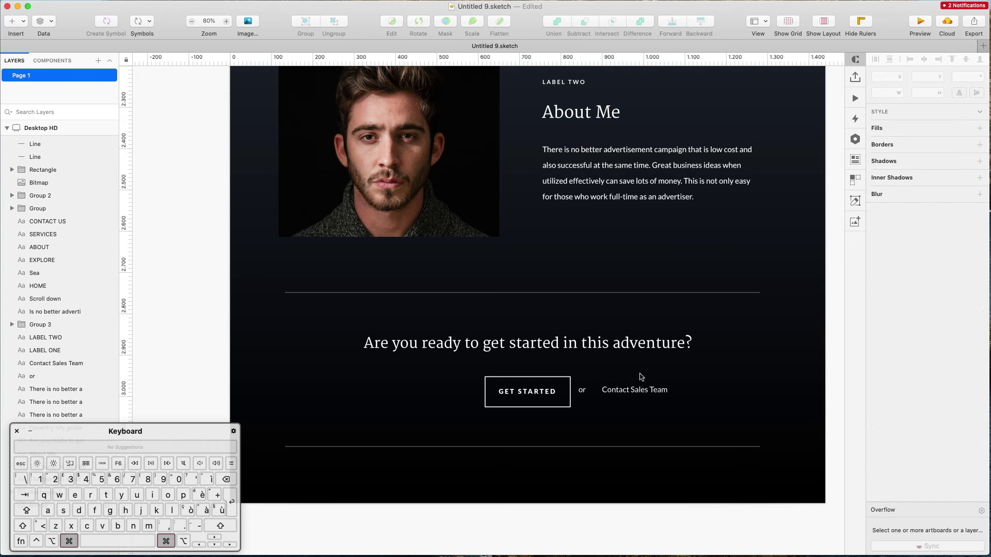
# Step: Duplicate the GET STARTED button to the left of the original, keeping both on the same height
pyautogui.scroll(2, 642, 374)
pyautogui.click(517, 395)
pyautogui.moveTo(517, 395); pyautogui.dragTo(378, 395)
# Step: Move the "or" text between the two GET STARTED buttons, to X 564, and delete the "Contact Sales Team" text
pyautogui.click(625, 392)
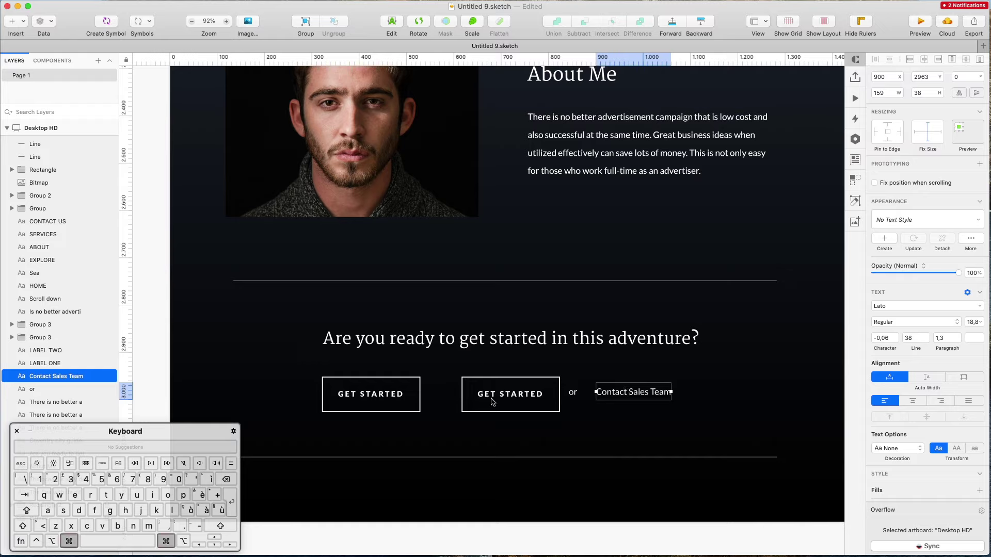
pyautogui.moveTo(559, 394); pyautogui.dragTo(441, 395)
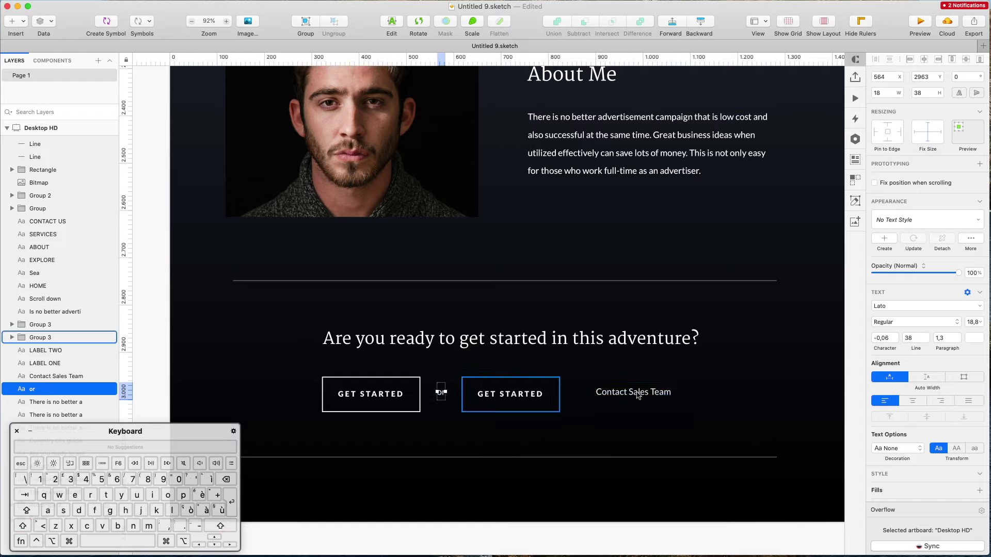
pyautogui.click(639, 393)
pyautogui.press('BackSpace')
# Step: Change the right button's text to left-aligned "CONTACT SALES" and widen its outline to 233
pyautogui.keyDown('super'); pyautogui.click(509, 395); pyautogui.keyUp('super')
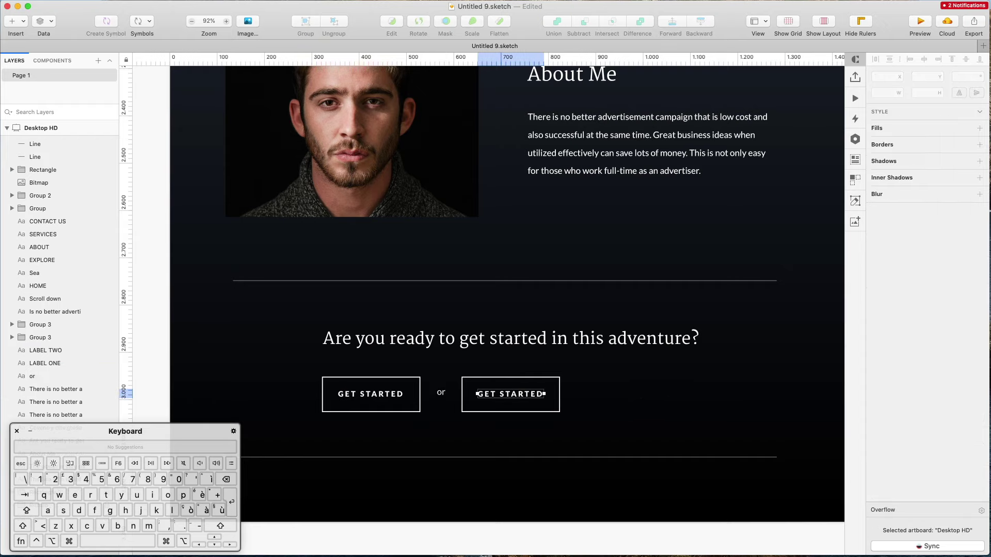
pyautogui.click(887, 400)
pyautogui.press('Return')
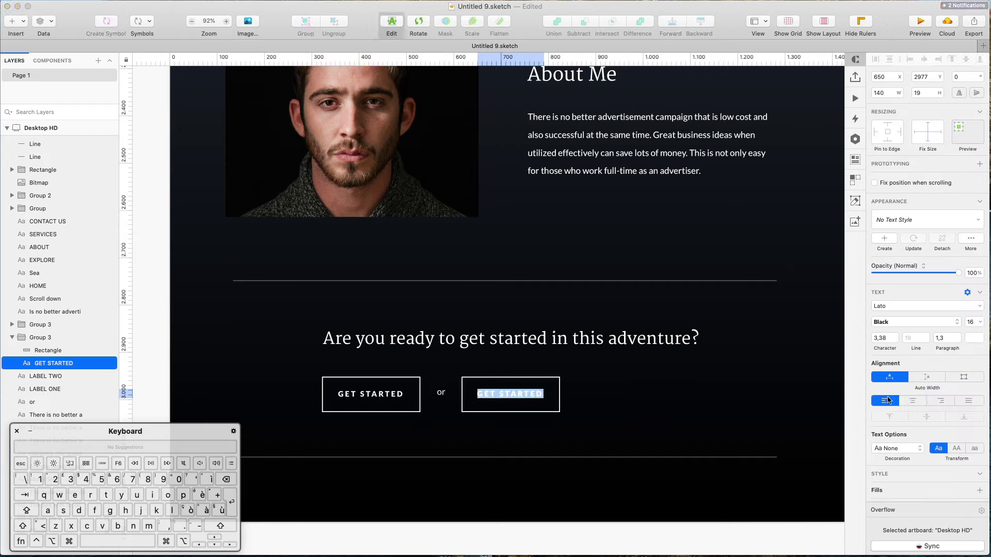
pyautogui.write('CONTACT')
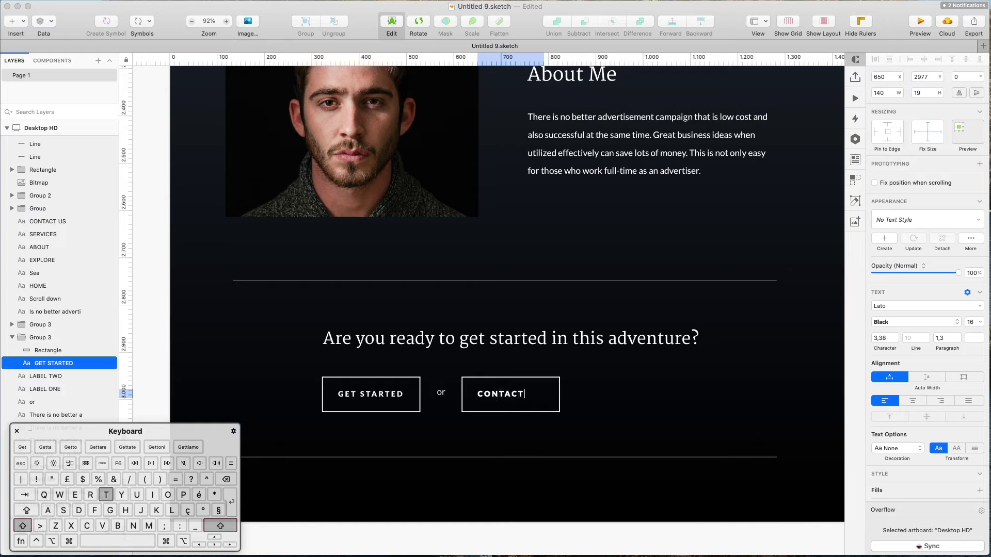
pyautogui.write(' SALES')
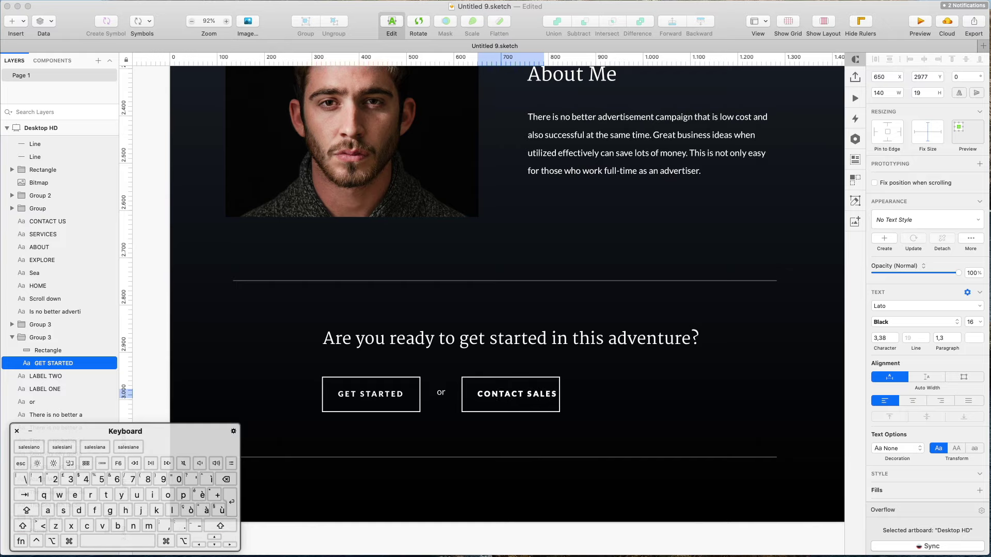
pyautogui.click(828, 377)
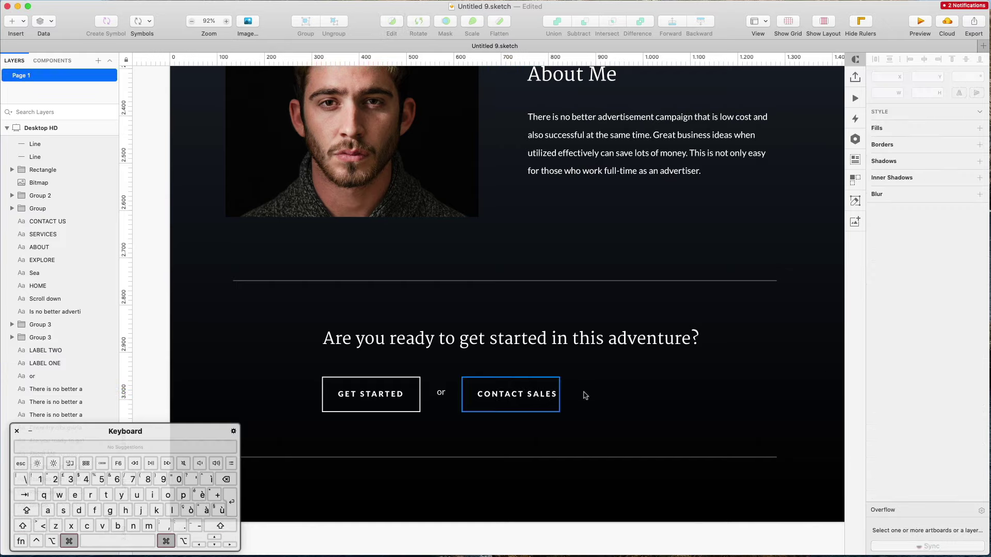
pyautogui.keyDown('super'); pyautogui.click(559, 395); pyautogui.keyUp('super')
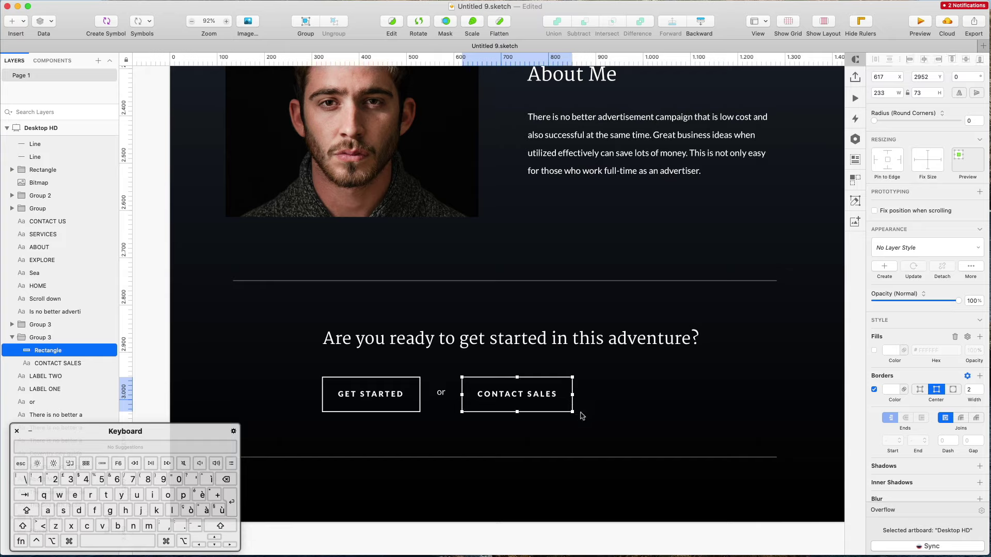
pyautogui.click(665, 402)
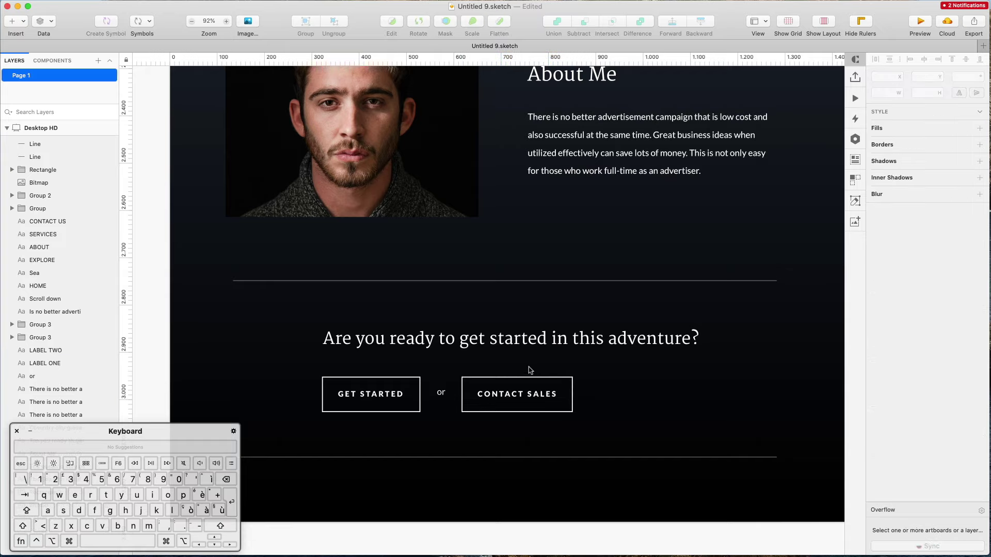
# Step: Recolour the GET STARTED text with the dark colour sampled from the background and enable the white fill on its outline rectangle
pyautogui.keyDown('super'); pyautogui.click(396, 396); pyautogui.keyUp('super')
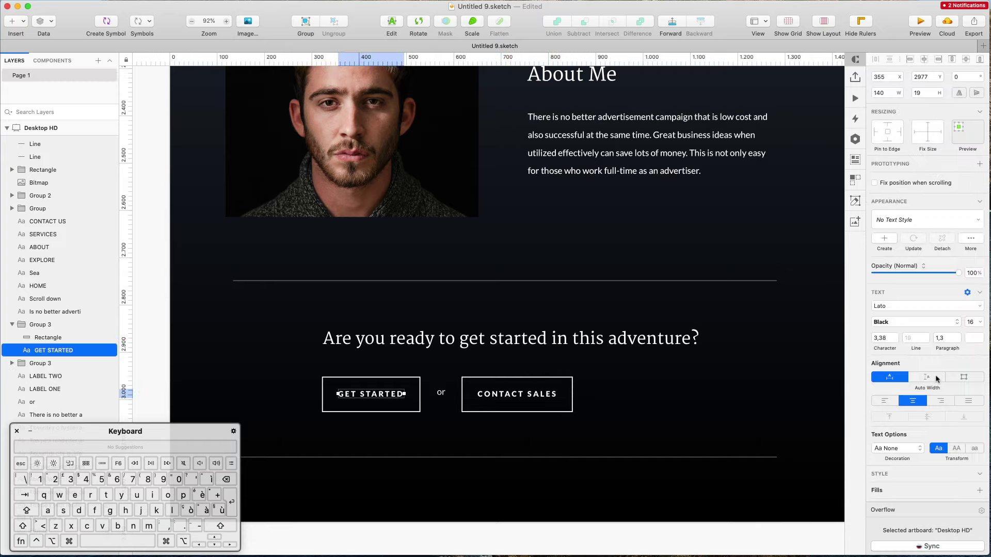
pyautogui.click(974, 337)
pyautogui.click(878, 451)
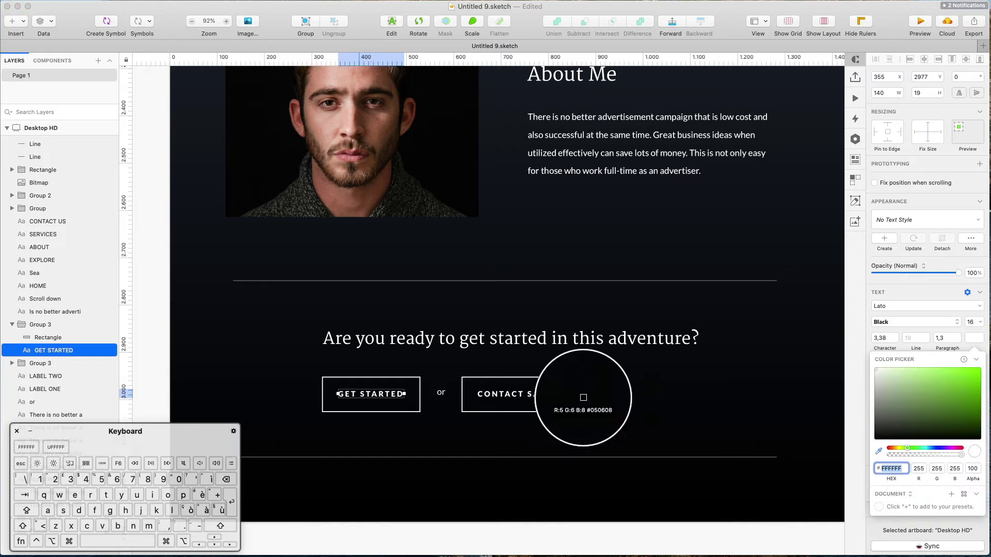
pyautogui.click(584, 398)
pyautogui.click(355, 388)
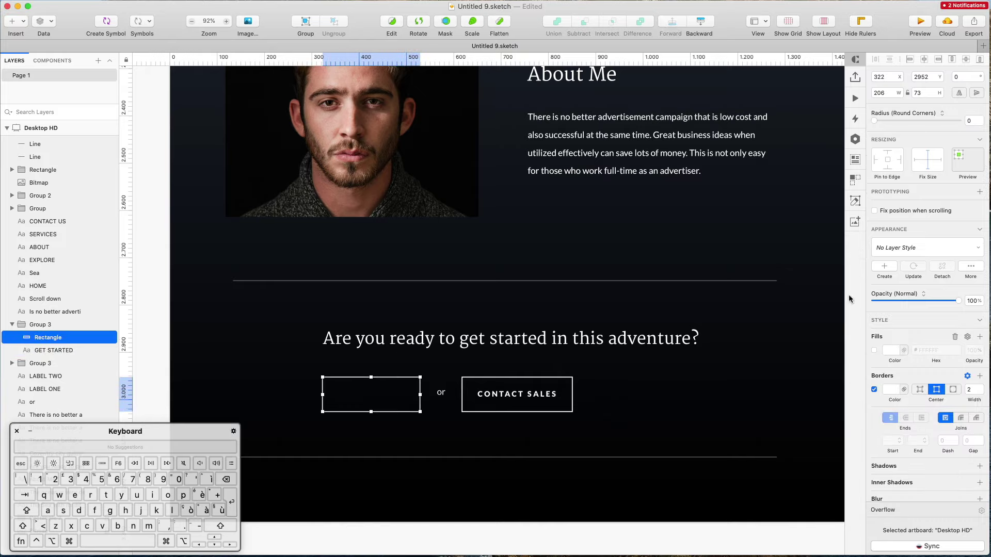
pyautogui.click(873, 350)
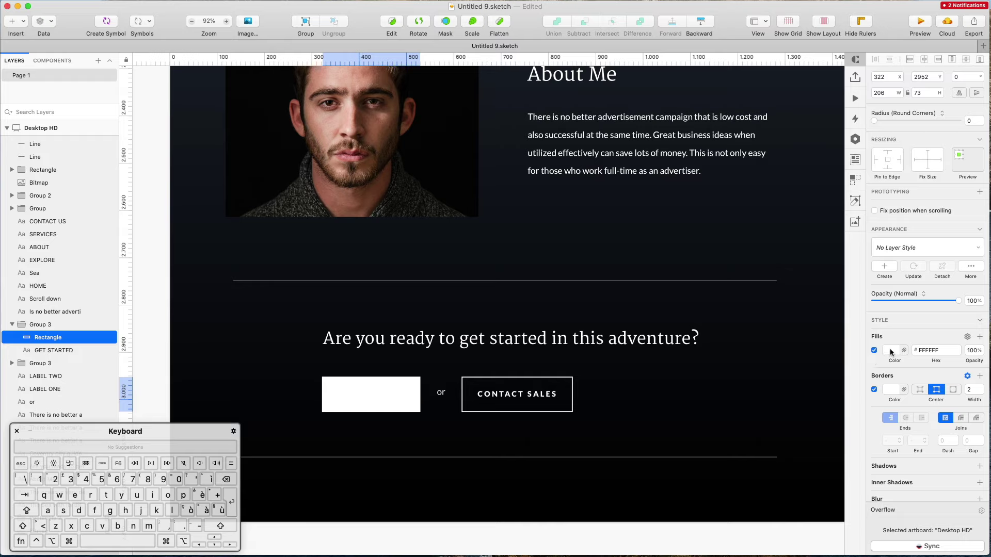
# Step: Try 0055FF as the fill of the GET STARTED rectangle, and set the fill back to FFFFFF
pyautogui.click(890, 352)
pyautogui.click(877, 479)
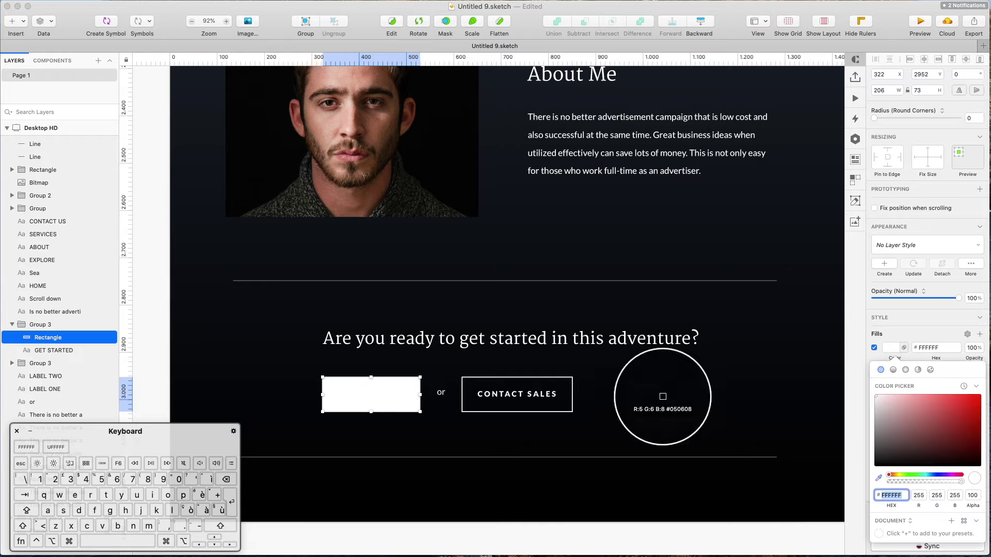
pyautogui.click(668, 400)
pyautogui.write('0055FF')
pyautogui.press('Return')
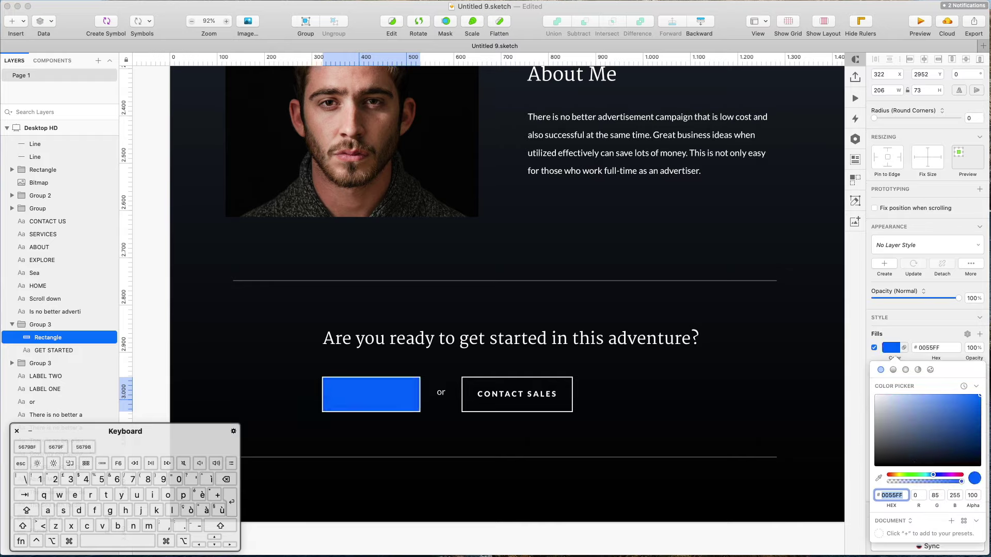
pyautogui.click(874, 353)
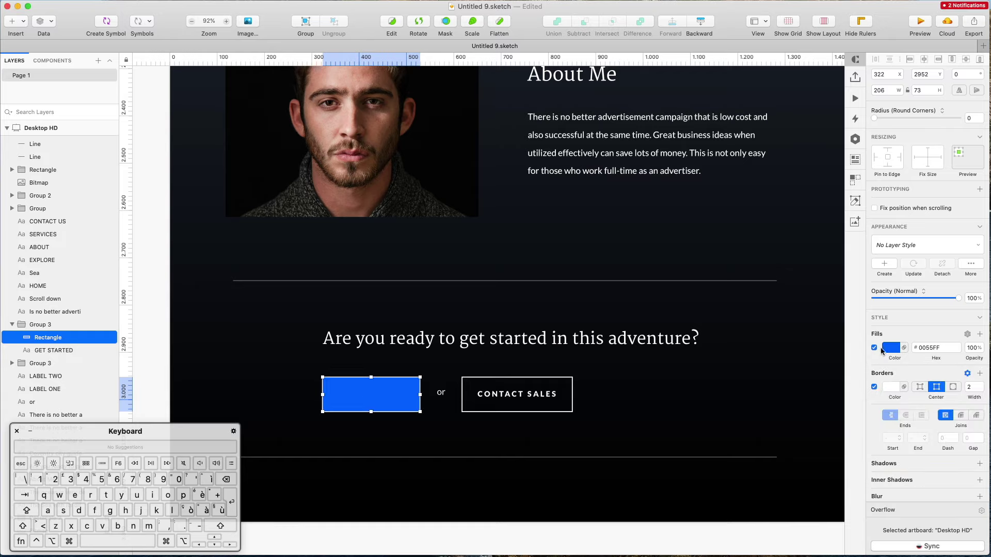
pyautogui.click(883, 353)
pyautogui.write('FFFFFF')
pyautogui.press('Return')
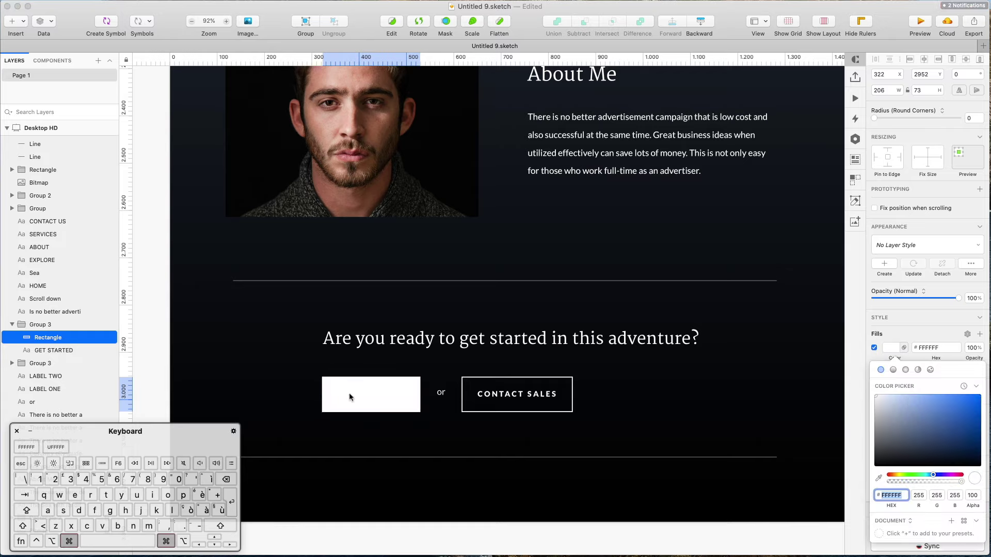
# Step: Move the GET STARTED text layer above its white rectangle and nudge the "or" text to X 565, Y 2965
pyautogui.click(351, 393)
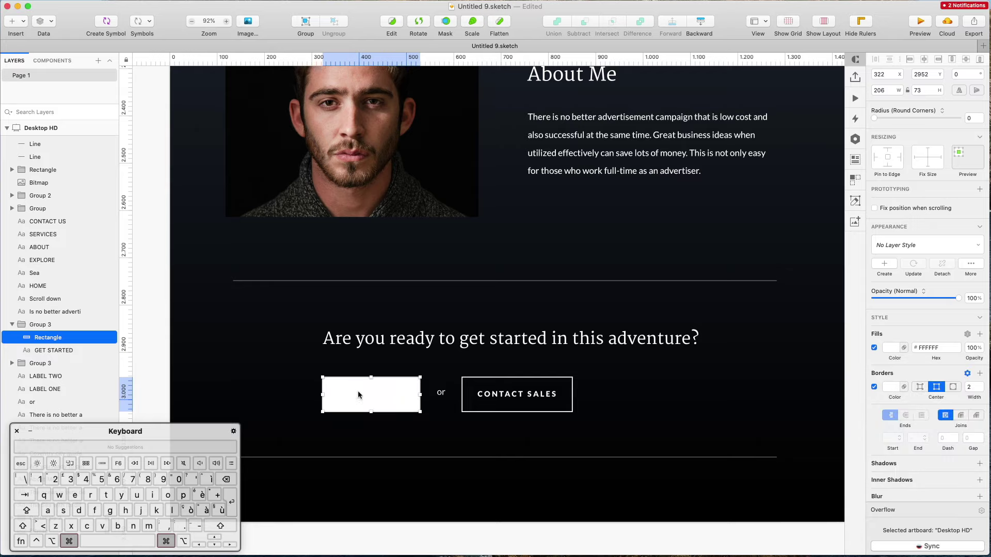
pyautogui.click(383, 386)
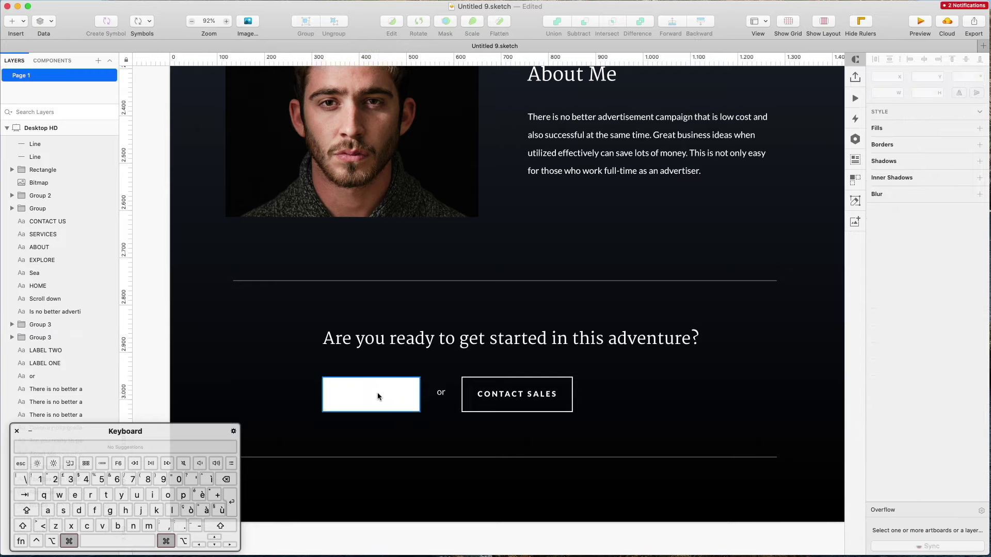
pyautogui.click(377, 392)
pyautogui.moveTo(41, 346); pyautogui.dragTo(42, 335)
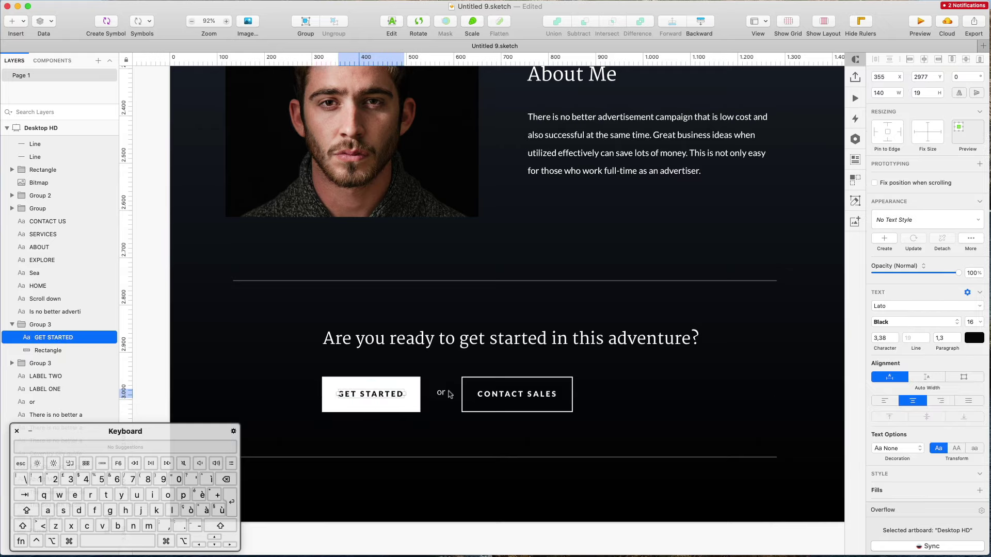
pyautogui.click(463, 368)
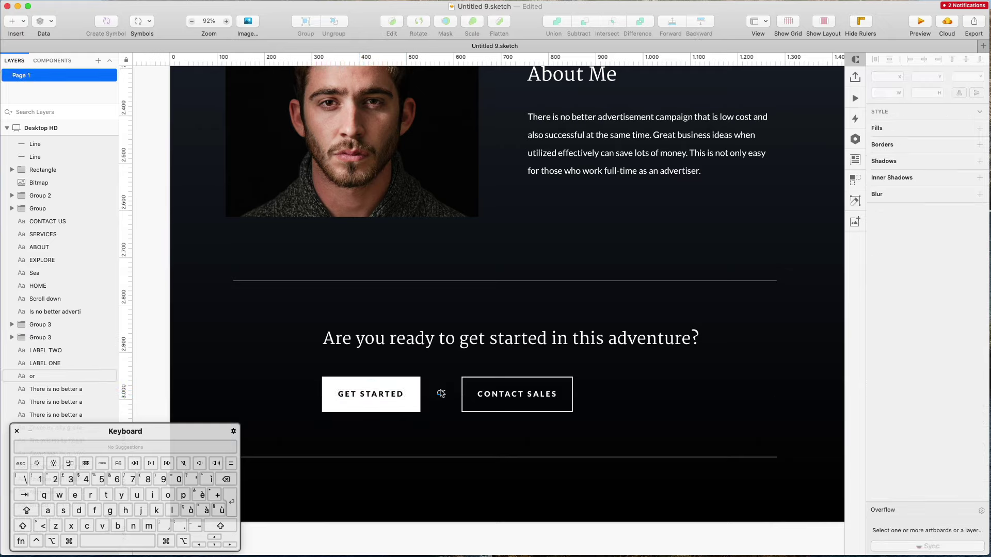
pyautogui.click(442, 393)
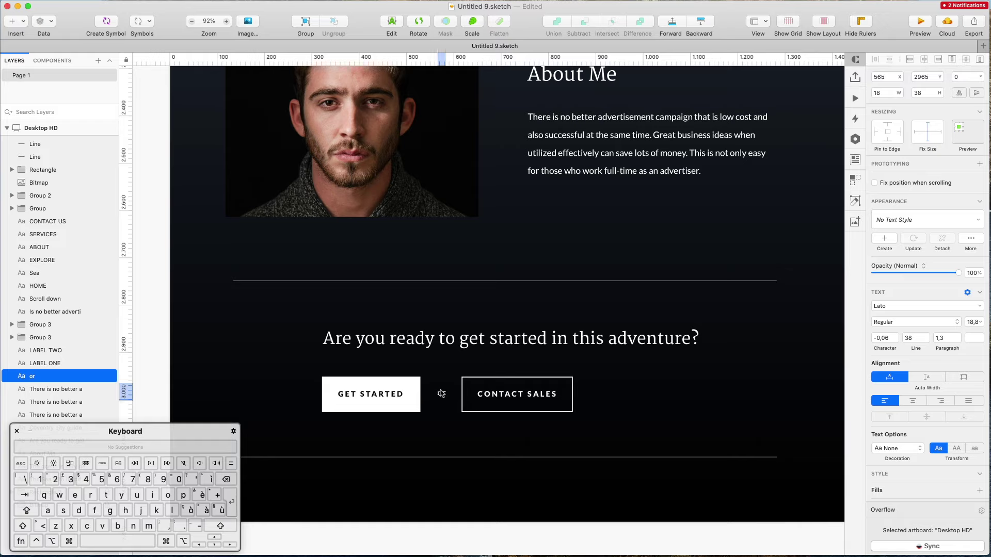
# Step: Group the two buttons with the "or" text and centre the group horizontally on the artboard
pyautogui.moveTo(276, 366); pyautogui.dragTo(542, 431)
pyautogui.press('super+g')
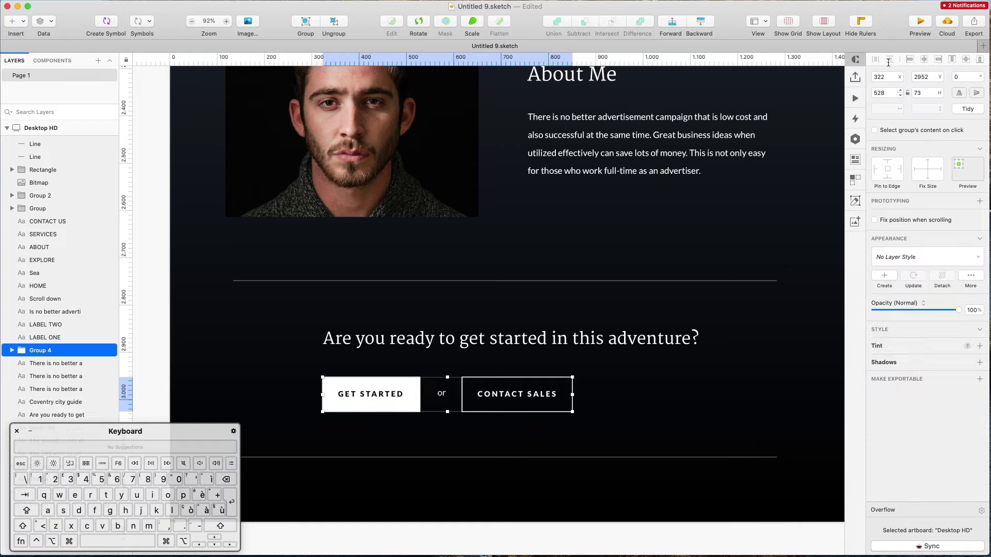
pyautogui.click(924, 60)
pyautogui.click(689, 412)
# Step: Extend the bottom edge of the Desktop HD artboard downward to add an empty strip below the dark background
pyautogui.scroll(-5, 690, 412)
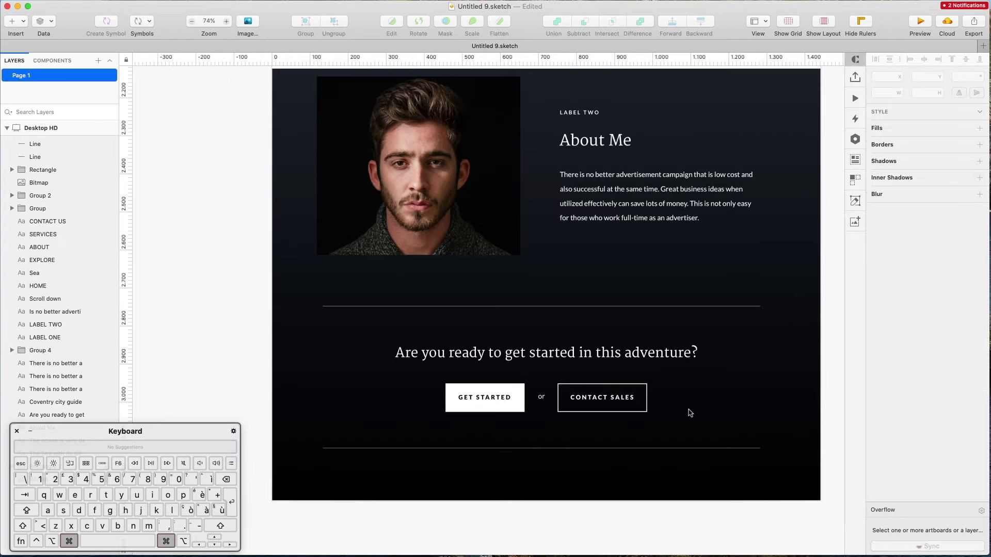
pyautogui.scroll(-4, 690, 412)
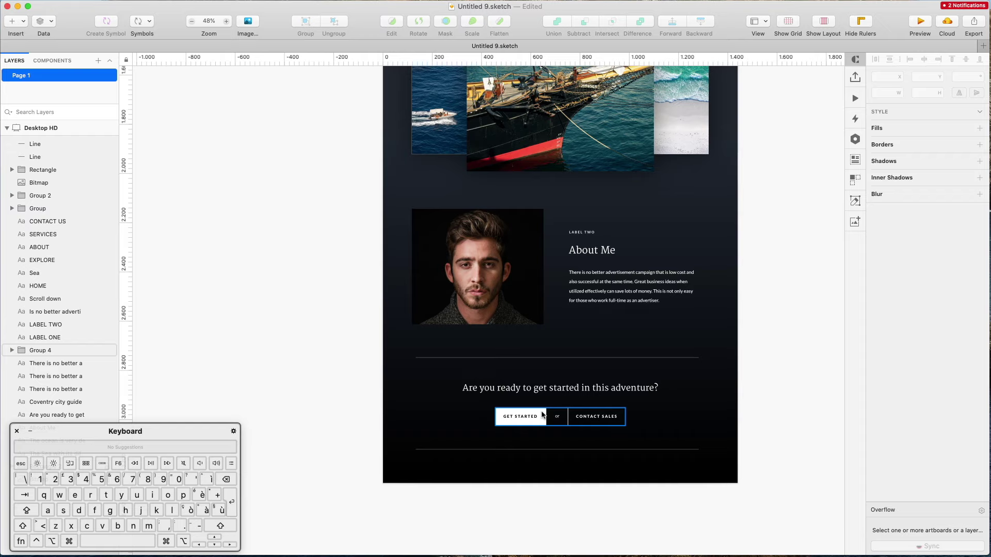
pyautogui.scroll(5, 524, 410)
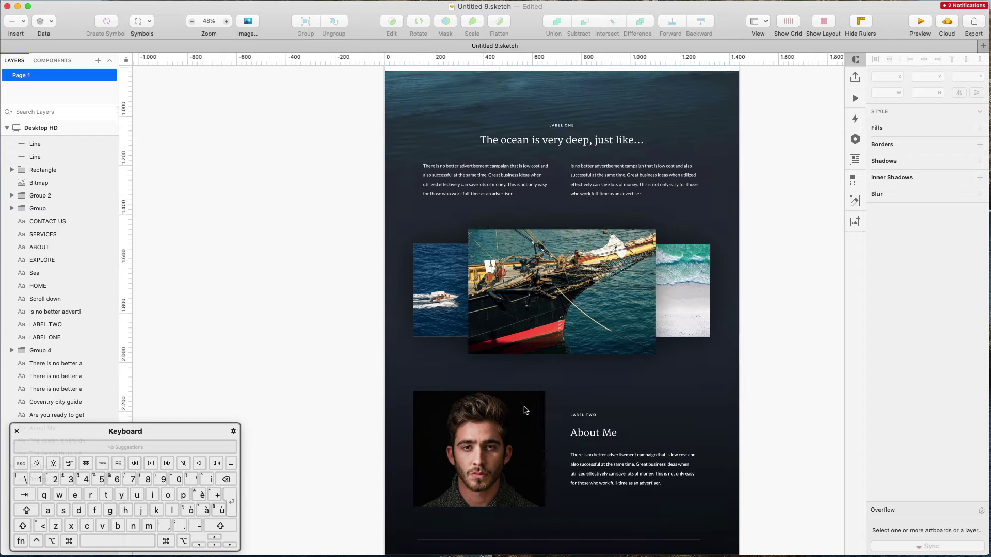
pyautogui.scroll(7, 525, 410)
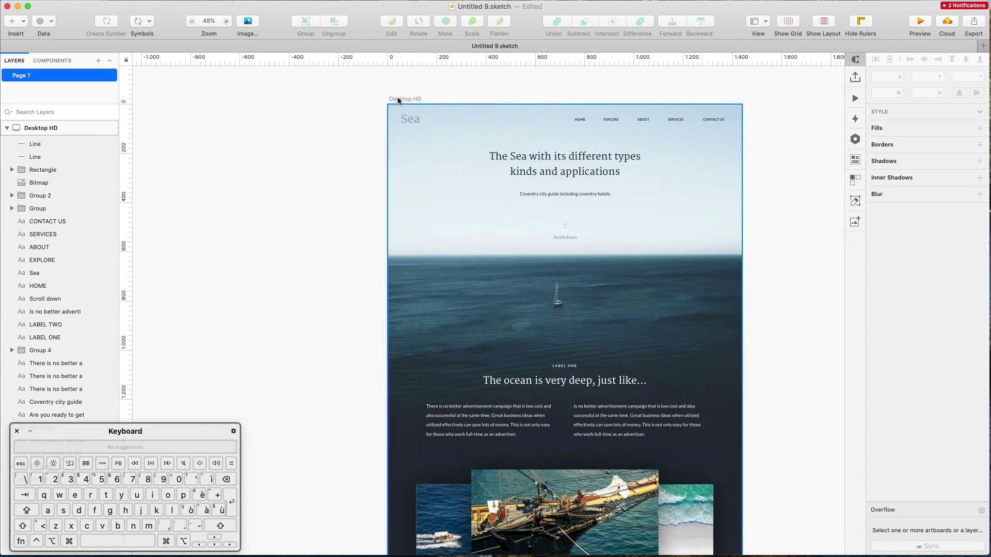
pyautogui.click(399, 101)
pyautogui.scroll(-10, 549, 132)
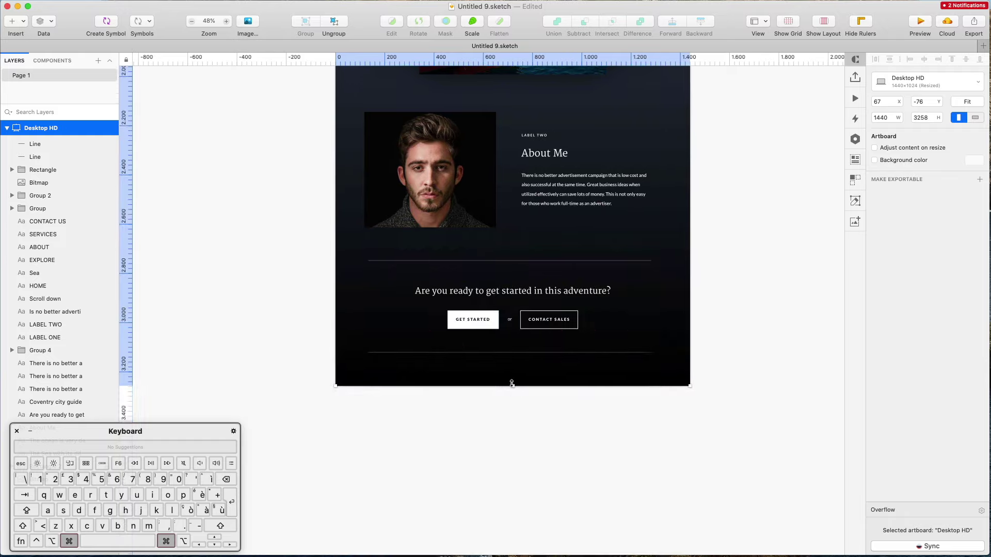
pyautogui.moveTo(511, 383); pyautogui.dragTo(509, 438)
pyautogui.click(564, 432)
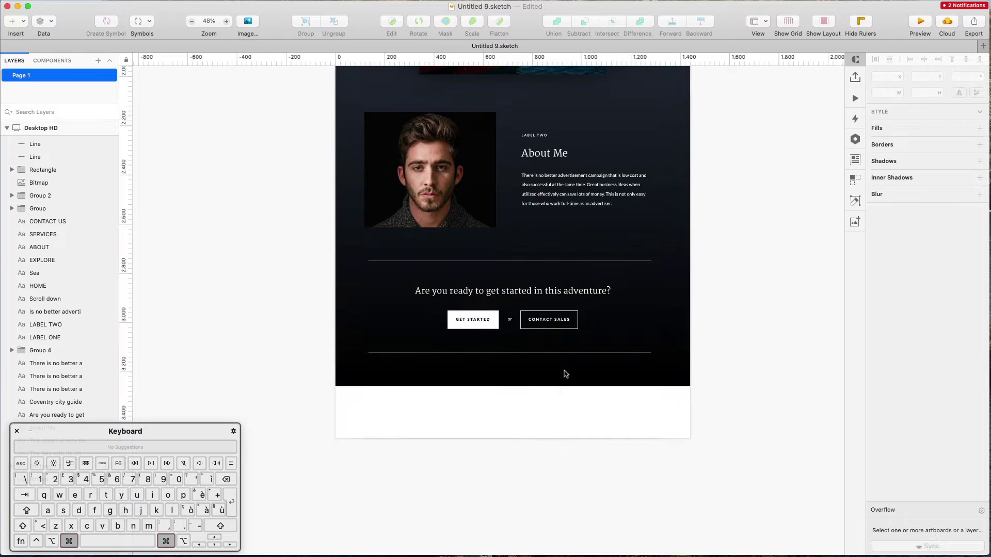
# Step: Set the height of the dark gradient background rectangle to 1535 so it reaches further down the artboard
pyautogui.rightClick(565, 373)
pyautogui.click(697, 398)
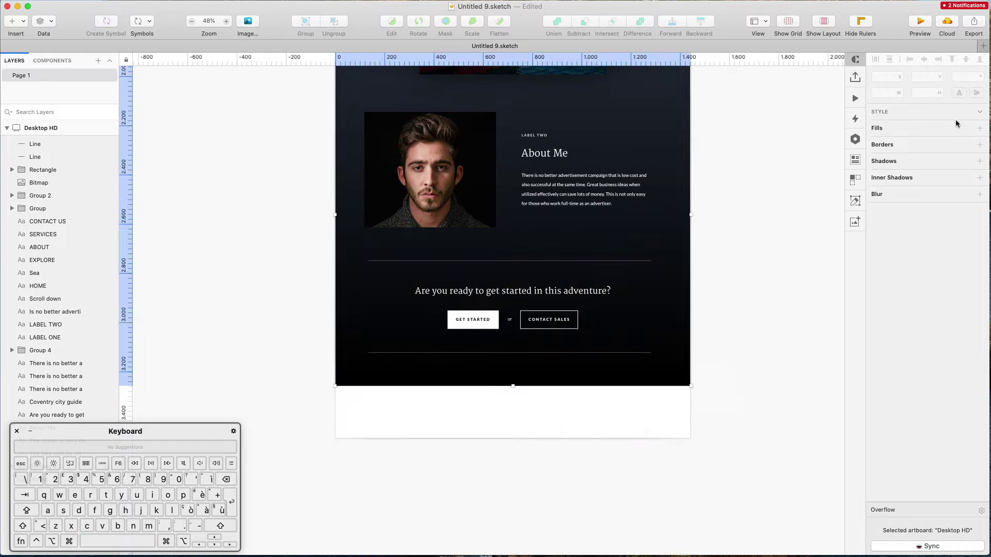
pyautogui.click(926, 93)
pyautogui.hotkey('shift', 'Up')
pyautogui.hotkey('shift', 'Up')
pyautogui.hotkey('shift', 'Up')
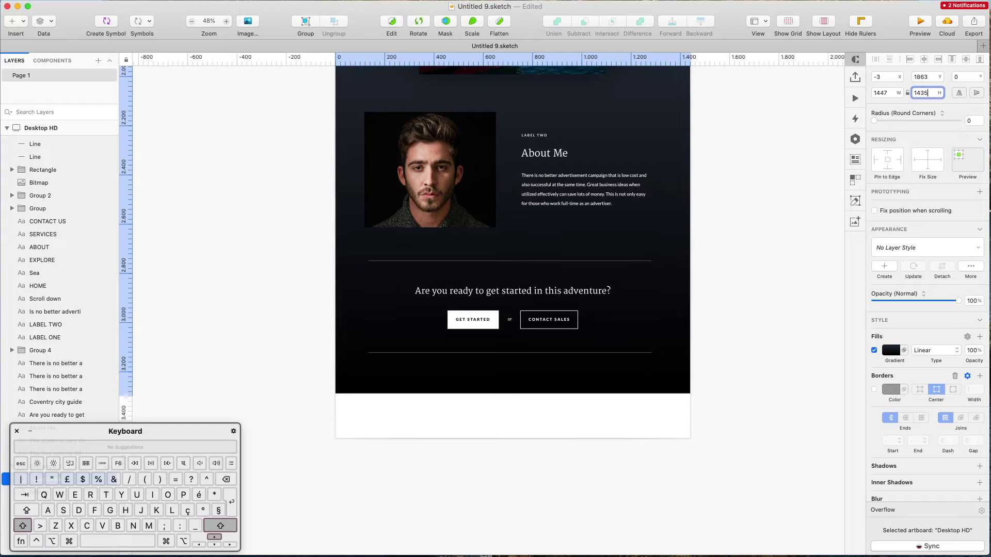
pyautogui.hotkey('shift', 'Up')
pyautogui.hotkey('shift', 'Up')
pyautogui.hotkey('shift', 'Up')
pyautogui.hotkey('shift', 'Up')
pyautogui.hotkey('shift', 'Up')
pyautogui.hotkey('shift', 'Up')
pyautogui.hotkey('shift', 'Up')
pyautogui.hotkey('shift', 'Up')
pyautogui.hotkey('shift', 'Up')
pyautogui.hotkey('shift', 'Up')
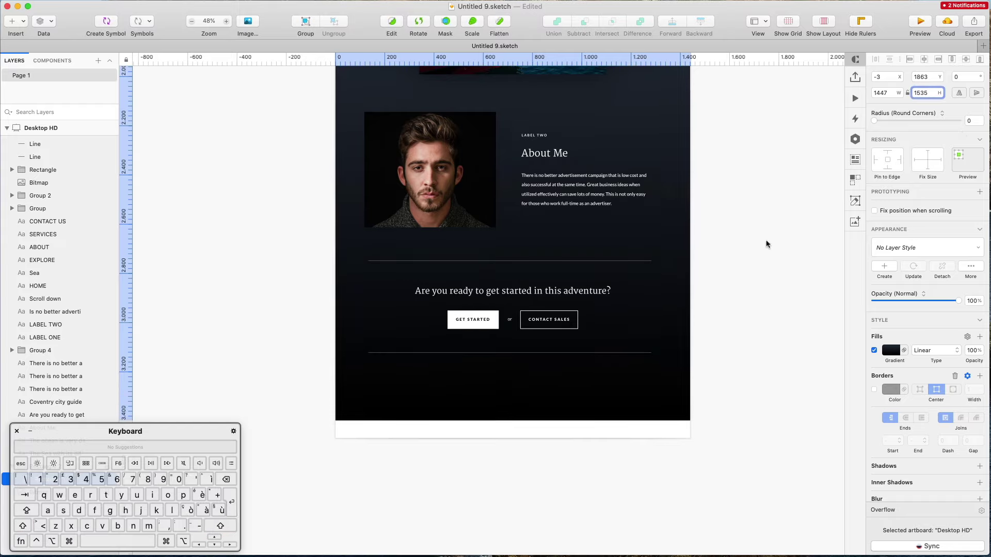
pyautogui.click(723, 373)
# Step: Shorten the Desktop HD artboard to a height of 3393 so its bottom edge meets the dark background
pyautogui.scroll(10, 723, 373)
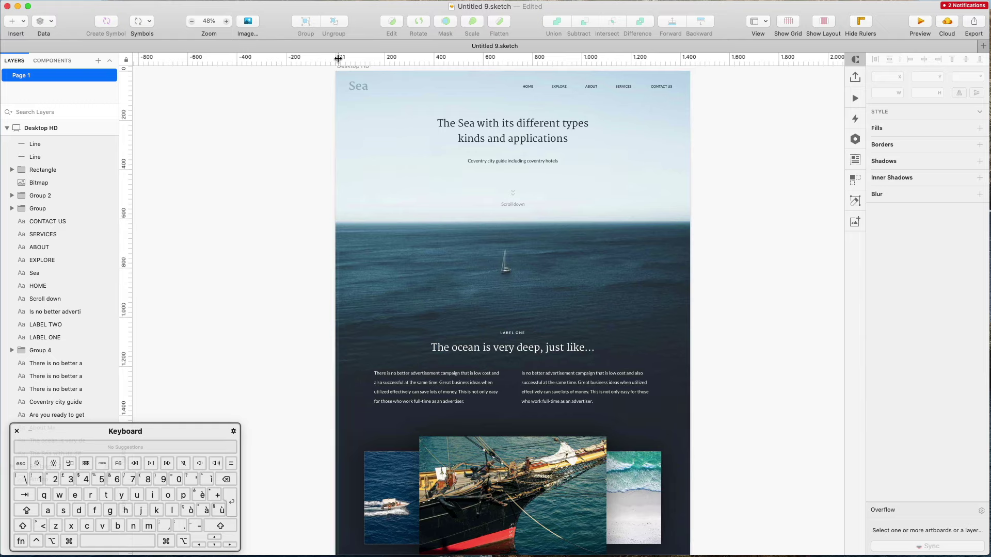
pyautogui.click(341, 69)
pyautogui.scroll(-15, 547, 491)
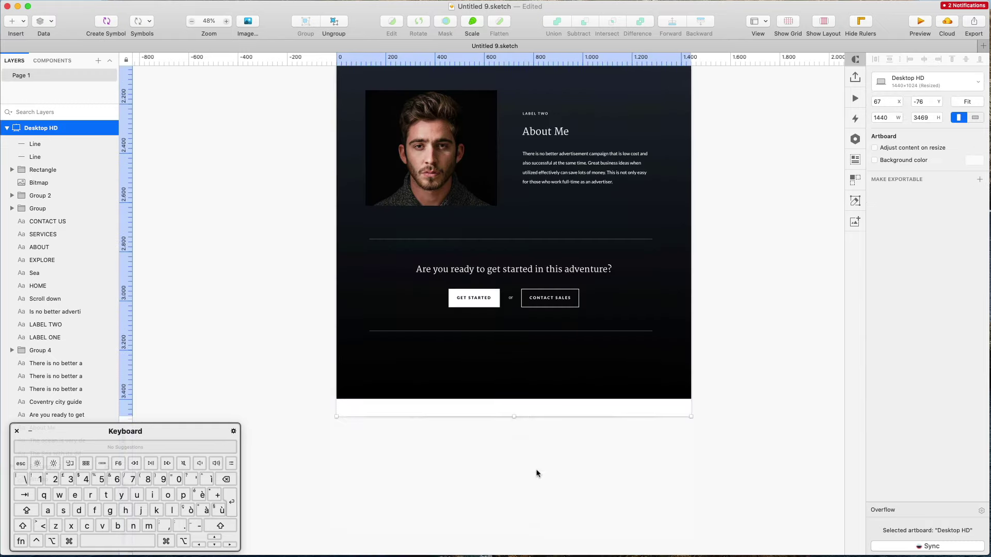
pyautogui.moveTo(514, 416); pyautogui.dragTo(513, 398)
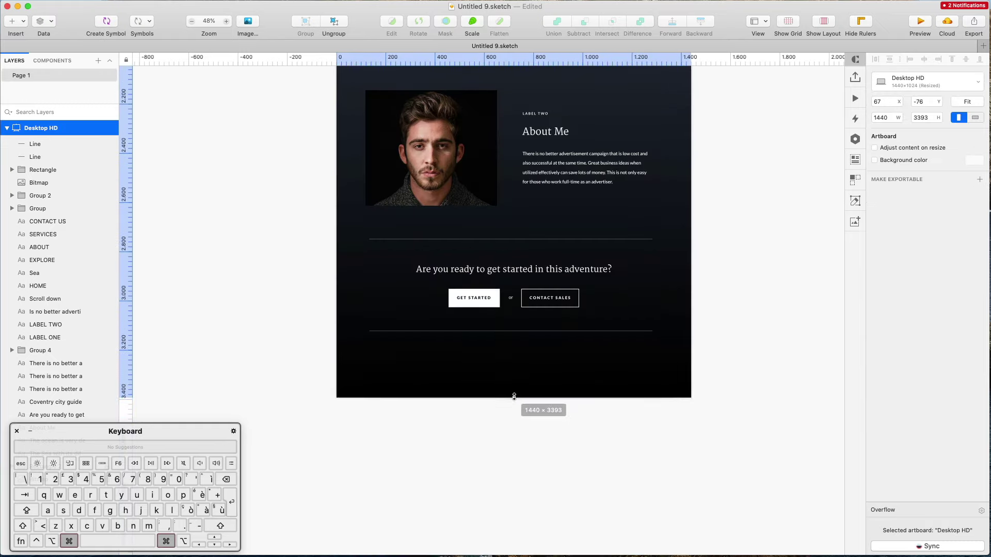
pyautogui.click(534, 425)
# Step: Copy the Sea logo and the five navigation links from the page header
pyautogui.scroll(5, 492, 323)
pyautogui.scroll(20, 492, 323)
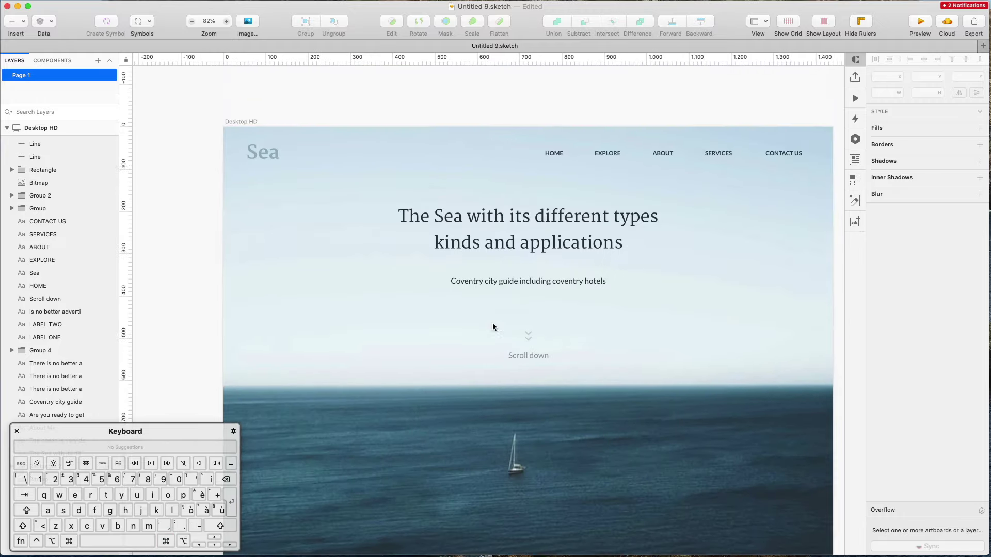
pyautogui.scroll(5, 492, 323)
pyautogui.click(274, 290)
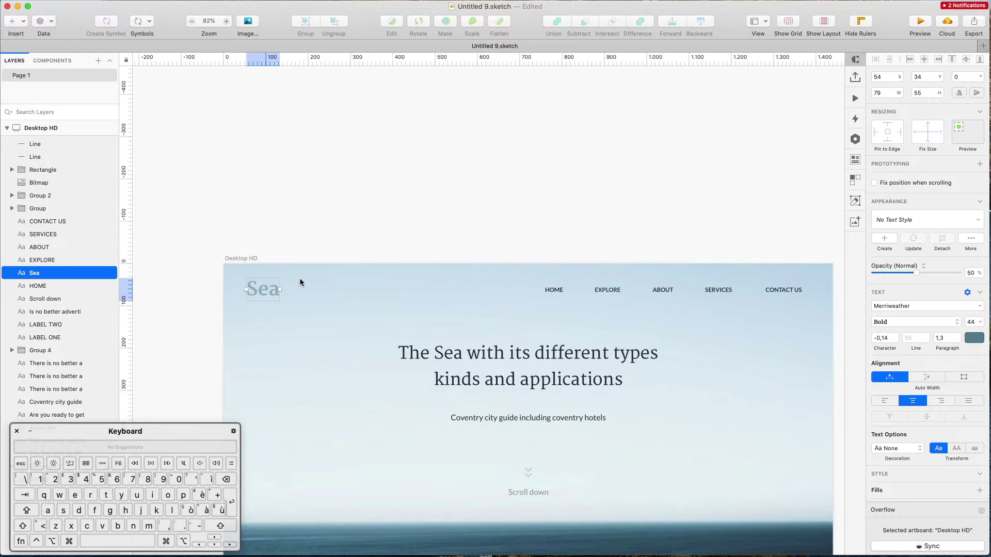
pyautogui.moveTo(206, 271); pyautogui.dragTo(816, 324)
pyautogui.press('super+c')
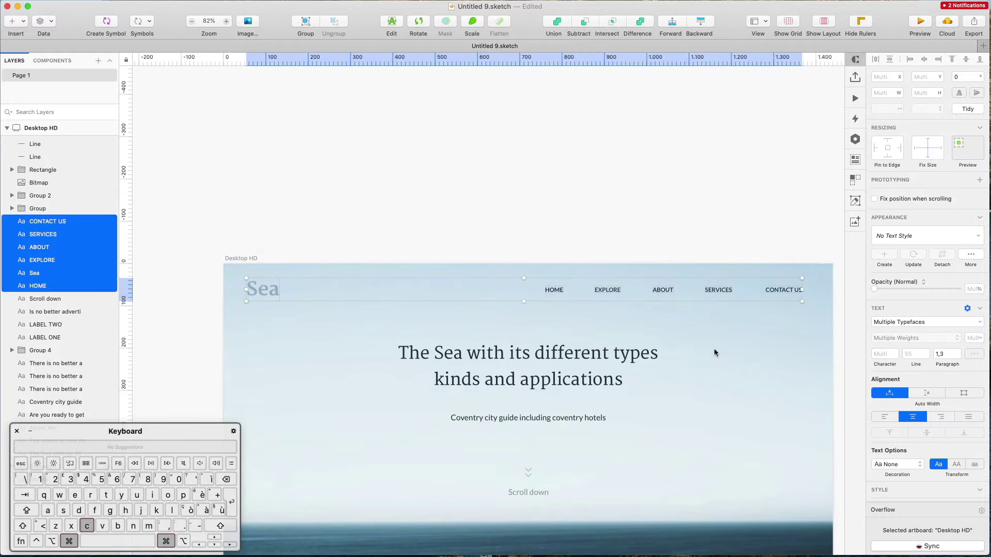
# Step: Paste the copied logo and links into the page's bottom area and place them below the lower divider line
pyautogui.scroll(-20, 714, 348)
pyautogui.scroll(-4, 716, 352)
pyautogui.scroll(7, 715, 352)
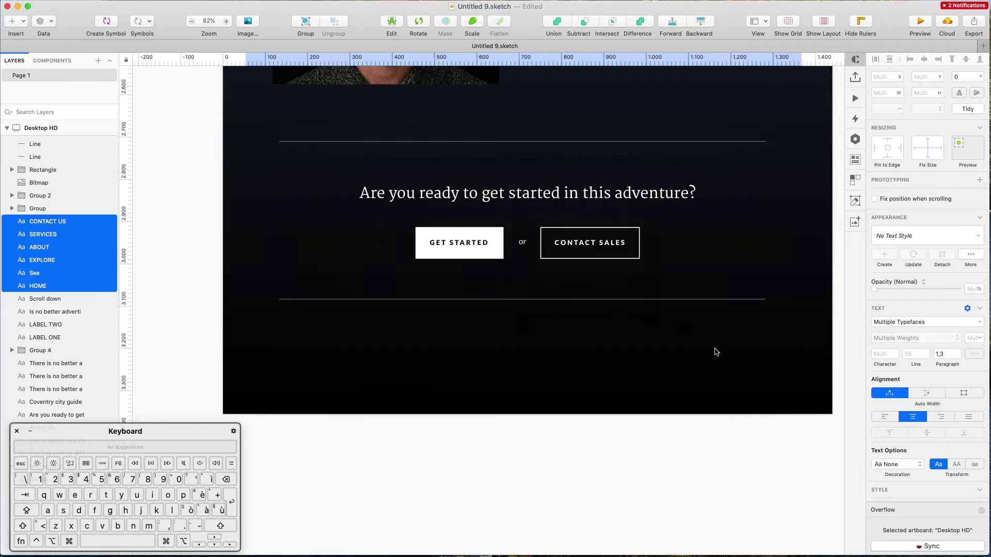
pyautogui.click(527, 467)
pyautogui.scroll(-6, 527, 466)
pyautogui.press('super+v')
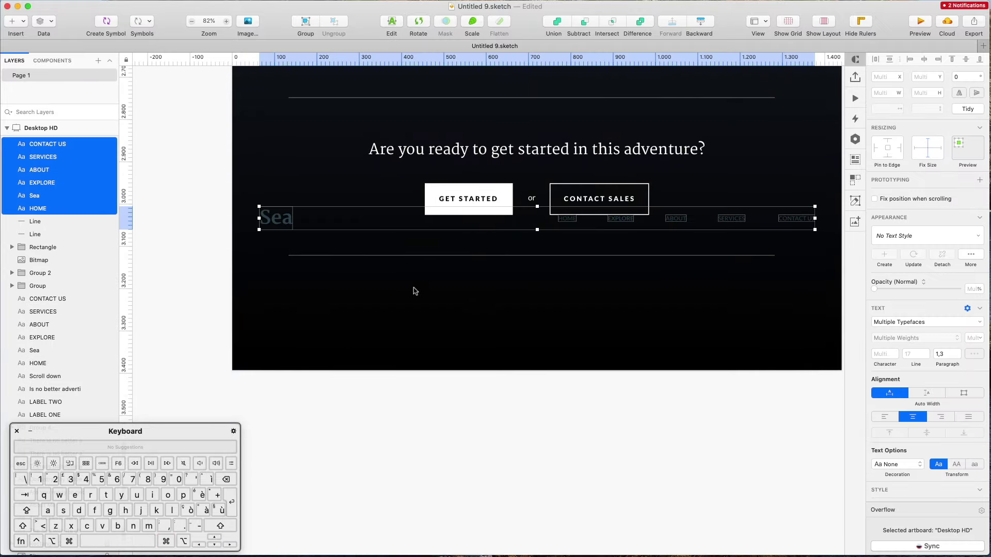
pyautogui.moveTo(278, 221); pyautogui.dragTo(294, 322)
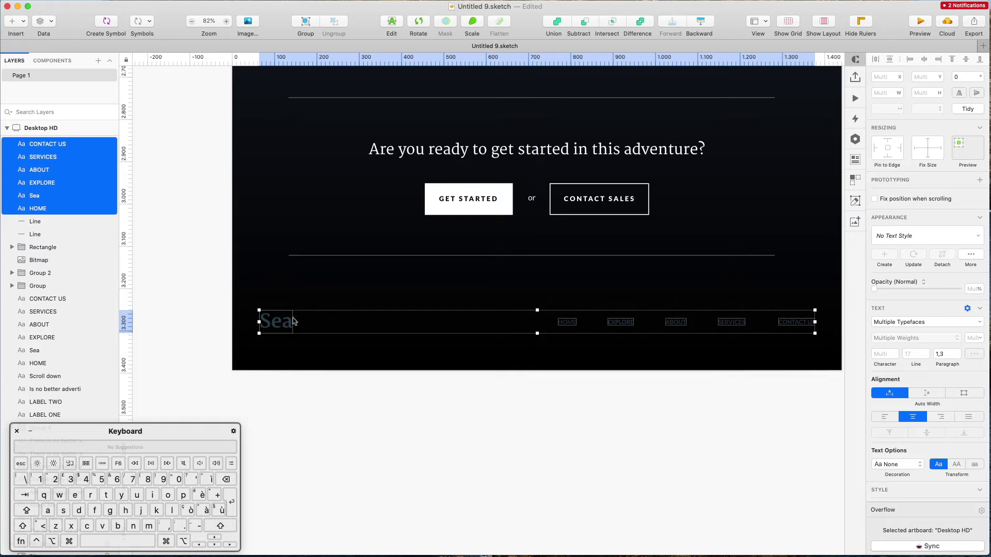
# Step: Set the text colour of the five footer links, HOME to CONTACT US, to FFFFFF
pyautogui.moveTo(534, 292); pyautogui.dragTo(817, 343)
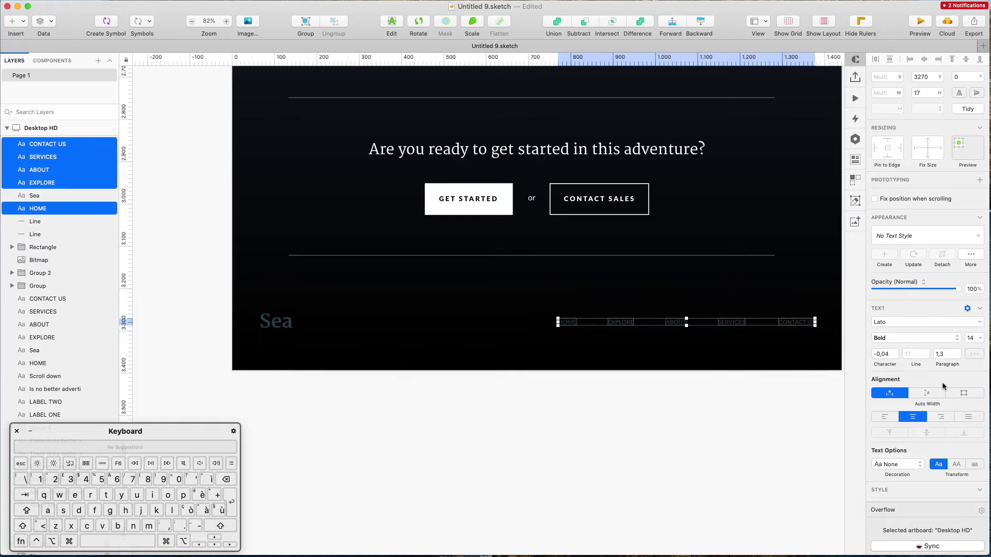
pyautogui.click(970, 353)
pyautogui.write('FFFFFF')
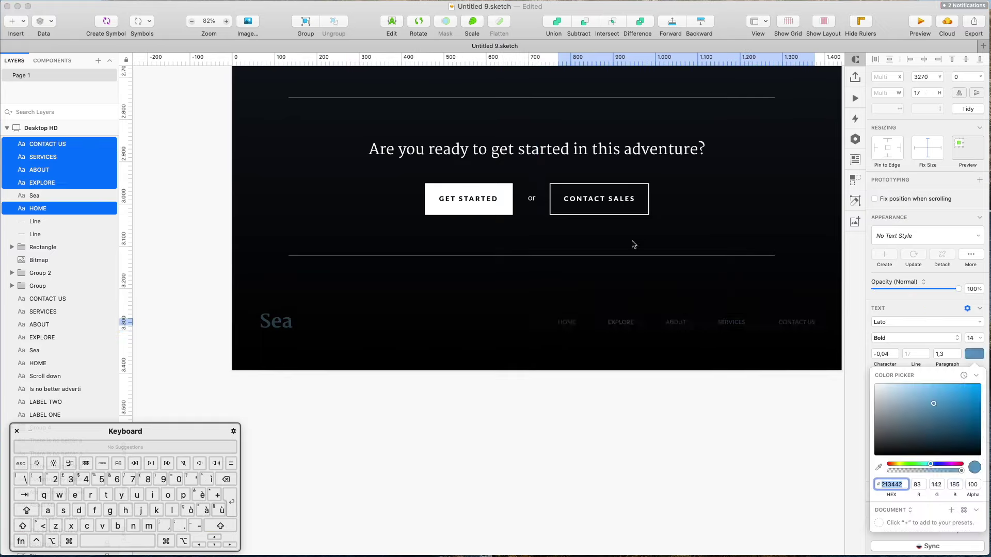
pyautogui.click(643, 284)
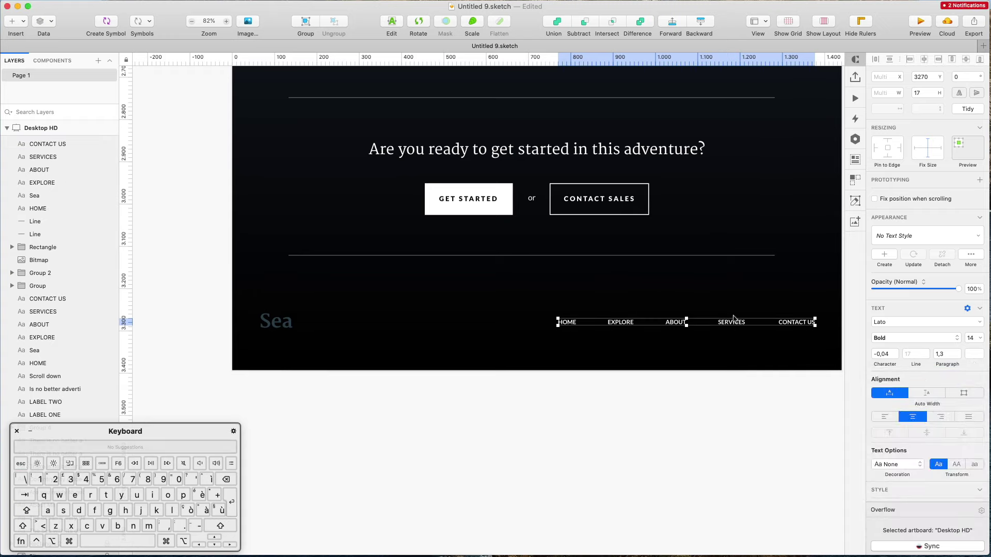
# Step: Group the footer links and align them and the footer Sea logo with the divider line's ends, at X 675 and X 134
pyautogui.press('super+g')
pyautogui.moveTo(733, 322); pyautogui.dragTo(694, 325)
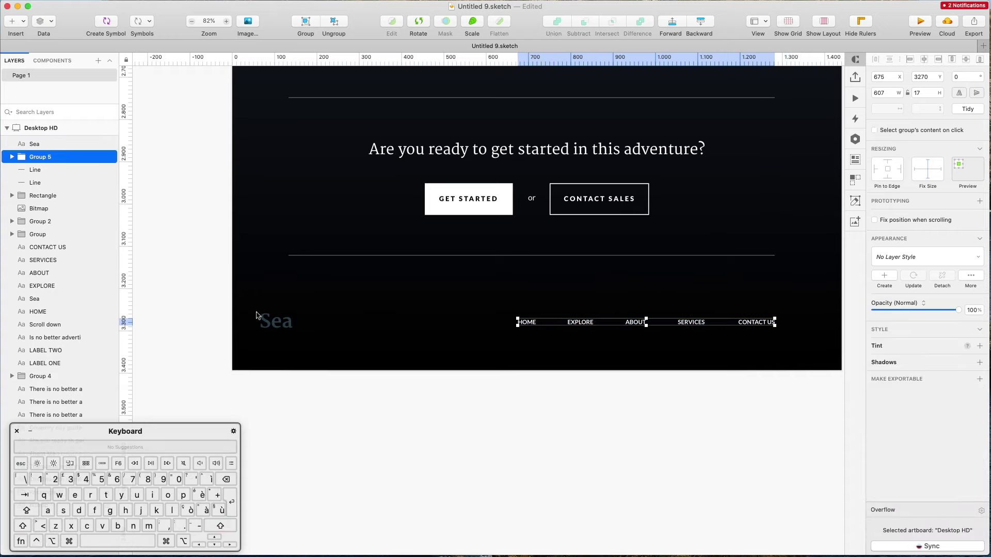
pyautogui.moveTo(269, 325); pyautogui.dragTo(299, 323)
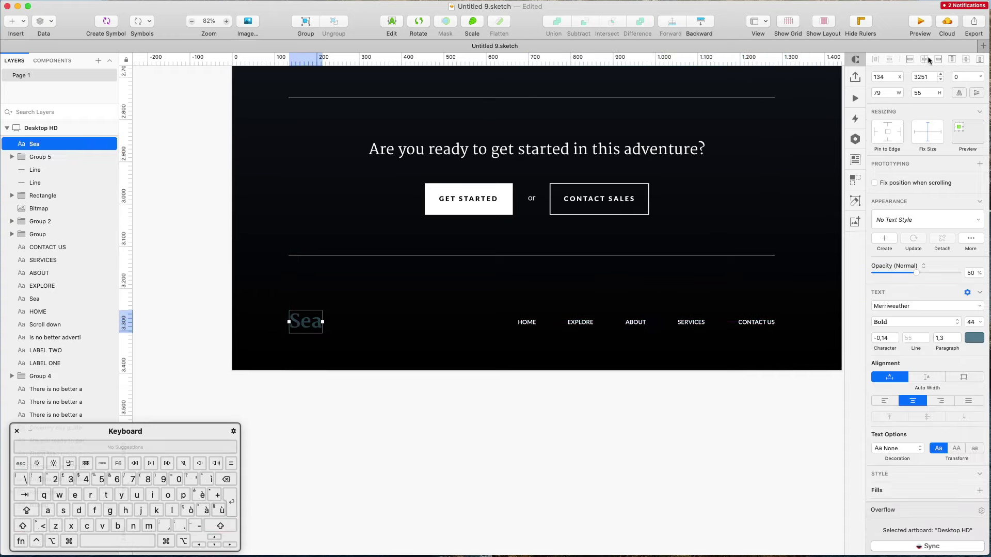
# Step: Change the footer Sea logo's text colour to white and duplicate it straight above at Y 3172
pyautogui.click(974, 341)
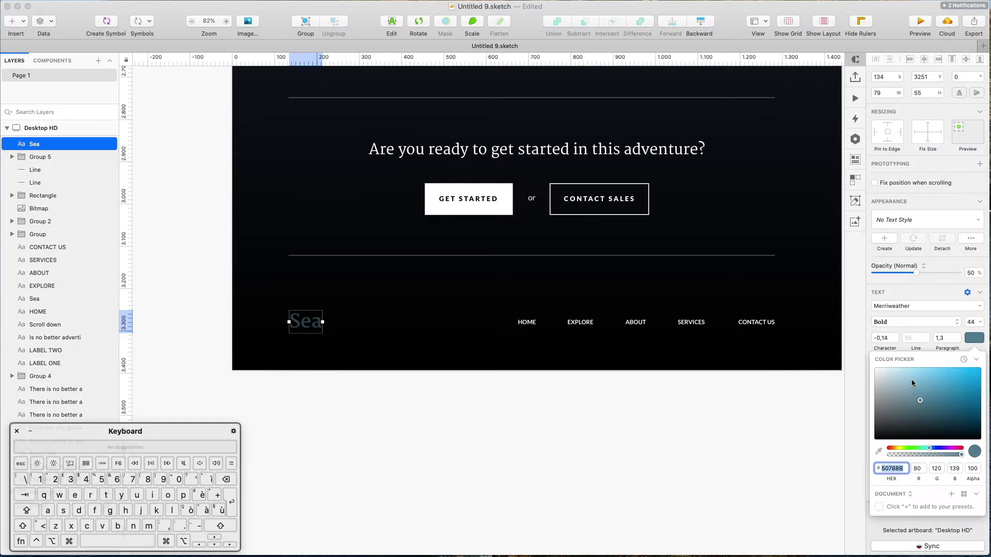
pyautogui.click(301, 345)
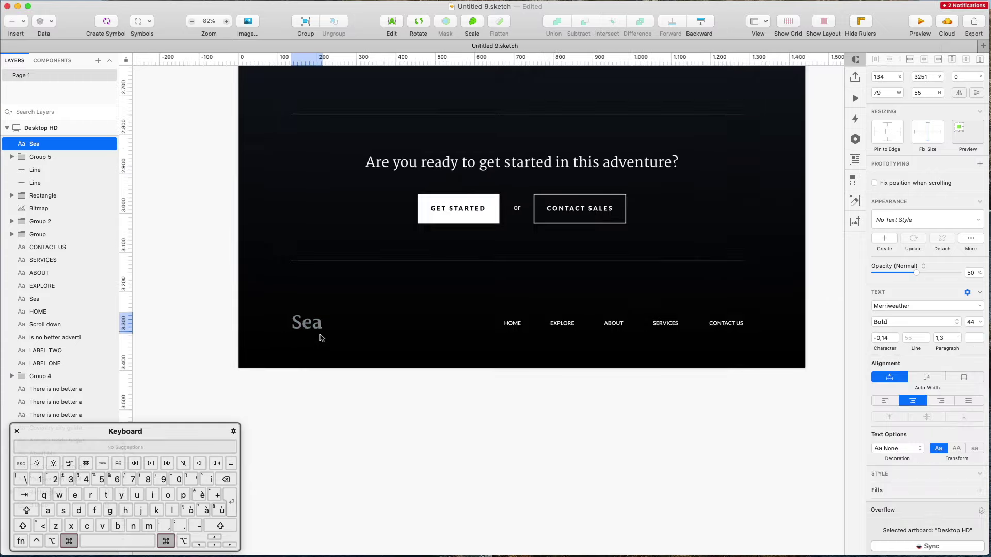
pyautogui.scroll(-1, 320, 341)
pyautogui.moveTo(308, 323); pyautogui.dragTo(308, 295)
pyautogui.scroll(5, 308, 295)
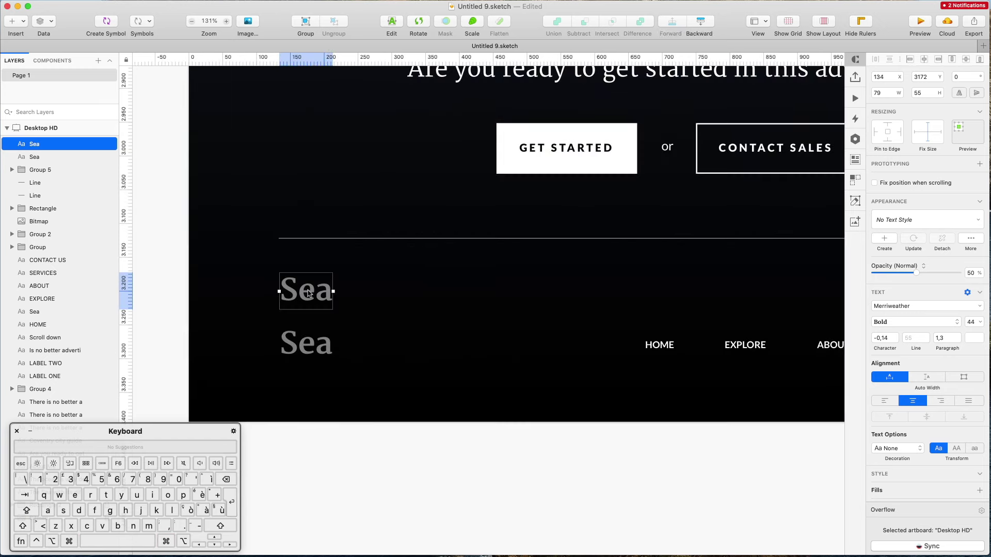
# Step: Set the font weight of the upper Sea copy to Regular
pyautogui.click(896, 324)
pyautogui.click(889, 313)
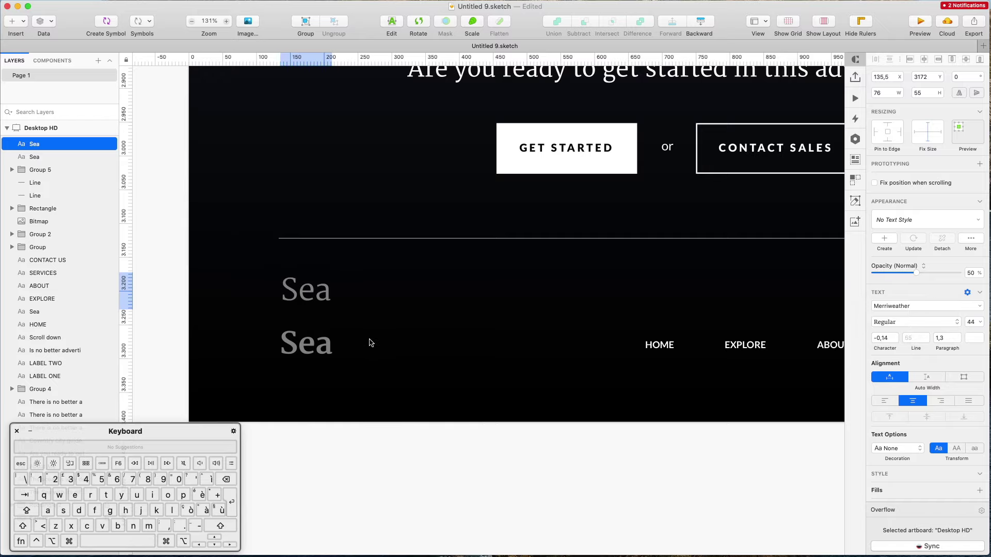
pyautogui.click(370, 342)
pyautogui.scroll(-4, 369, 343)
pyautogui.click(341, 309)
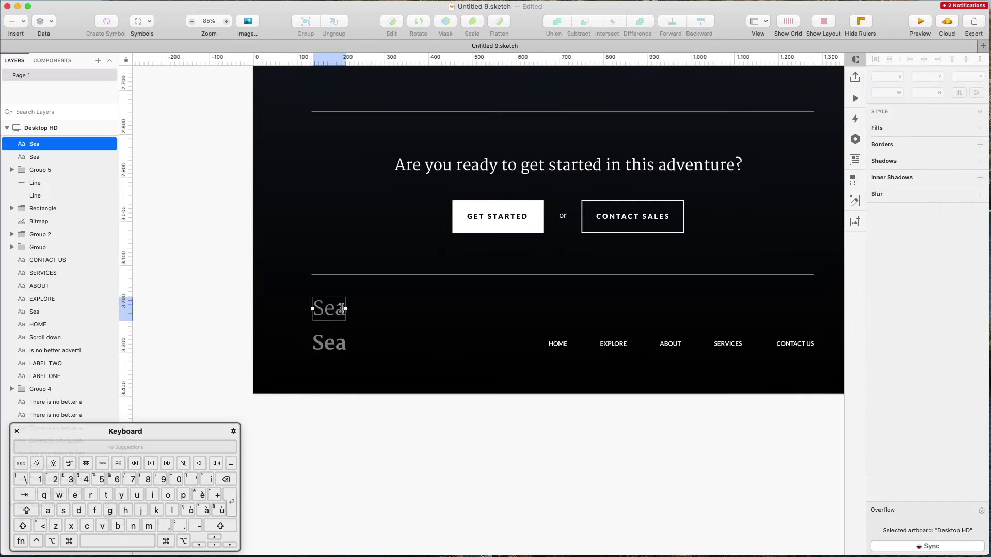
pyautogui.scroll(5, 343, 310)
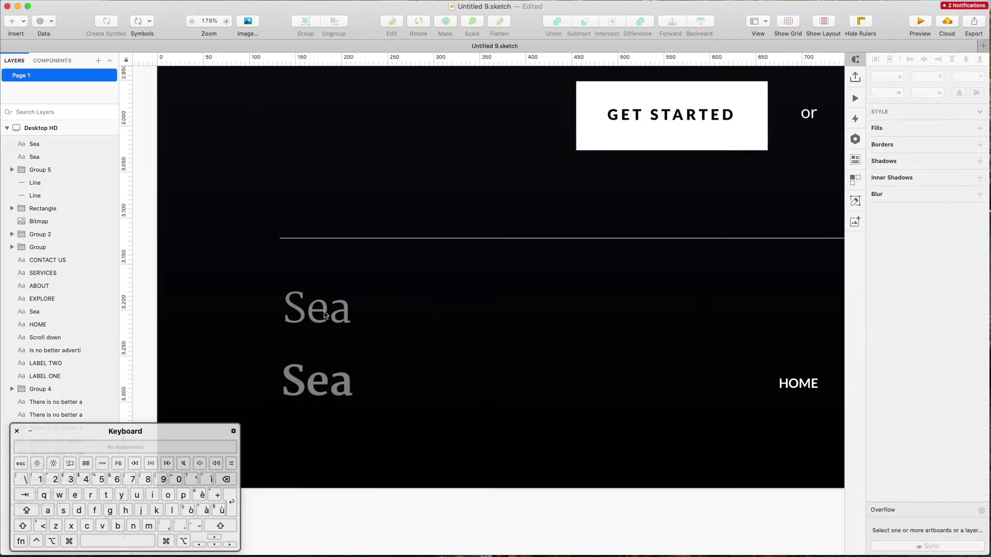
# Step: Replace the text of the upper Sea copy with SEA in capitals
pyautogui.click(327, 315)
pyautogui.press('Return')
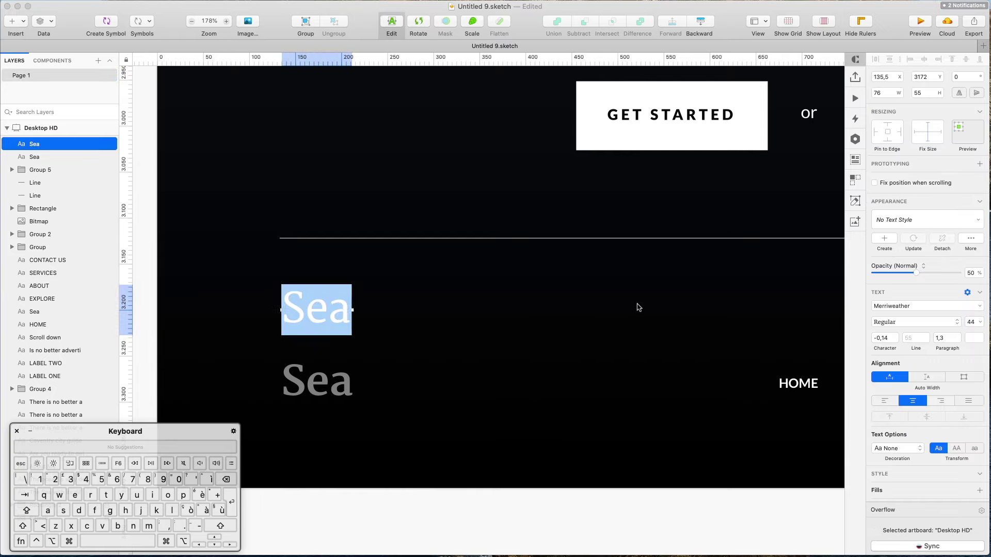
pyautogui.write('SEA')
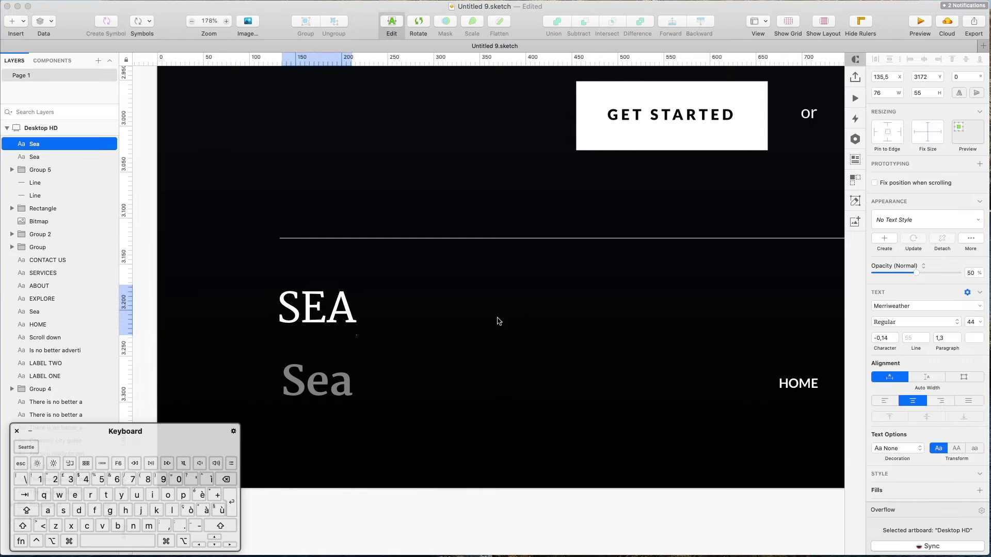
pyautogui.press('Escape')
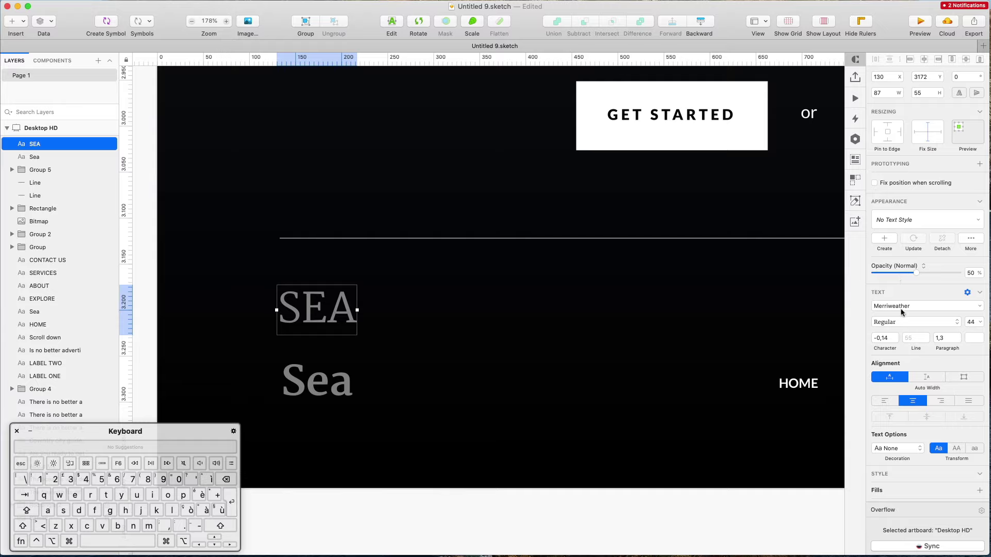
# Step: Change the SEA text's typeface to Lato with the Black weight
pyautogui.click(903, 309)
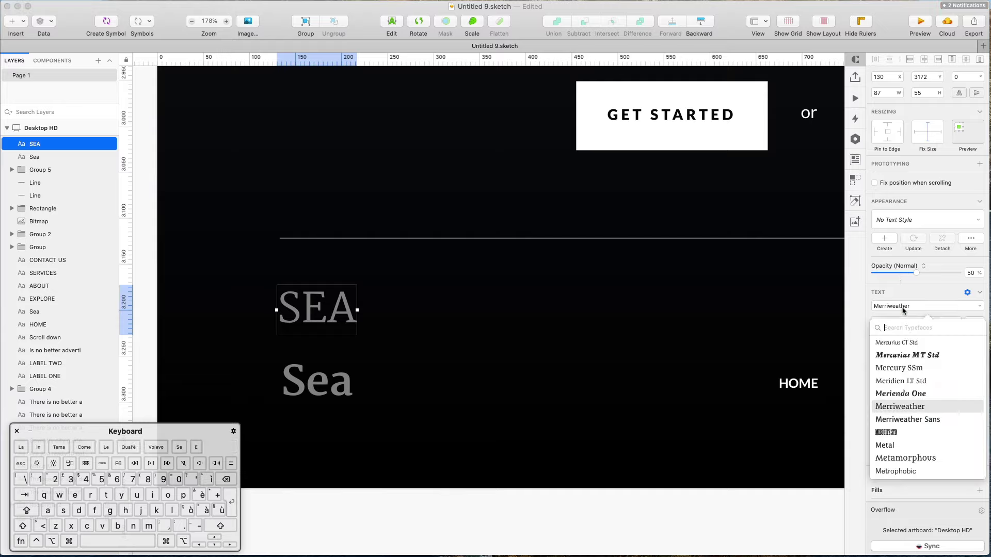
pyautogui.write('lato')
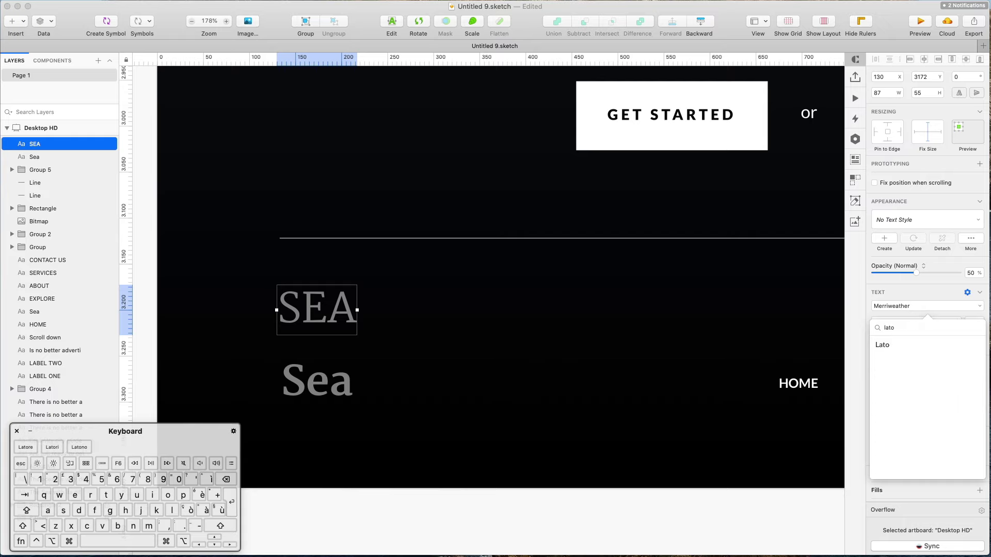
pyautogui.press('Down')
pyautogui.press('Return')
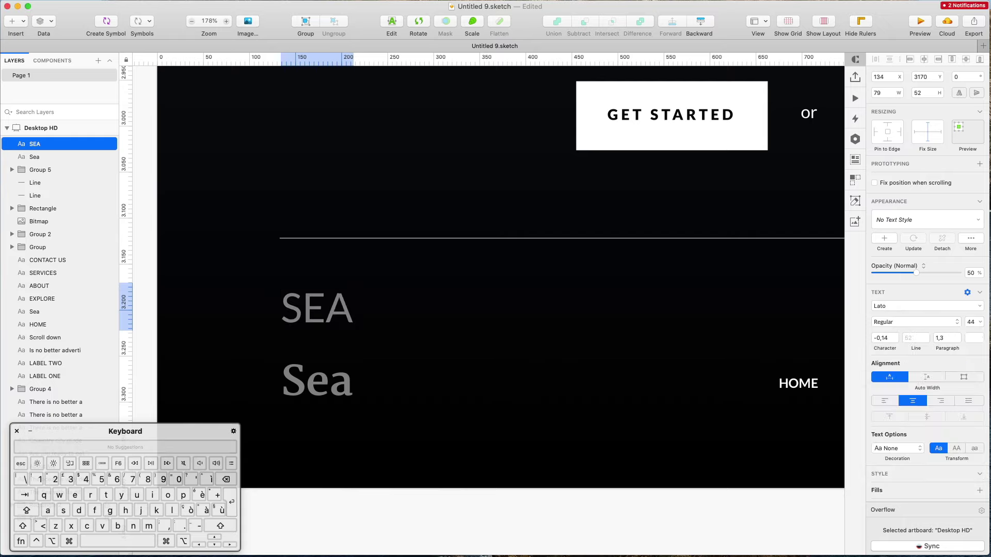
pyautogui.click(881, 324)
pyautogui.click(909, 389)
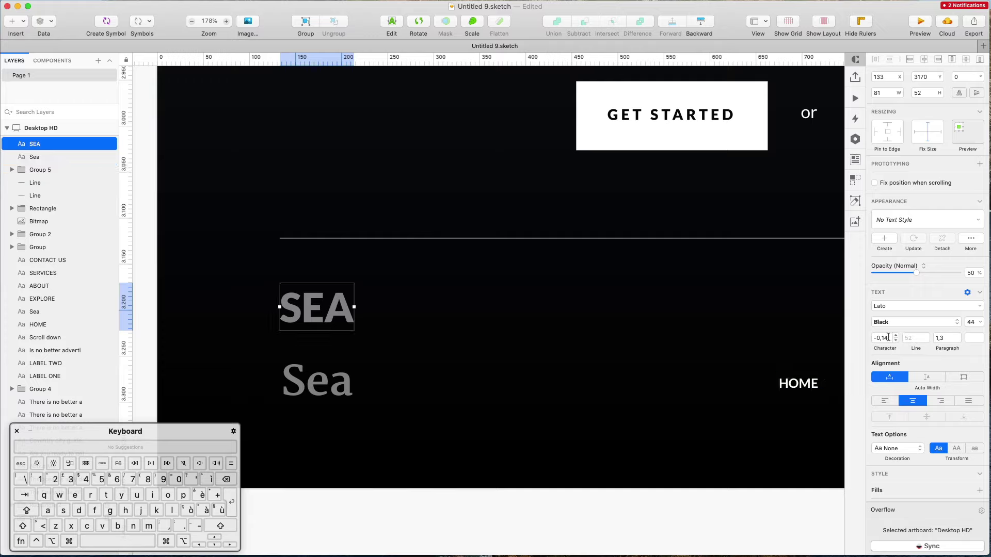
# Step: Widen the character spacing of the SEA text to 4,96
pyautogui.keyDown('shift'); pyautogui.click(894, 337); pyautogui.keyUp('shift')
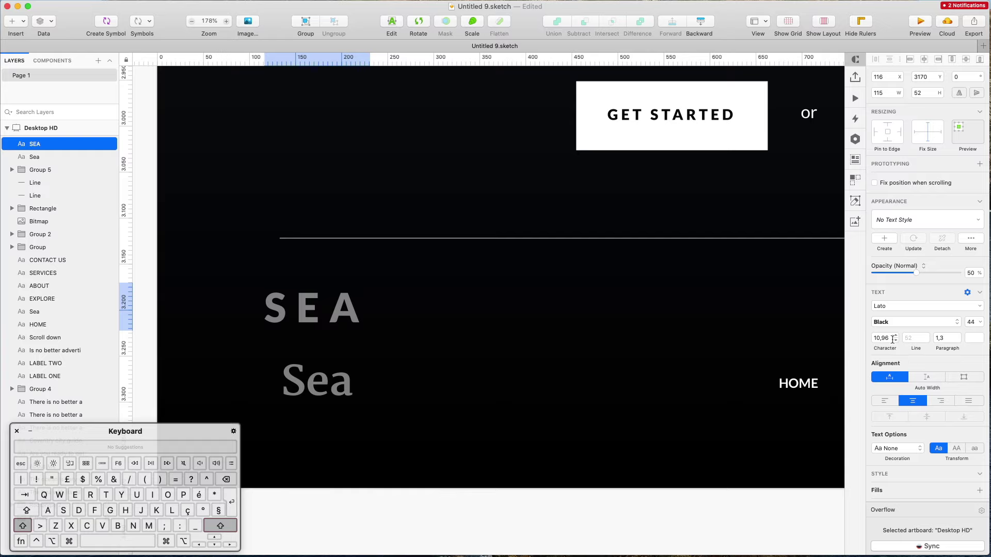
pyautogui.keyDown('shift'); pyautogui.click(894, 340); pyautogui.keyUp('shift')
pyautogui.keyDown('shift'); pyautogui.click(894, 340); pyautogui.keyUp('shift')
pyautogui.keyDown('shift'); pyautogui.click(894, 341); pyautogui.keyUp('shift')
pyautogui.keyDown('shift'); pyautogui.click(894, 341); pyautogui.keyUp('shift')
pyautogui.keyDown('shift'); pyautogui.click(895, 341); pyautogui.keyUp('shift')
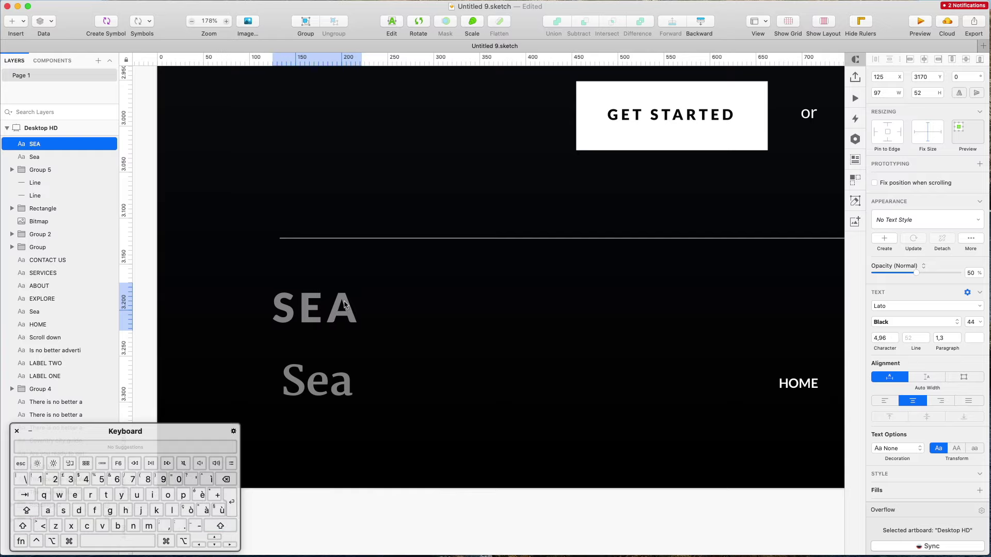
# Step: Scale the SEA text to 60% from its centre and move it to X 134, Y 3219, just above the footer Sea logo
pyautogui.press('super+k')
pyautogui.hotkey('shift', 'Down')
pyautogui.hotkey('shift', 'Down')
pyautogui.hotkey('shift', 'Down')
pyautogui.hotkey('shift', 'Down')
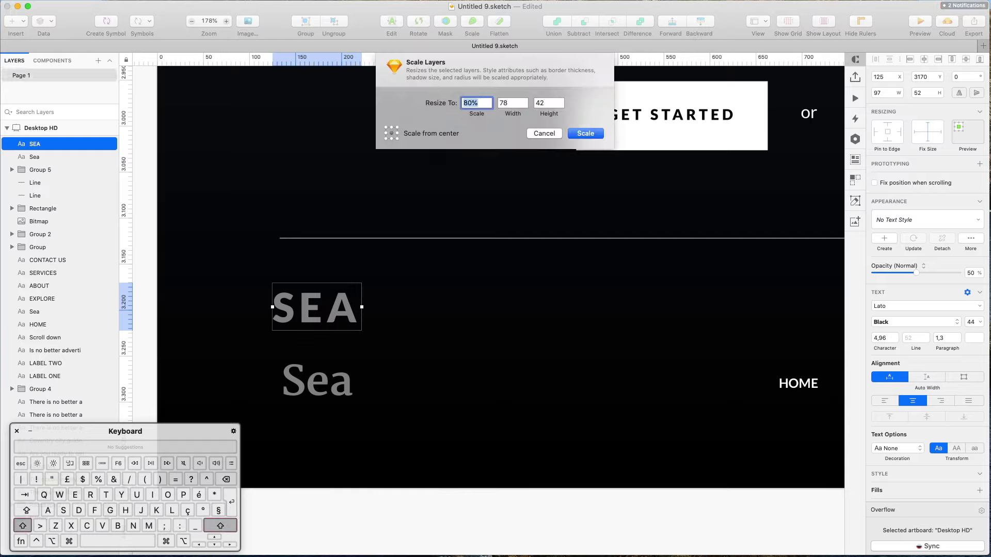
pyautogui.press('Return')
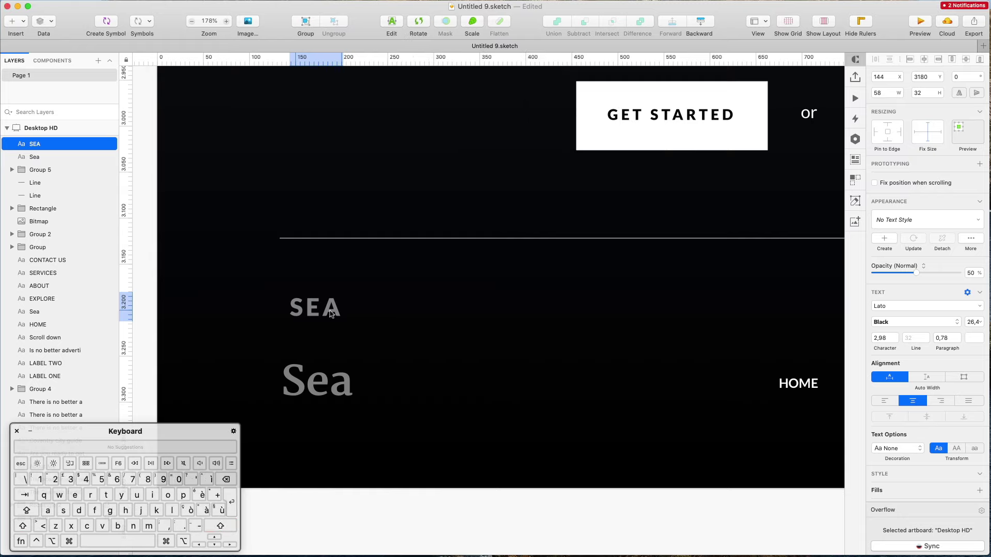
pyautogui.moveTo(331, 314); pyautogui.dragTo(312, 356)
pyautogui.scroll(-3, 312, 356)
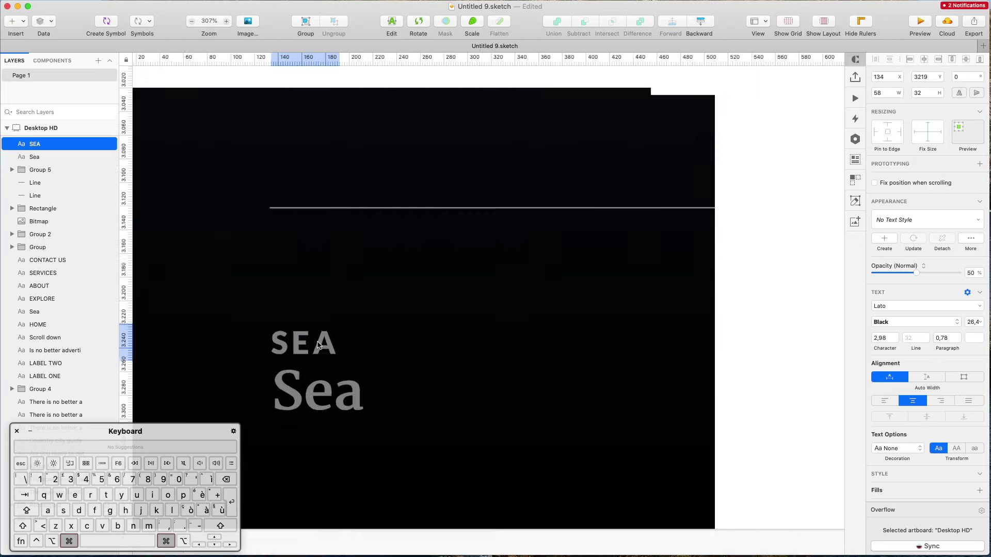
# Step: Duplicate the footer's SEA text, cut the duplicate and paste it below the header's Sea logo at X 54, Y 89
pyautogui.scroll(-3, 317, 343)
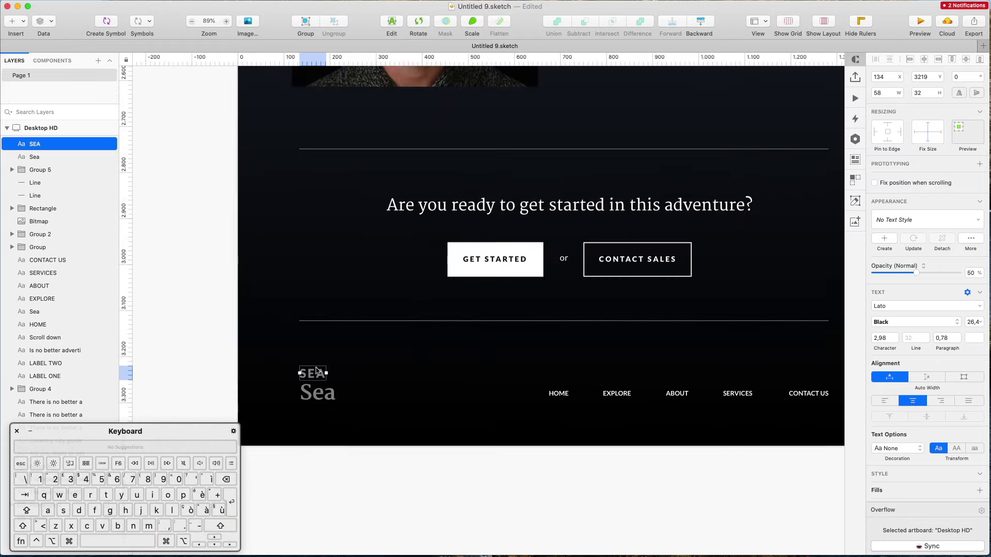
pyautogui.moveTo(312, 368); pyautogui.dragTo(325, 258)
pyautogui.press('BackSpace')
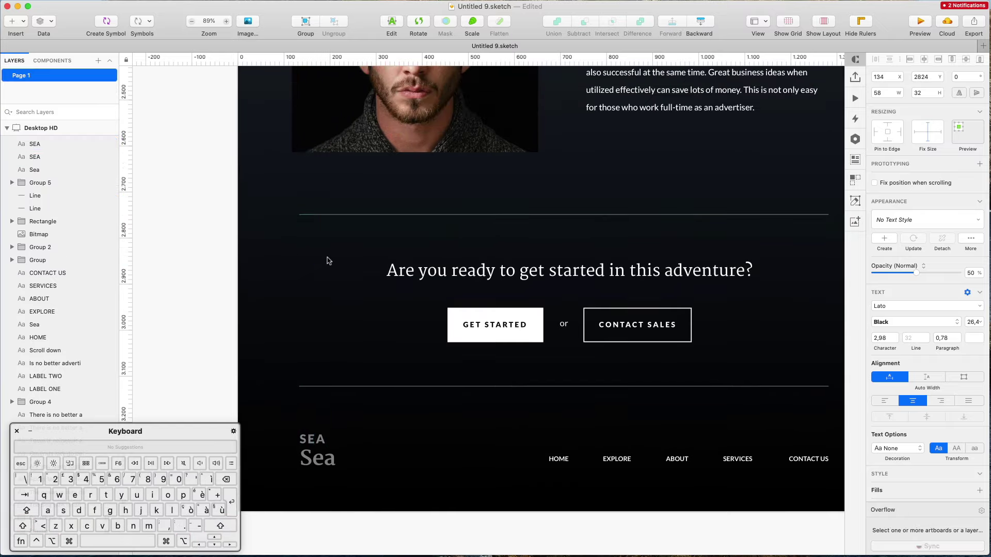
pyautogui.scroll(10, 328, 262)
pyautogui.scroll(15, 326, 260)
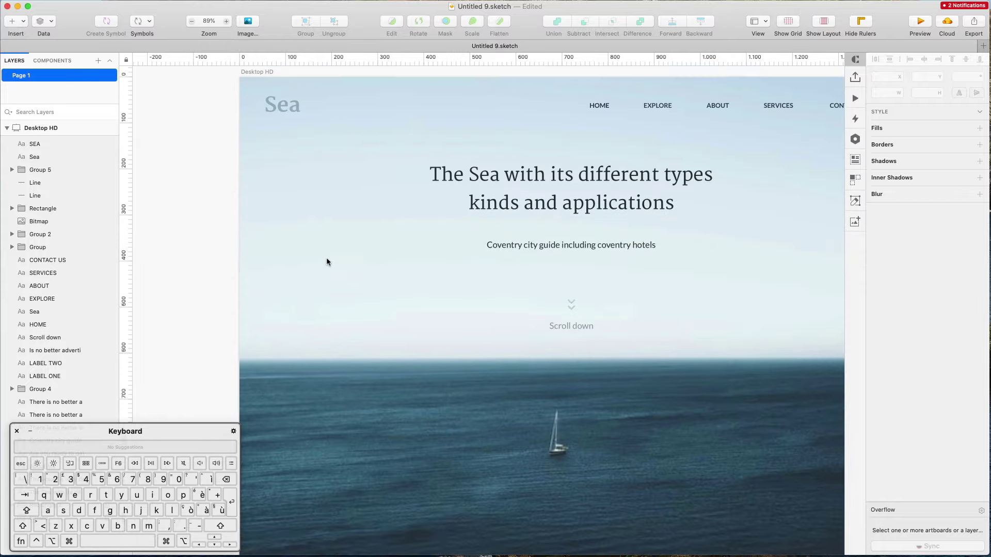
pyautogui.scroll(5, 253, 120)
pyautogui.press('super+v')
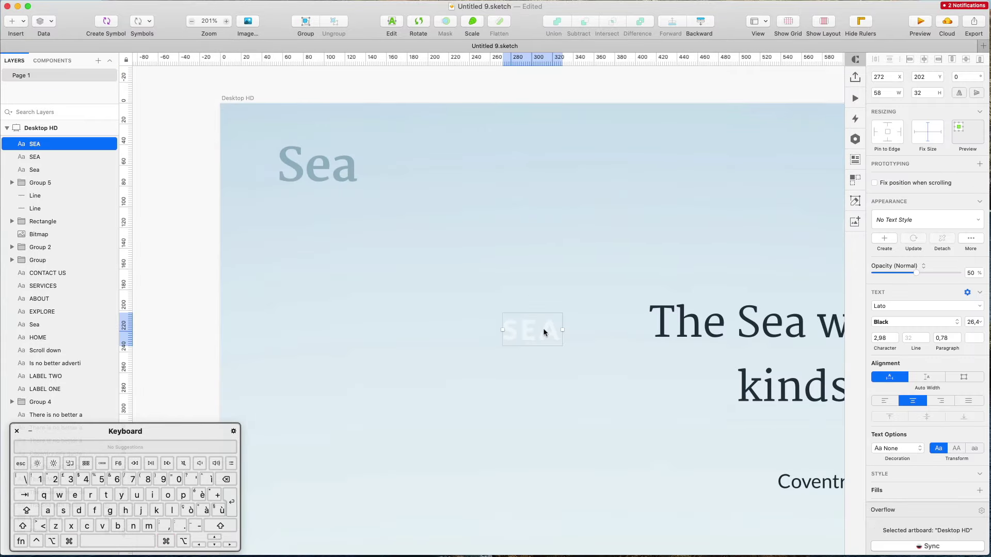
pyautogui.moveTo(529, 331); pyautogui.dragTo(311, 211)
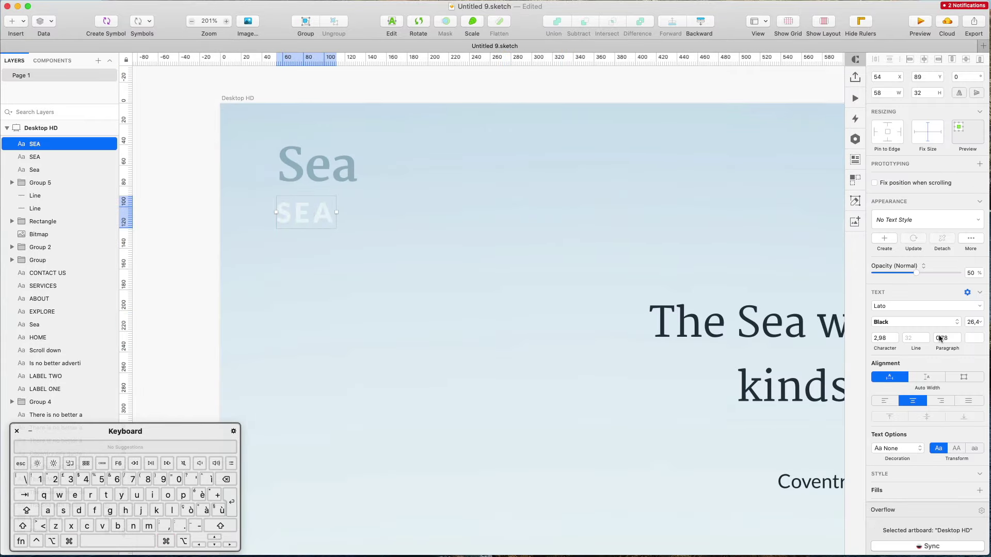
# Step: Colour the header's SEA text 90ADBD by sampling the Sea logo, and raise its opacity to 100%
pyautogui.click(966, 338)
pyautogui.click(878, 450)
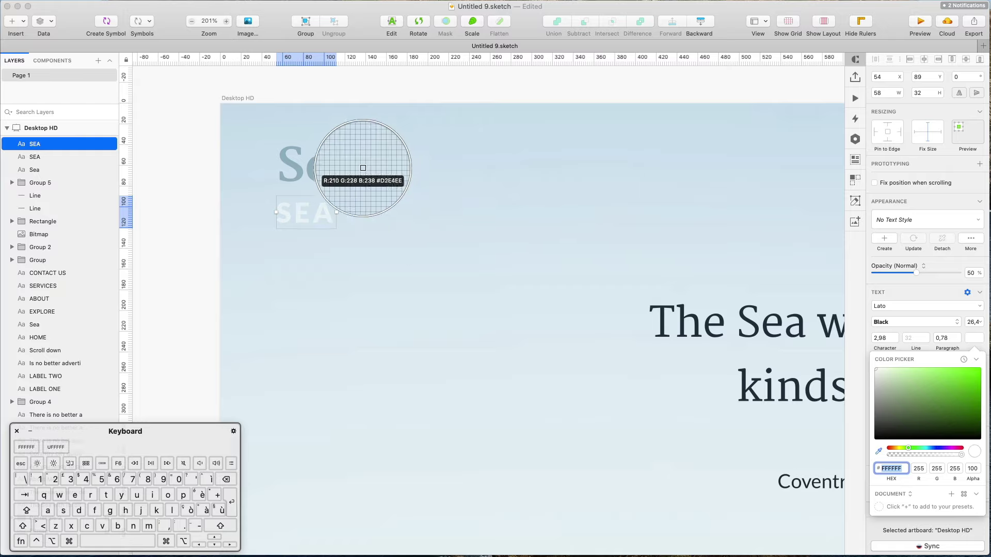
pyautogui.click(330, 162)
pyautogui.scroll(2, 326, 212)
pyautogui.scroll(-3, 326, 212)
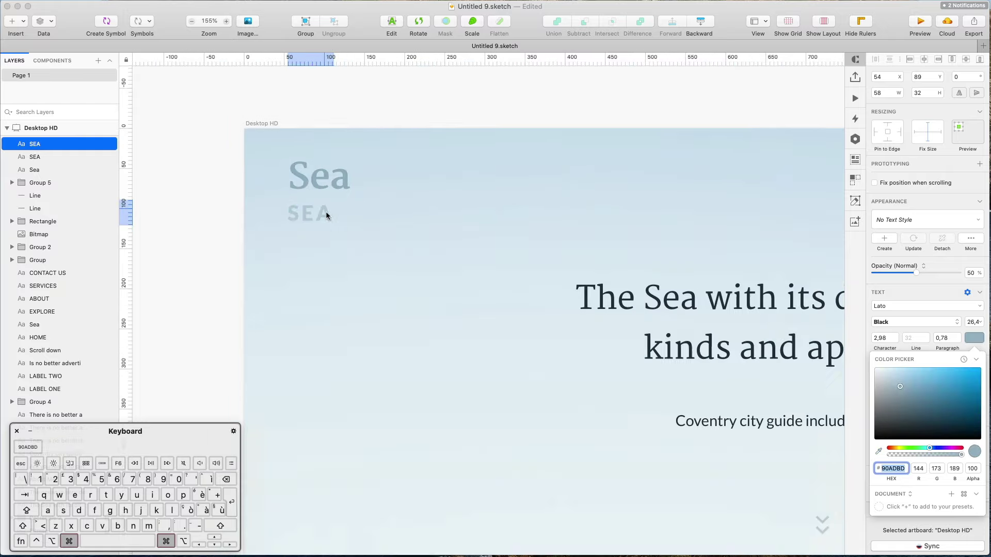
pyautogui.click(323, 213)
pyautogui.press('0')
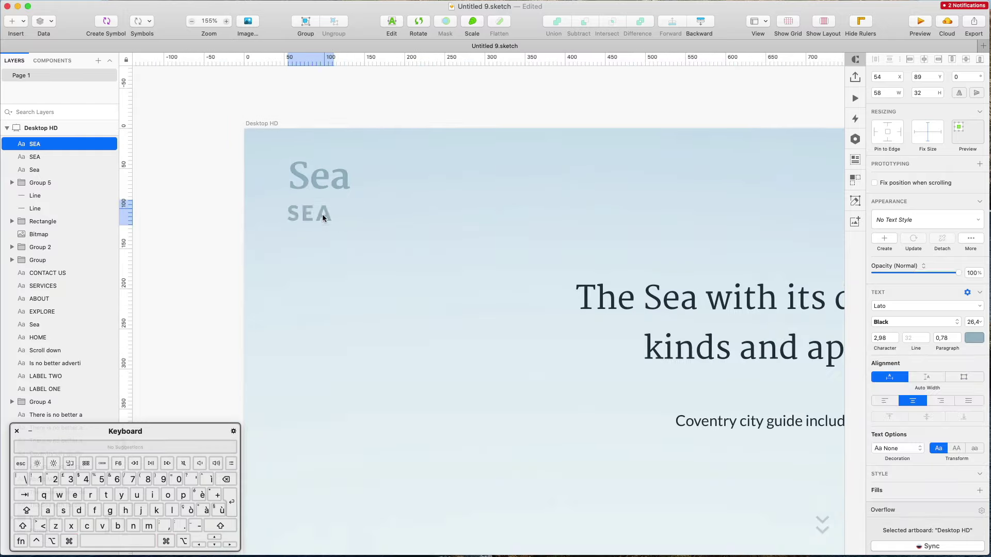
# Step: Scale the header's SEA text to 130%
pyautogui.press('super+1')
pyautogui.scroll(3, 332, 210)
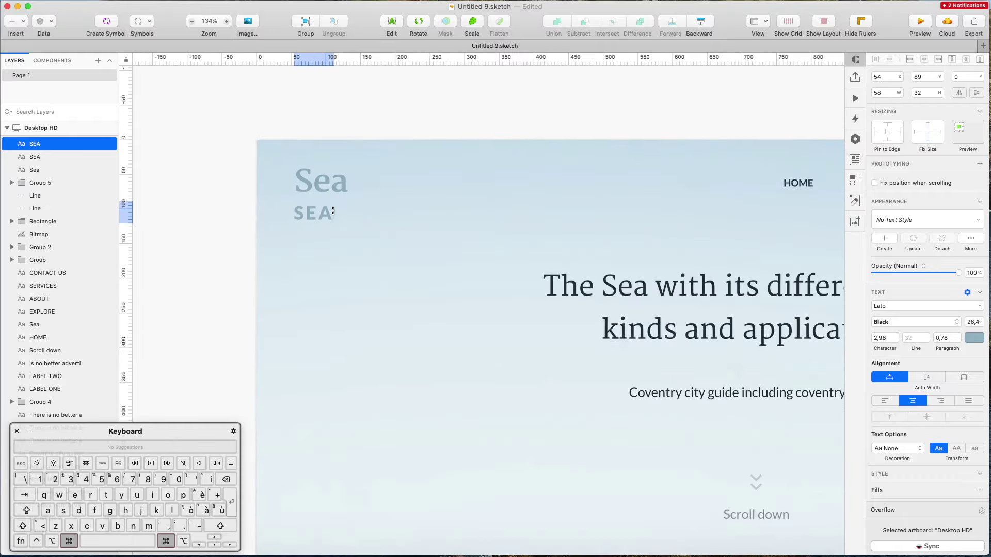
pyautogui.scroll(-4, 401, 235)
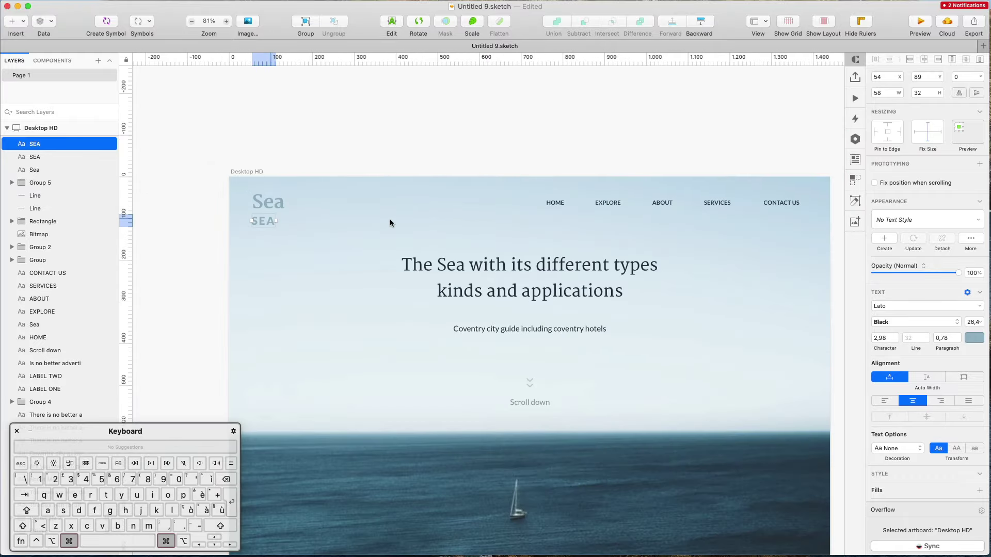
pyautogui.press('super+k')
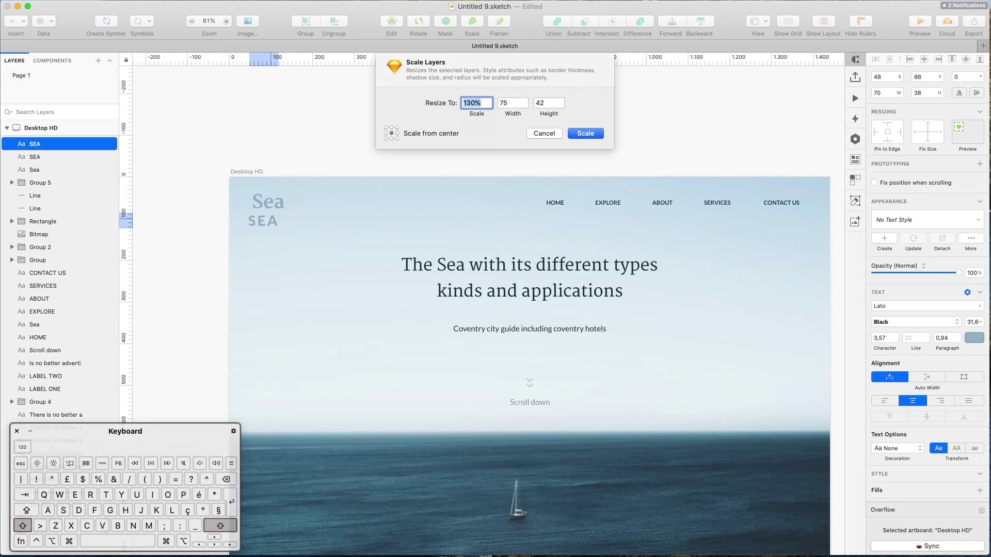
pyautogui.write('130')
pyautogui.press('Return')
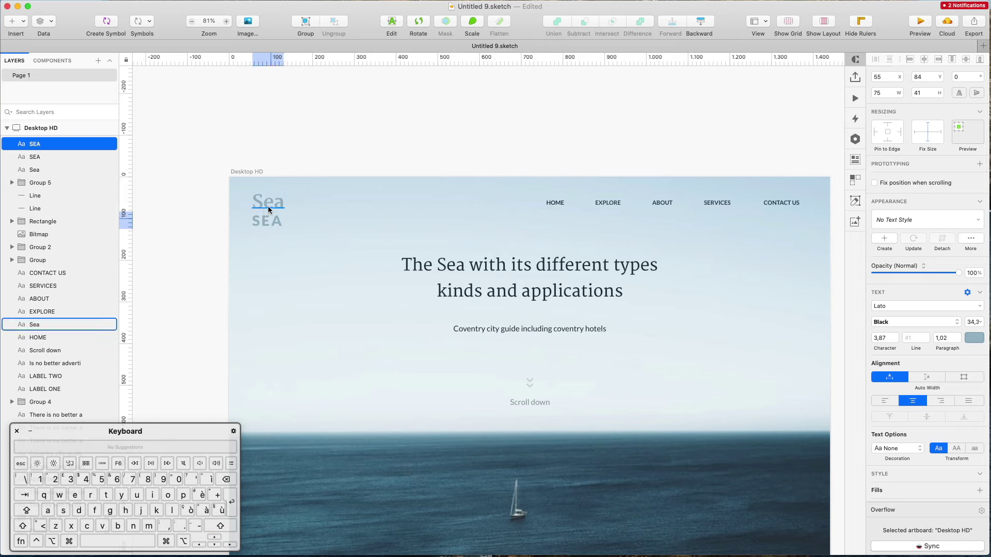
# Step: Move the SEA text to X 55, Y 41 in line with the header navigation, deleting the old Sea logo there
pyautogui.hotkey('shift', 'Up')
pyautogui.hotkey('shift', 'Up')
pyautogui.hotkey('shift', 'Up')
pyautogui.hotkey('shift', 'Up')
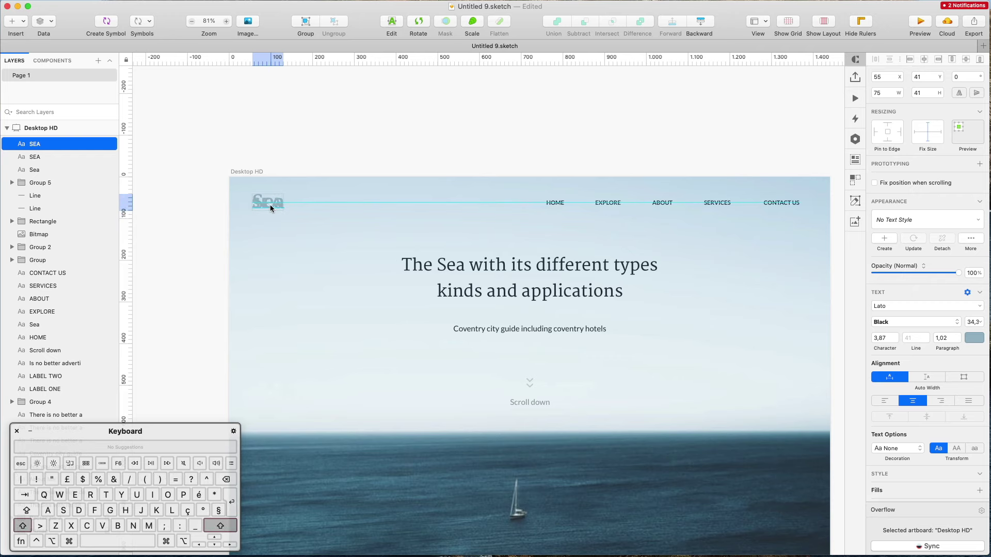
pyautogui.hotkey('shift', 'Right')
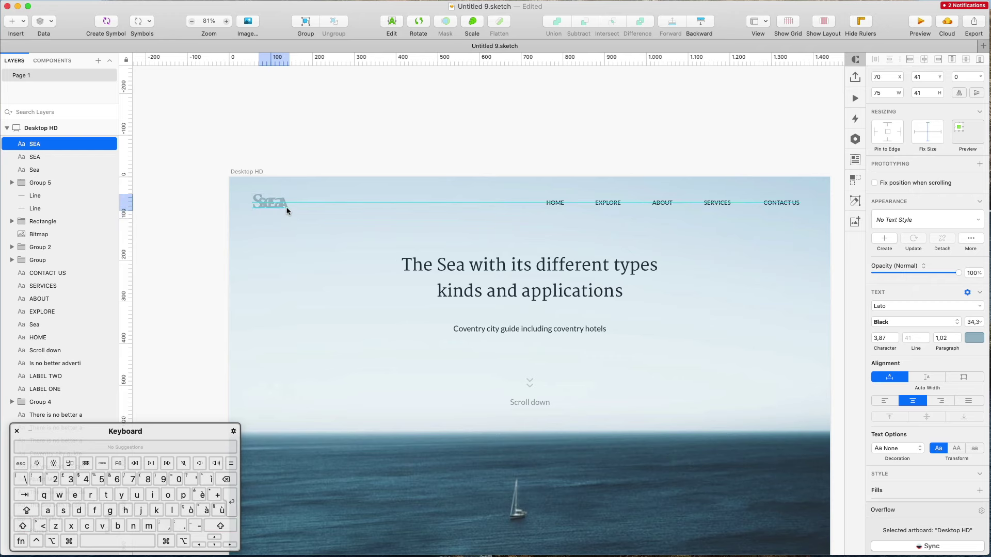
pyautogui.click(255, 196)
pyautogui.press('BackSpace')
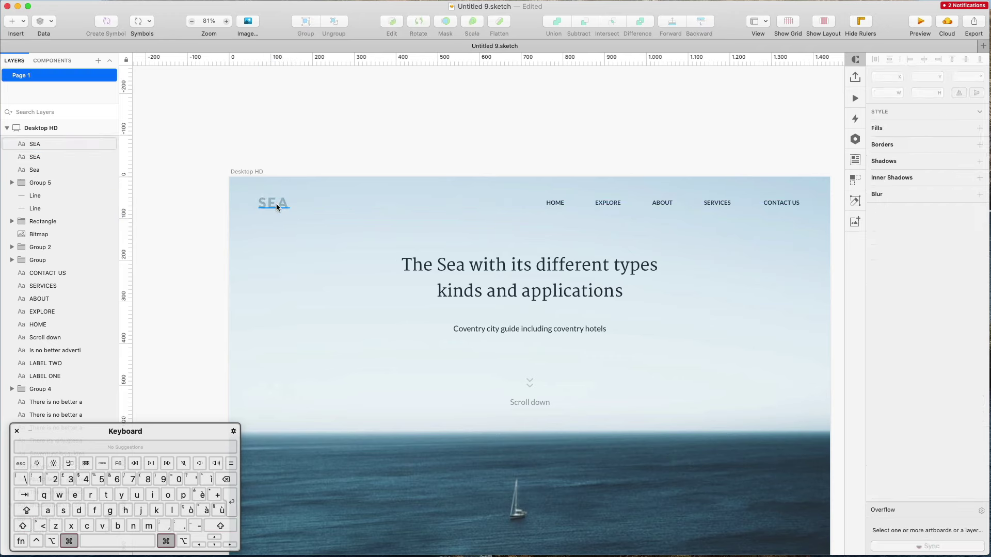
pyautogui.click(276, 206)
pyautogui.click(421, 144)
# Step: Try the dark blues 005482, 004870 and 00324D as the header SEA logo's text colour
pyautogui.scroll(-3, 421, 145)
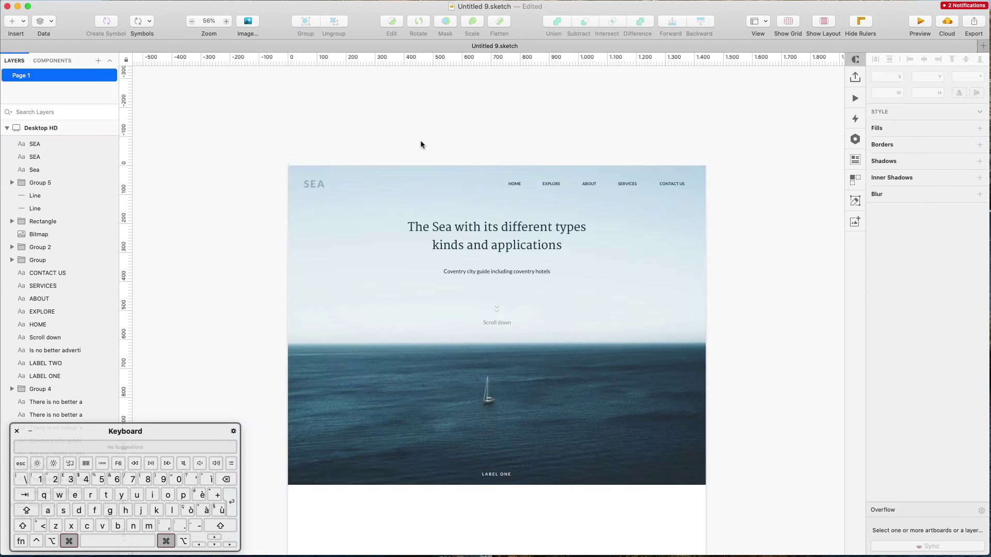
pyautogui.scroll(-1, 420, 144)
pyautogui.hscroll(2, 420, 144)
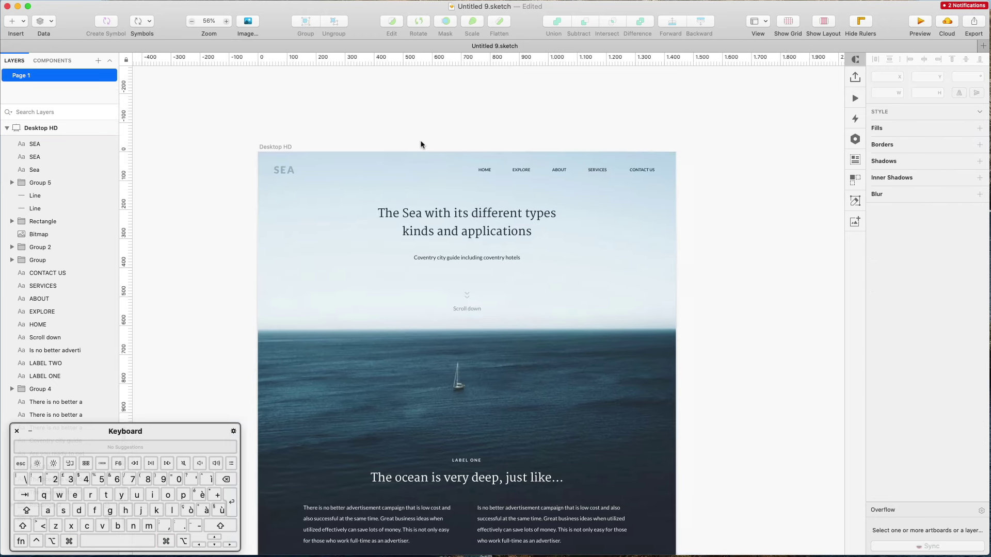
pyautogui.hscroll(-1, 420, 143)
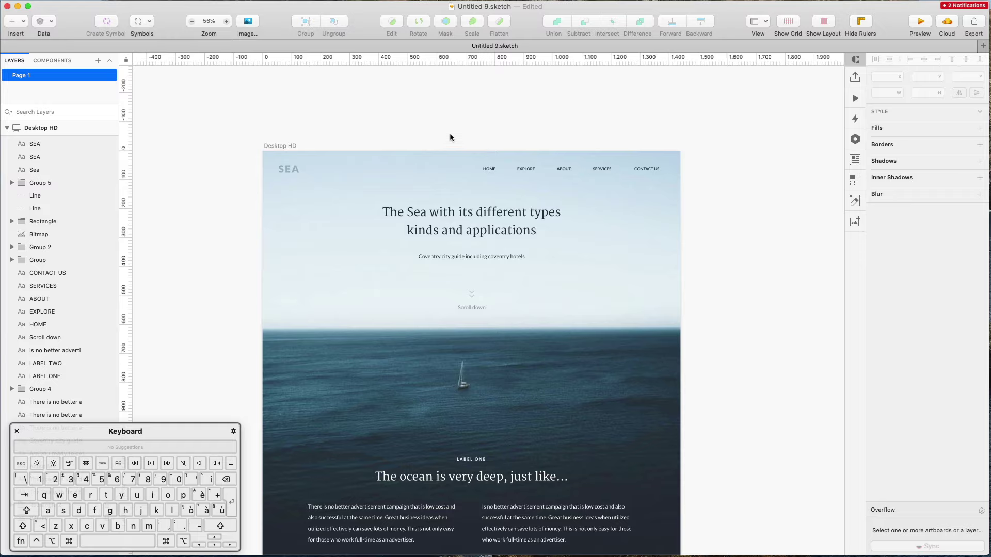
pyautogui.scroll(-20, 450, 133)
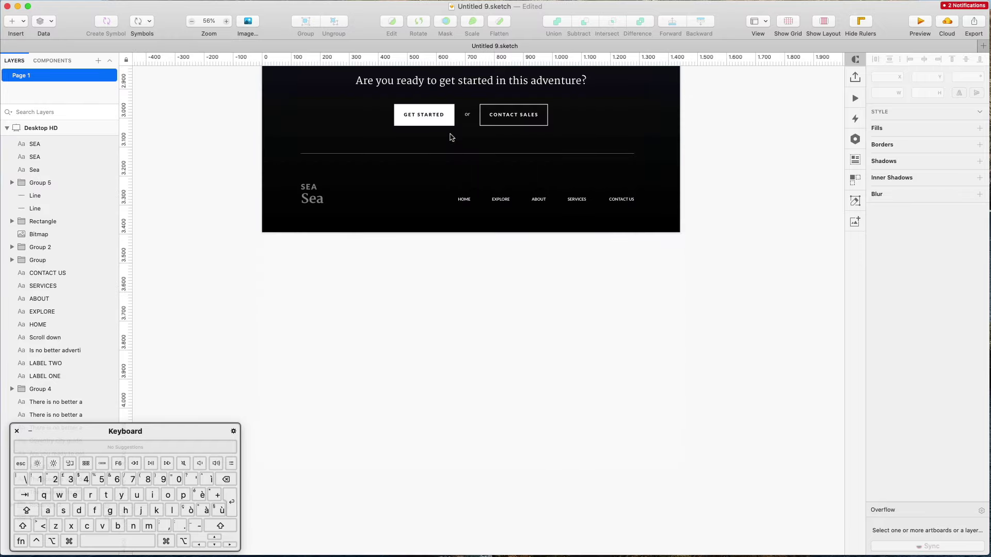
pyautogui.scroll(20, 450, 136)
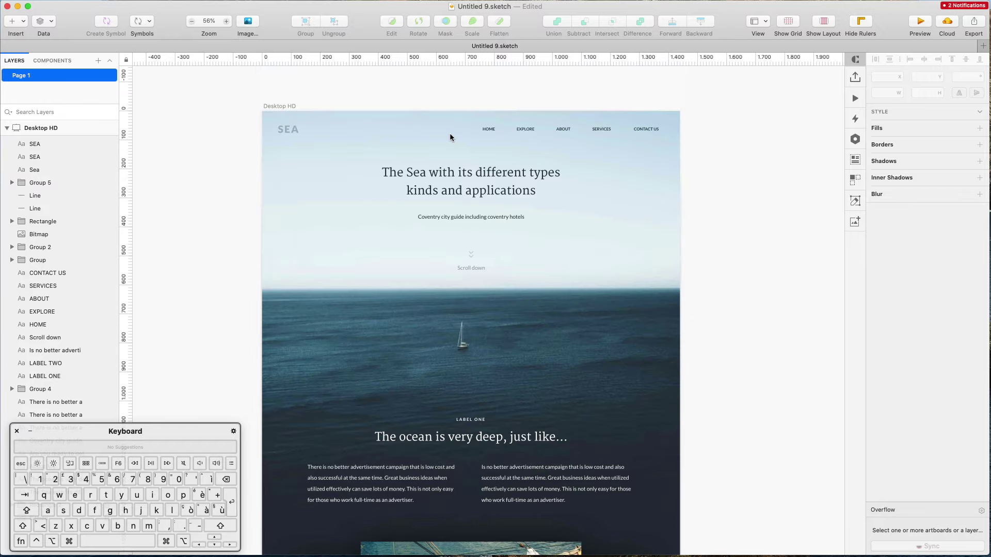
pyautogui.click(289, 129)
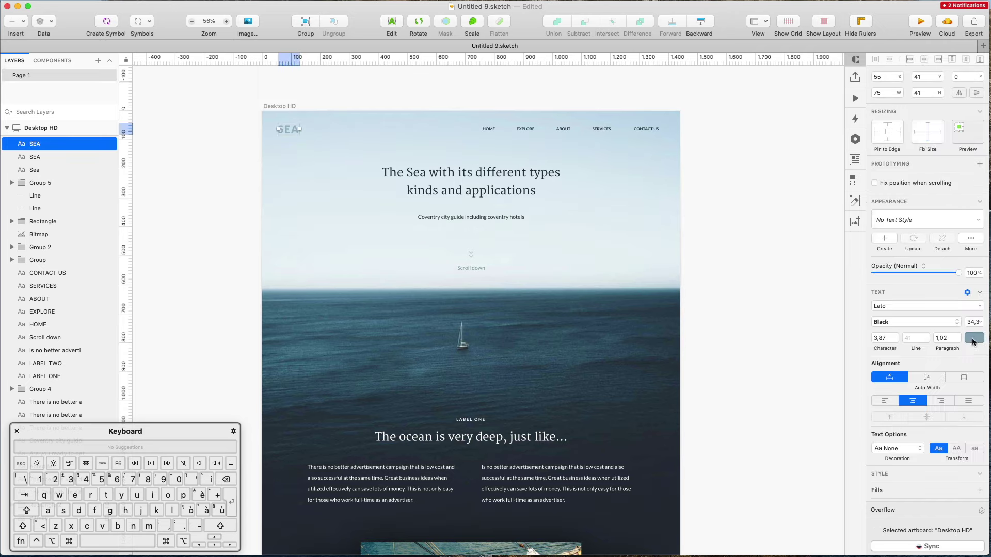
pyautogui.click(973, 339)
pyautogui.write('005482')
pyautogui.press('Return')
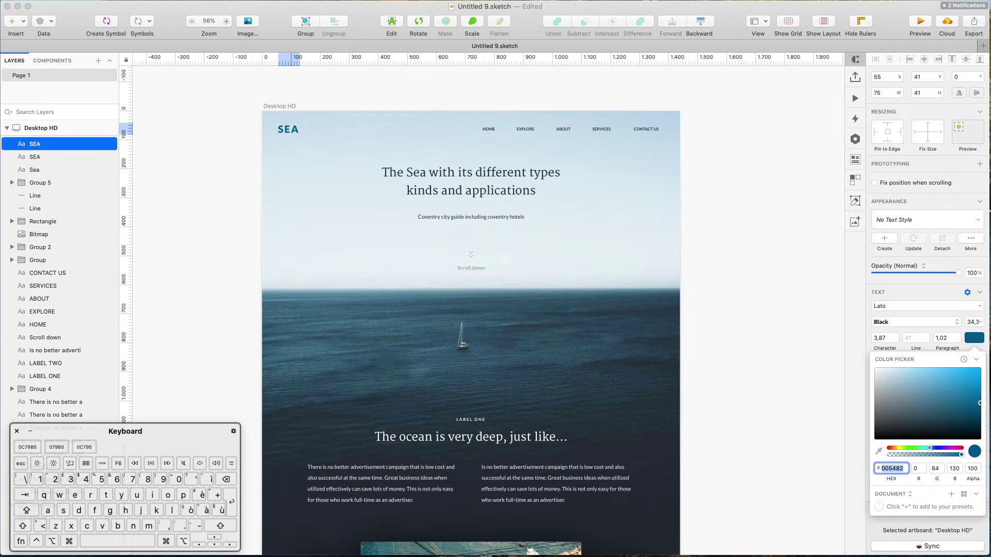
pyautogui.write('004870')
pyautogui.press('Return')
pyautogui.write('00324D')
pyautogui.press('Return')
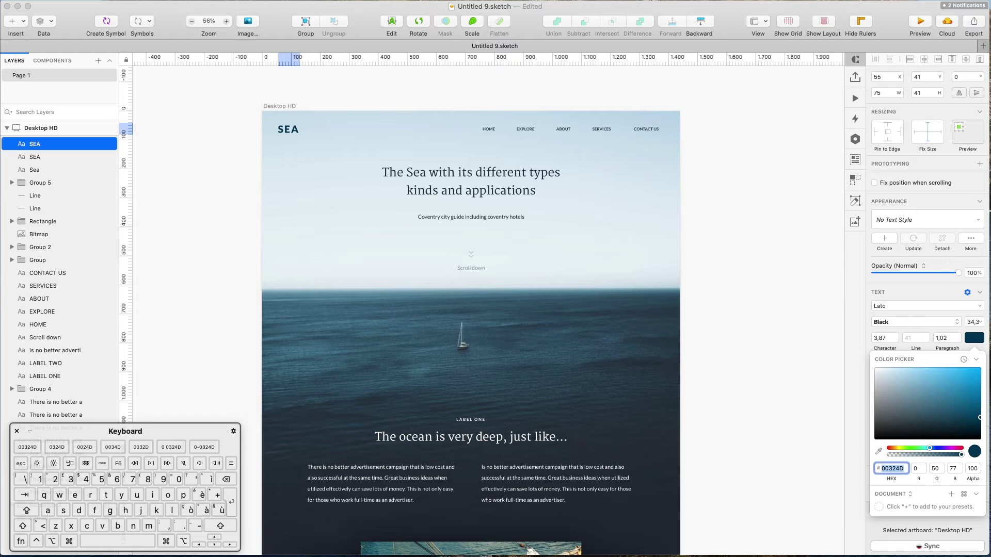
# Step: Try 00A4FF, 005B8D and 2F4C5F as text colours for the header's SEA logo
pyautogui.write('00A4FF')
pyautogui.press('Return')
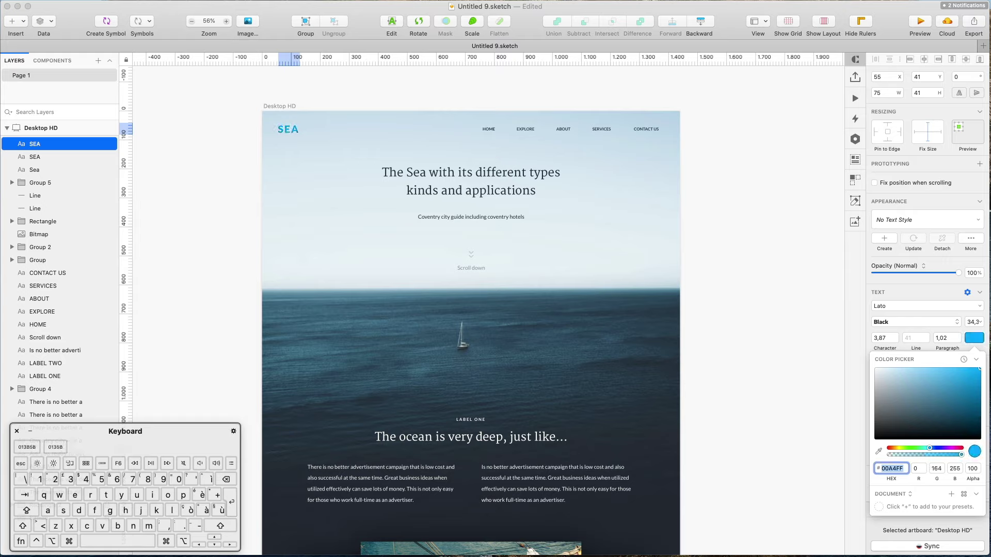
pyautogui.write('005B8D')
pyautogui.press('Return')
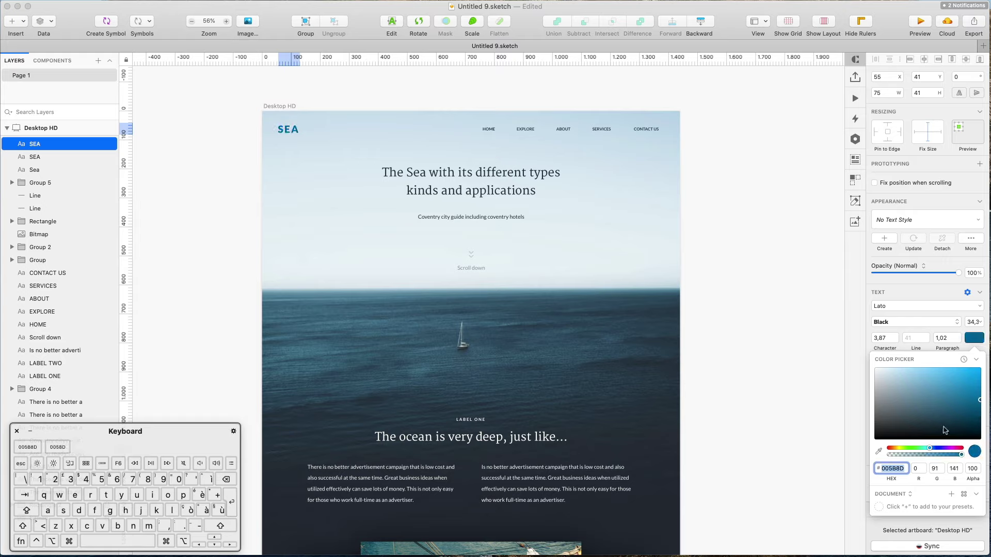
pyautogui.write('2F4C5F')
pyautogui.press('Return')
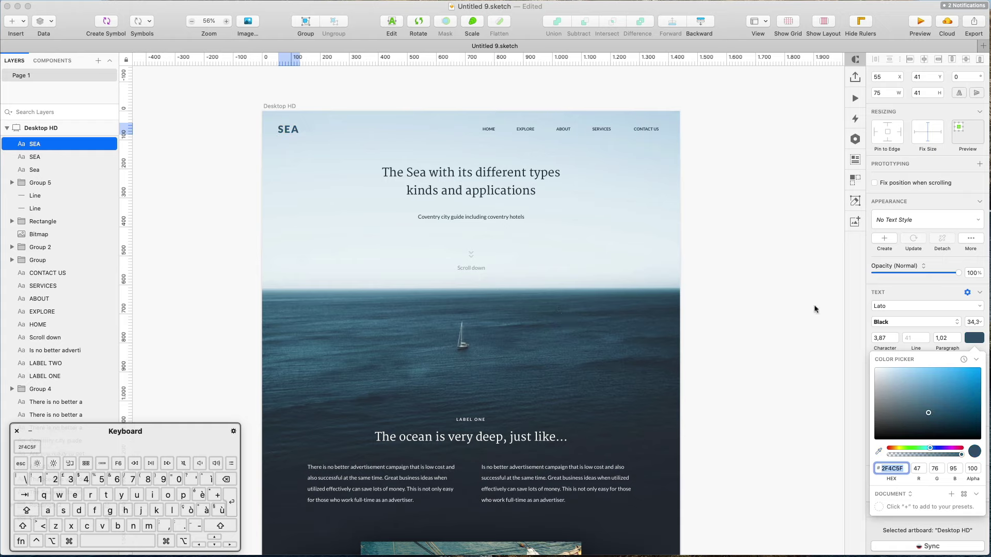
# Step: Set the header SEA logo's text colour to 005186 and move it up to Y 36
pyautogui.write('006BB1')
pyautogui.press('Return')
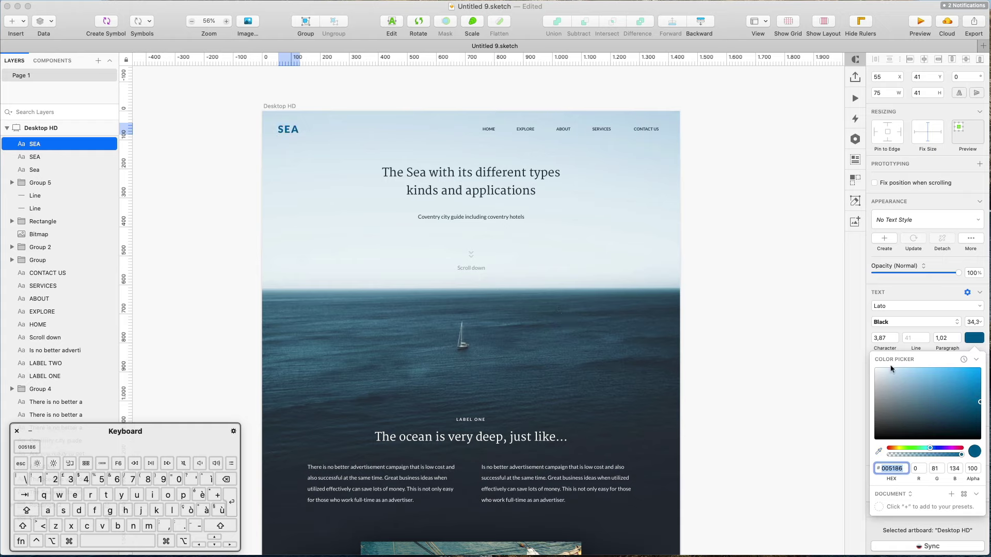
pyautogui.press('Escape')
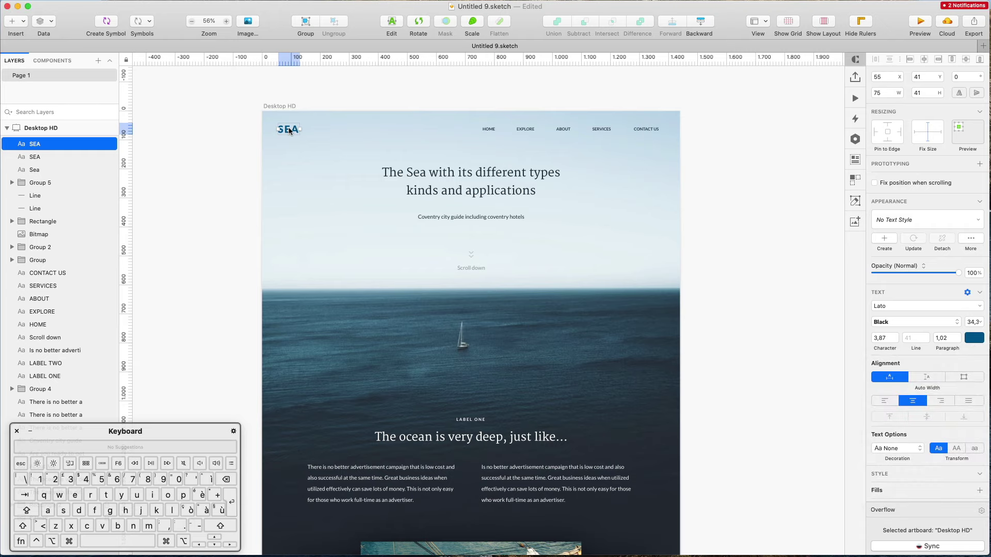
pyautogui.moveTo(289, 131); pyautogui.dragTo(289, 129)
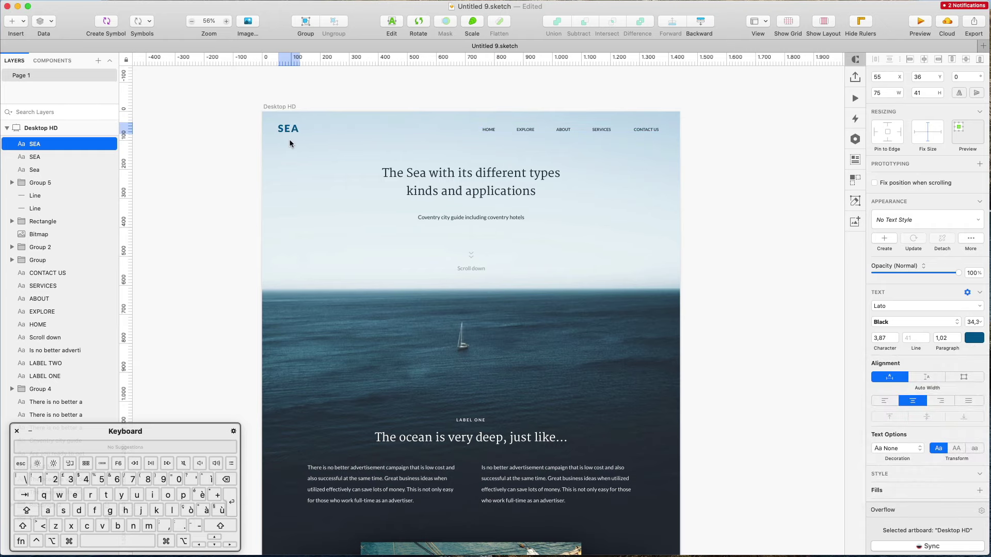
# Step: Paste a copy of the blue header SEA logo into the footer at X 134, Y 3185, above the grey logo texts
pyautogui.scroll(-15, 291, 150)
pyautogui.scroll(-5, 316, 415)
pyautogui.scroll(-3, 294, 427)
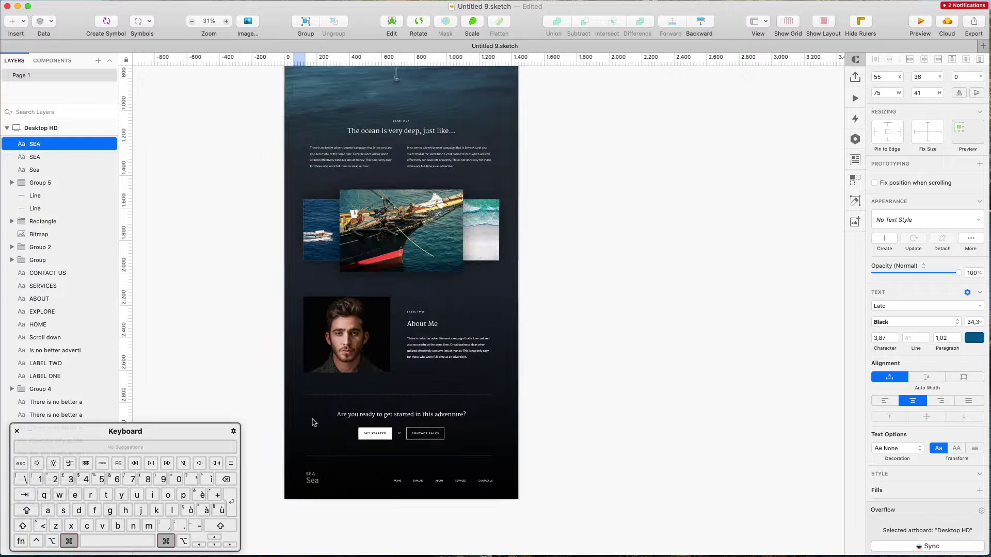
pyautogui.scroll(6, 316, 420)
pyautogui.scroll(5, 309, 231)
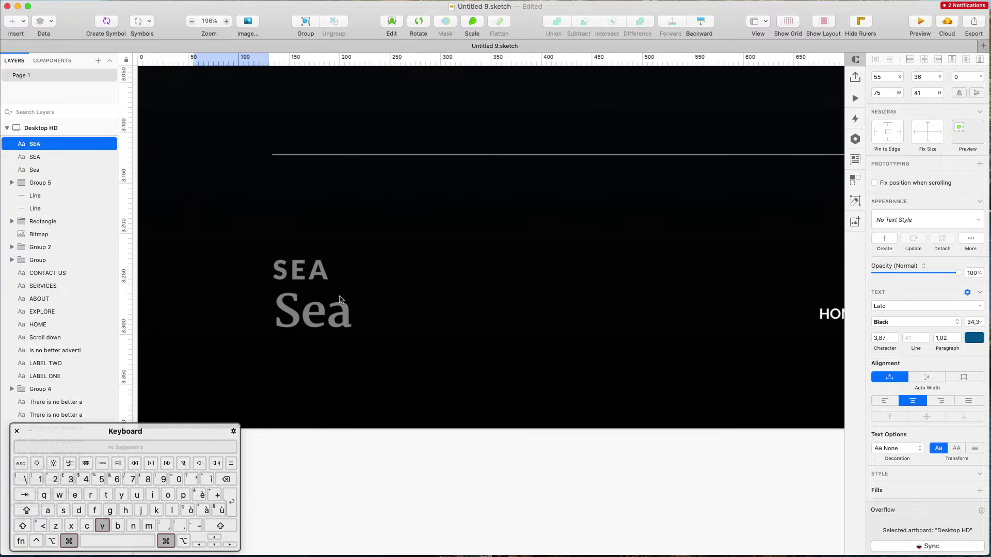
pyautogui.press('super+v')
pyautogui.moveTo(476, 254); pyautogui.dragTo(295, 246)
# Step: Set the pasted footer SEA logo's text colour to white, FFFFFF
pyautogui.click(974, 338)
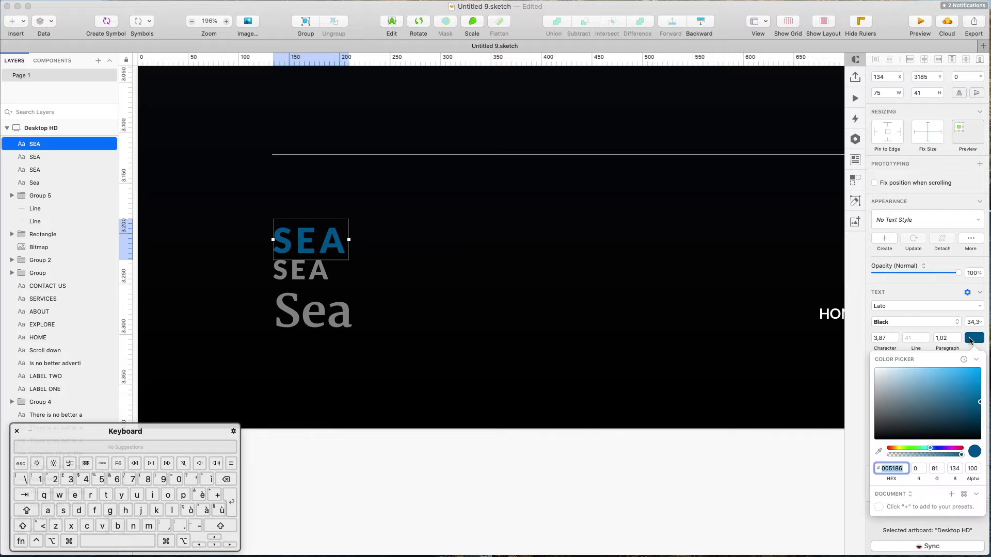
pyautogui.write('FFFFFF')
pyautogui.press('Return')
# Step: Delete the two grey logo texts in the footer and move the white SEA logo down to Y 3258, level with the navigation links
pyautogui.moveTo(336, 279); pyautogui.dragTo(378, 356)
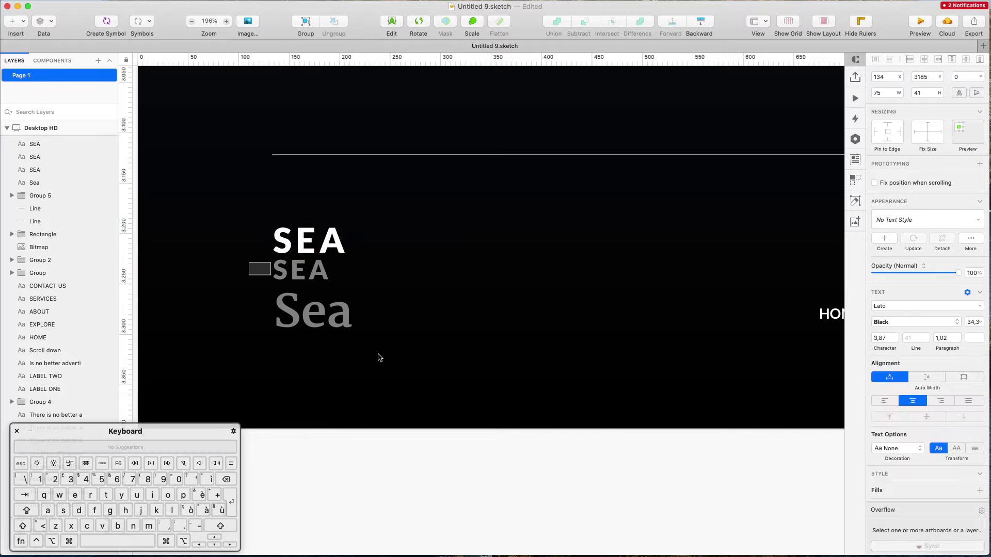
pyautogui.press('BackSpace')
pyautogui.moveTo(306, 249); pyautogui.dragTo(306, 322)
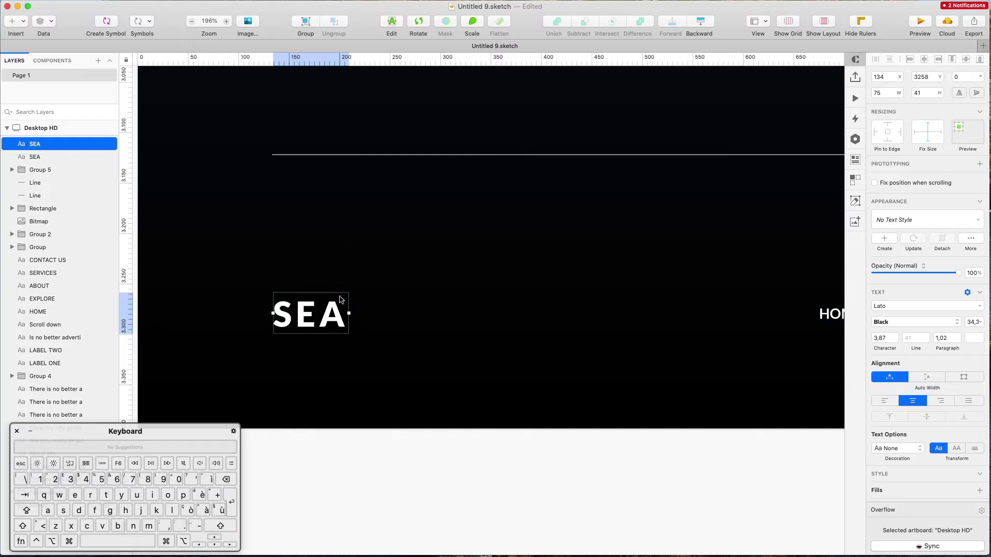
pyautogui.click(375, 248)
pyautogui.scroll(-10, 375, 249)
pyautogui.scroll(4, 375, 256)
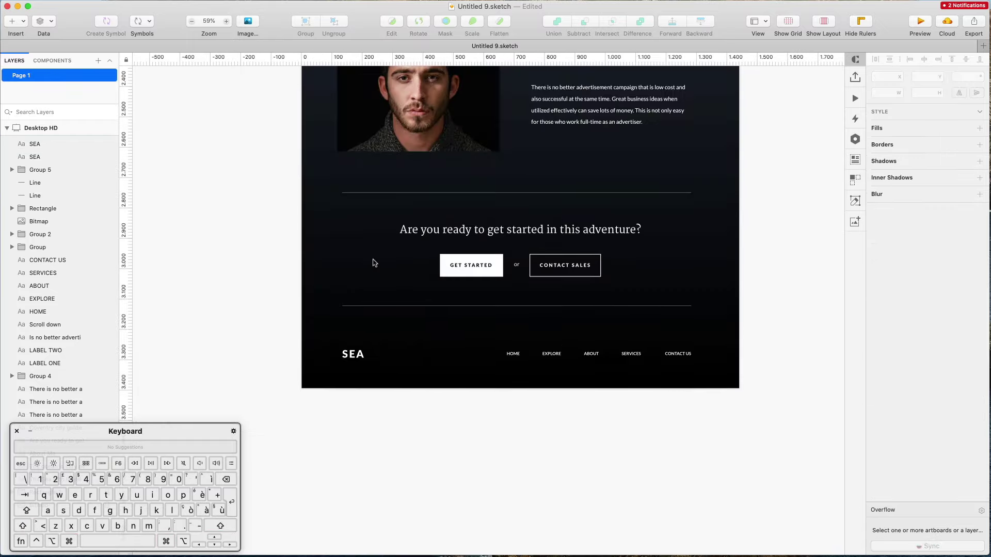
# Step: Move the footer's white SEA logo and navigation links up together, closer to the divider line above them
pyautogui.moveTo(316, 331); pyautogui.dragTo(711, 387)
pyautogui.hotkey('shift', 'Up')
pyautogui.hotkey('shift', 'Up')
pyautogui.hotkey('shift', 'Up')
pyautogui.hotkey('shift', 'Up')
pyautogui.hotkey('shift', 'Up')
pyautogui.hotkey('shift', 'Up')
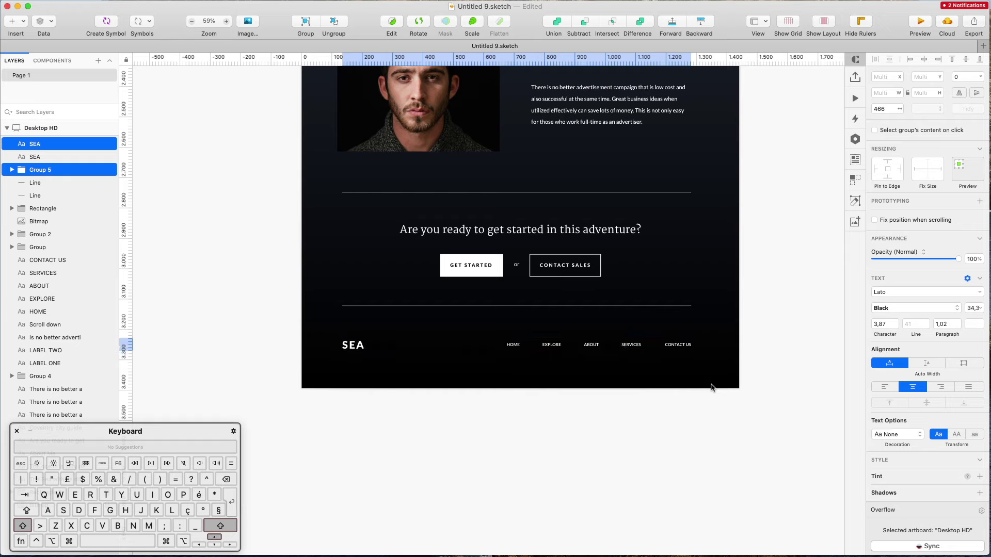
pyautogui.hotkey('shift', 'Down')
pyautogui.click(710, 387)
# Step: Shorten the Desktop HD artboard from below to a height of 3344 and nudge the footer SEA logo level with the navigation links
pyautogui.scroll(15, 372, 148)
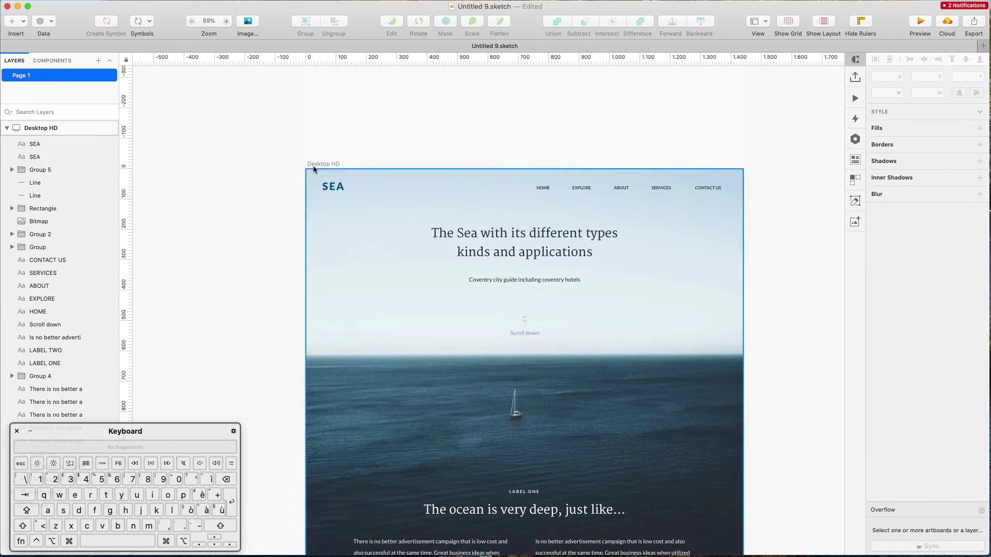
pyautogui.click(314, 166)
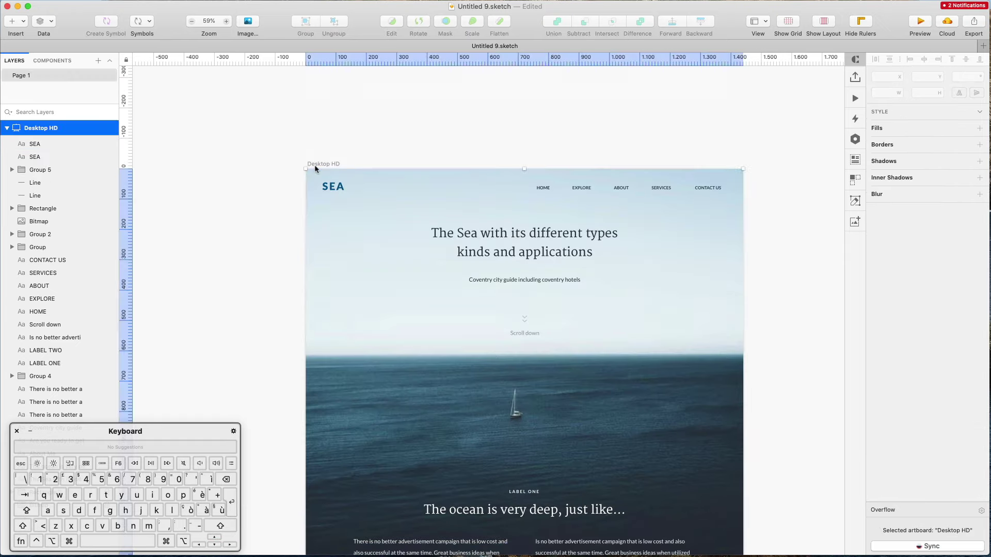
pyautogui.scroll(-20, 314, 166)
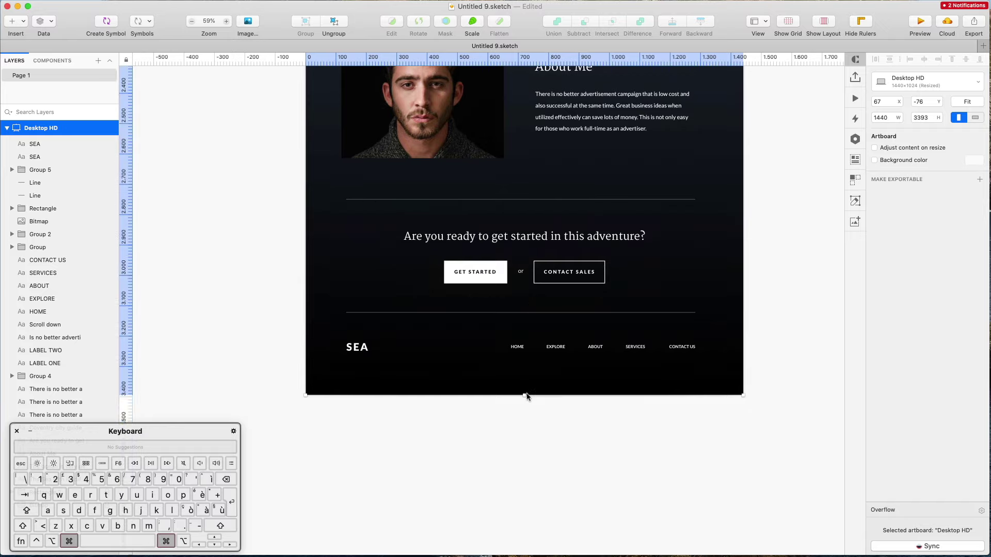
pyautogui.moveTo(525, 396); pyautogui.dragTo(520, 380)
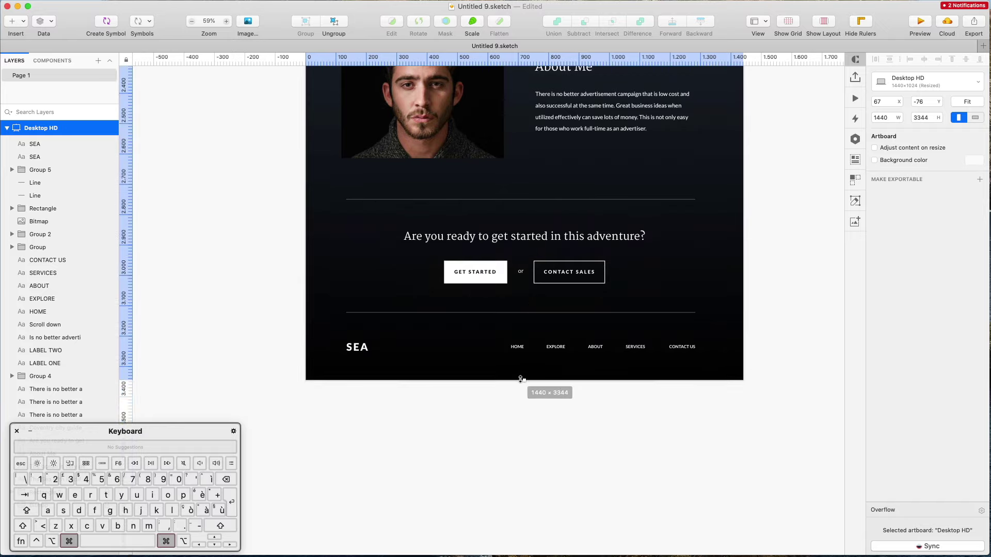
pyautogui.click(363, 349)
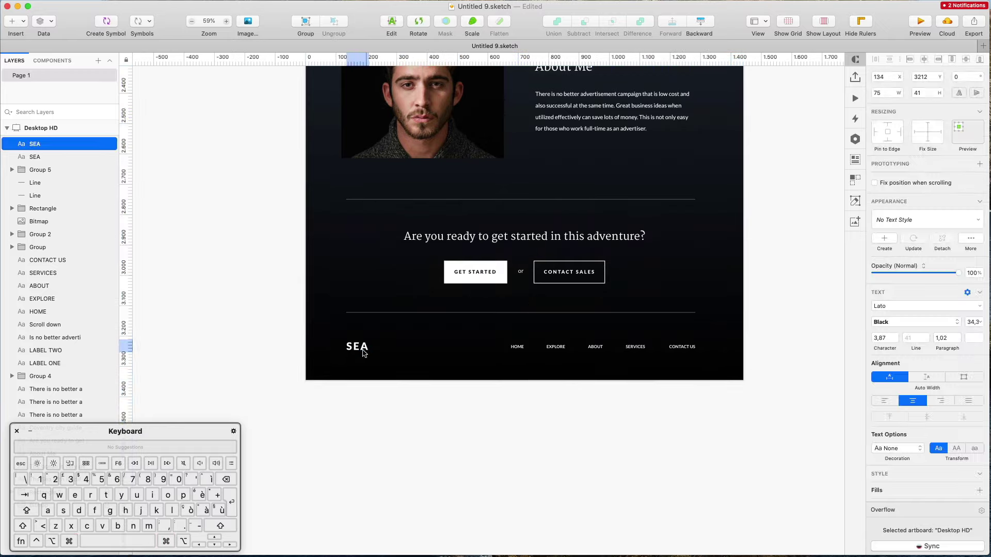
pyautogui.press('Down')
# Step: Duplicate the About Me paragraph to X 460, Y 3280 below the footer links and replace its text with "Copyright 2020 Sea Xyzx"
pyautogui.click(563, 115)
pyautogui.moveTo(564, 116); pyautogui.dragTo(474, 386)
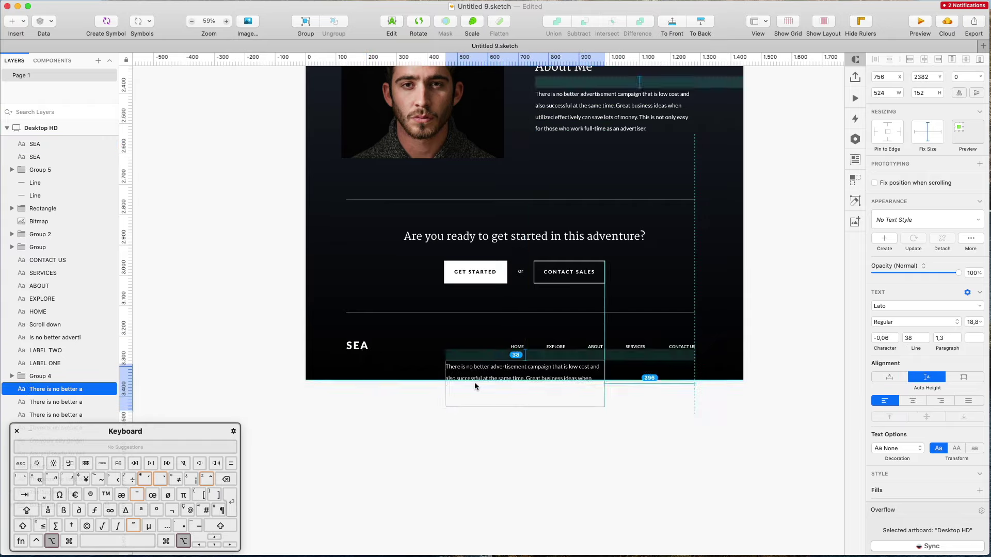
pyautogui.doubleClick(475, 382)
pyautogui.write('Cop')
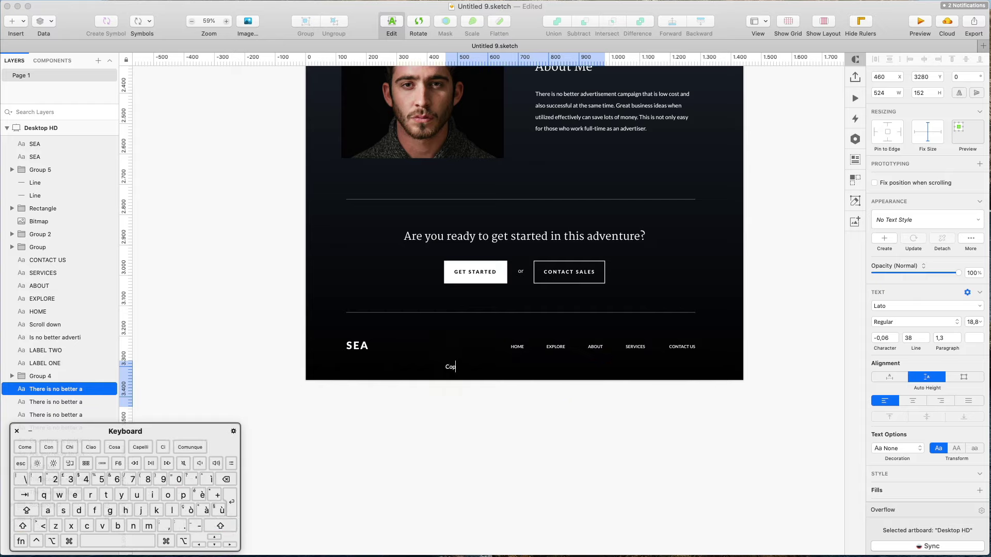
pyautogui.write('yright 2020')
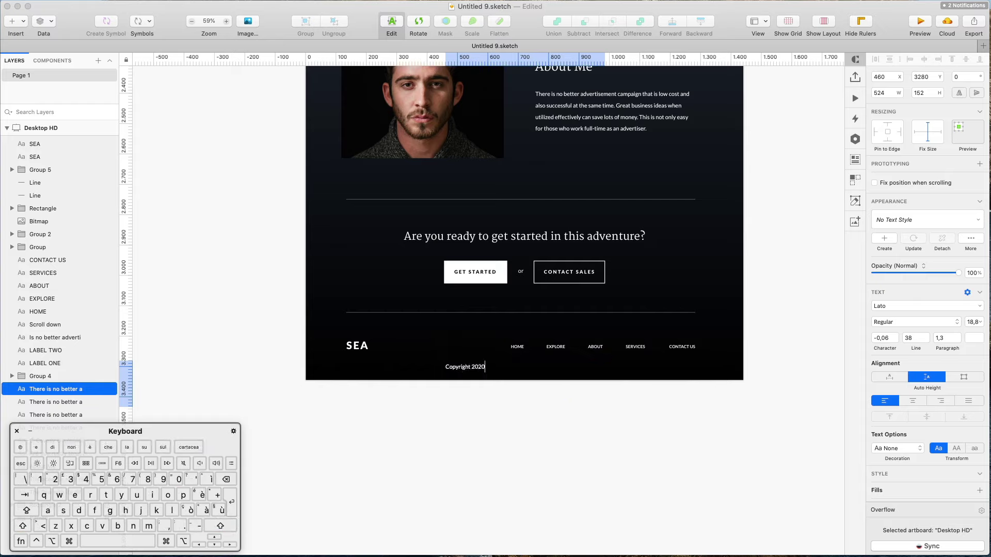
pyautogui.write(' Sea')
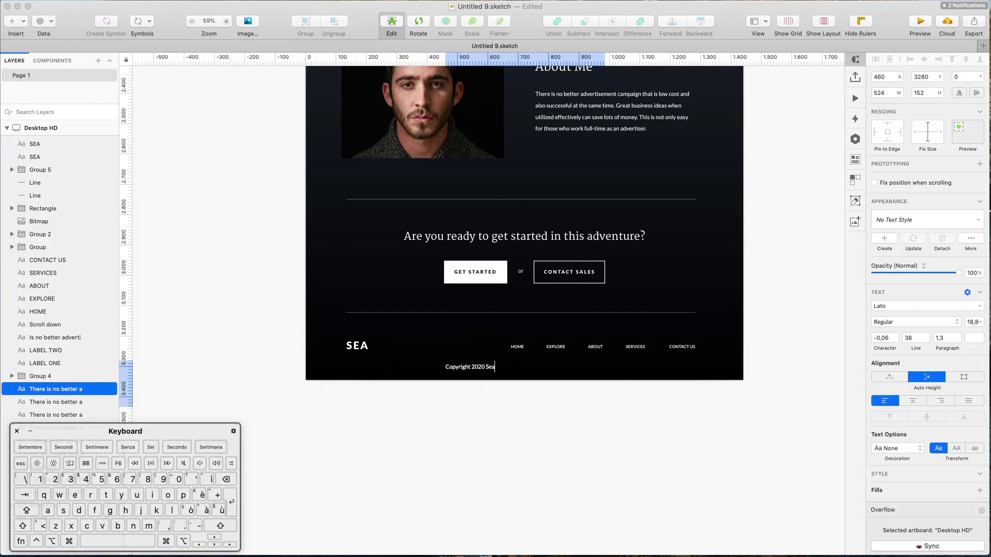
pyautogui.press('shift')
pyautogui.write('a XyZ')
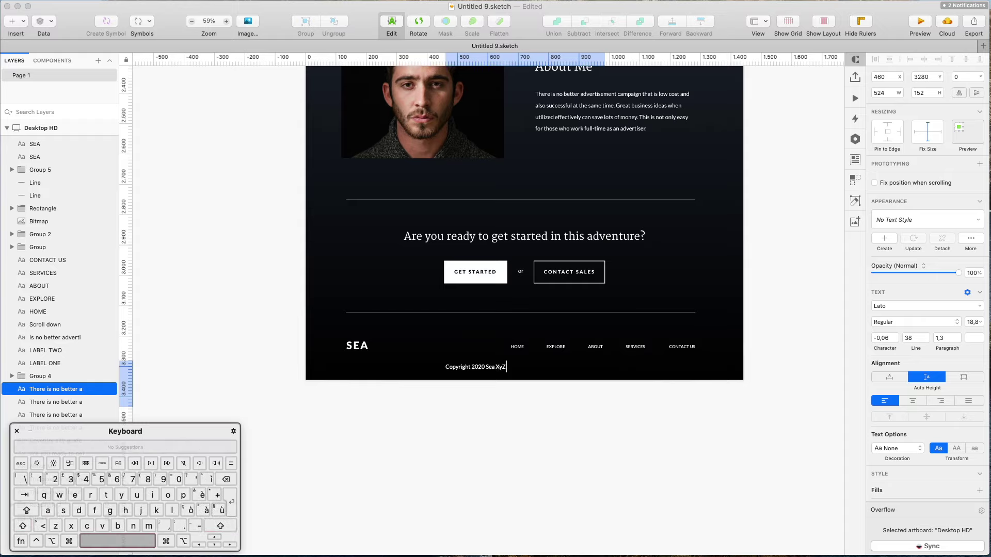
pyautogui.press('BackSpace')
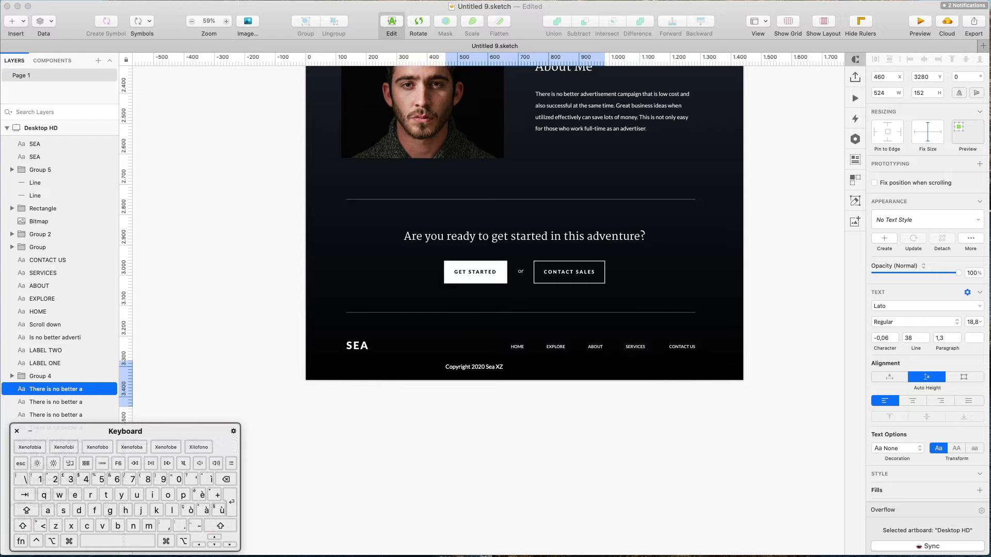
pyautogui.hotkey('shift', 'Right')
pyautogui.write('yz')
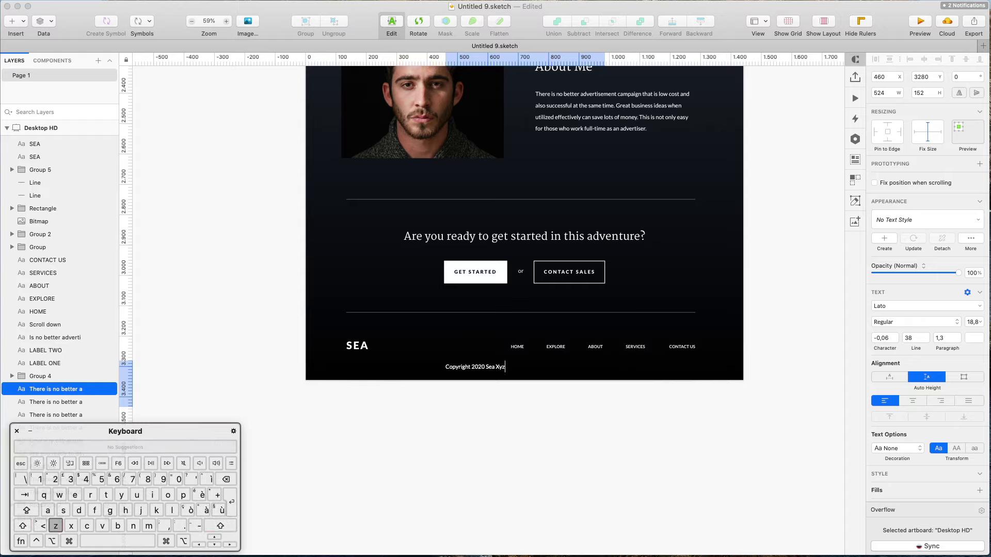
pyautogui.write('x')
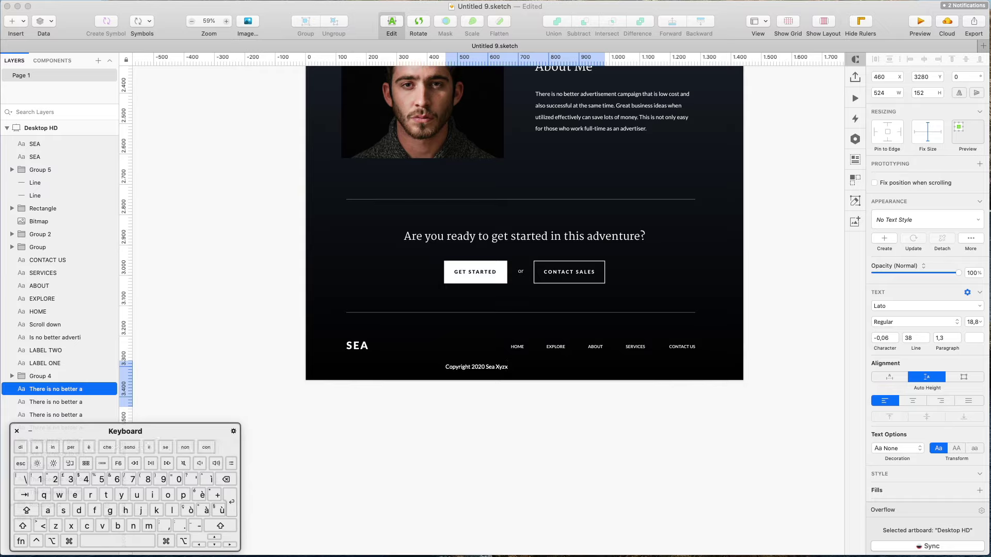
# Step: Extend the footer copyright text with " - Disclaimer - Terms & Conditions"
pyautogui.write(' - Disclaire')
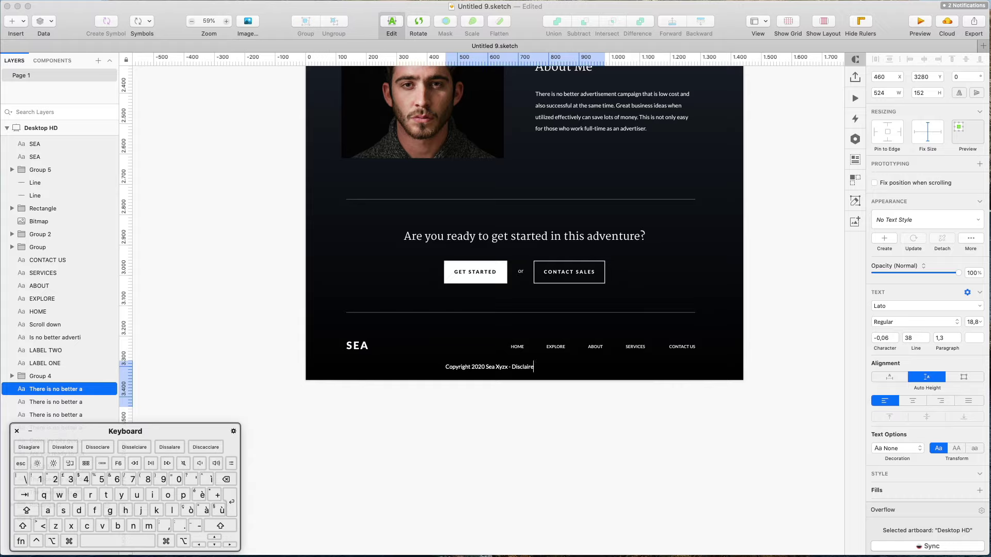
pyautogui.press('BackSpace')
pyautogui.press('BackSpace')
pyautogui.write('mer')
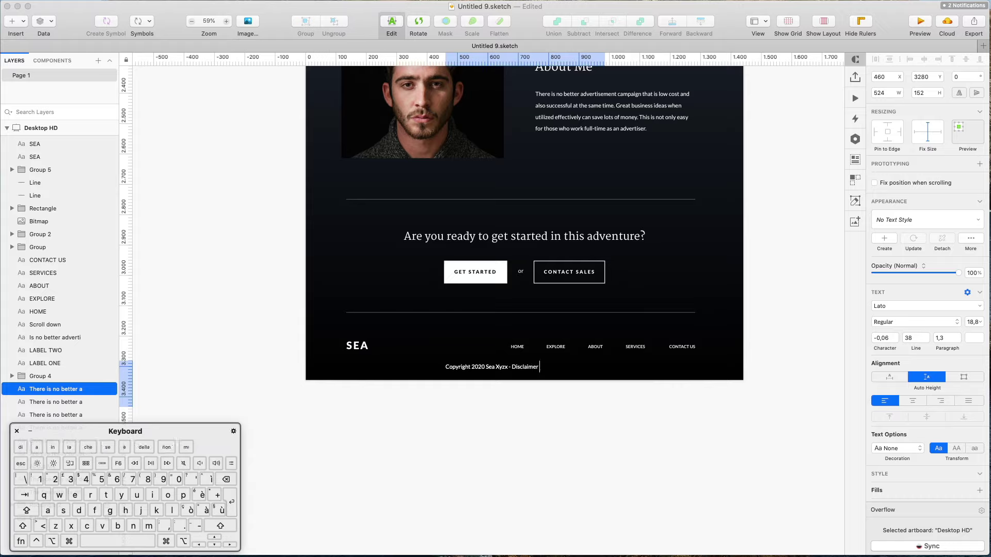
pyautogui.write(' - Terms')
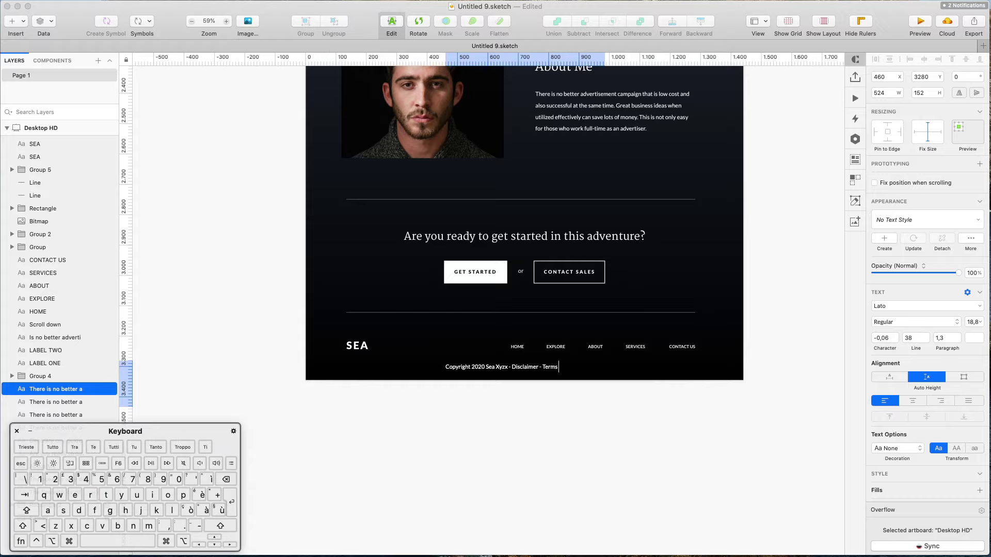
pyautogui.write(' & COndition')
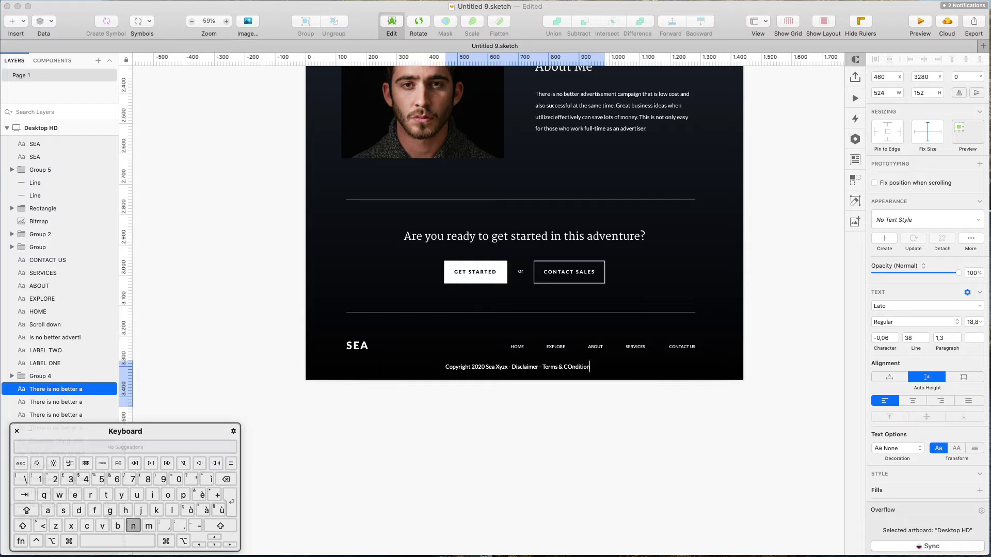
pyautogui.write('s')
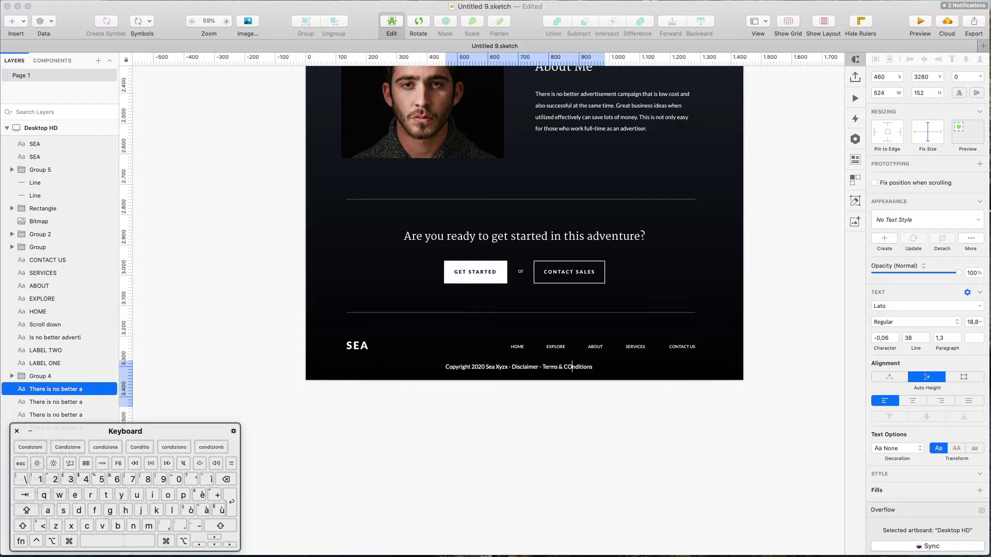
pyautogui.hotkey('shift', 'Left')
pyautogui.write('o')
pyautogui.click(676, 405)
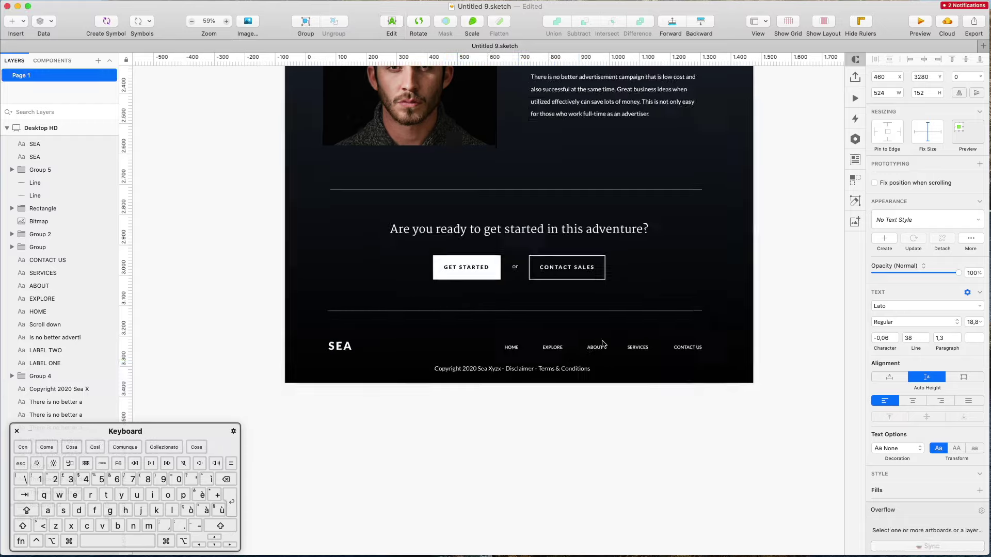
# Step: Move the copyright line horizontally to X 758 under the navigation links and right-align its text
pyautogui.scroll(5, 602, 343)
pyautogui.moveTo(495, 396); pyautogui.dragTo(739, 402)
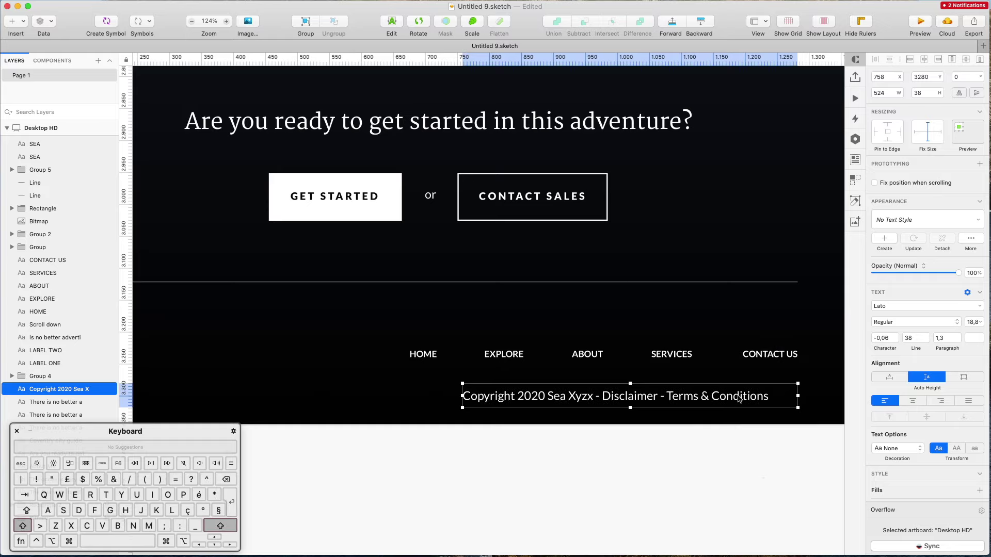
pyautogui.click(940, 402)
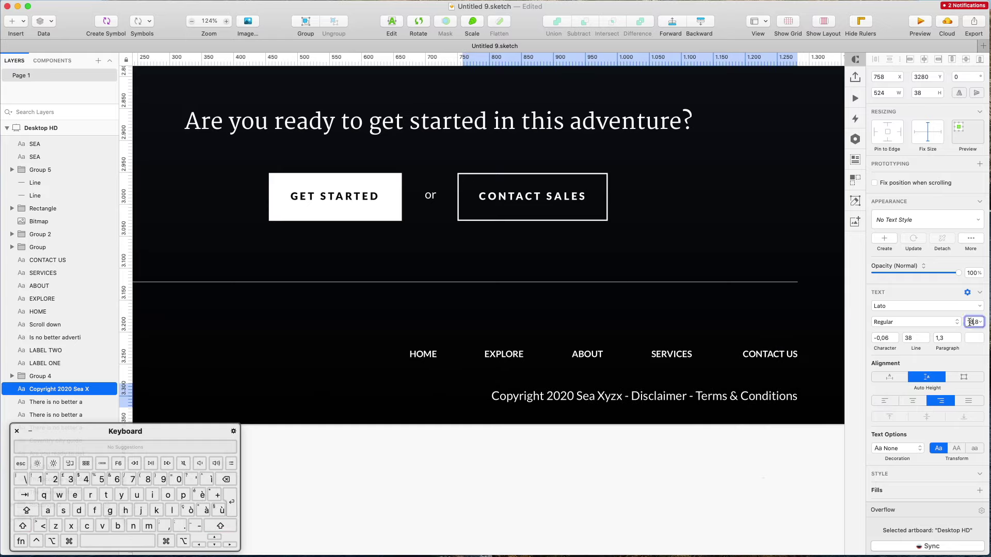
# Step: Reduce the copyright line's font size to about 14.8
pyautogui.press('Down')
pyautogui.press('Down')
pyautogui.press('Down')
pyautogui.press('Down')
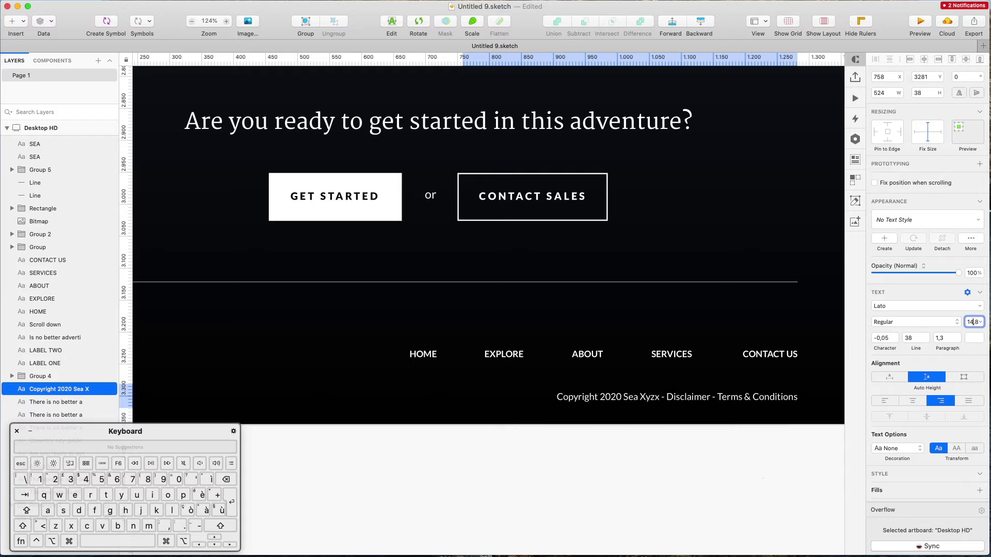
pyautogui.click(699, 451)
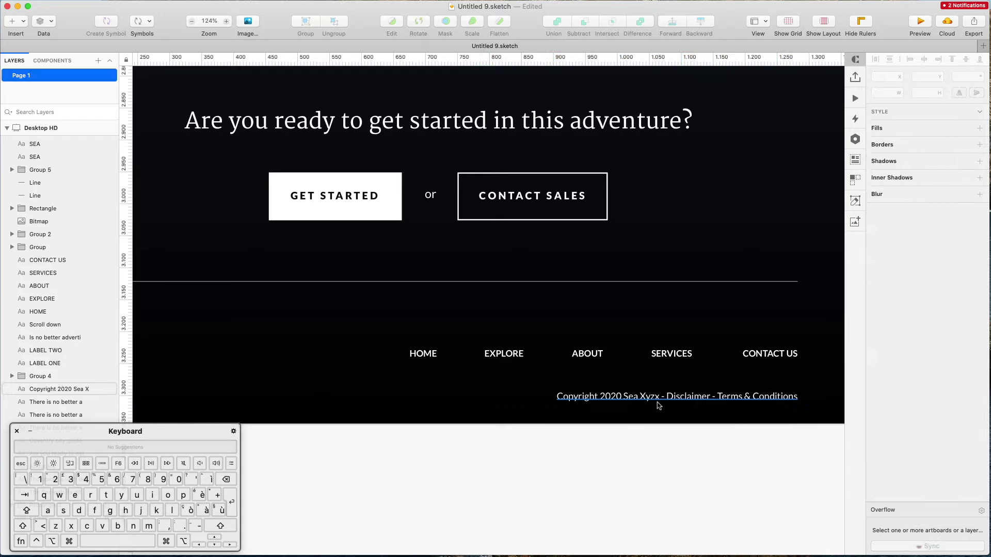
# Step: Lower the copyright line's opacity to 56% and move it up to Y 3278
pyautogui.keyDown('shift'); pyautogui.click(658, 405); pyautogui.keyUp('shift')
pyautogui.press('Up')
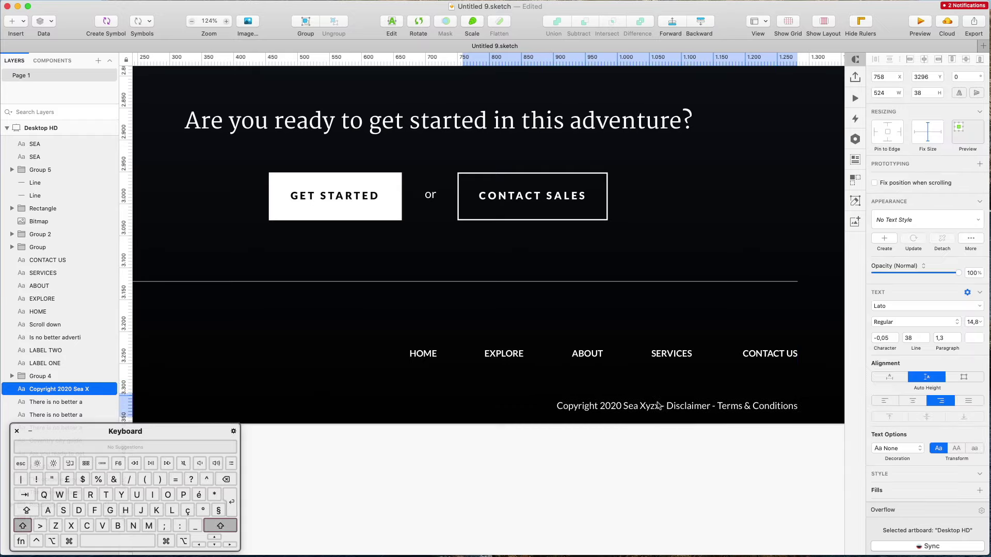
pyautogui.press('3')
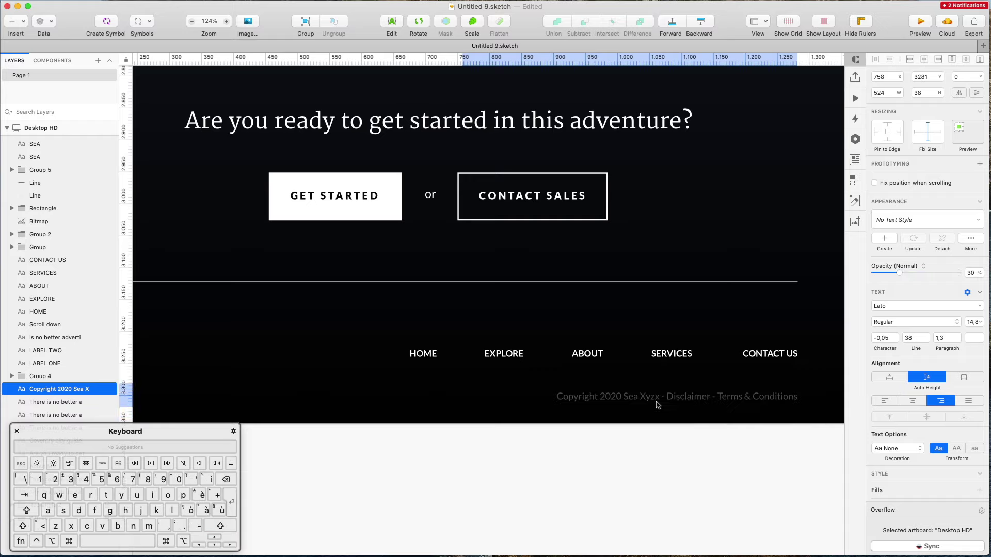
pyautogui.scroll(-5, 662, 399)
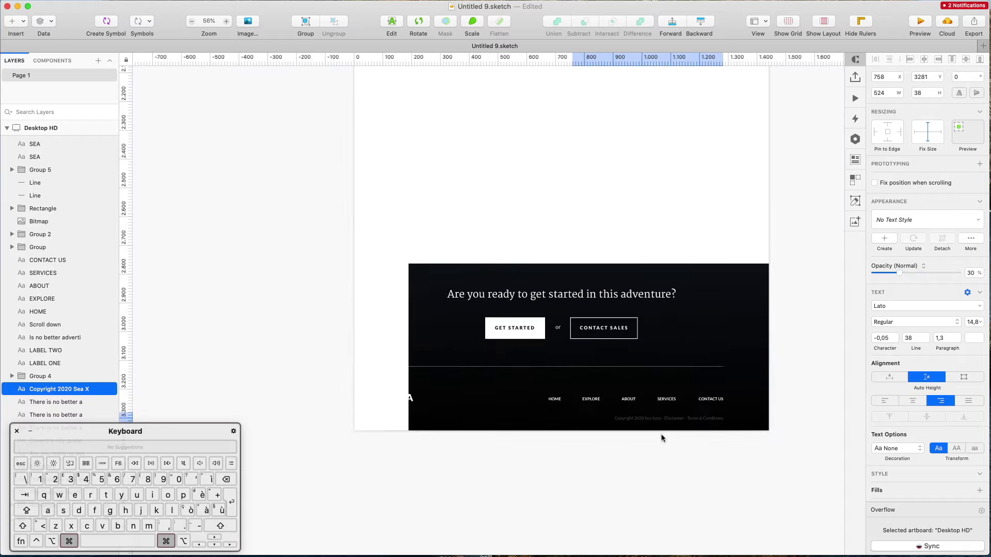
pyautogui.press('5')
pyautogui.press('Up')
pyautogui.press('Up')
pyautogui.press('Up')
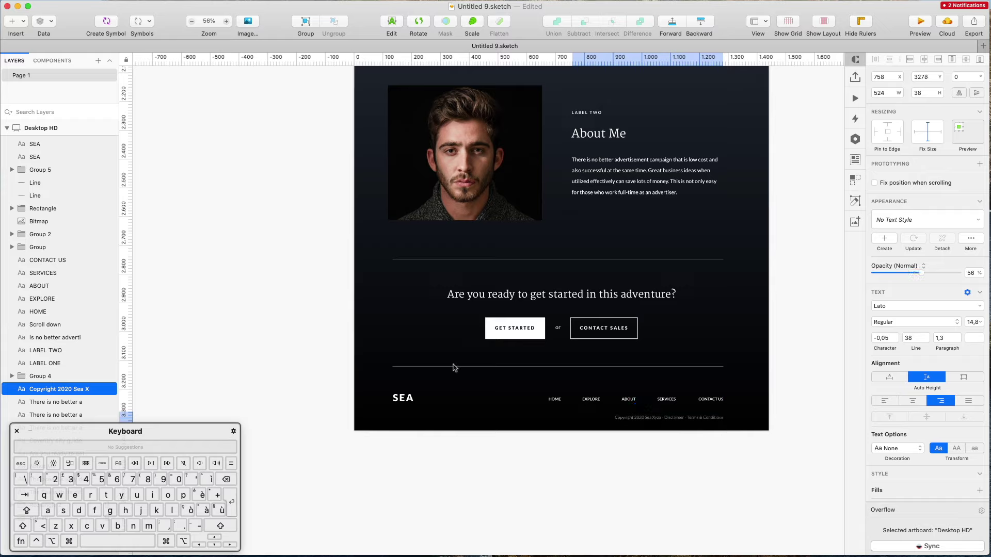
# Step: Raise the footer SEA logo and navigation links slightly to widen the gap above the copyright line
pyautogui.moveTo(377, 386); pyautogui.dragTo(722, 411)
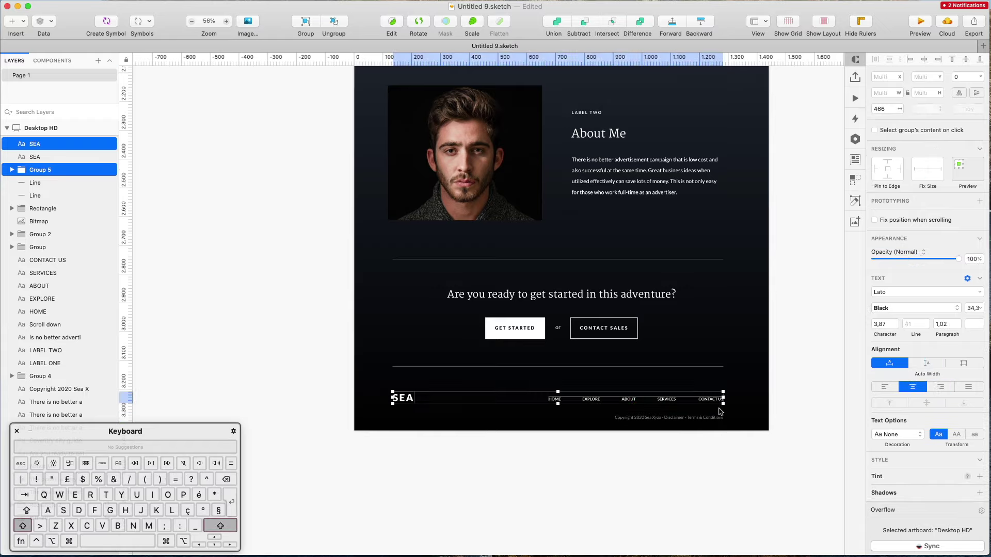
pyautogui.hotkey('shift', 'Up')
pyautogui.hotkey('shift', 'Up')
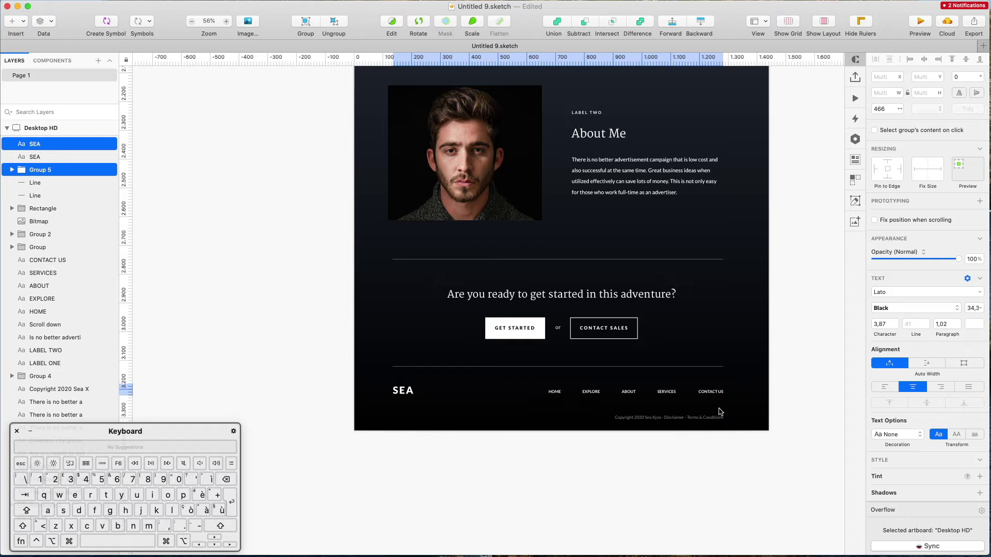
pyautogui.press('Up')
pyautogui.click(751, 389)
# Step: Examine the landing page from the footer and its copyright line up to the header
pyautogui.scroll(5, 751, 389)
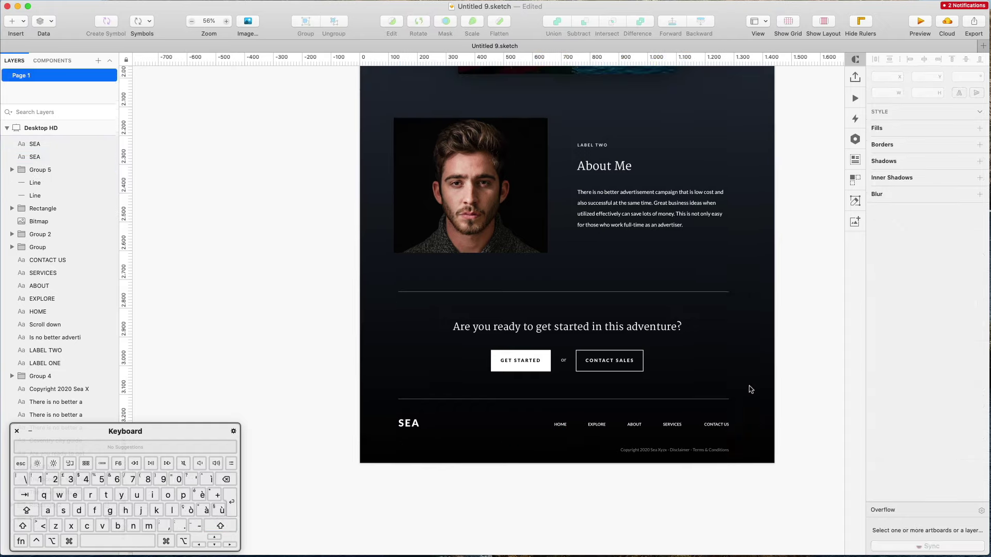
pyautogui.click(665, 493)
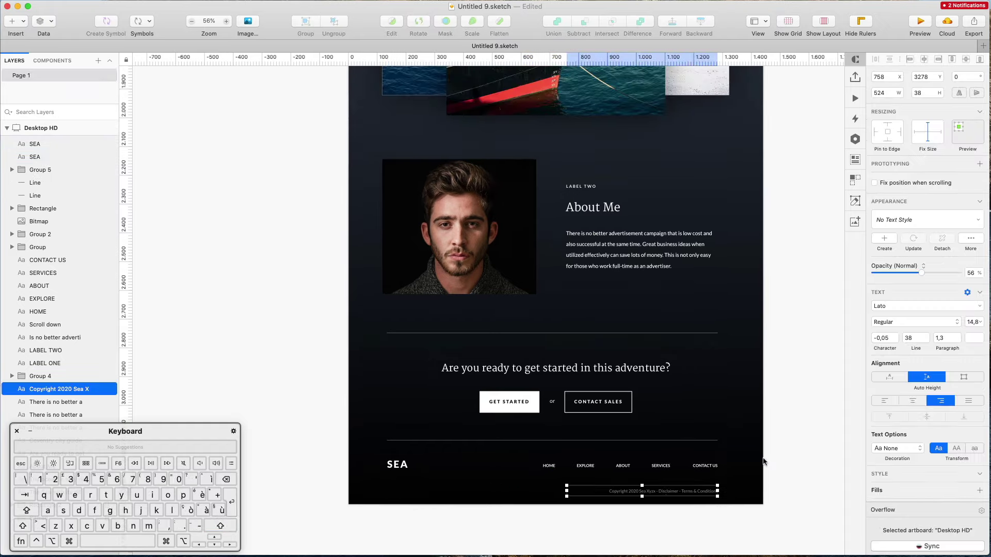
pyautogui.click(745, 459)
pyautogui.scroll(10, 744, 461)
pyautogui.scroll(5, 745, 461)
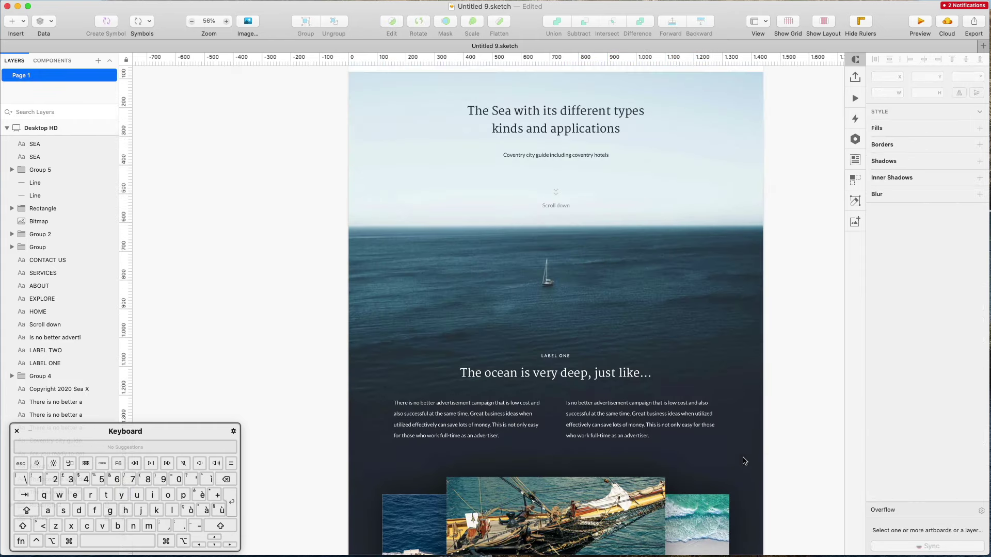
pyautogui.scroll(-2, 743, 460)
pyautogui.scroll(4, 708, 323)
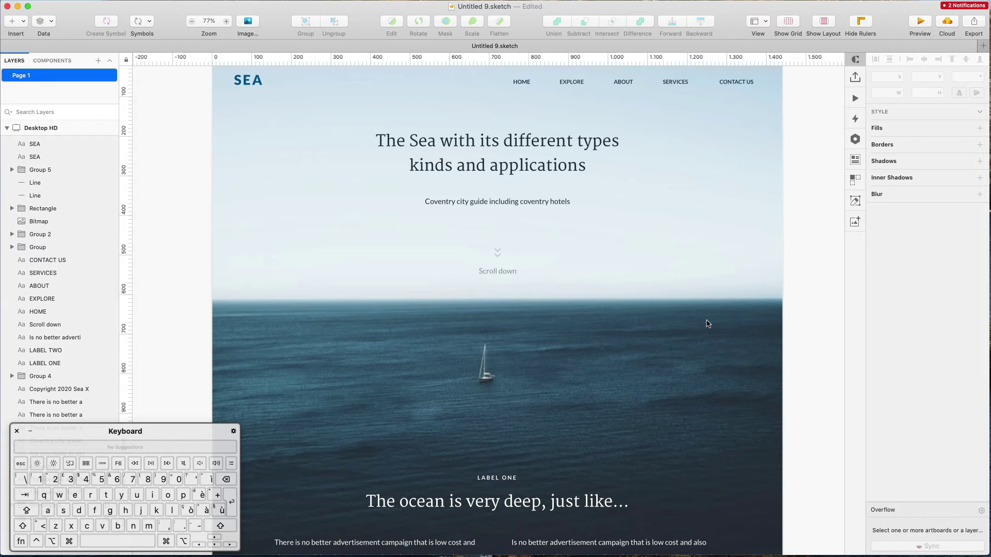
pyautogui.scroll(3, 710, 310)
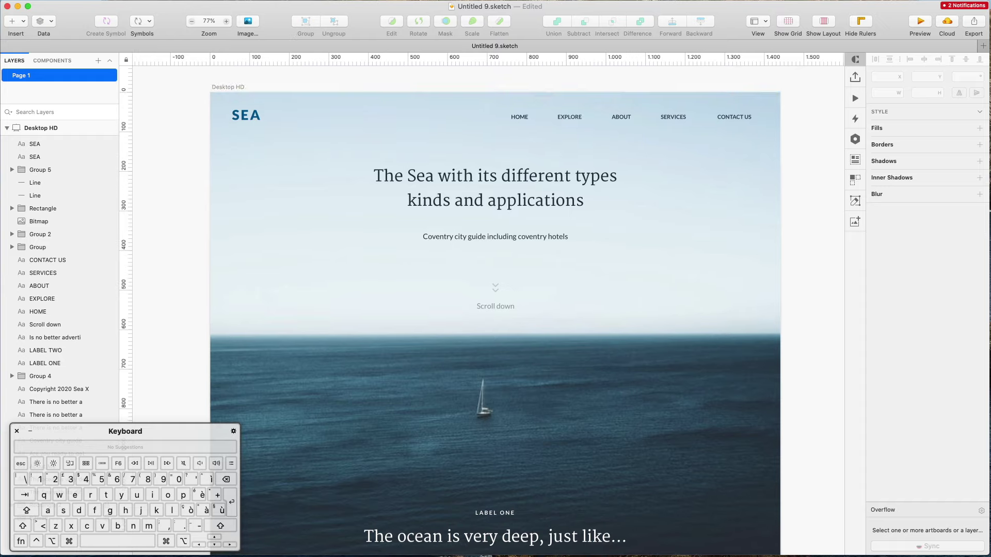